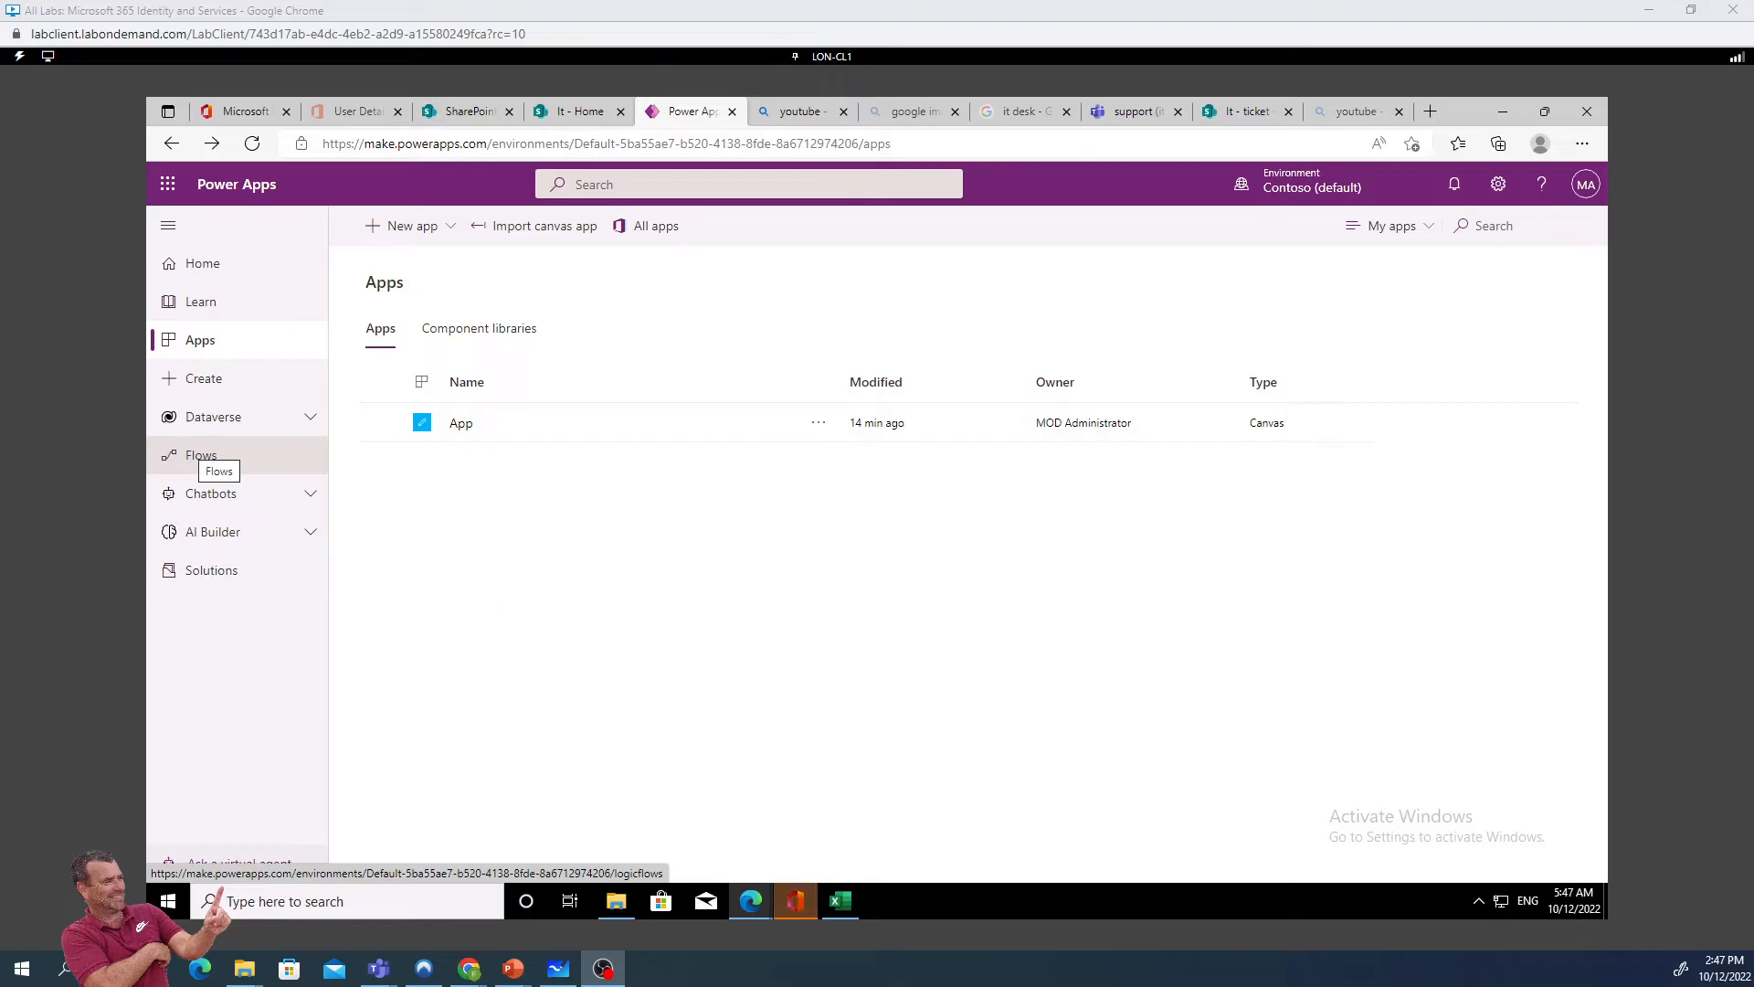
# Create a blank canvas app named itdeskapp in Phone format, accept United States as the region and skip the welcome dialog
pyautogui.click(422, 238)
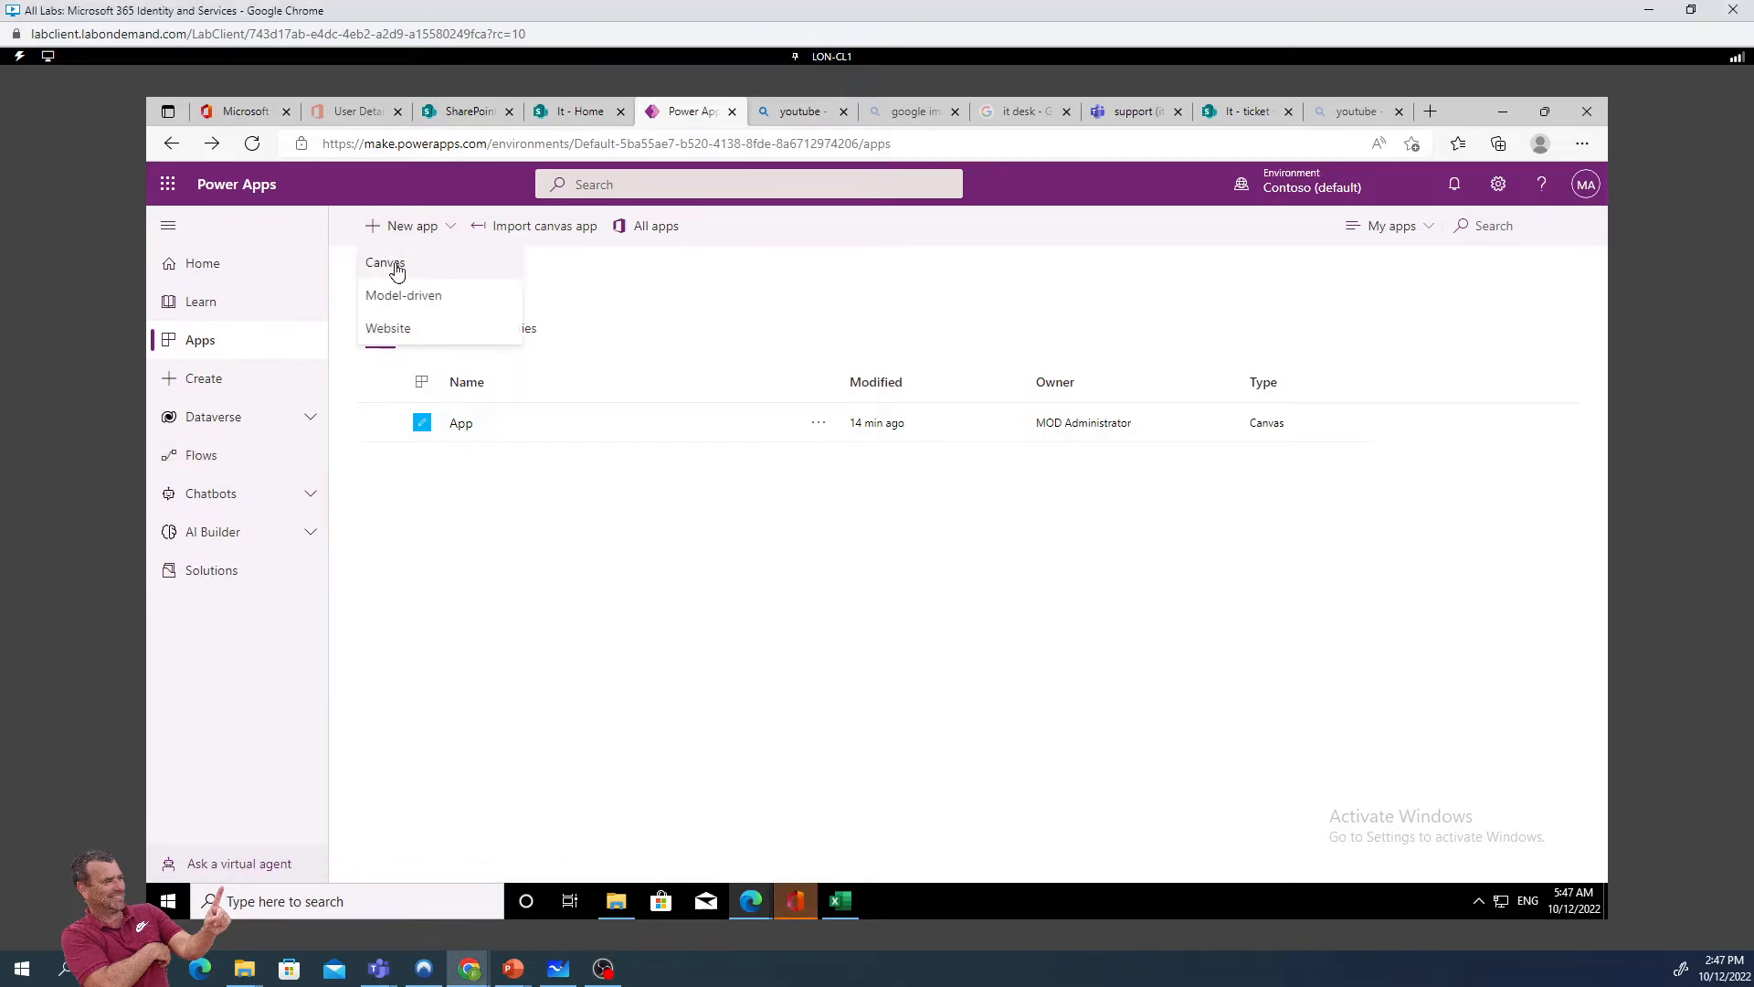
pyautogui.click(387, 265)
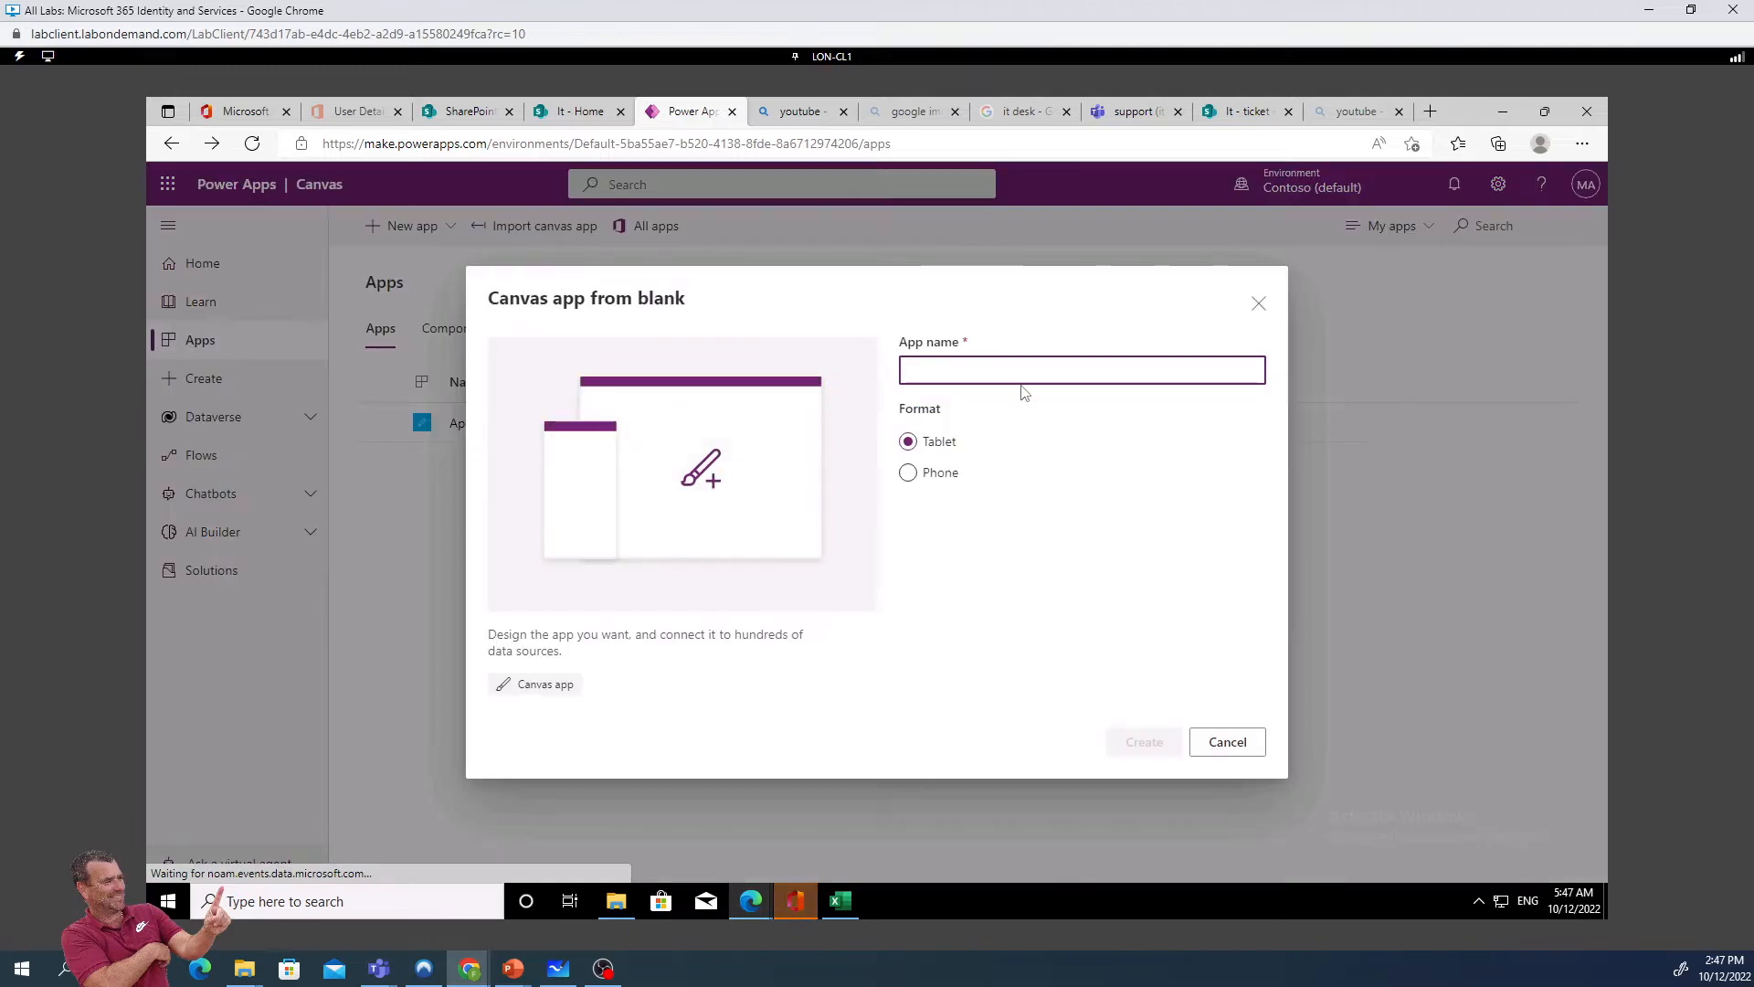
pyautogui.click(909, 473)
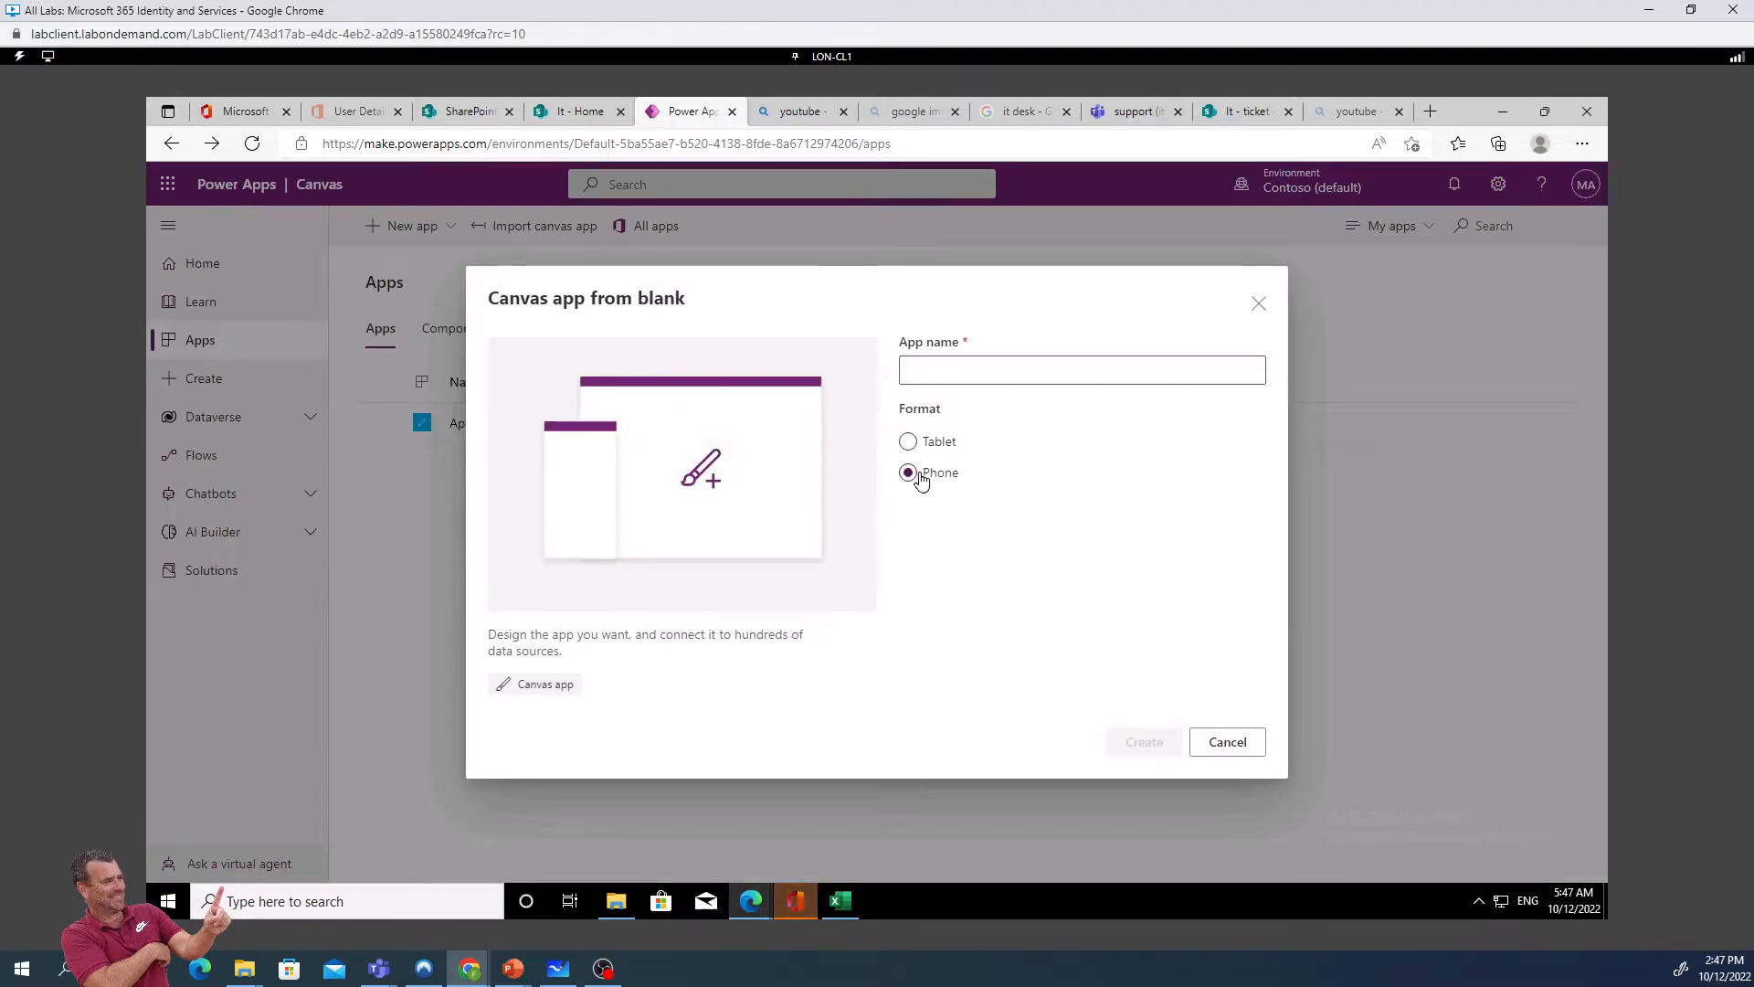
pyautogui.click(973, 373)
pyautogui.write('it')
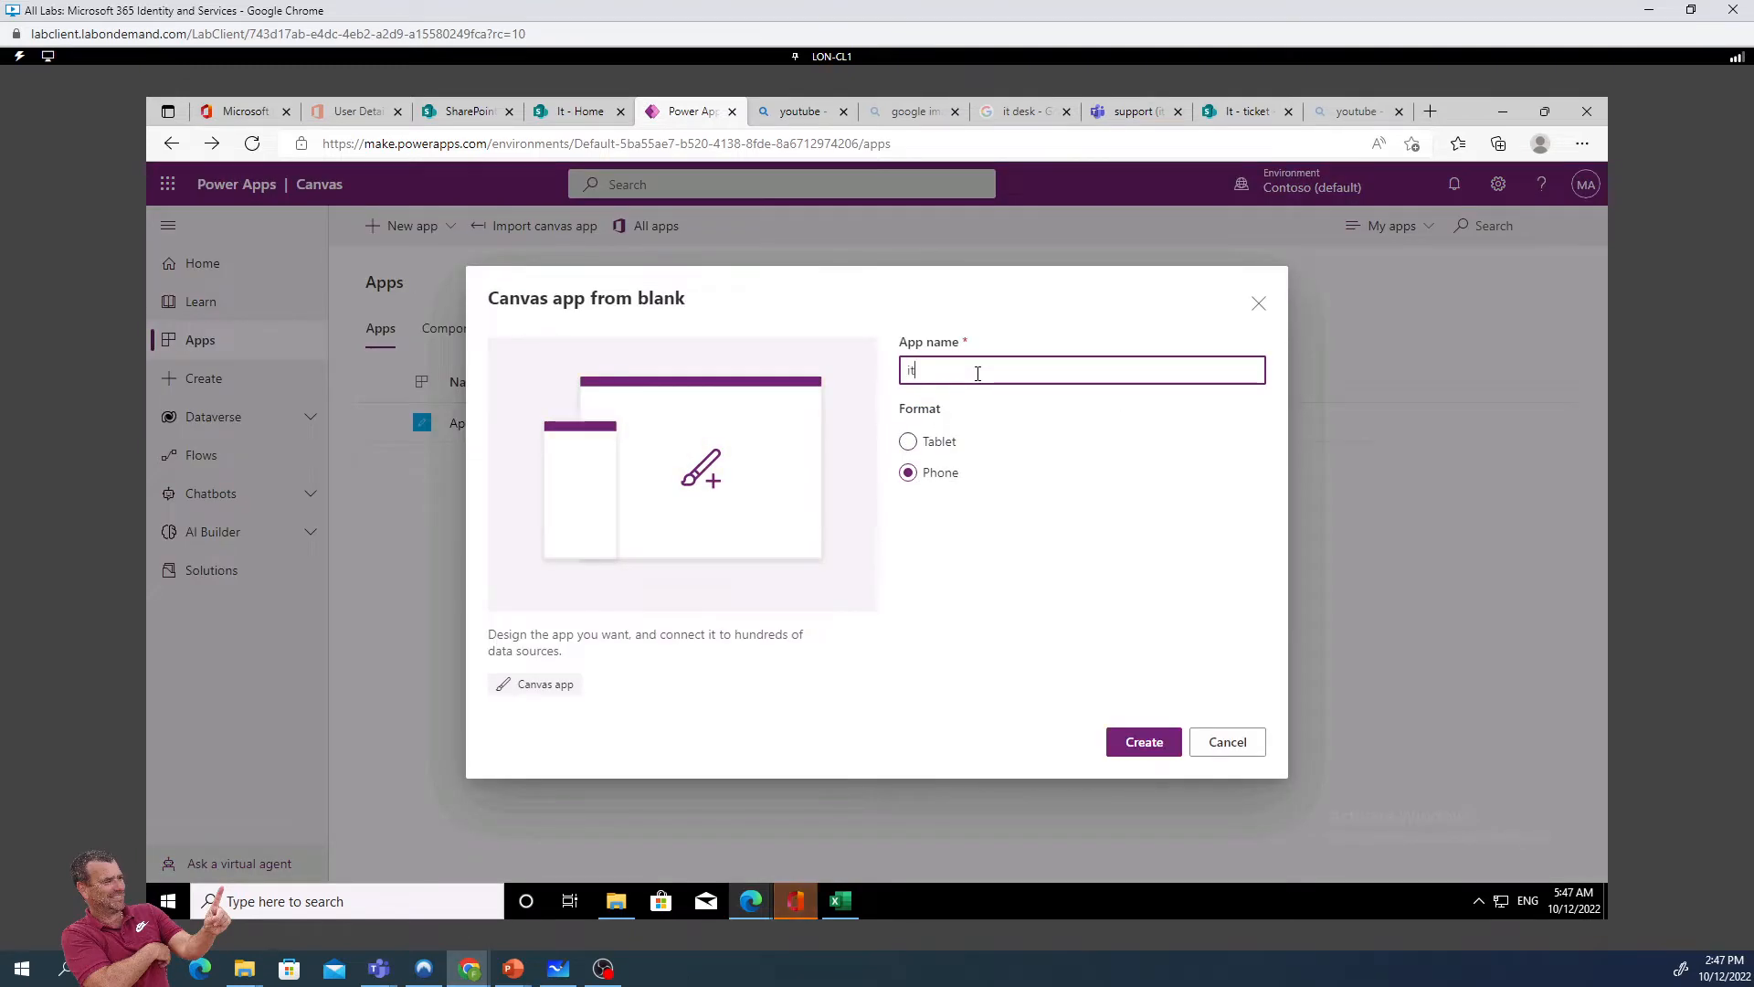
pyautogui.write('deskapp')
pyautogui.click(1145, 742)
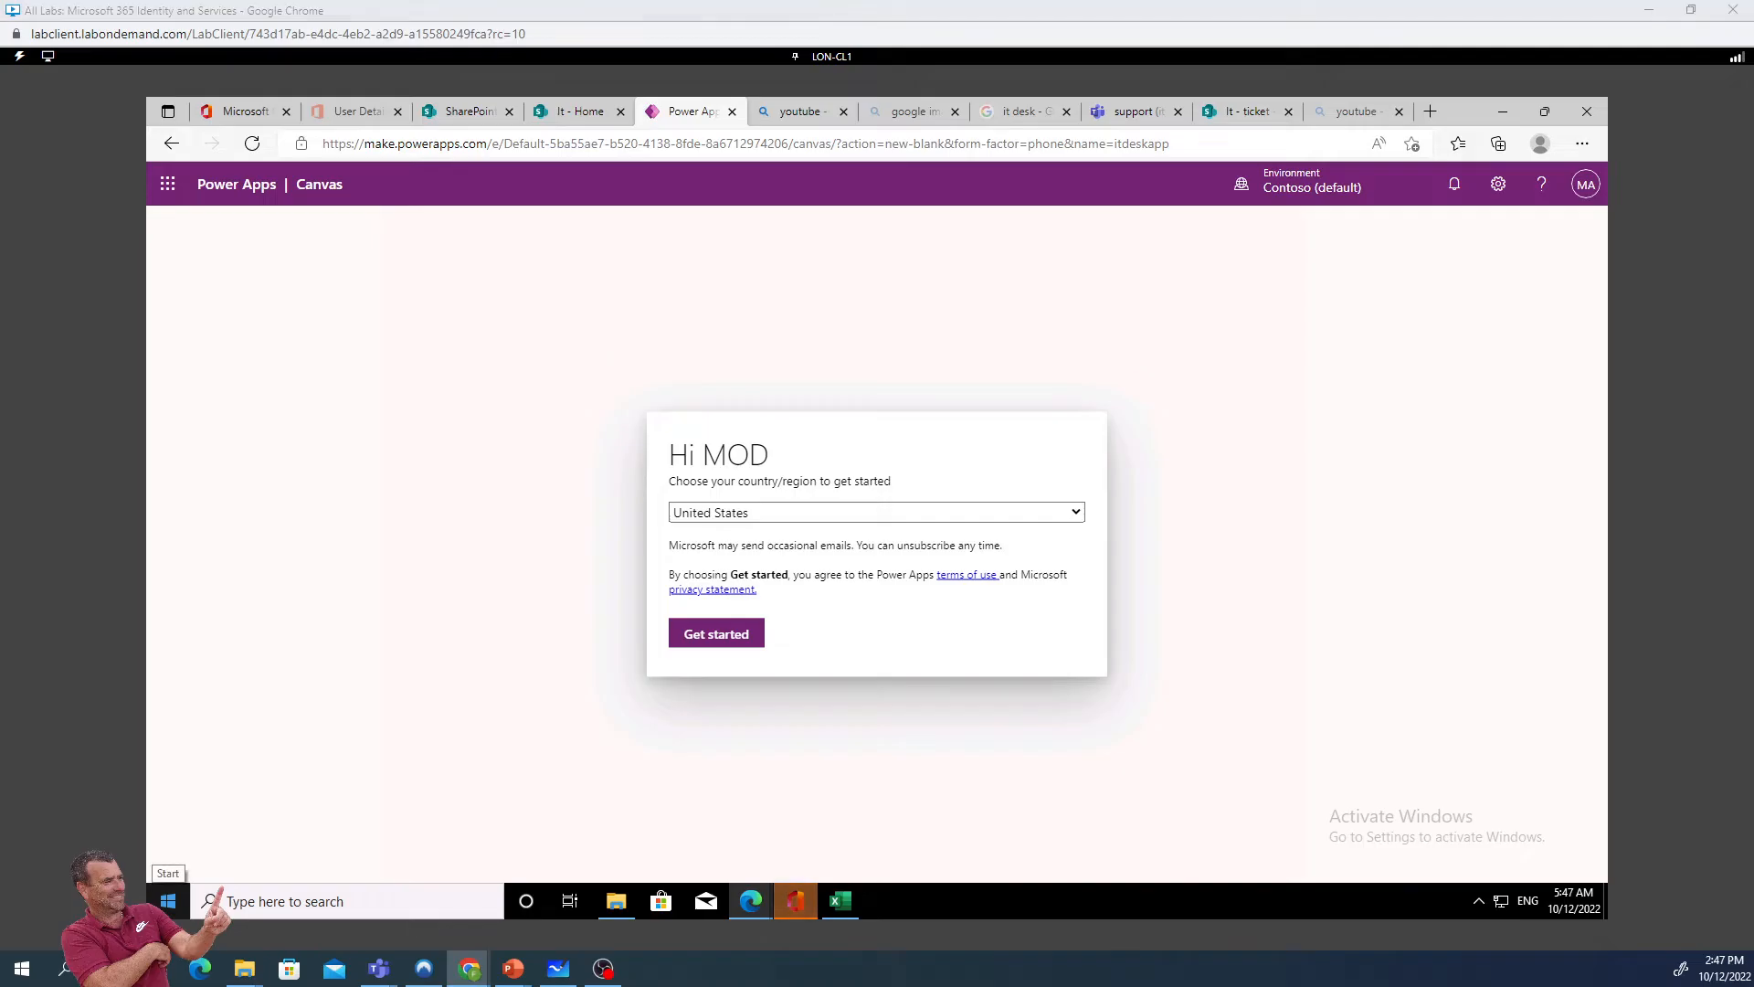
pyautogui.click(722, 637)
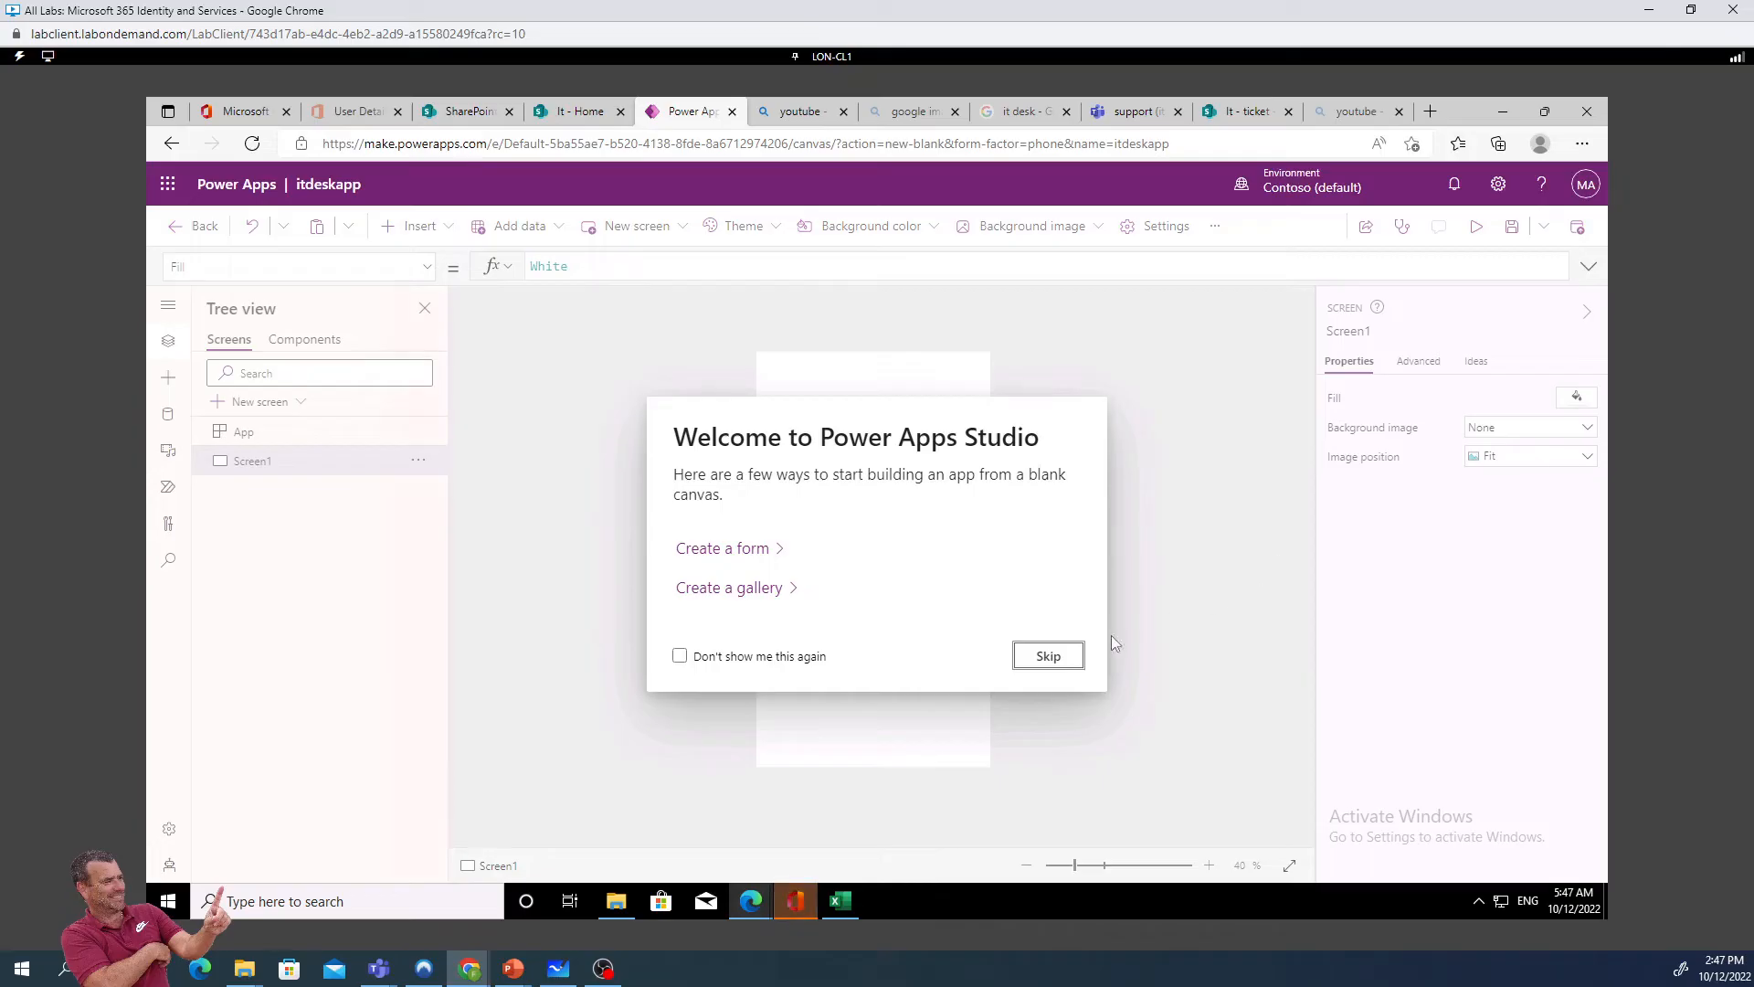
pyautogui.click(1047, 667)
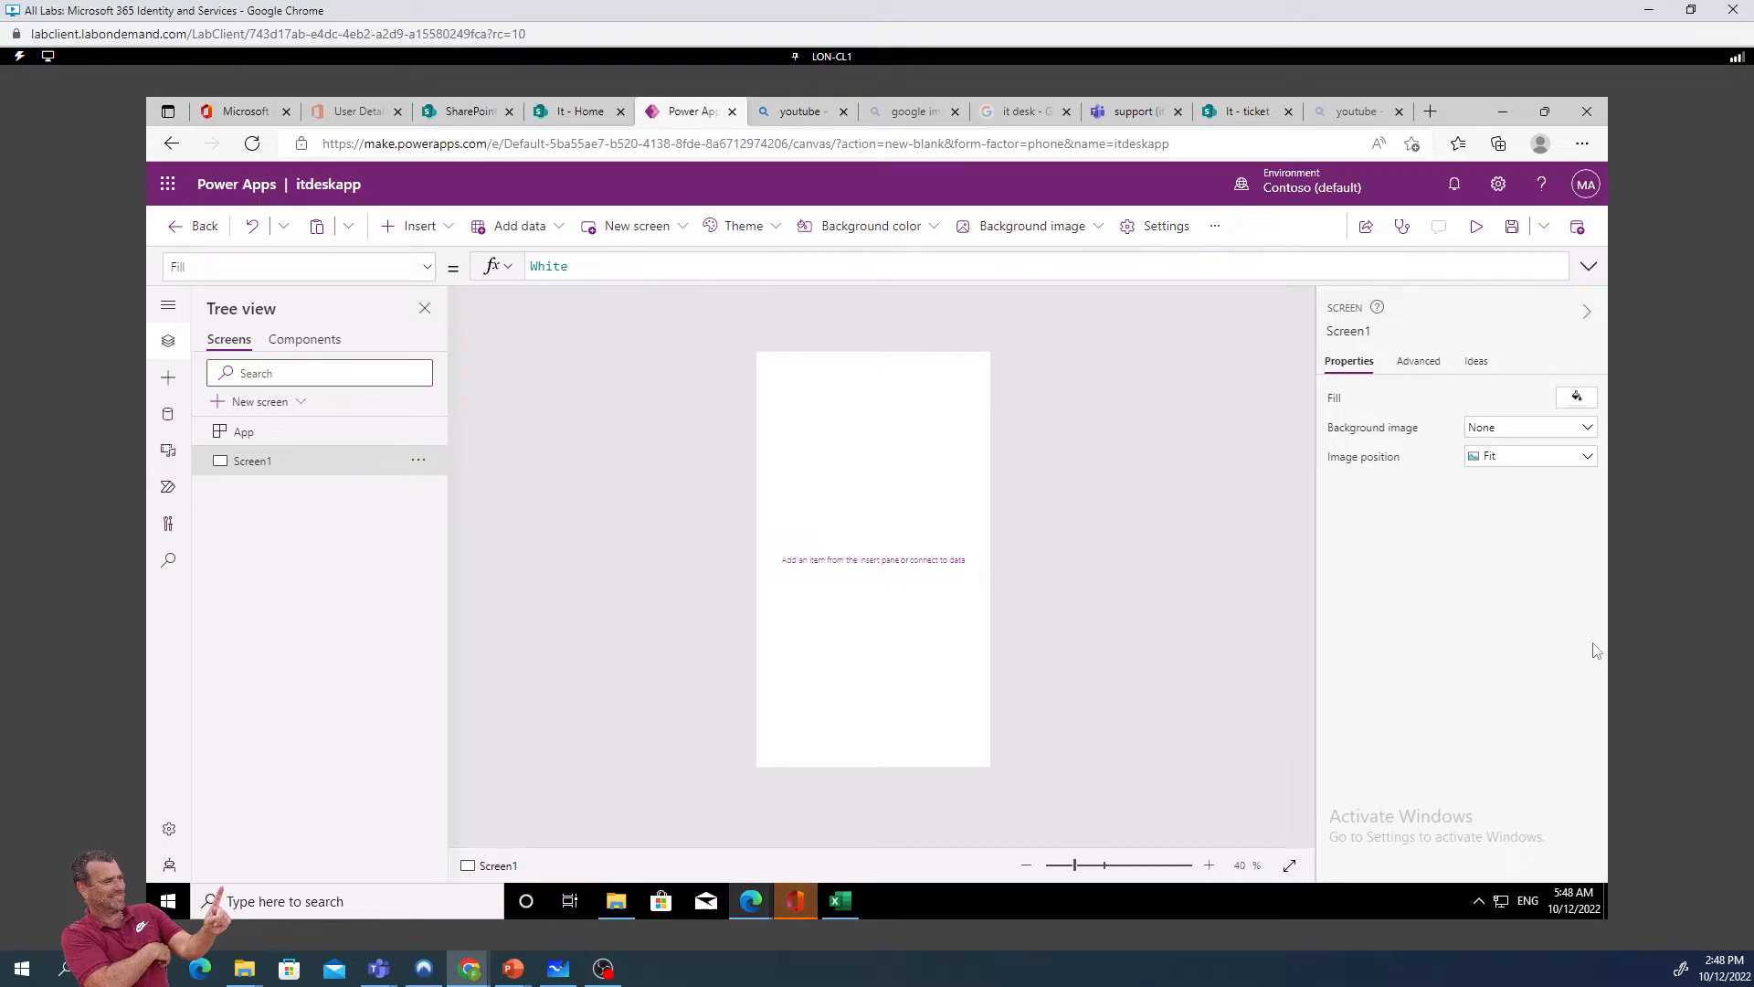
# Rename Screen1 to BrowseScreen1
pyautogui.moveTo(1078, 872); pyautogui.dragTo(1097, 872)
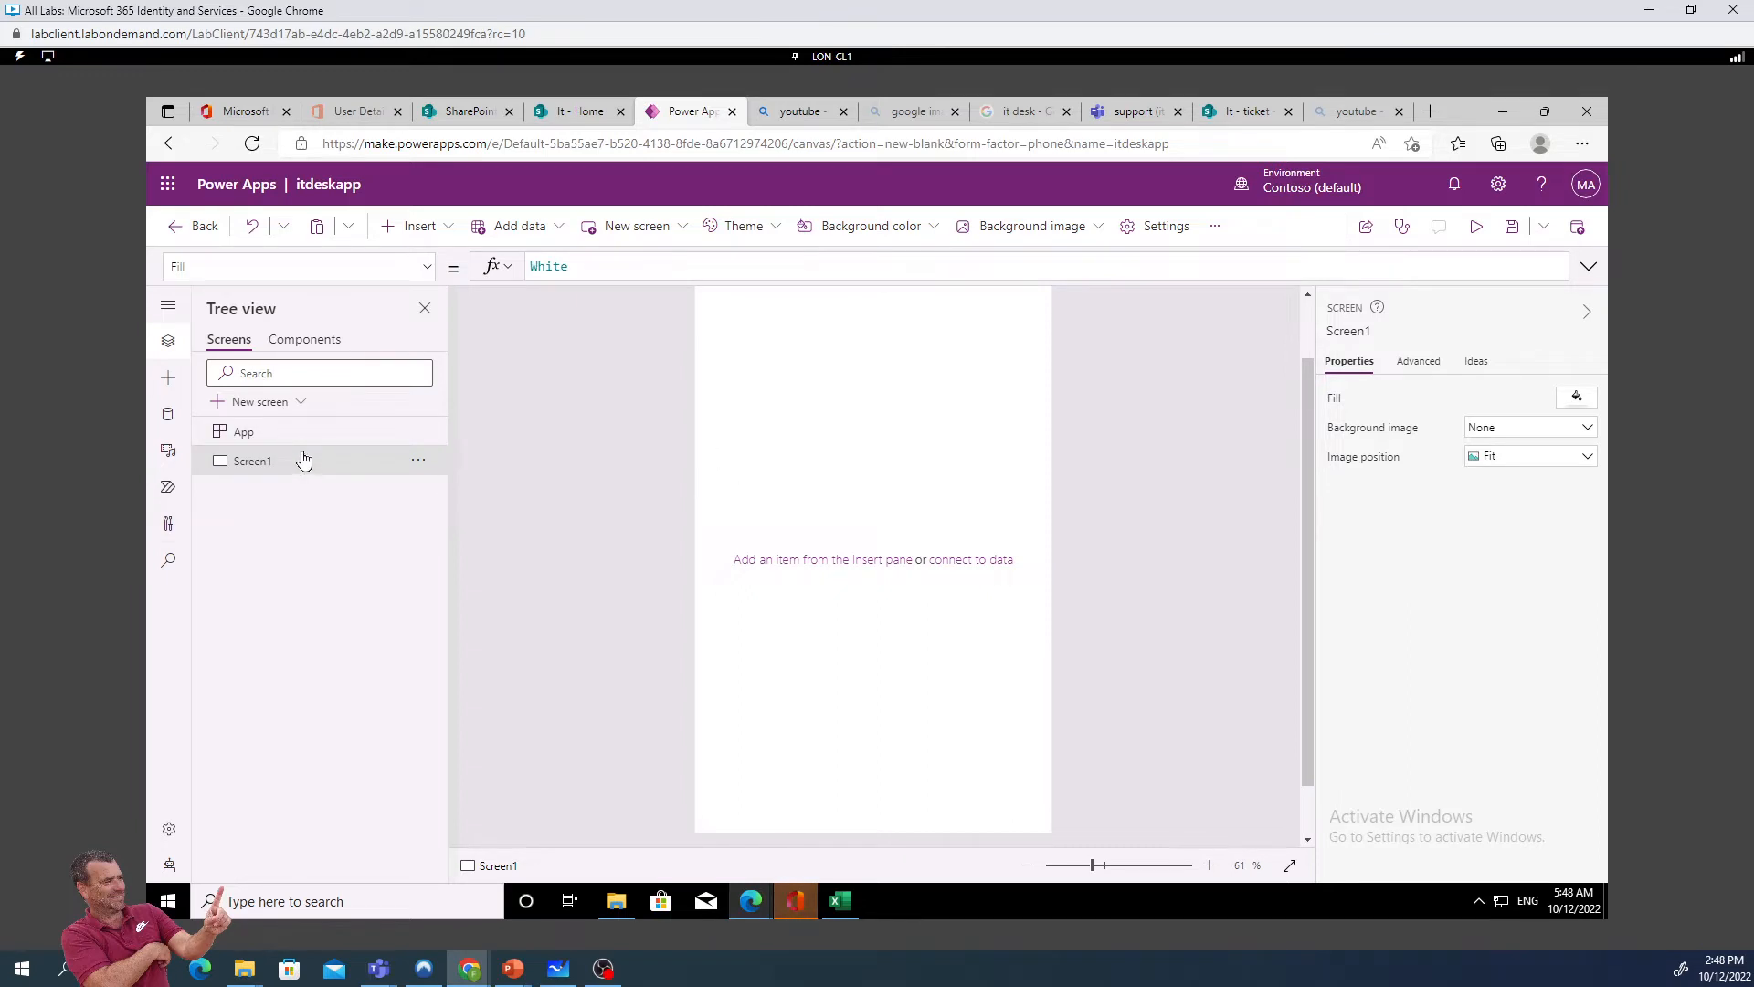
pyautogui.click(419, 462)
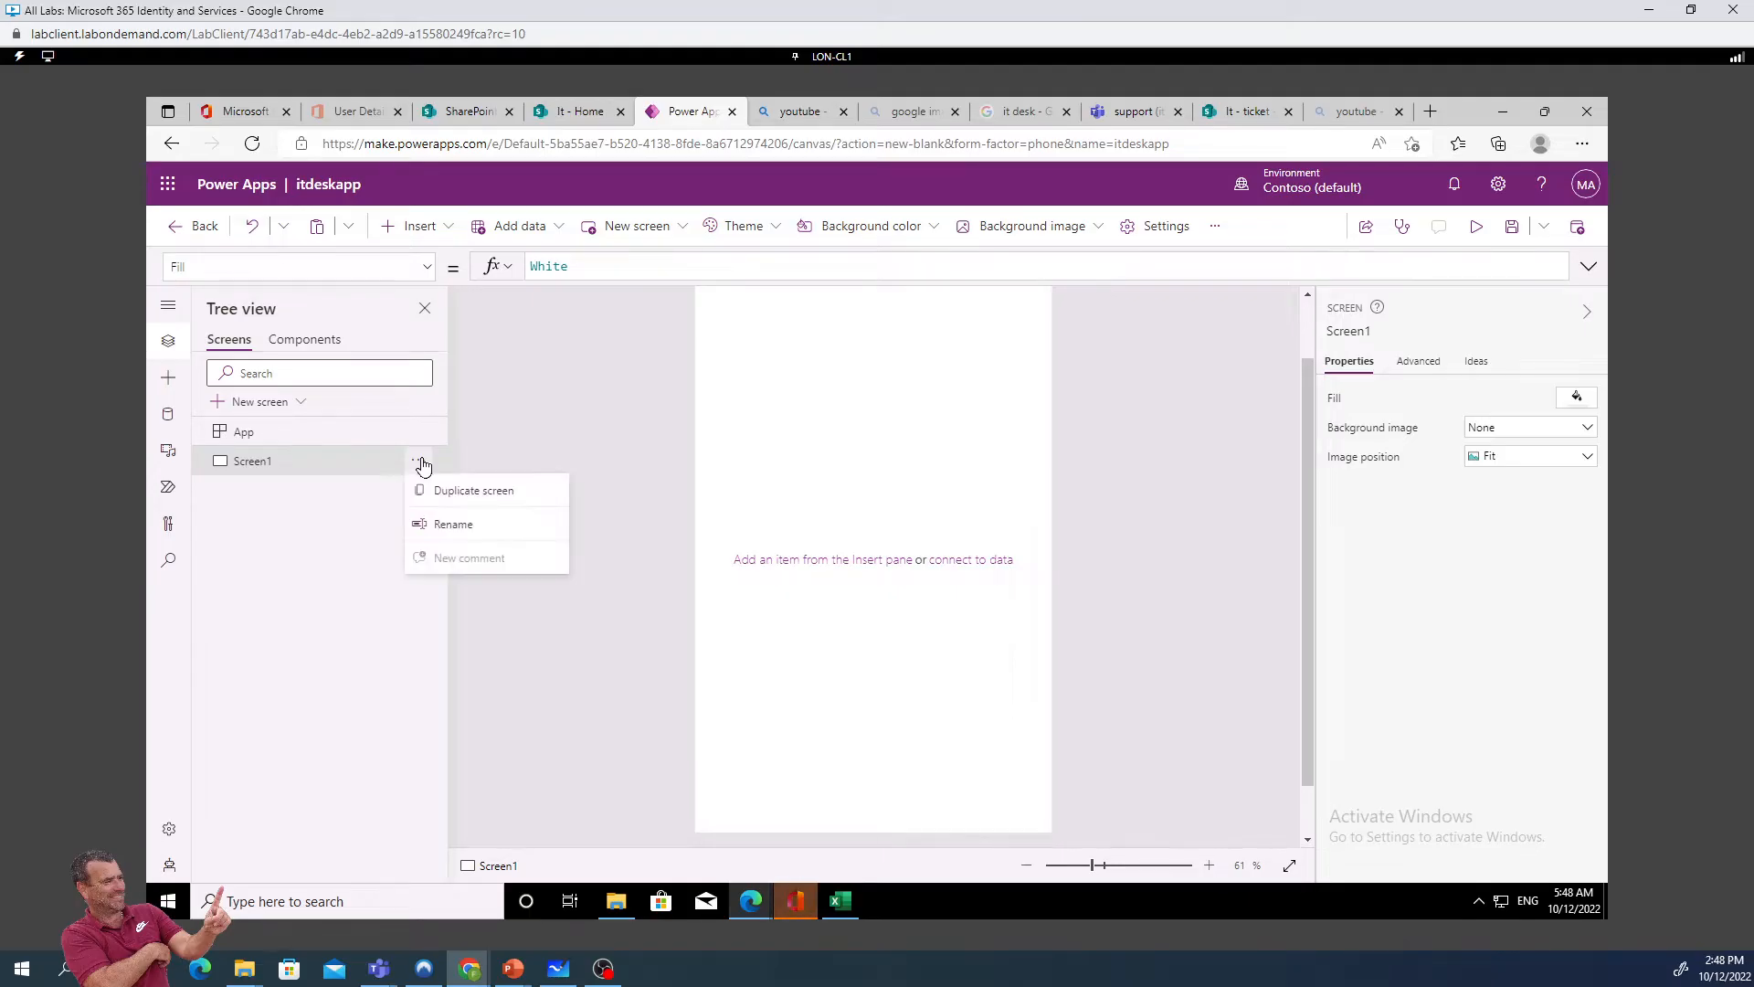
pyautogui.click(446, 527)
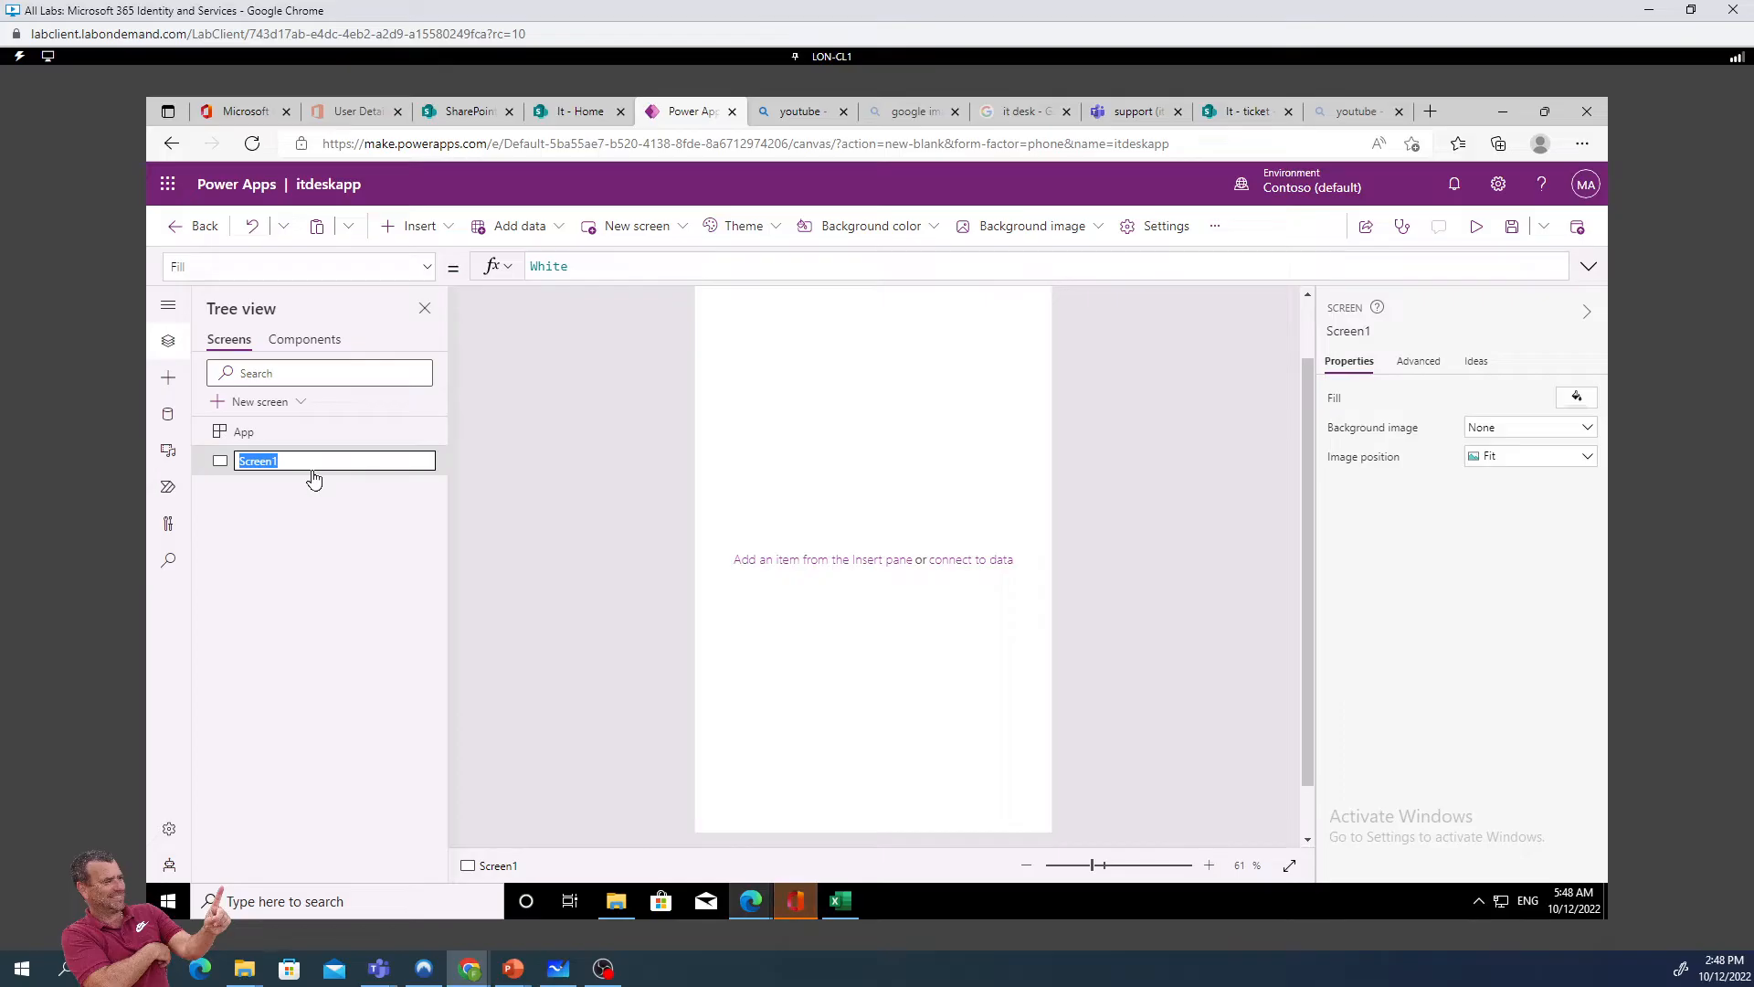
pyautogui.write('BrowseScreen1')
pyautogui.press('Escape')
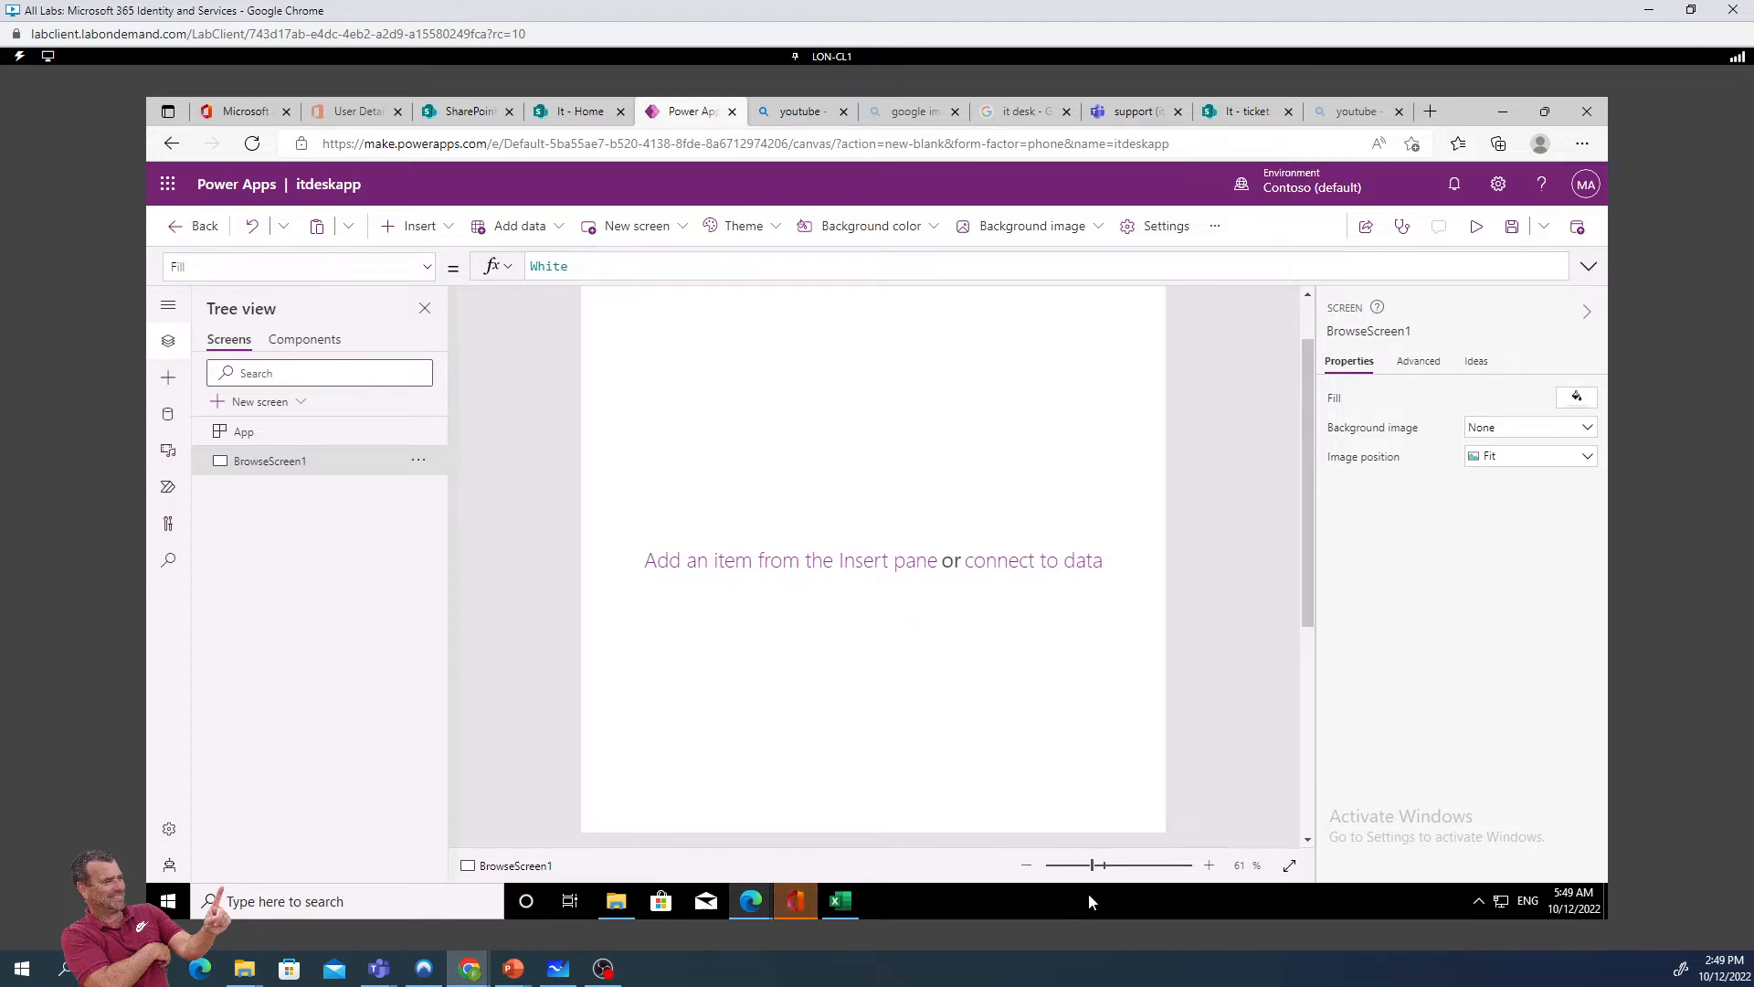
pyautogui.click(1082, 866)
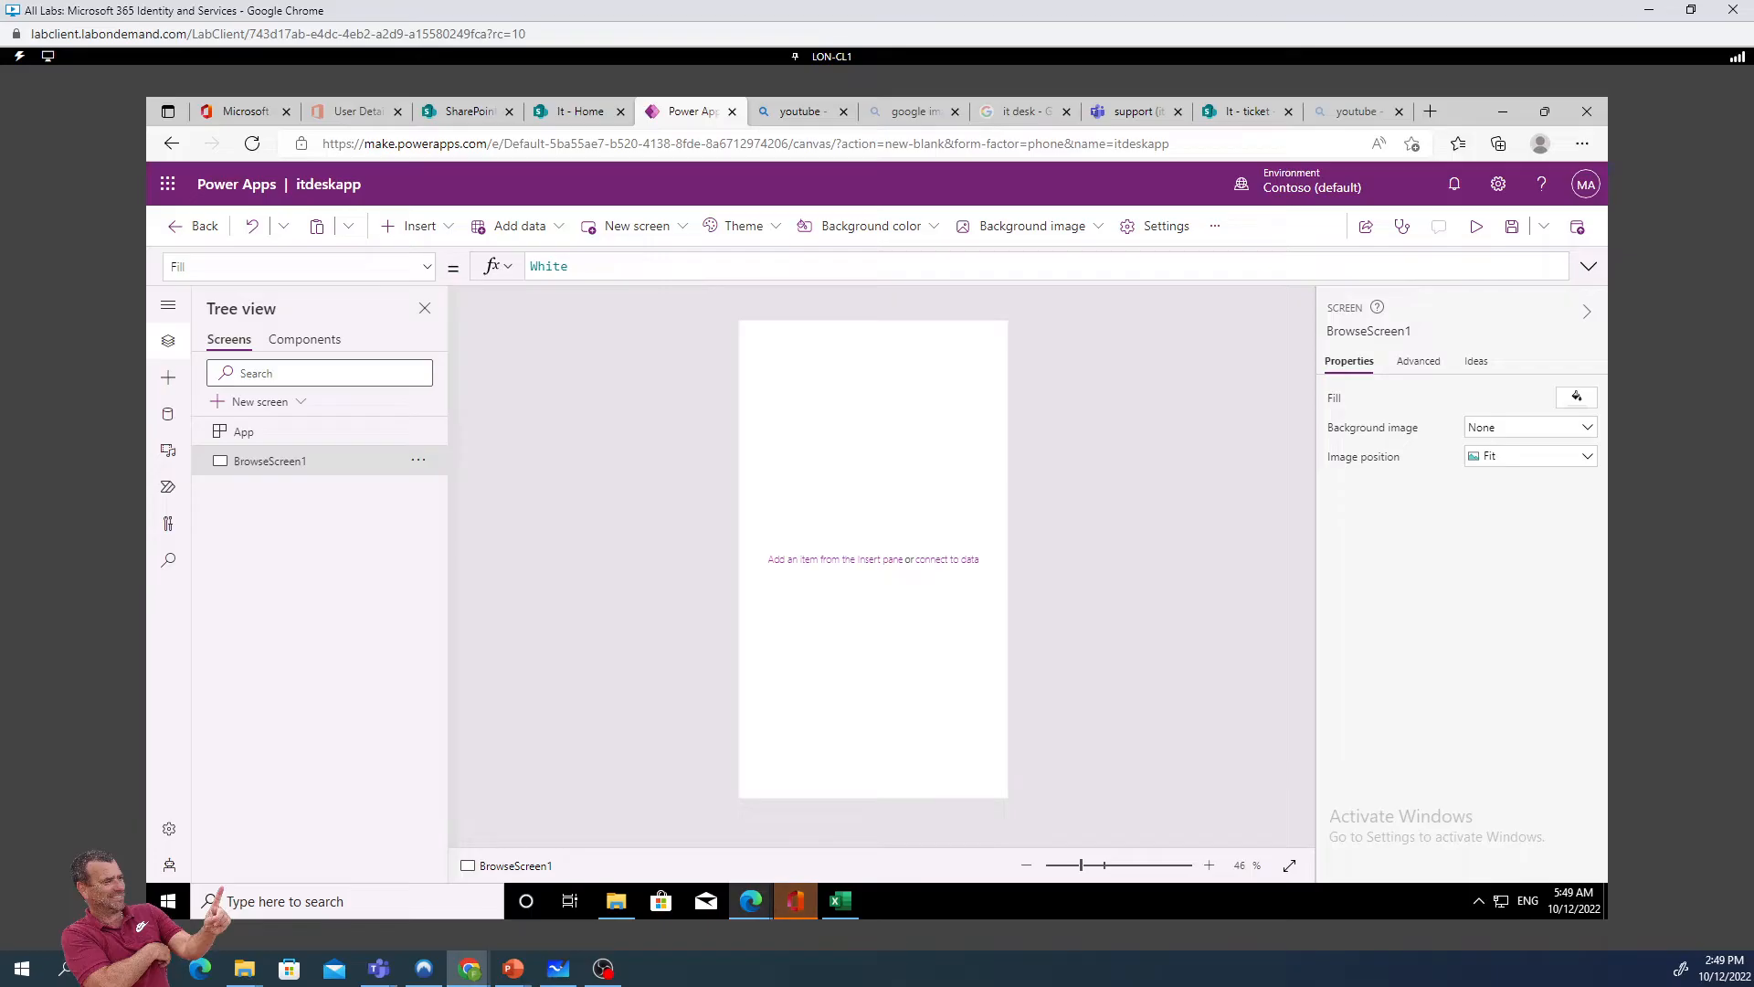
pyautogui.click(444, 228)
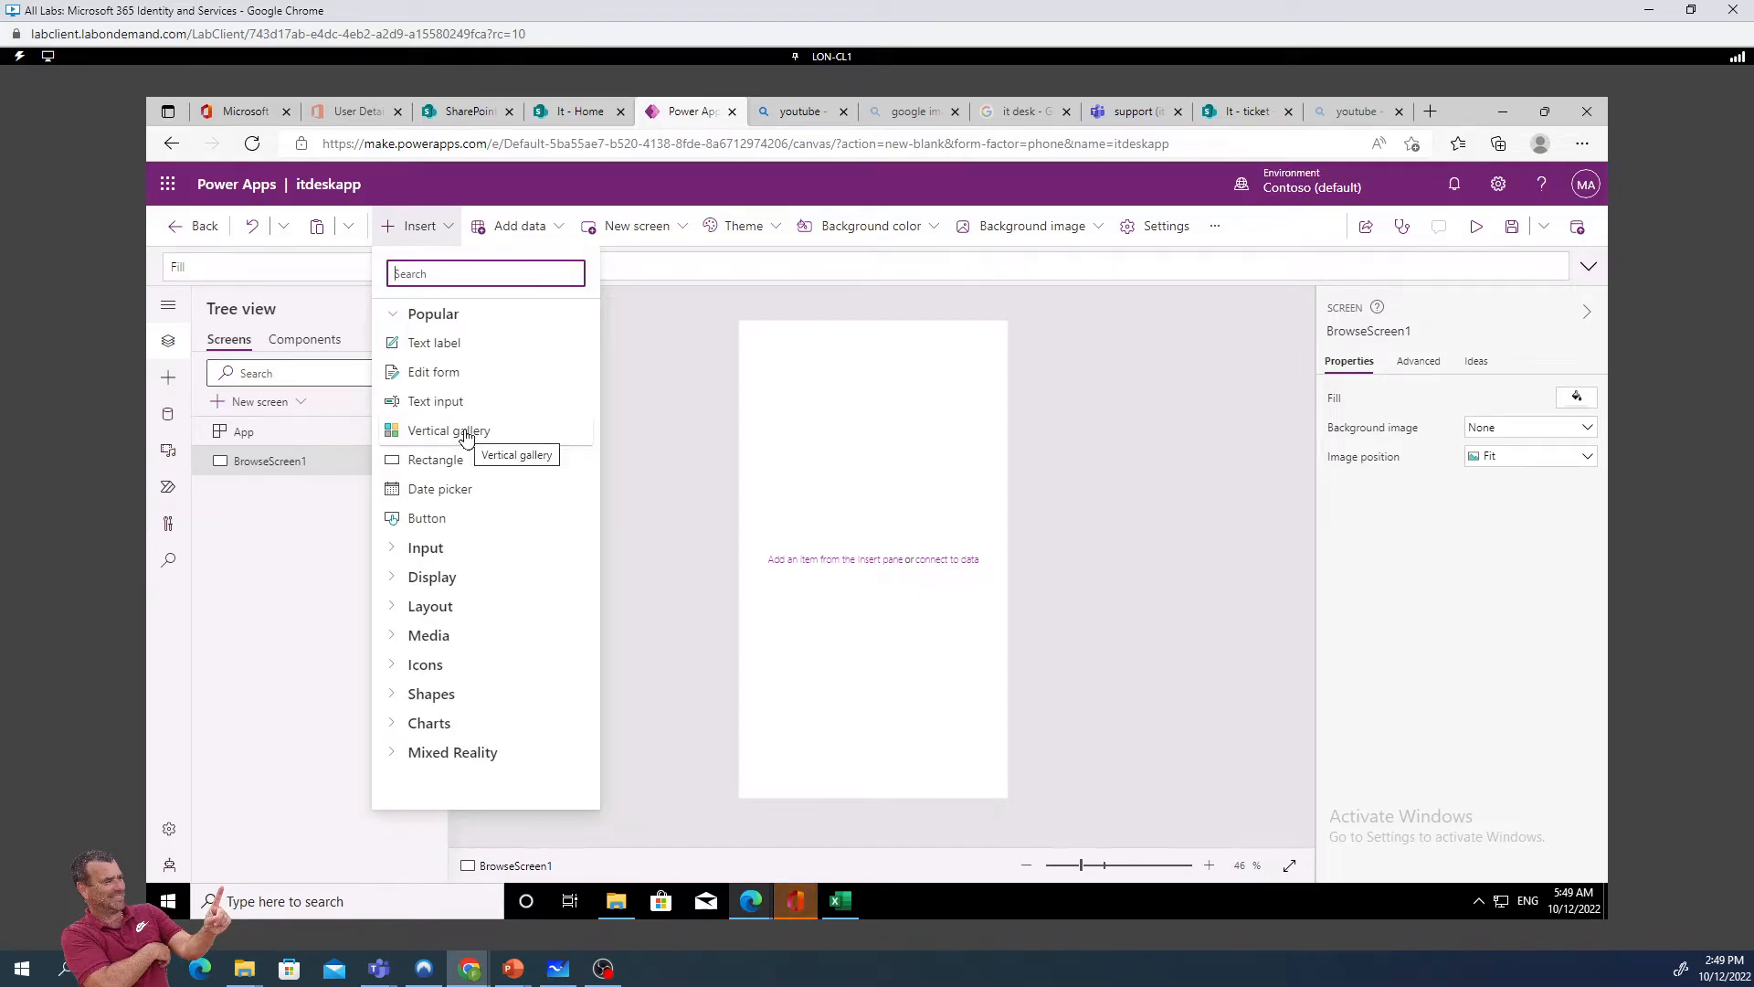
pyautogui.press('Escape')
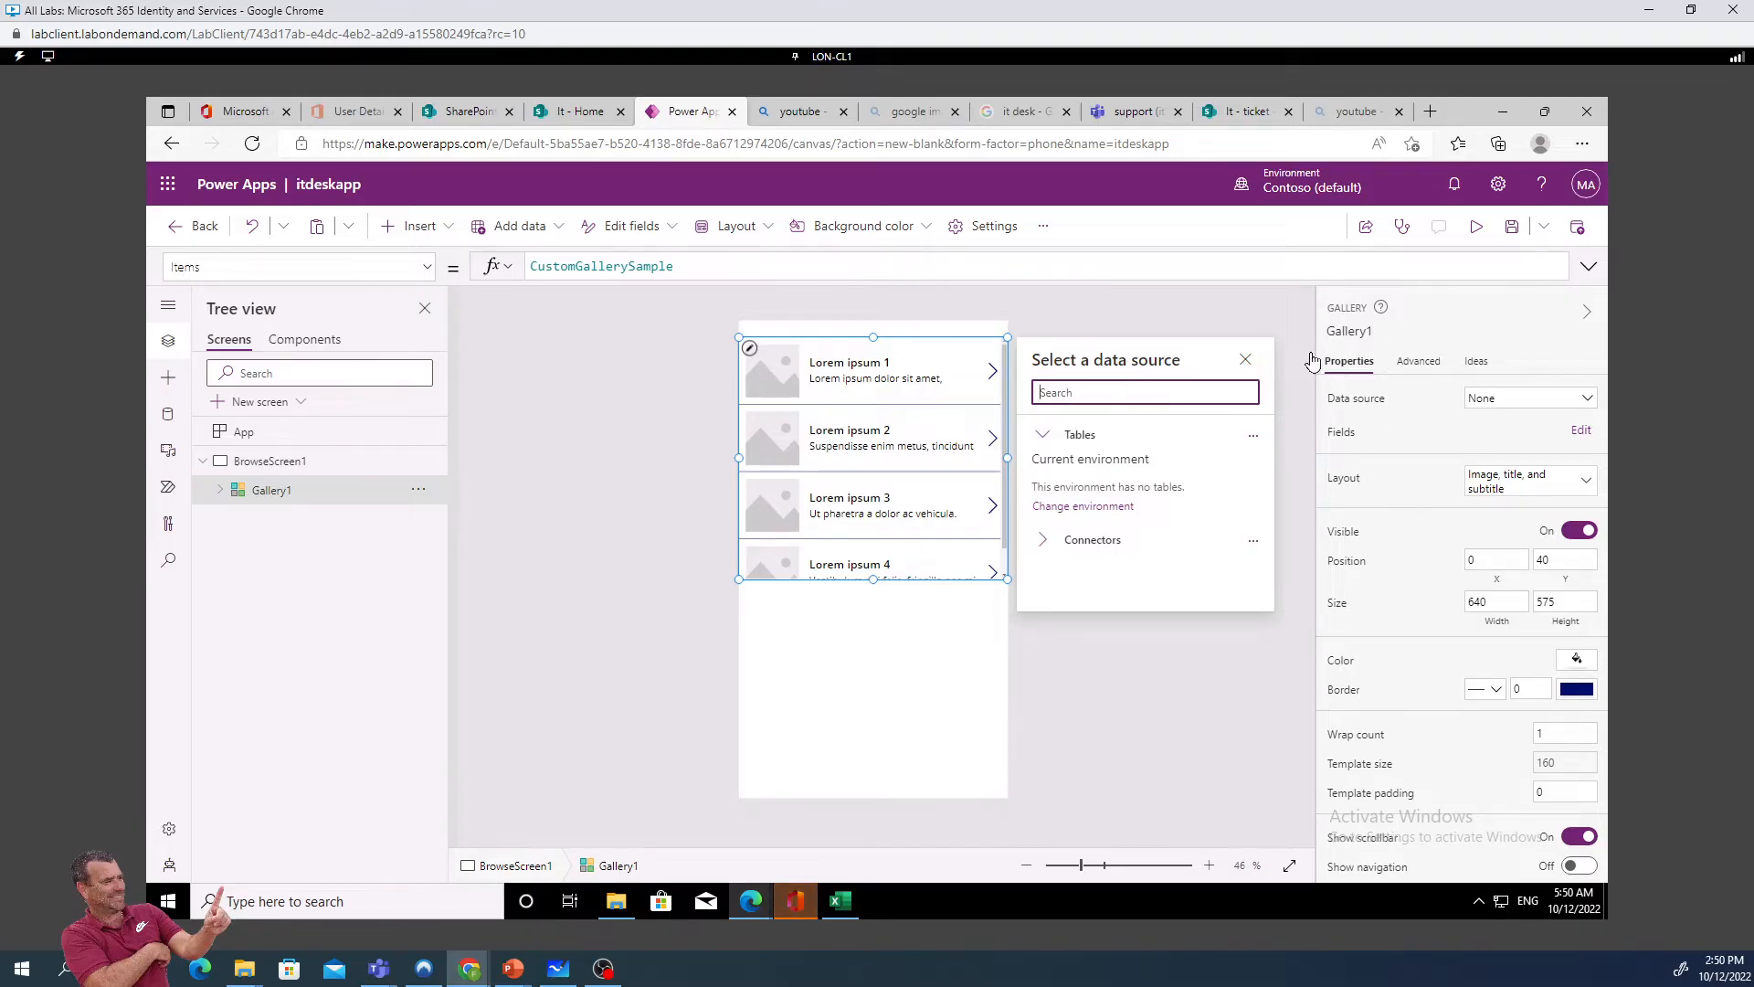
pyautogui.click(1422, 363)
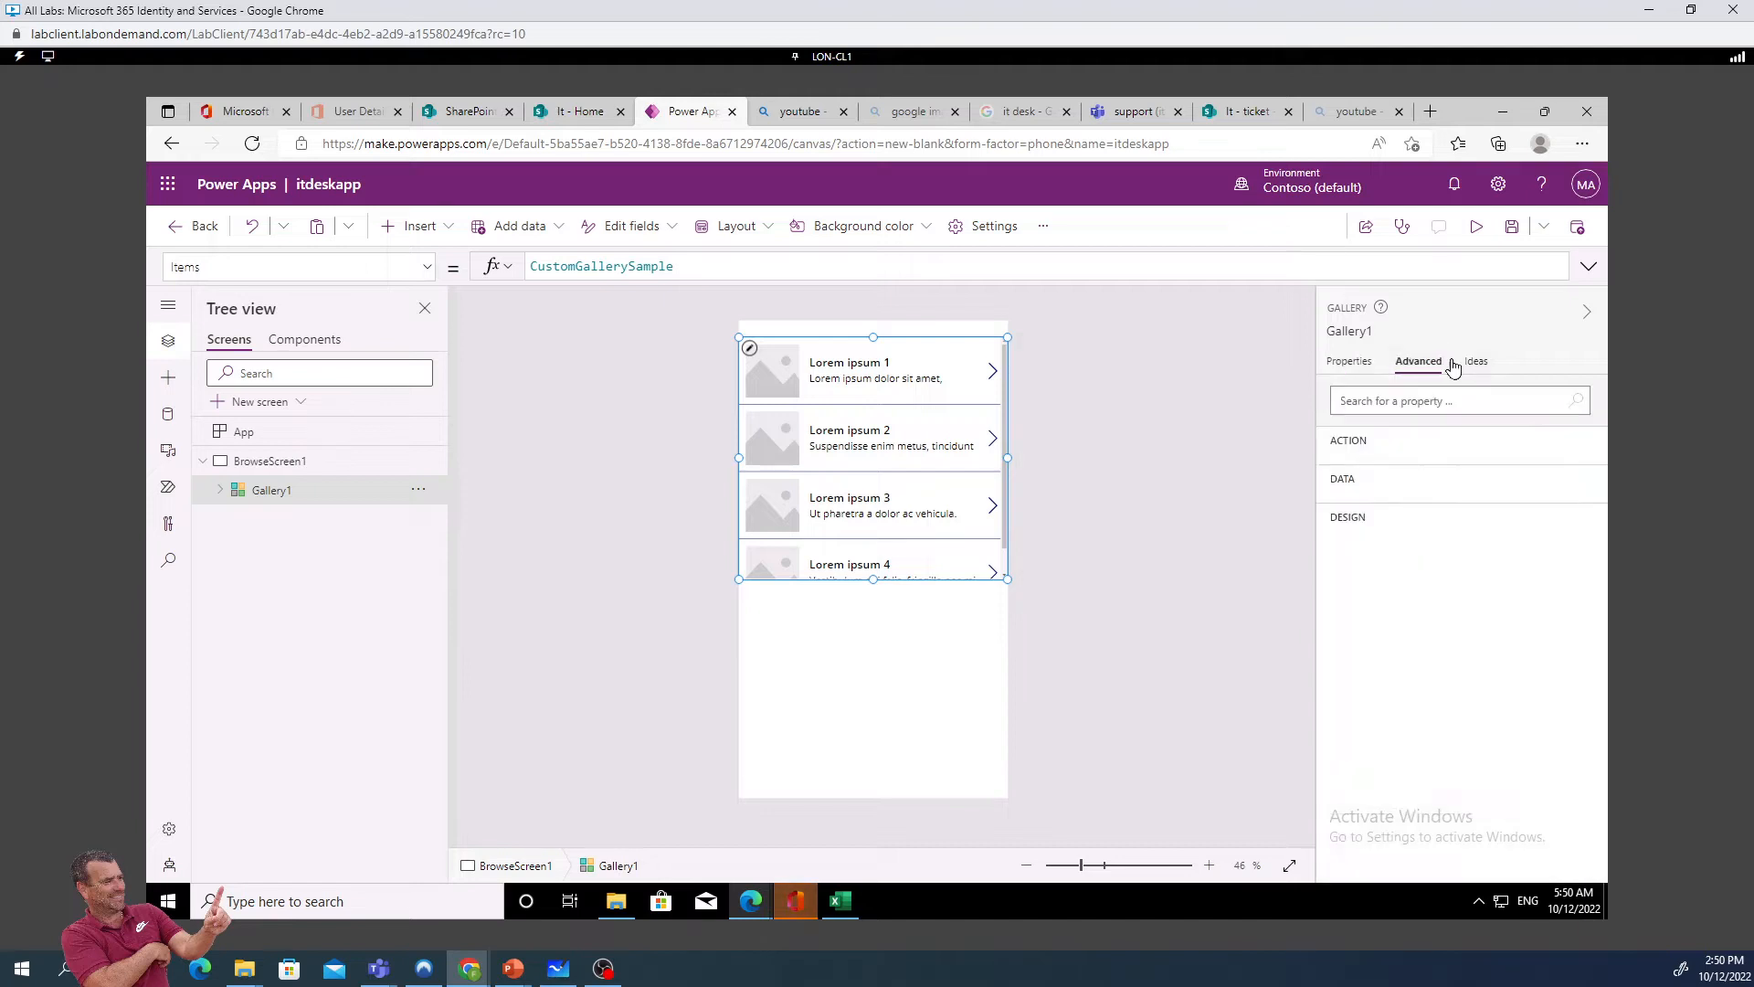
pyautogui.click(1359, 363)
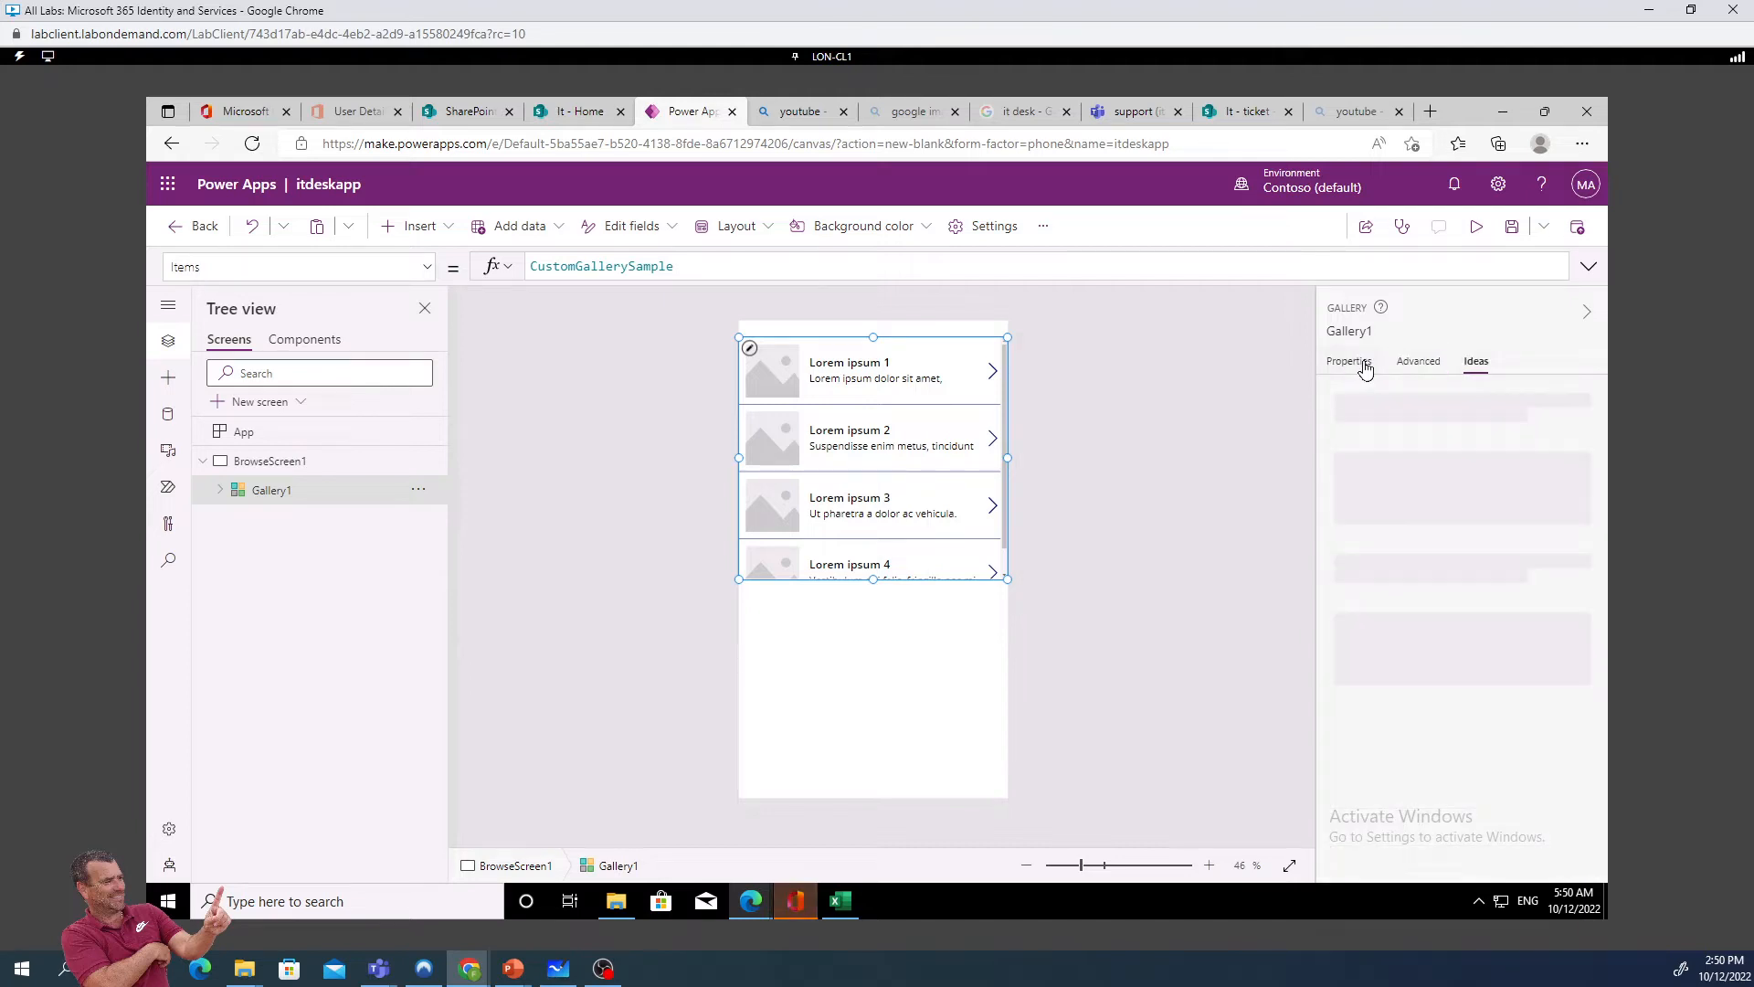
pyautogui.click(918, 357)
pyautogui.click(834, 294)
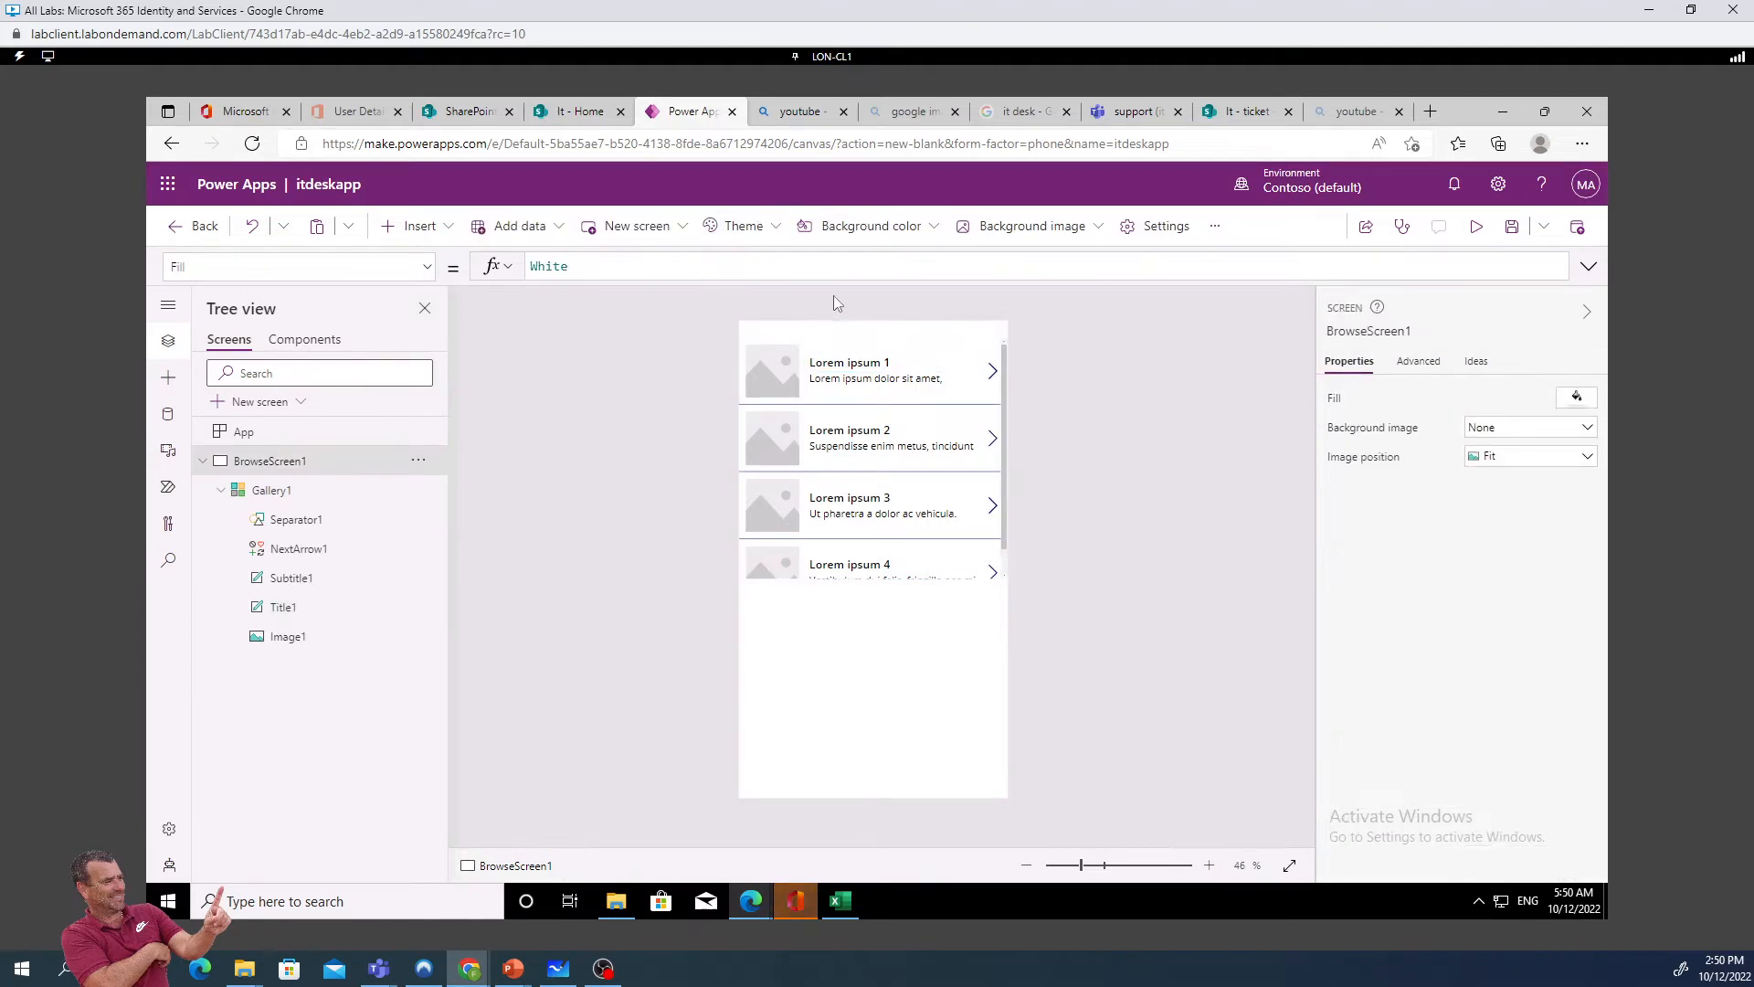
pyautogui.click(817, 359)
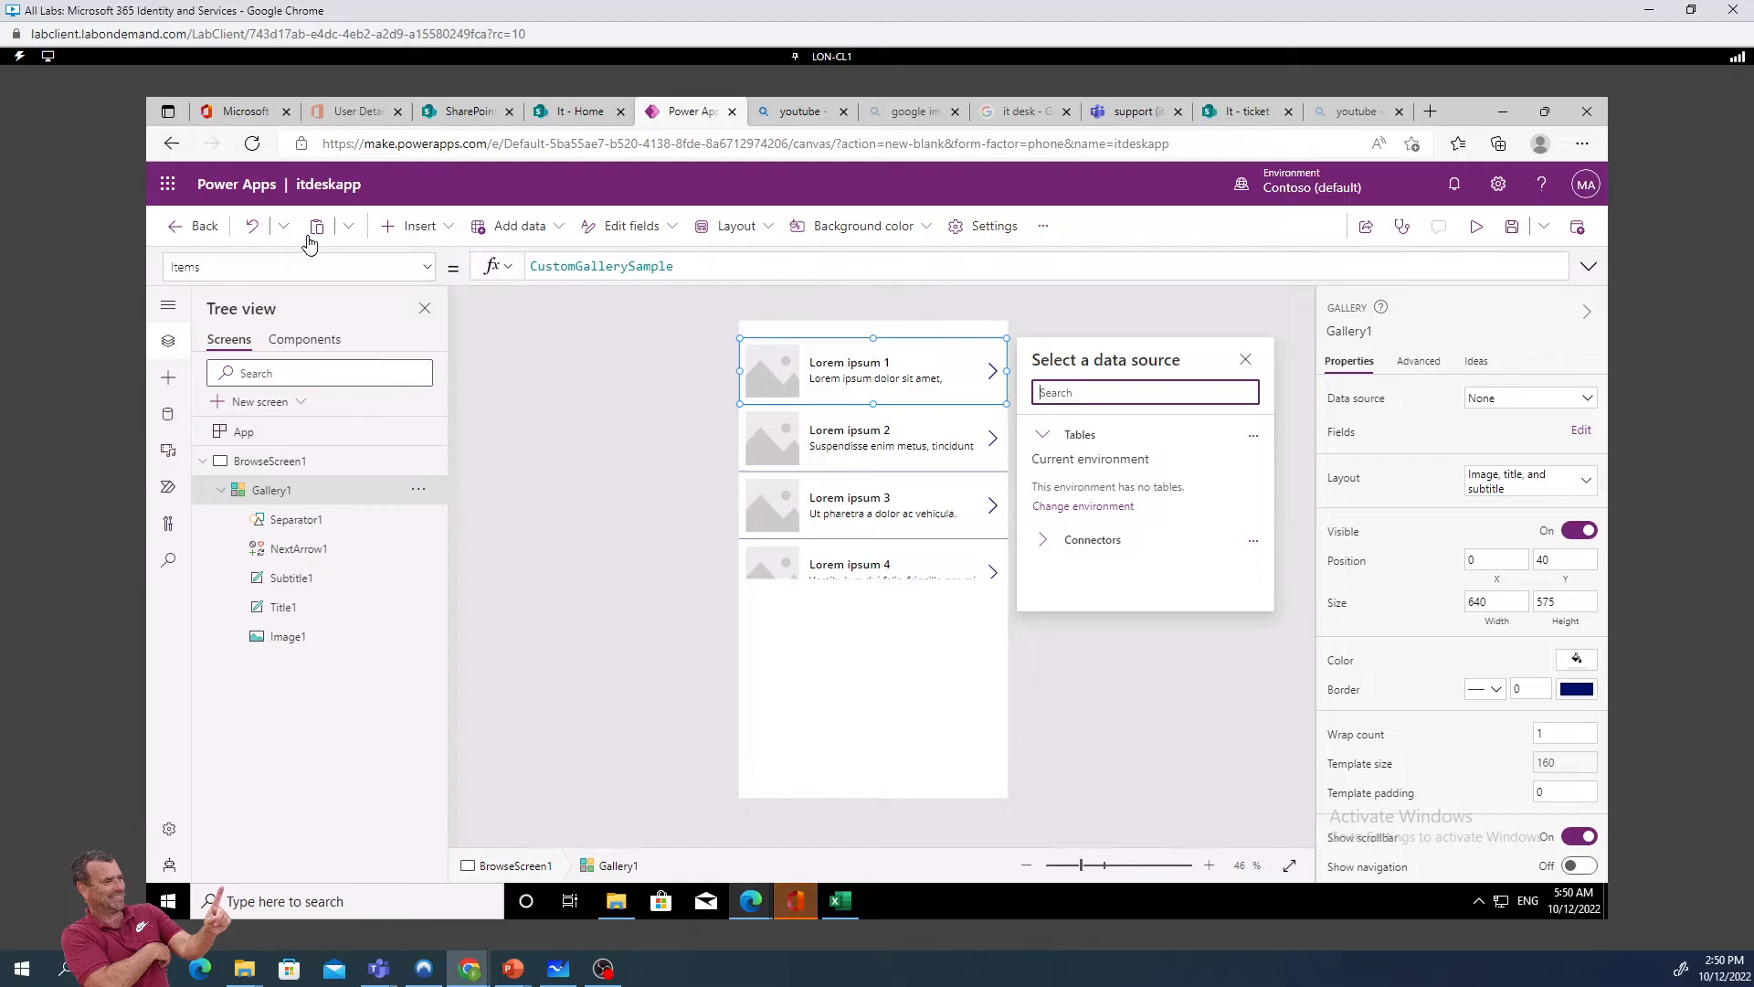
pyautogui.click(254, 228)
pyautogui.click(254, 228)
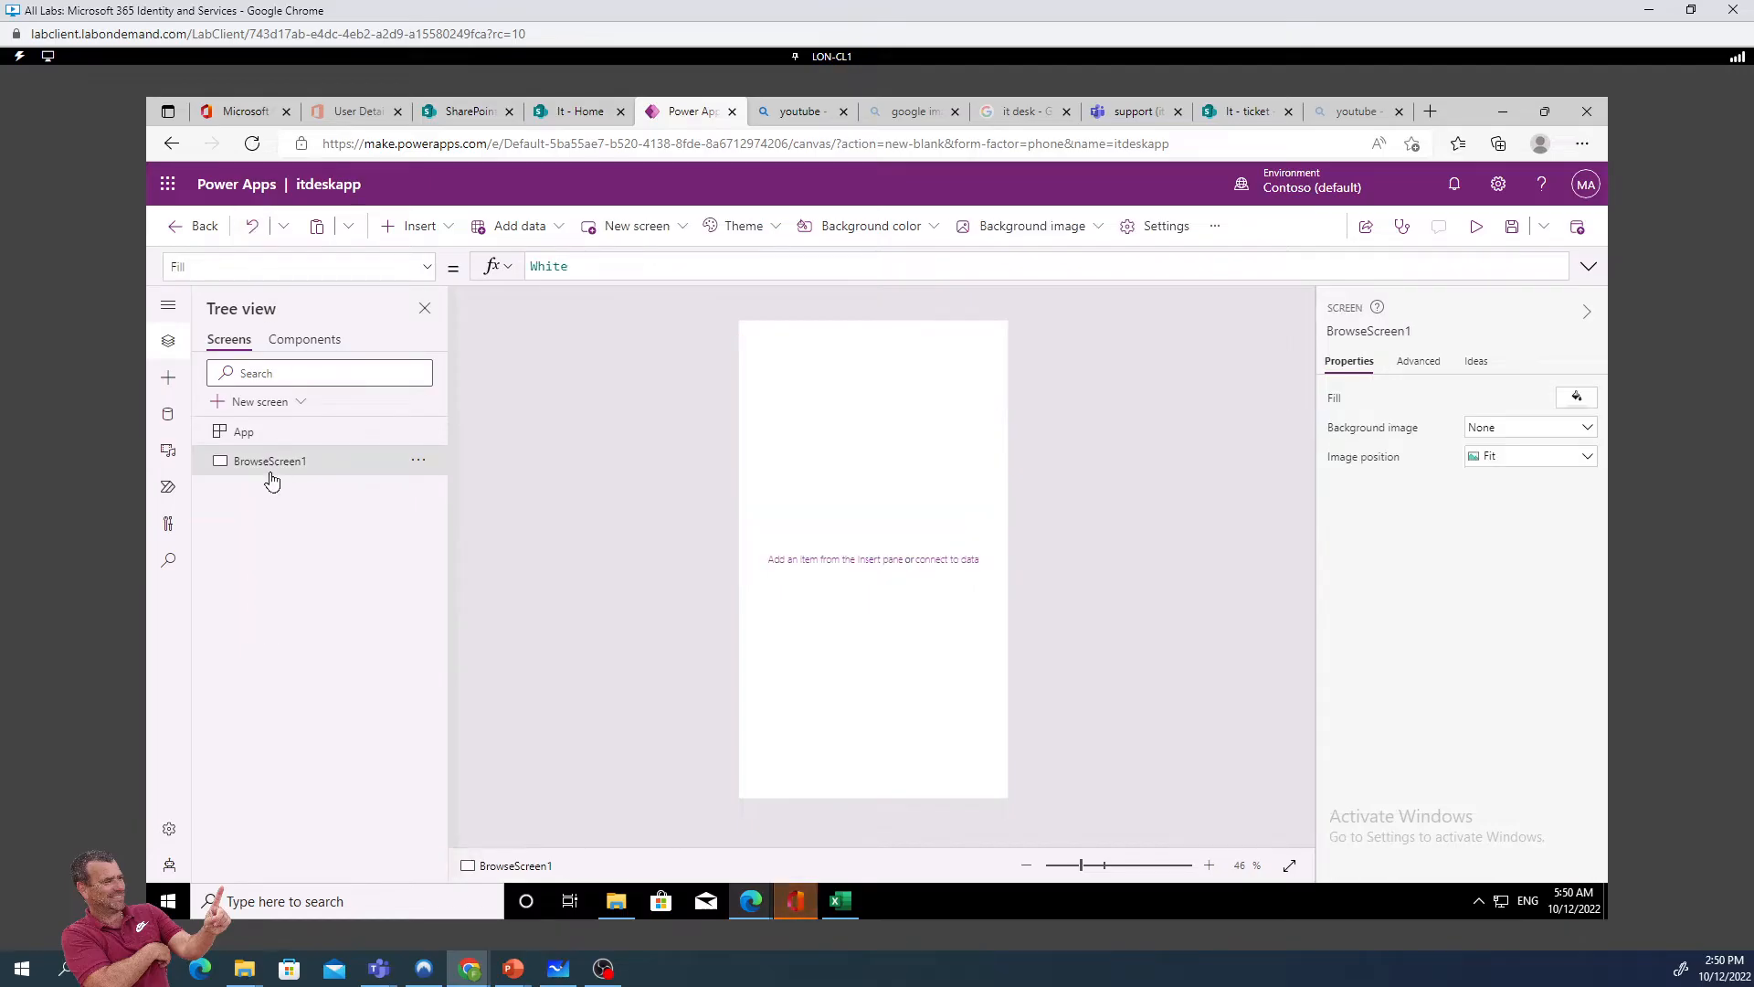
# Insert a vertical gallery on BrowseScreen1 and add a SharePoint connection that connects directly (cloud services) as its data source
pyautogui.click(445, 237)
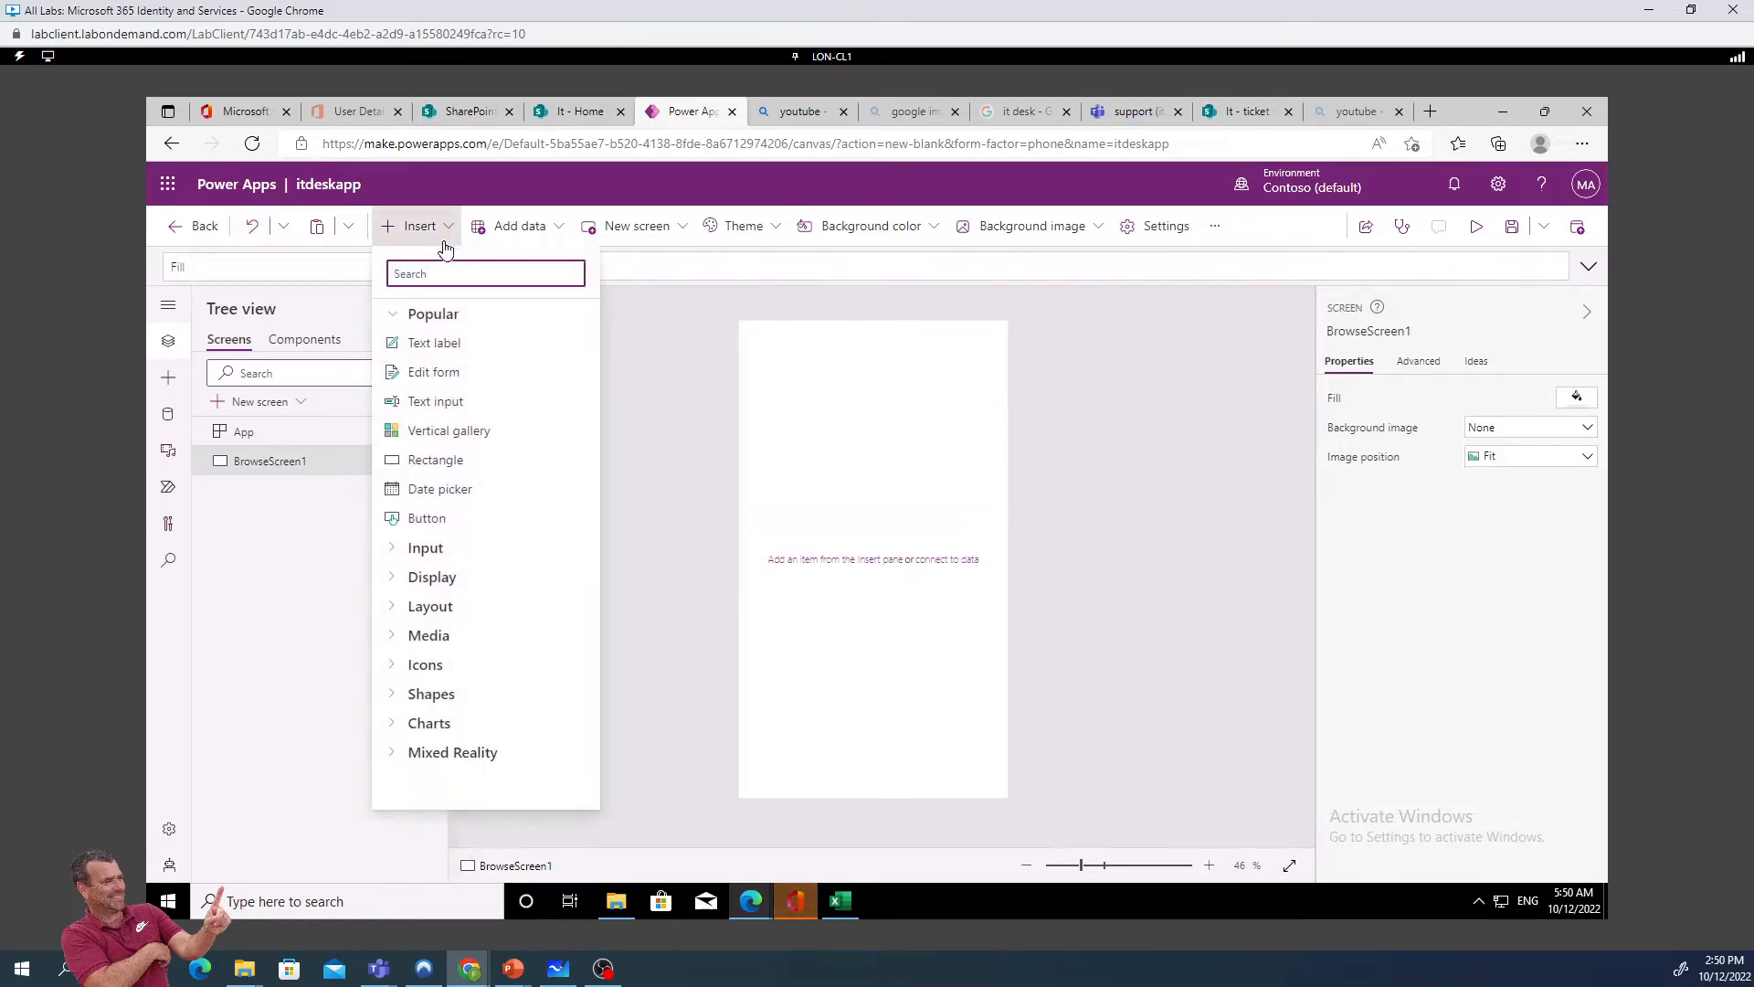
pyautogui.press('Escape')
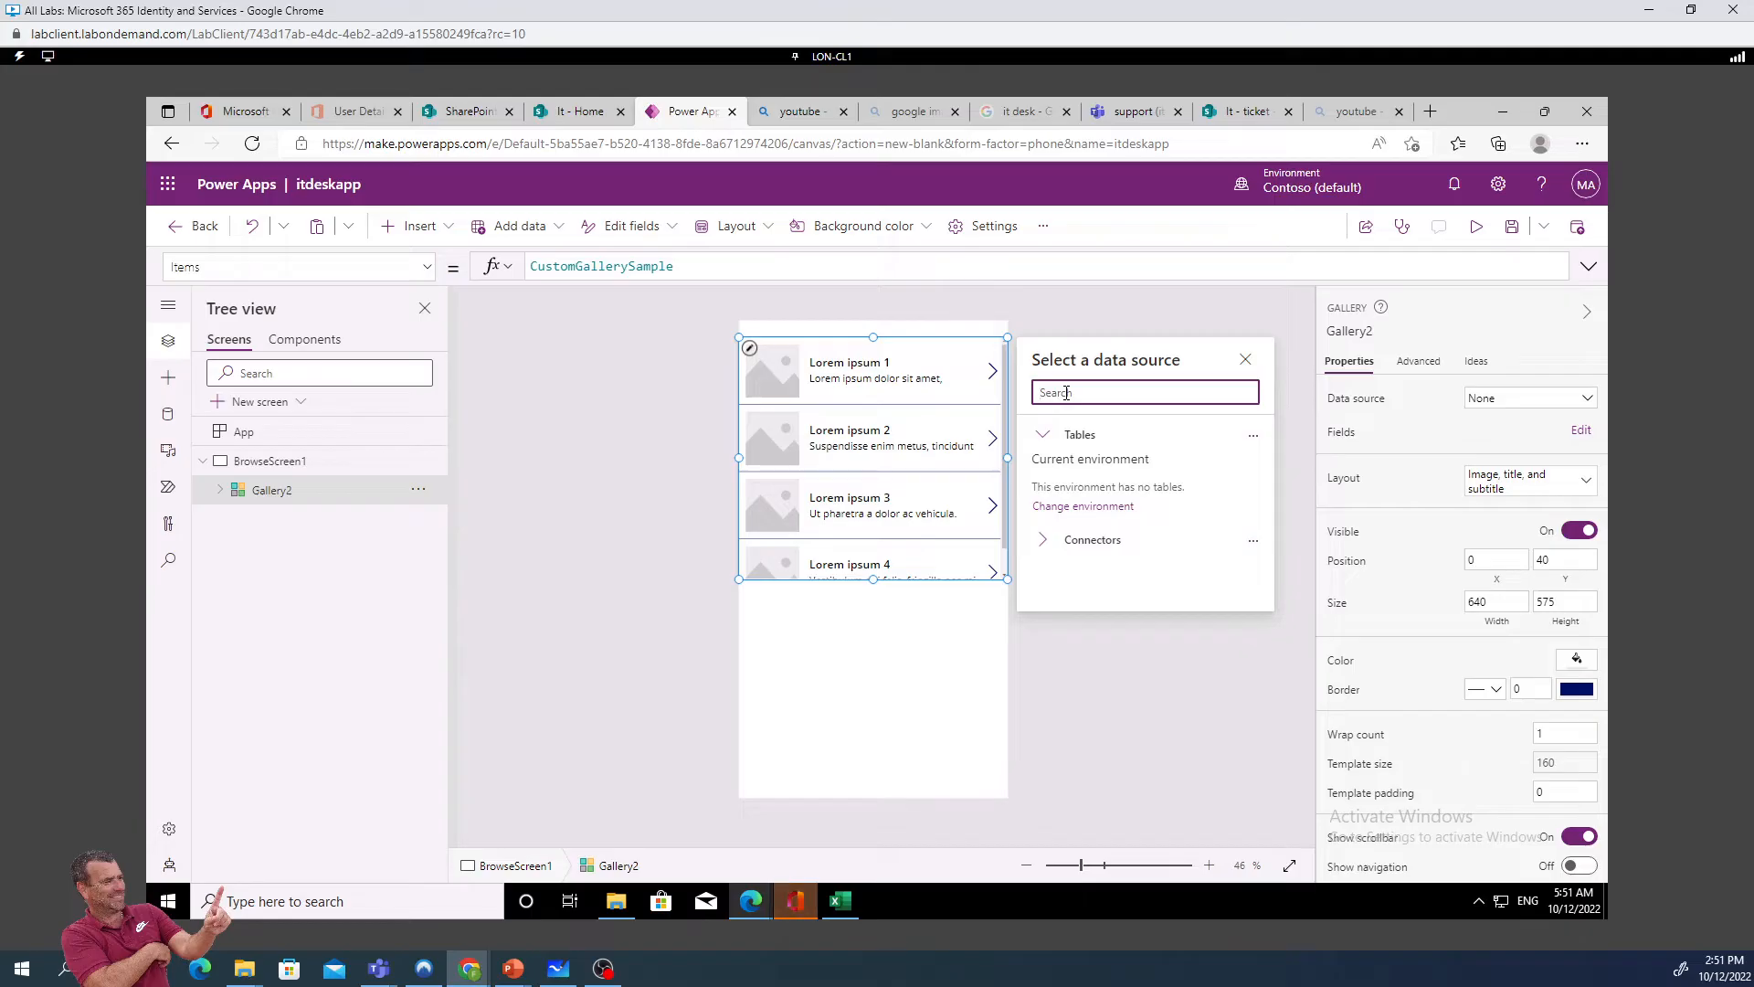
pyautogui.write('share')
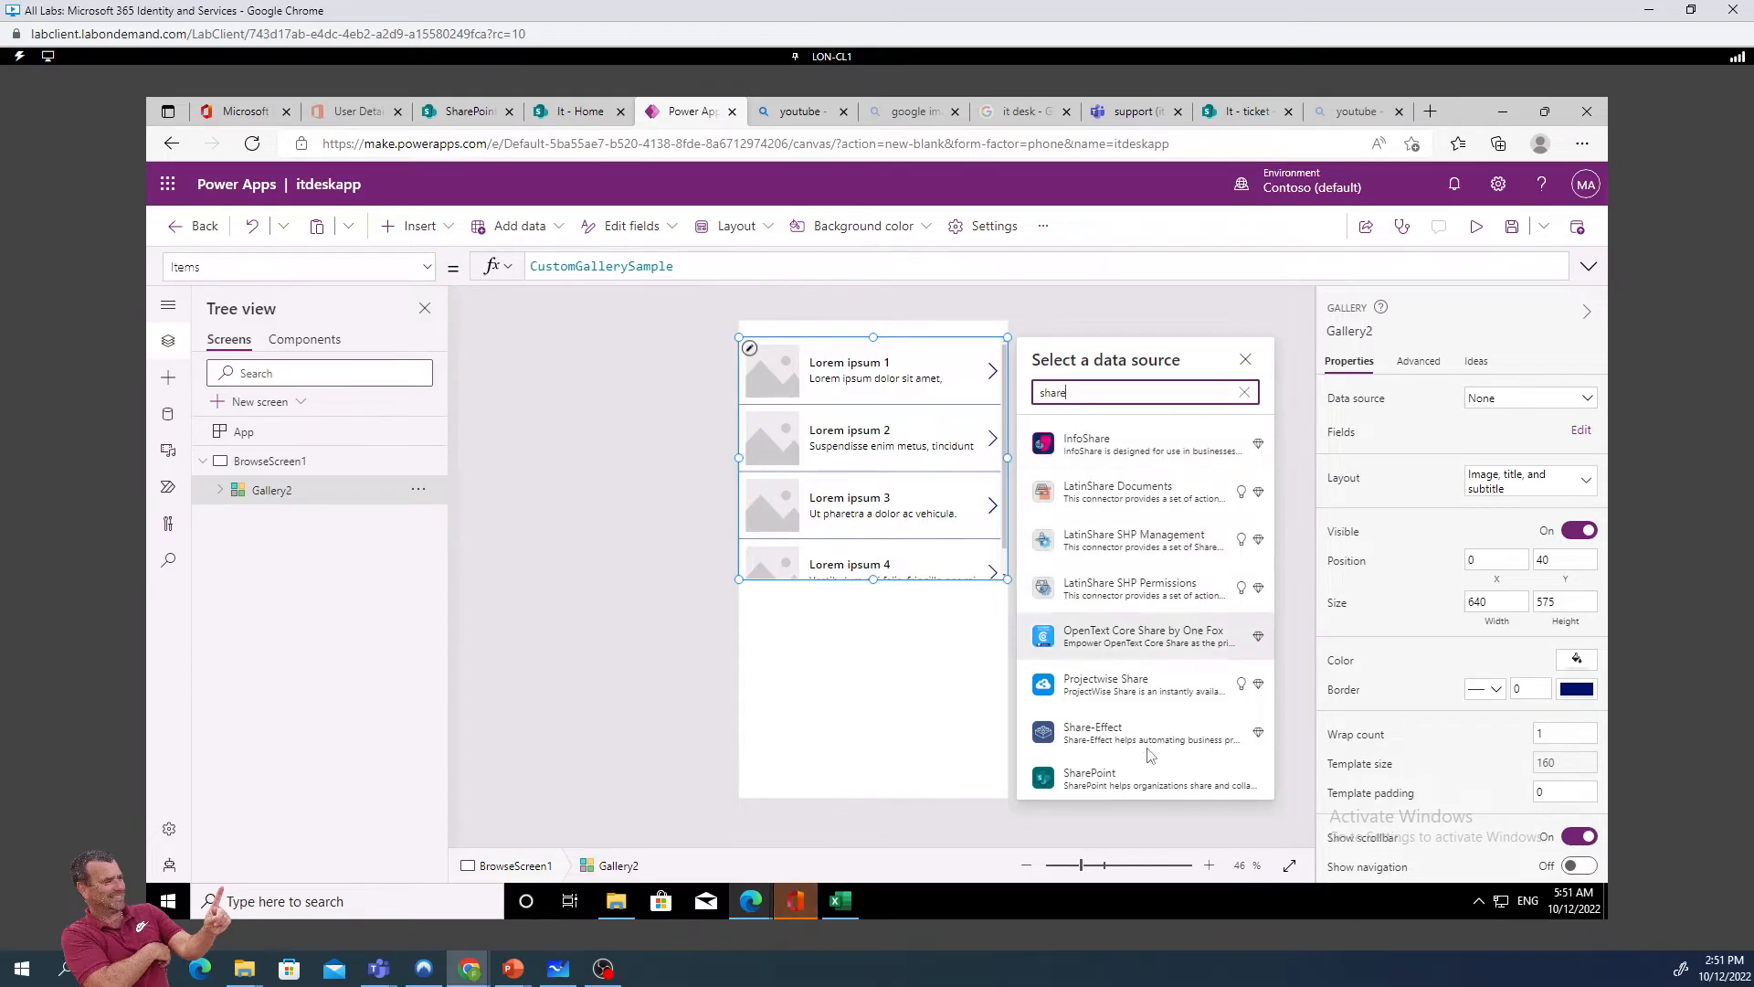
pyautogui.click(1102, 781)
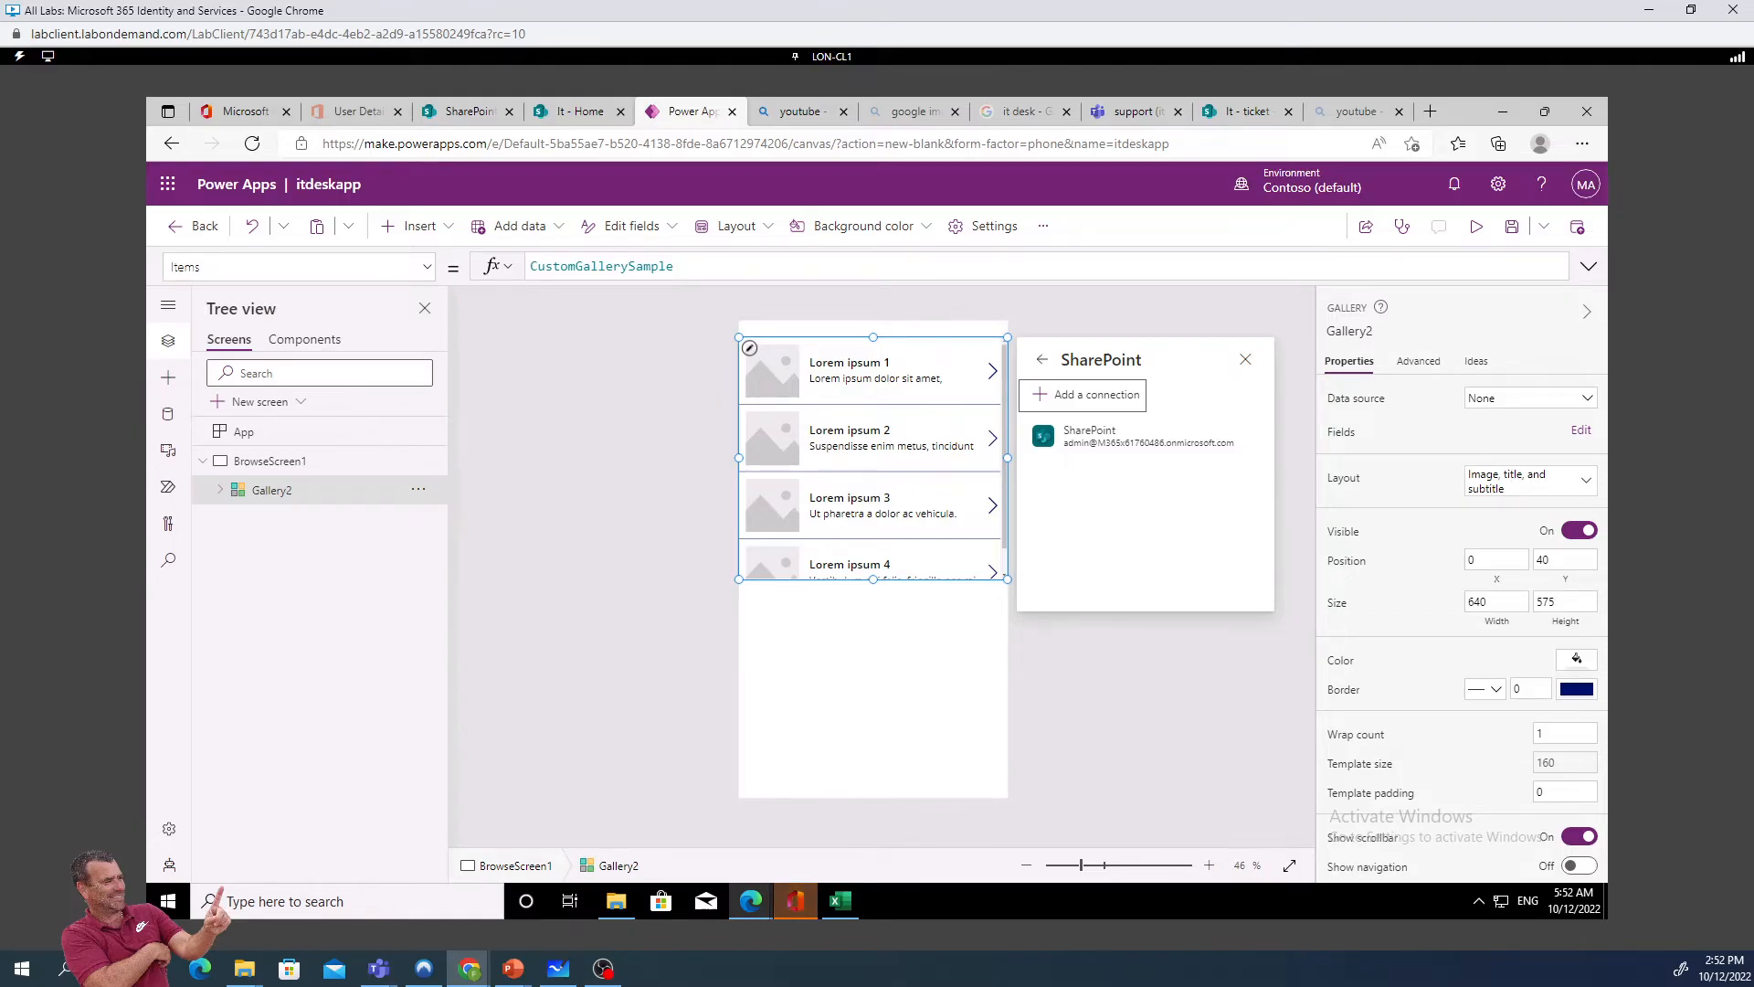
pyautogui.click(1087, 399)
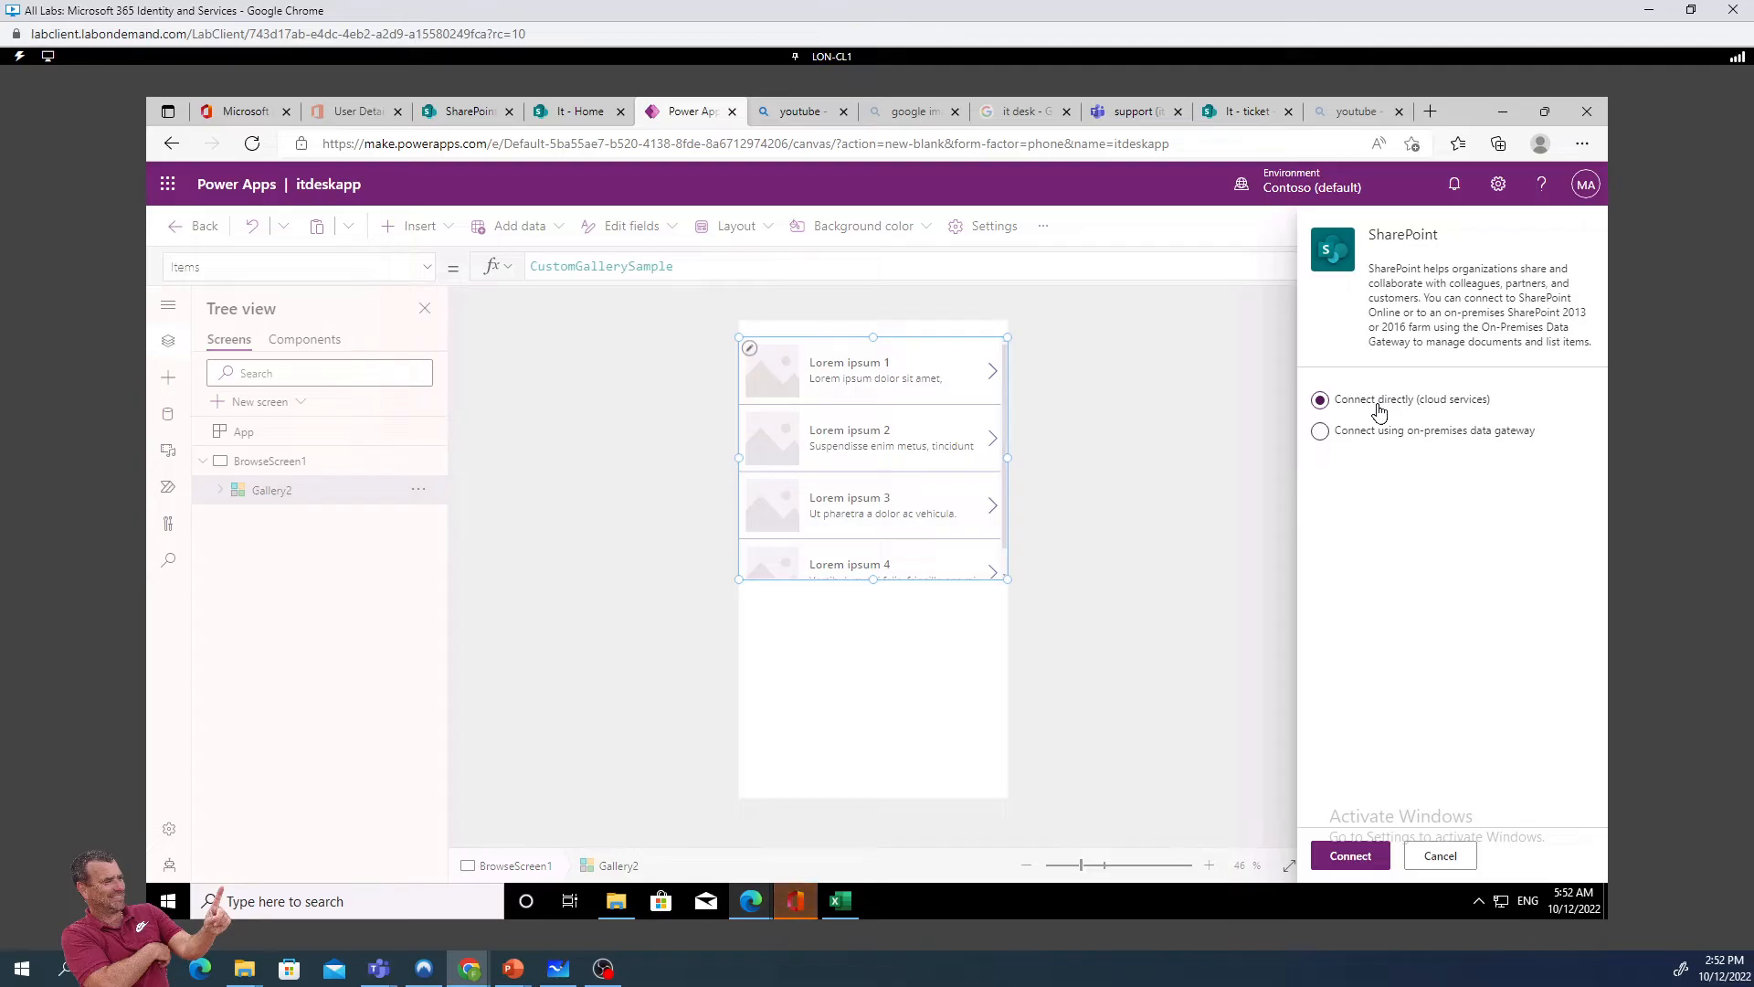
pyautogui.click(1351, 856)
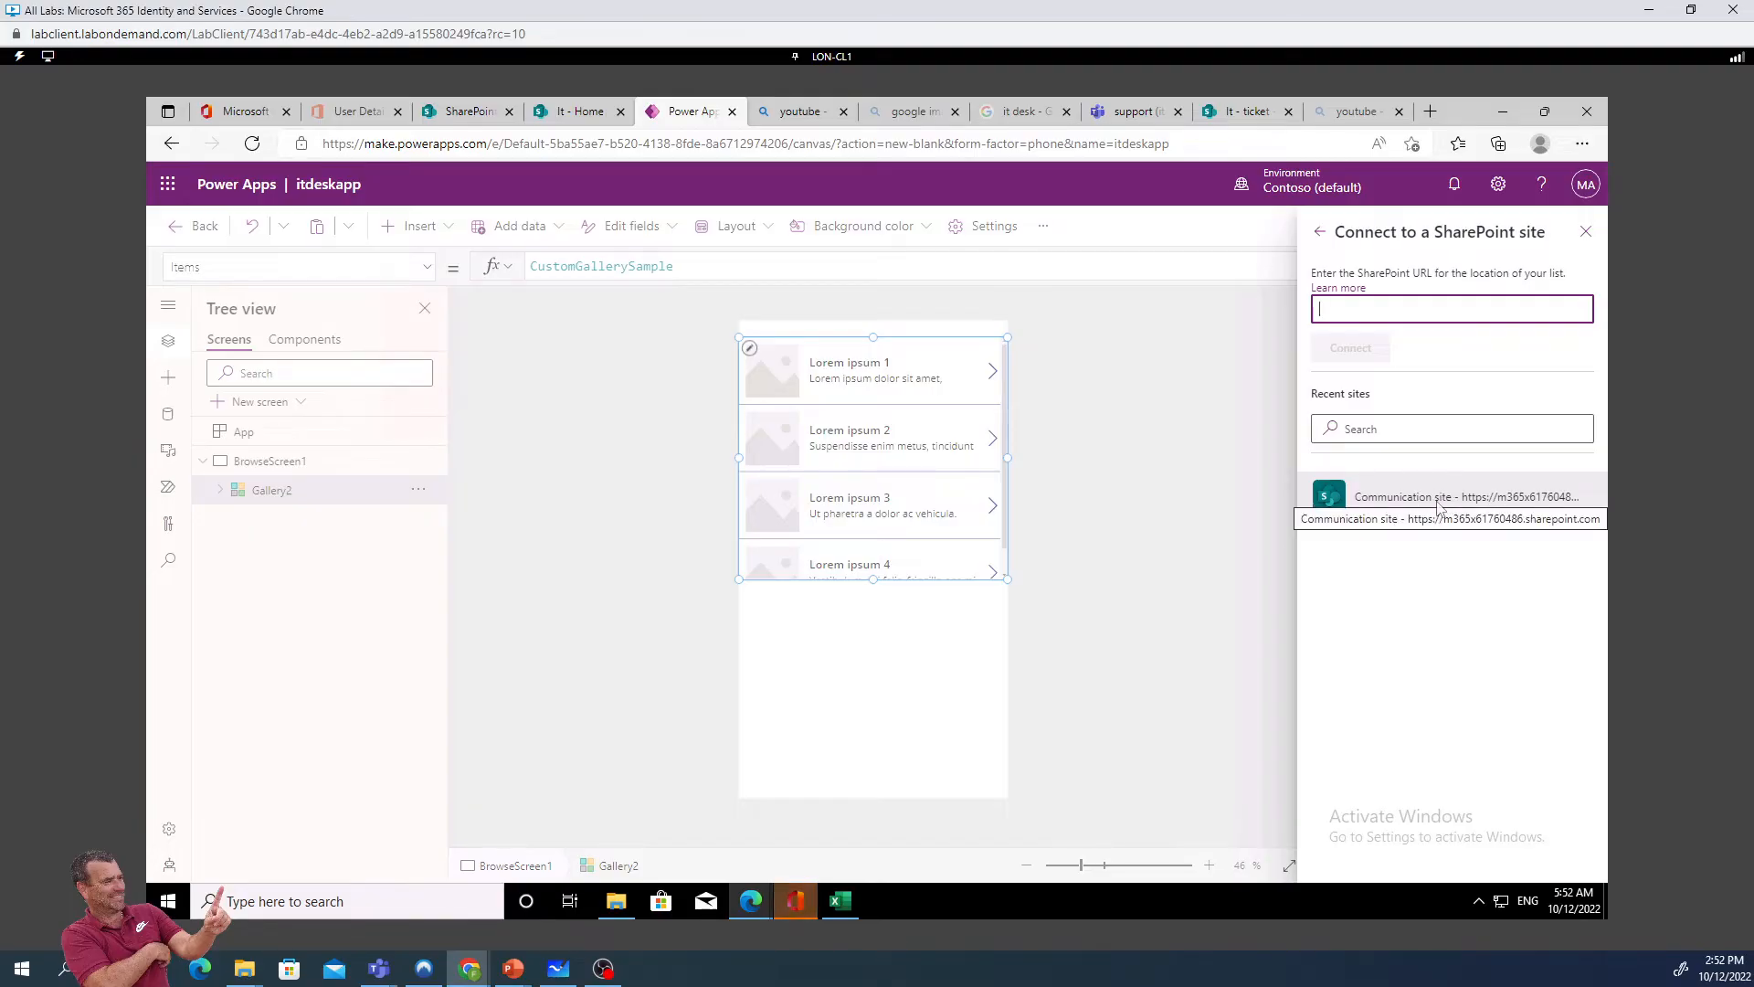
# Search the recent SharePoint sites for "it"
pyautogui.click(1399, 431)
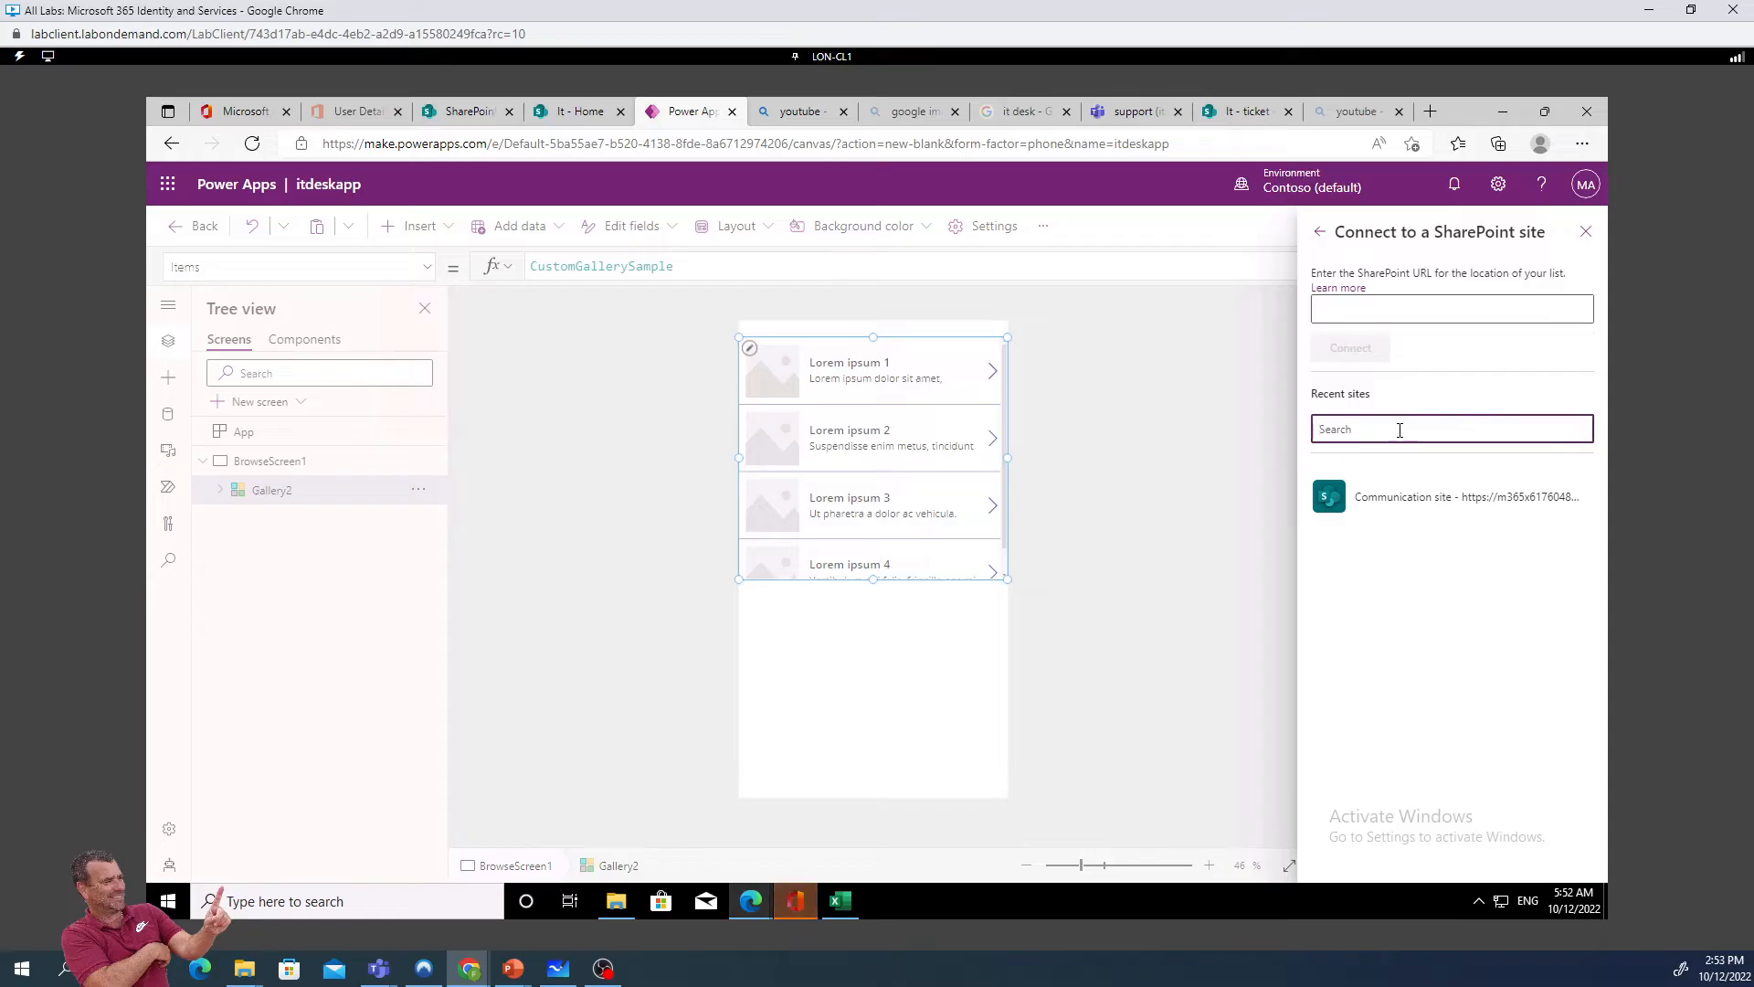
pyautogui.write('it')
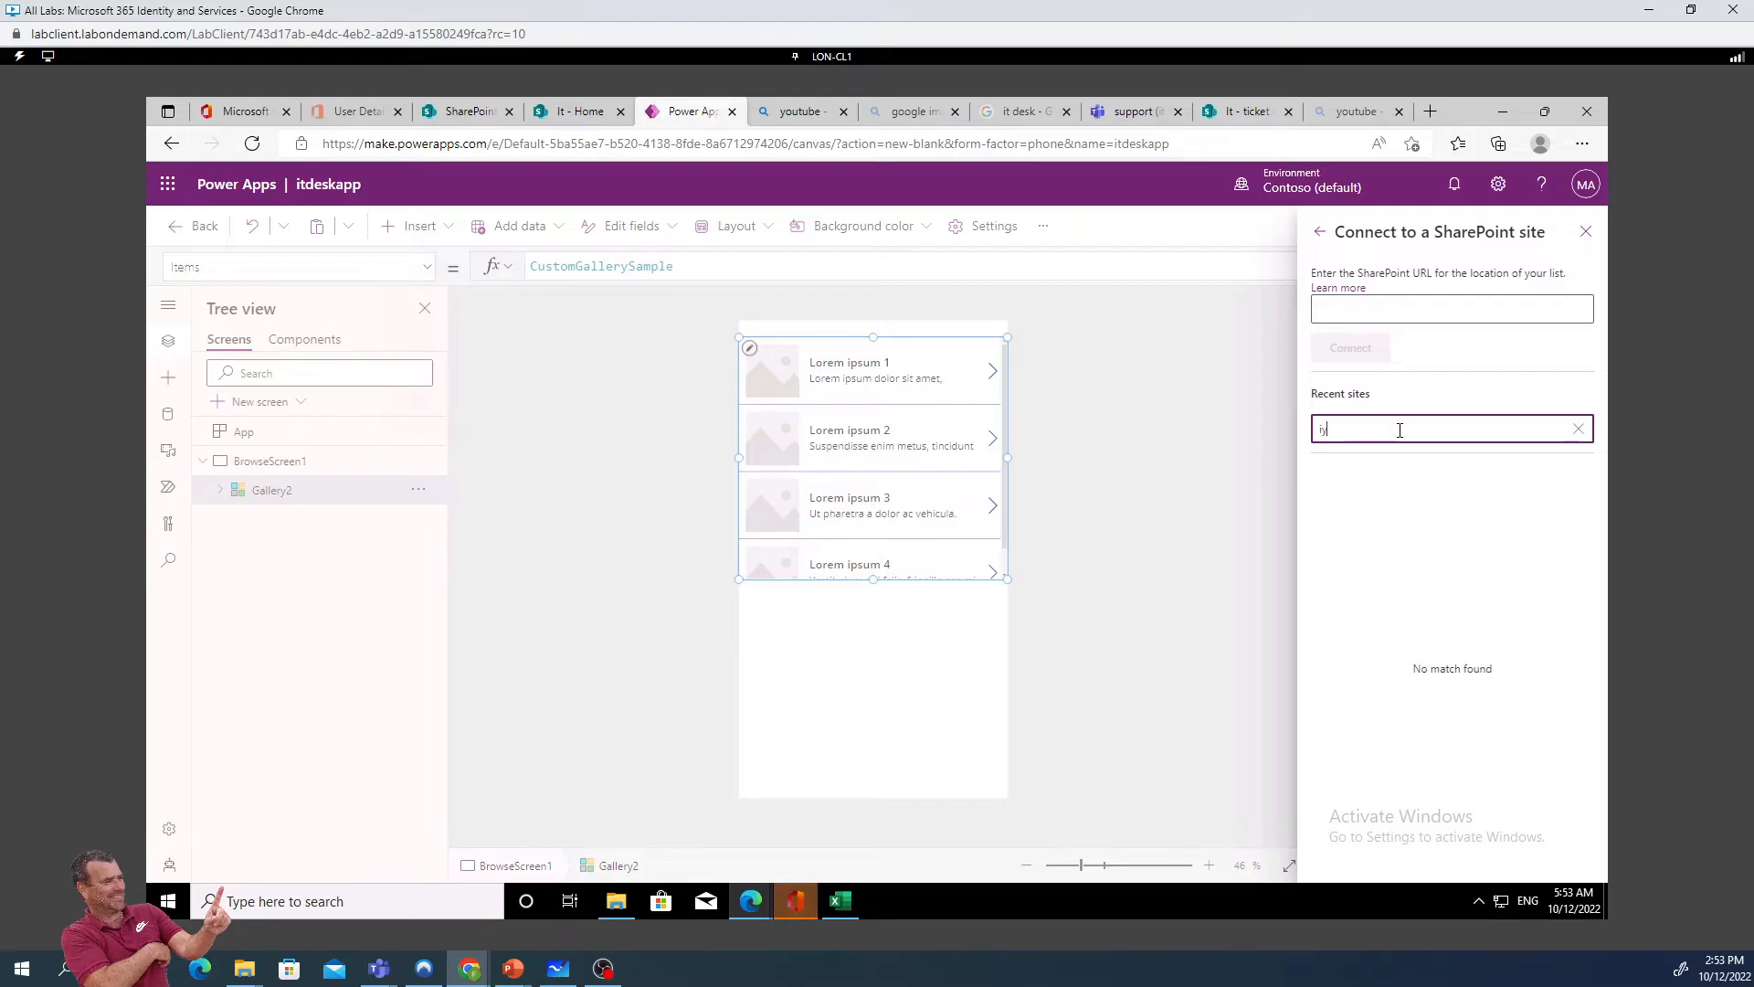
pyautogui.press('BackSpace')
pyautogui.write('y')
pyautogui.press('BackSpace')
pyautogui.write('t')
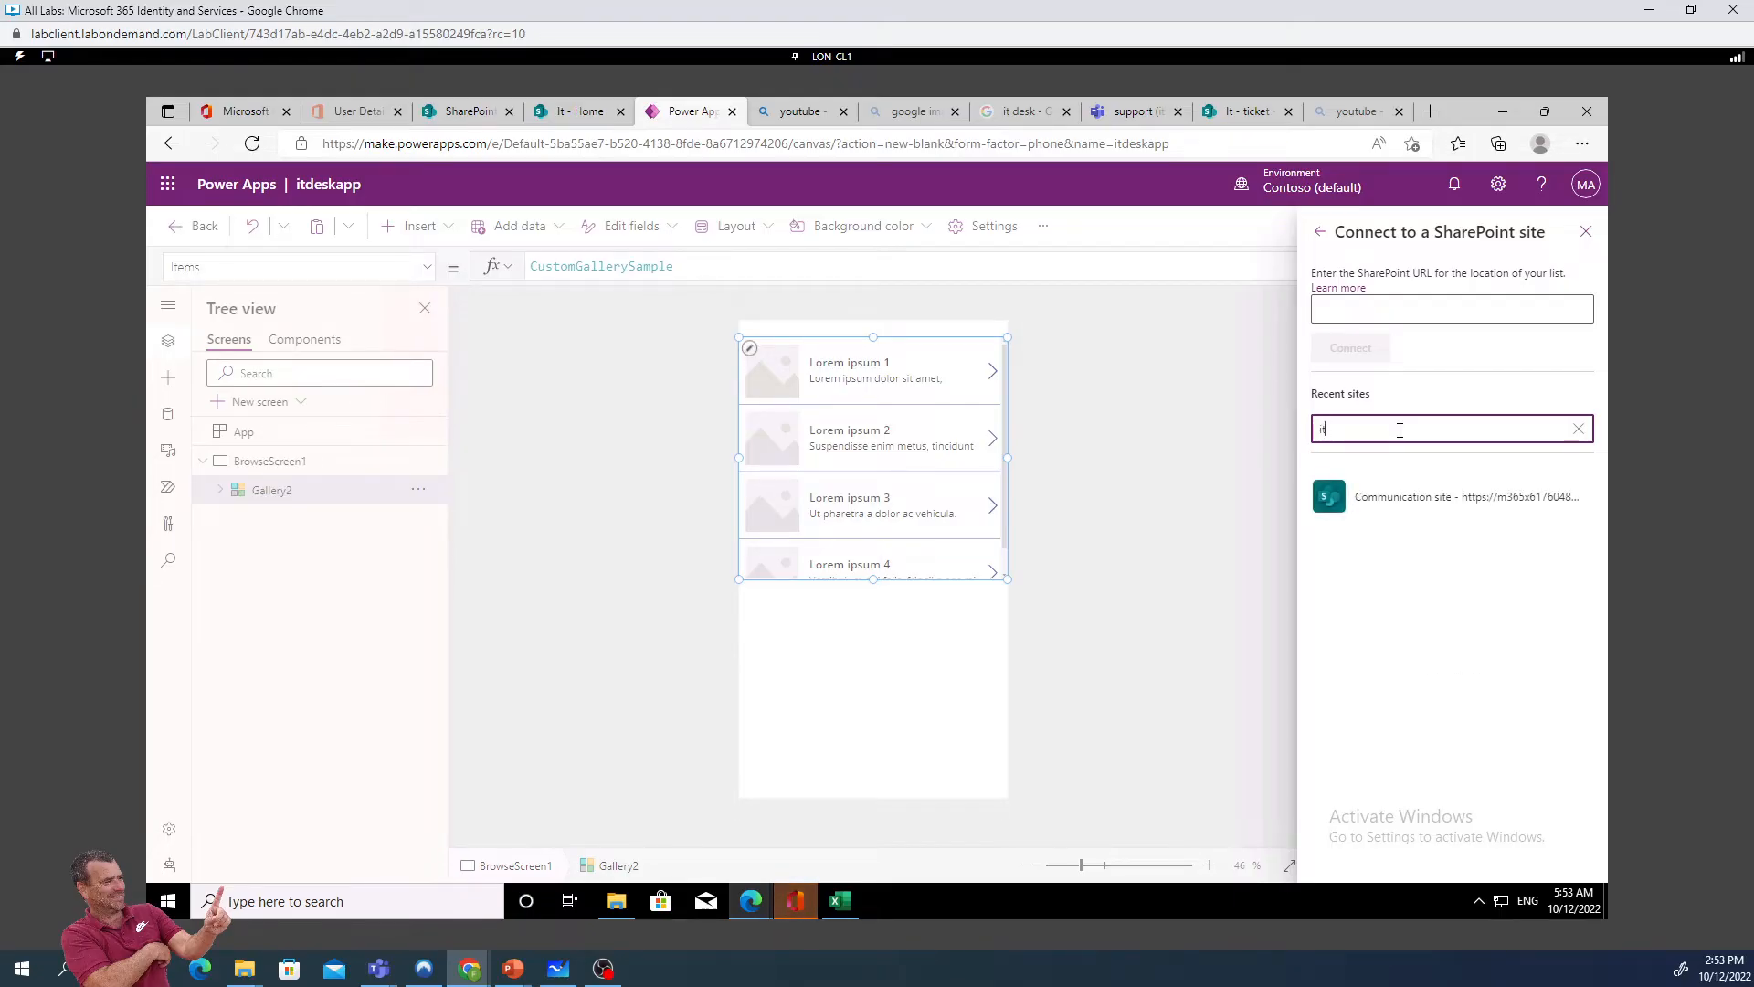
pyautogui.press('BackSpace')
pyautogui.click(1410, 307)
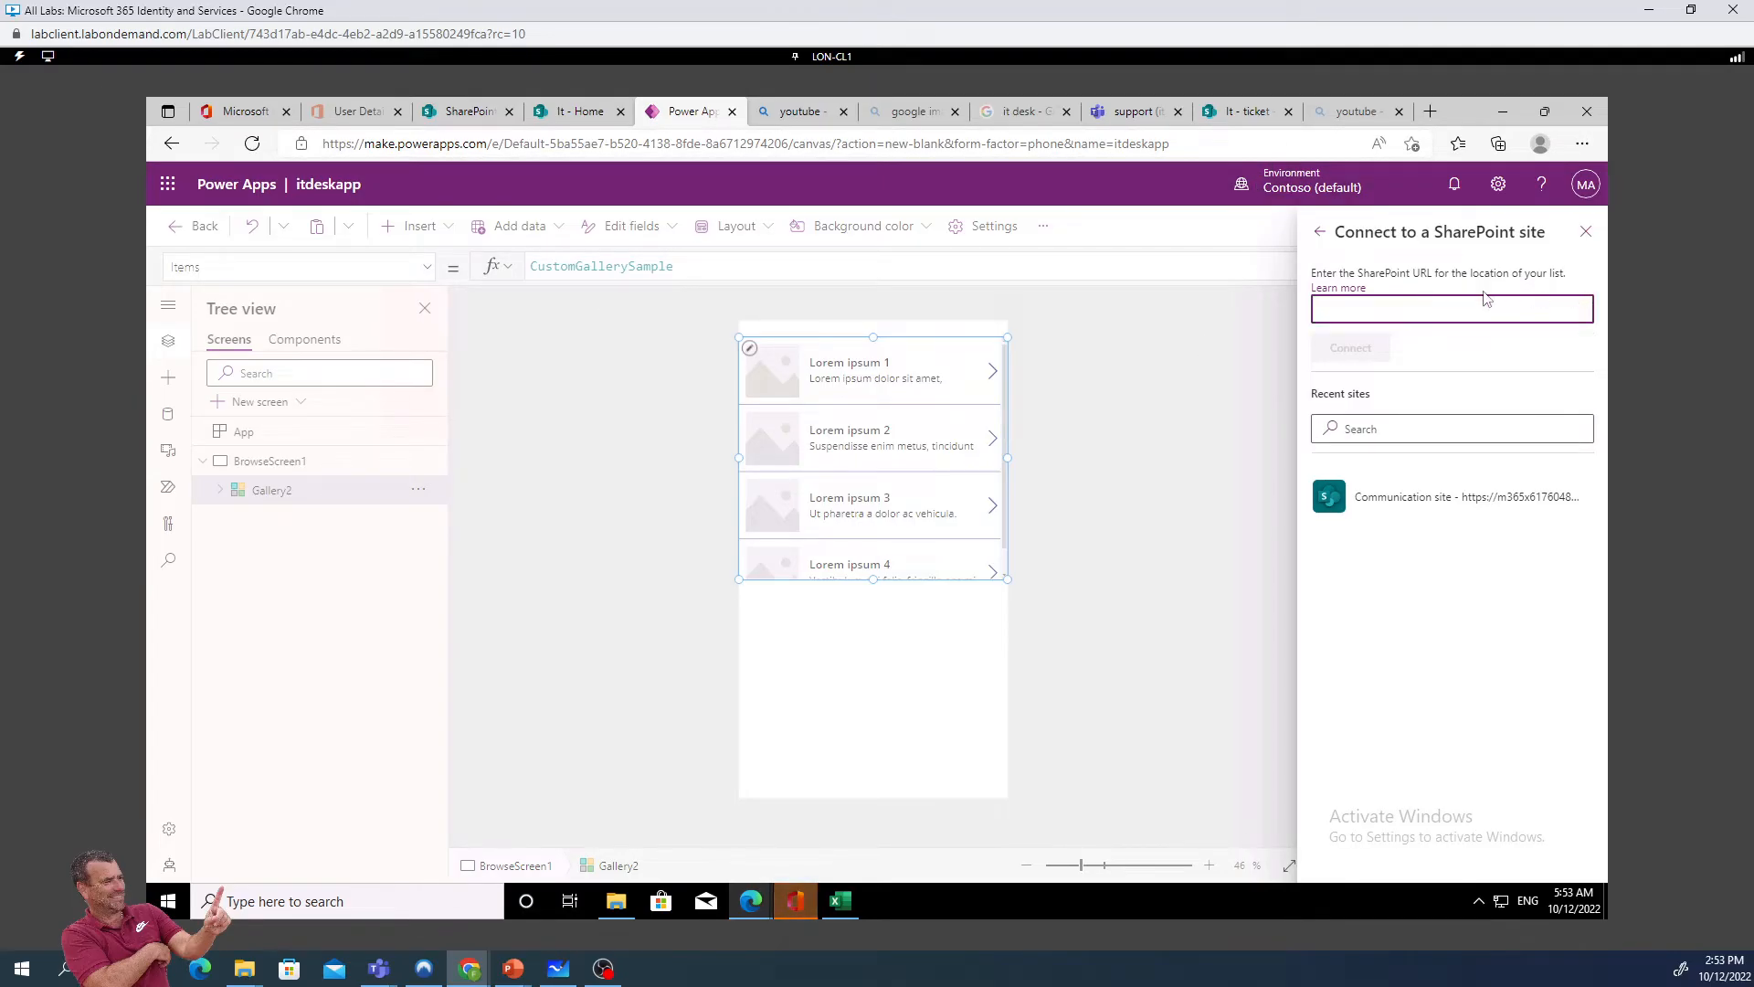
# Try the recent Communication site as the source of the list and return to the site selection
pyautogui.click(1370, 432)
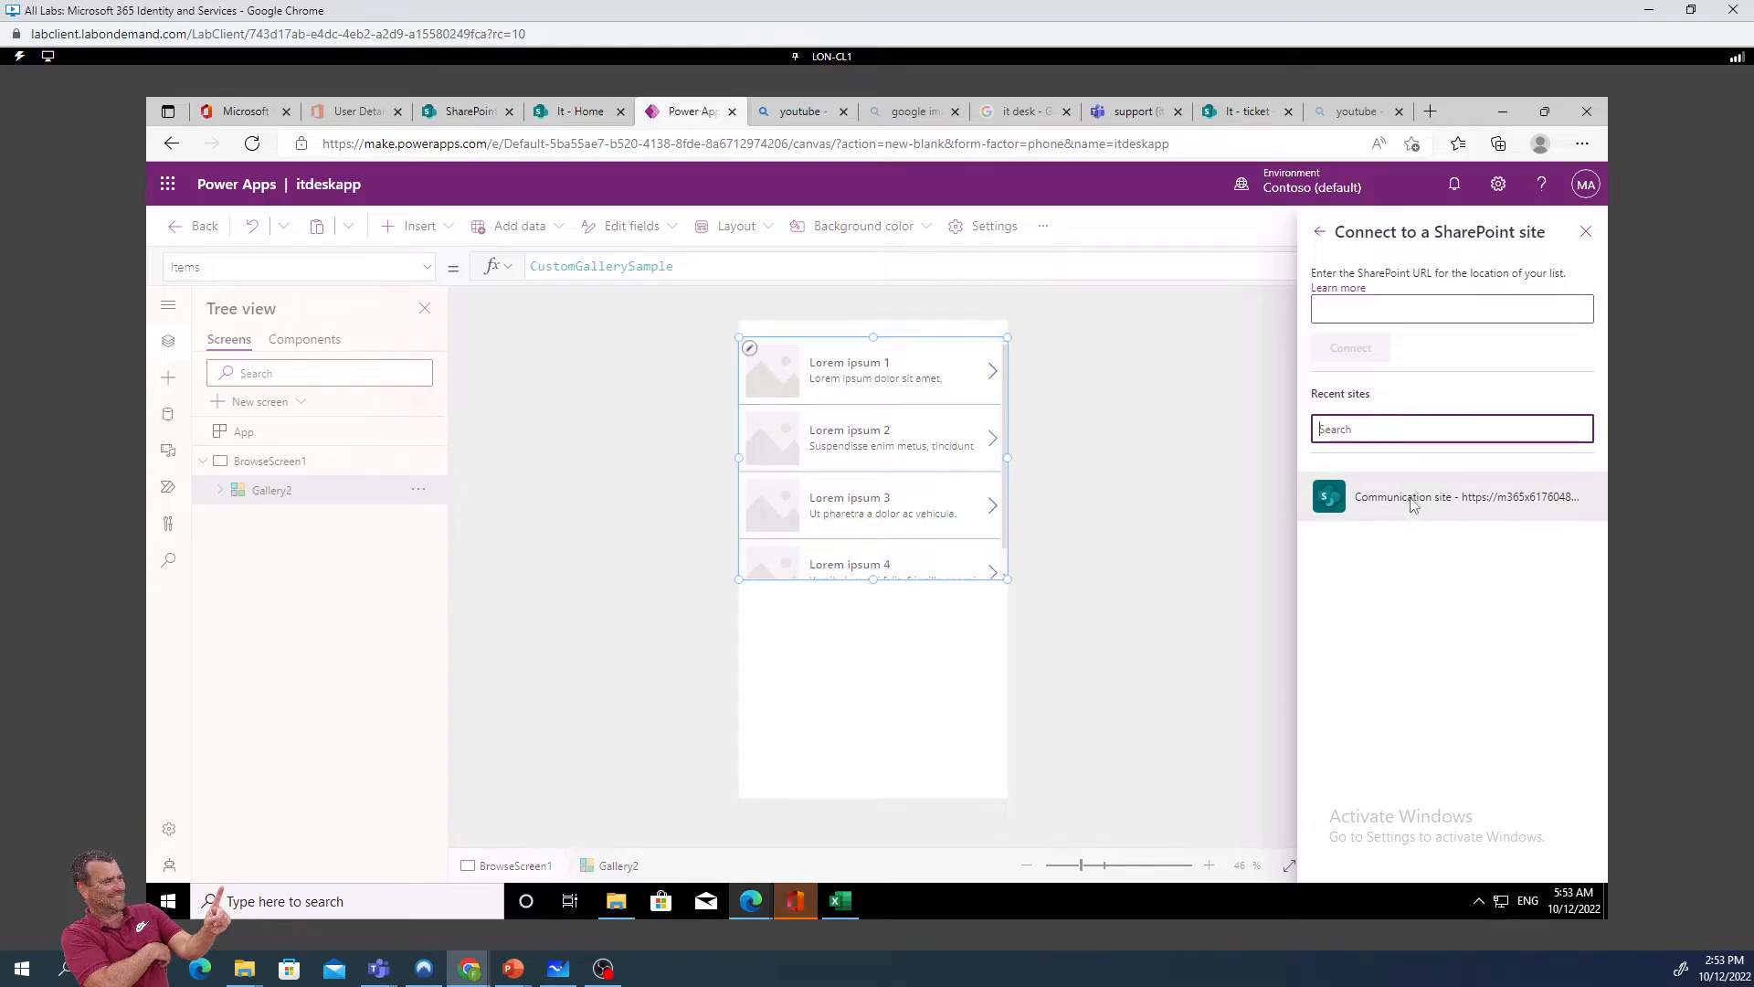
pyautogui.click(1462, 506)
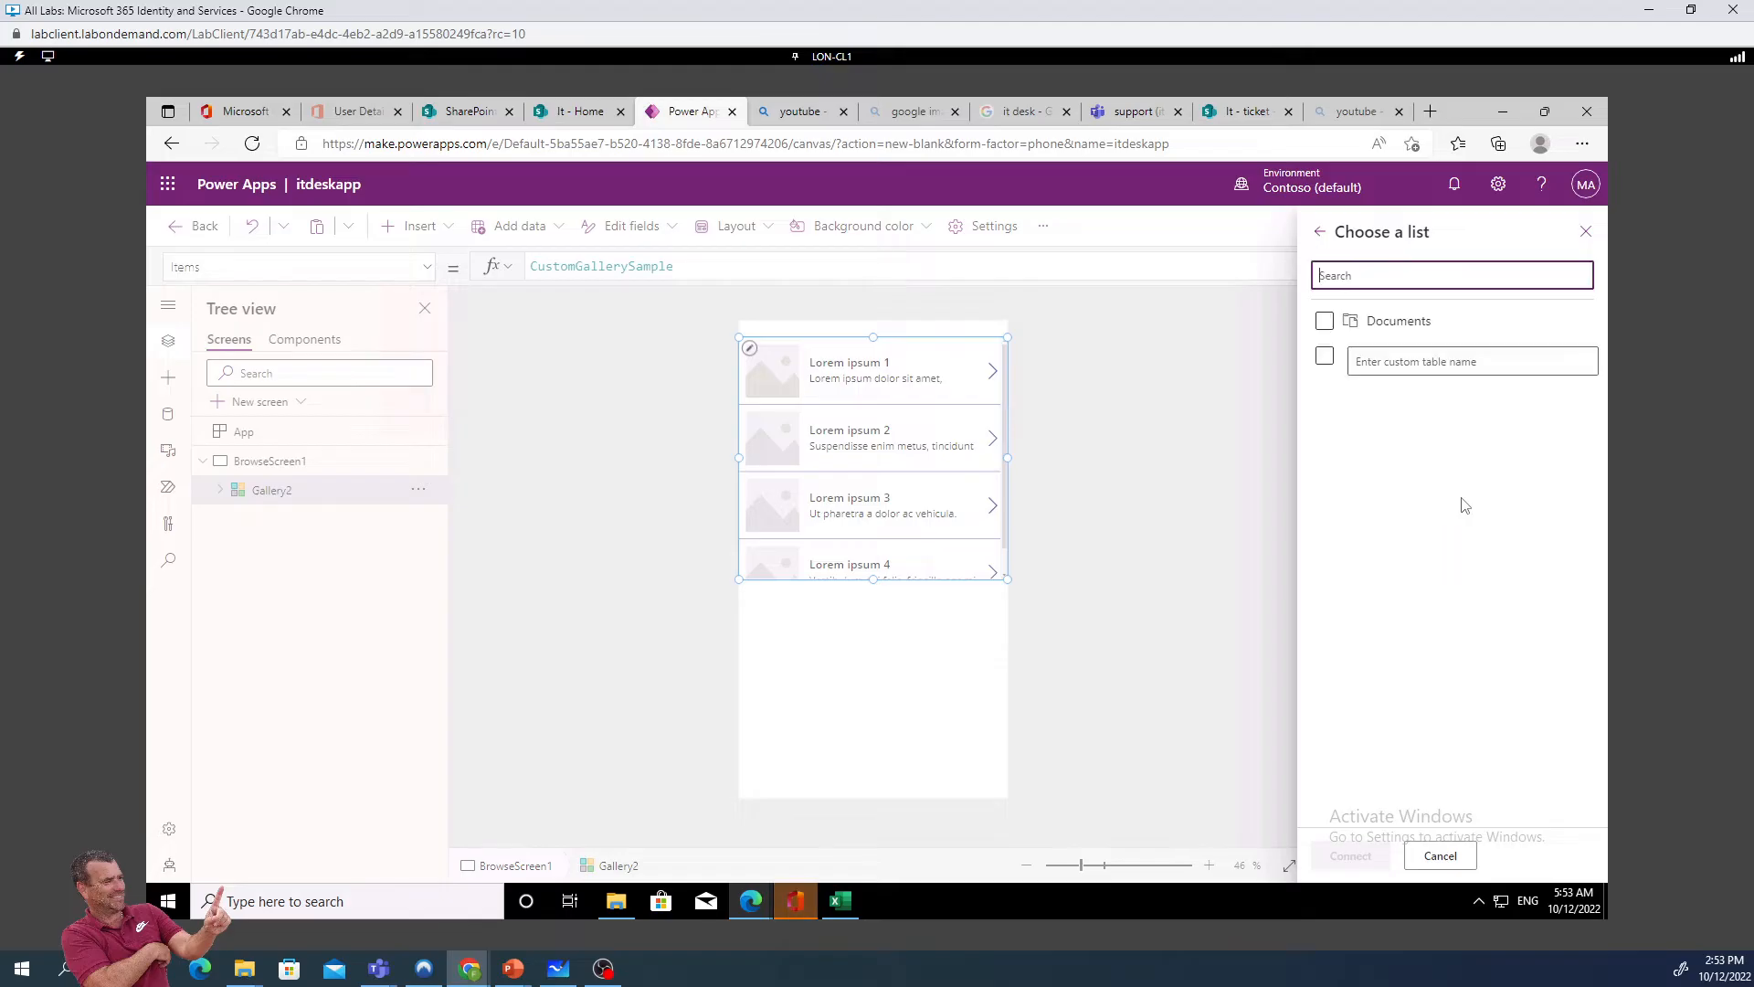
pyautogui.click(1400, 278)
pyautogui.click(1321, 233)
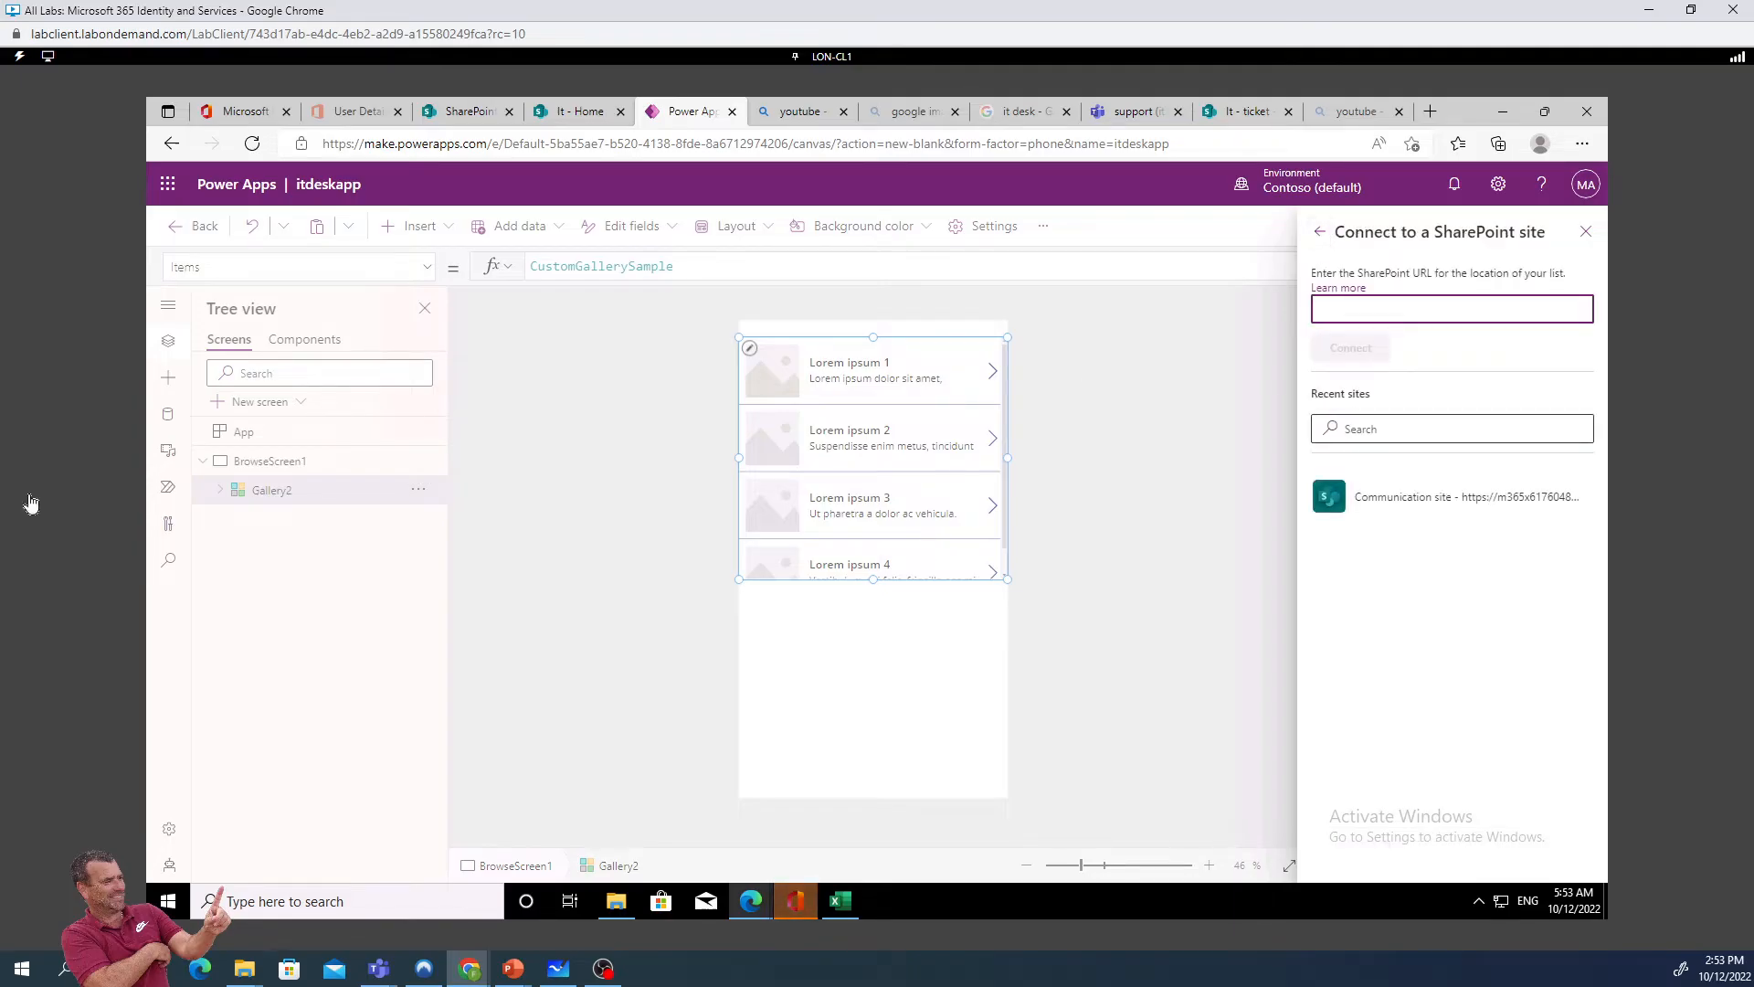
# Switch to the It SharePoint site's ticket list and copy the site's address up to /sites/It
pyautogui.click(576, 111)
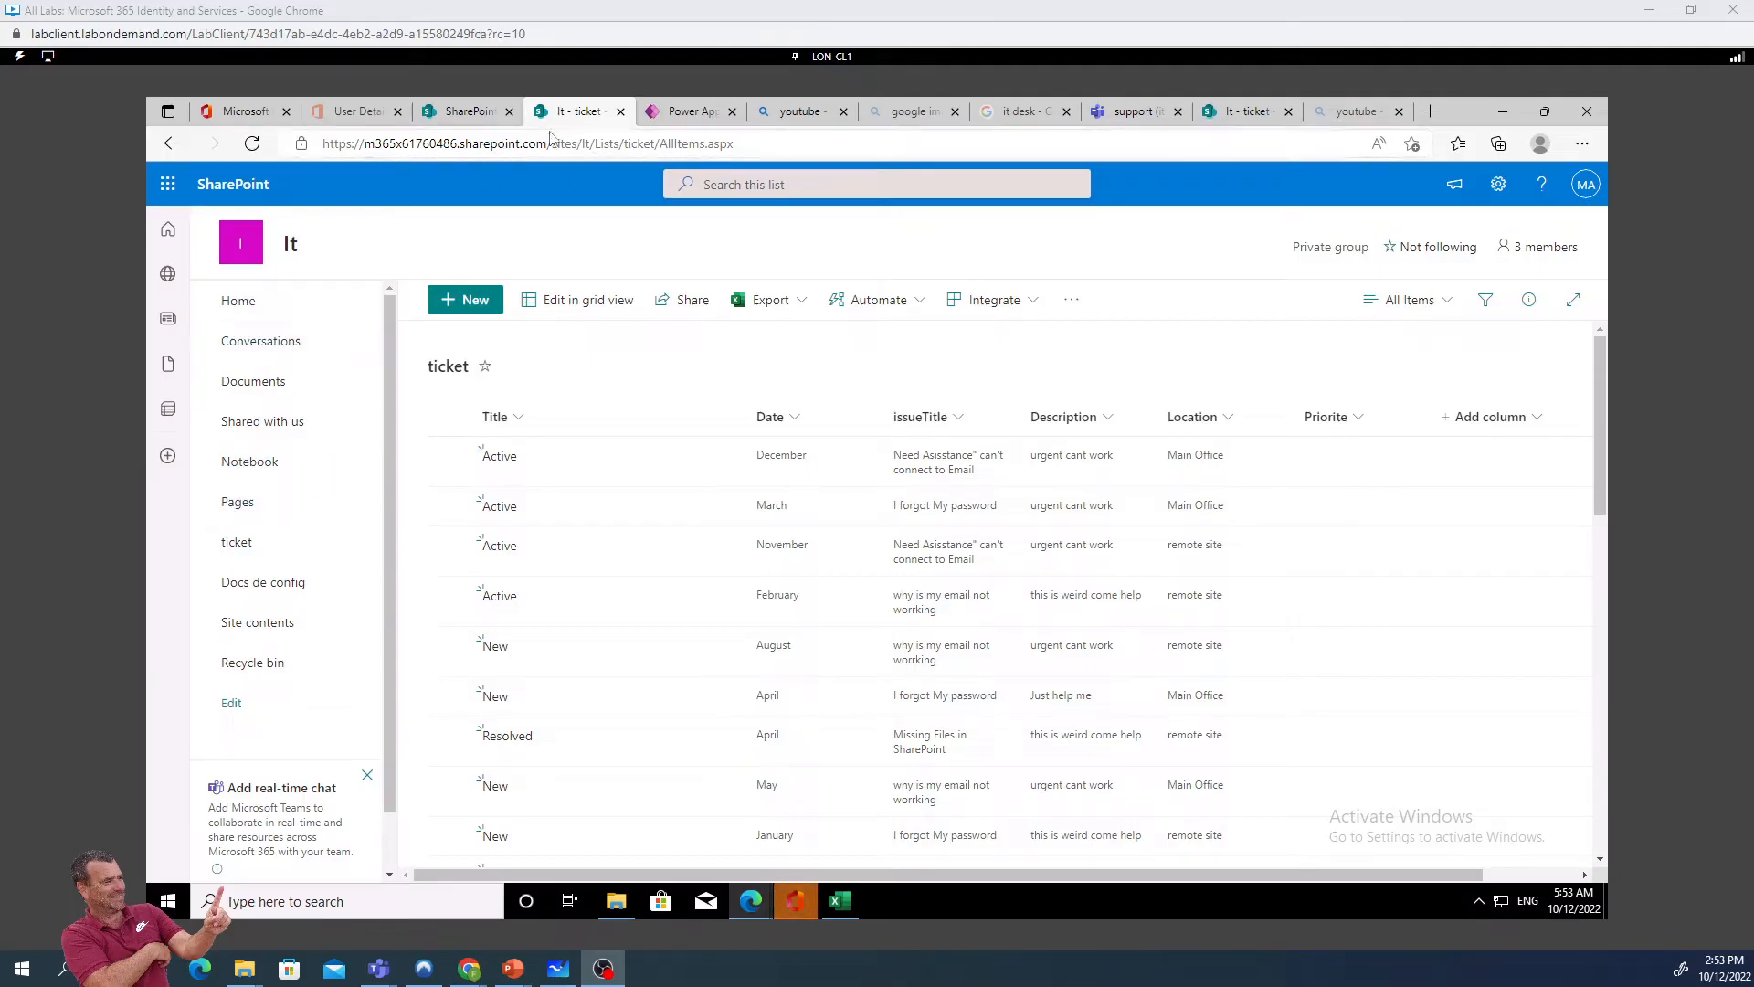
pyautogui.click(588, 143)
pyautogui.click(588, 143)
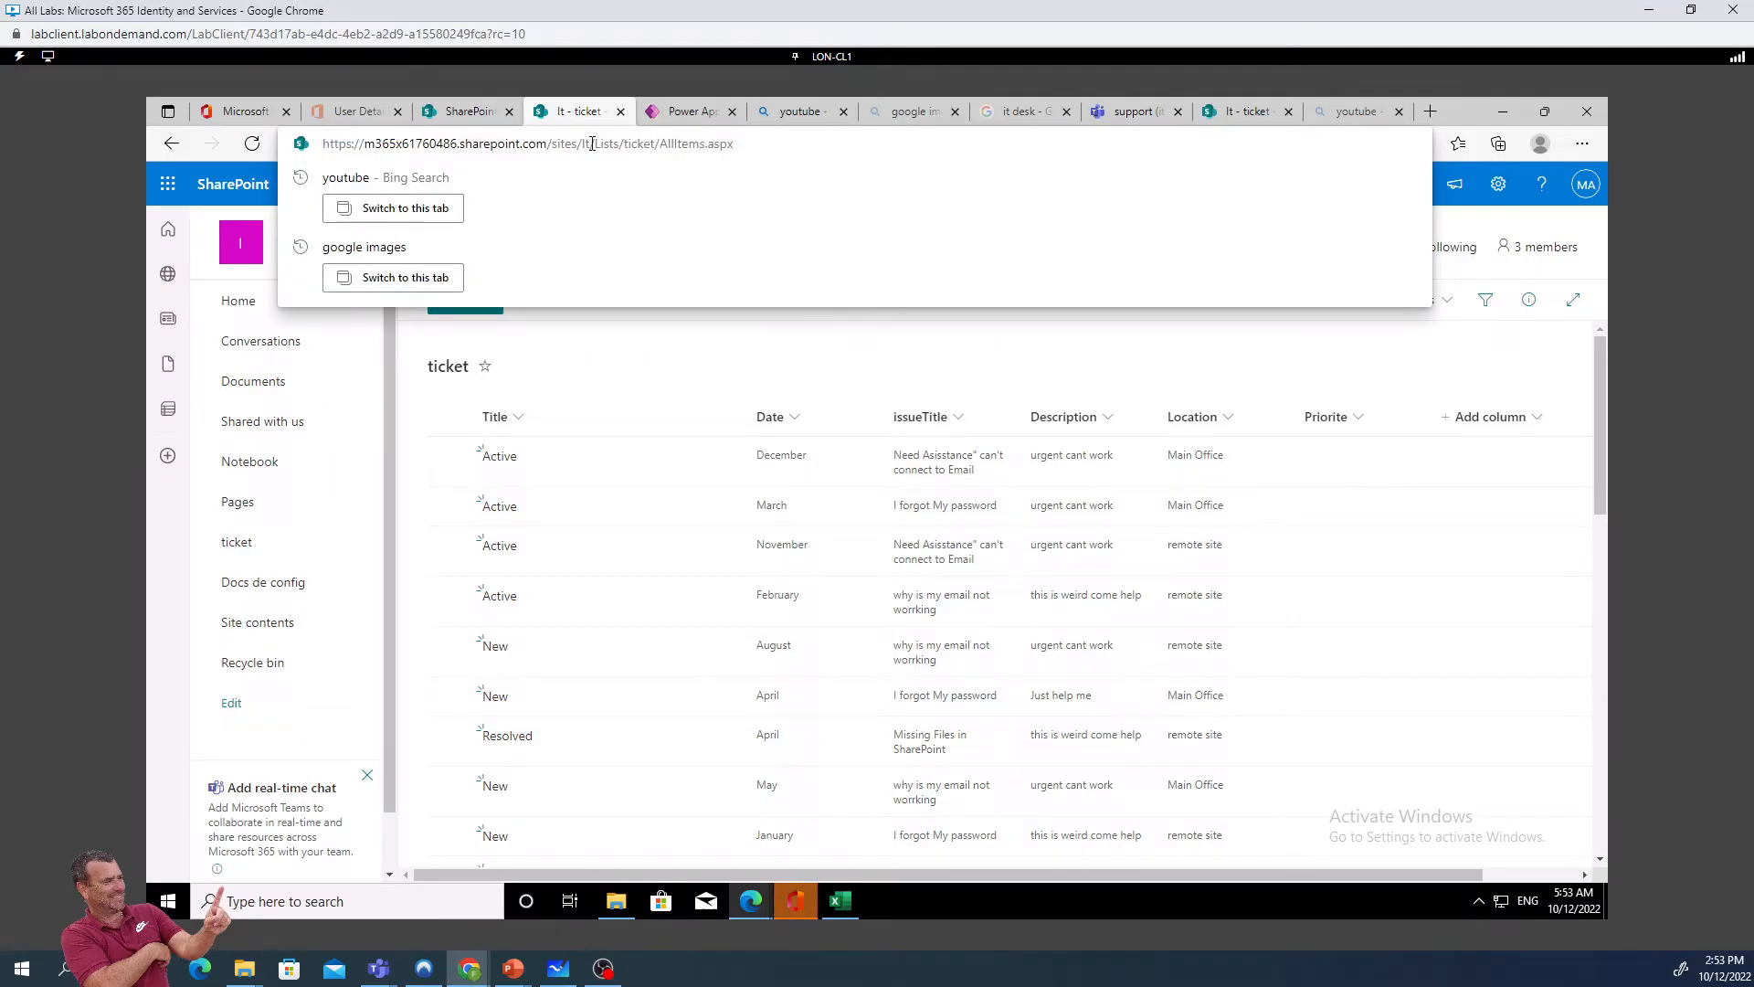
pyautogui.moveTo(589, 144); pyautogui.dragTo(253, 145)
pyautogui.hotkey('ctrl', 'c')
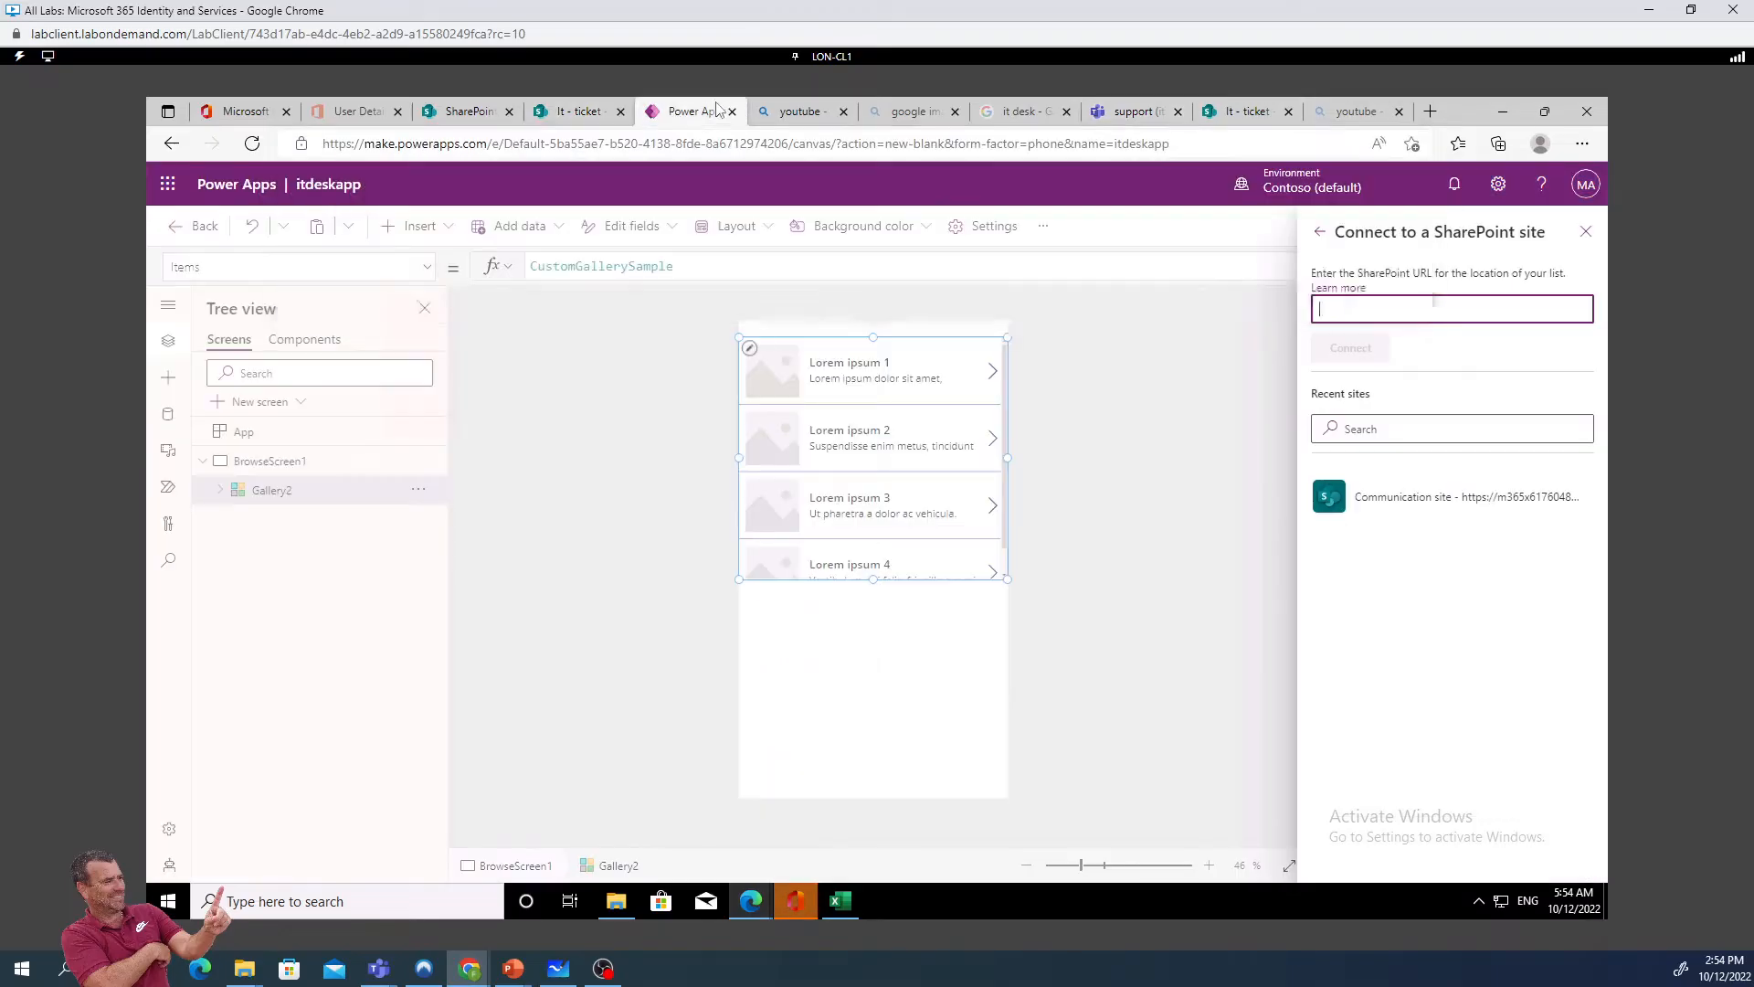
# Switch back to the Power Apps editor and connect to the SharePoint site using the copied It site address
pyautogui.click(687, 111)
pyautogui.click(1378, 313)
pyautogui.hotkey('ctrl', 'v')
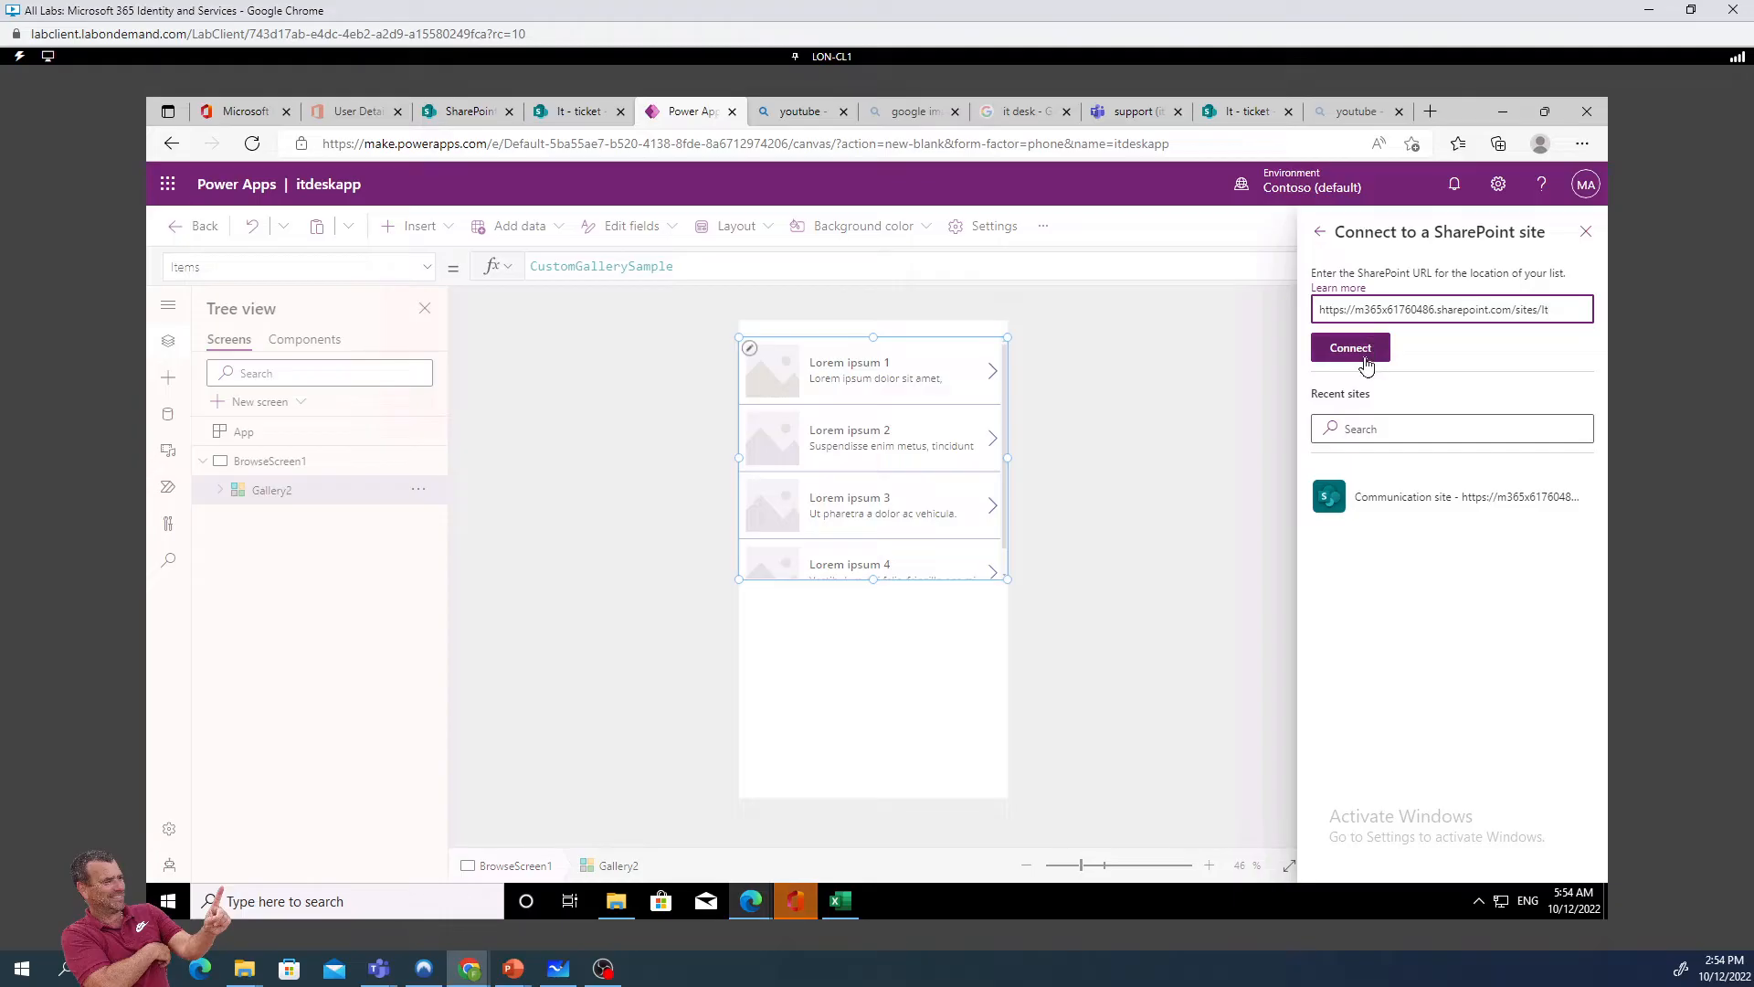
pyautogui.click(1360, 352)
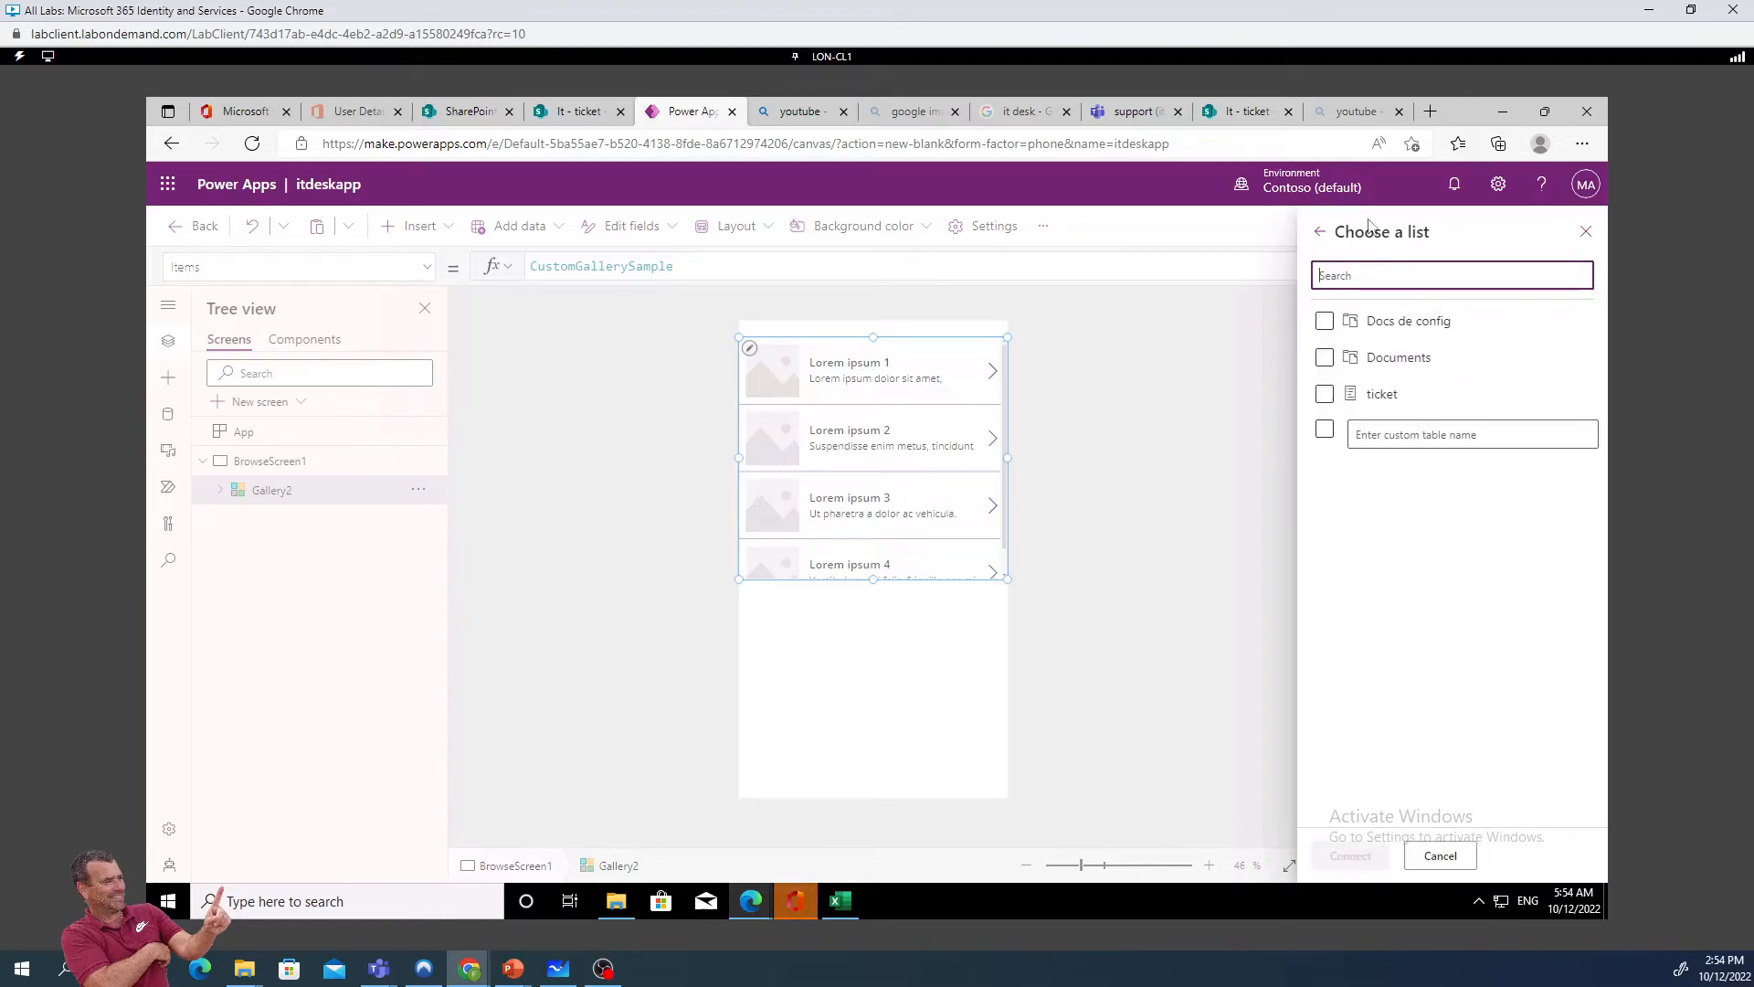
pyautogui.click(1386, 435)
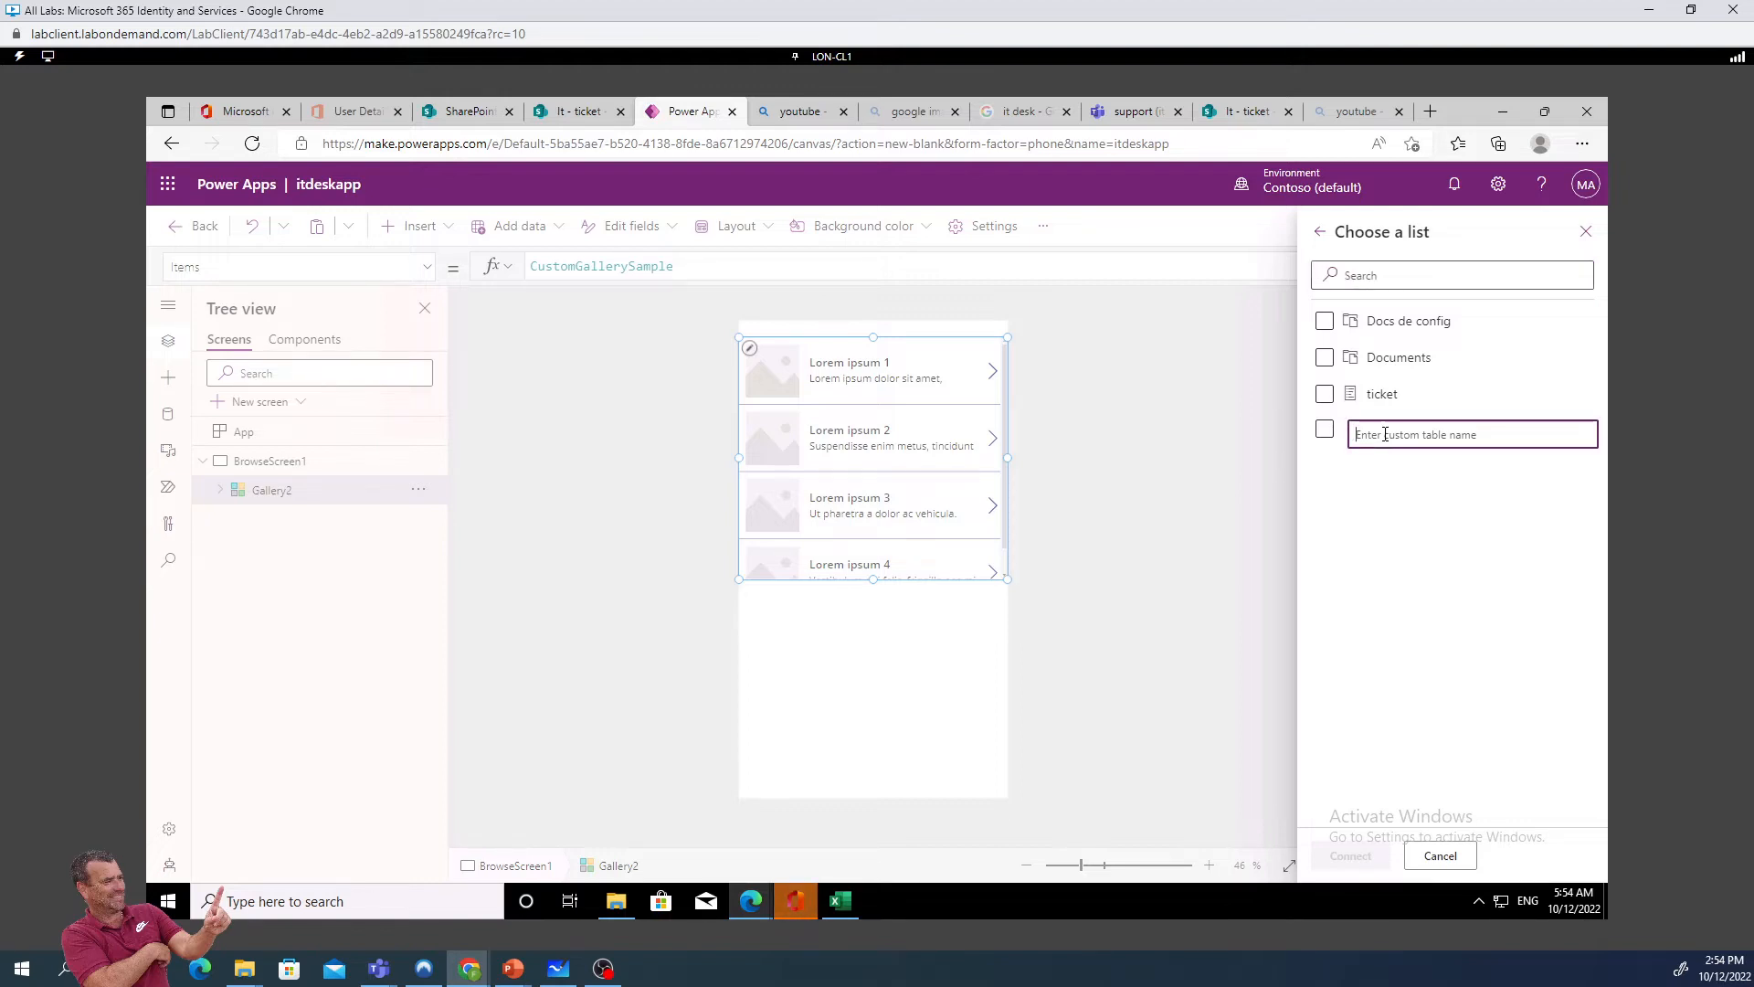
pyautogui.write('helpdesk')
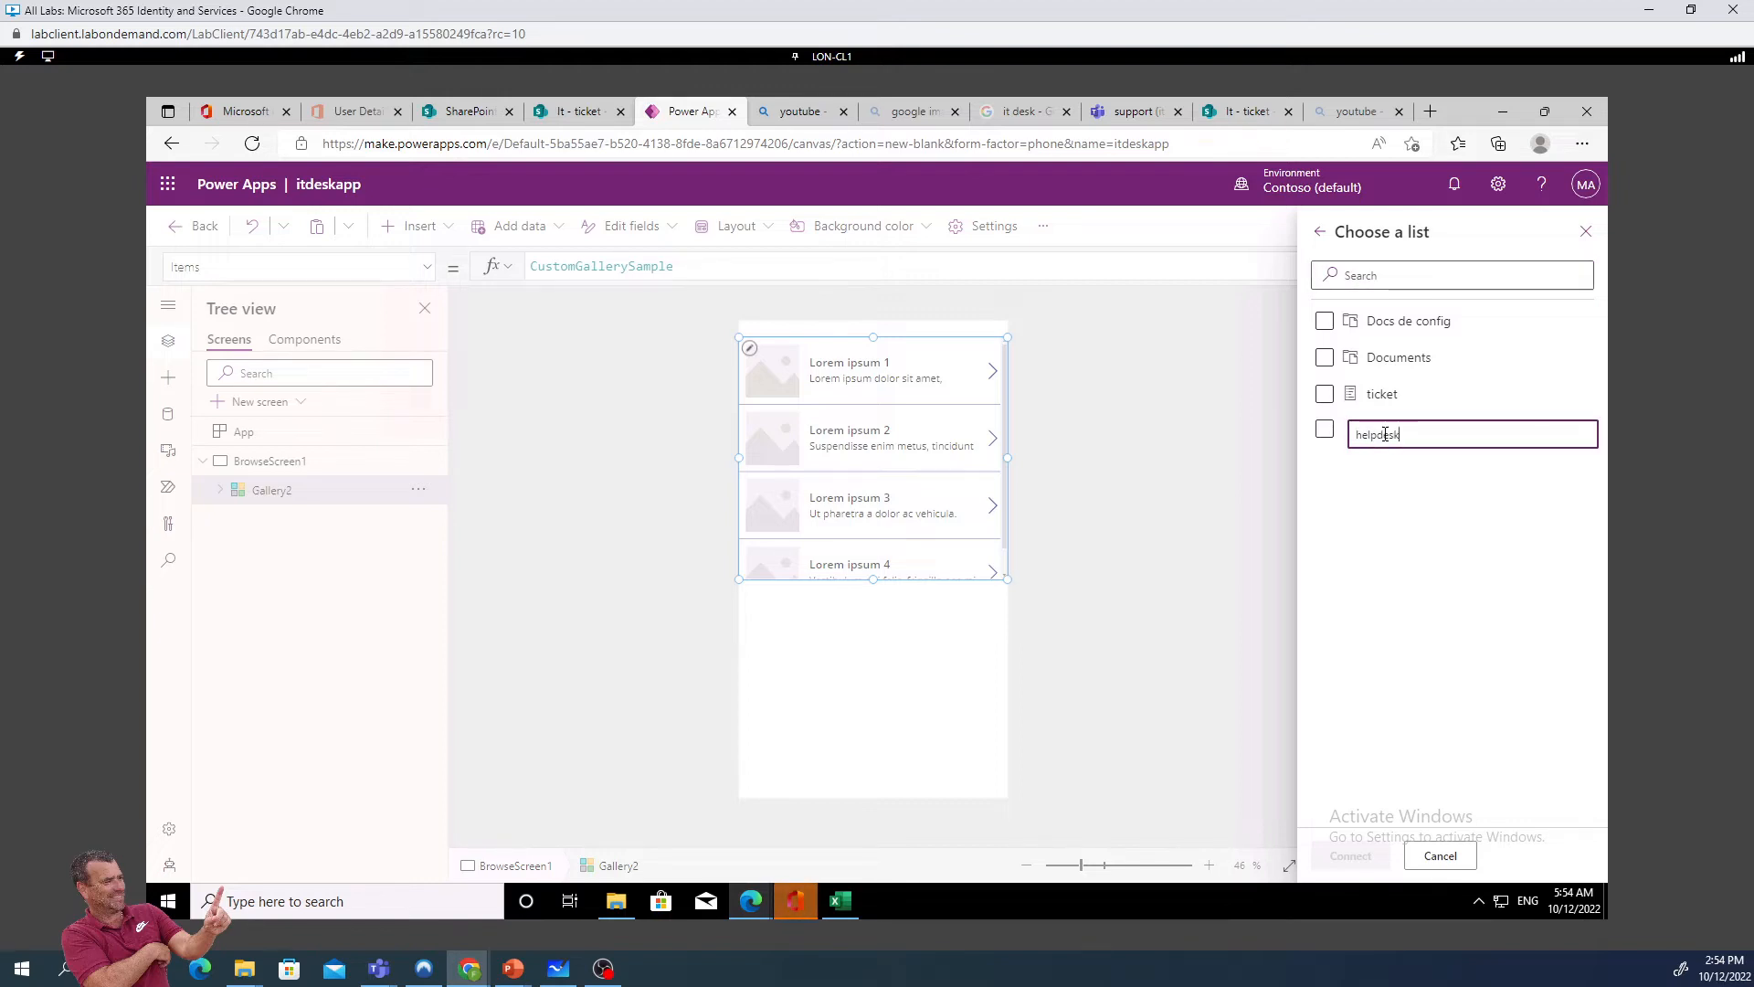
pyautogui.click(1403, 505)
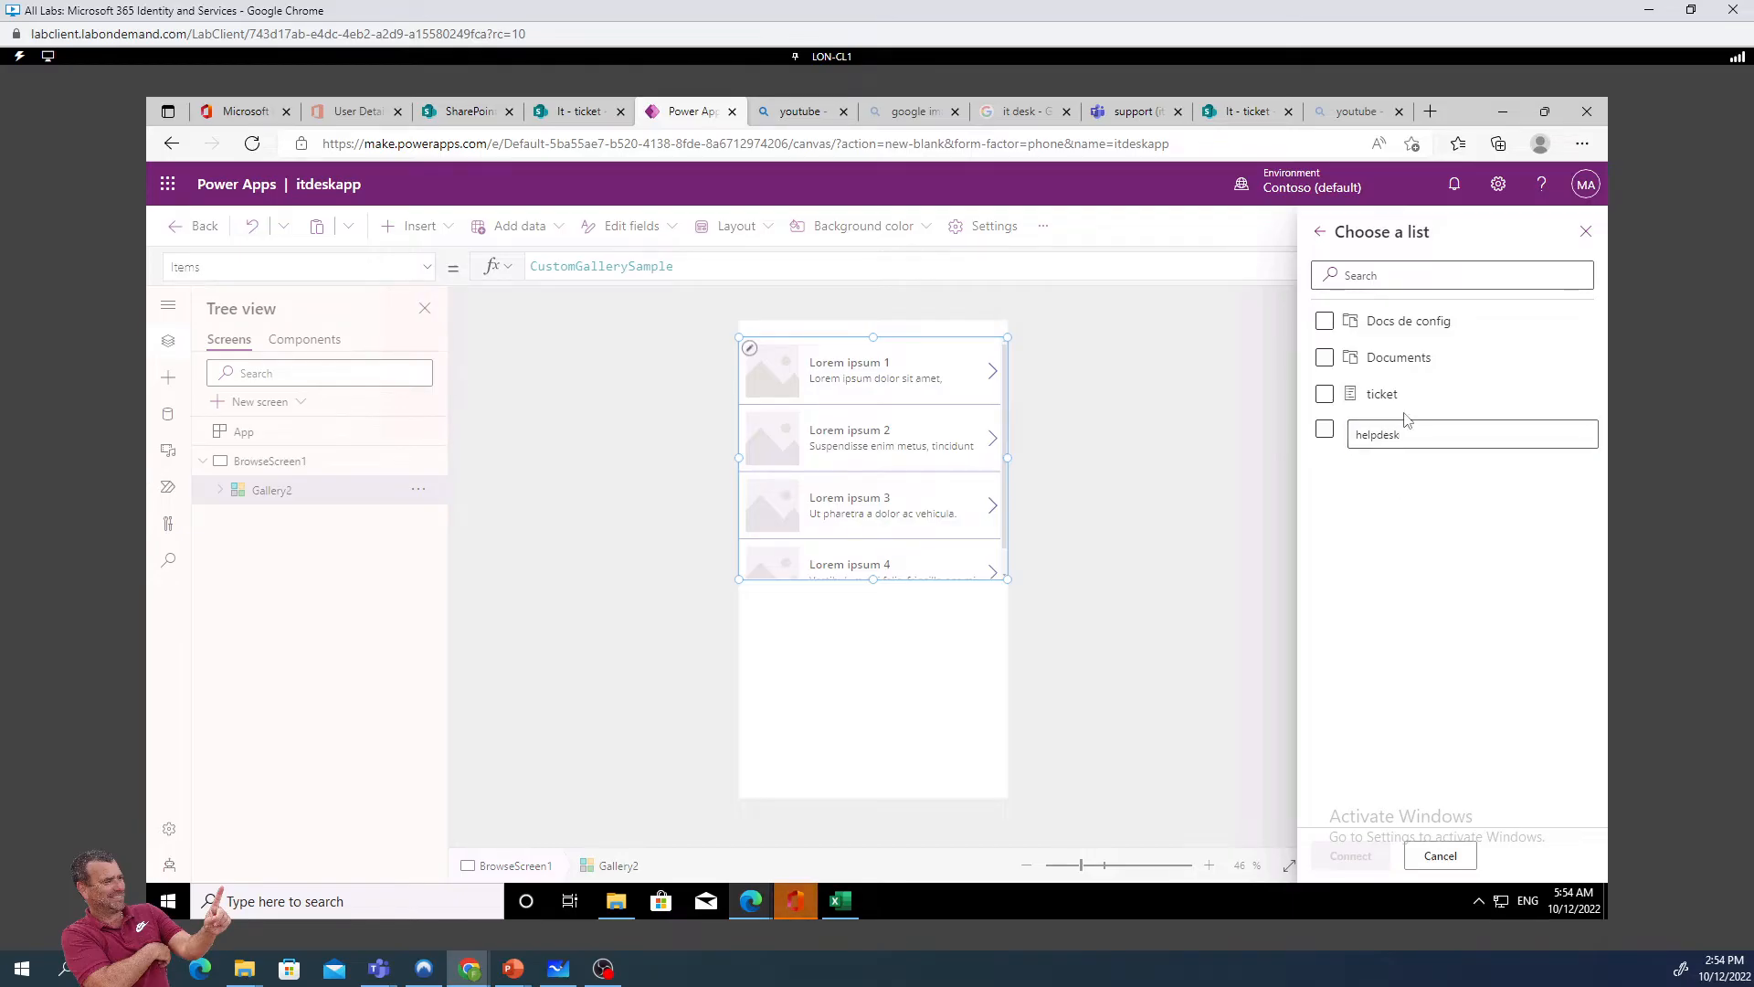
pyautogui.click(1325, 430)
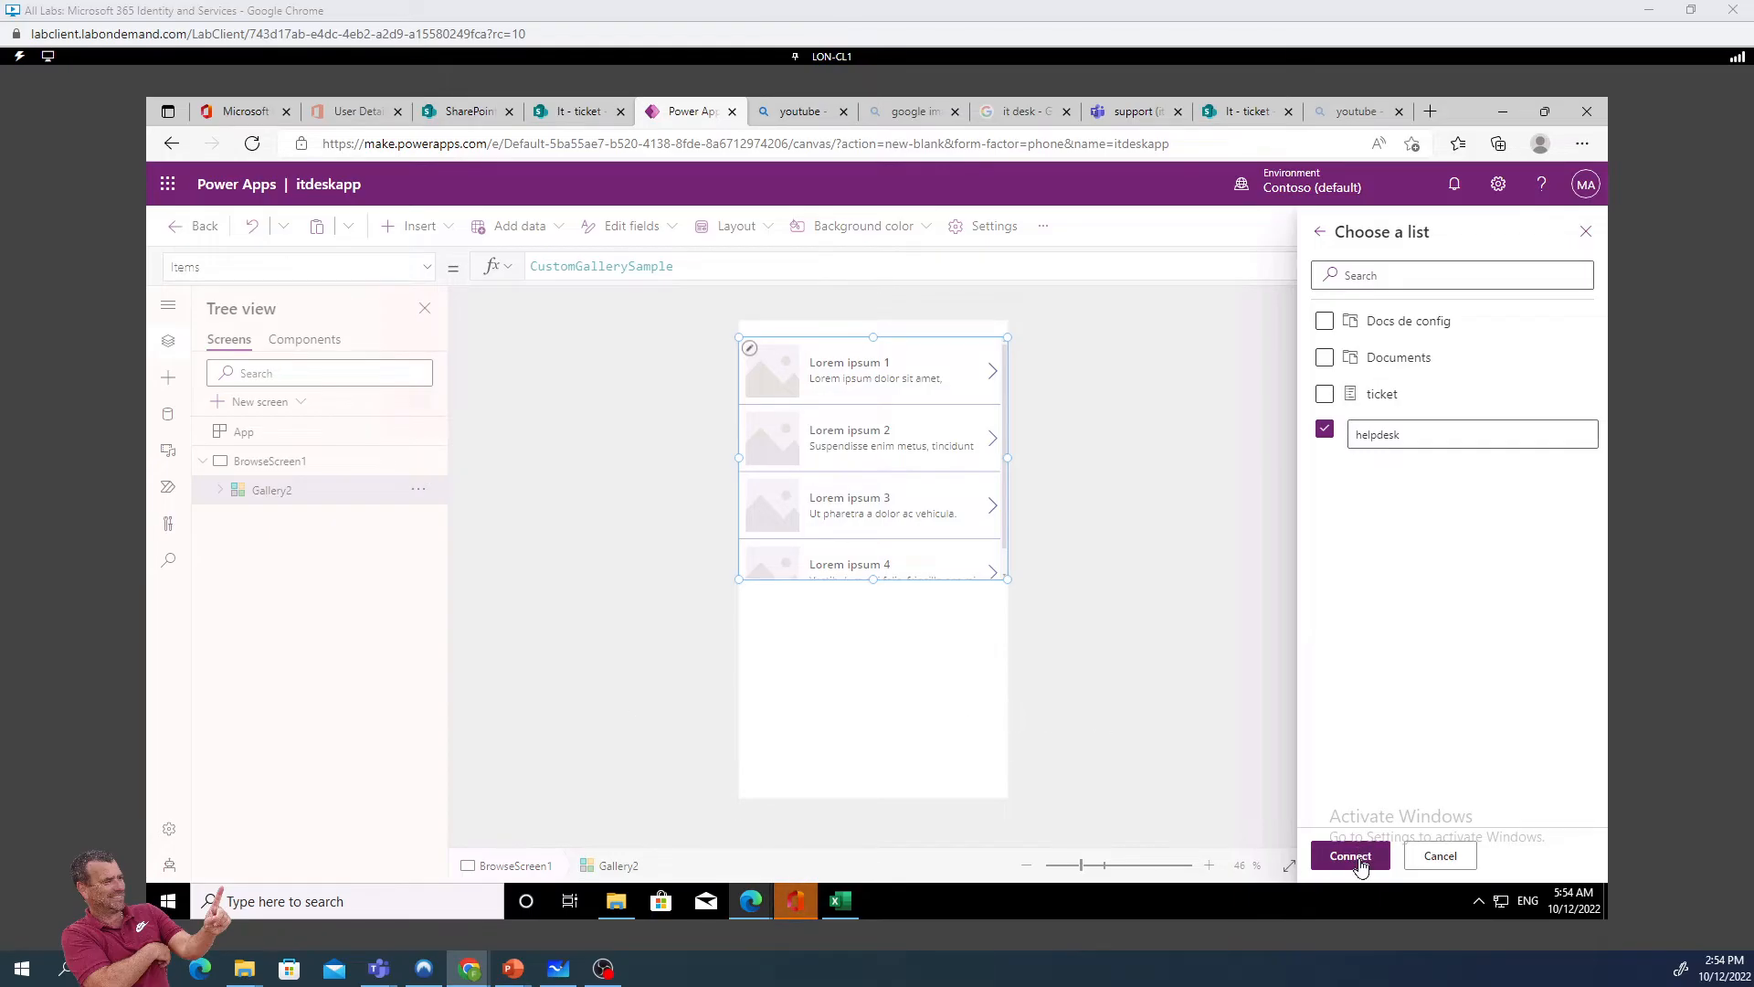
pyautogui.click(1325, 422)
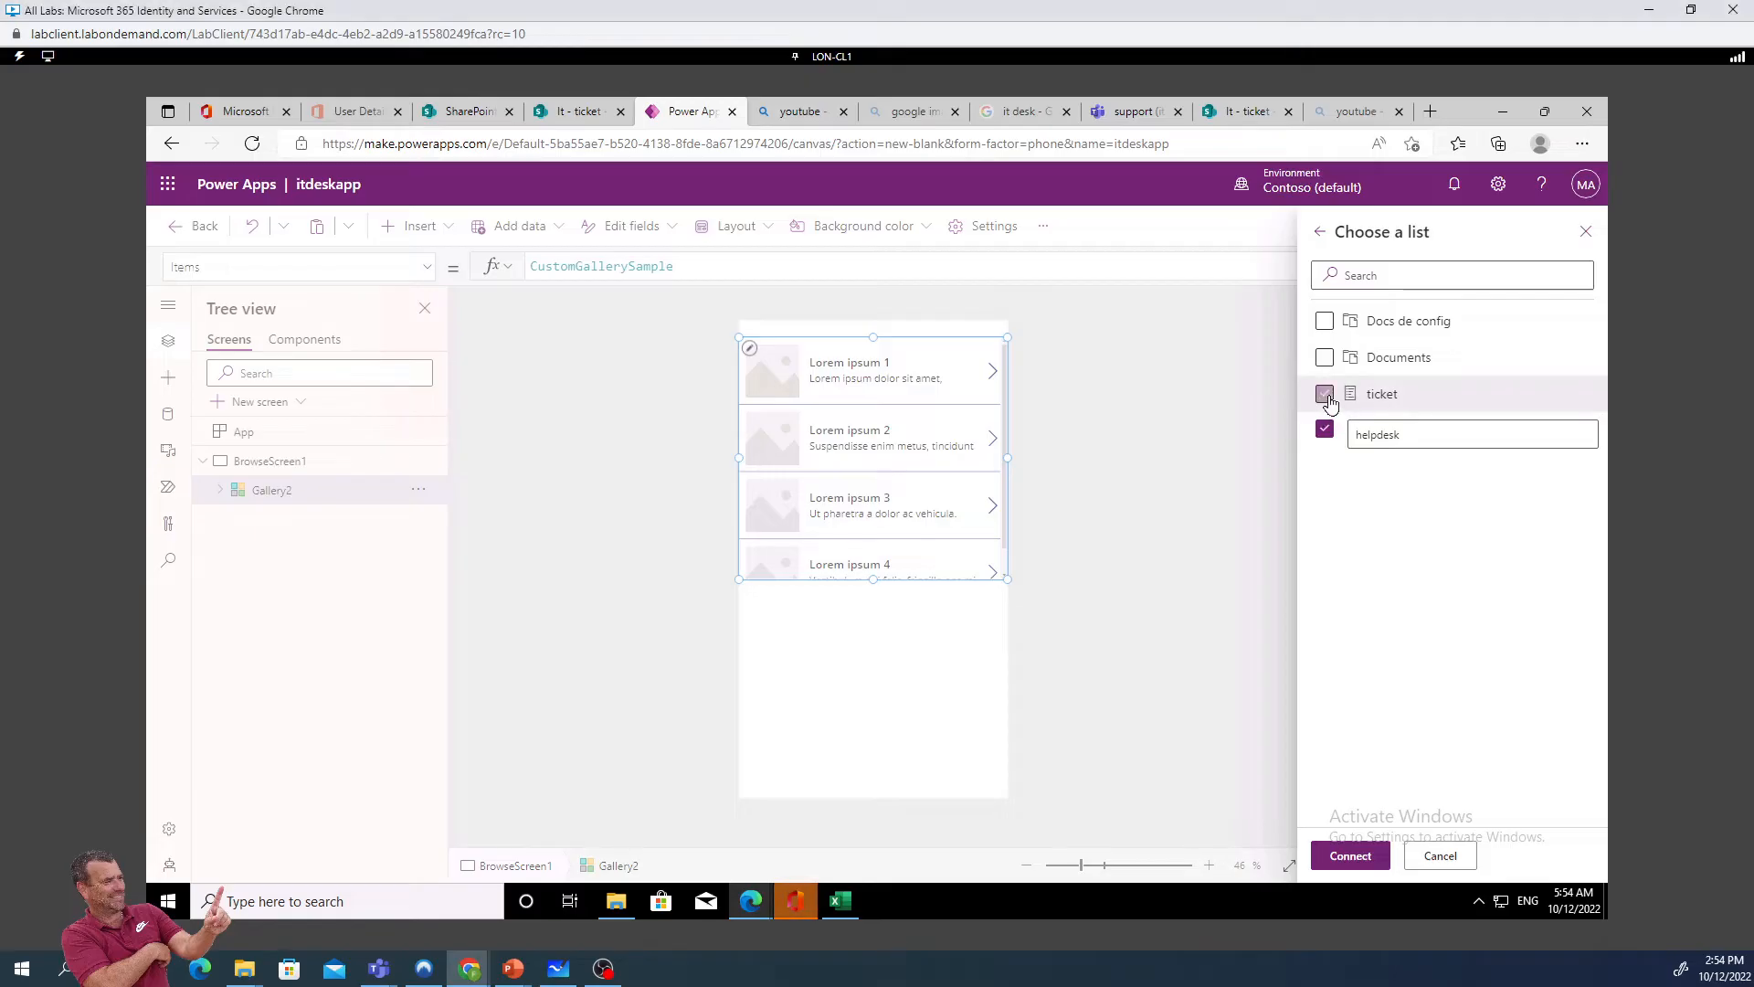
# Choose only the ticket list from the site and connect it as the gallery's data source
pyautogui.click(1382, 393)
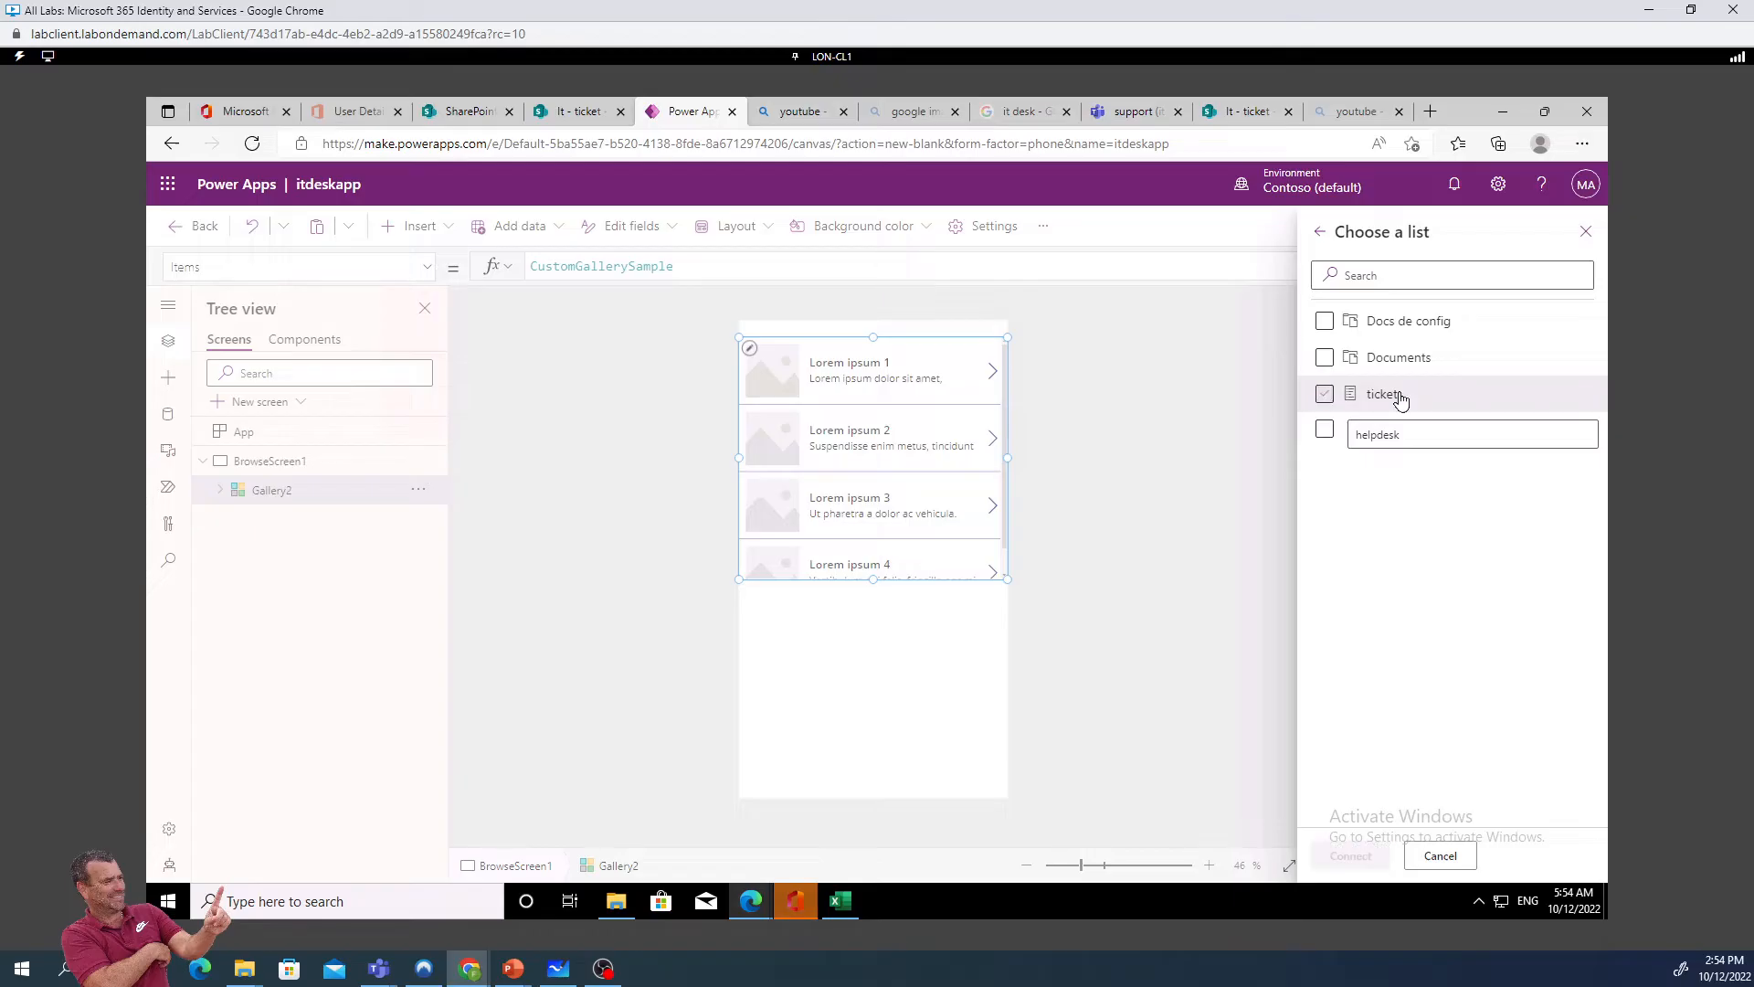
pyautogui.click(1326, 394)
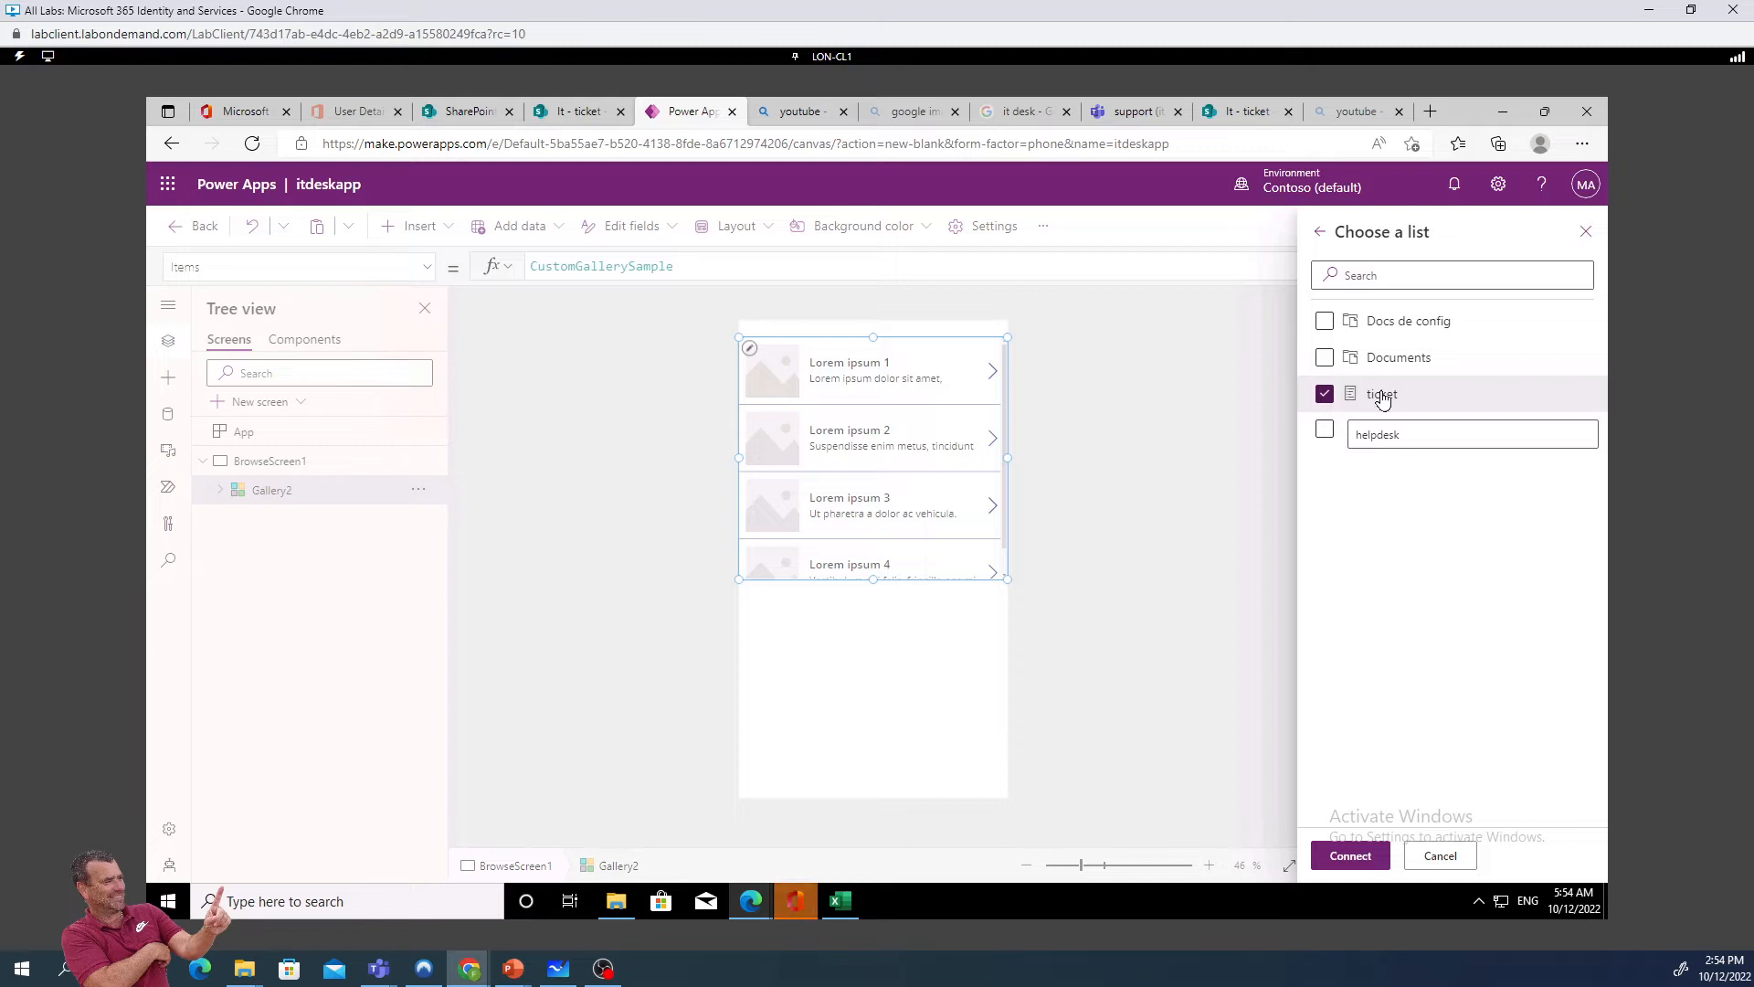
pyautogui.click(1361, 856)
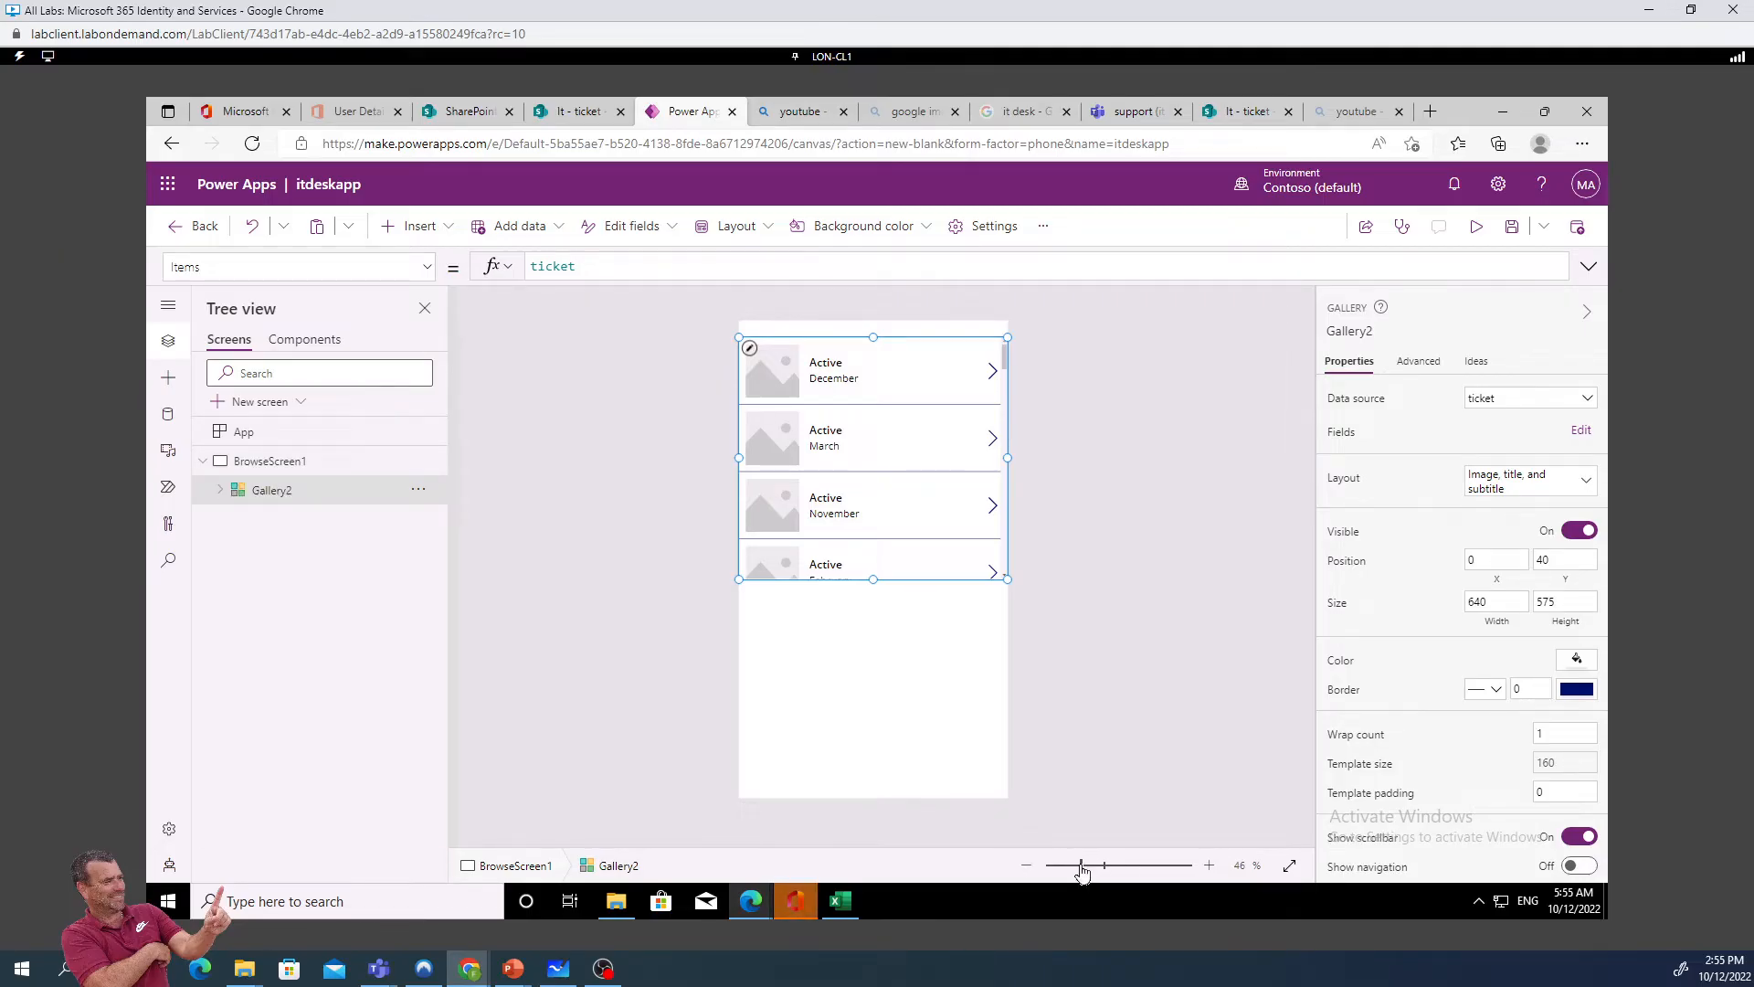
# Extend the gallery to a height of about 726 and move it down to a Y position of about 148
pyautogui.click(1080, 866)
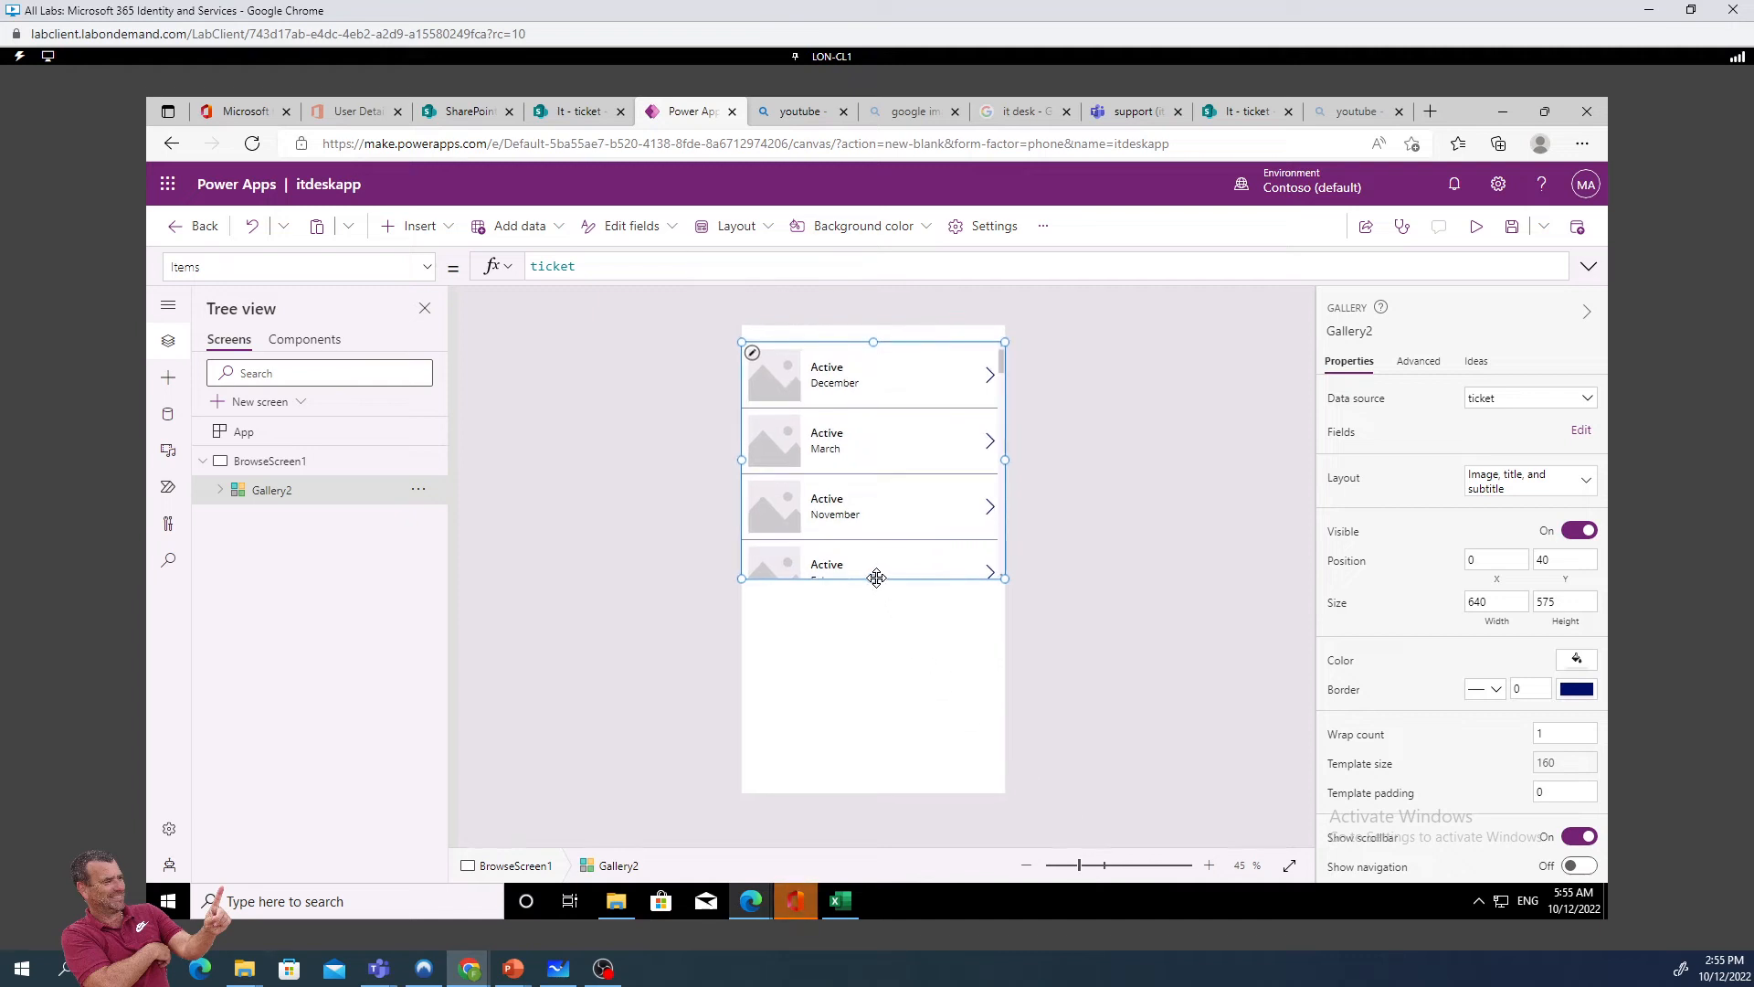
pyautogui.moveTo(874, 582); pyautogui.dragTo(879, 641)
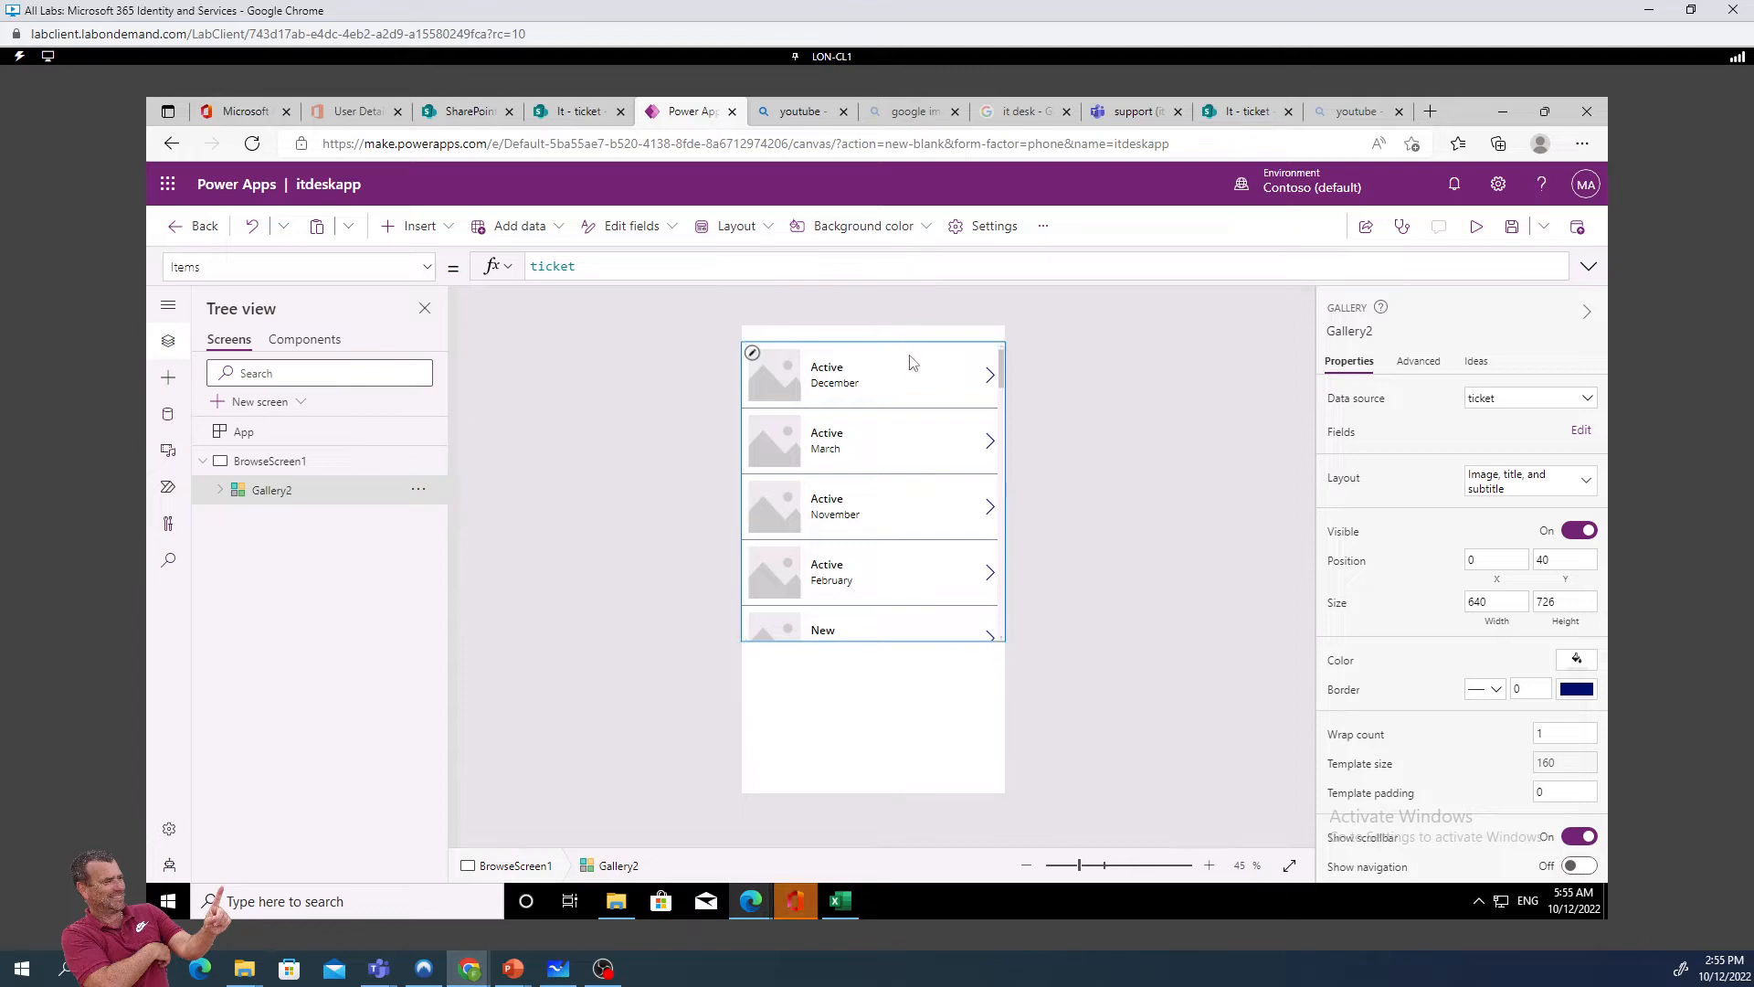
pyautogui.moveTo(908, 343); pyautogui.dragTo(908, 387)
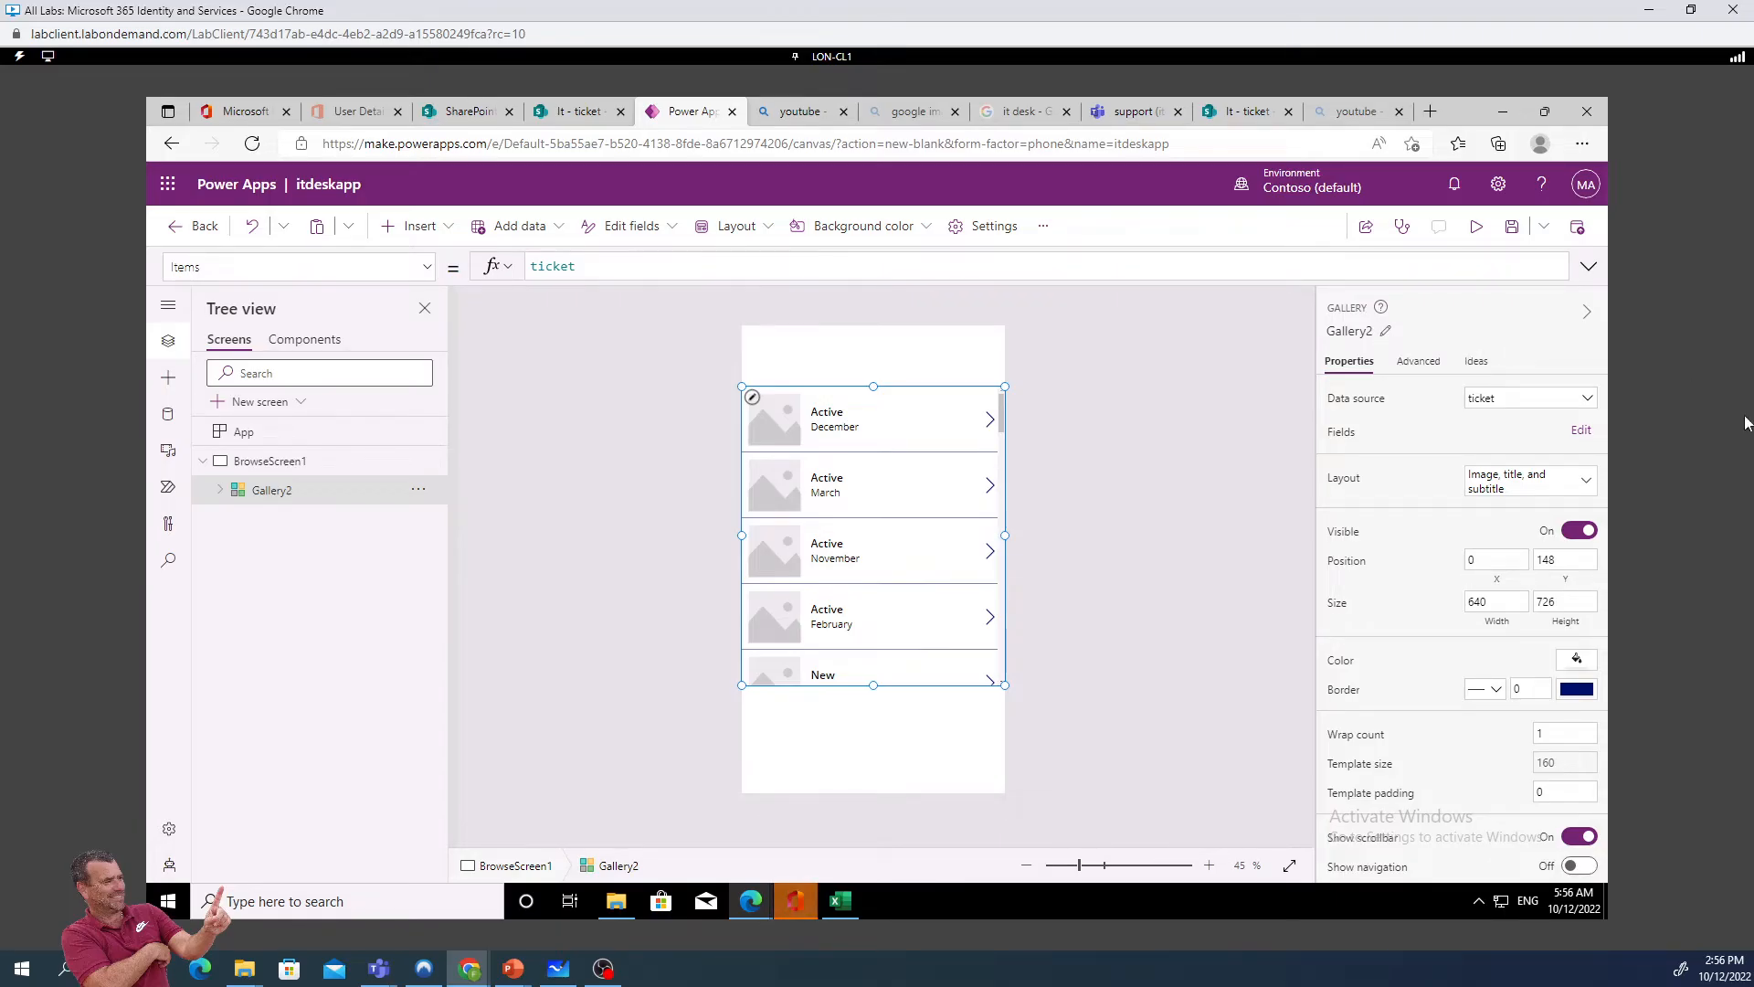
# Change the gallery's layout to Title, subtitle, and body, and look through its remaining properties
pyautogui.click(1565, 485)
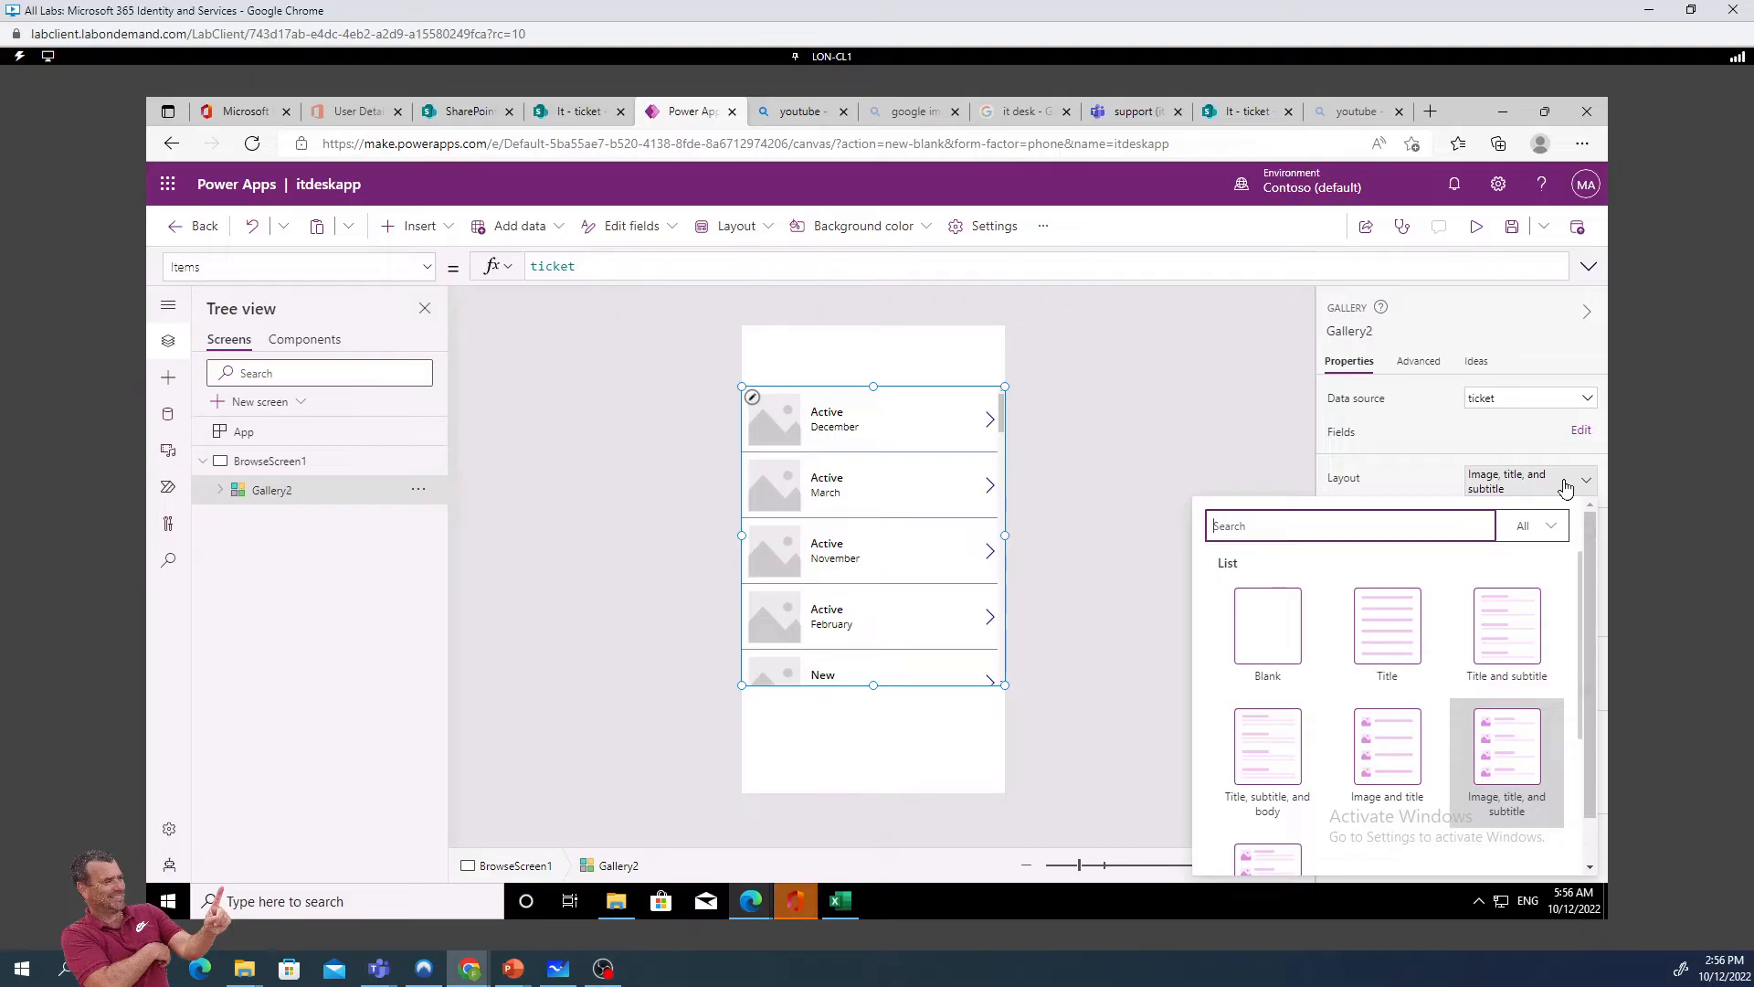
pyautogui.click(1271, 762)
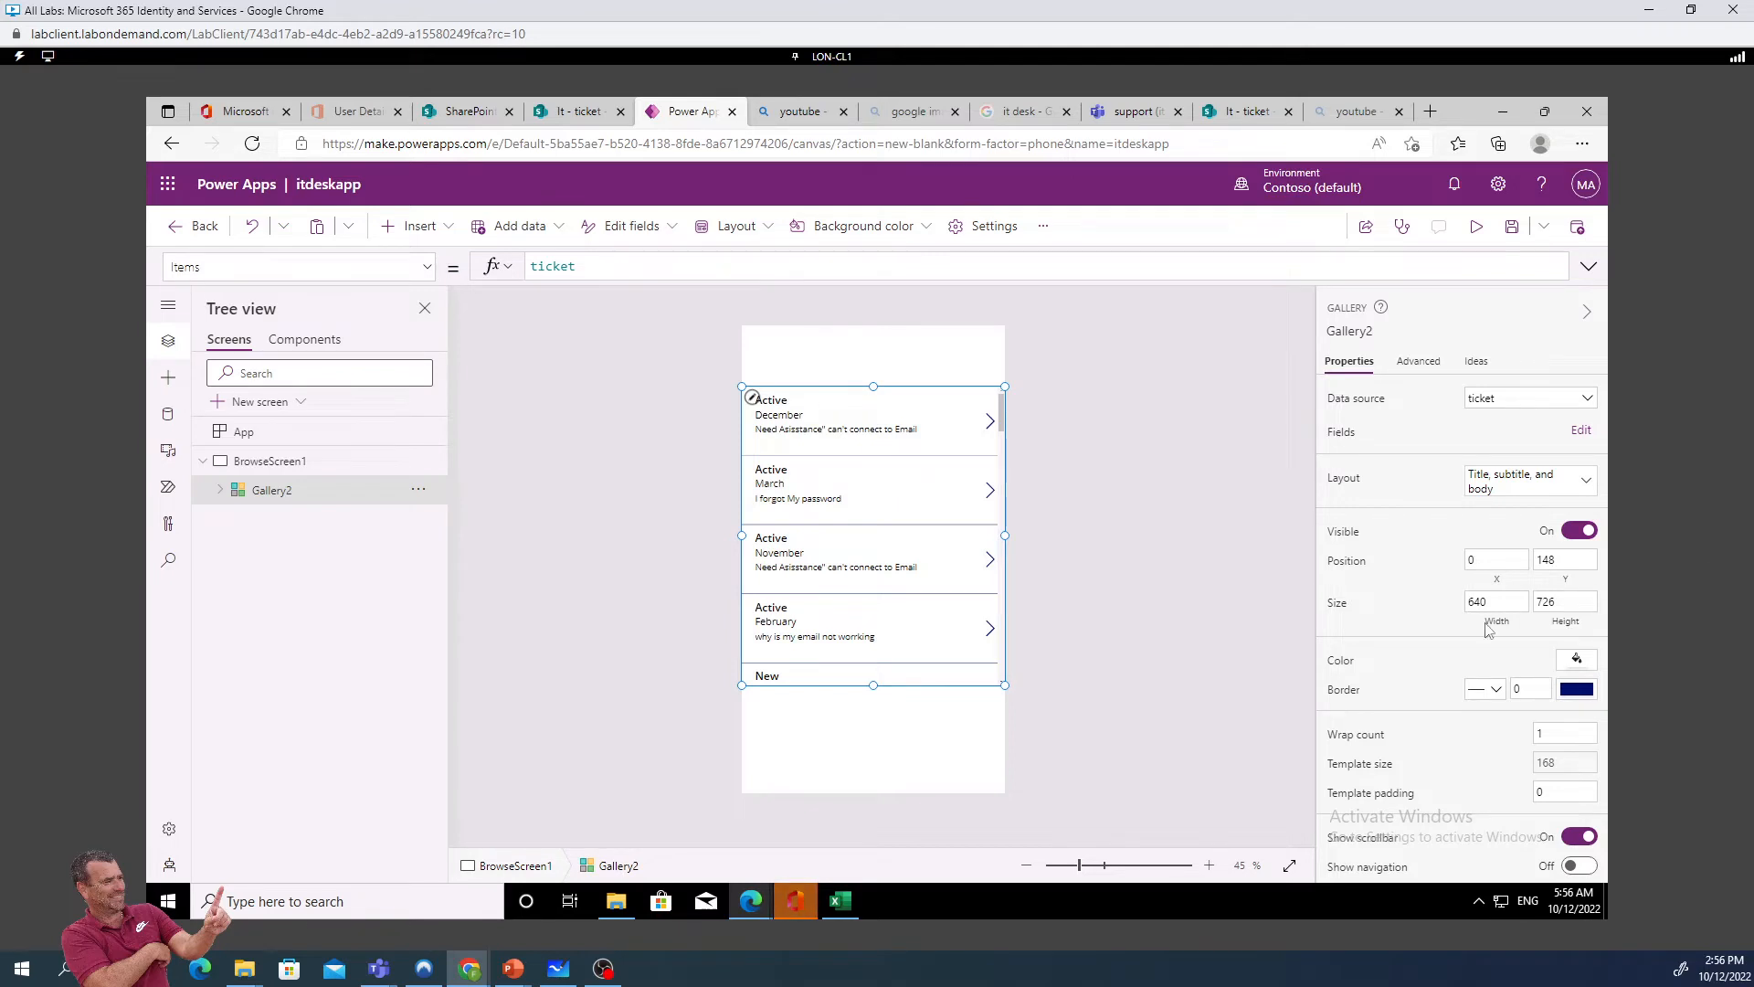
pyautogui.scroll(-2, 1455, 620)
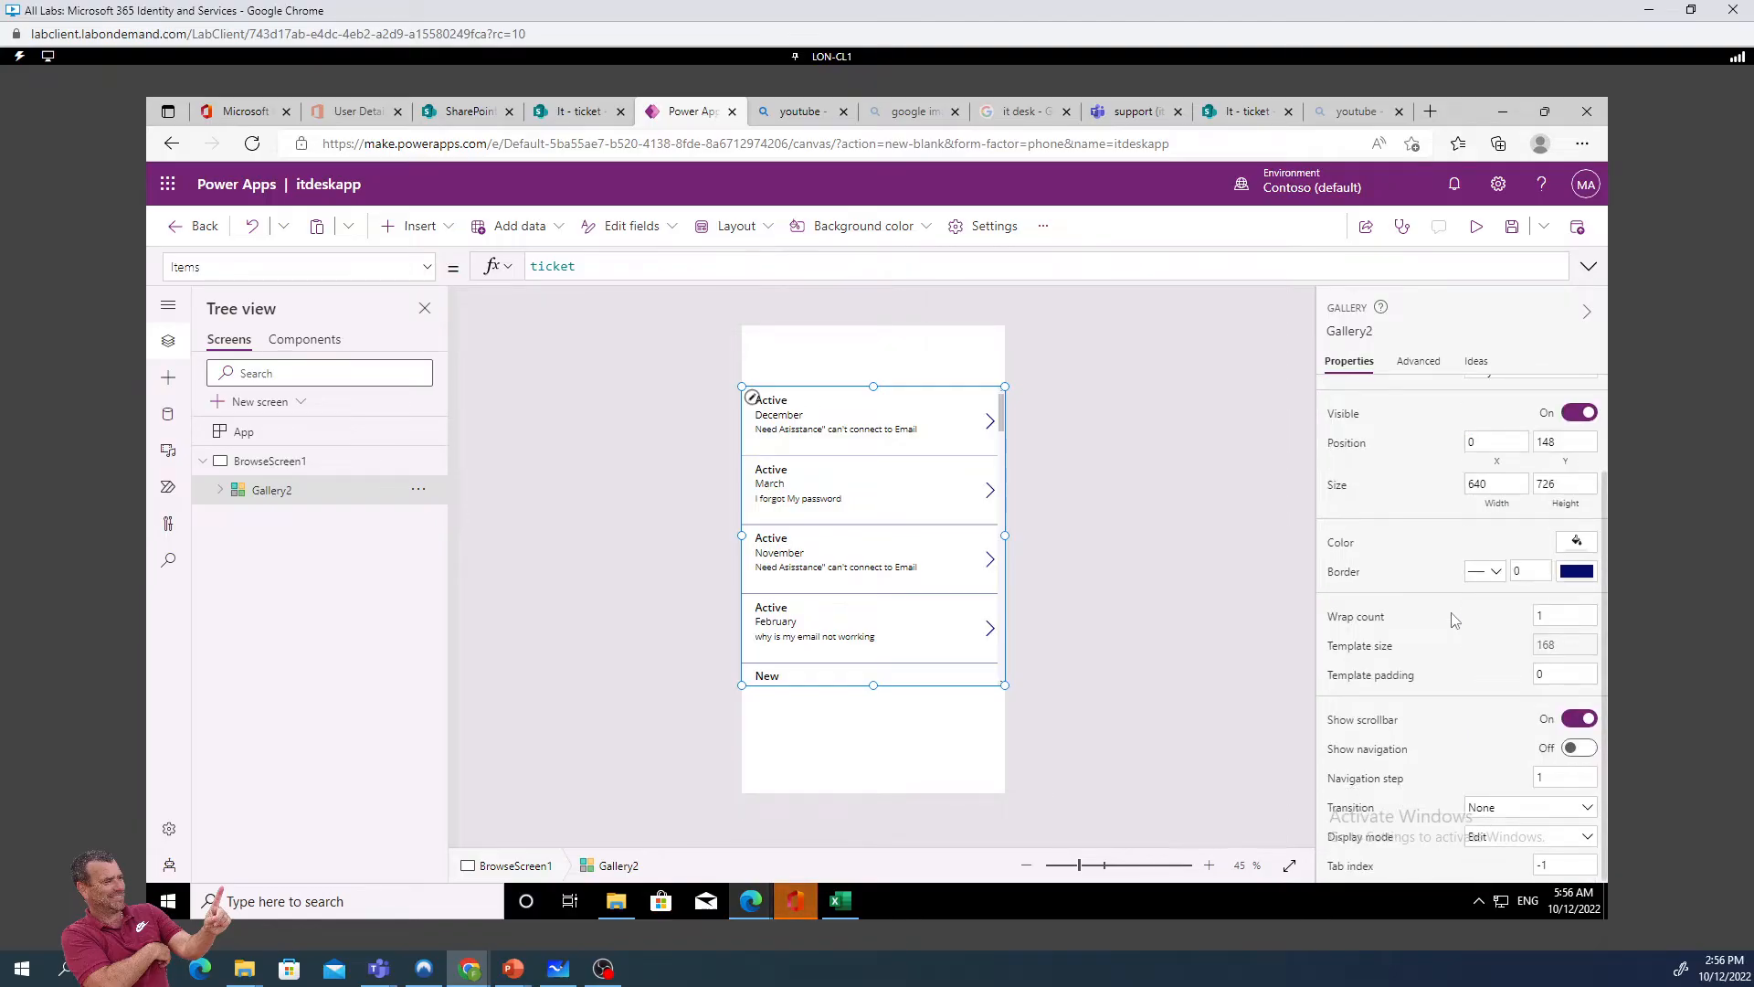
pyautogui.scroll(2, 1446, 598)
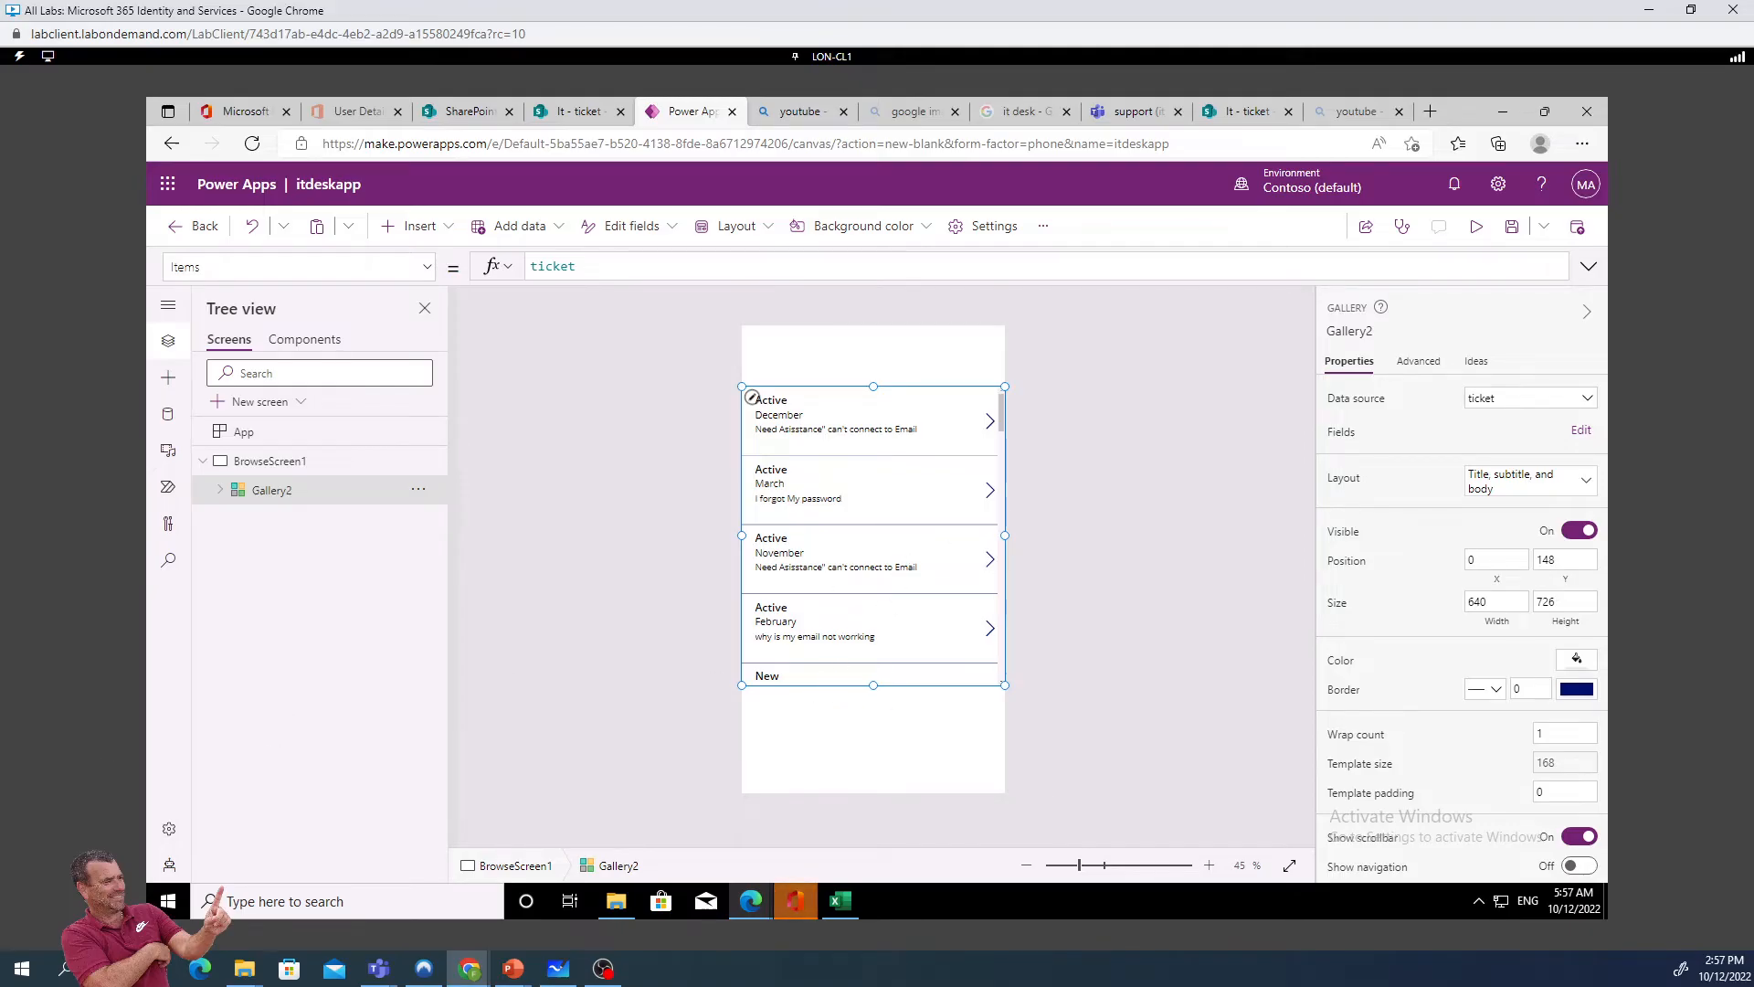
# Review the columns of the ticket list in SharePoint and return to the Power Apps editor
pyautogui.hotkey('alt', 'Tab')
pyautogui.hotkey('alt', 'Tab')
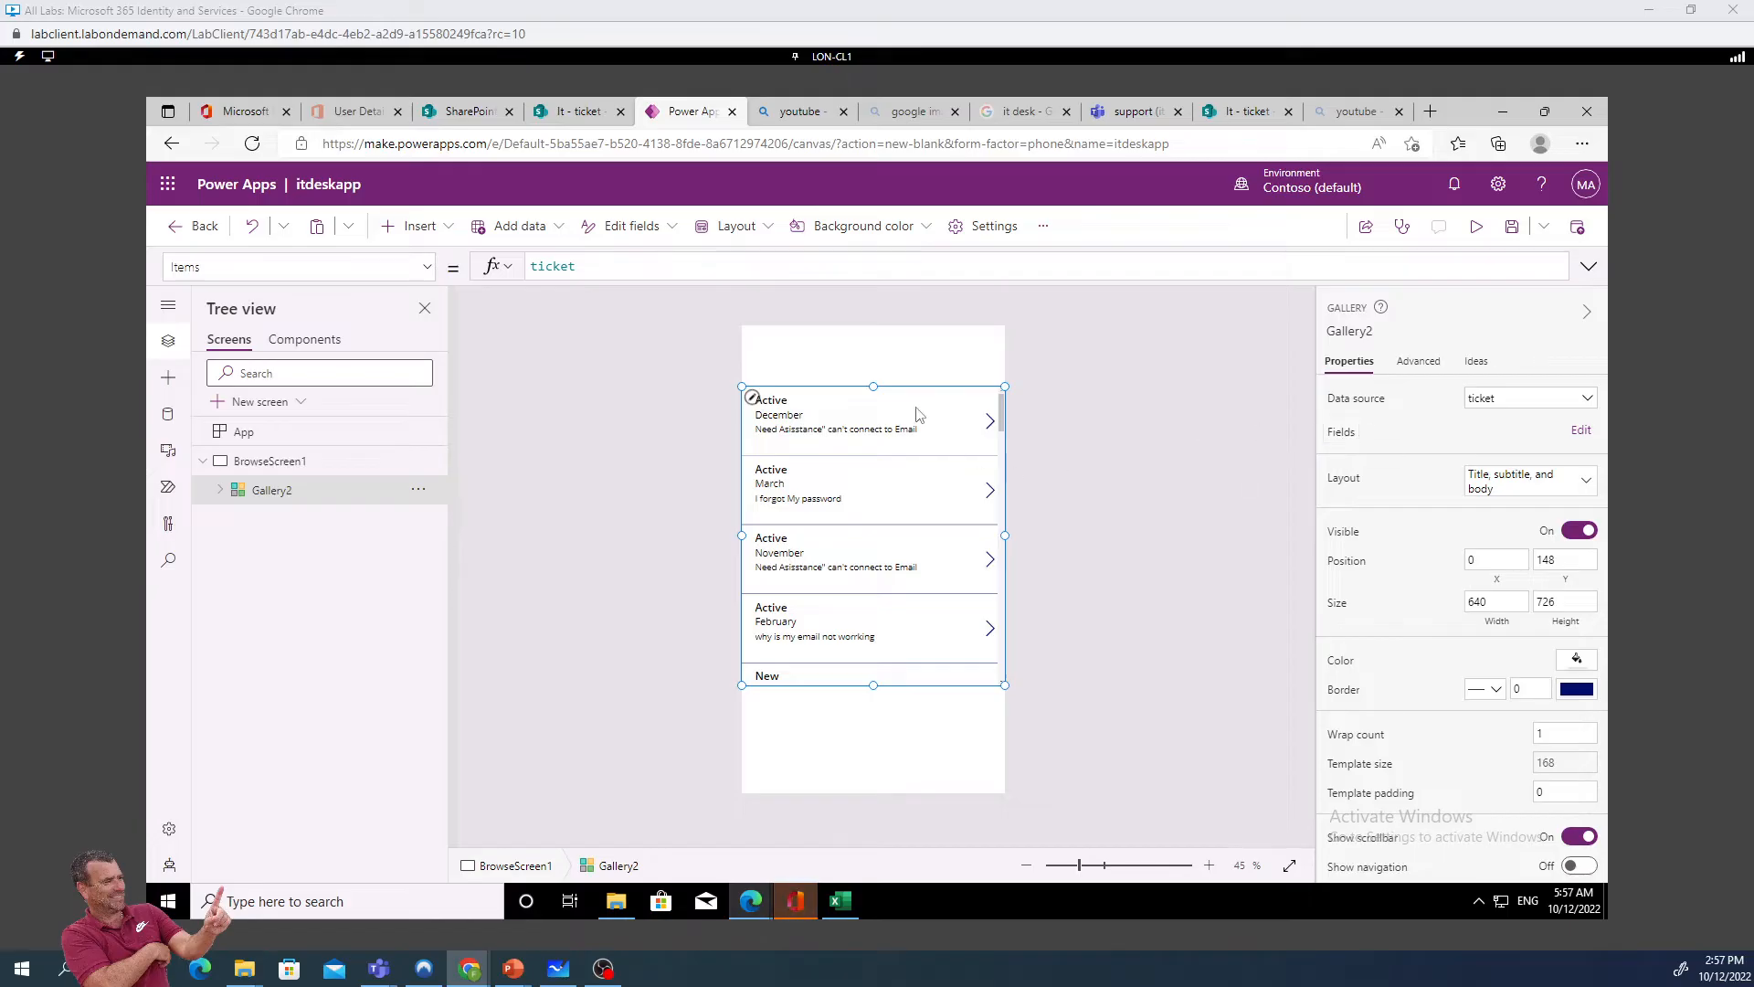
pyautogui.click(575, 110)
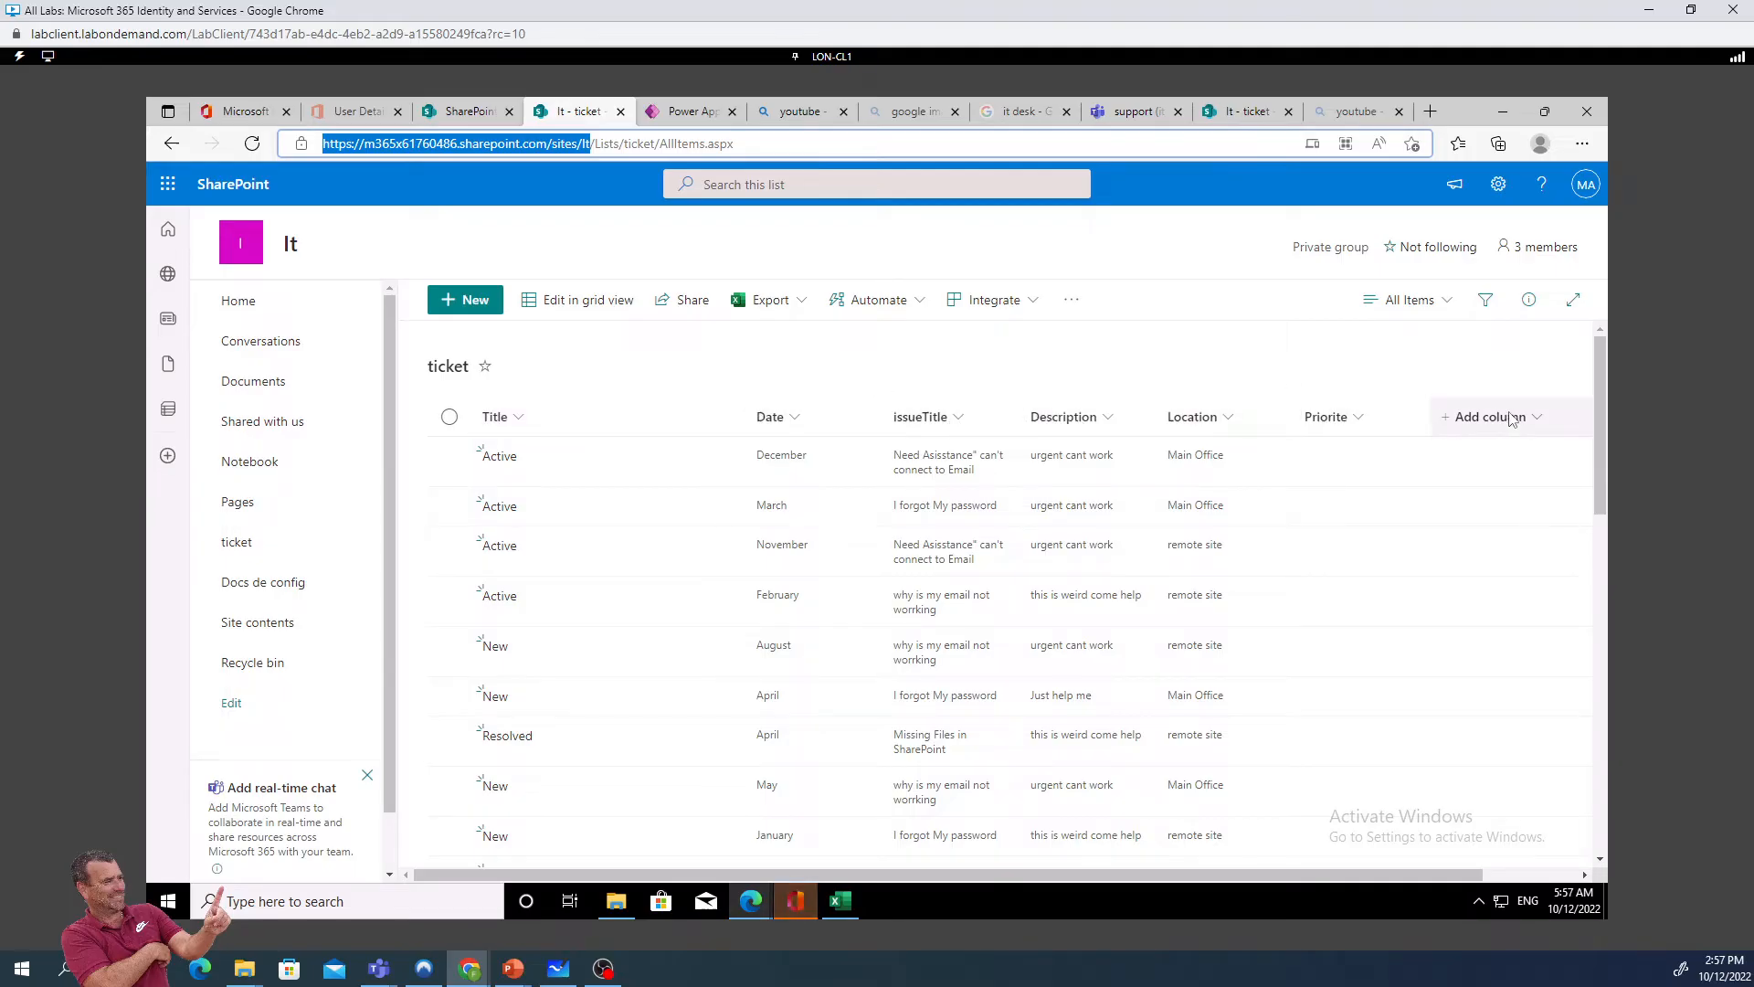
pyautogui.click(687, 111)
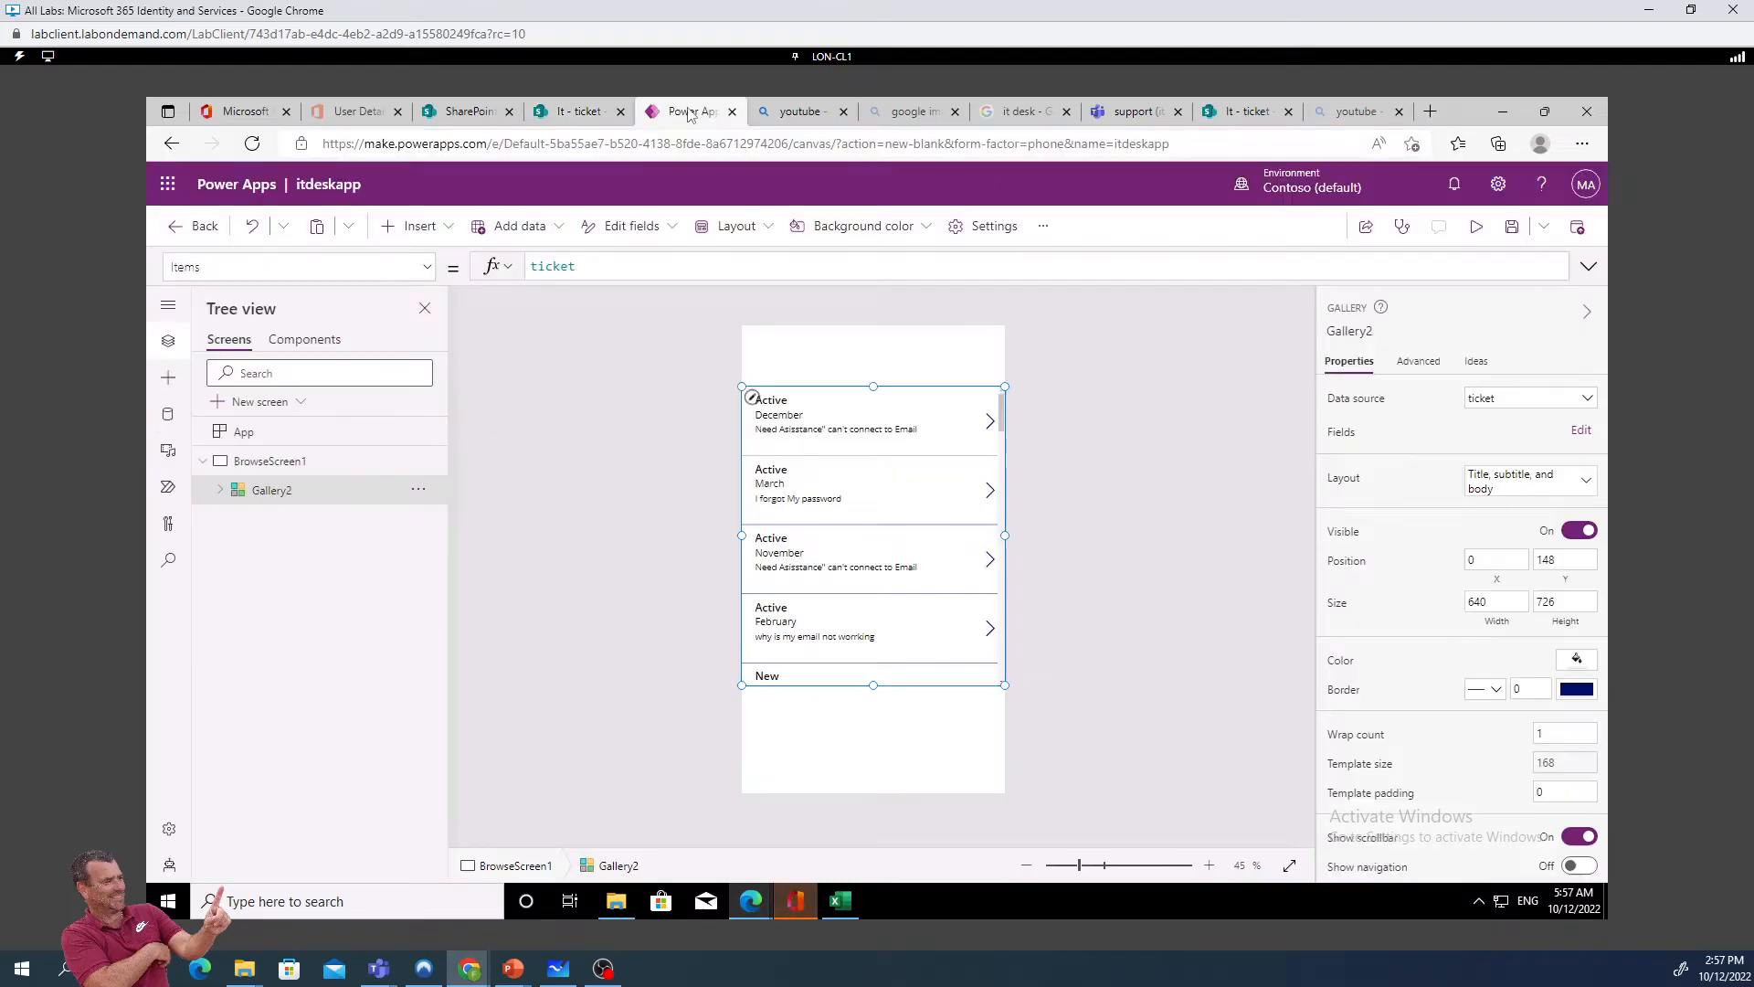
# Edit the gallery's fields so the body label uses Assign To with DisplayName as its display value
pyautogui.click(1582, 430)
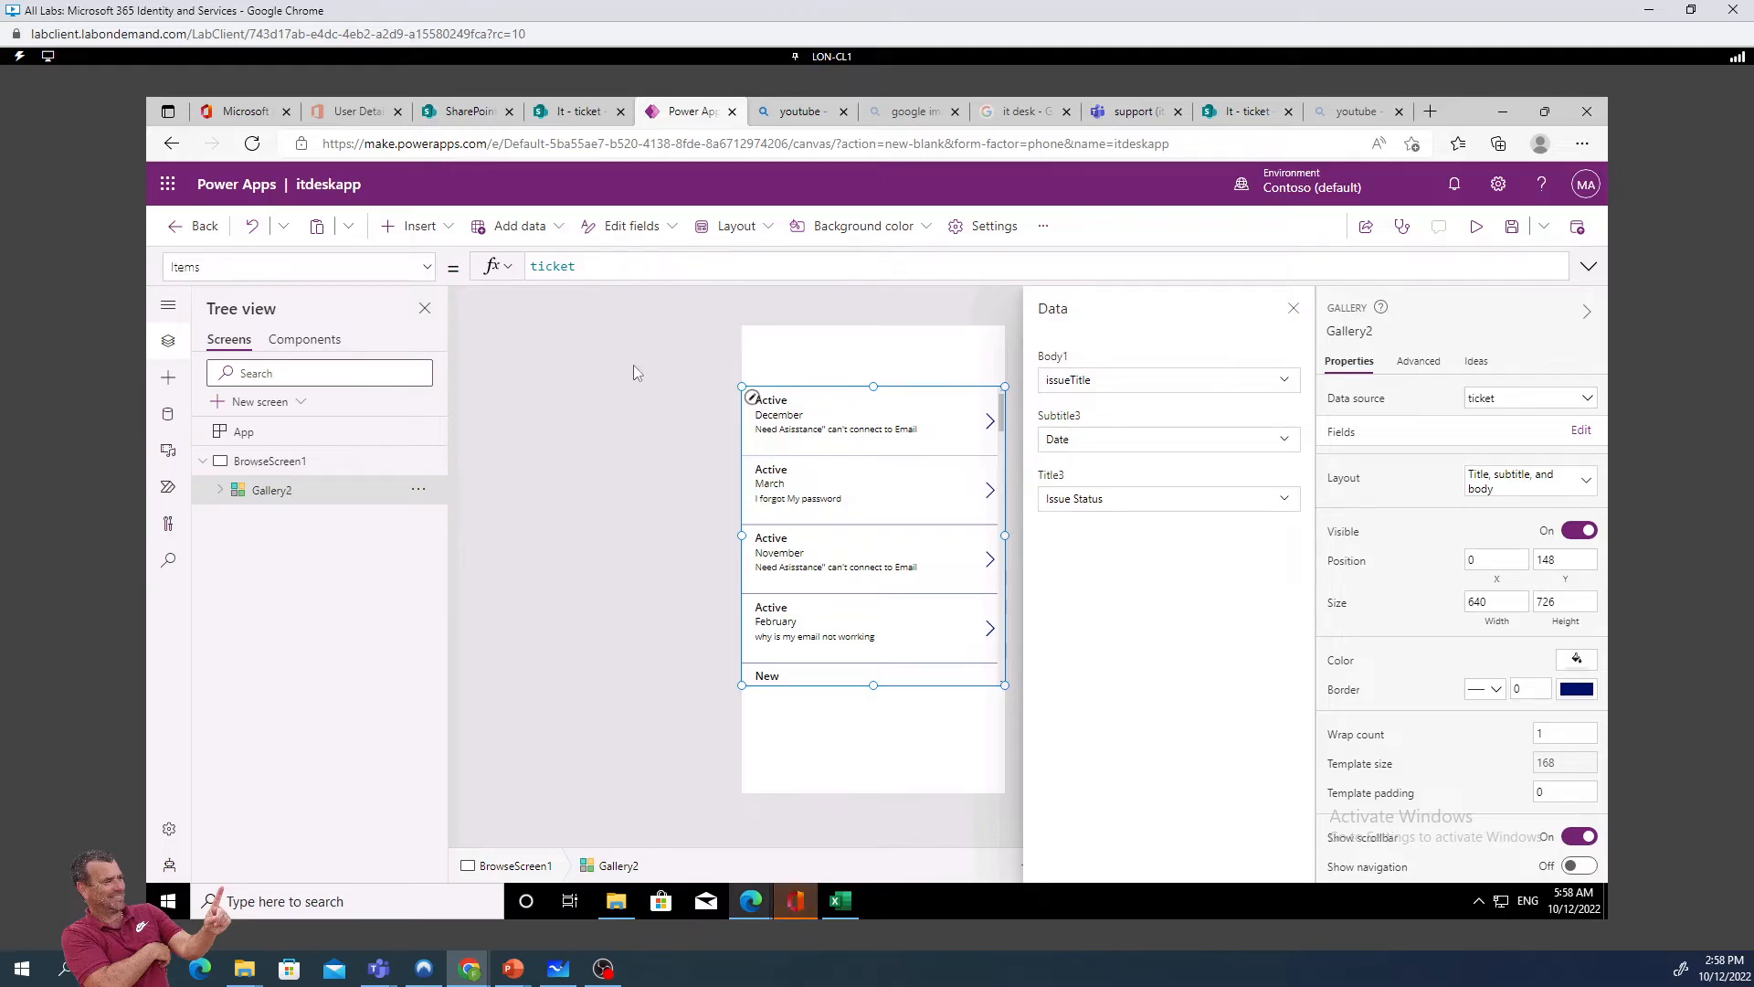
pyautogui.click(1286, 385)
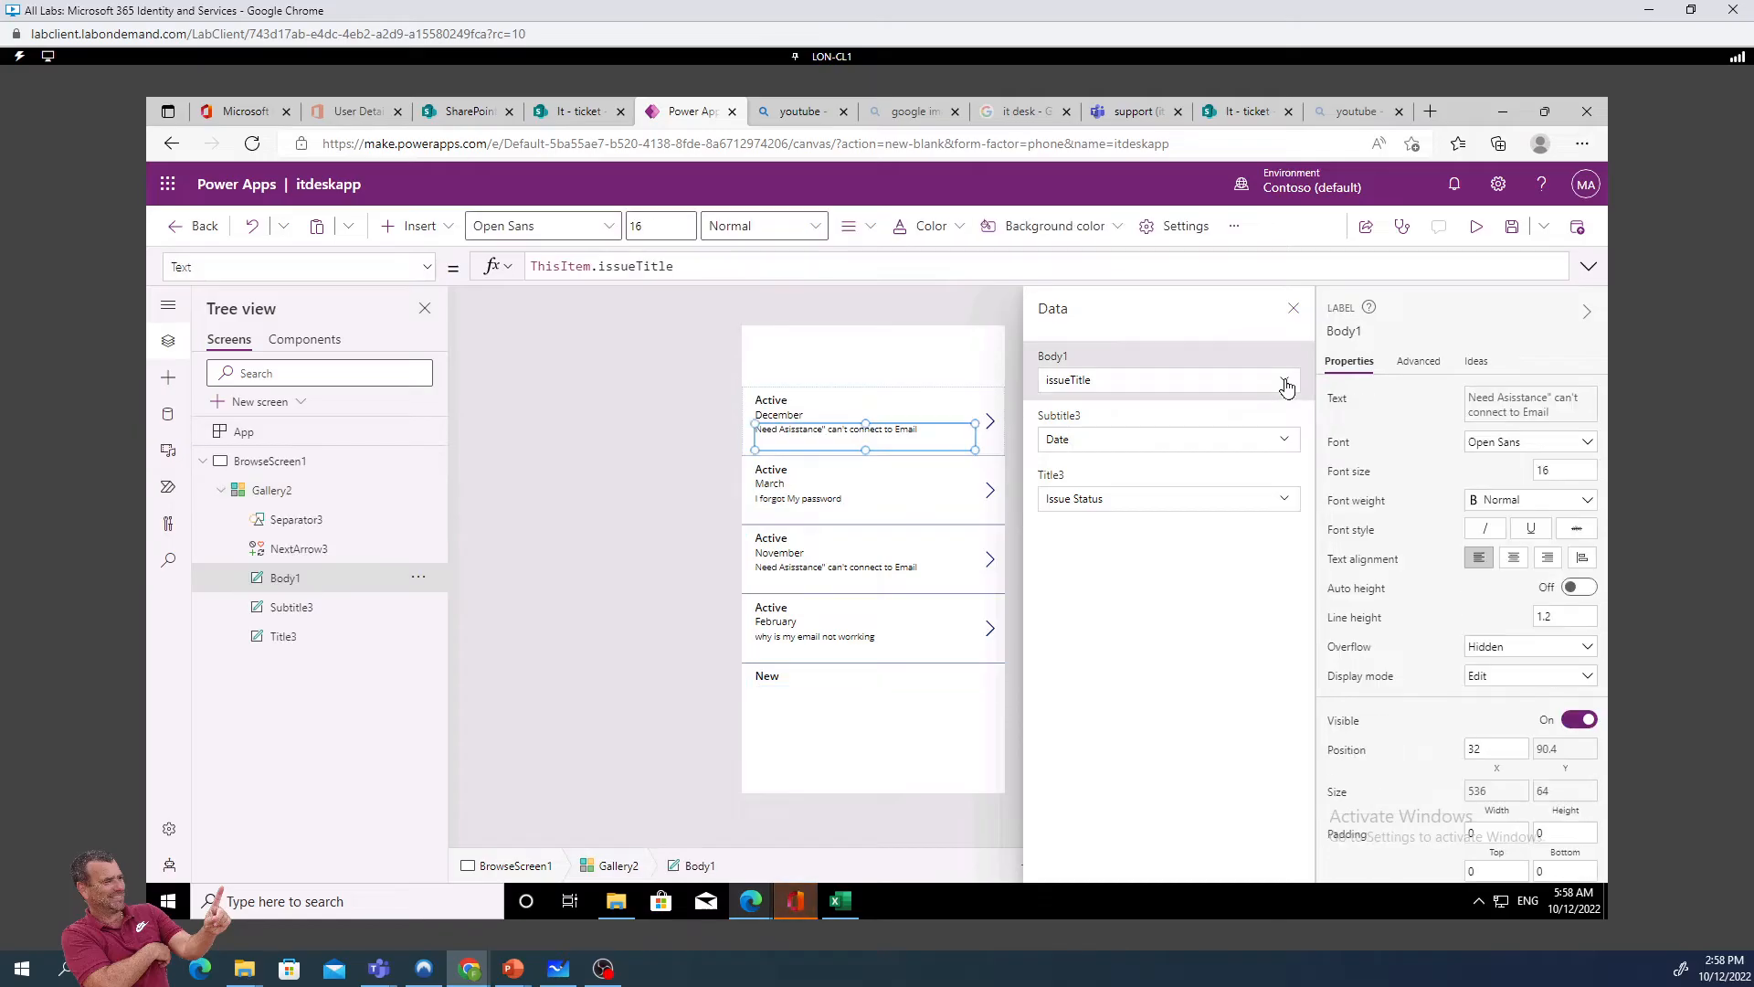
pyautogui.click(1283, 385)
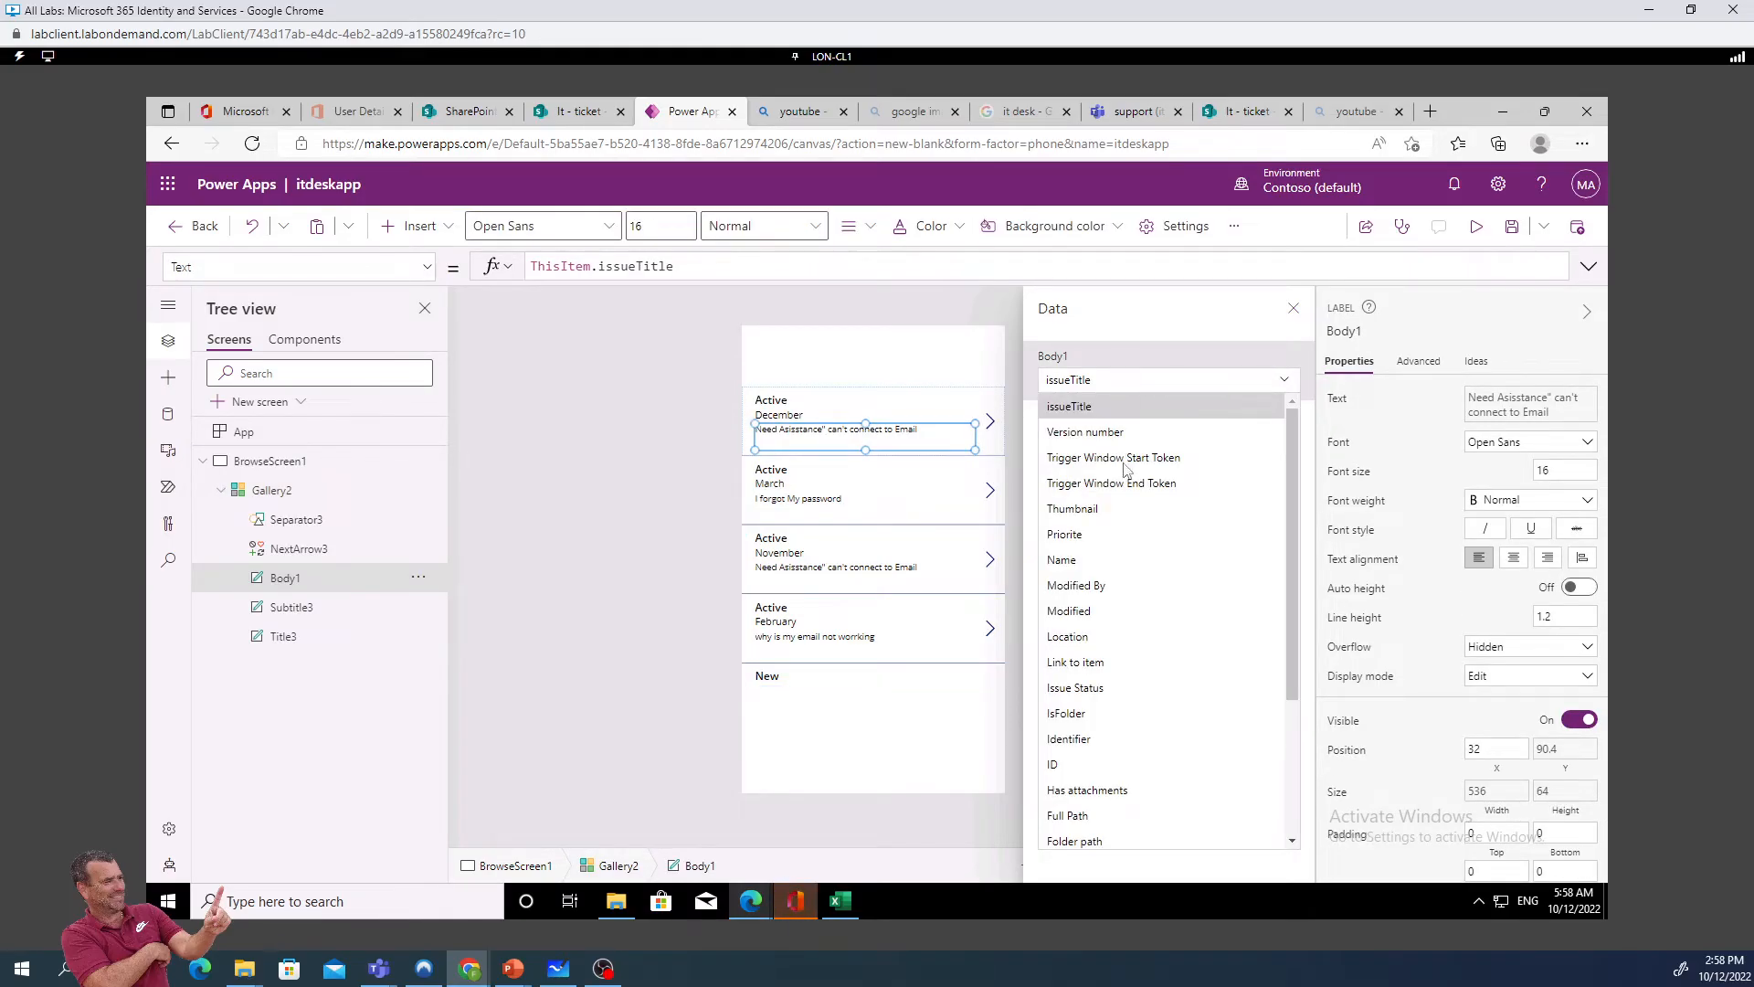
pyautogui.scroll(-3, 1117, 603)
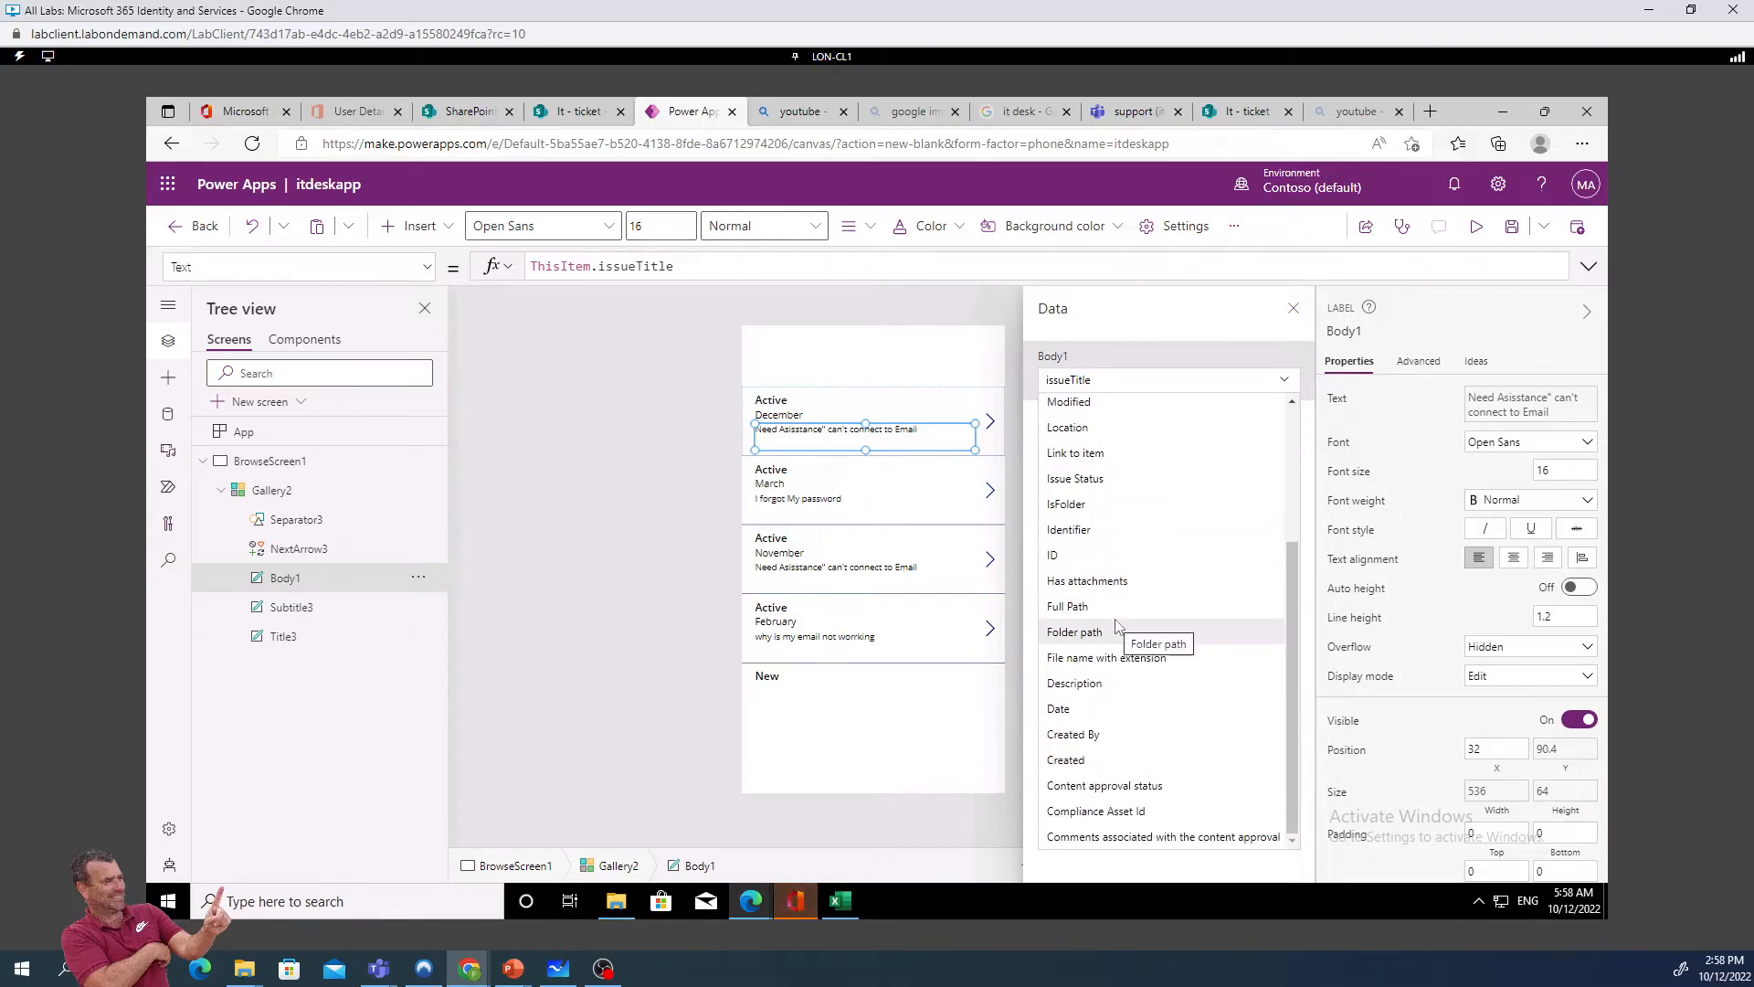
pyautogui.scroll(3, 1118, 627)
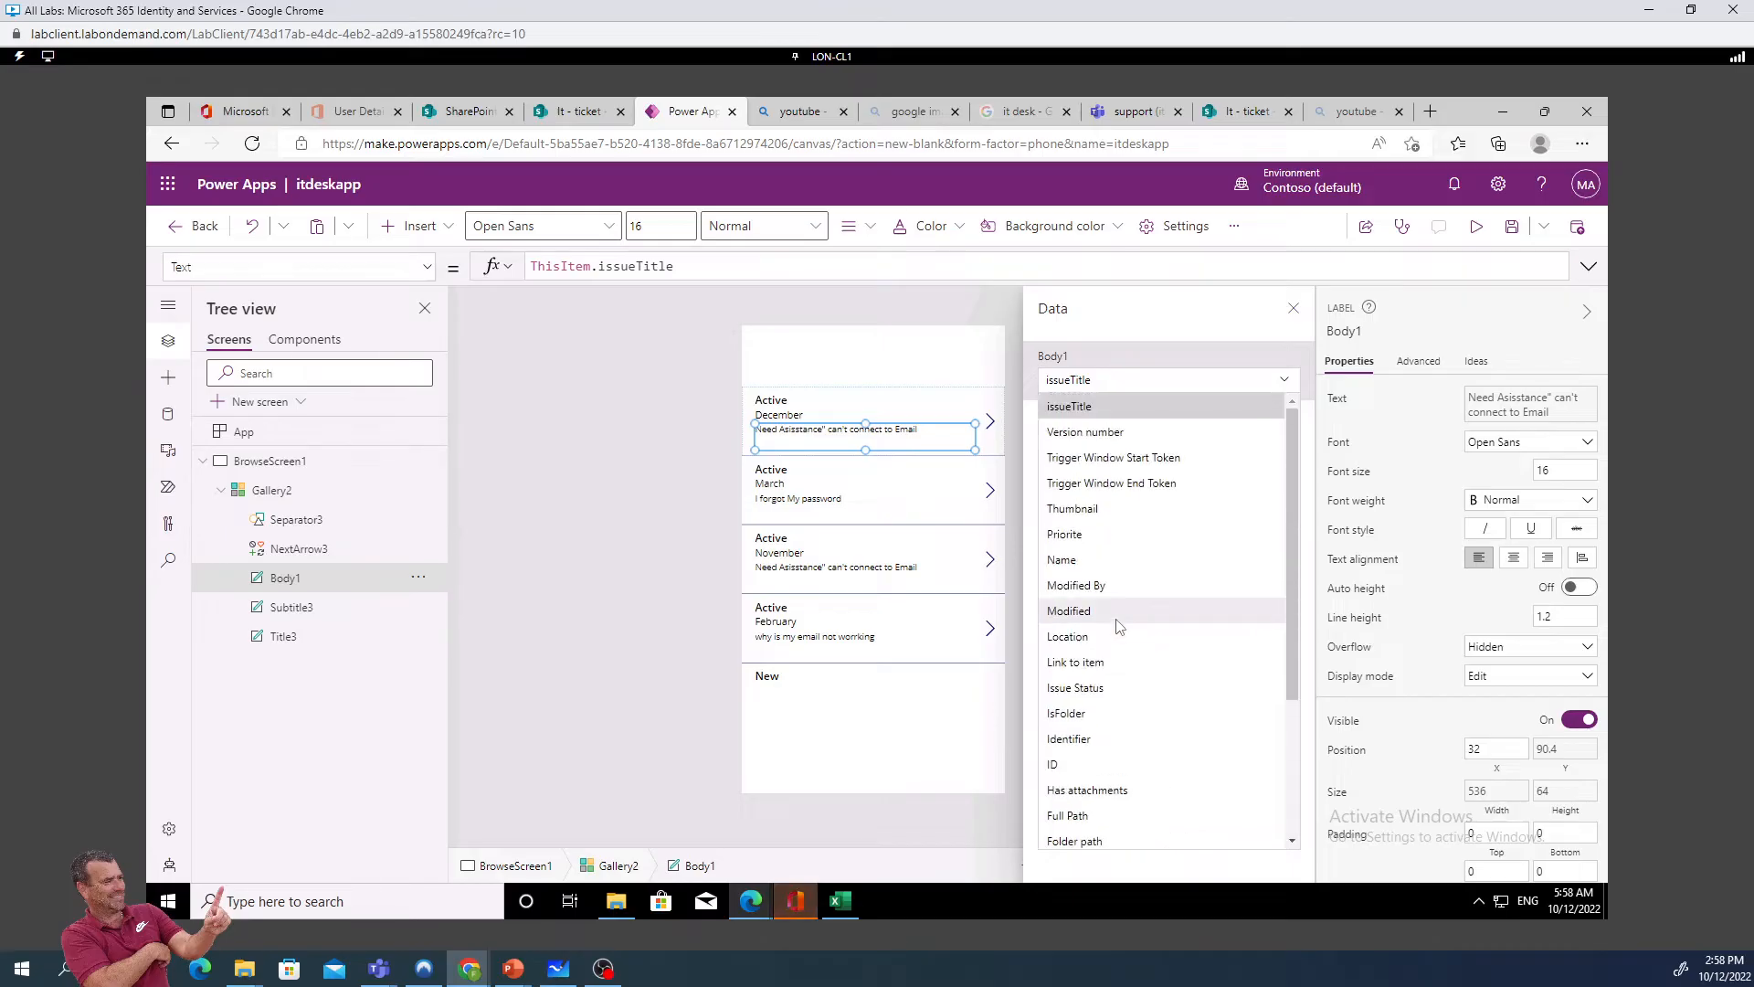
pyautogui.click(1095, 393)
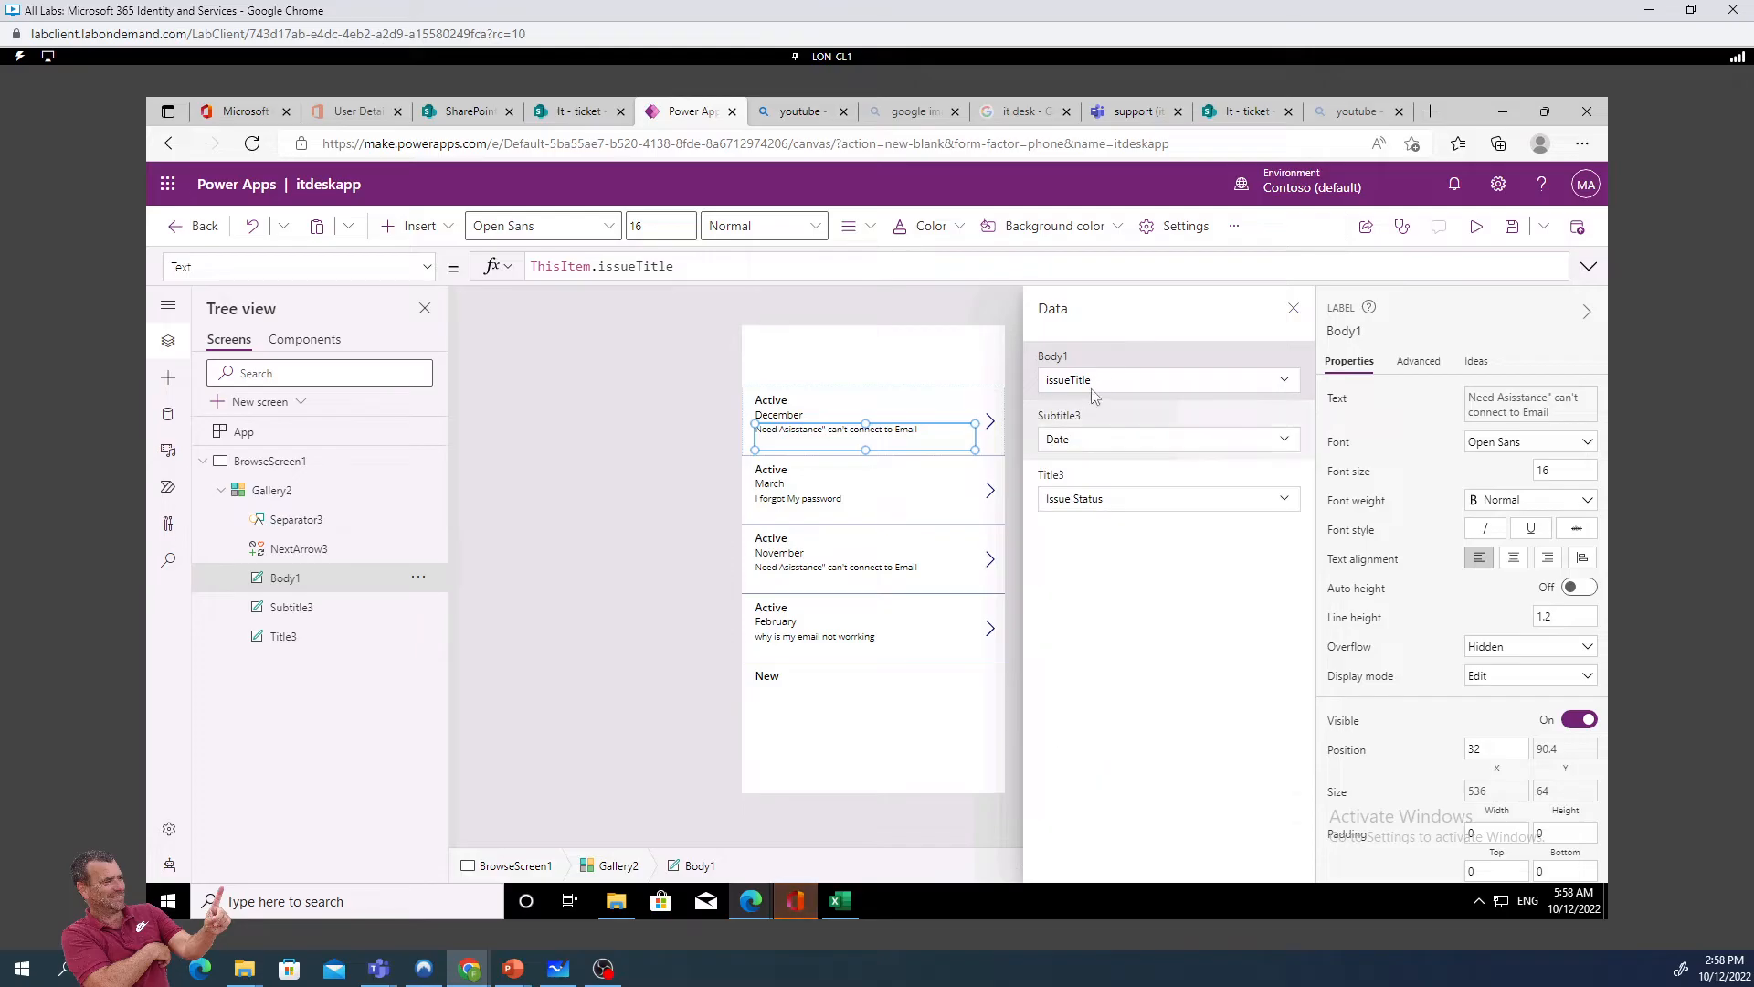
pyautogui.click(1096, 382)
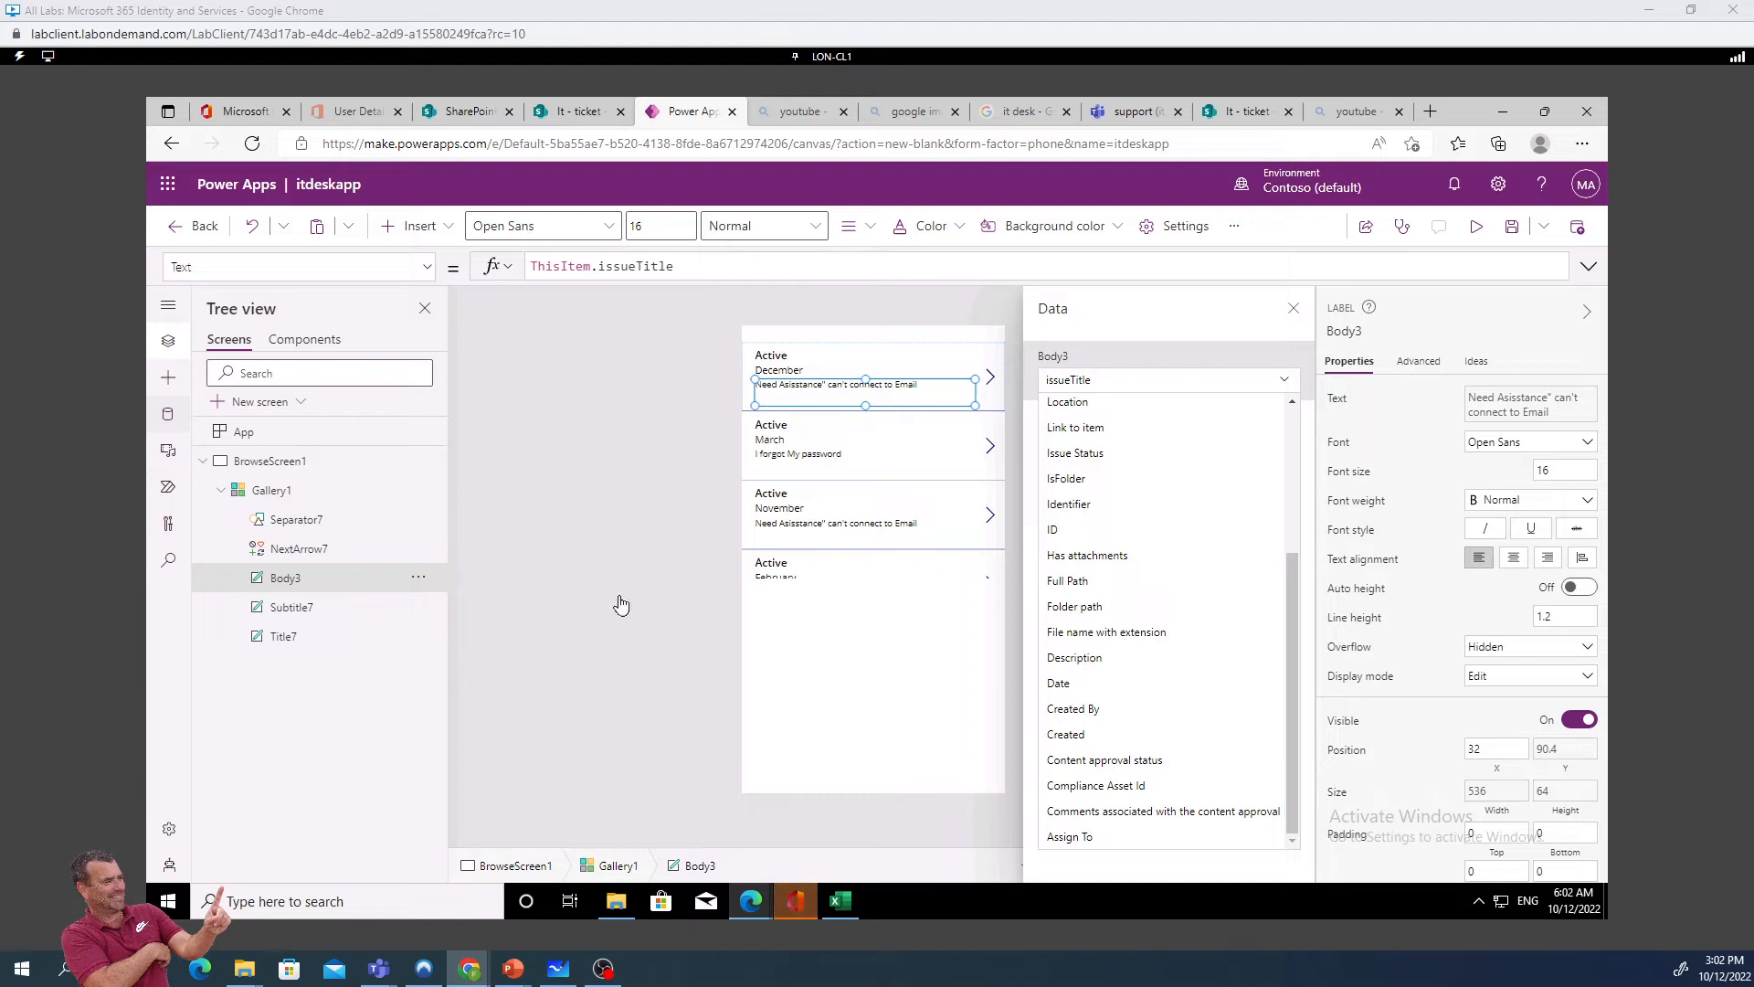
pyautogui.click(1071, 837)
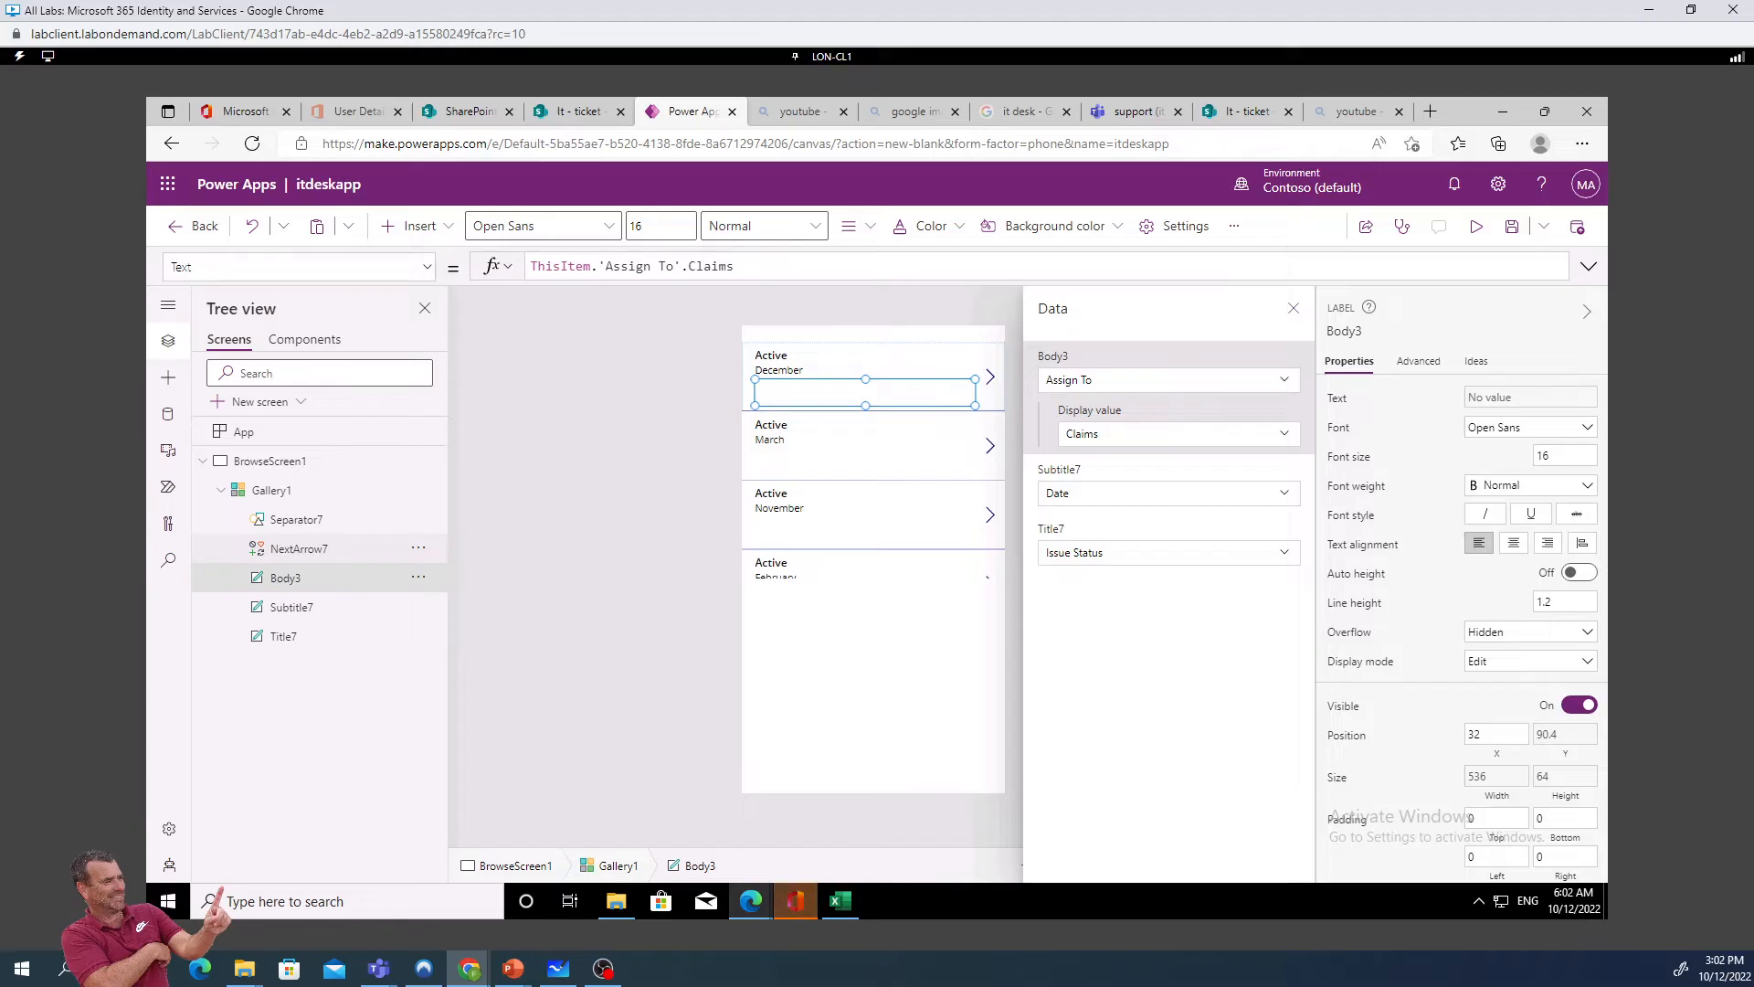
pyautogui.click(1290, 443)
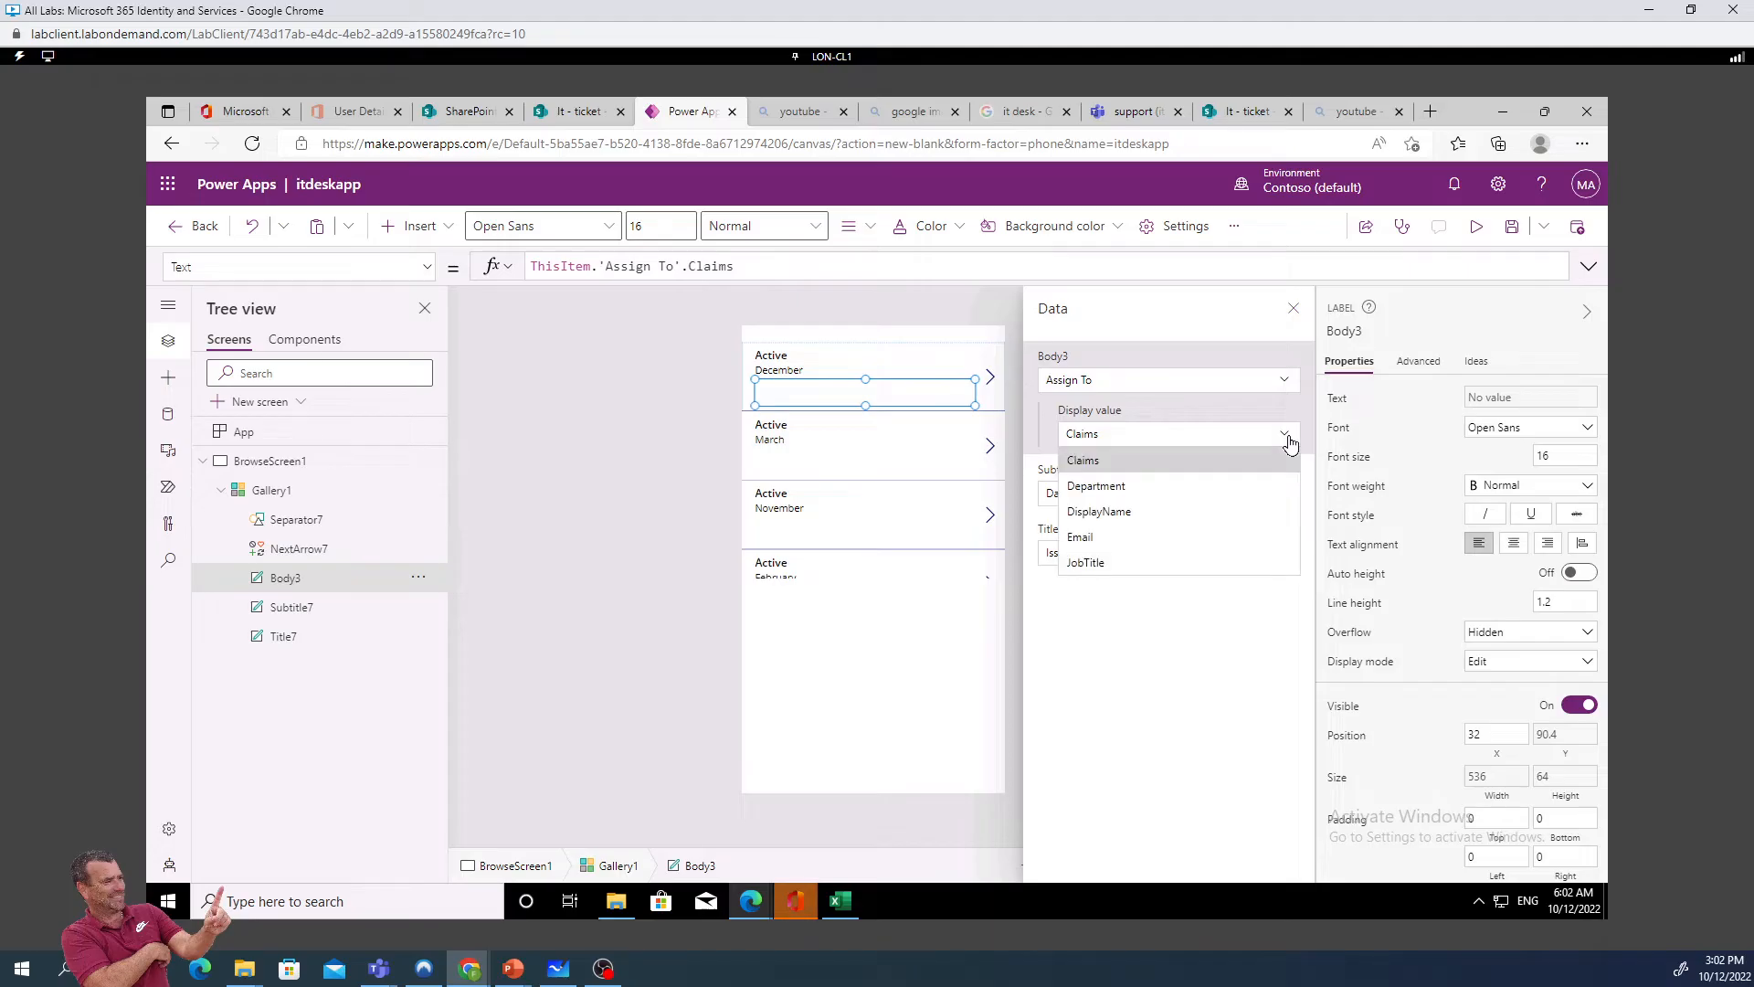
pyautogui.click(1154, 516)
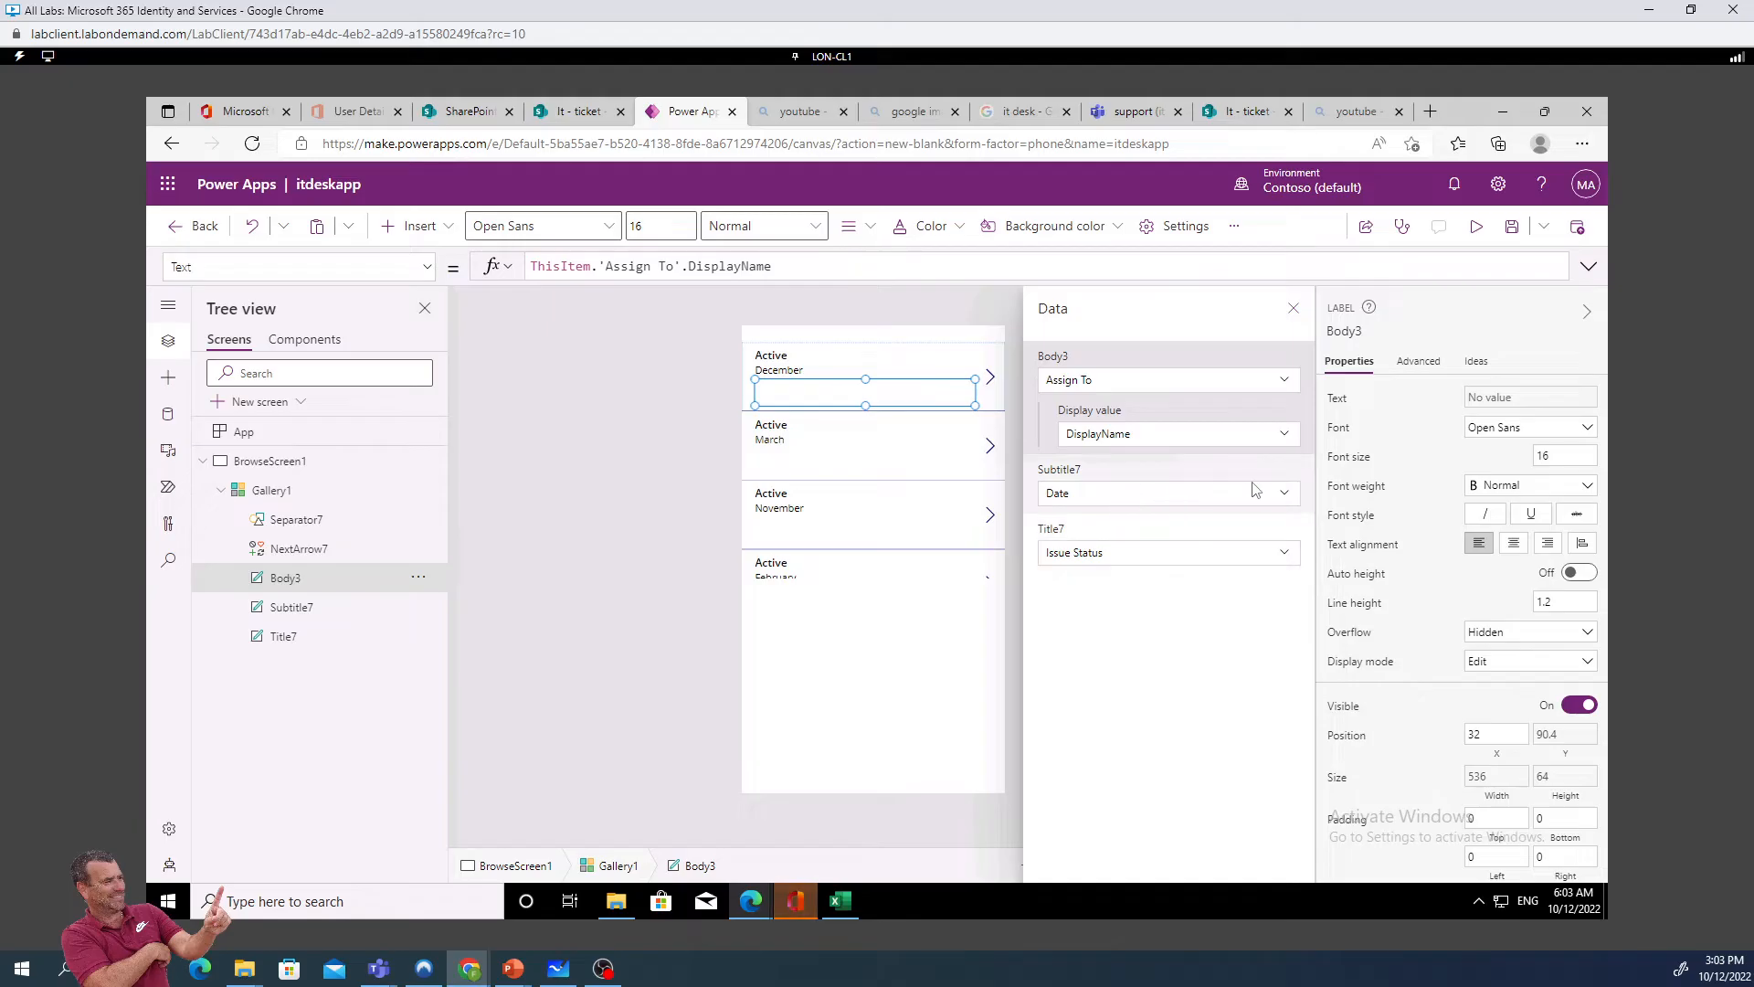
# Set the gallery's subtitle label to show the Issue Status field
pyautogui.click(1279, 498)
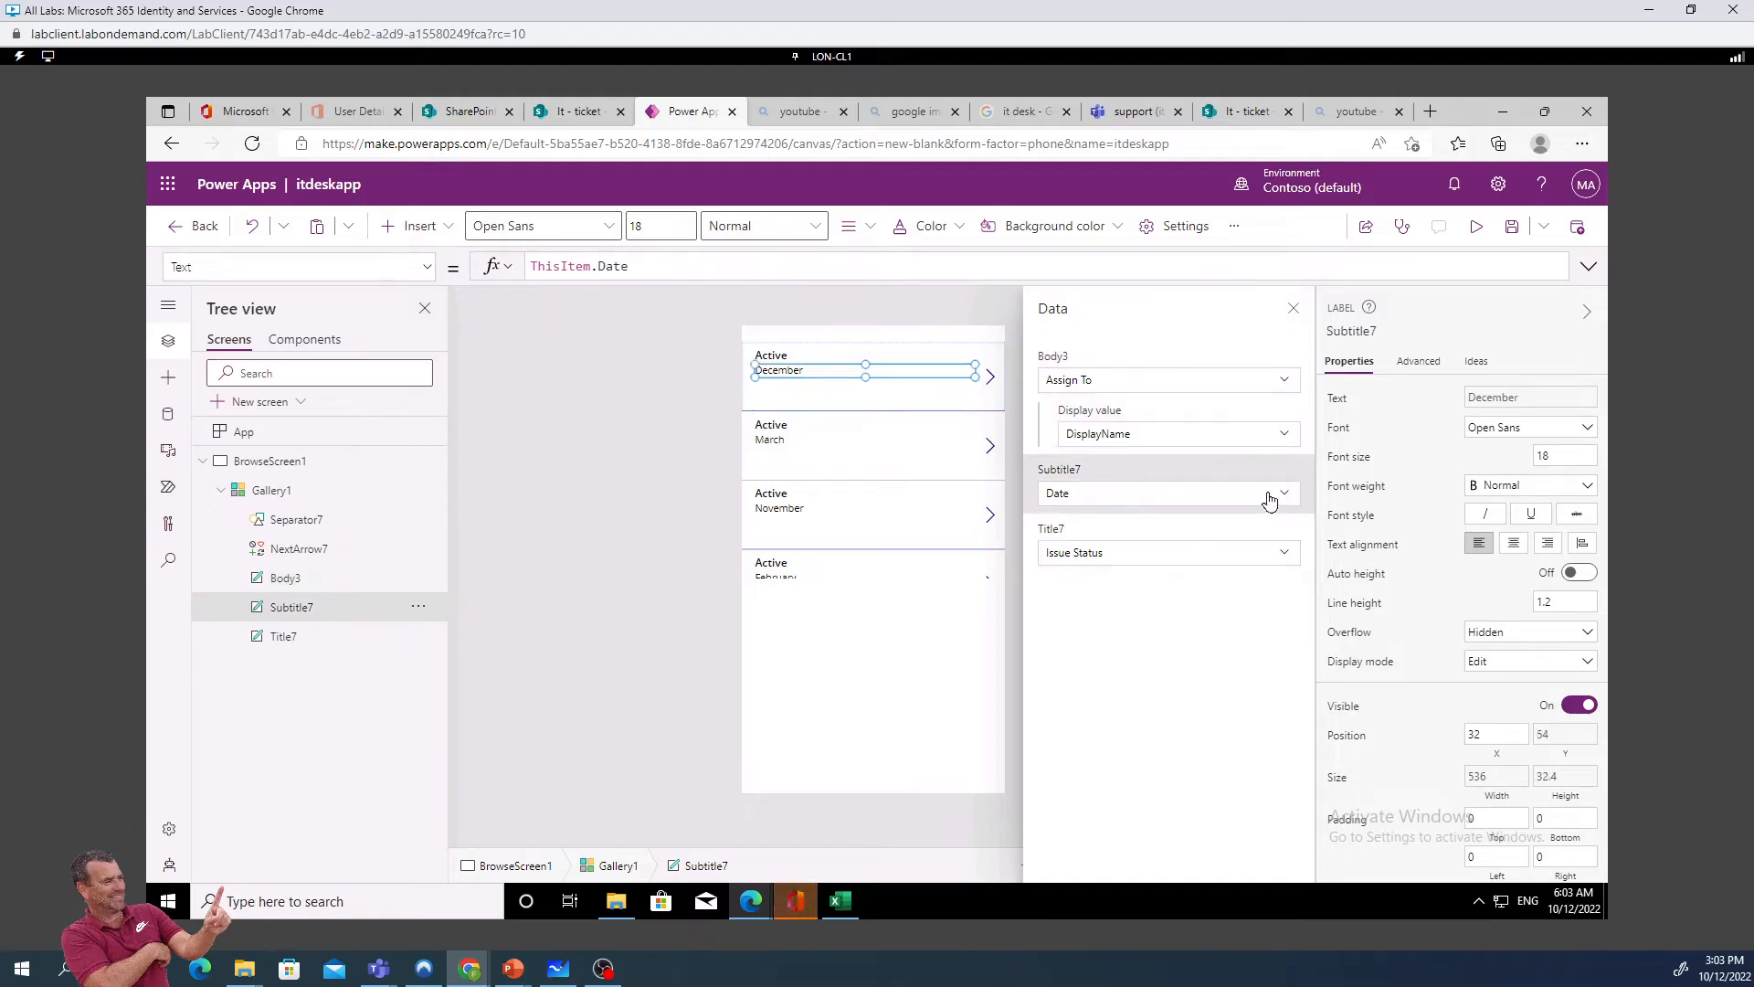
pyautogui.click(1270, 500)
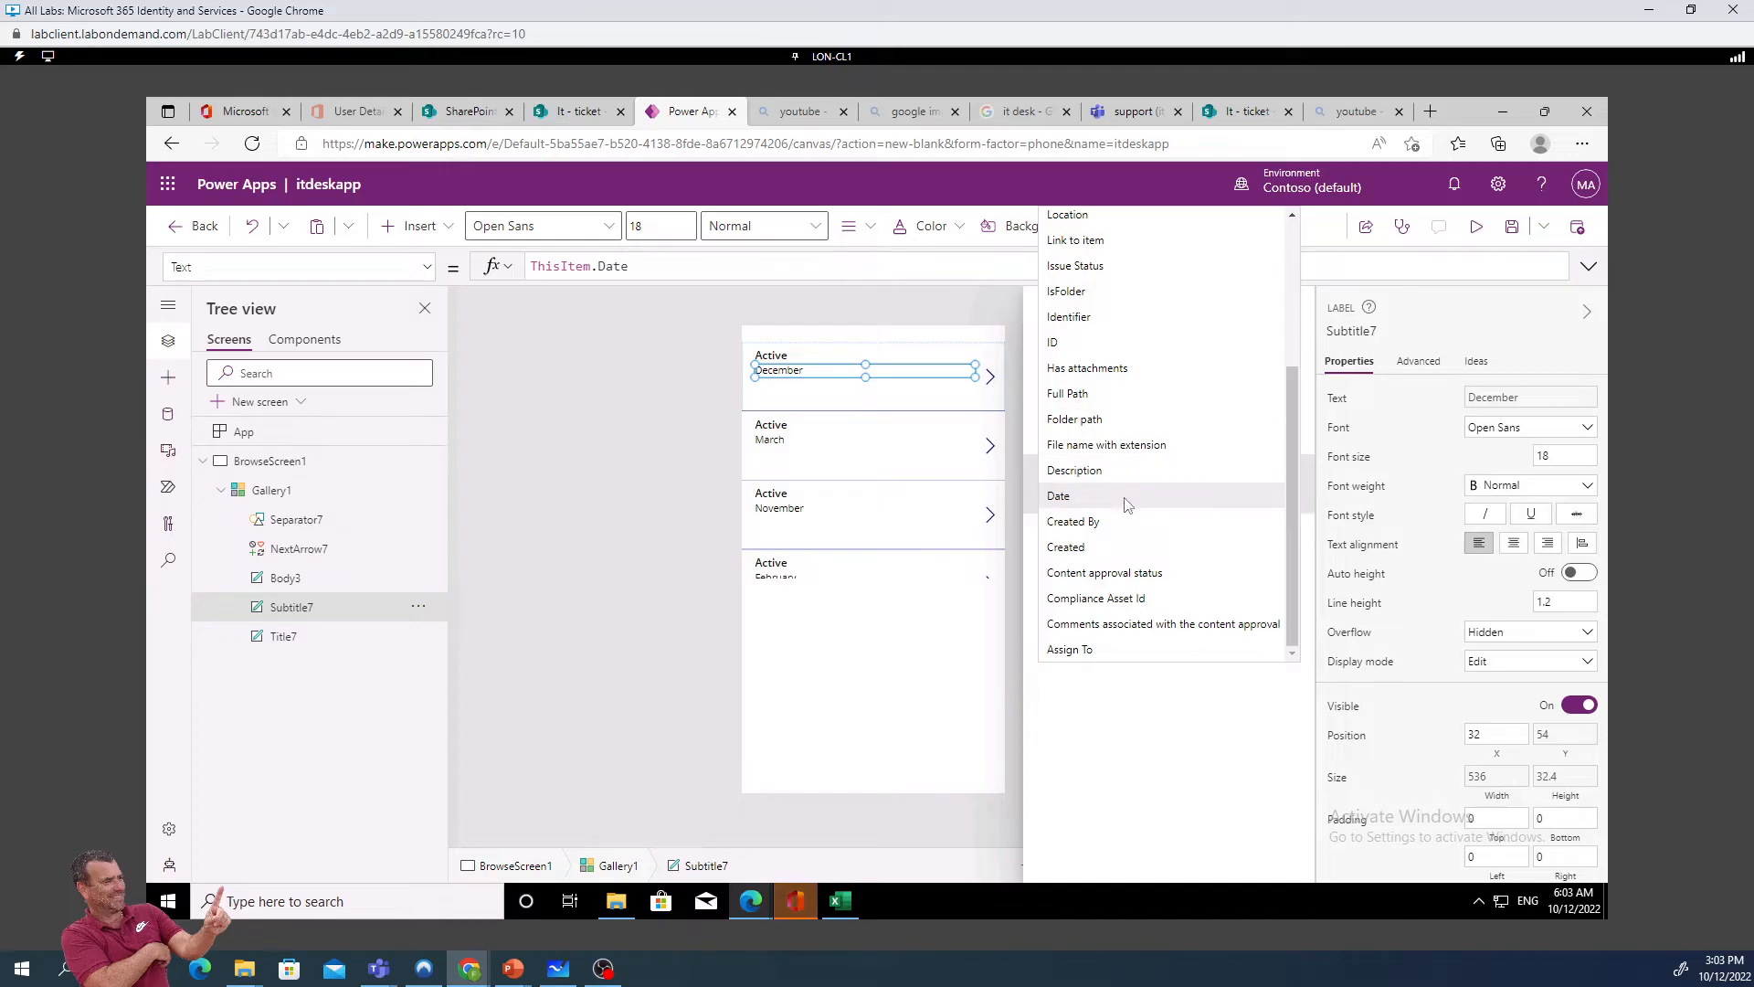
pyautogui.scroll(3, 1136, 544)
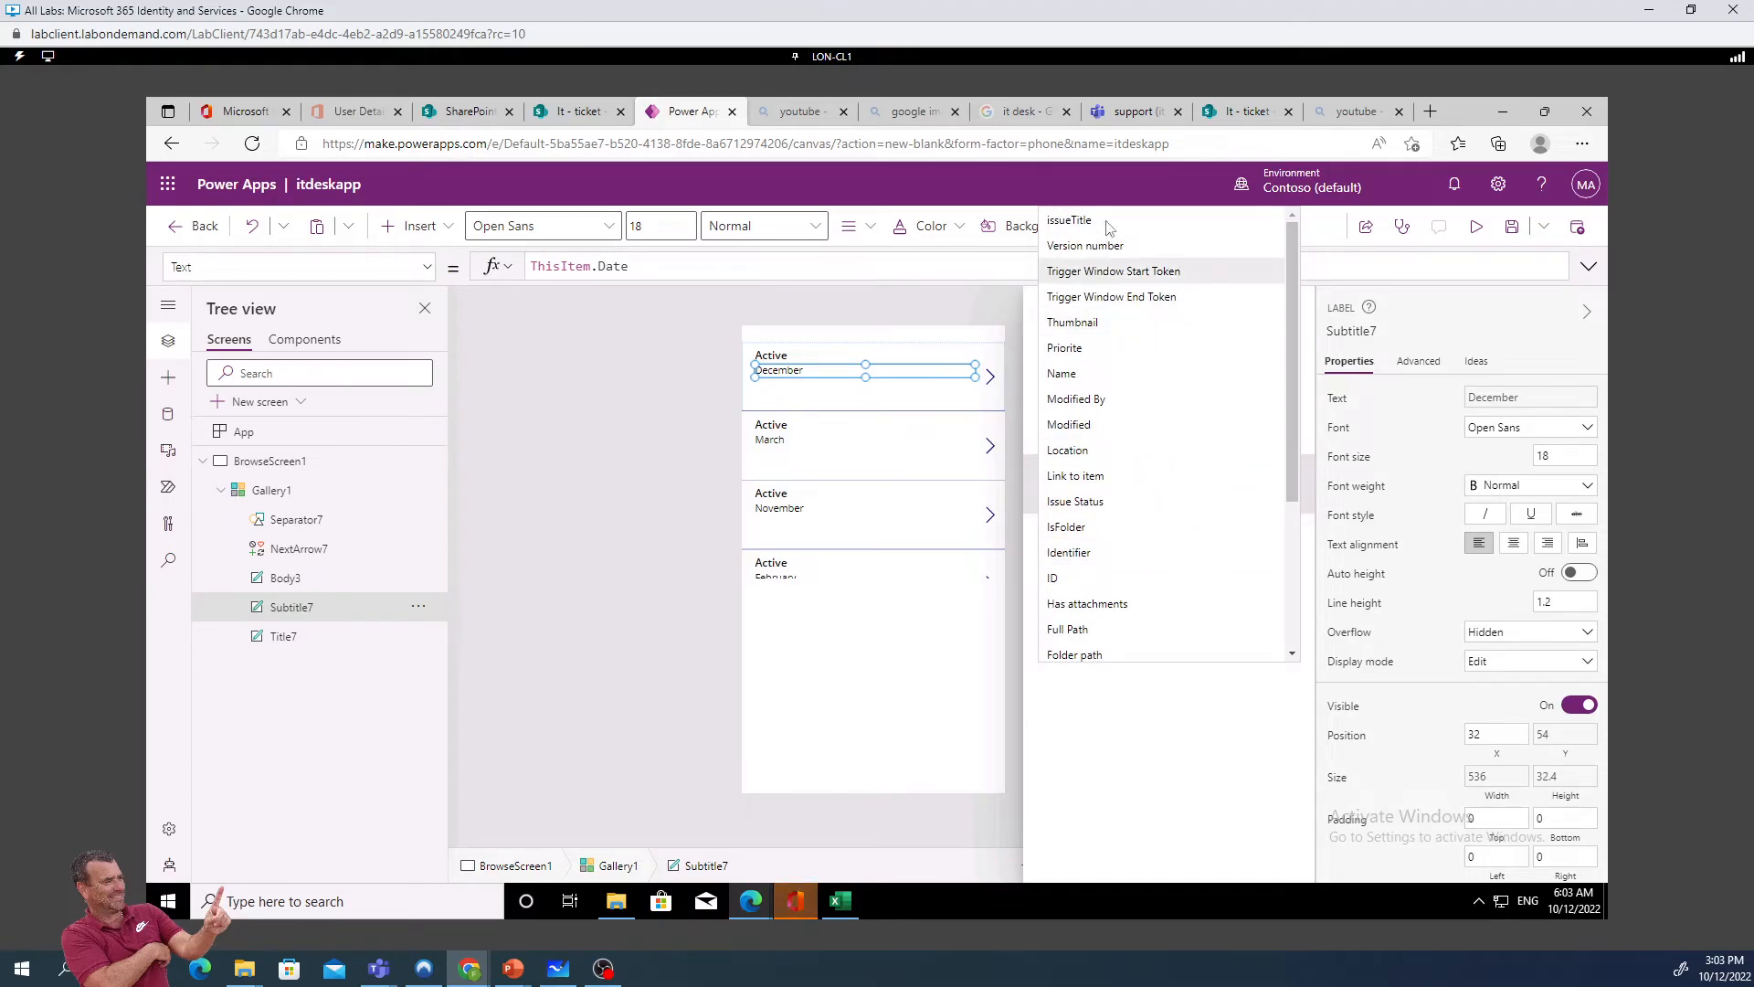
pyautogui.click(1104, 503)
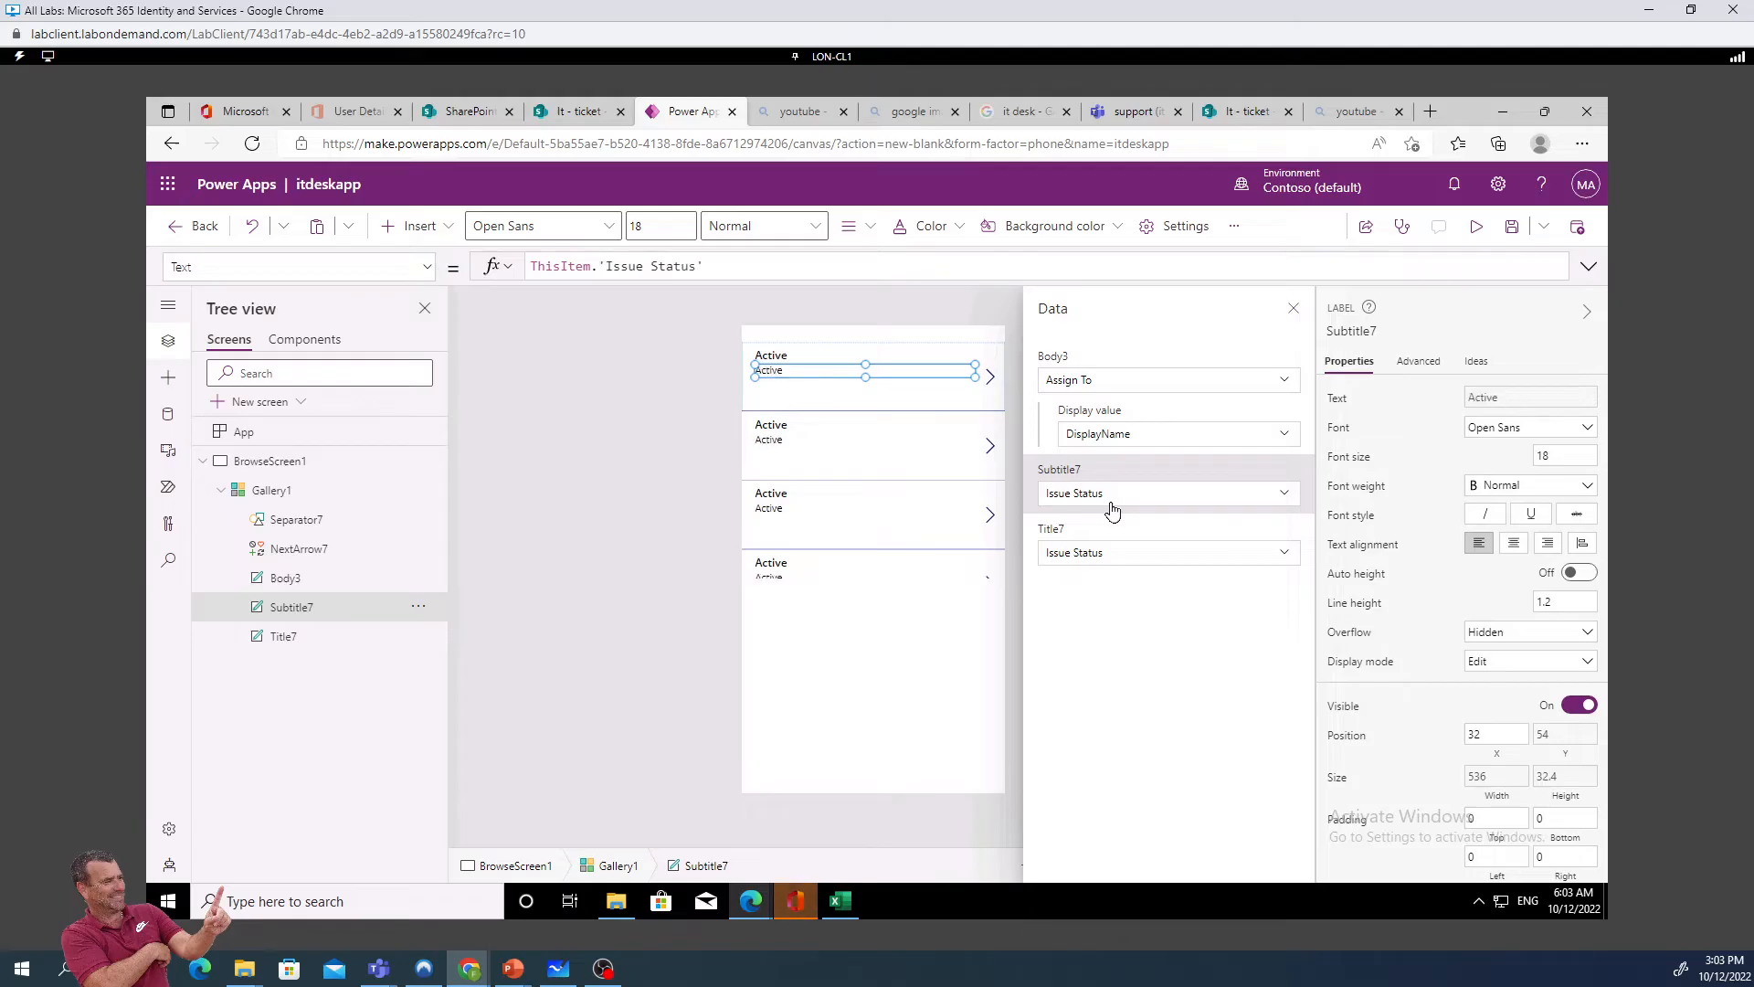
pyautogui.click(1064, 489)
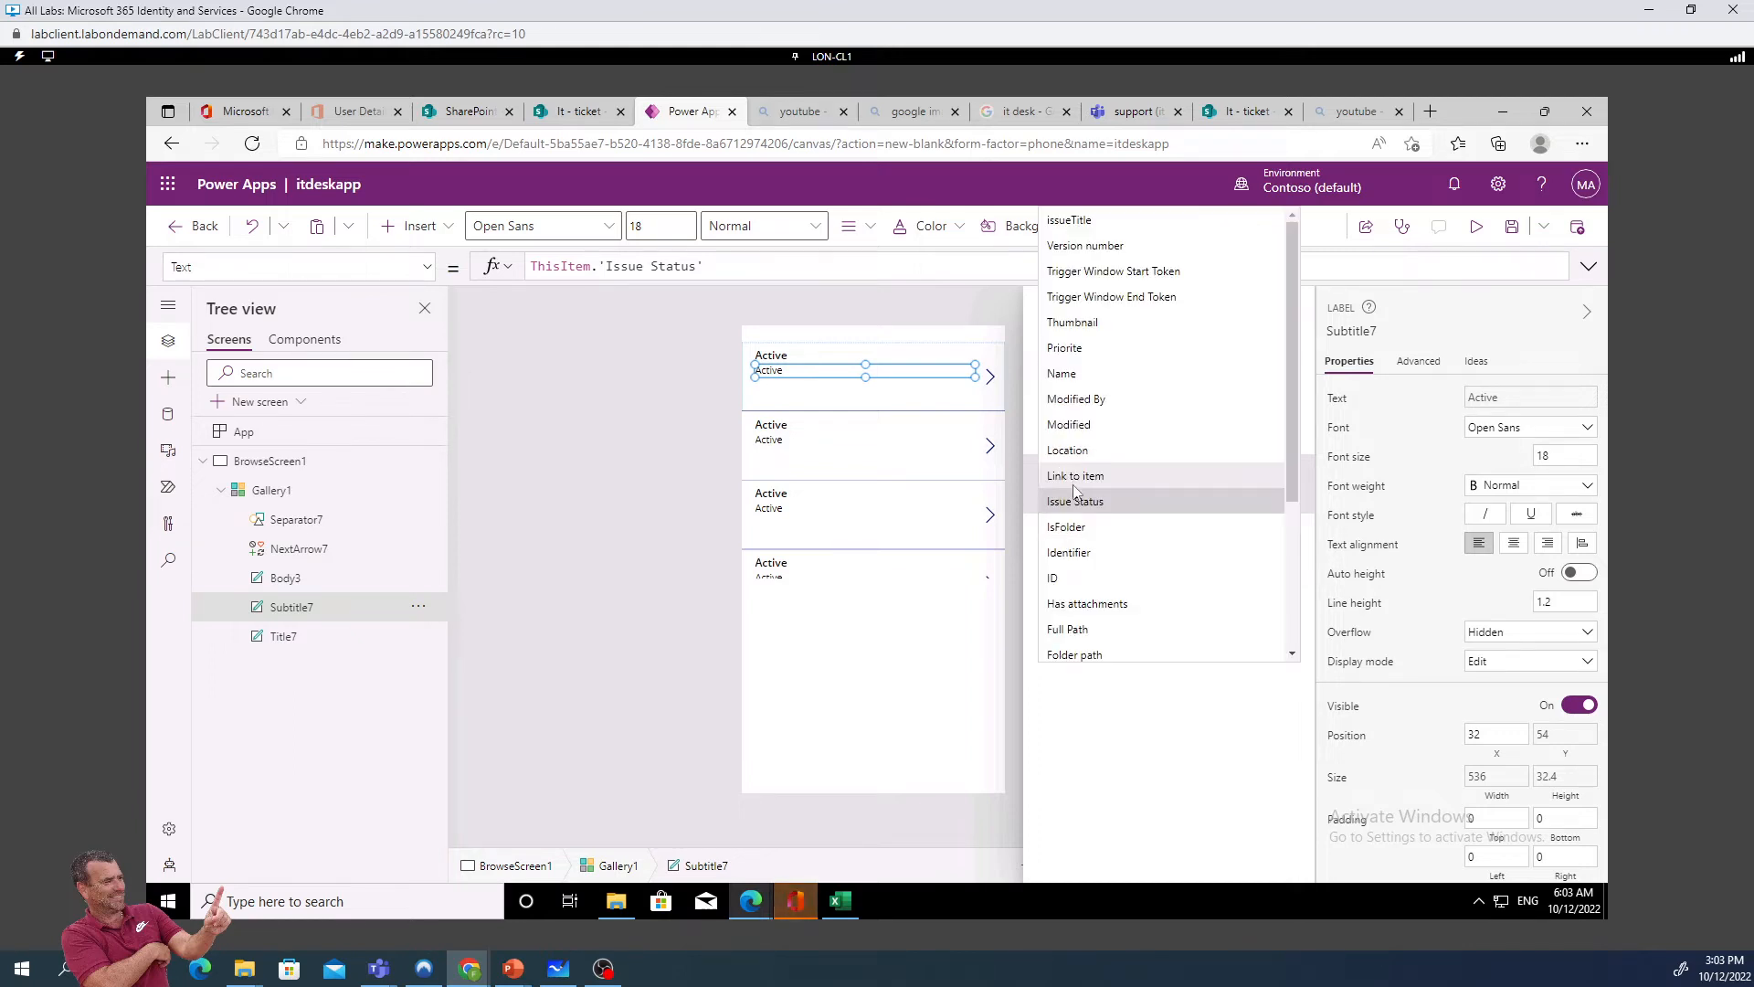
pyautogui.click(1079, 500)
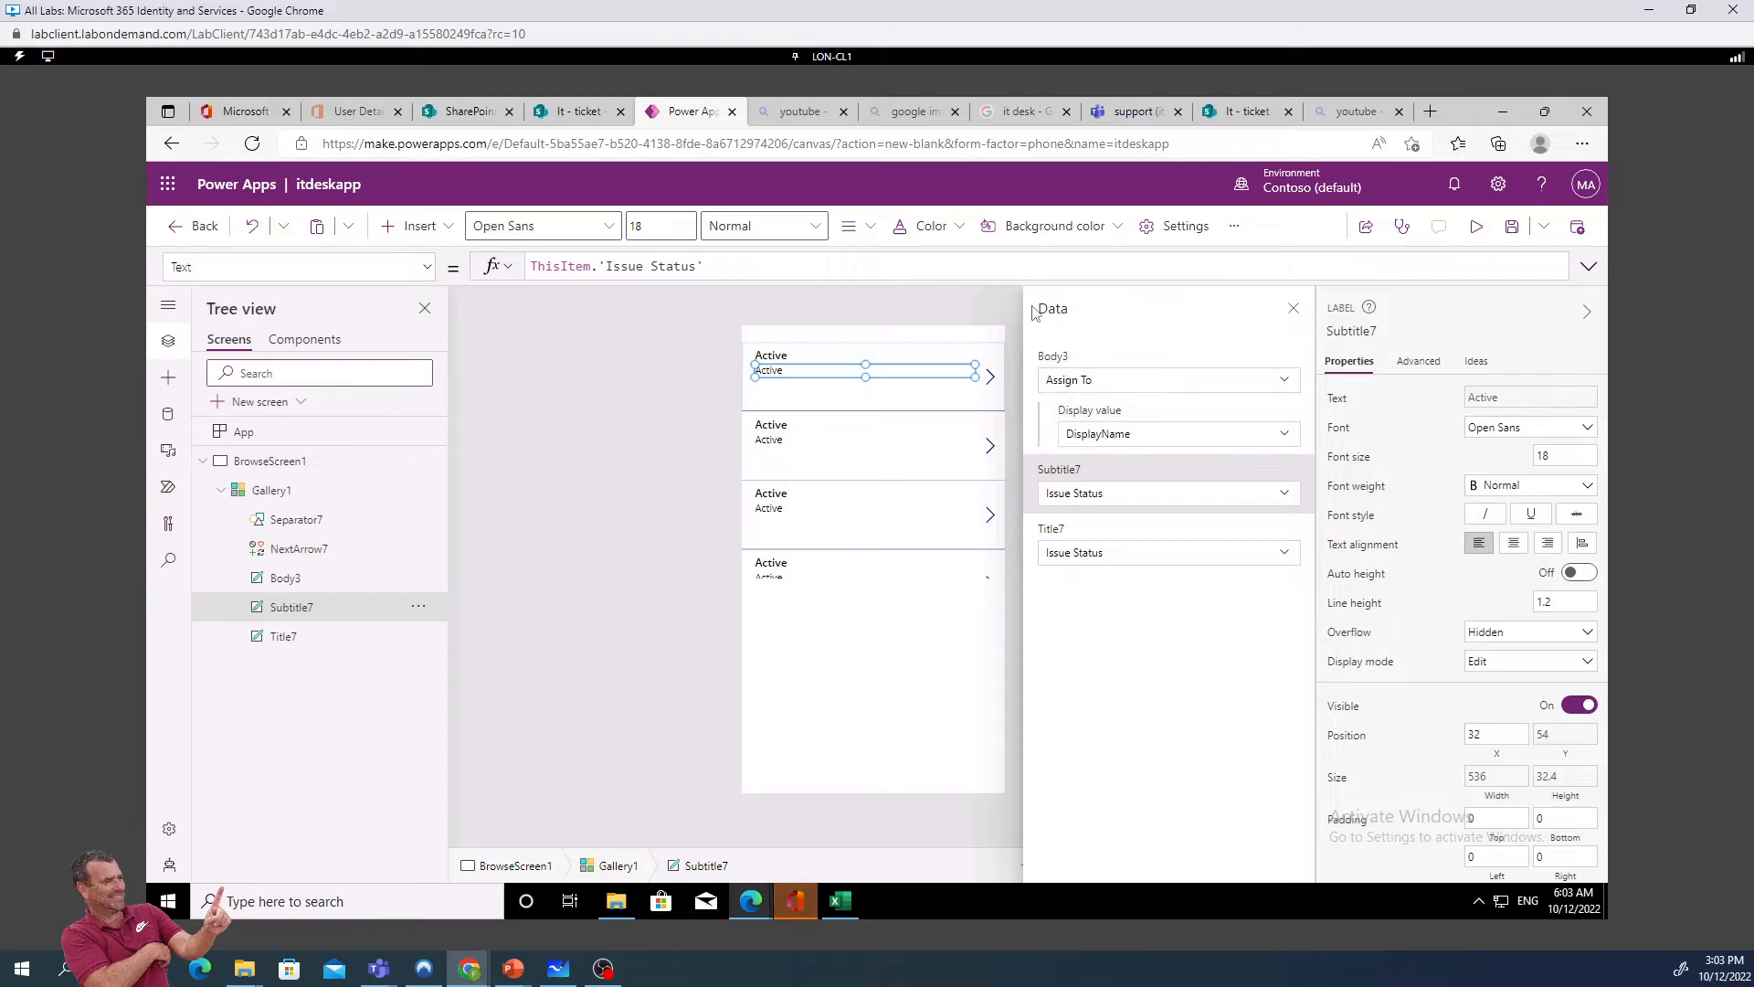
# Set the gallery's title label to show the issueTitle field and save the app as itdeskapp
pyautogui.click(1107, 558)
pyautogui.click(1106, 556)
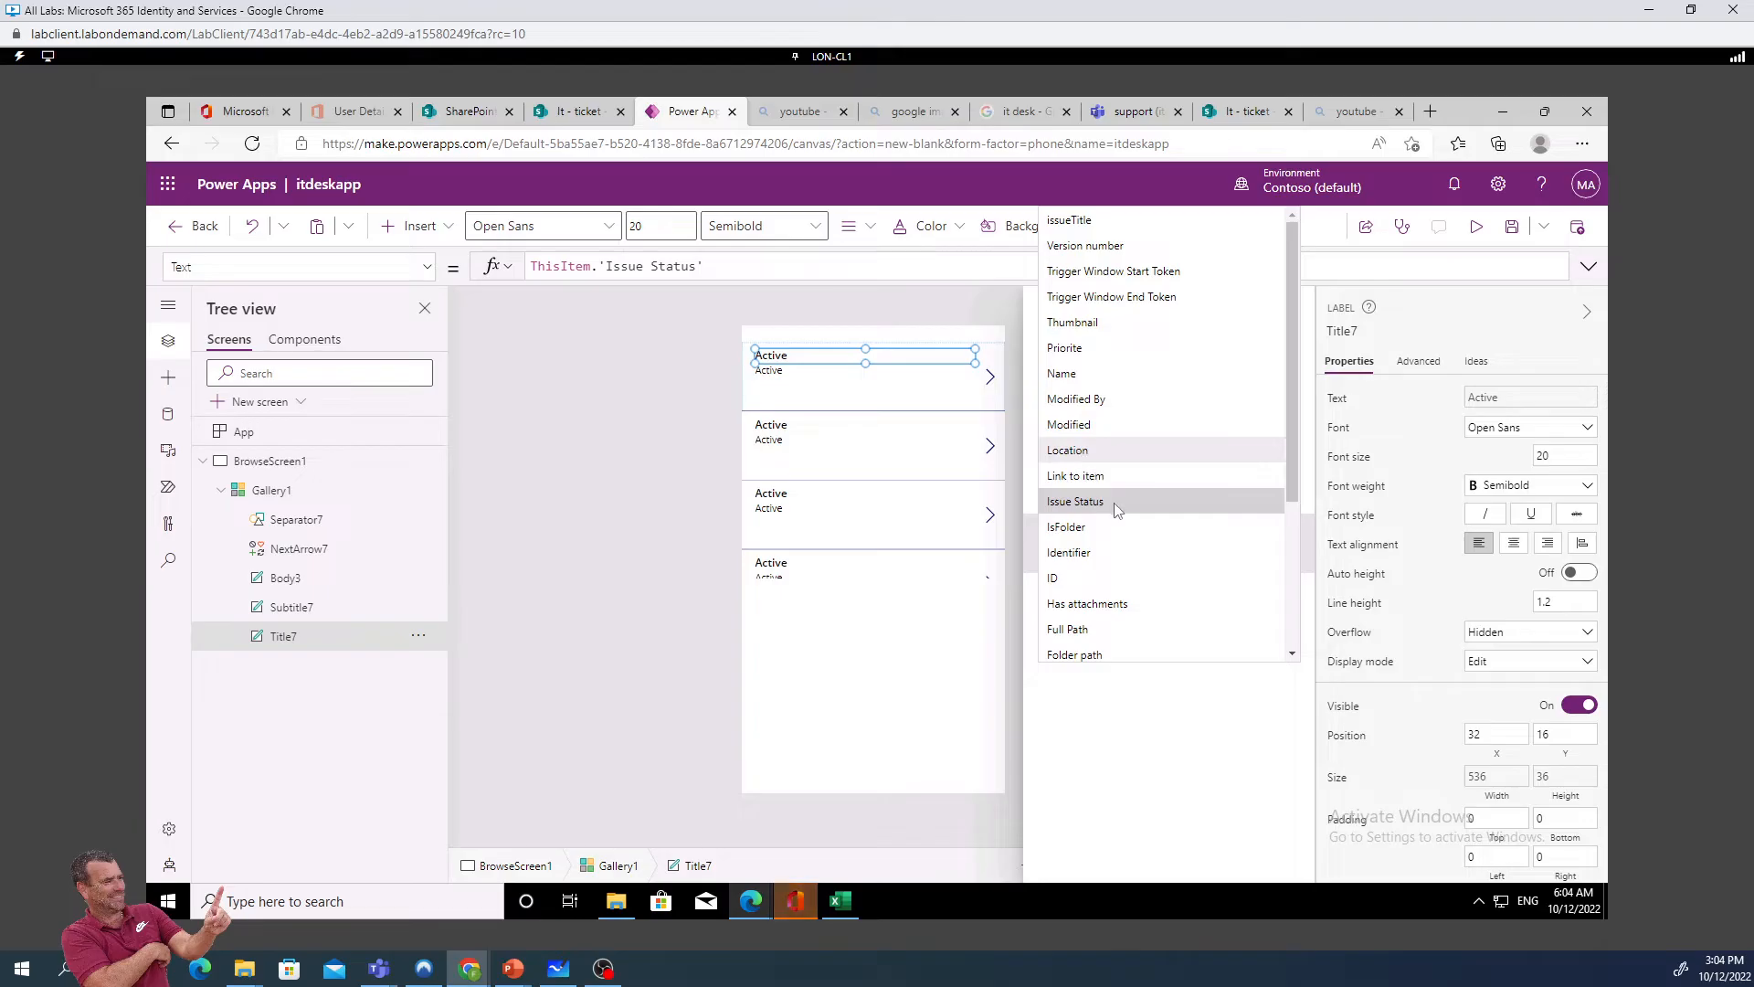
pyautogui.click(1095, 222)
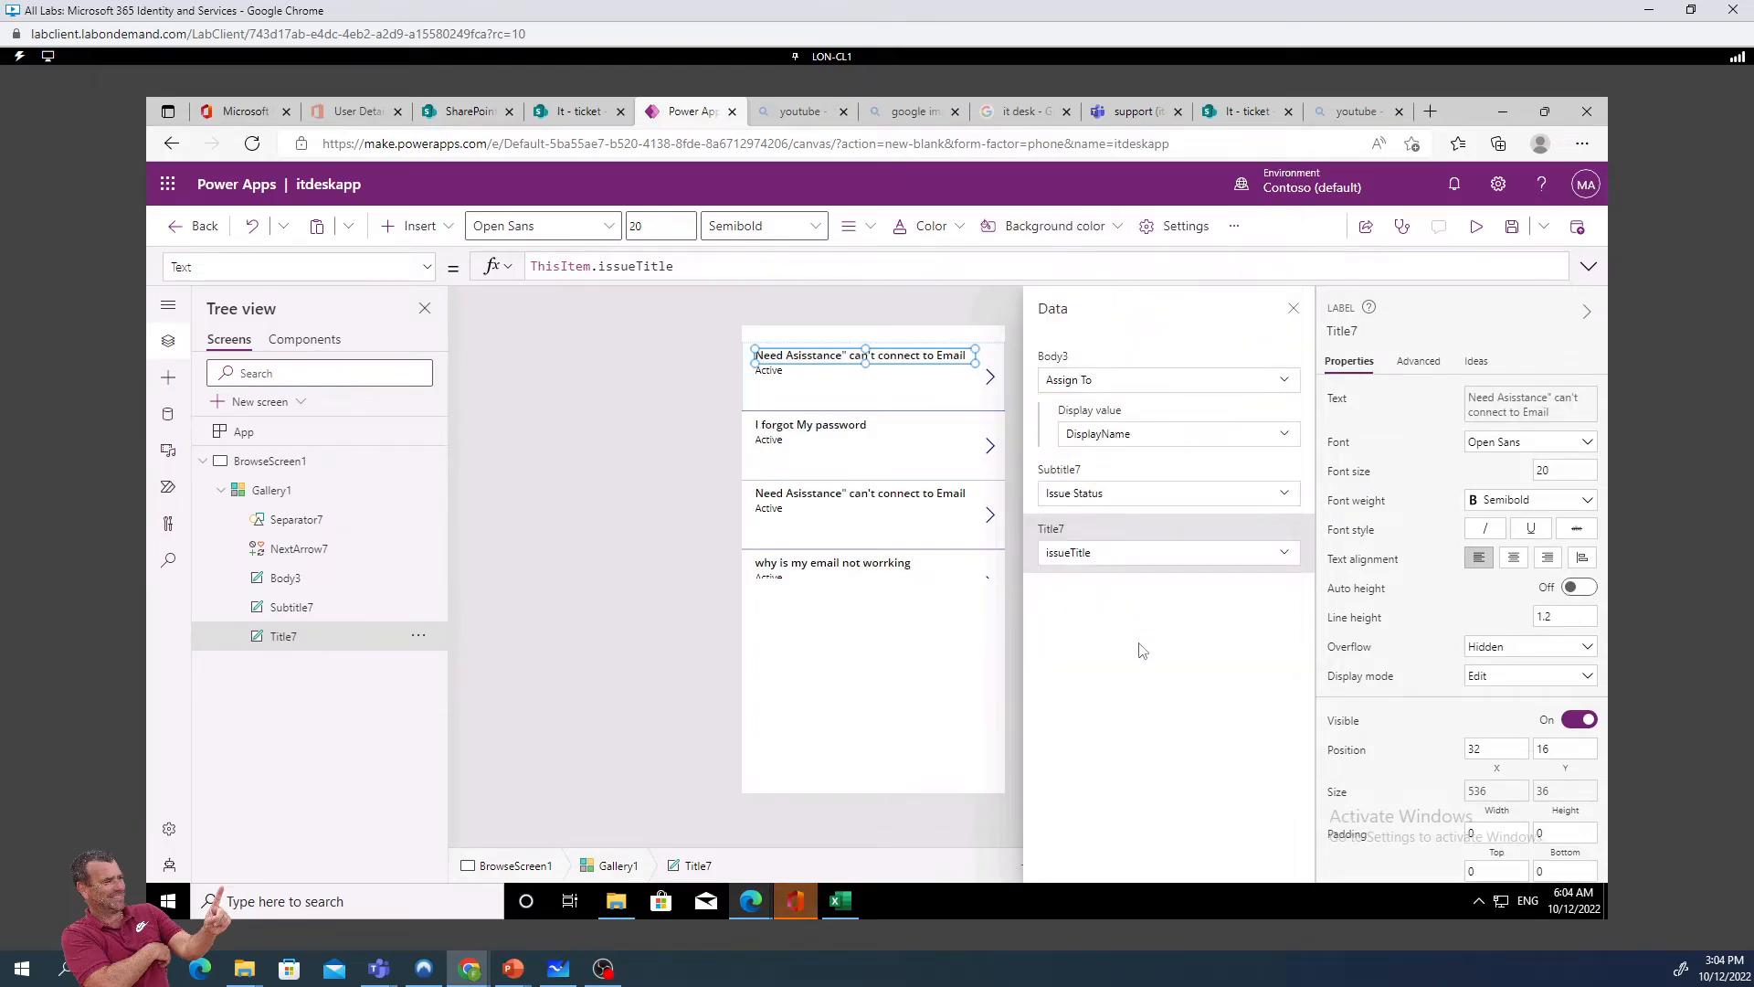
pyautogui.click(1295, 307)
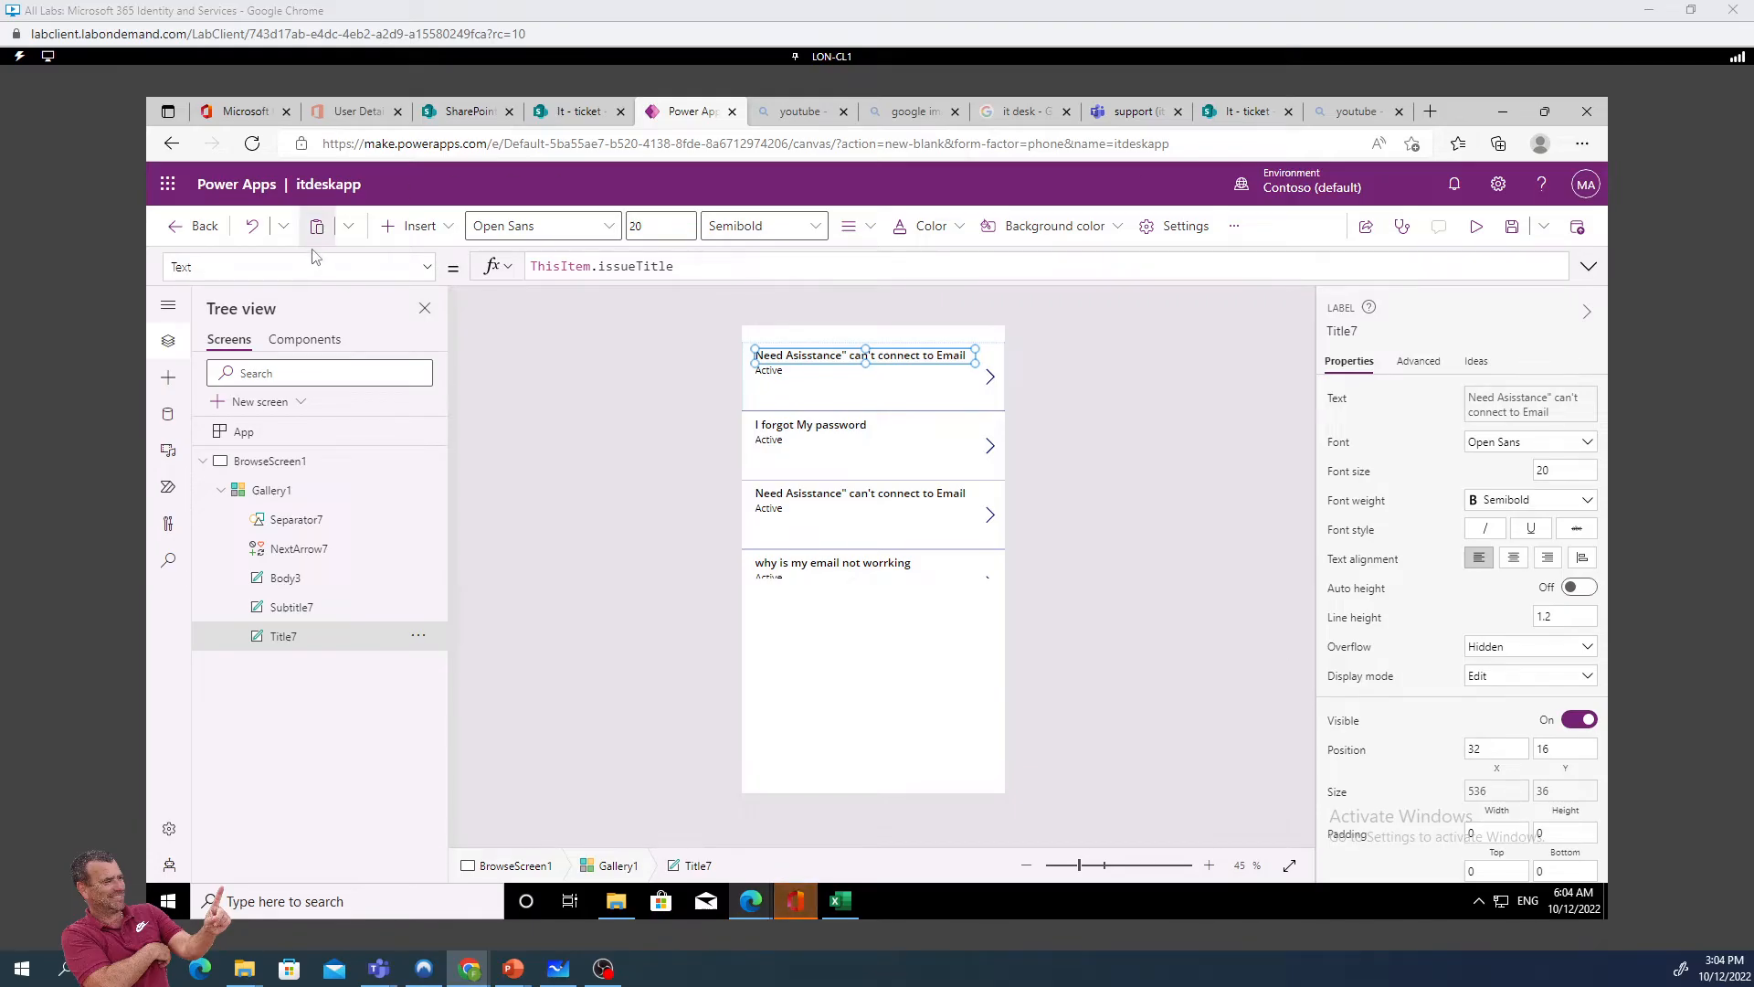
pyautogui.click(1514, 228)
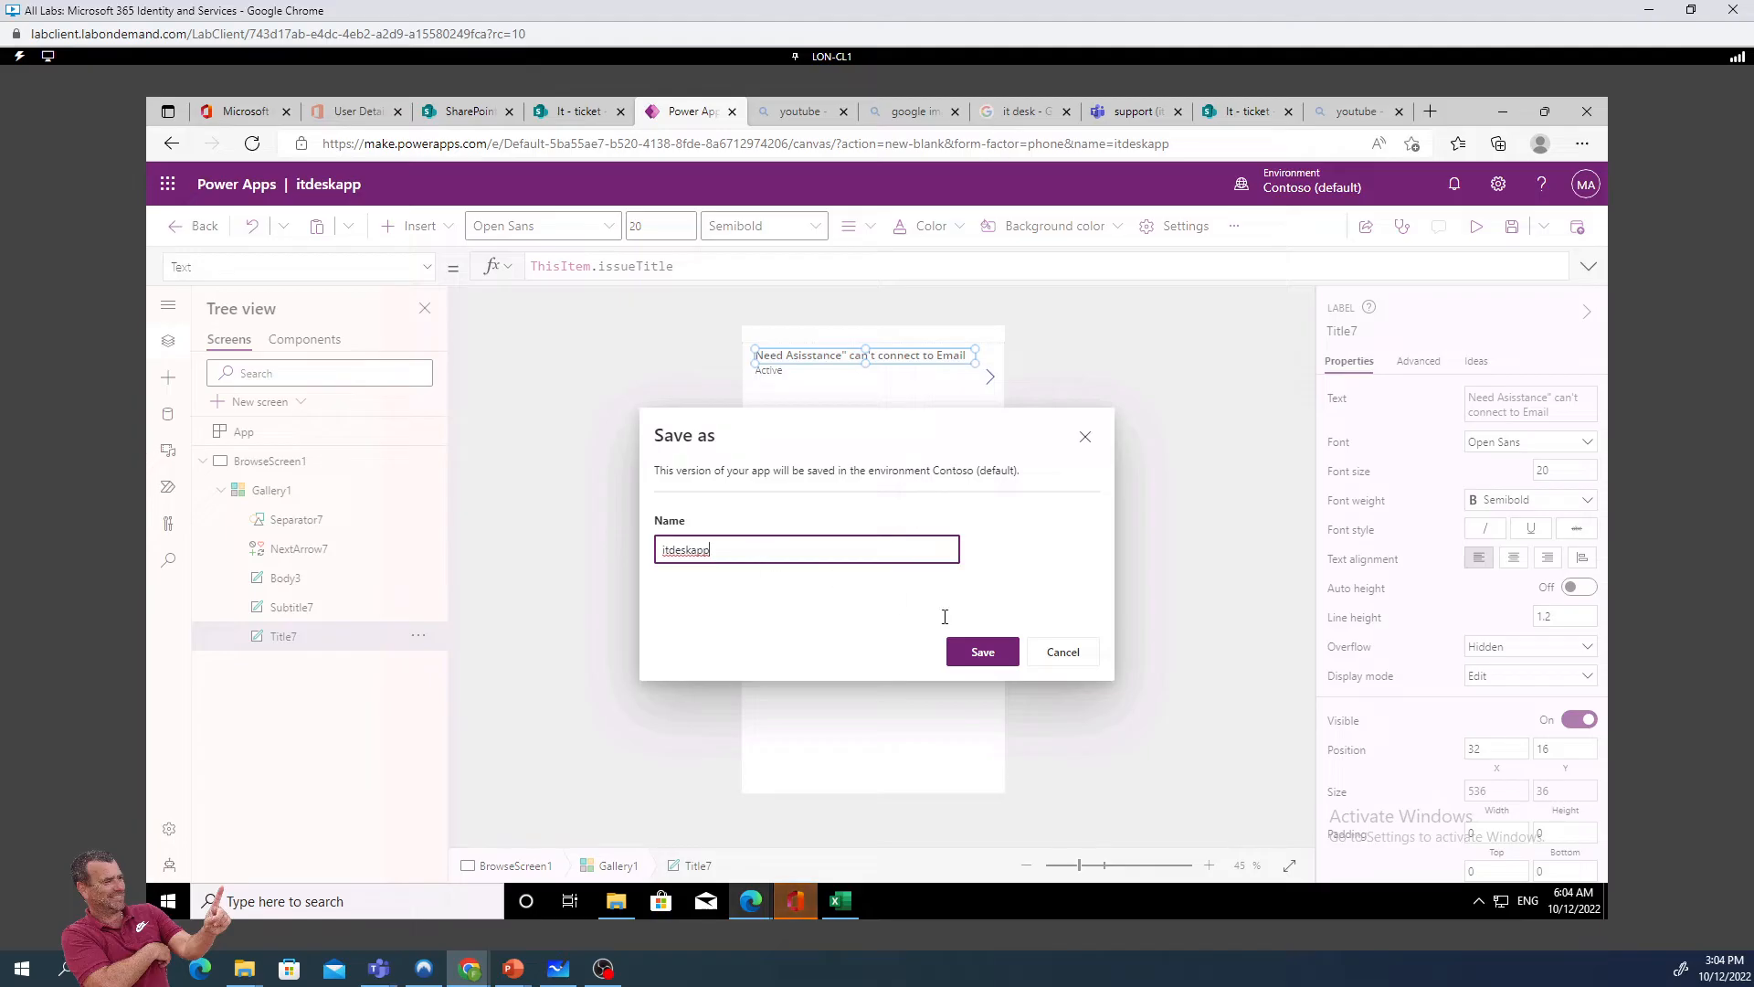
pyautogui.click(983, 653)
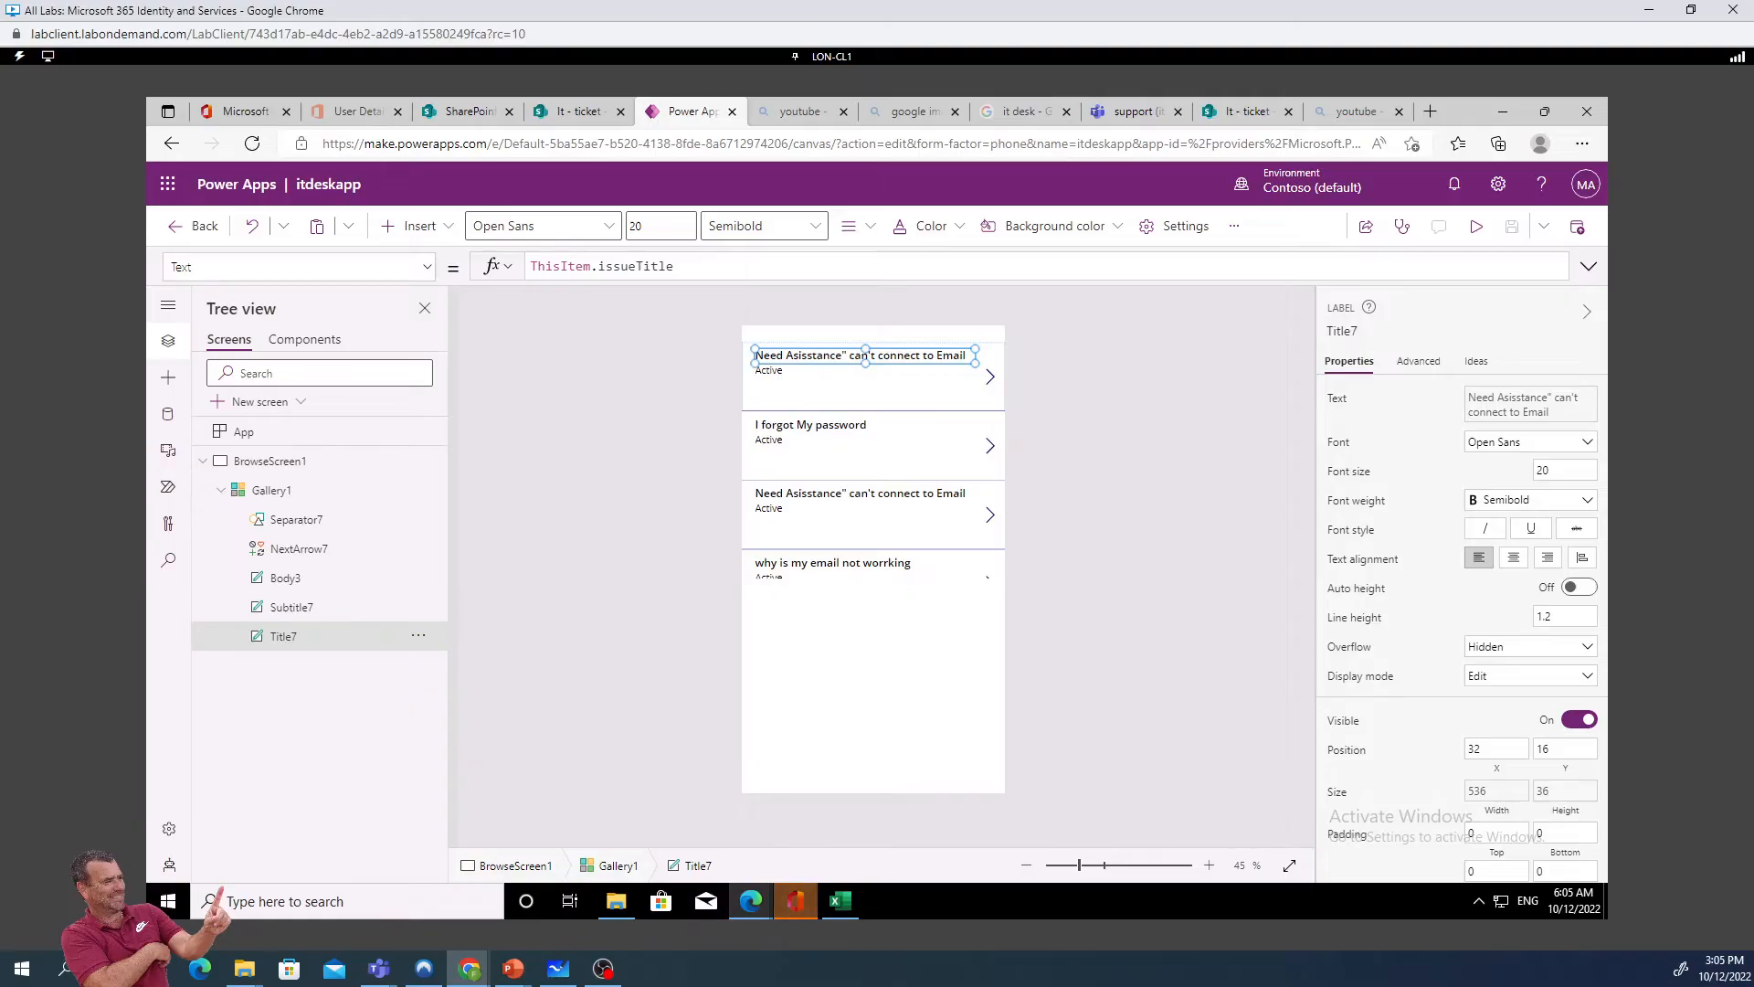
# Add a blank screen and rename it DetailScreen1
pyautogui.click(300, 408)
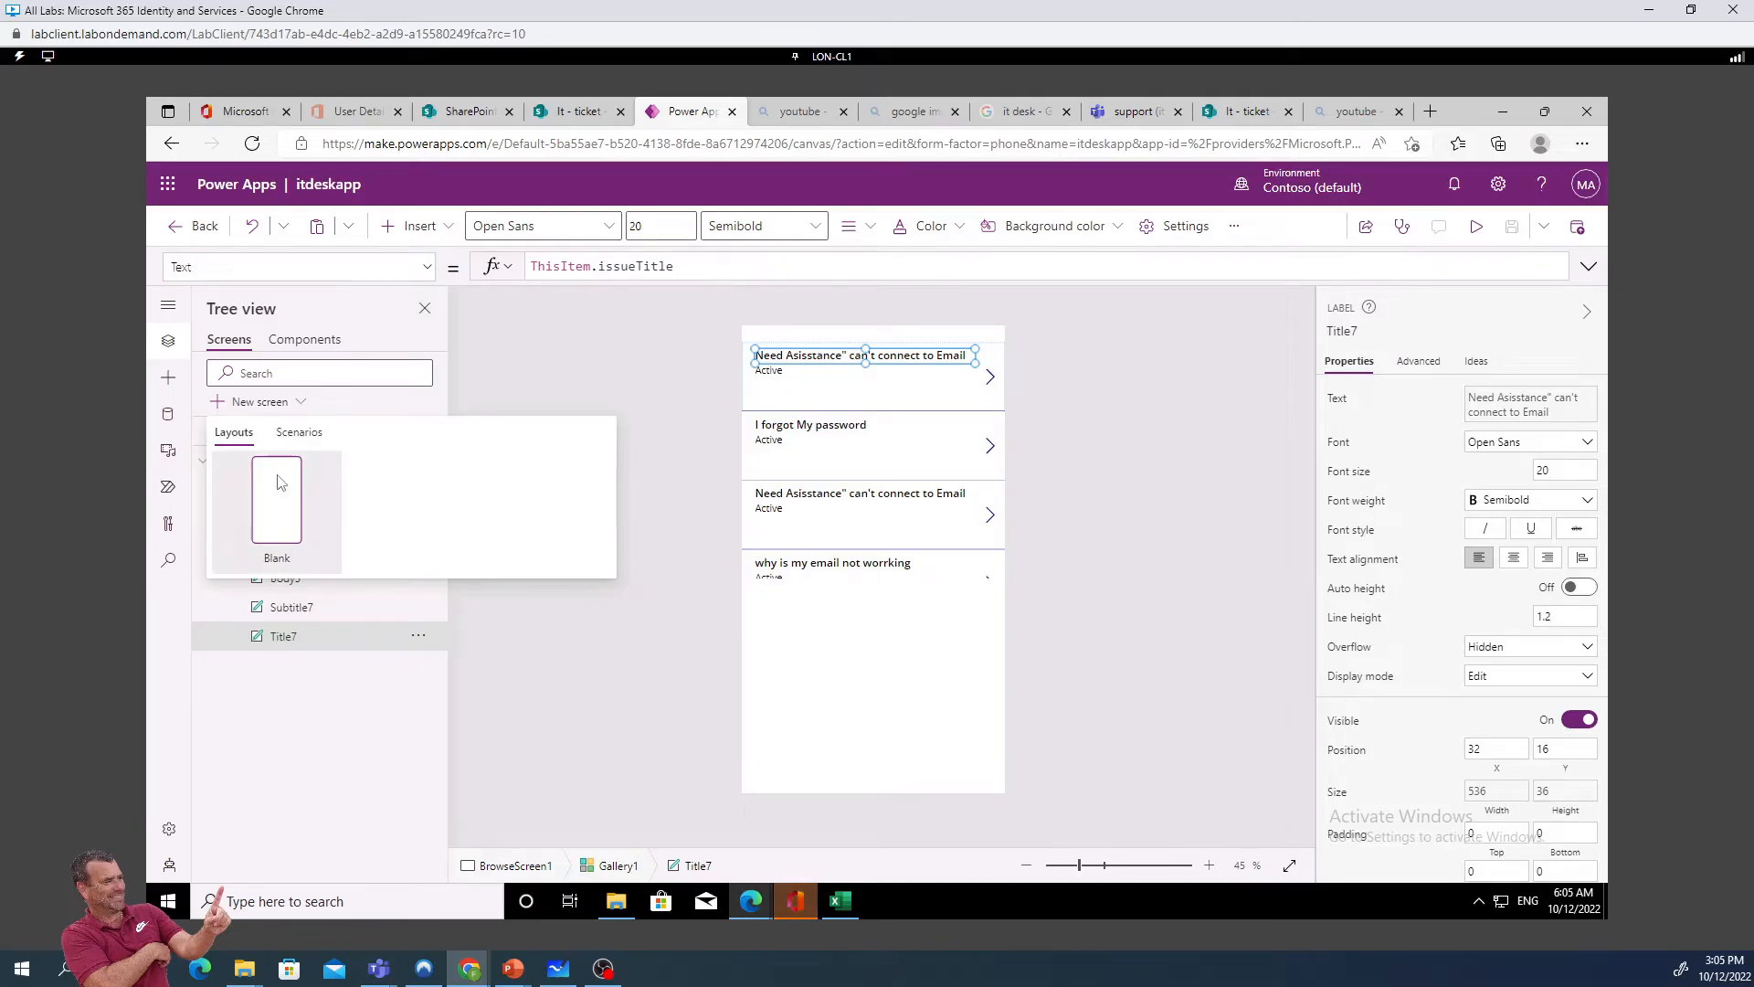
pyautogui.click(283, 498)
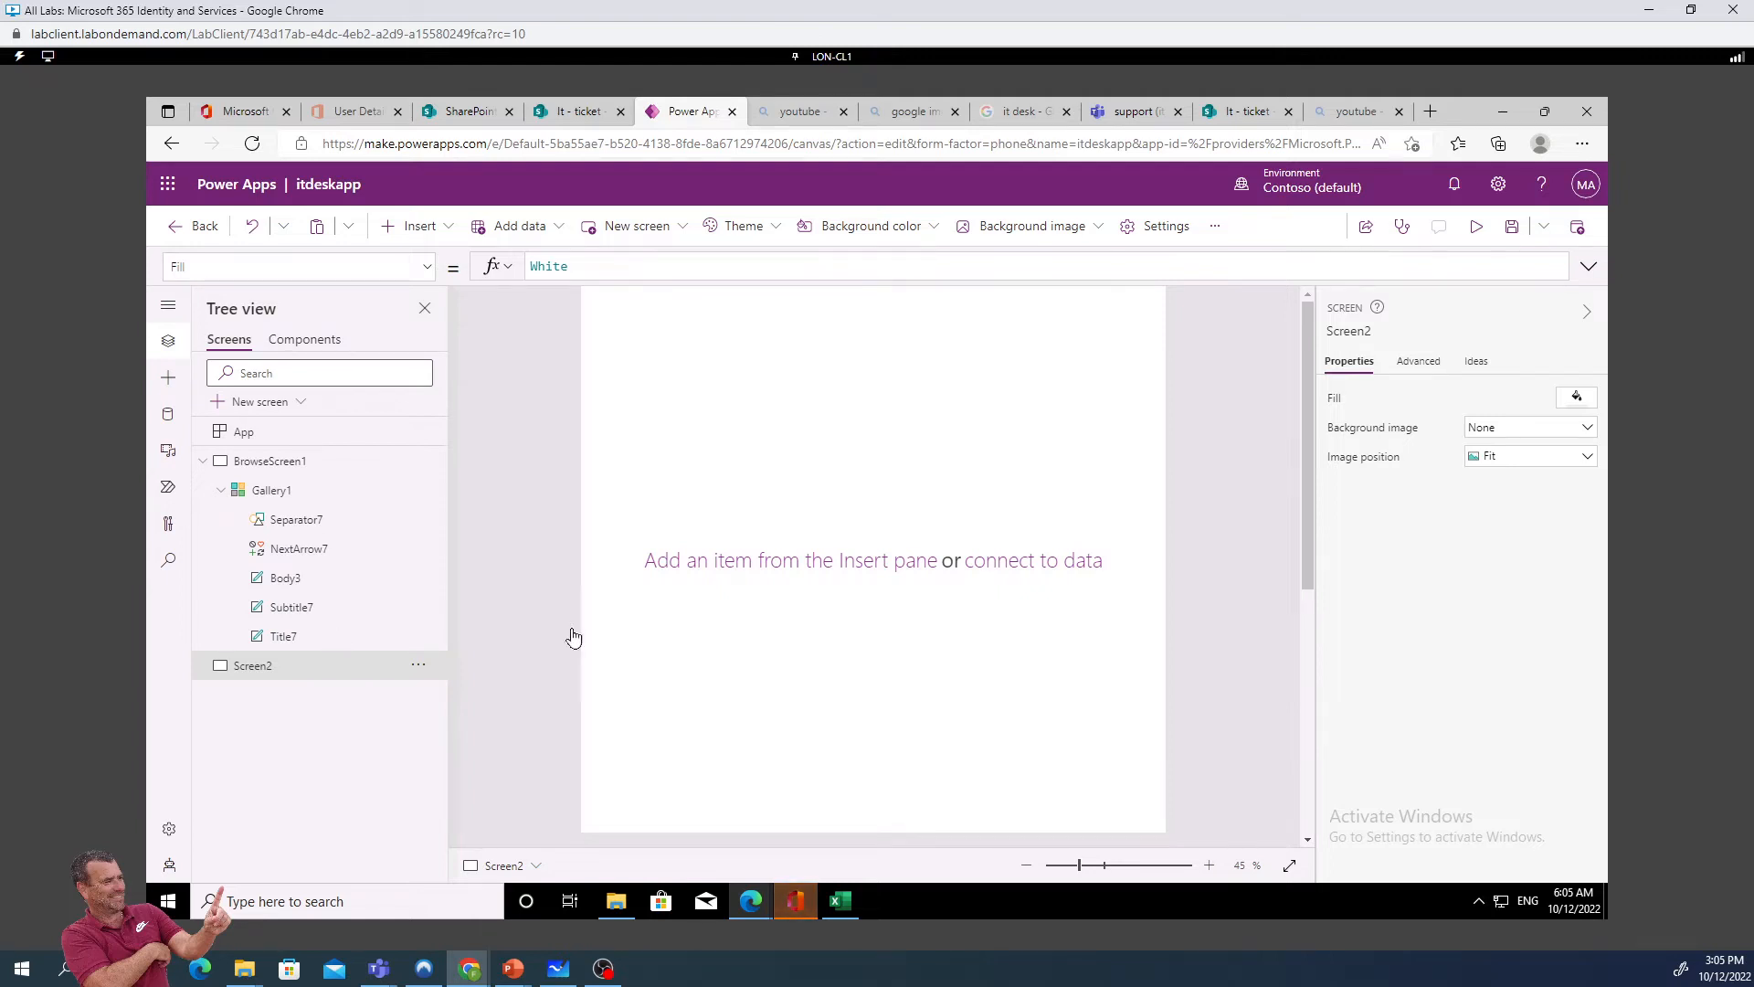
pyautogui.click(418, 665)
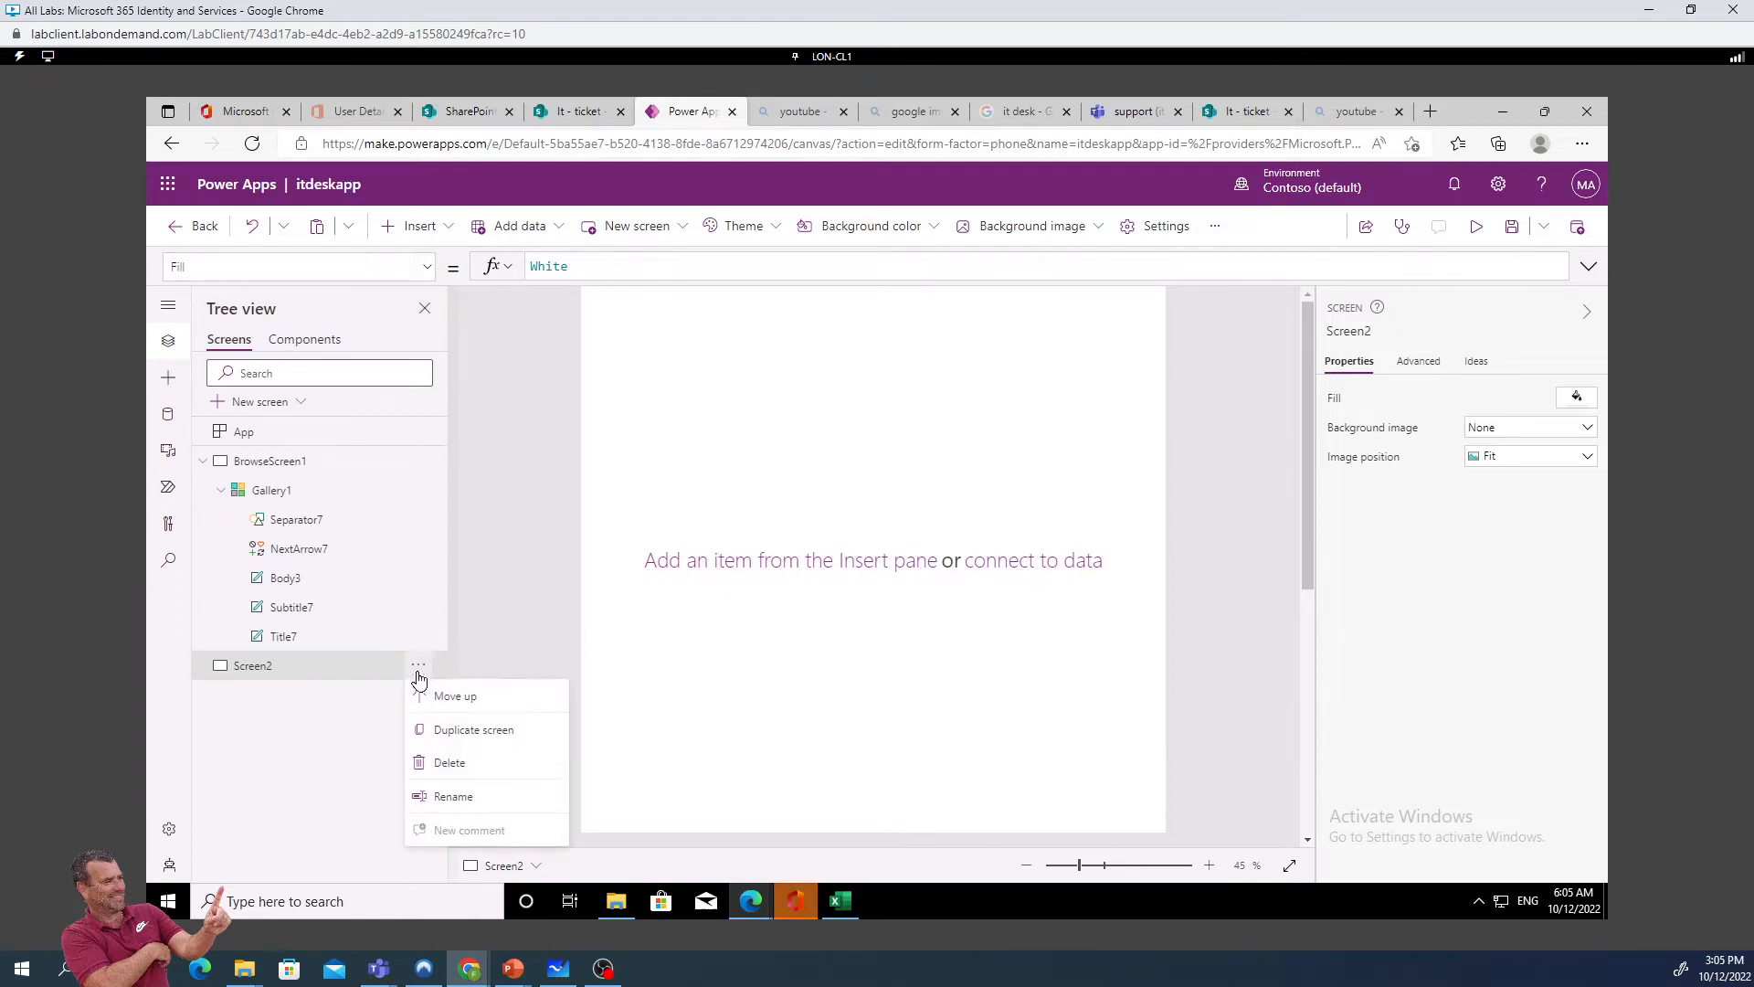
pyautogui.click(452, 795)
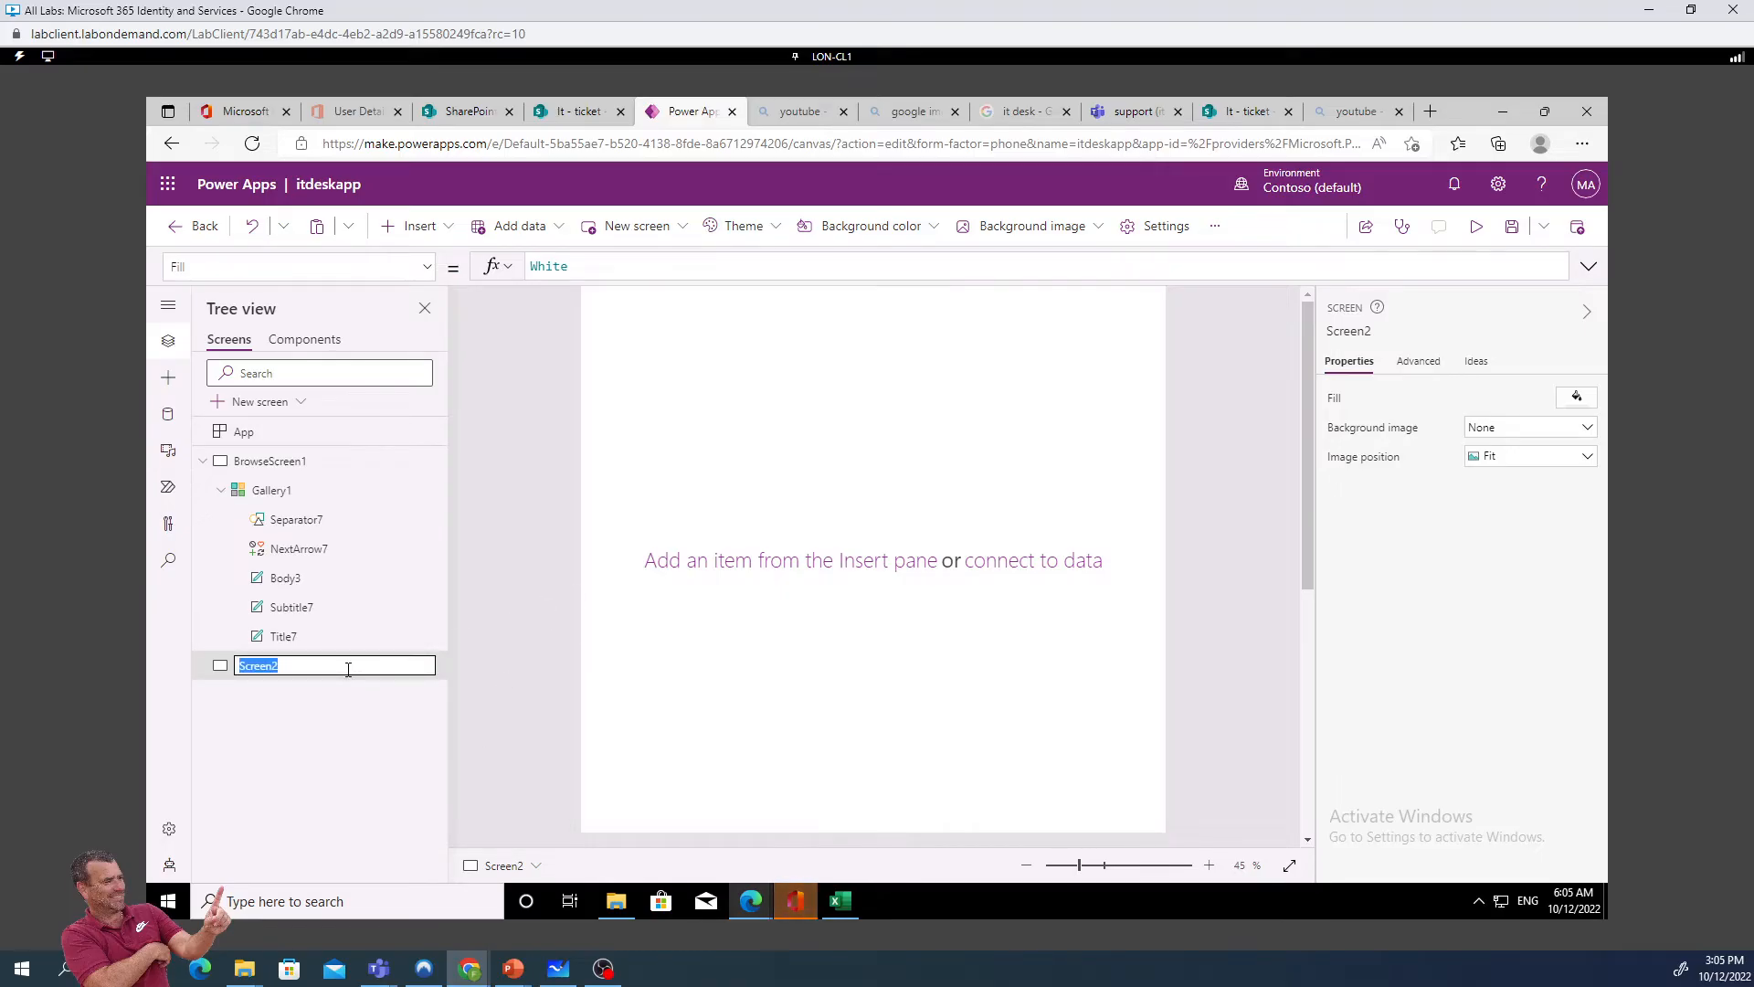
pyautogui.write('DetailScreen1')
pyautogui.press('Return')
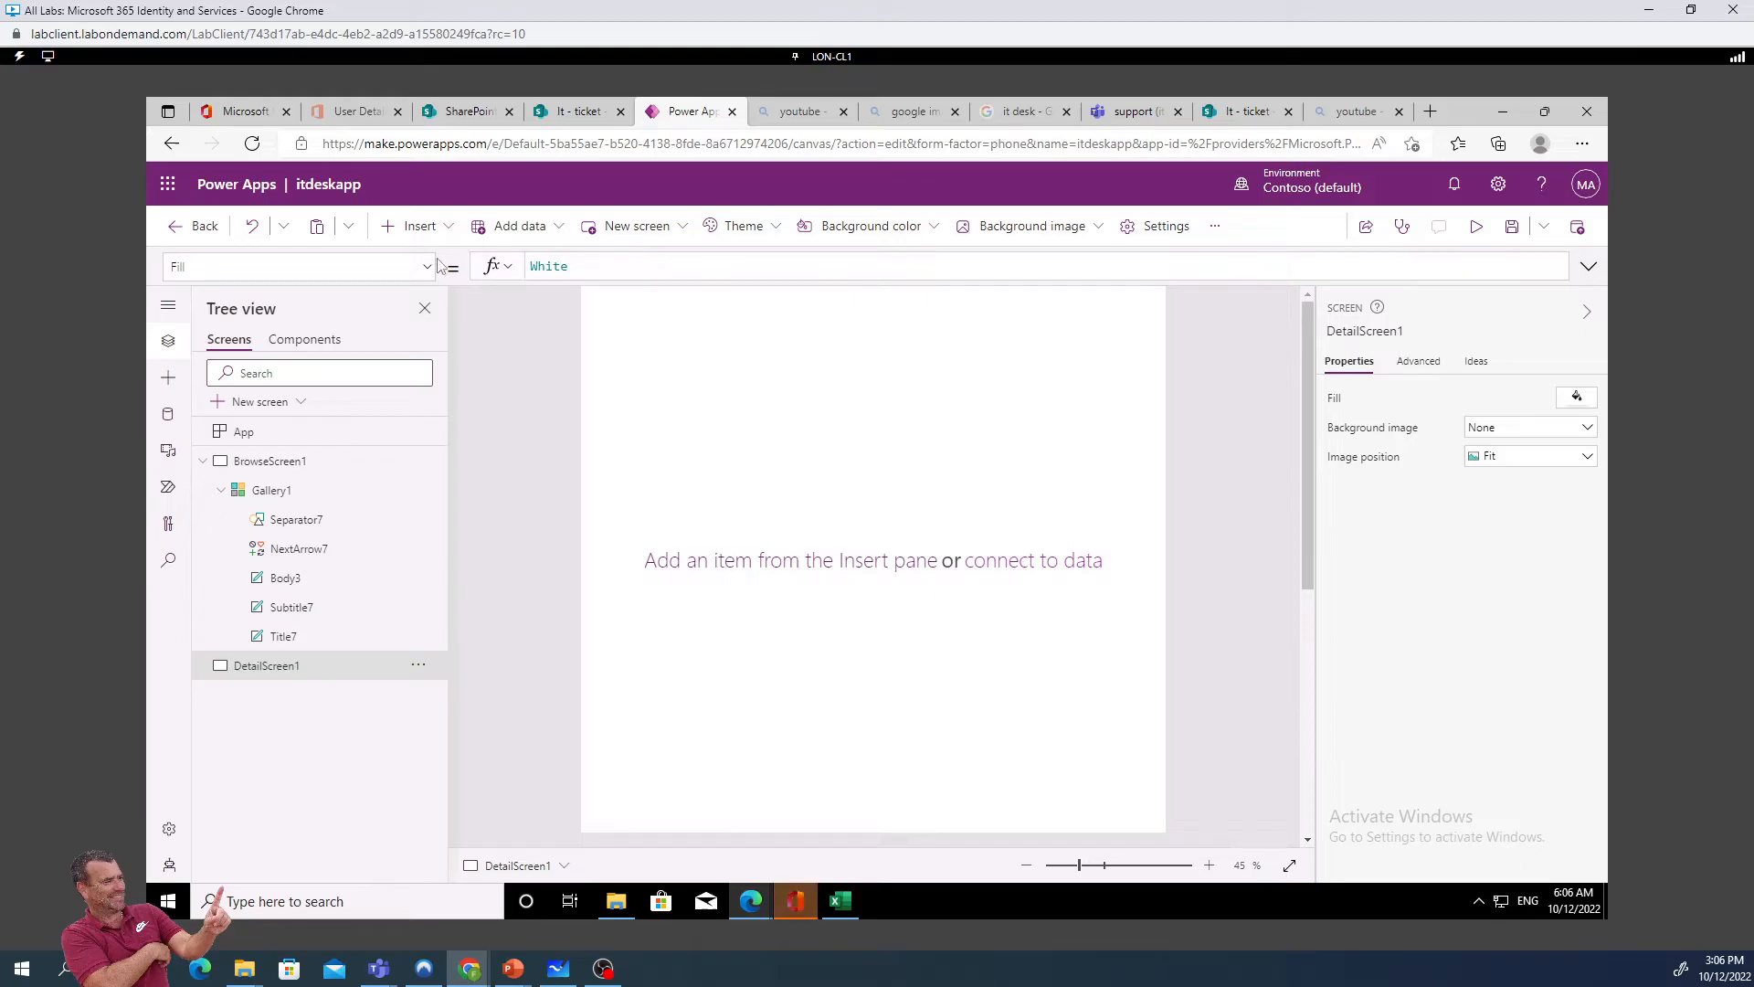
# Insert a display form on DetailScreen1
pyautogui.click(454, 237)
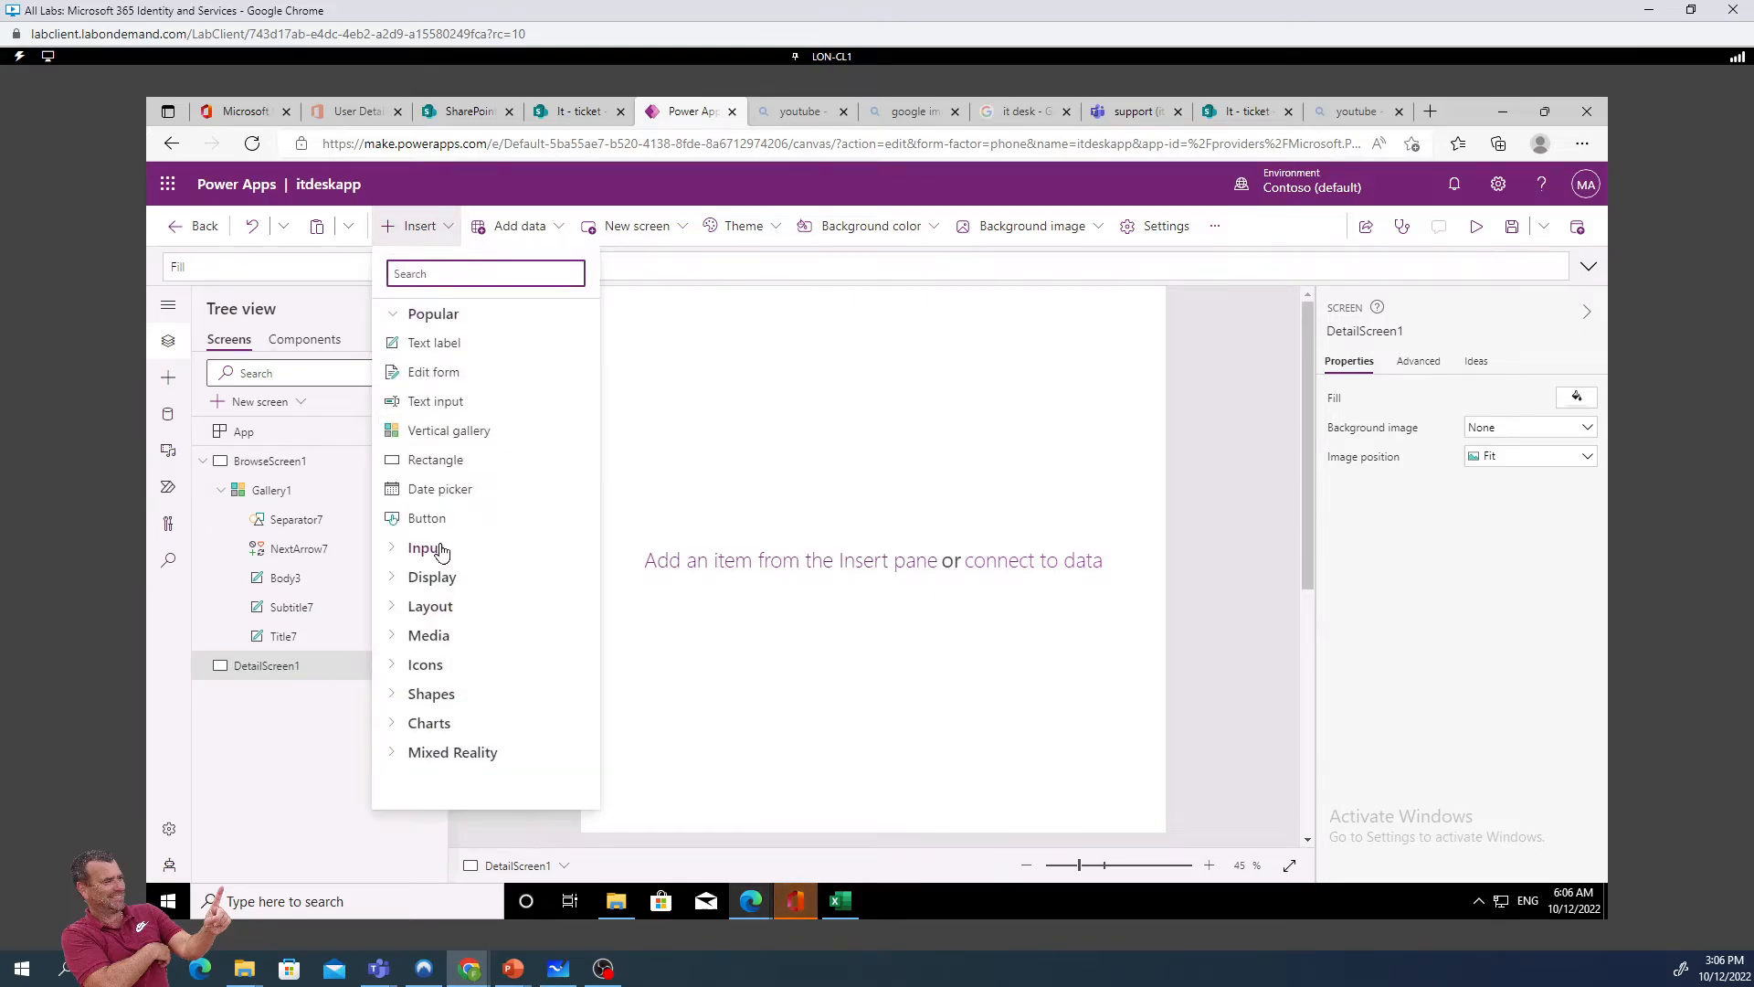
pyautogui.click(393, 552)
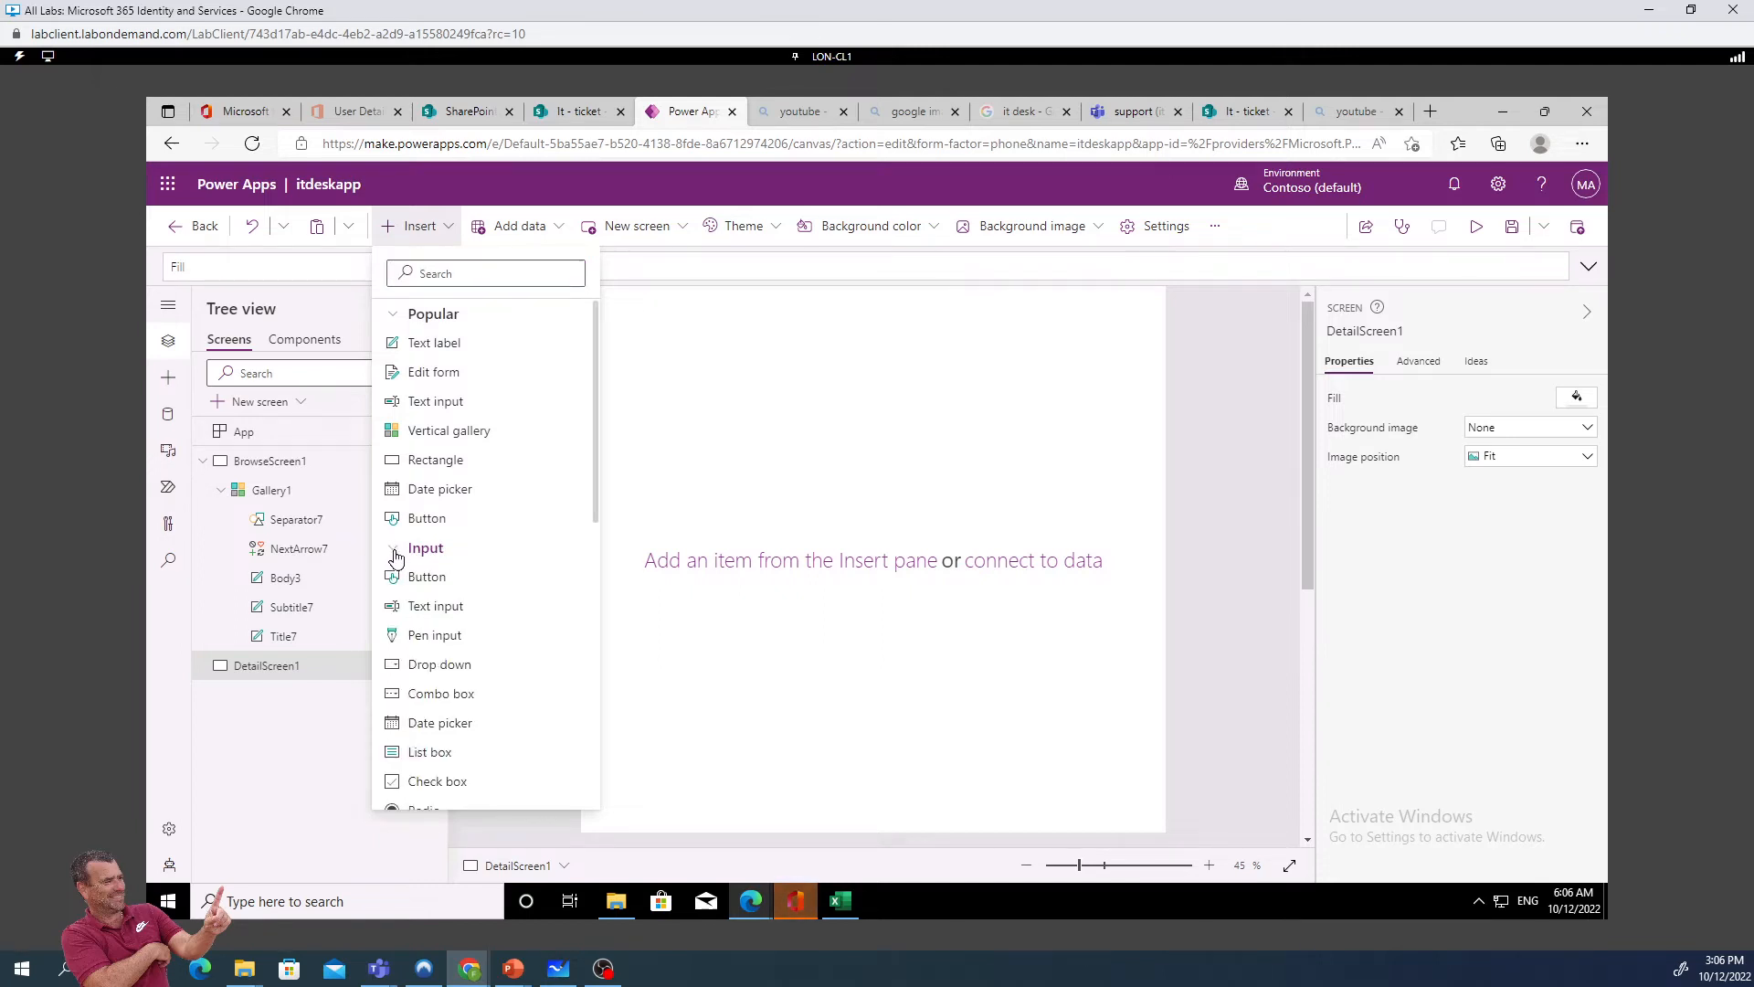
pyautogui.click(446, 274)
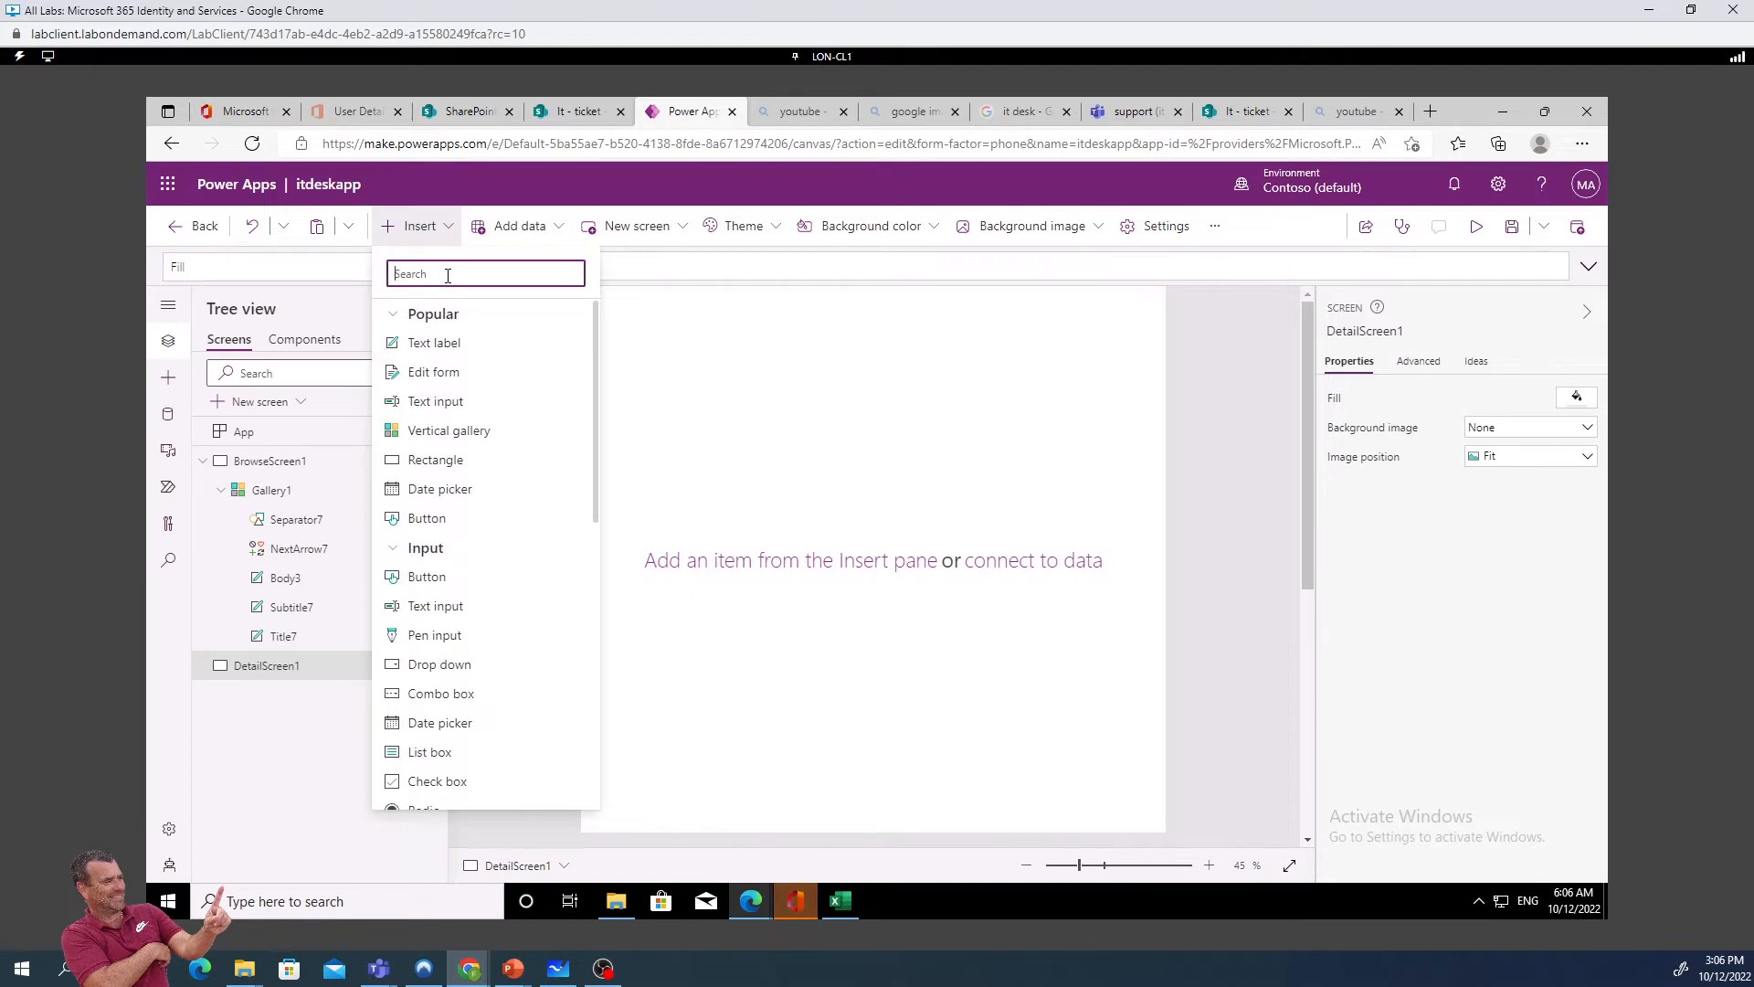
pyautogui.write('display')
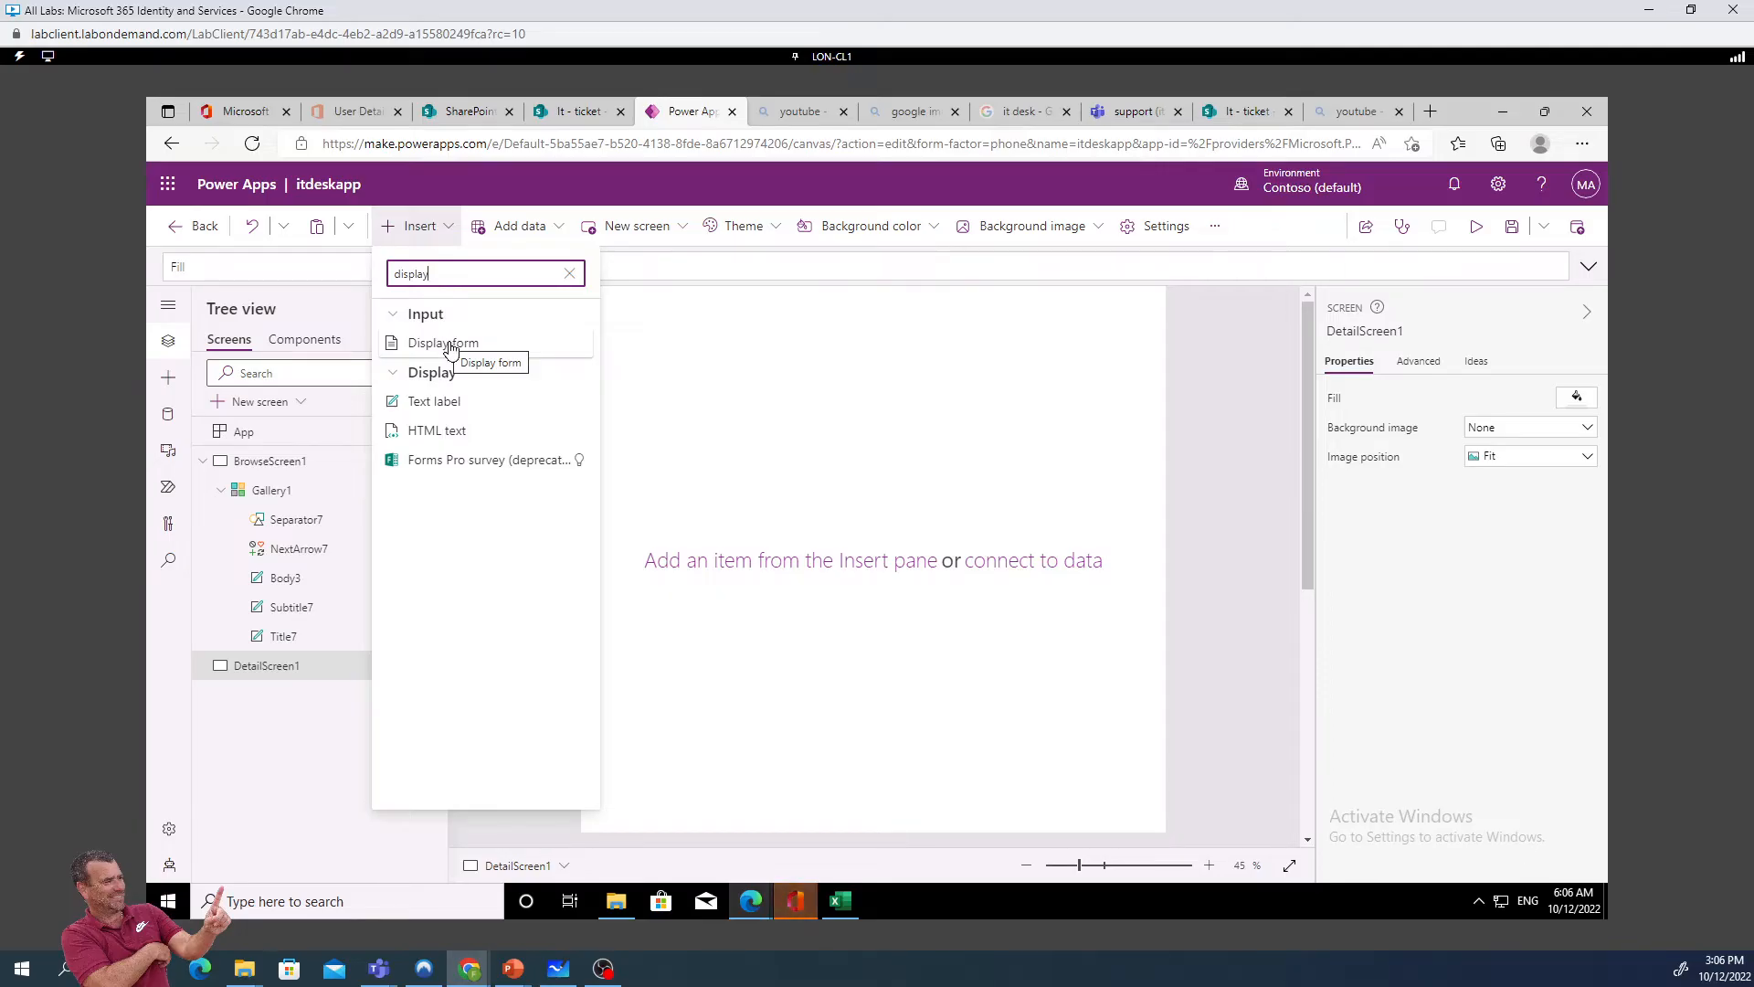
pyautogui.click(450, 344)
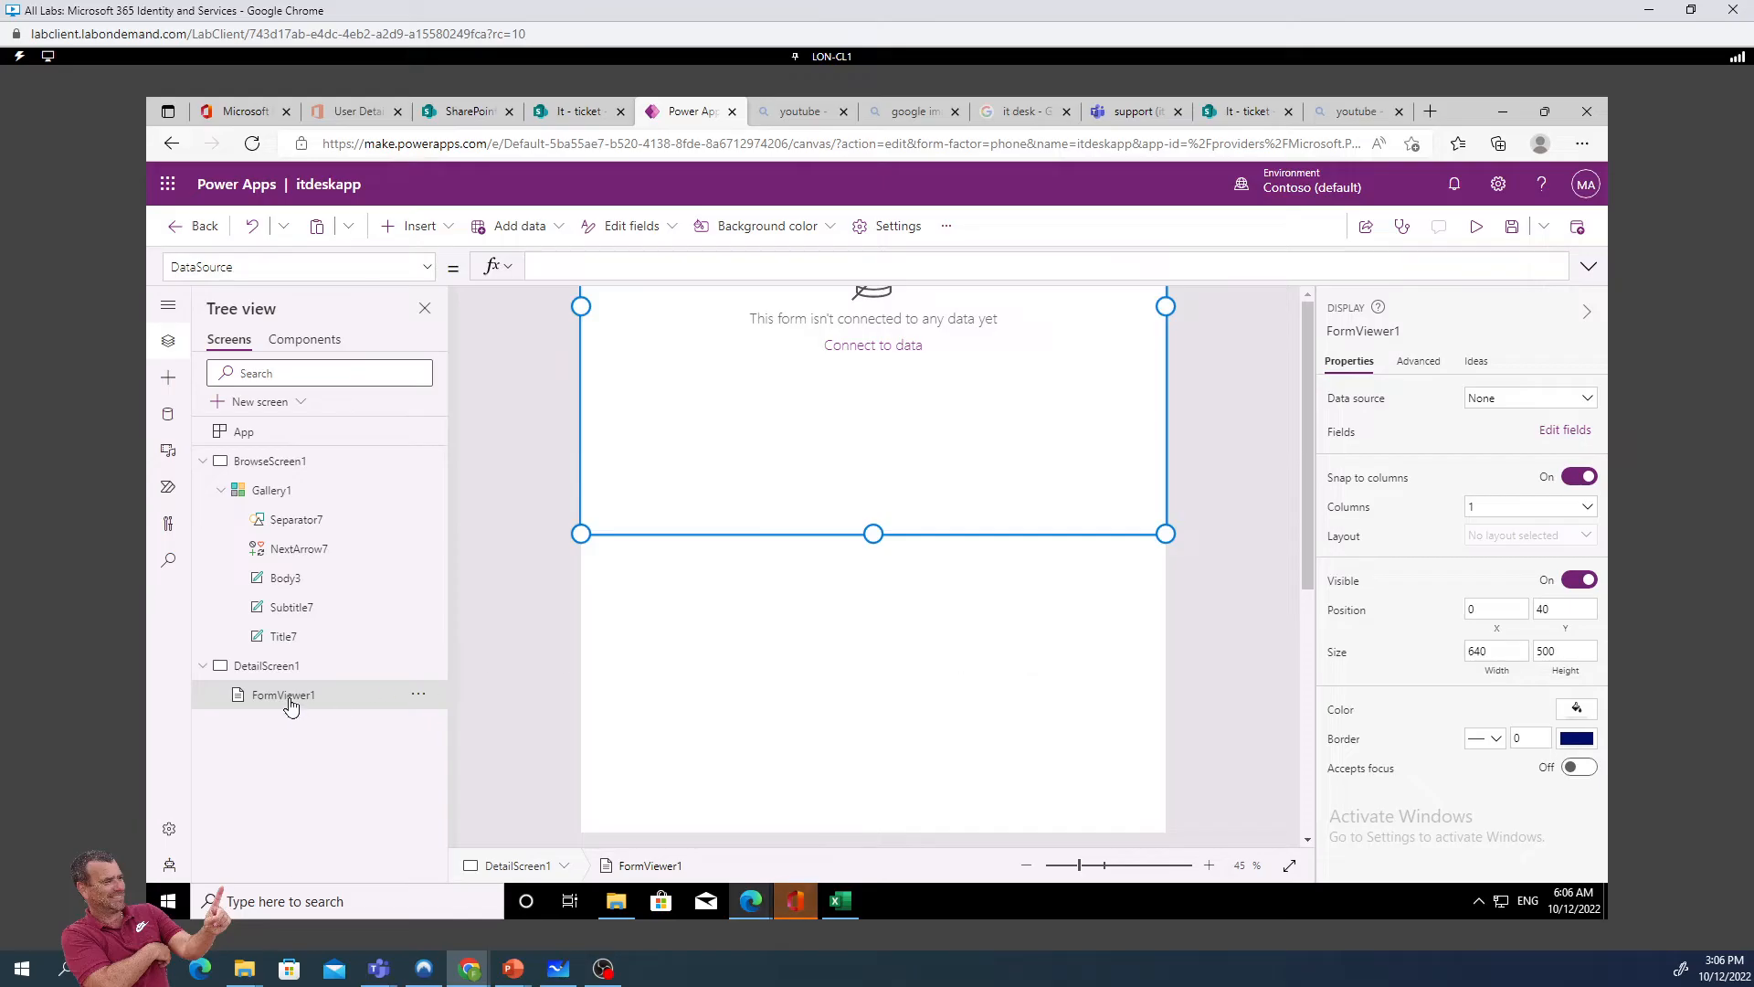
# Look through the advanced properties of DetailScreen1 and delete the screen
pyautogui.click(283, 669)
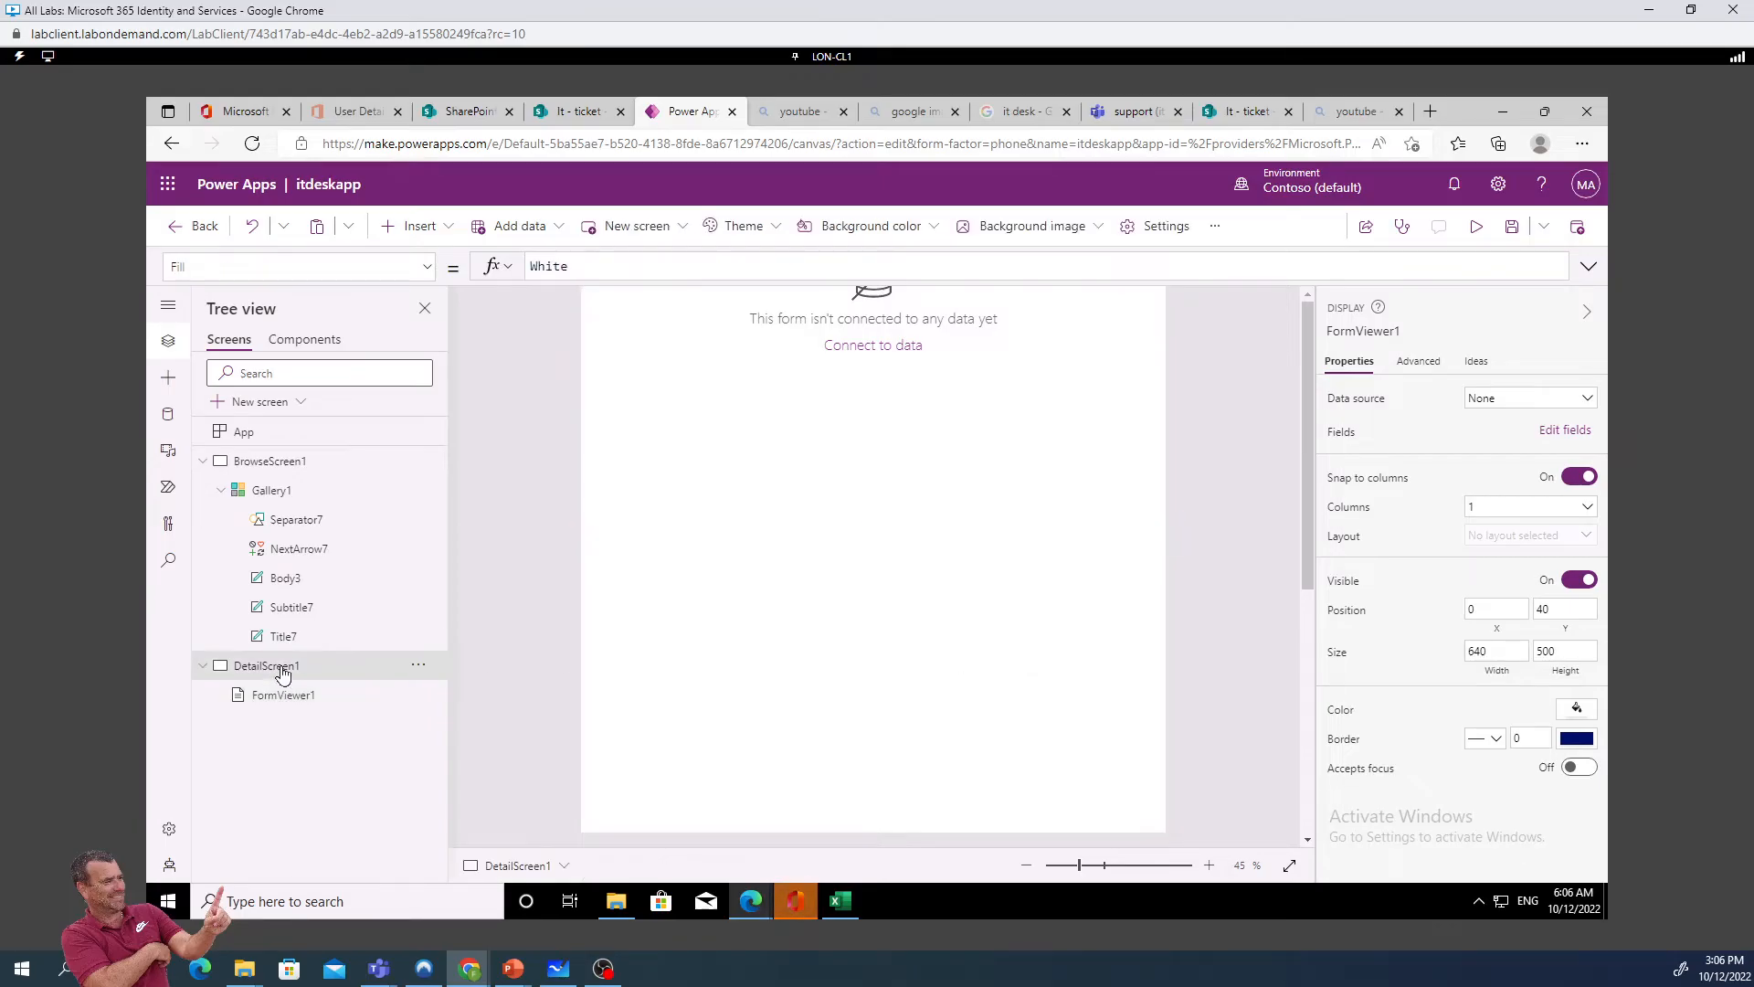
pyautogui.click(419, 665)
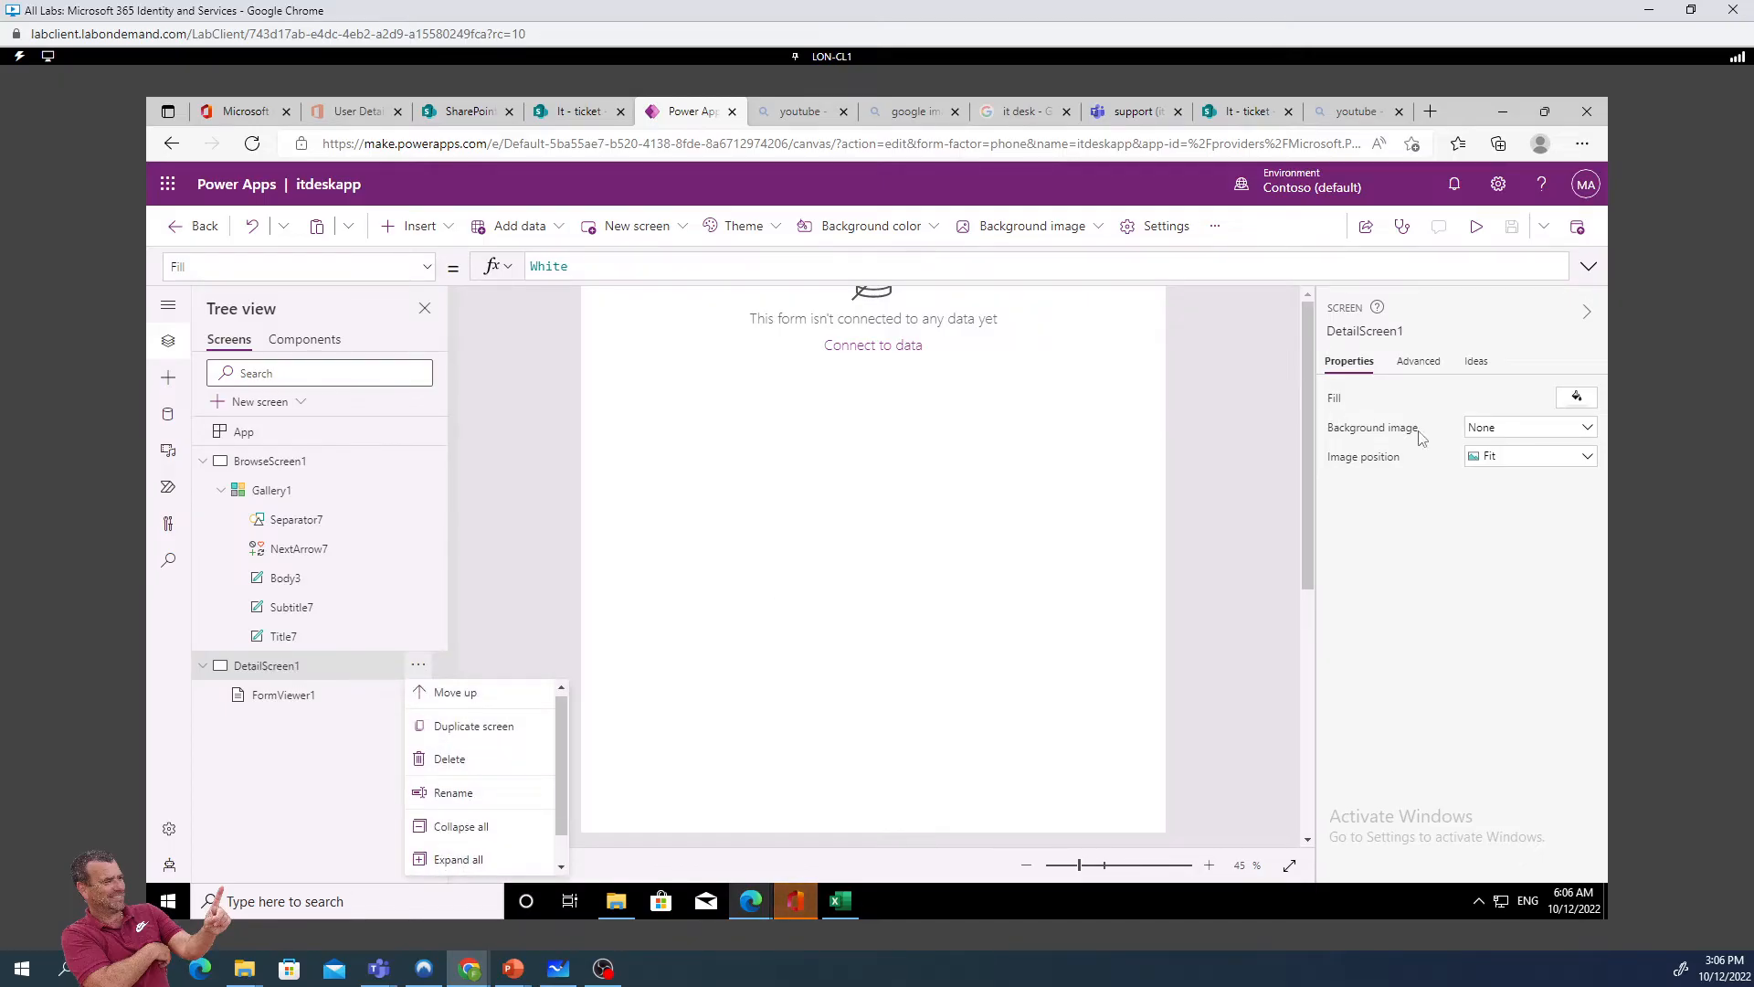
pyautogui.click(1419, 362)
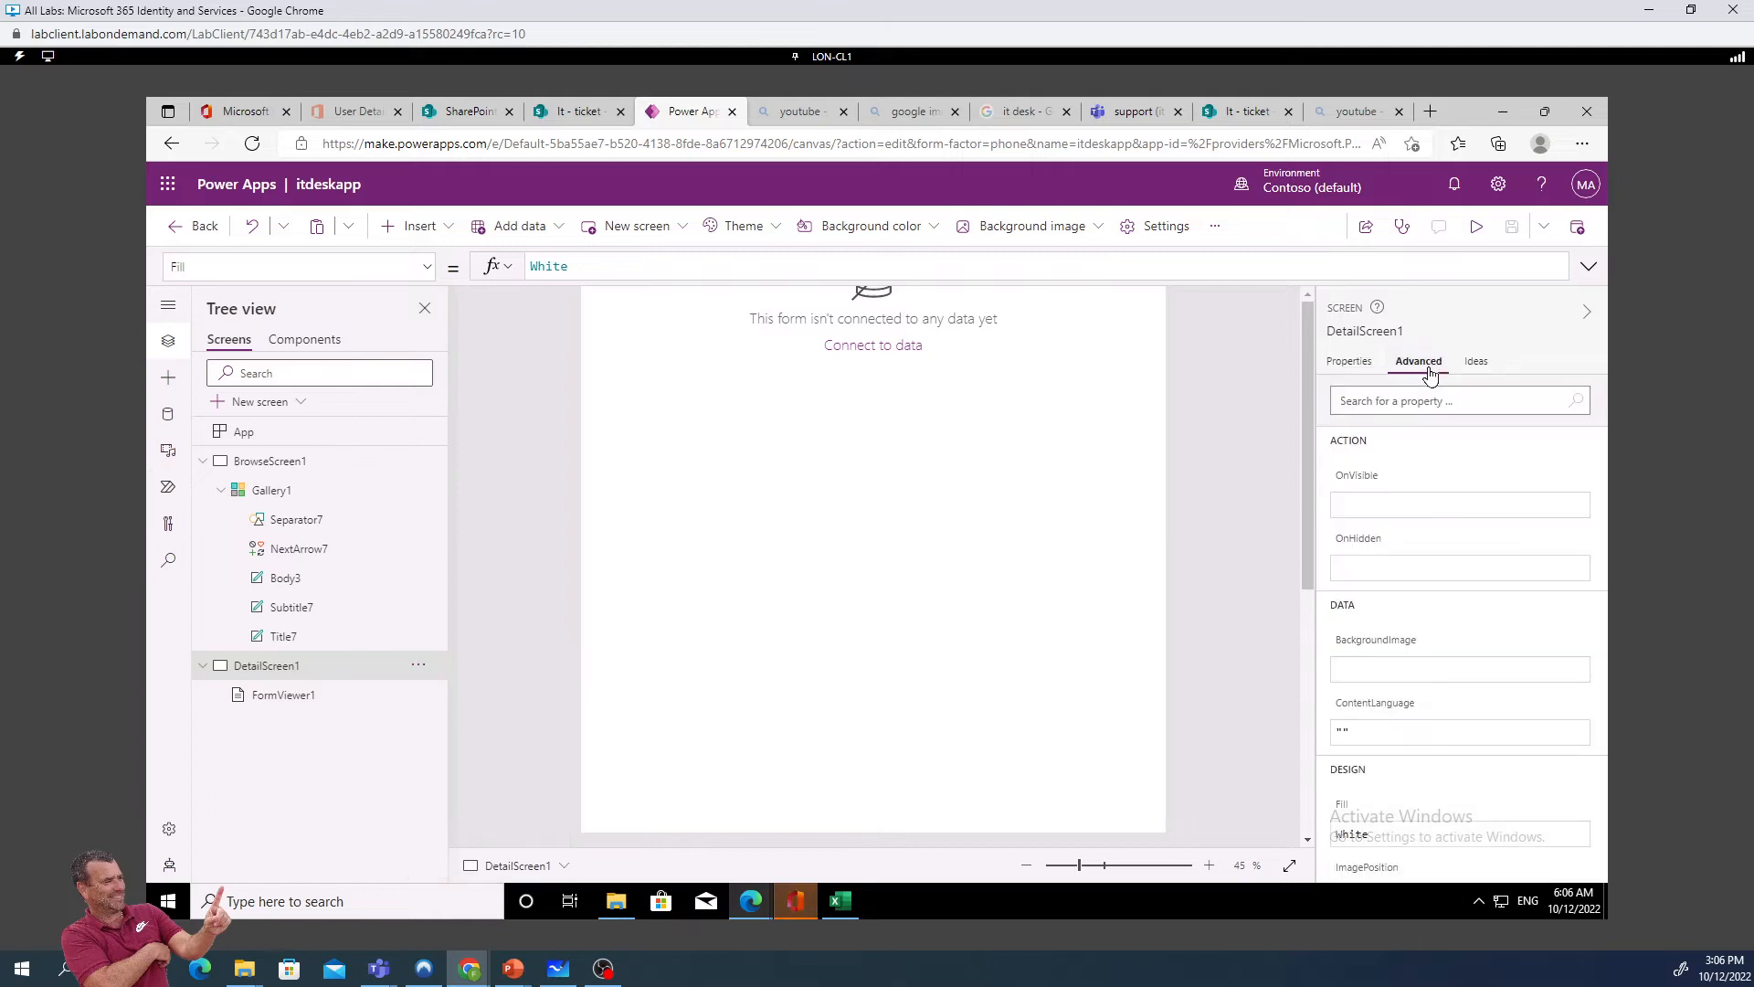
pyautogui.scroll(-4, 1385, 546)
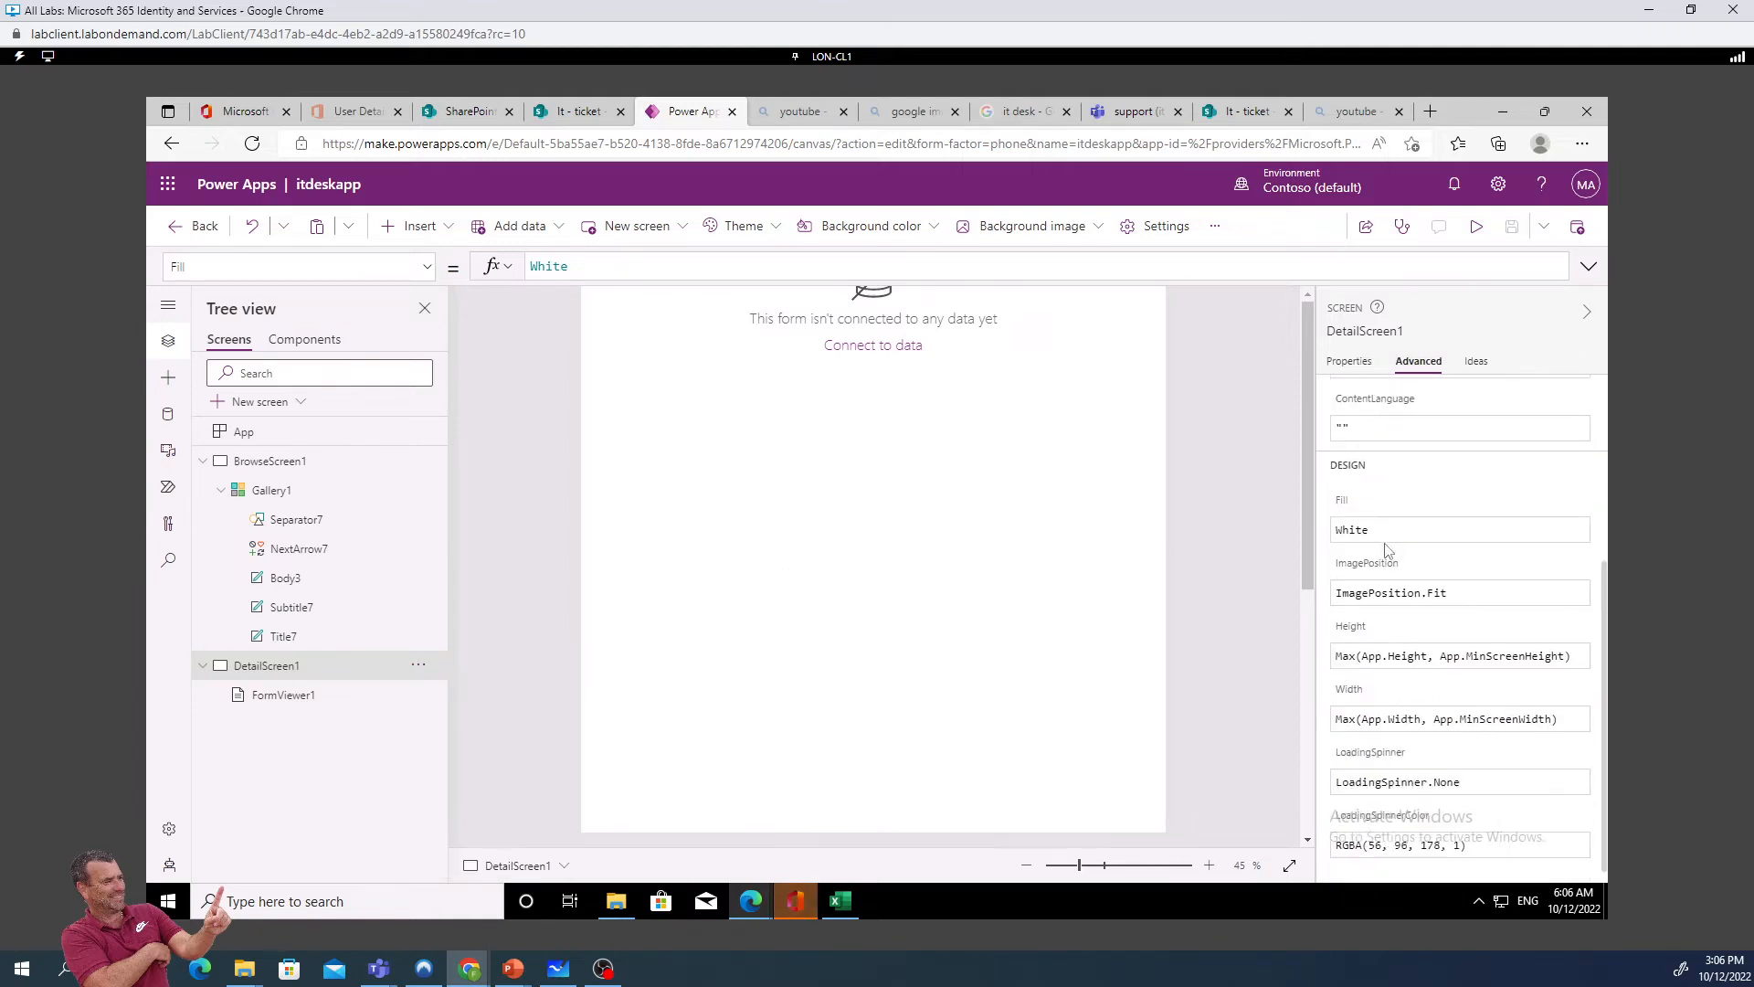
pyautogui.scroll(4, 1387, 554)
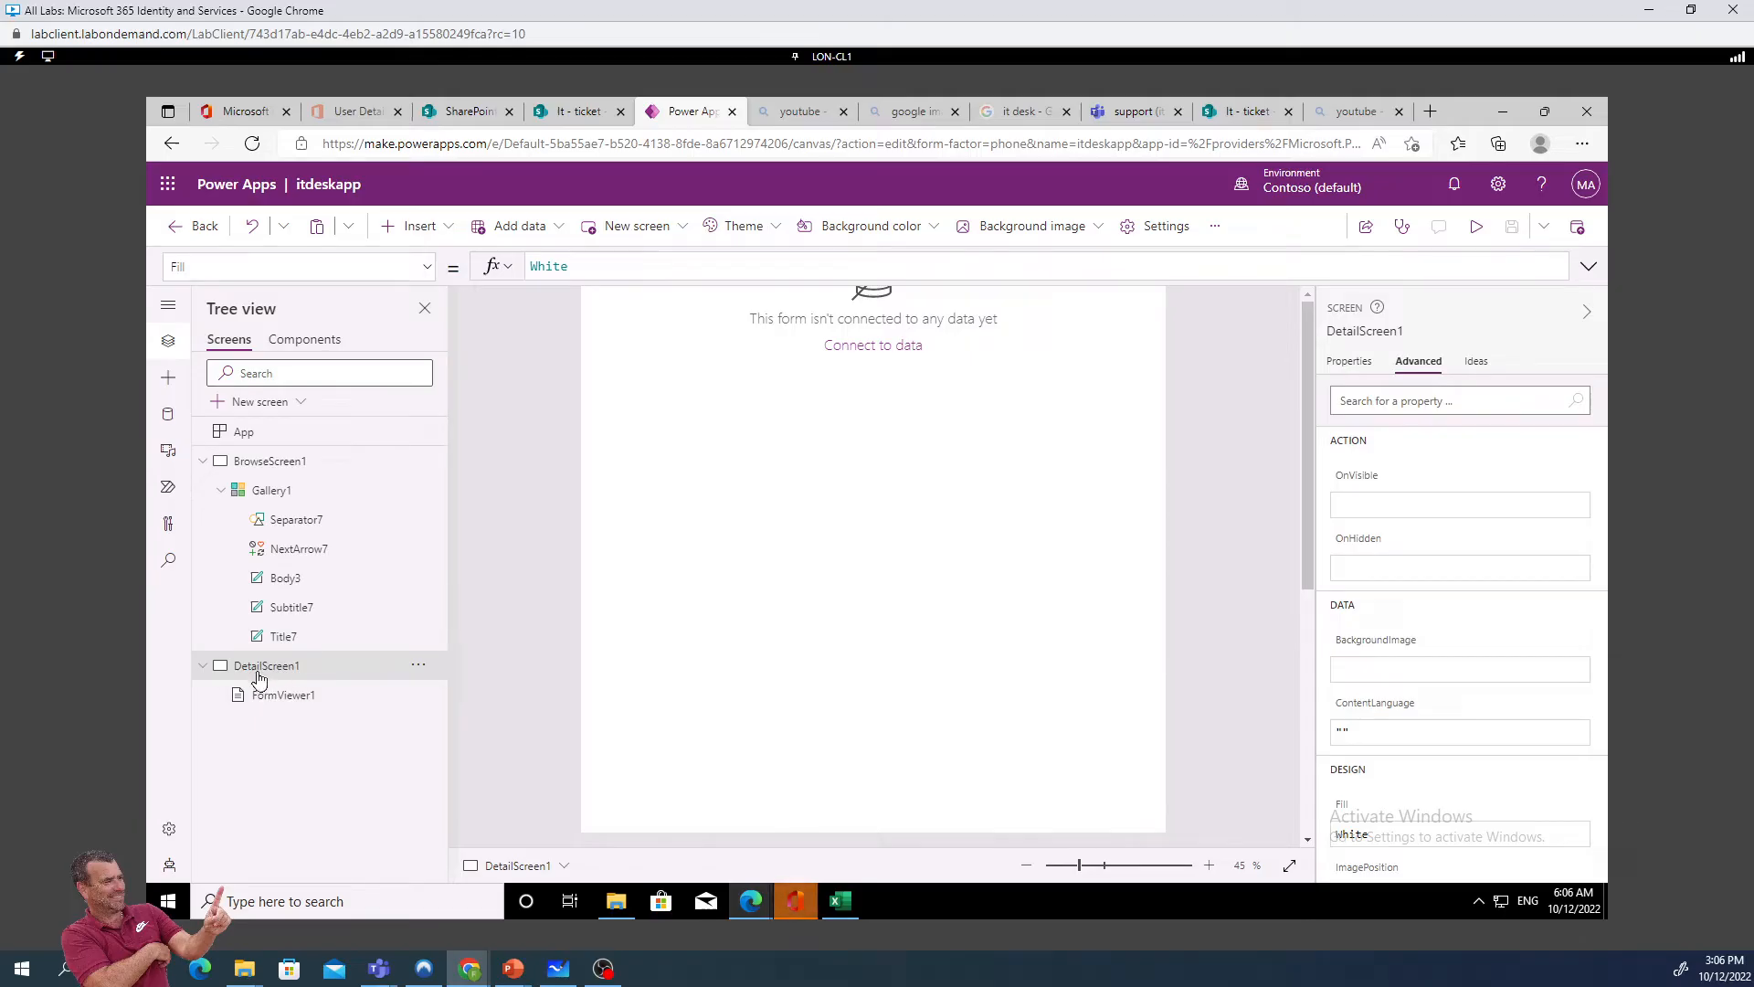
pyautogui.click(418, 665)
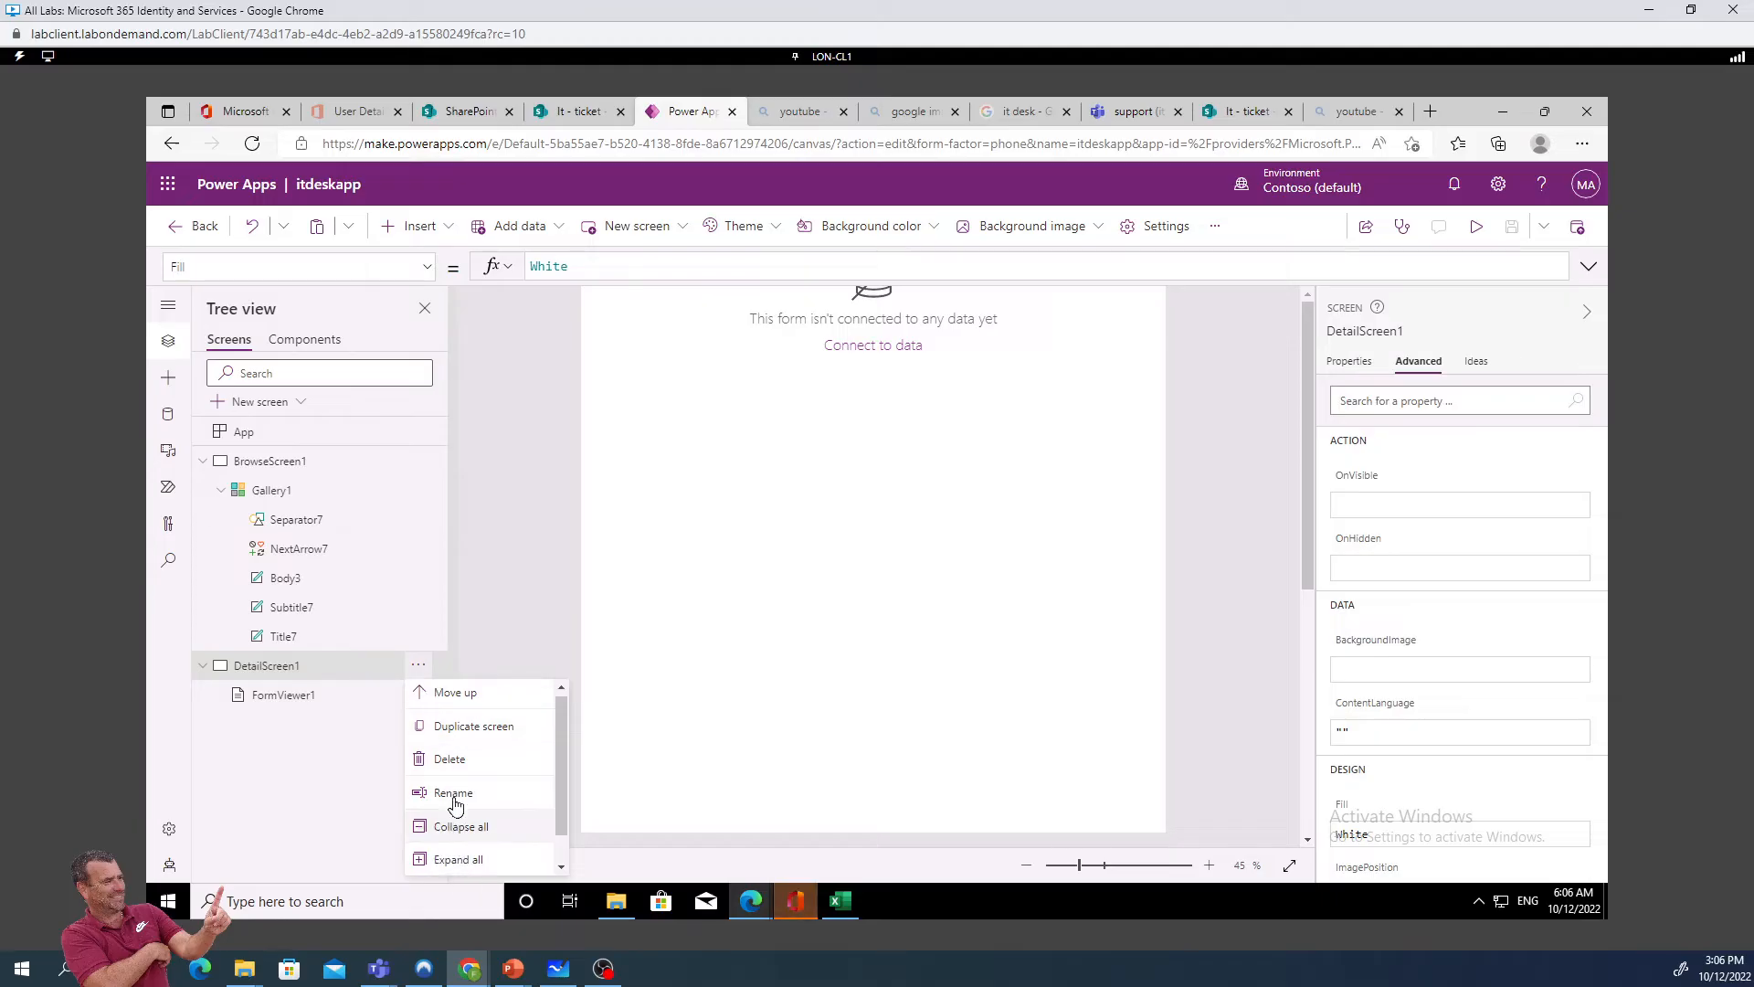
pyautogui.click(452, 763)
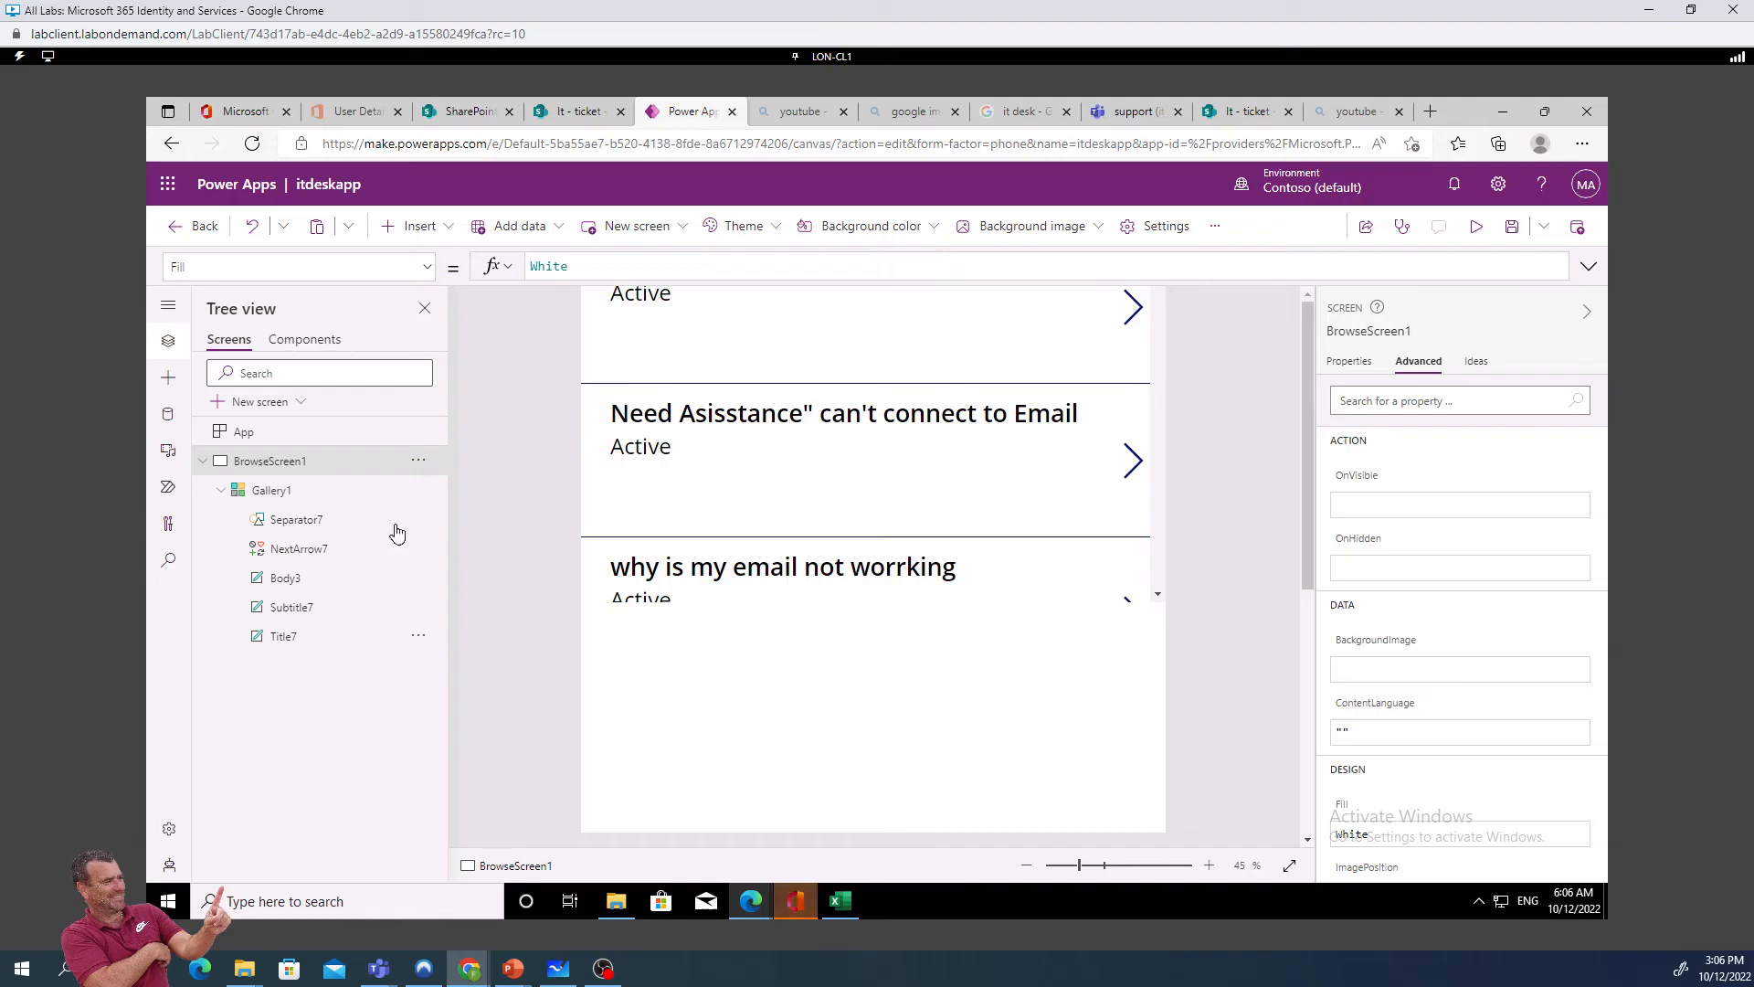
# Add a new blank screen to the app and rename it DetailScreen
pyautogui.click(271, 403)
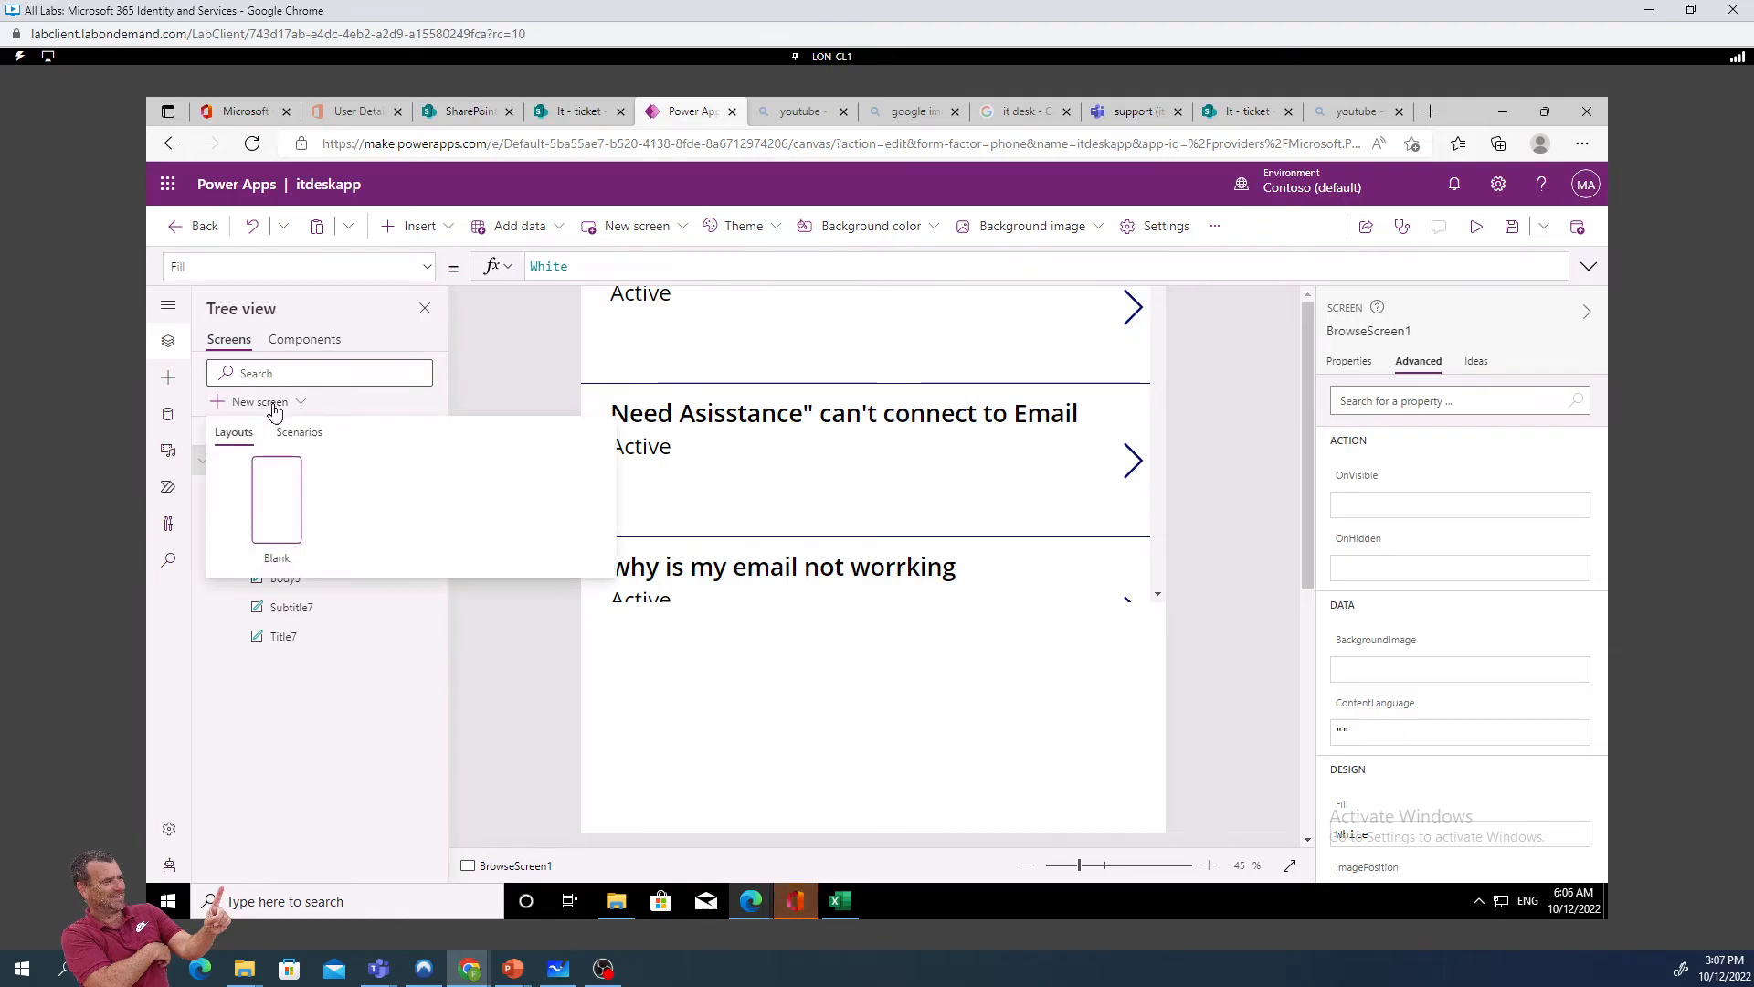
pyautogui.click(276, 498)
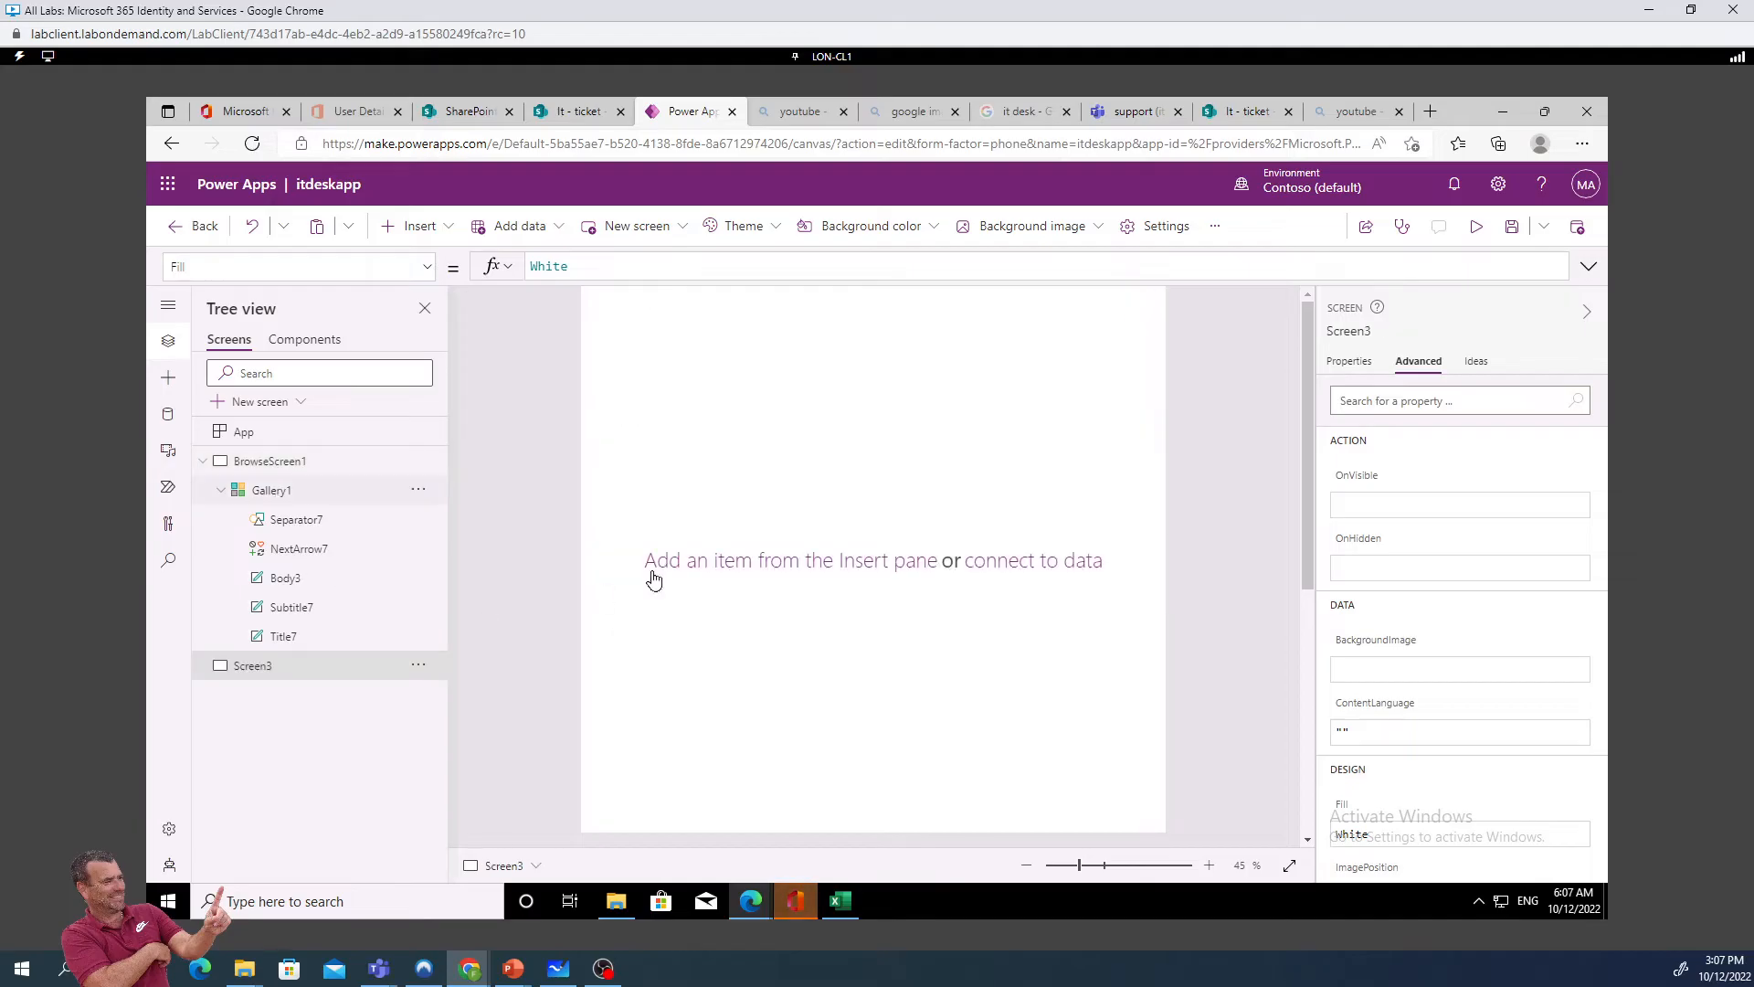
pyautogui.click(276, 493)
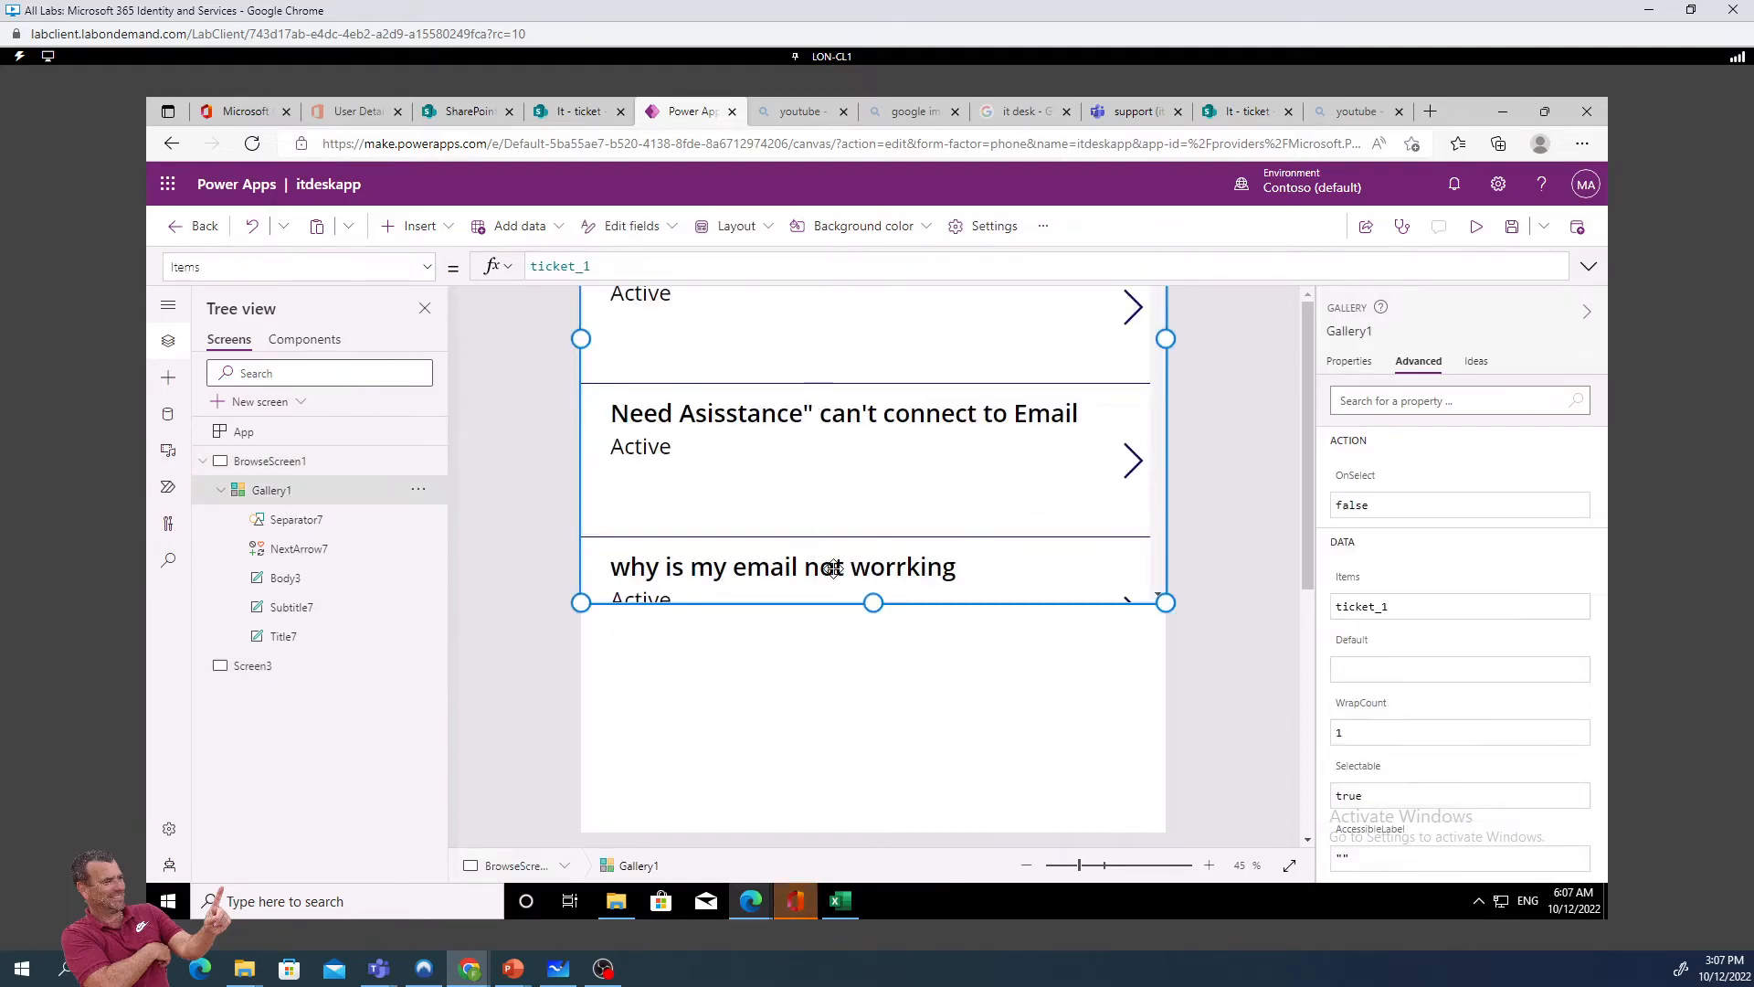
pyautogui.click(1076, 866)
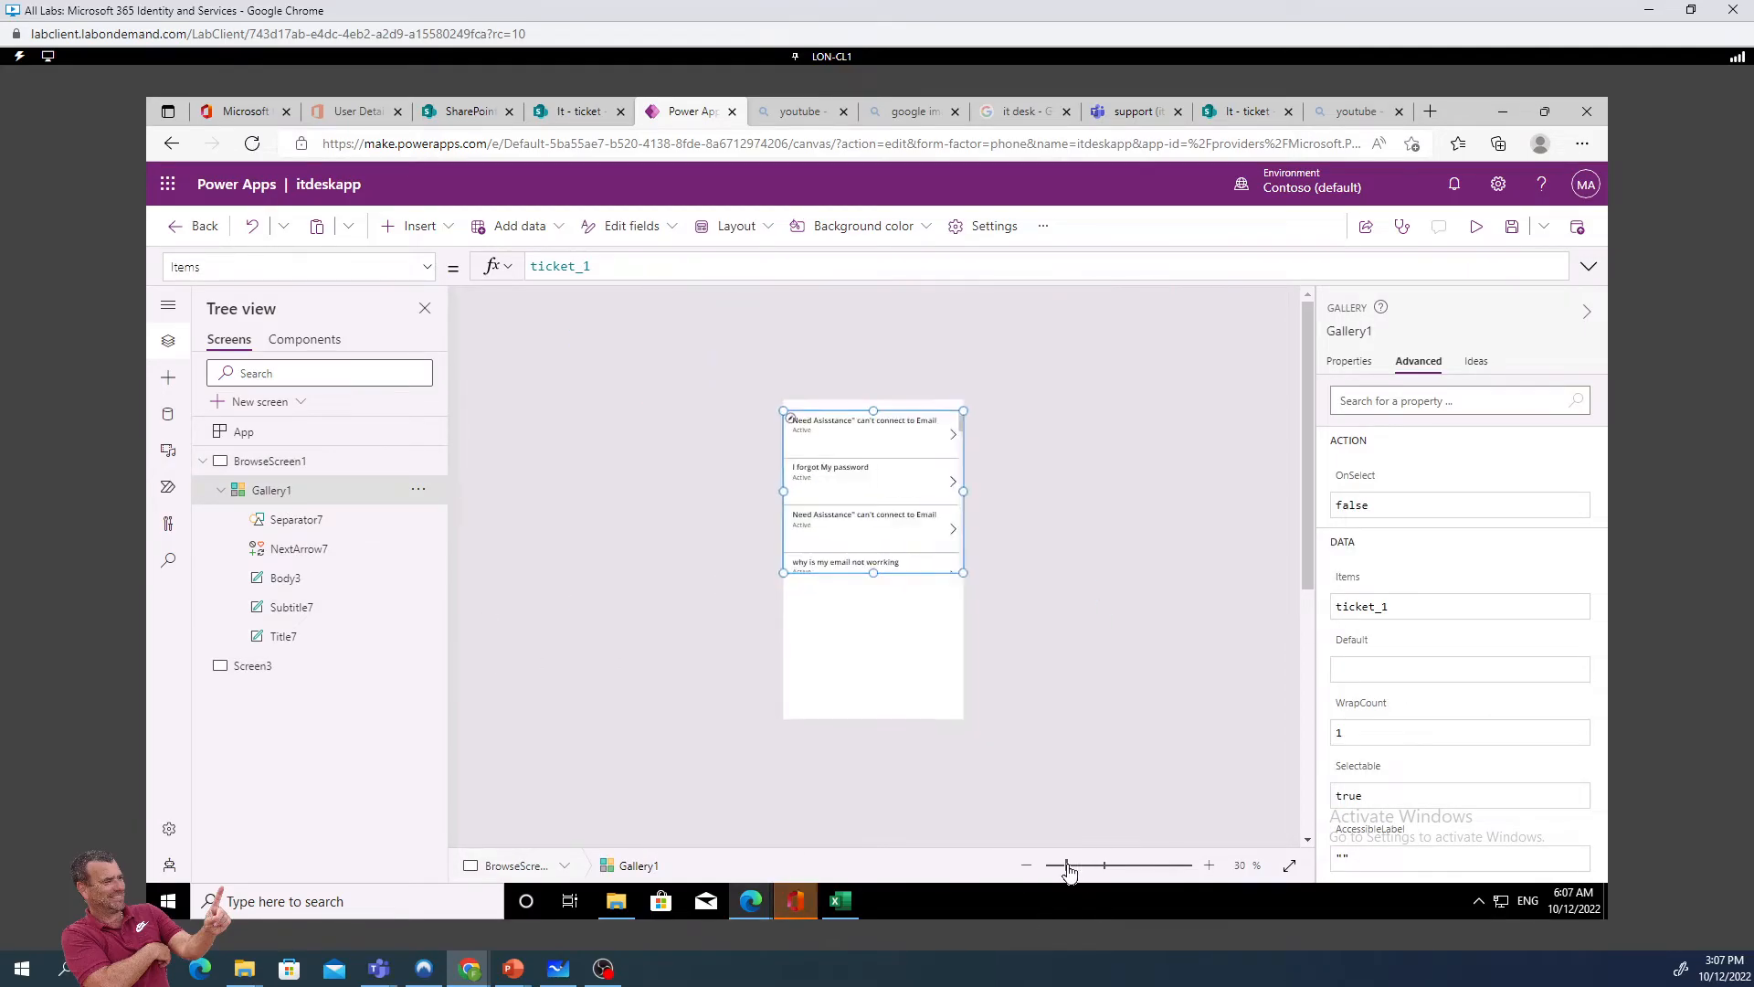
pyautogui.click(249, 668)
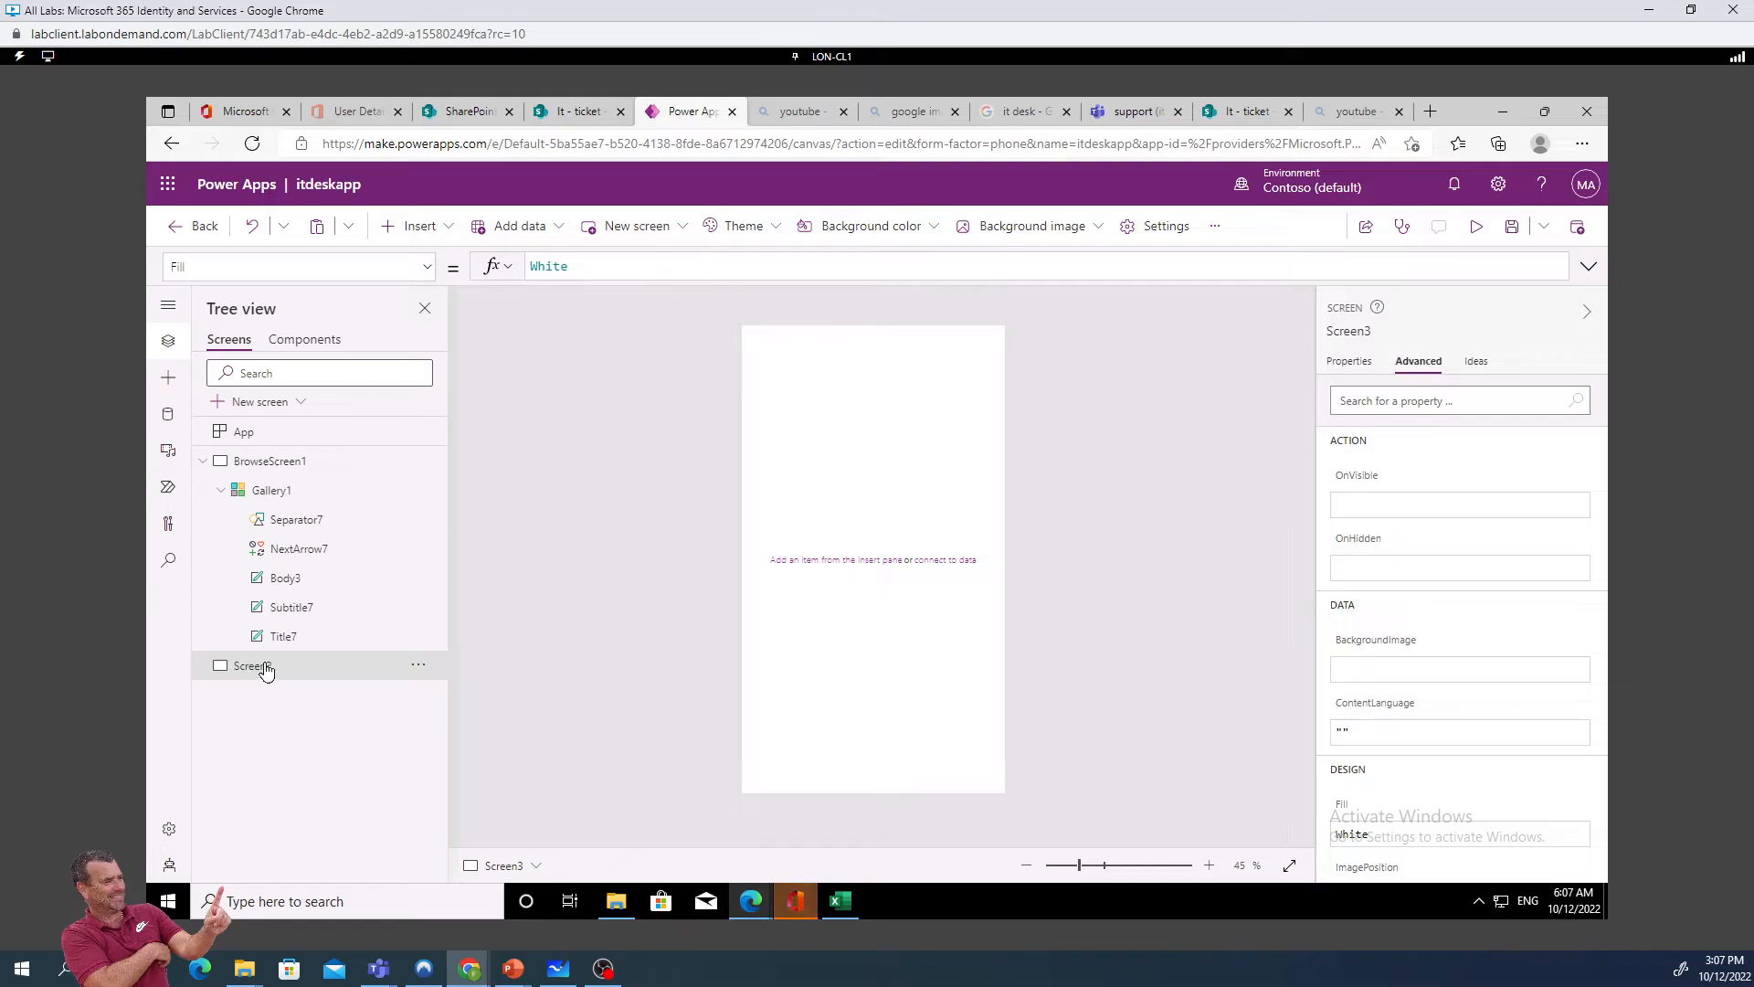
pyautogui.rightClick(264, 670)
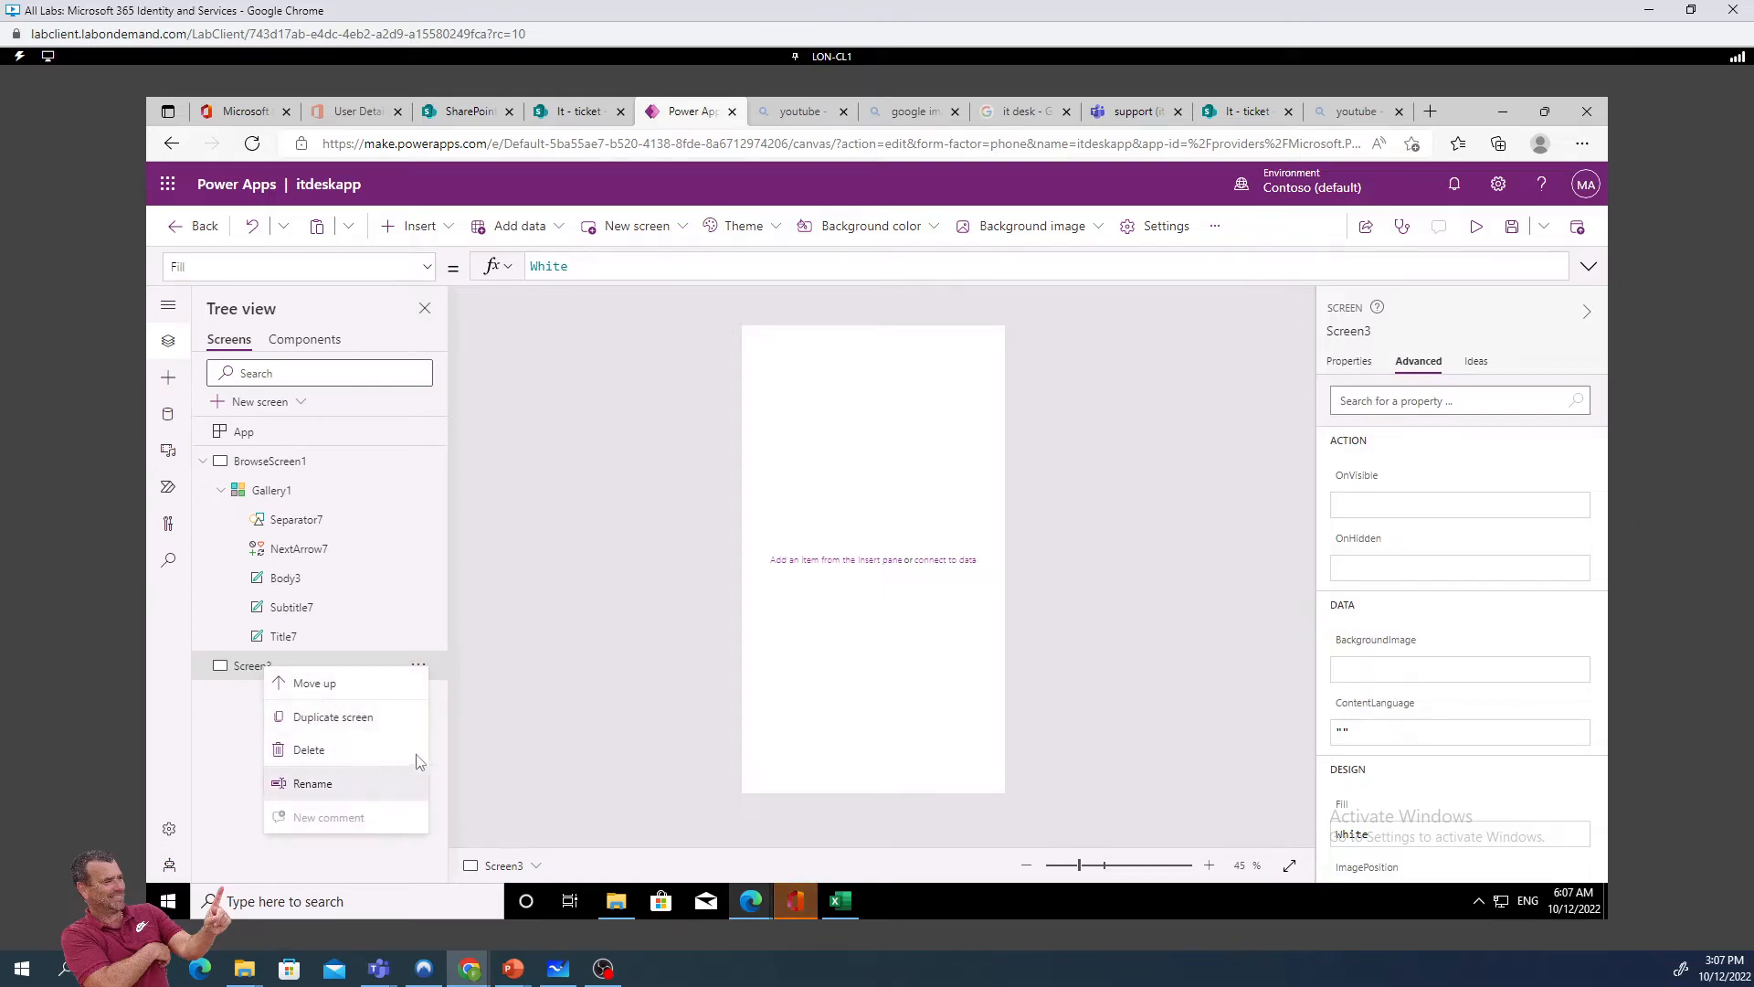
pyautogui.click(327, 782)
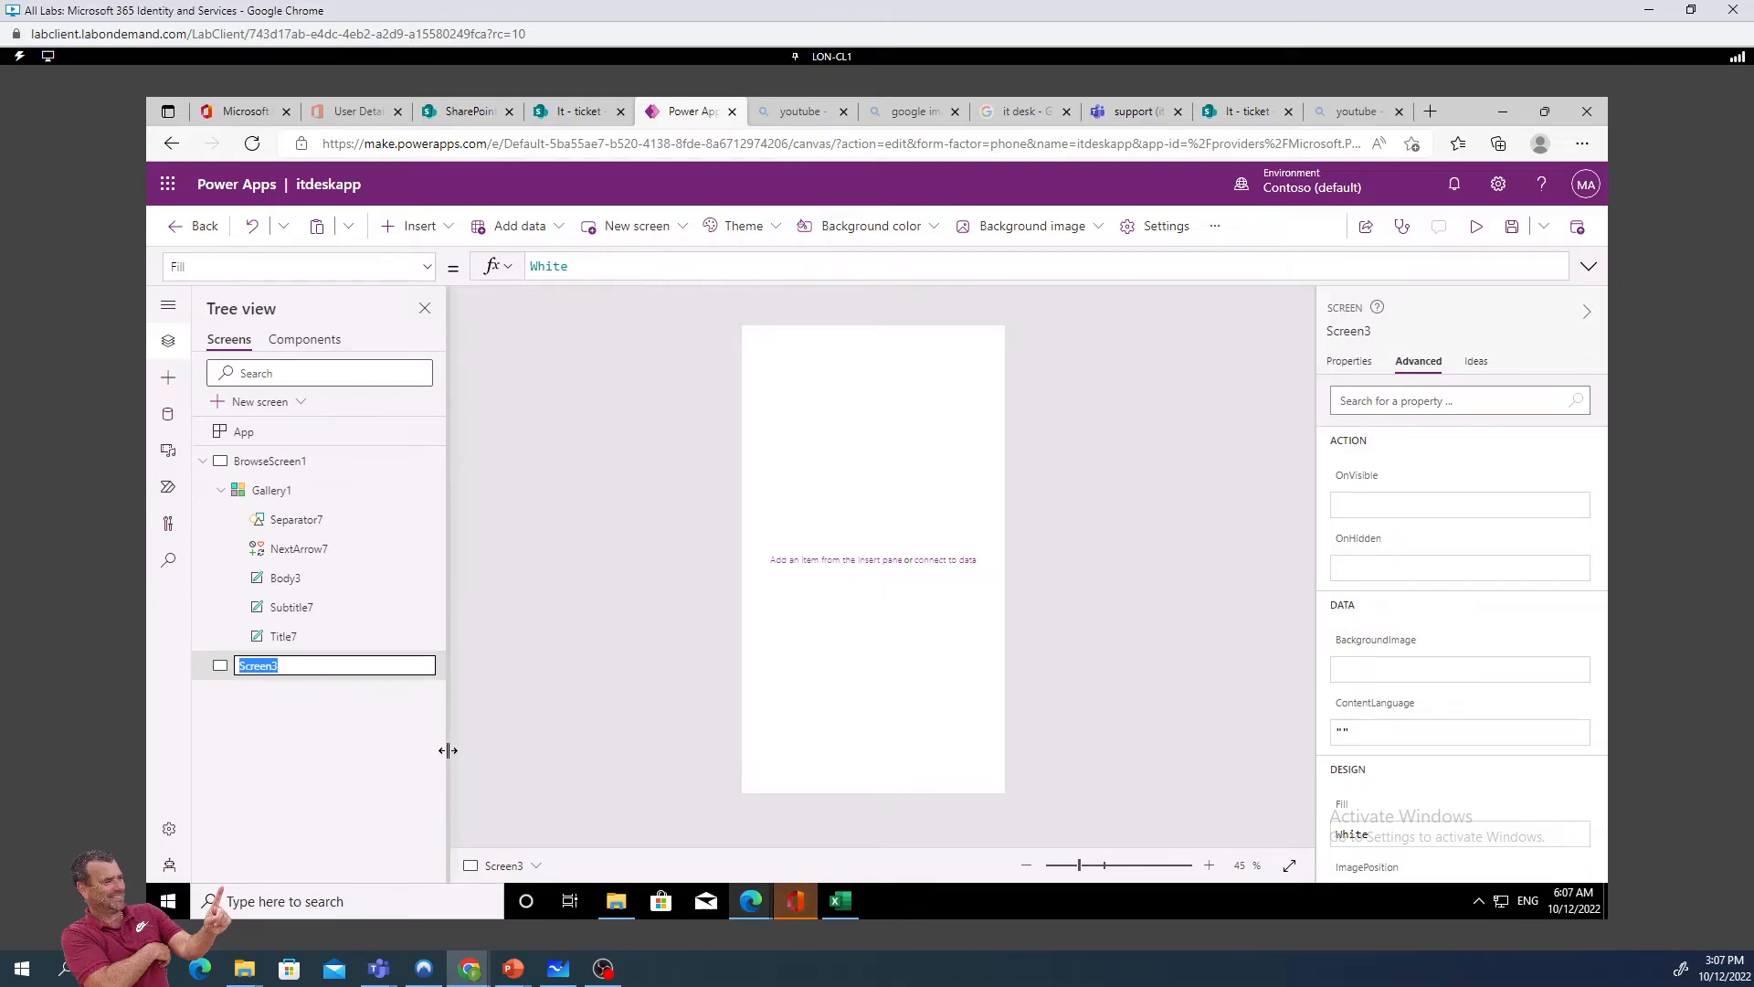
pyautogui.write('DetailScreen')
pyautogui.press('Return')
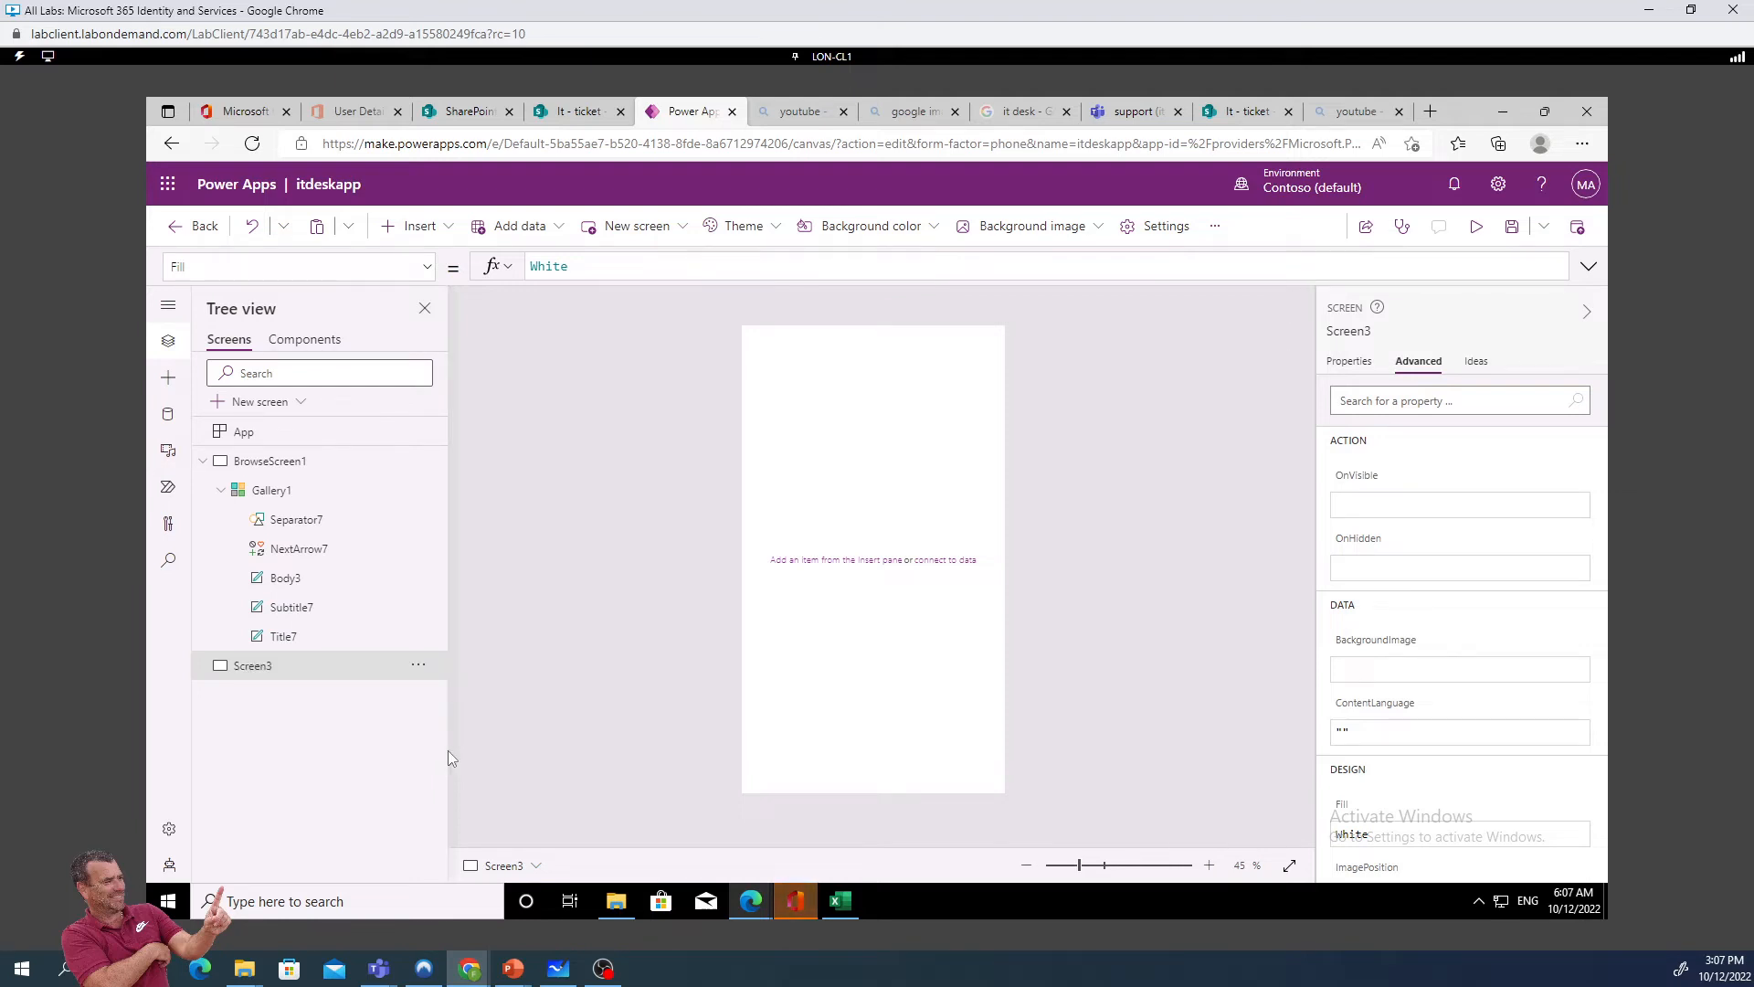
# Insert a display form on DetailScreen
pyautogui.click(451, 234)
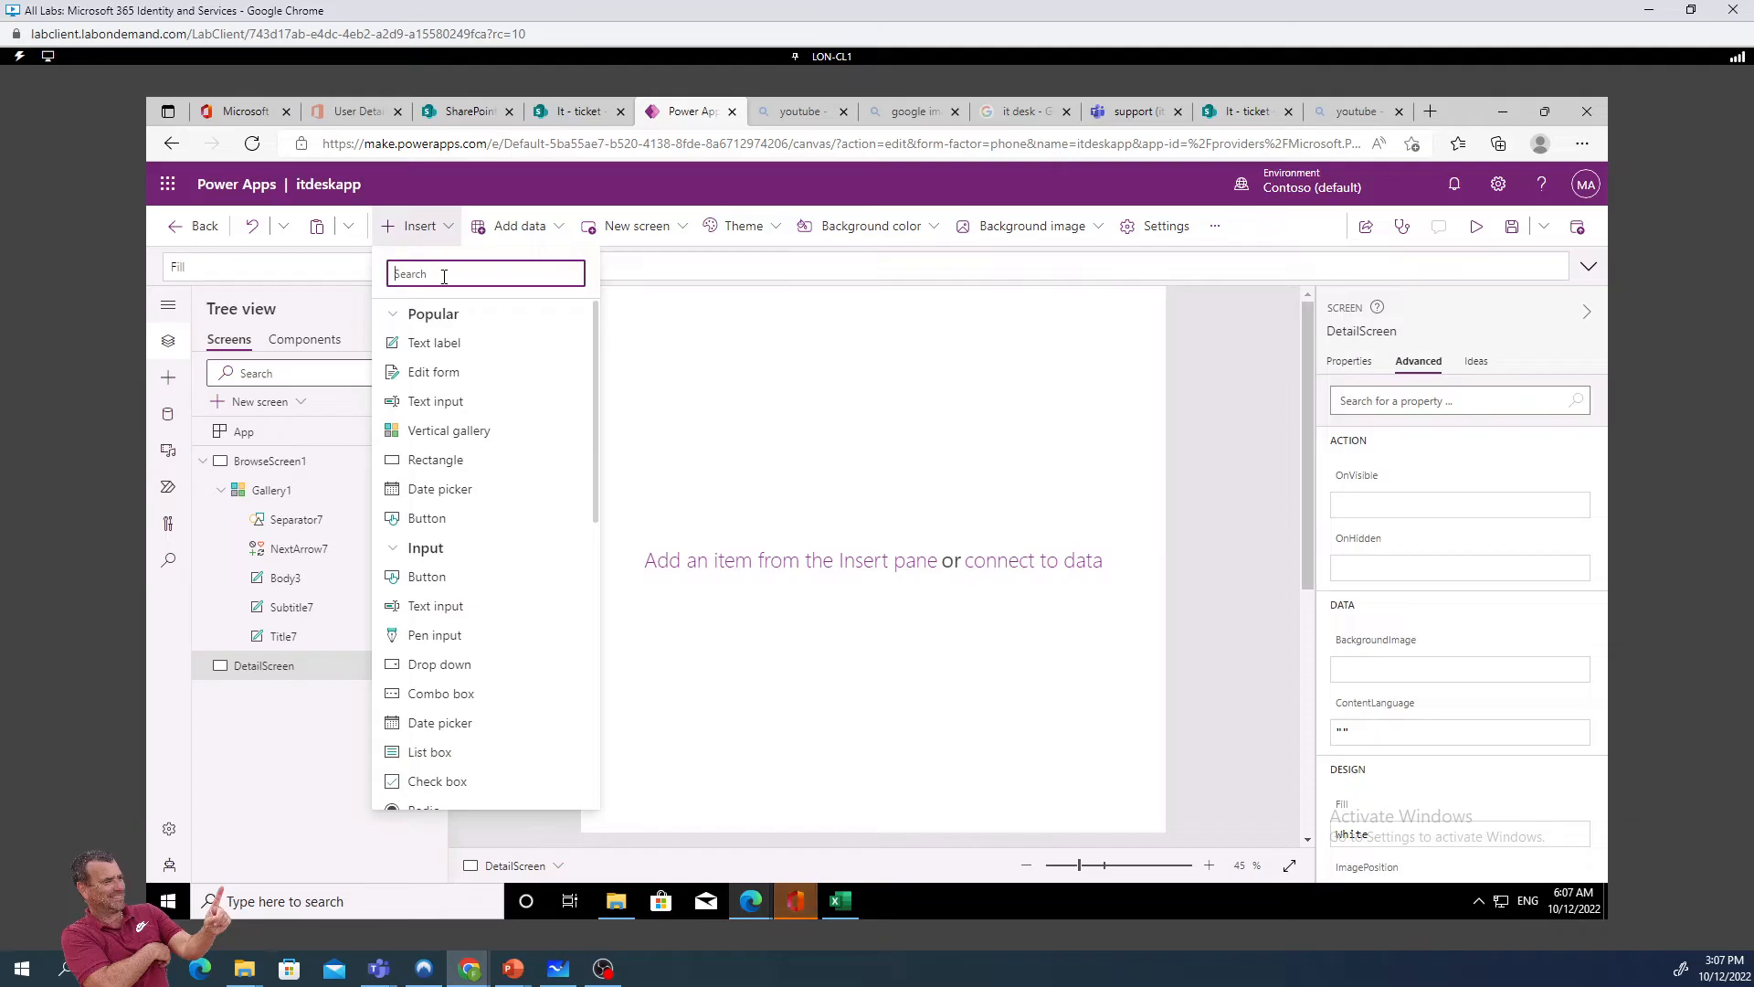
pyautogui.write('displ')
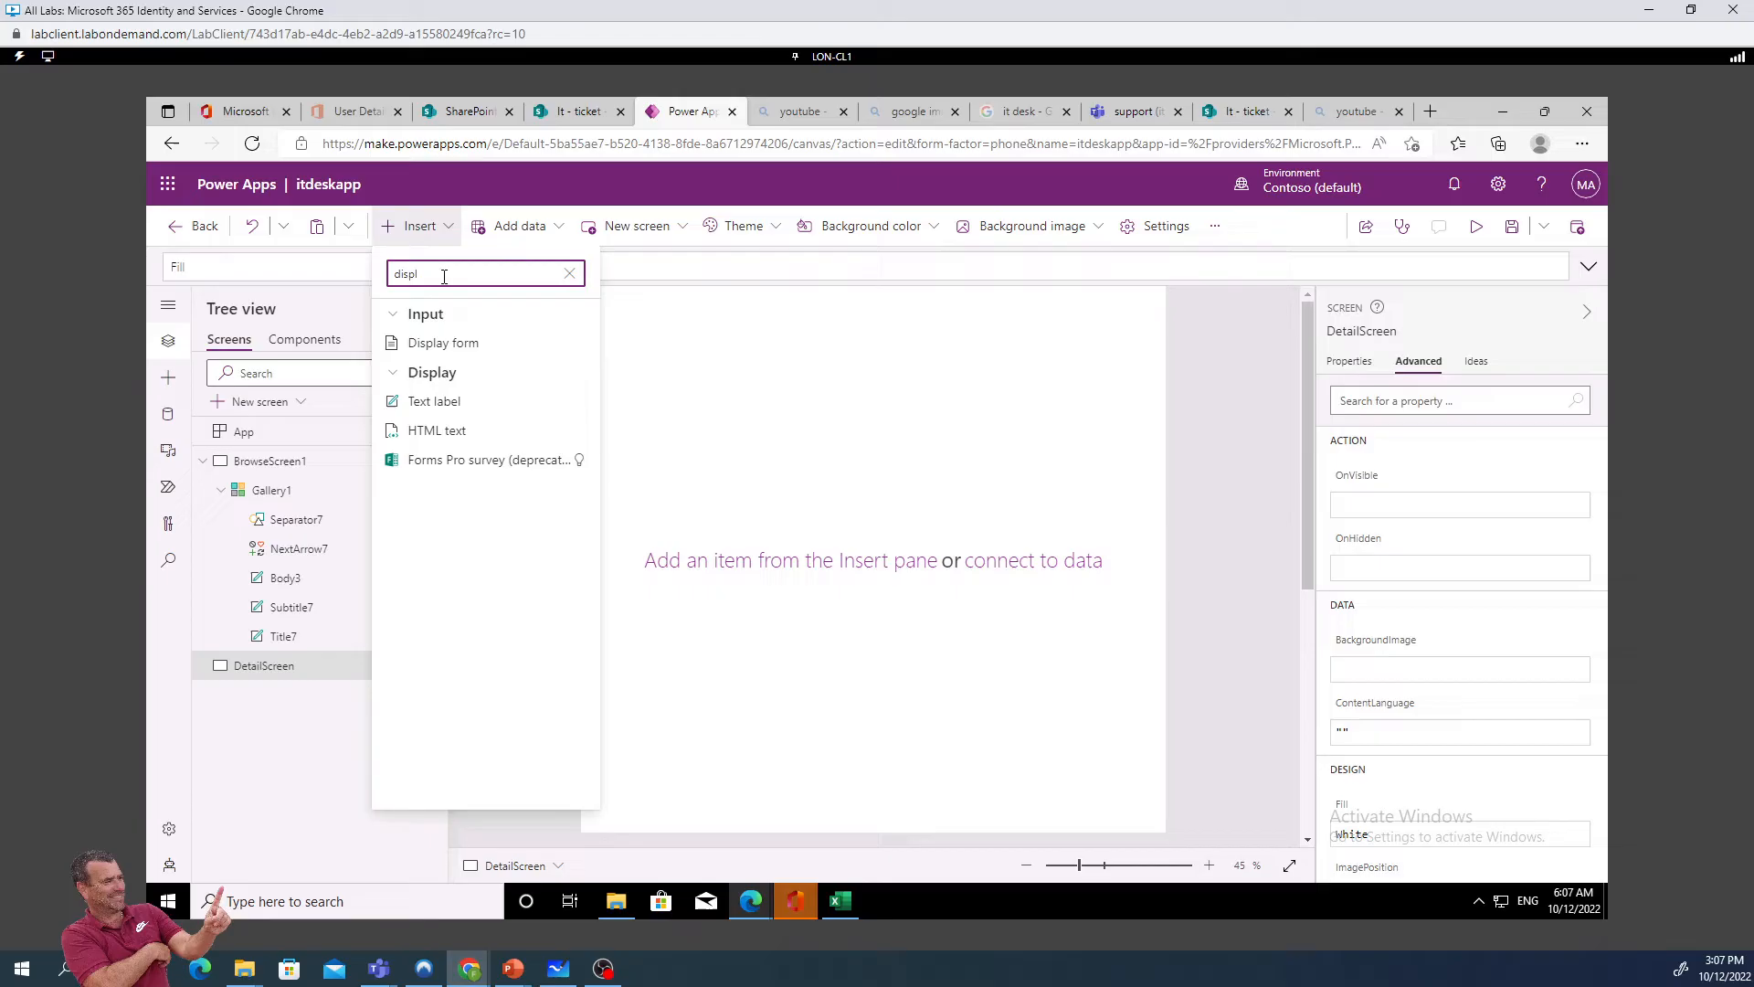
pyautogui.click(439, 344)
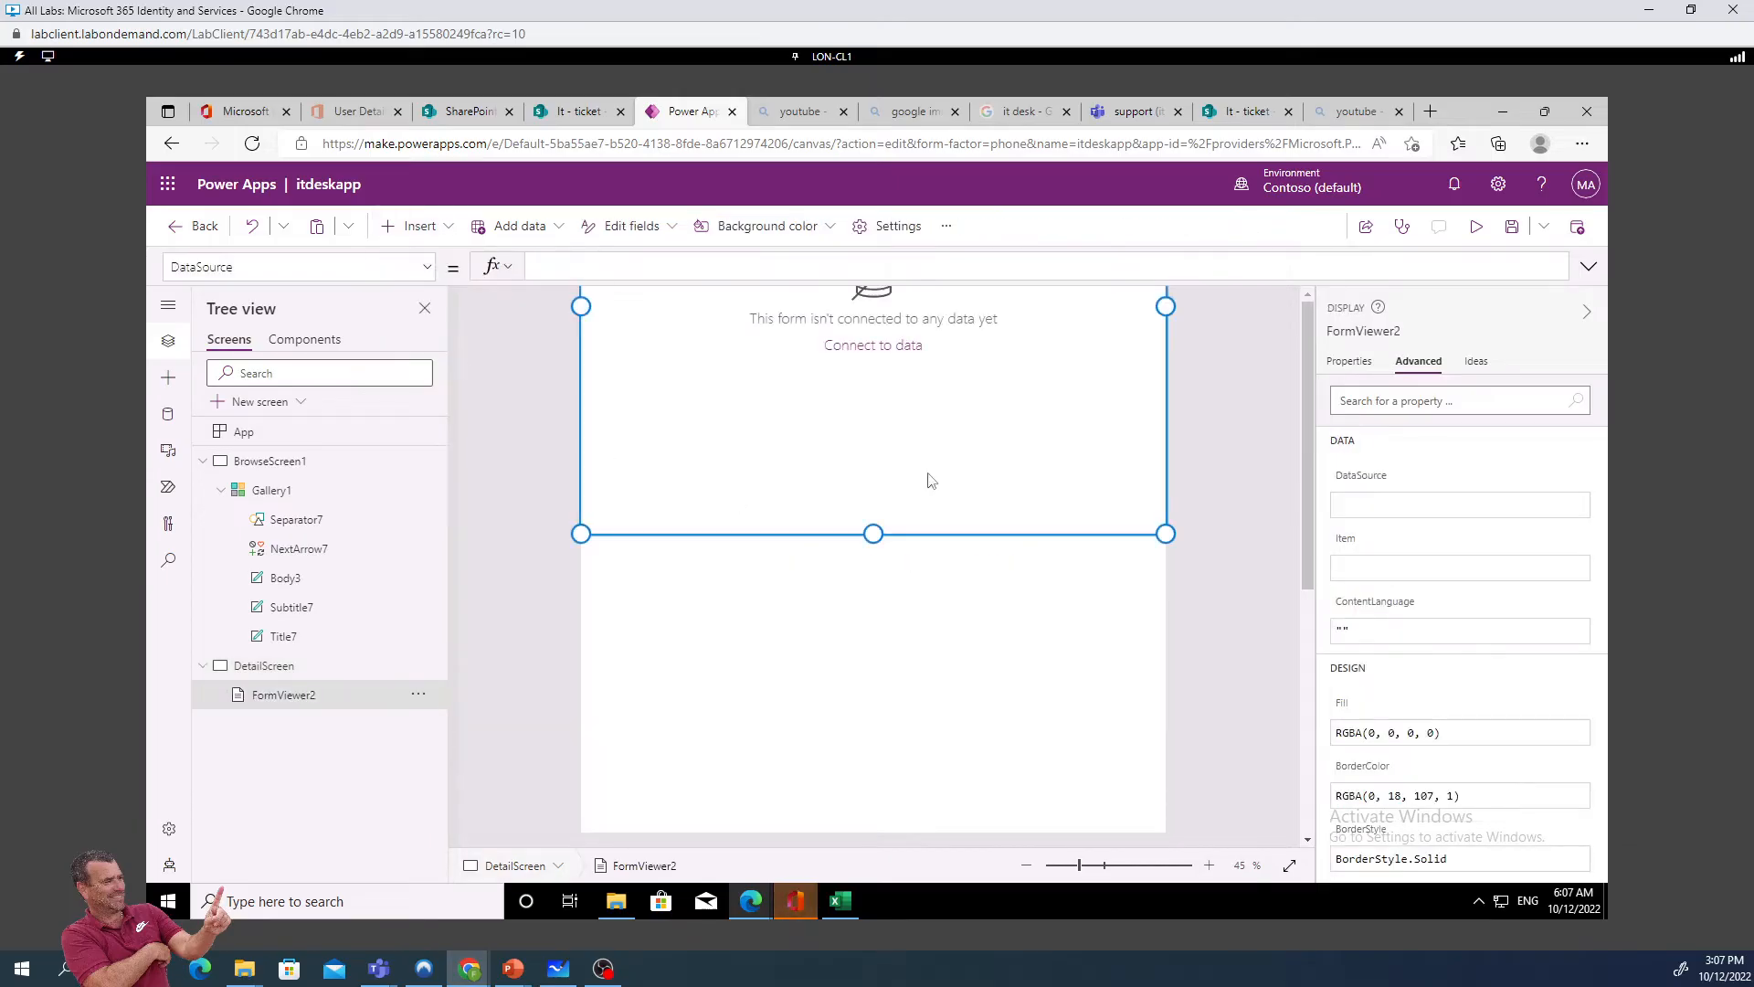
pyautogui.click(1061, 868)
pyautogui.moveTo(1062, 873); pyautogui.dragTo(1096, 865)
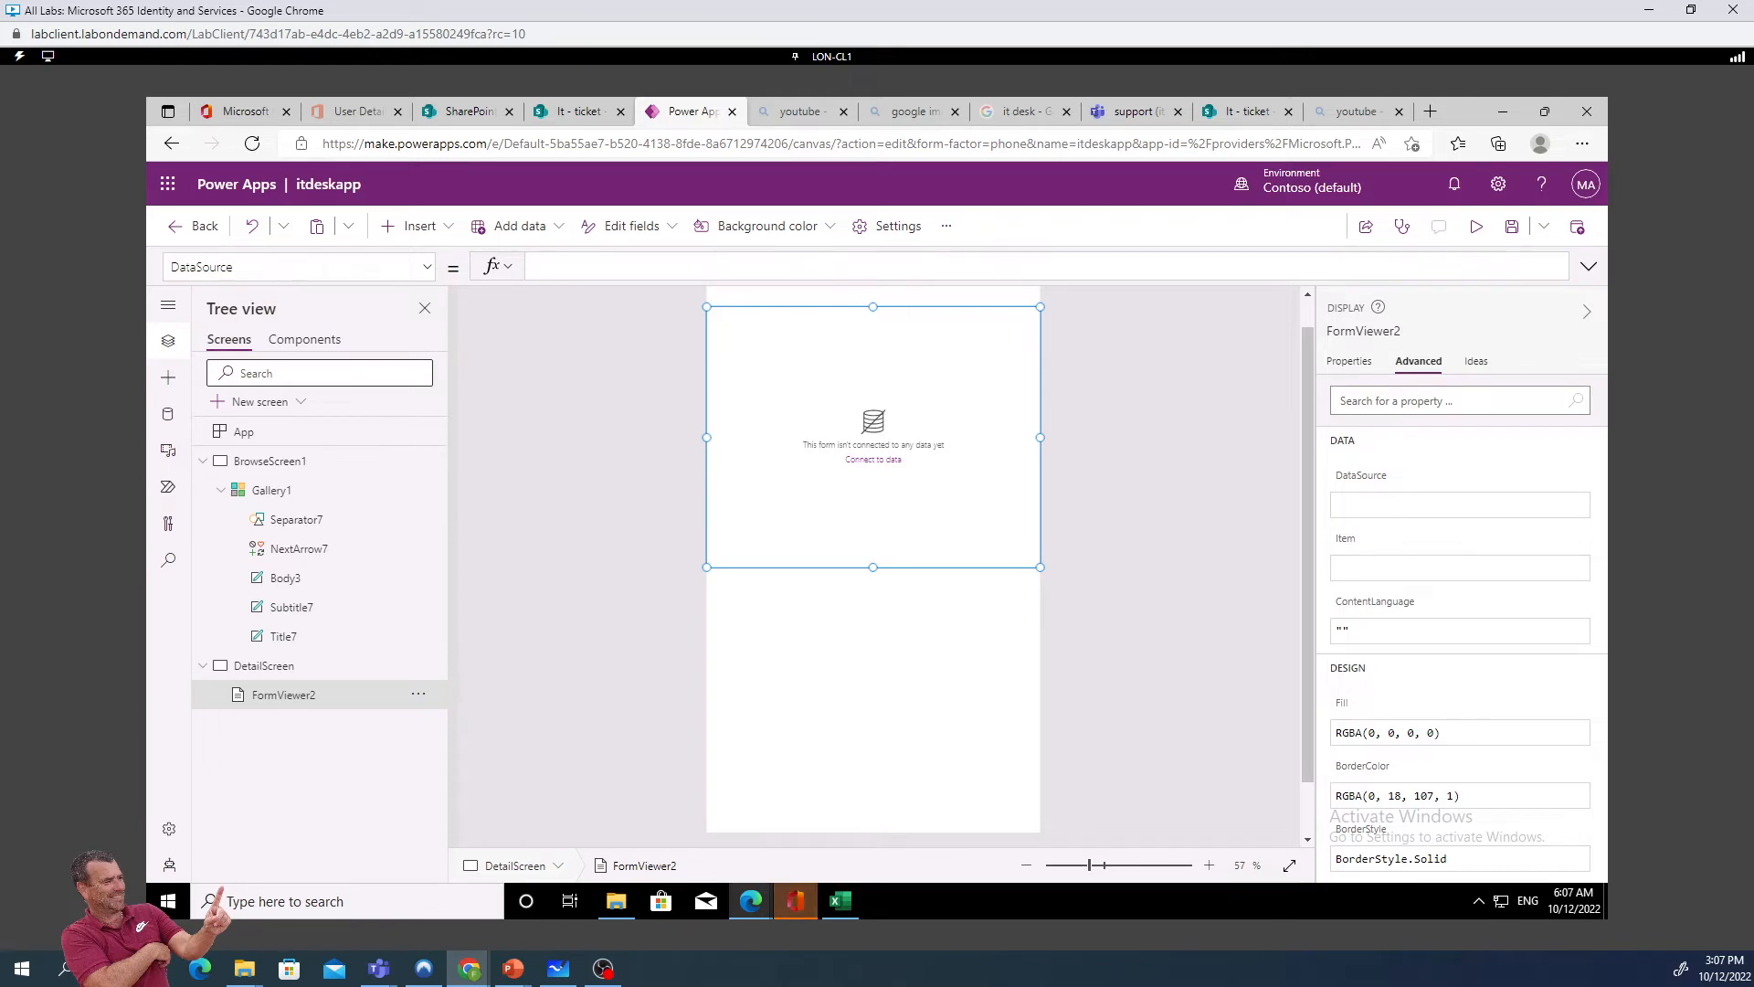
# Connect the display form to the ticket SharePoint list as its data source
pyautogui.click(885, 466)
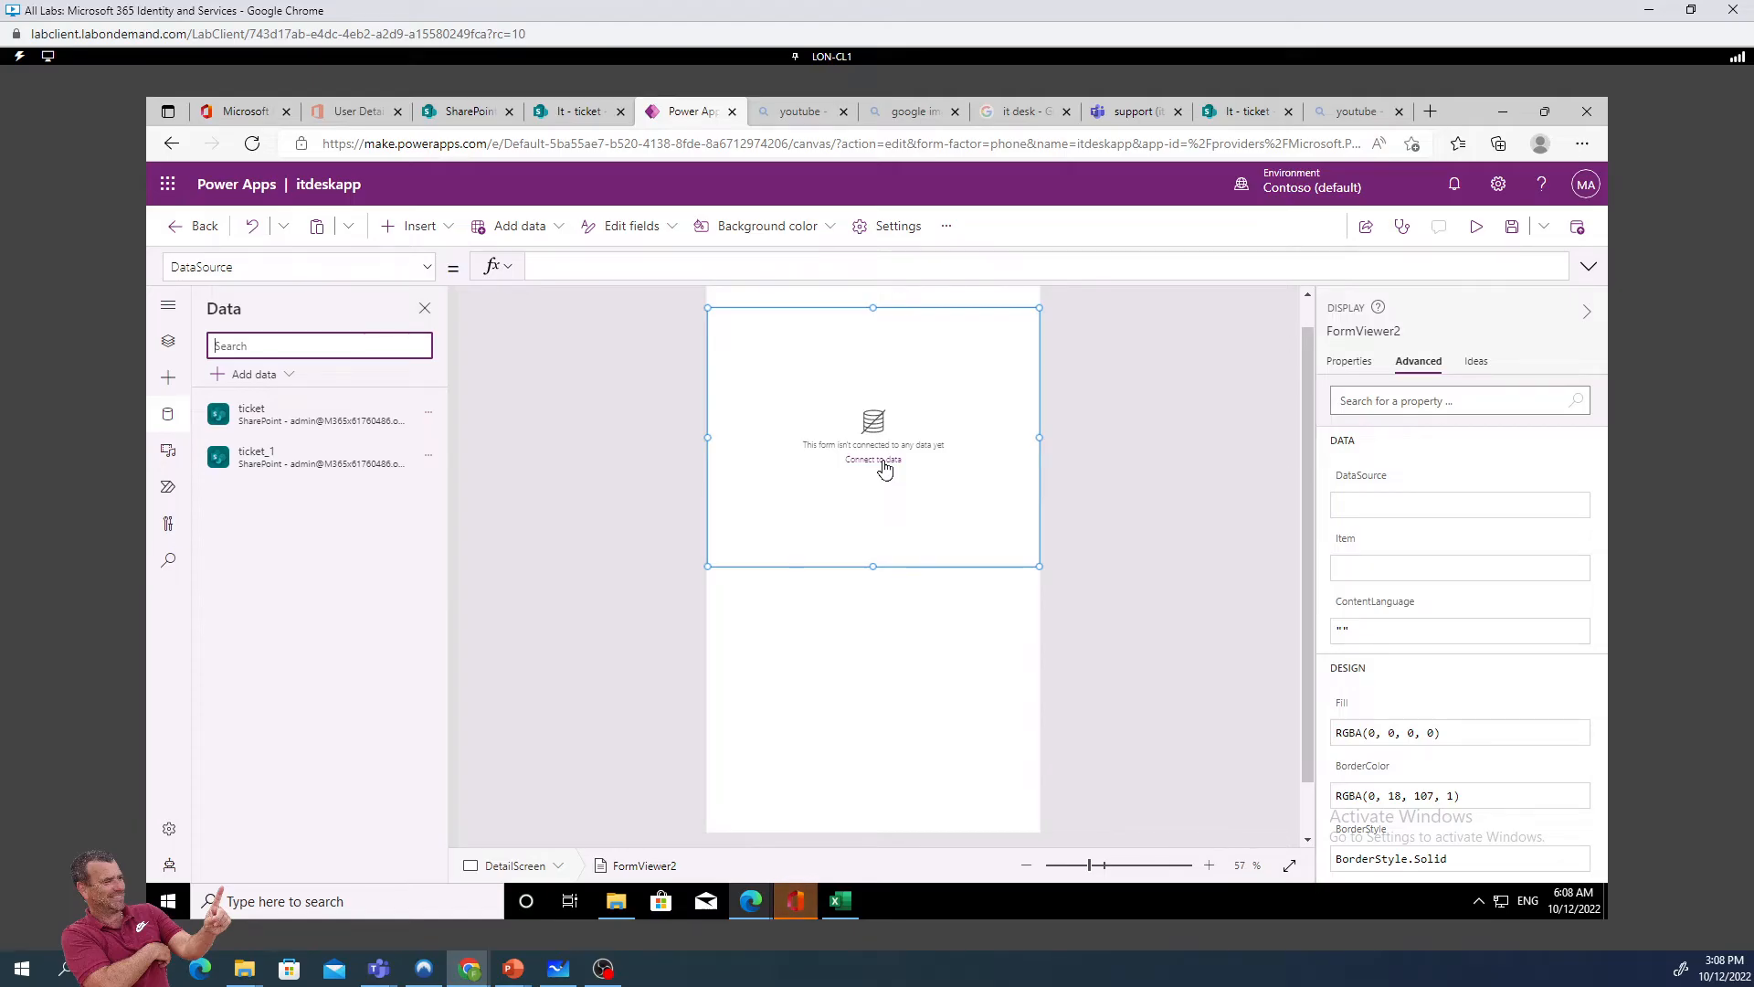
pyautogui.click(885, 467)
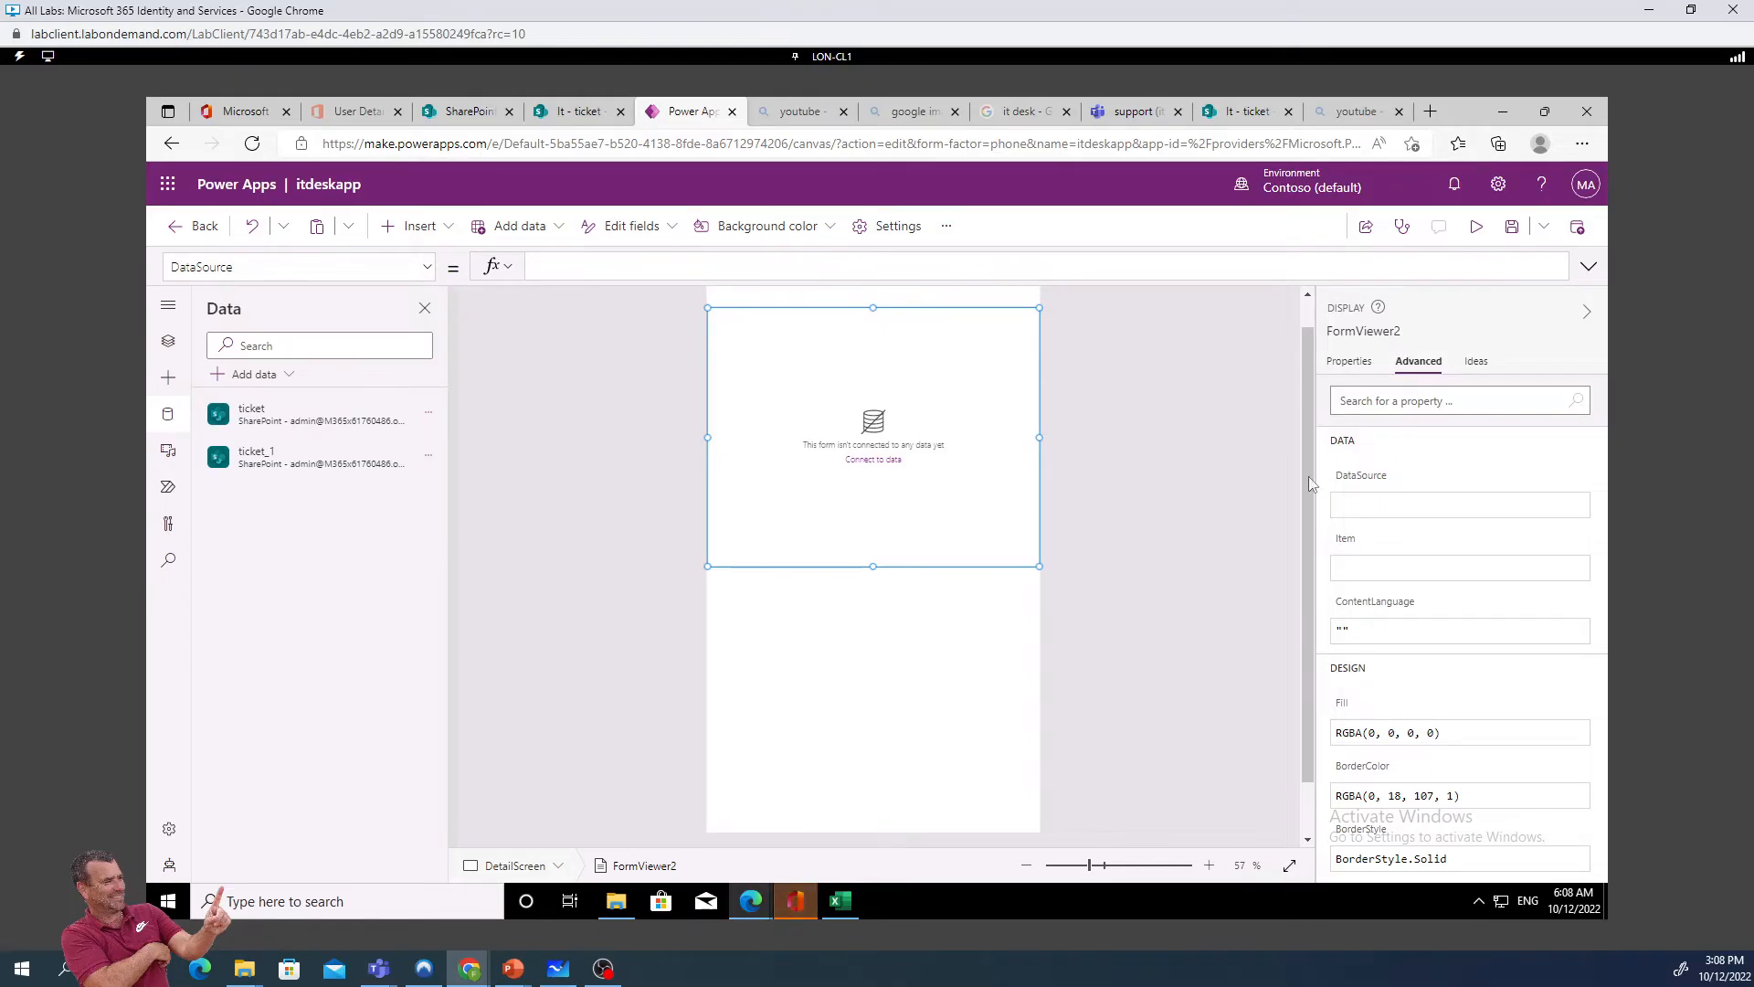
pyautogui.click(1398, 504)
pyautogui.click(1349, 361)
pyautogui.click(1531, 397)
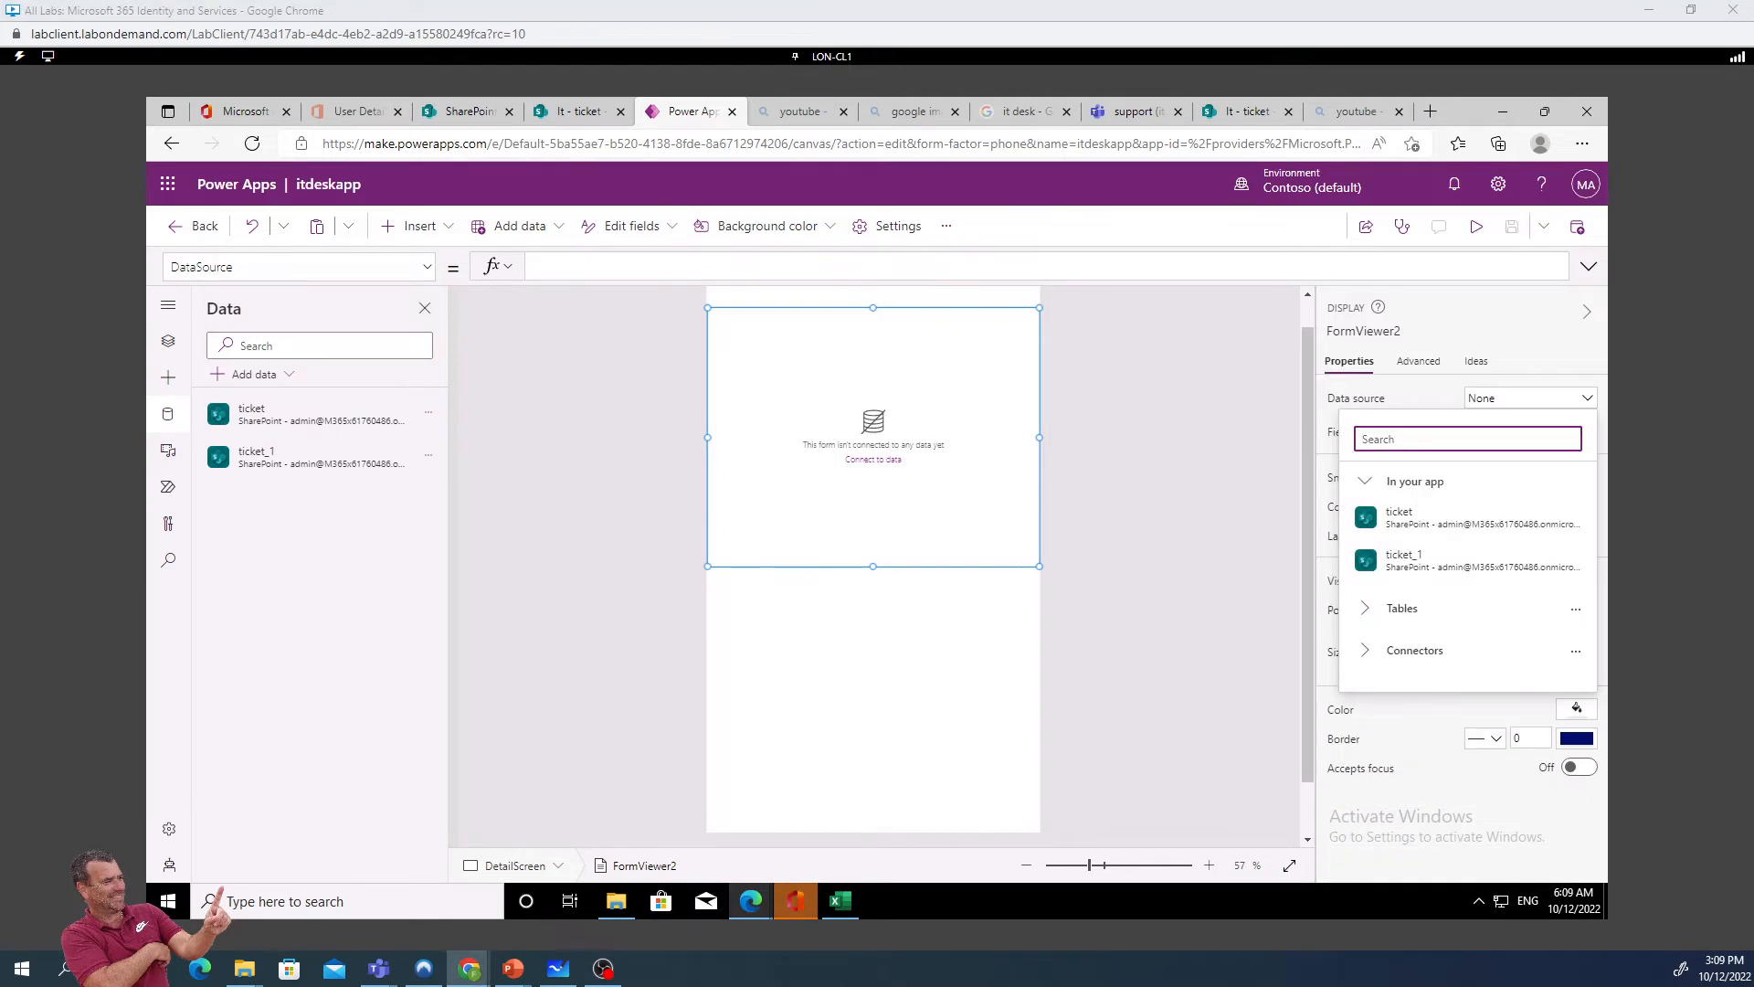
pyautogui.click(1419, 525)
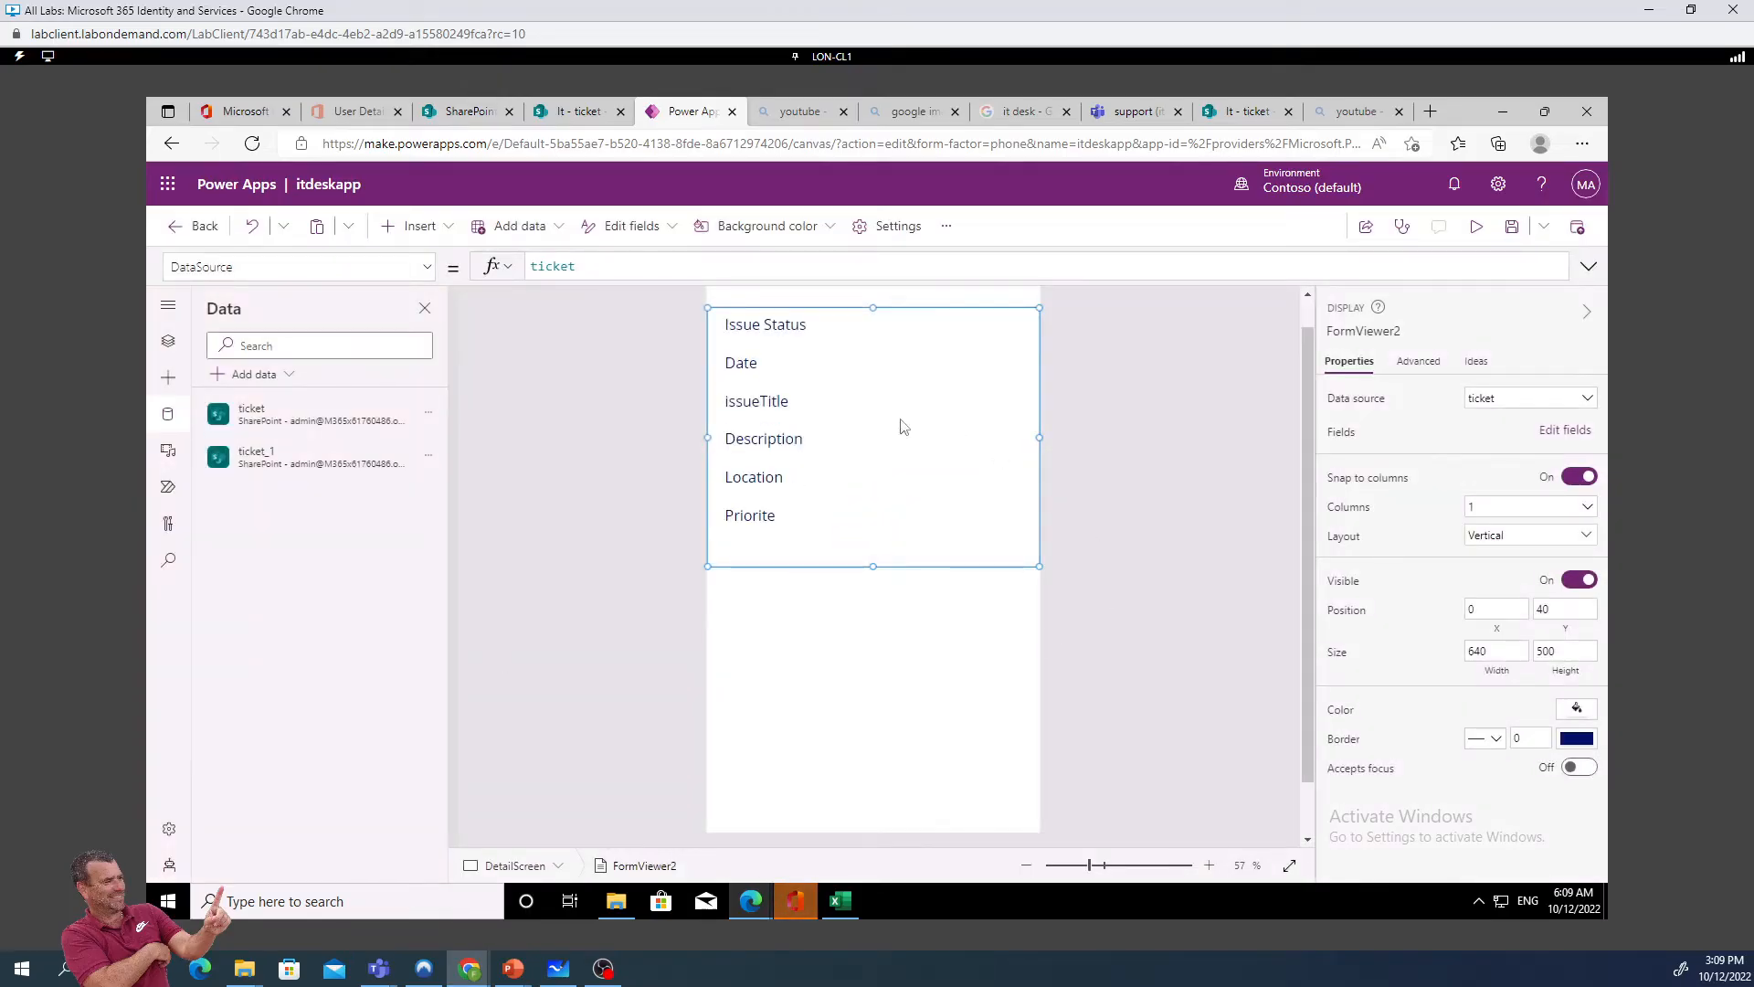
# Extend the display form downward to a height of about 603
pyautogui.moveTo(873, 566); pyautogui.dragTo(877, 622)
pyautogui.click(872, 548)
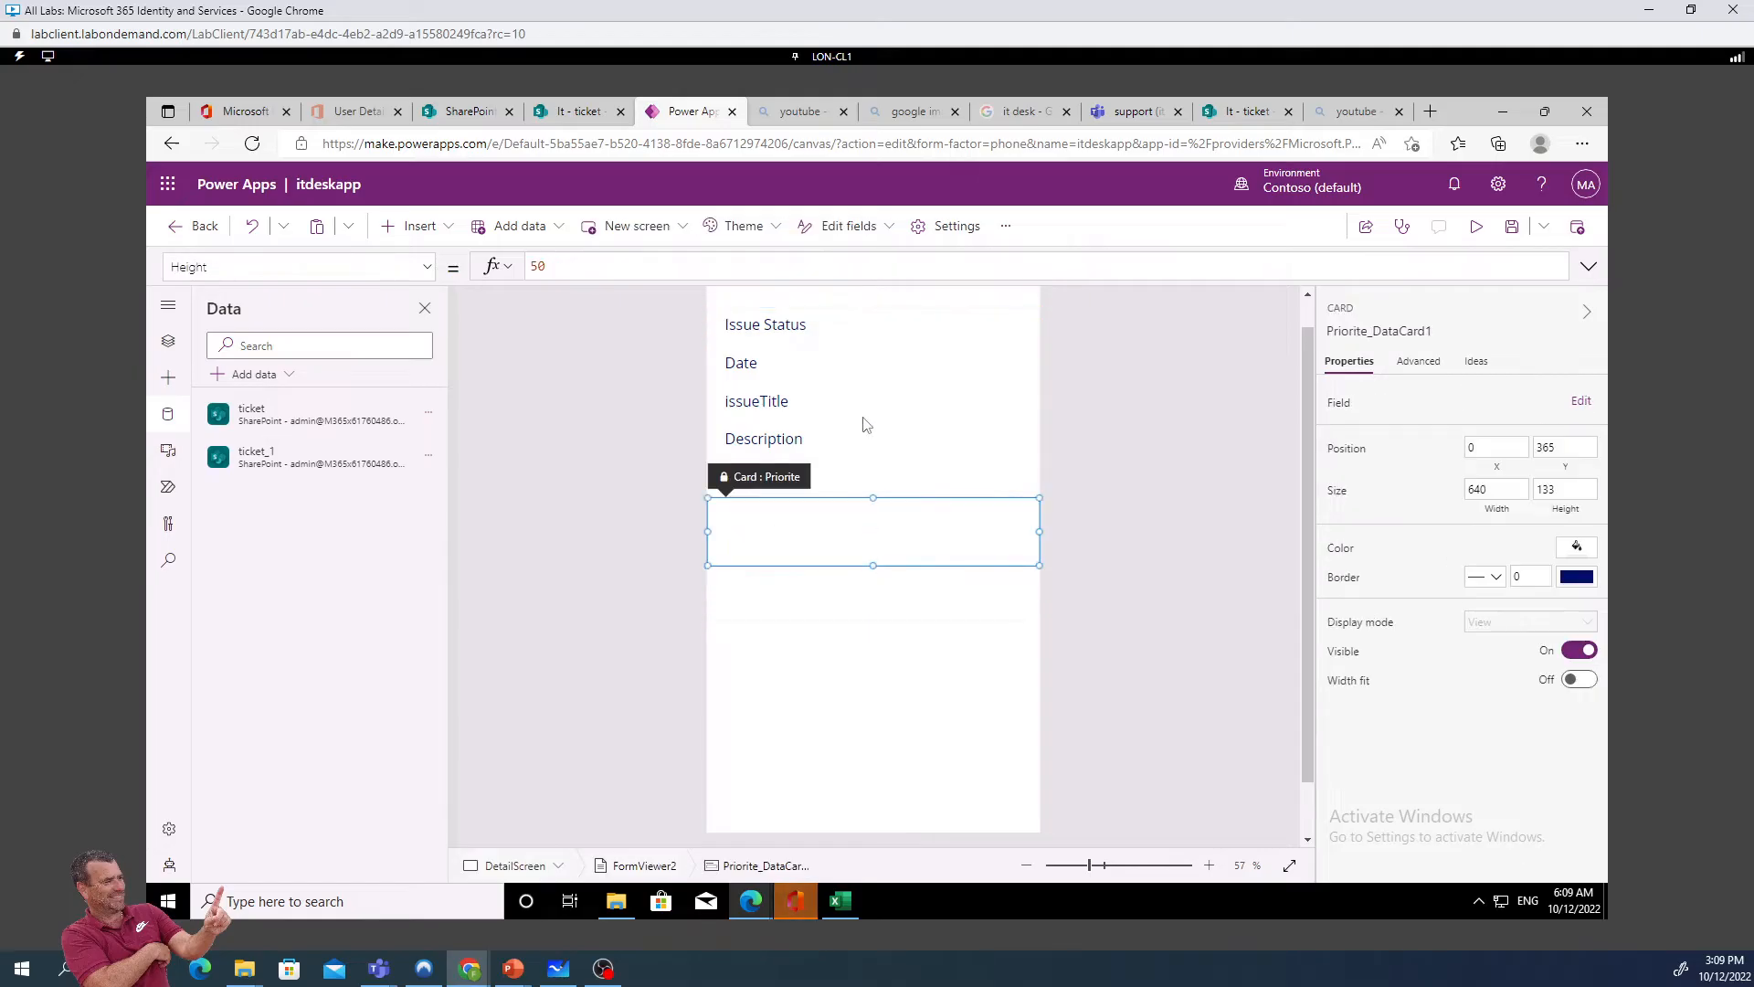
pyautogui.click(832, 361)
pyautogui.click(818, 326)
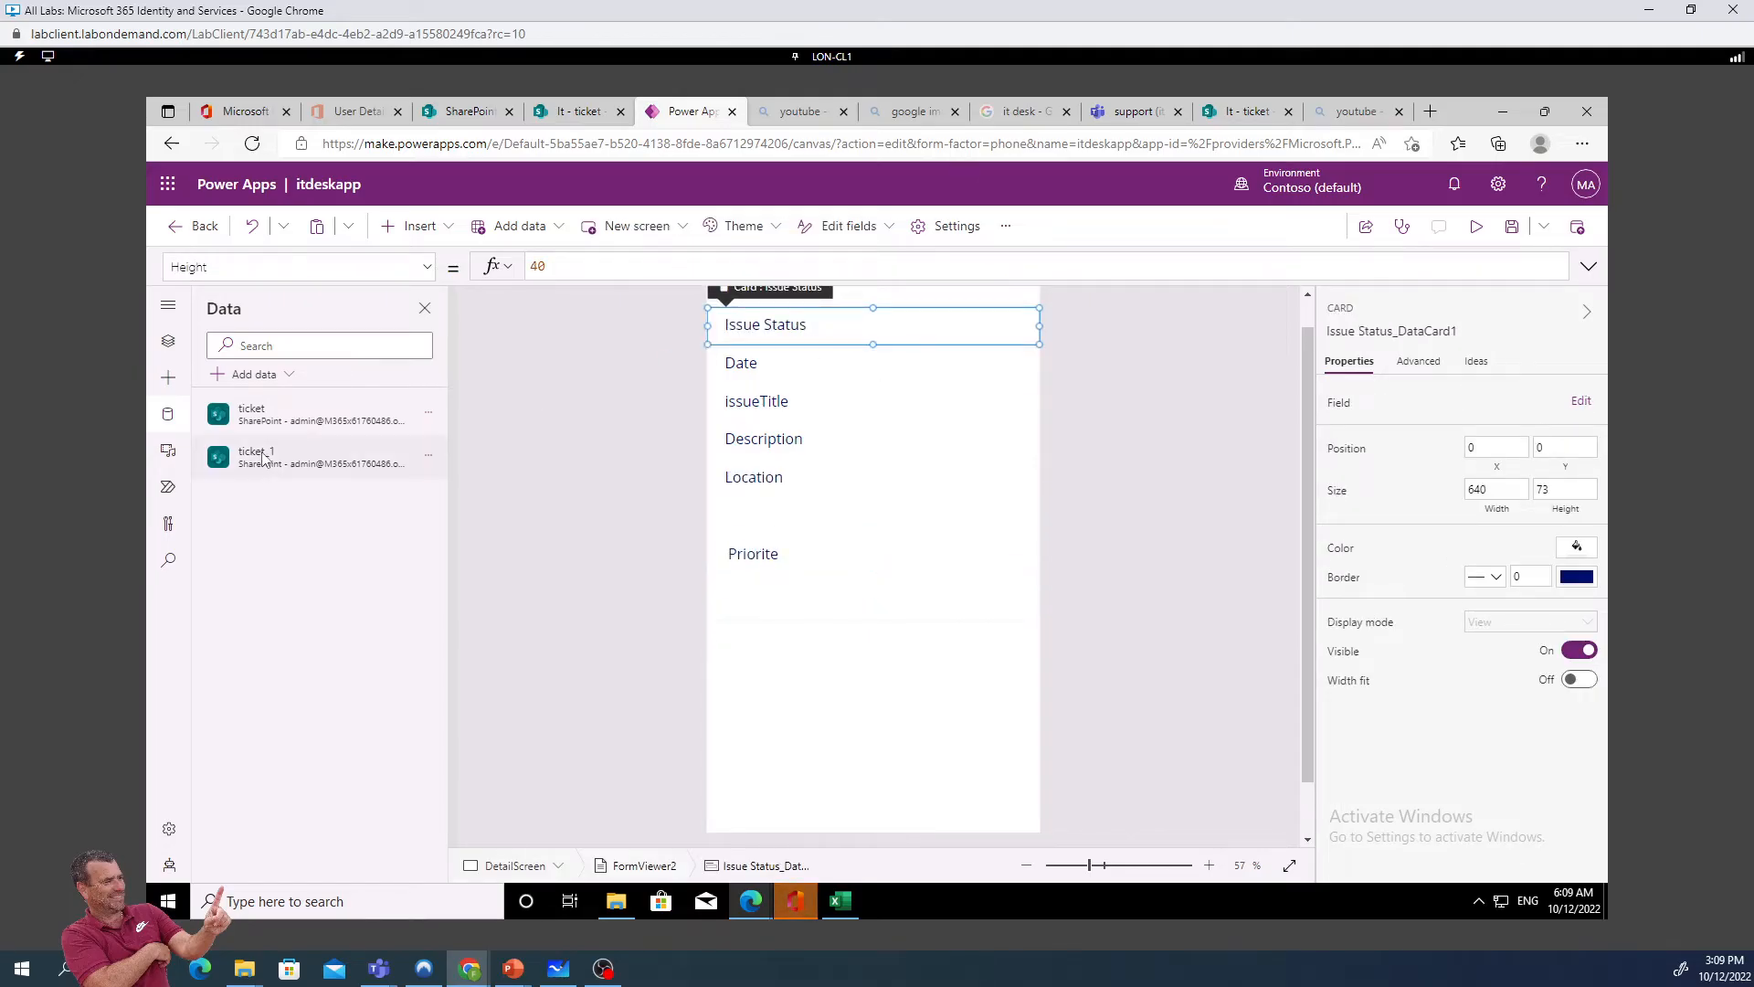
# Select FormViewer2 in the screen tree and move it down to a Y position of about 102
pyautogui.moveTo(264, 461)
pyautogui.click(168, 305)
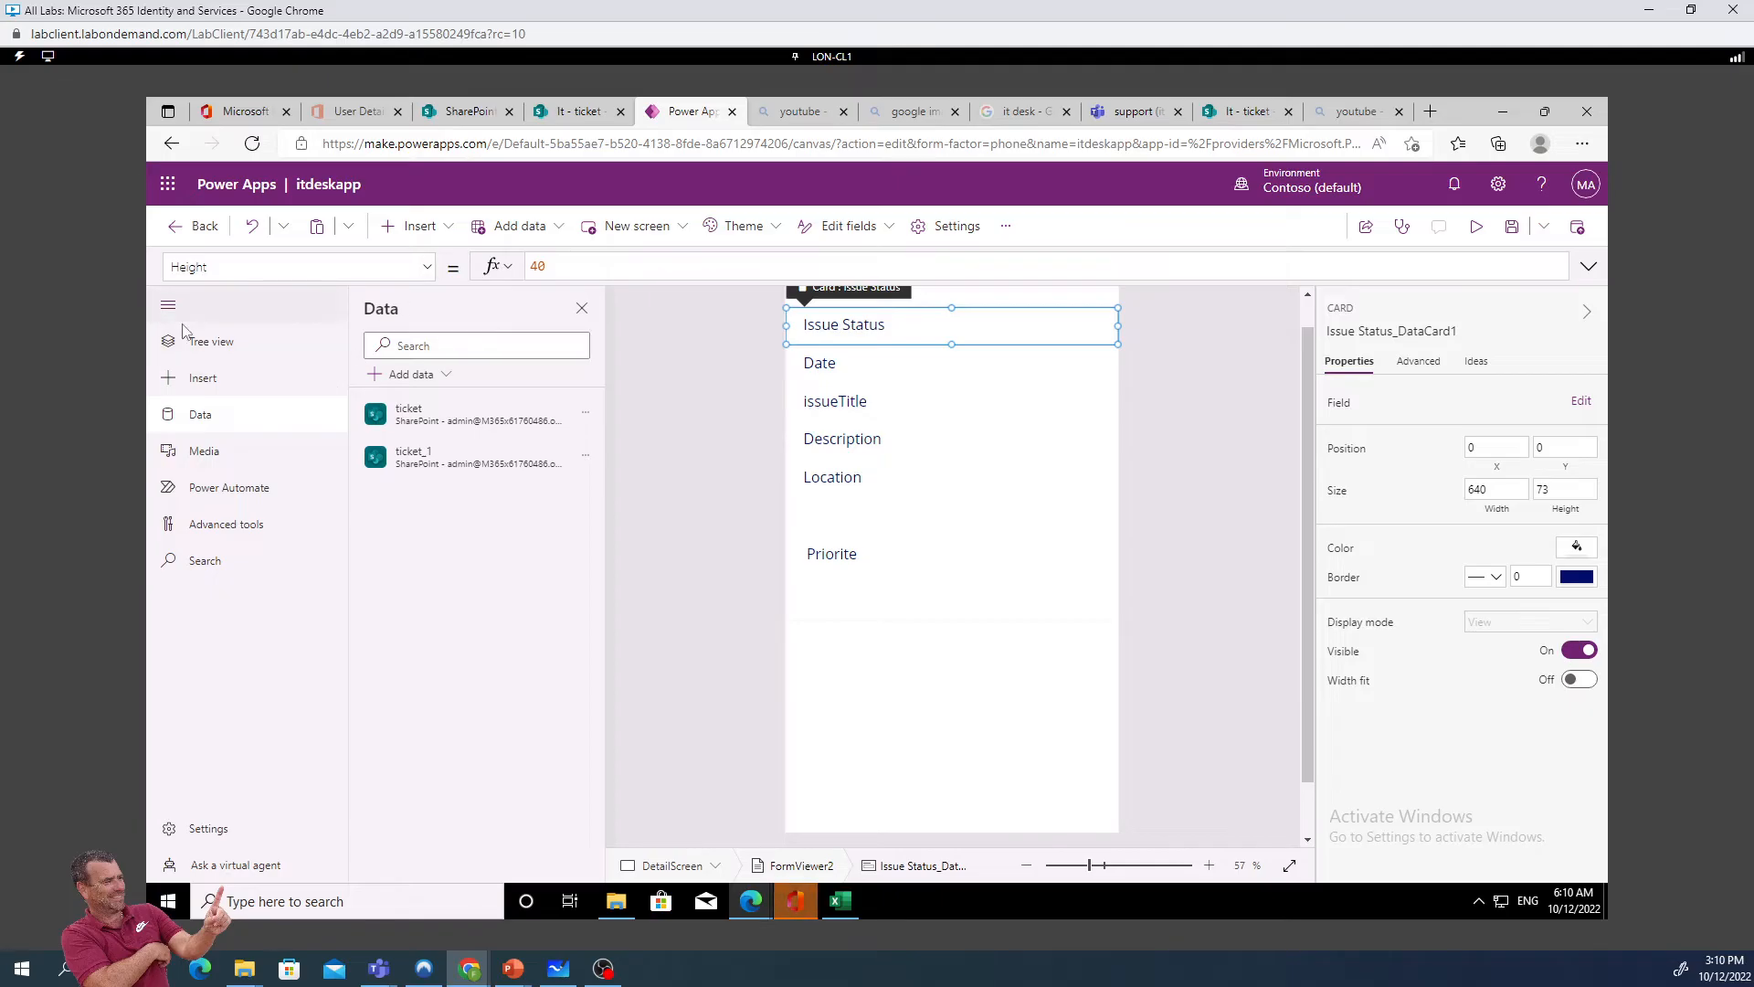
pyautogui.click(198, 347)
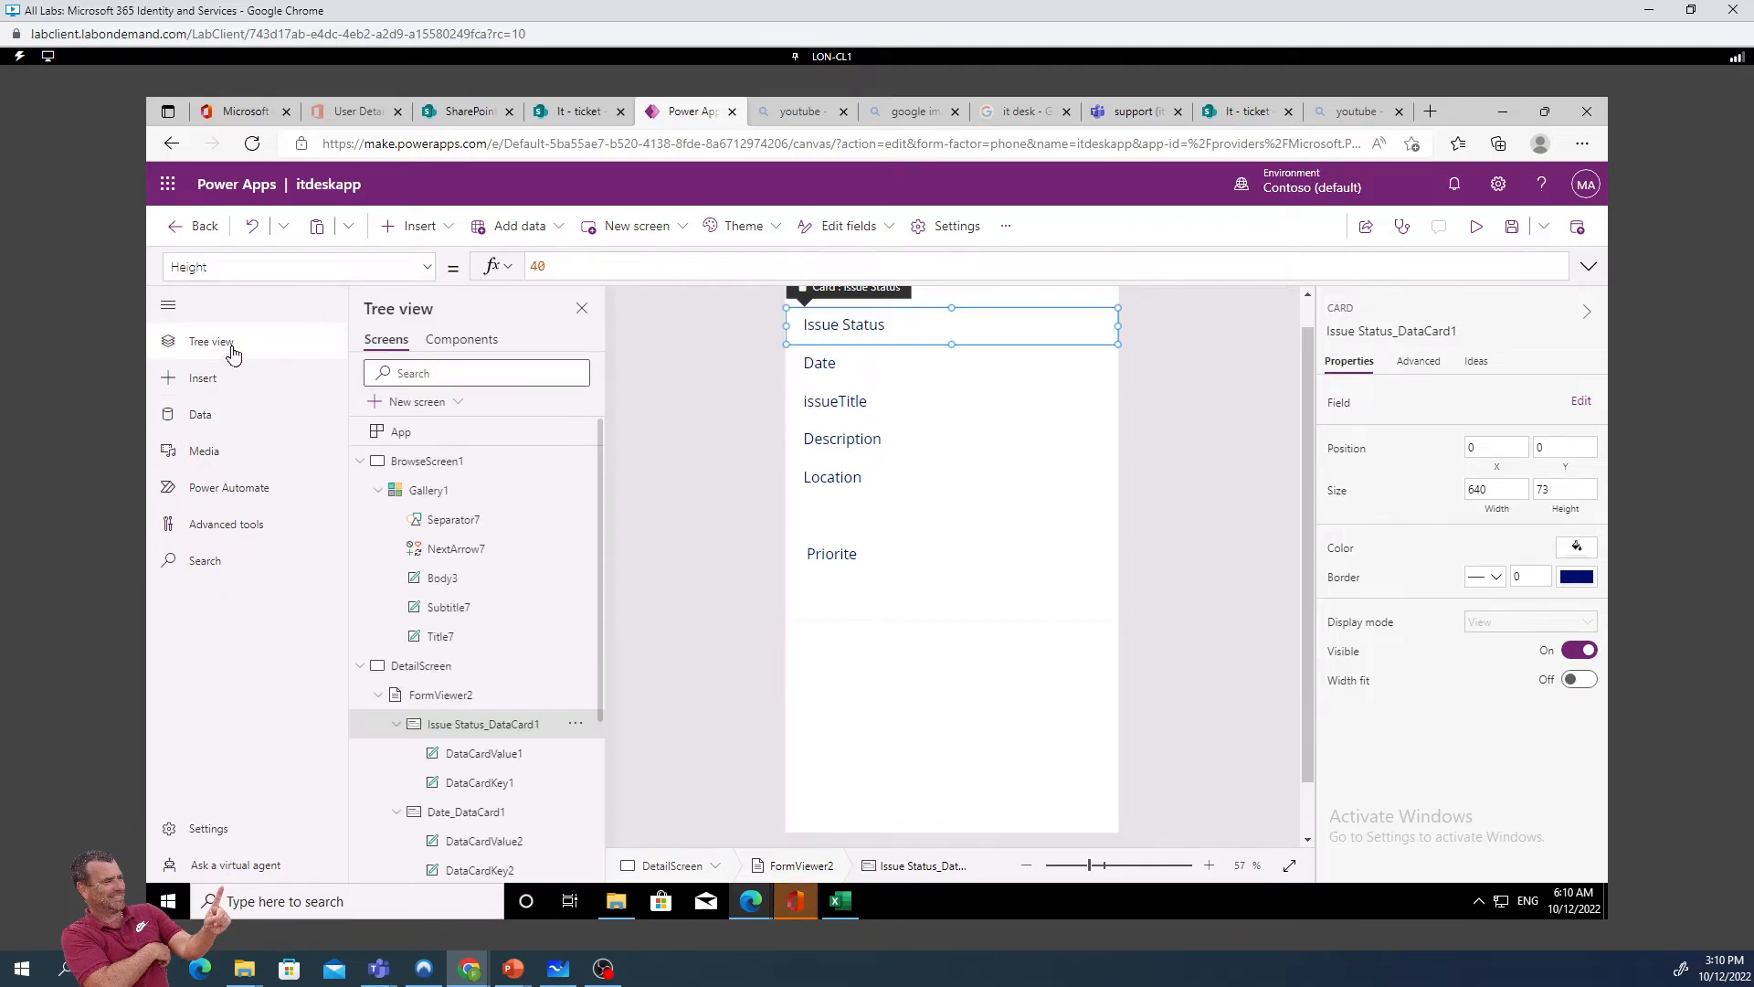
pyautogui.click(441, 697)
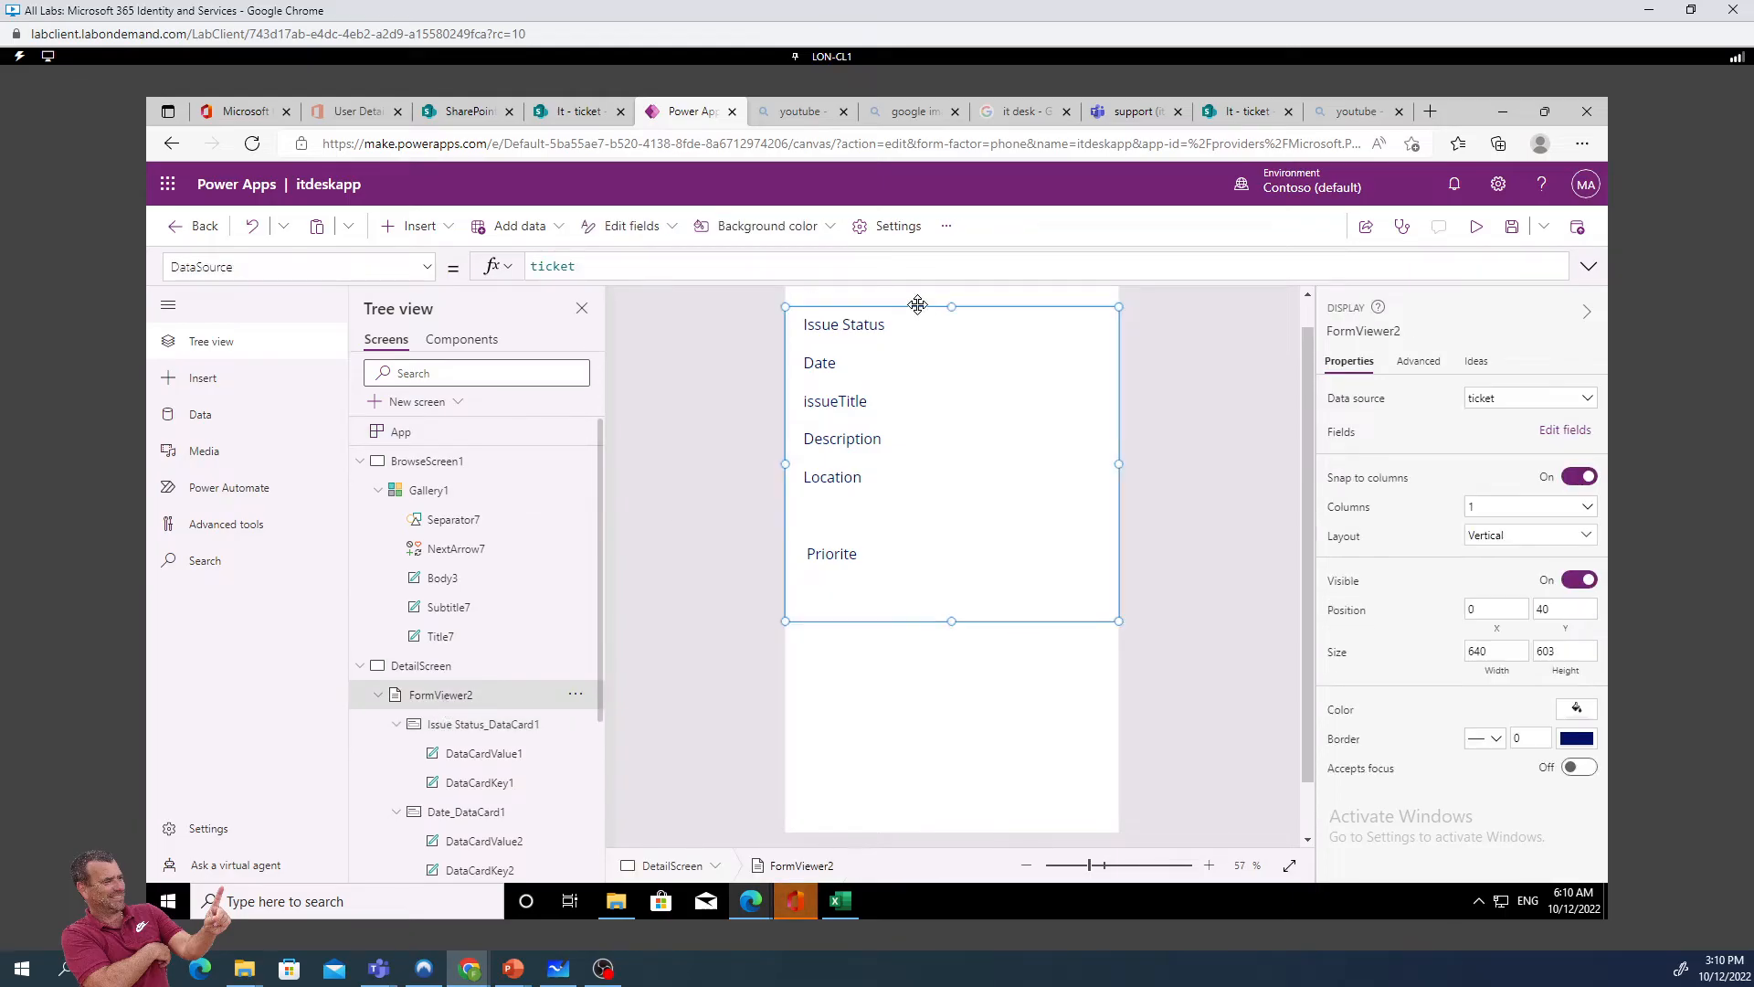
pyautogui.moveTo(926, 329); pyautogui.dragTo(923, 337)
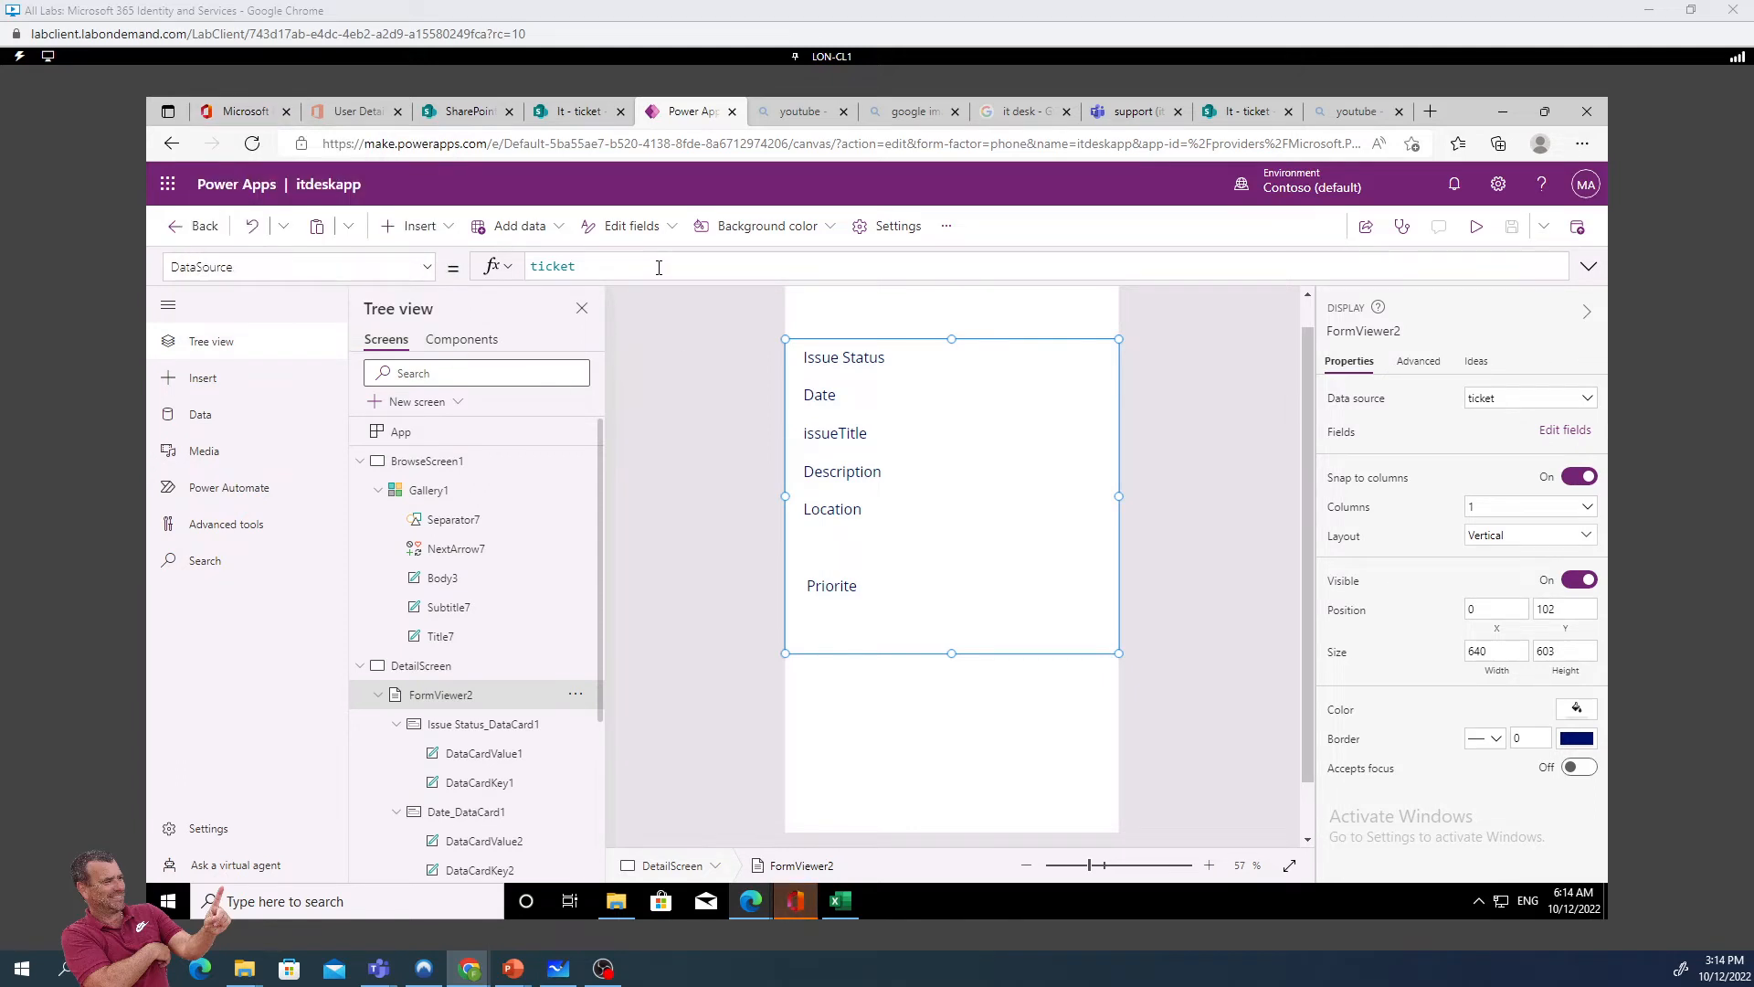
# Set the display form's Item property to the formula Gallery1.Selected
pyautogui.click(427, 270)
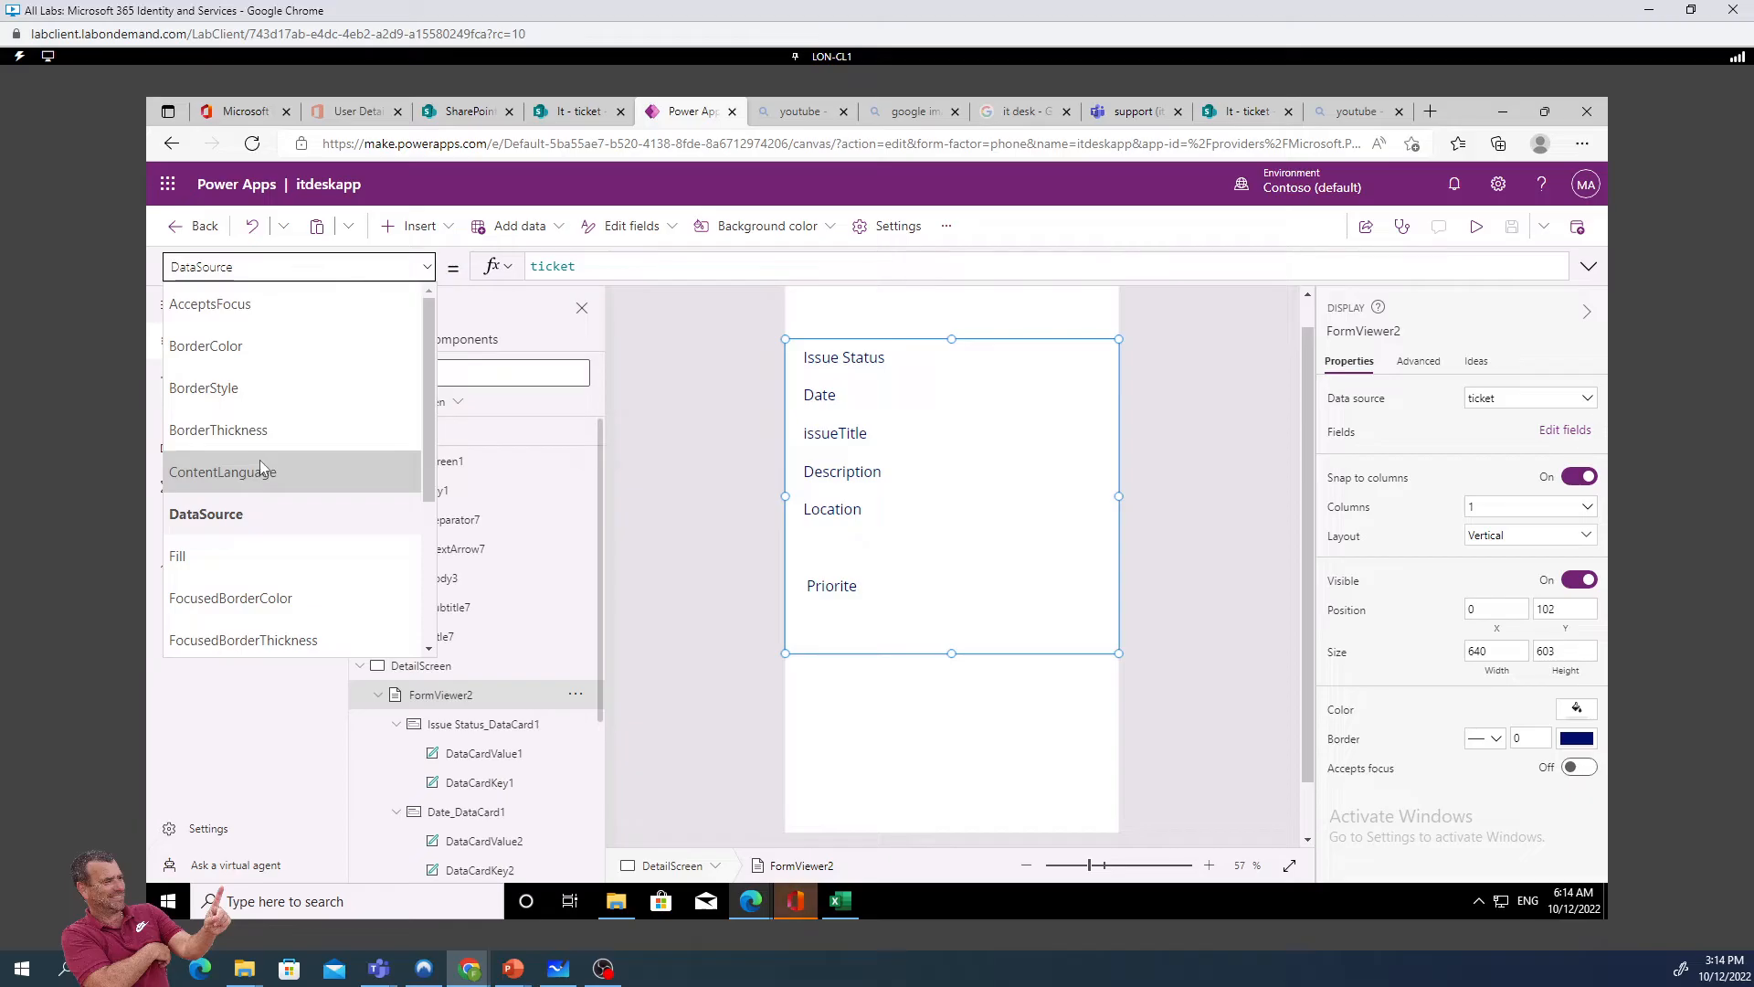
pyautogui.scroll(-3, 270, 439)
pyautogui.click(233, 508)
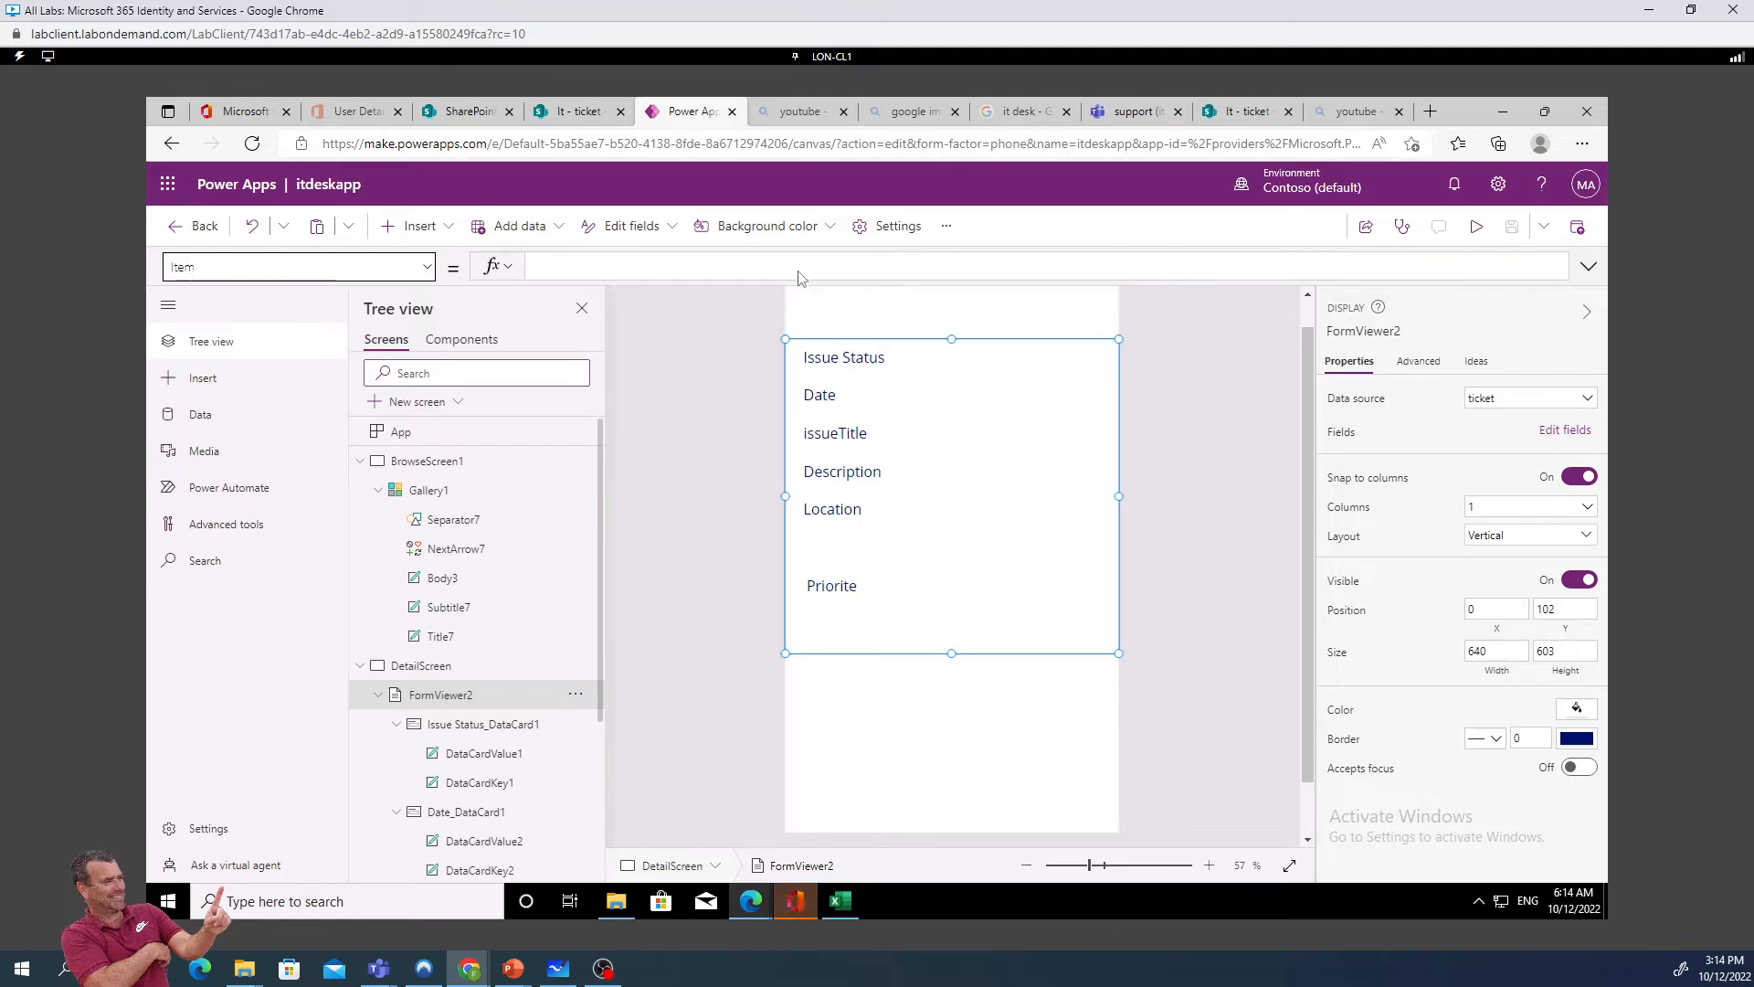
pyautogui.click(736, 265)
pyautogui.write('gall')
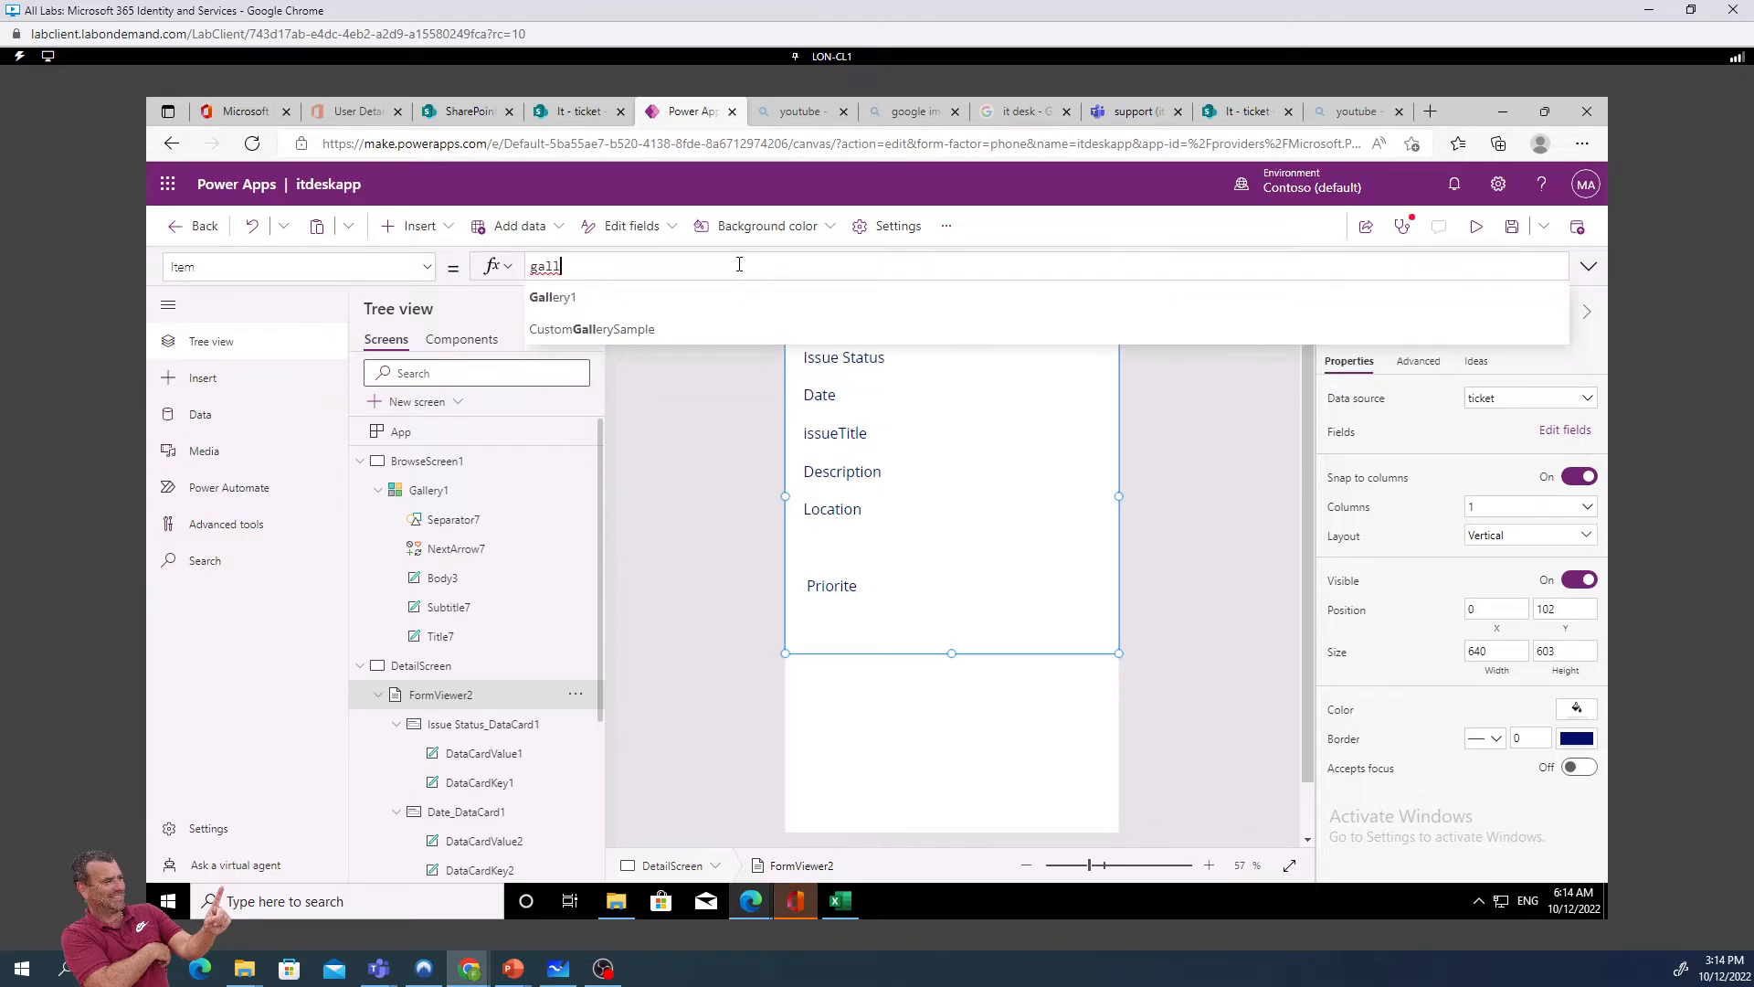
pyautogui.click(641, 299)
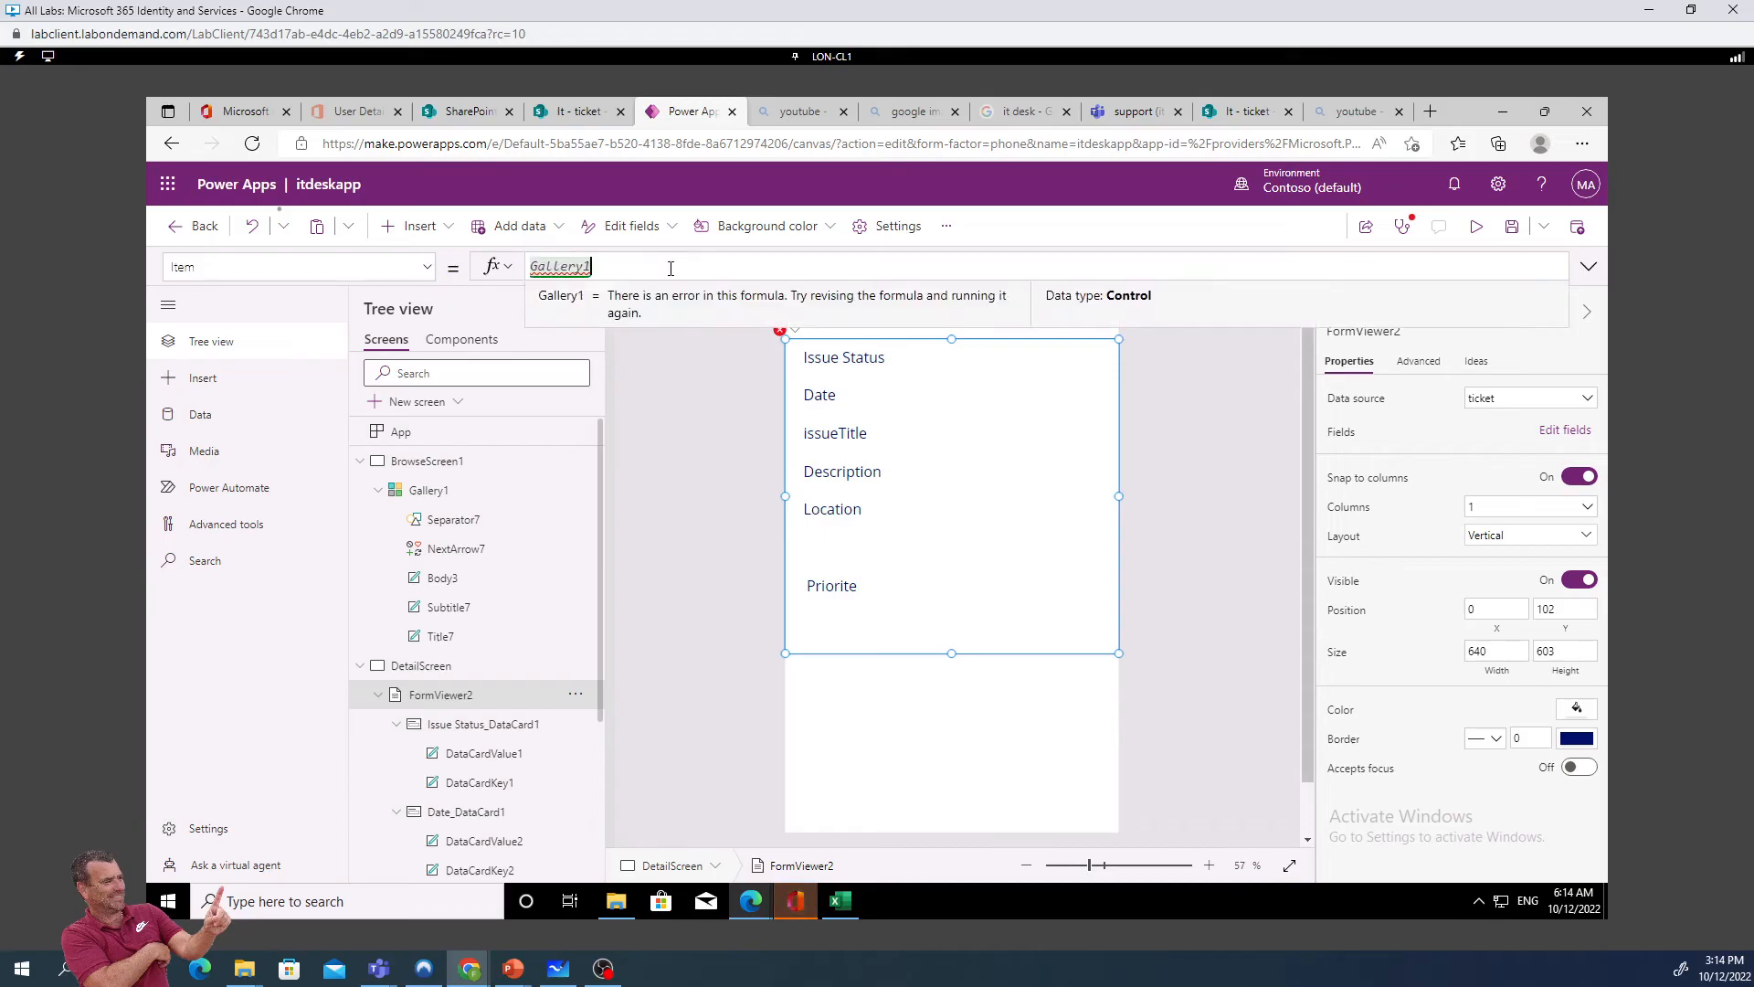
pyautogui.write('.se')
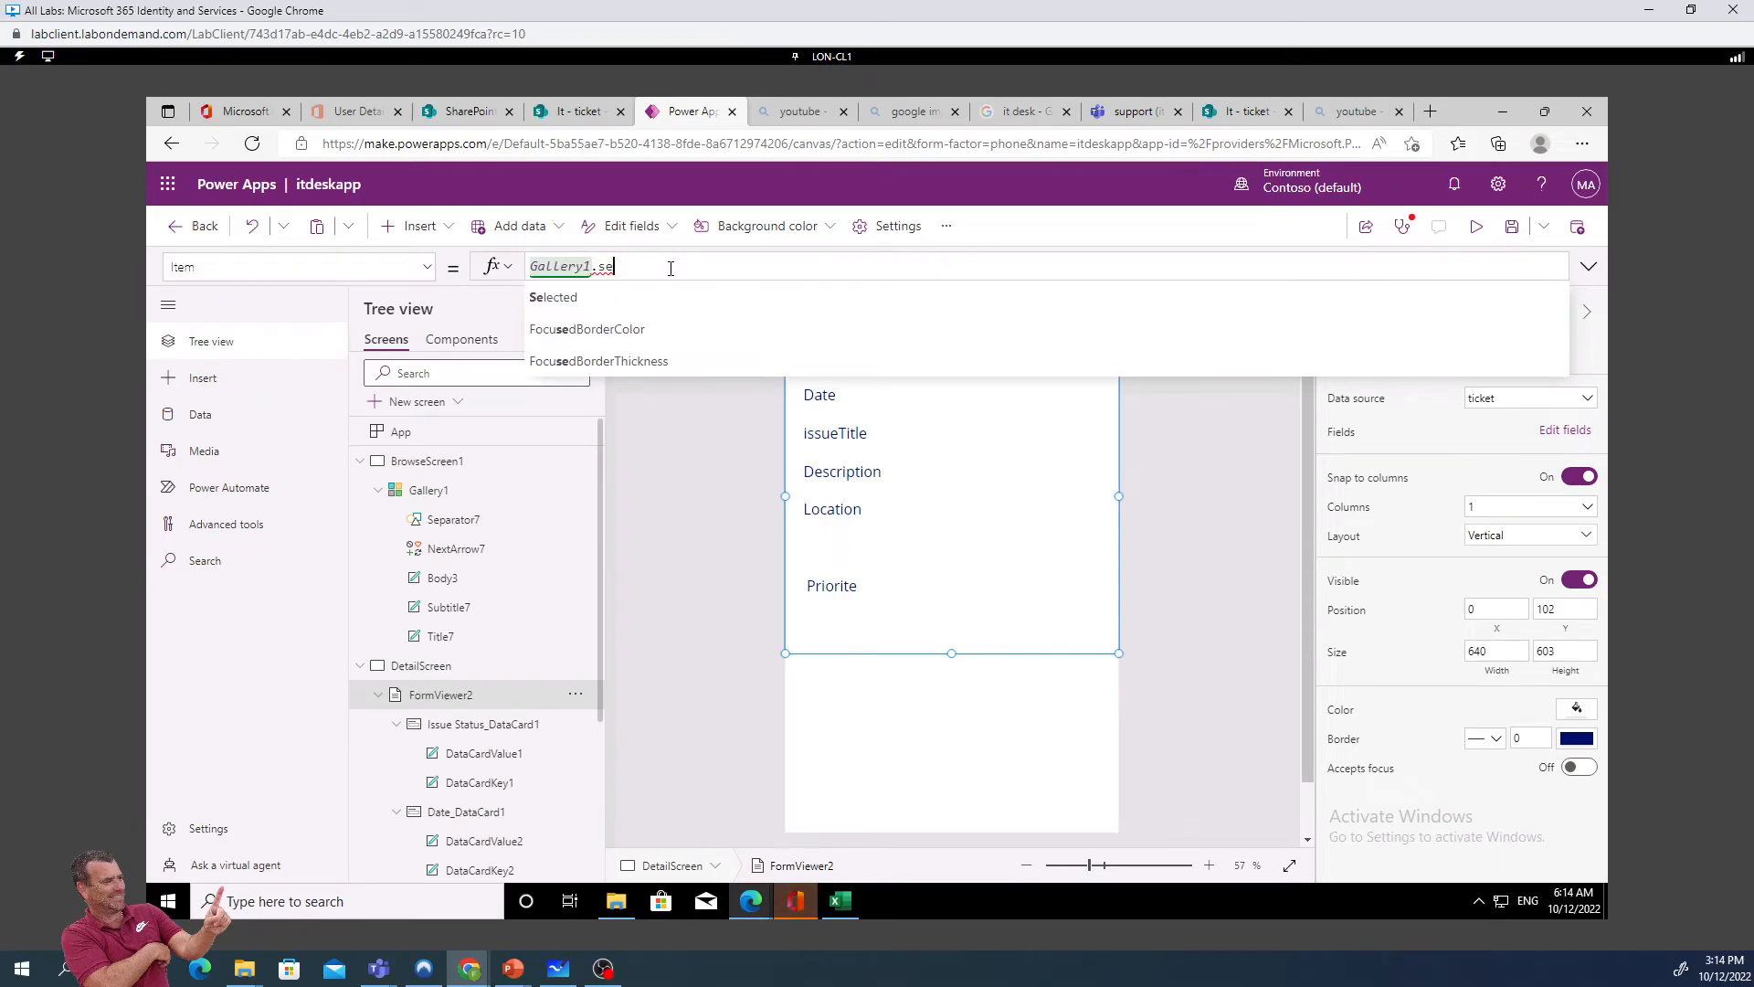
pyautogui.click(612, 298)
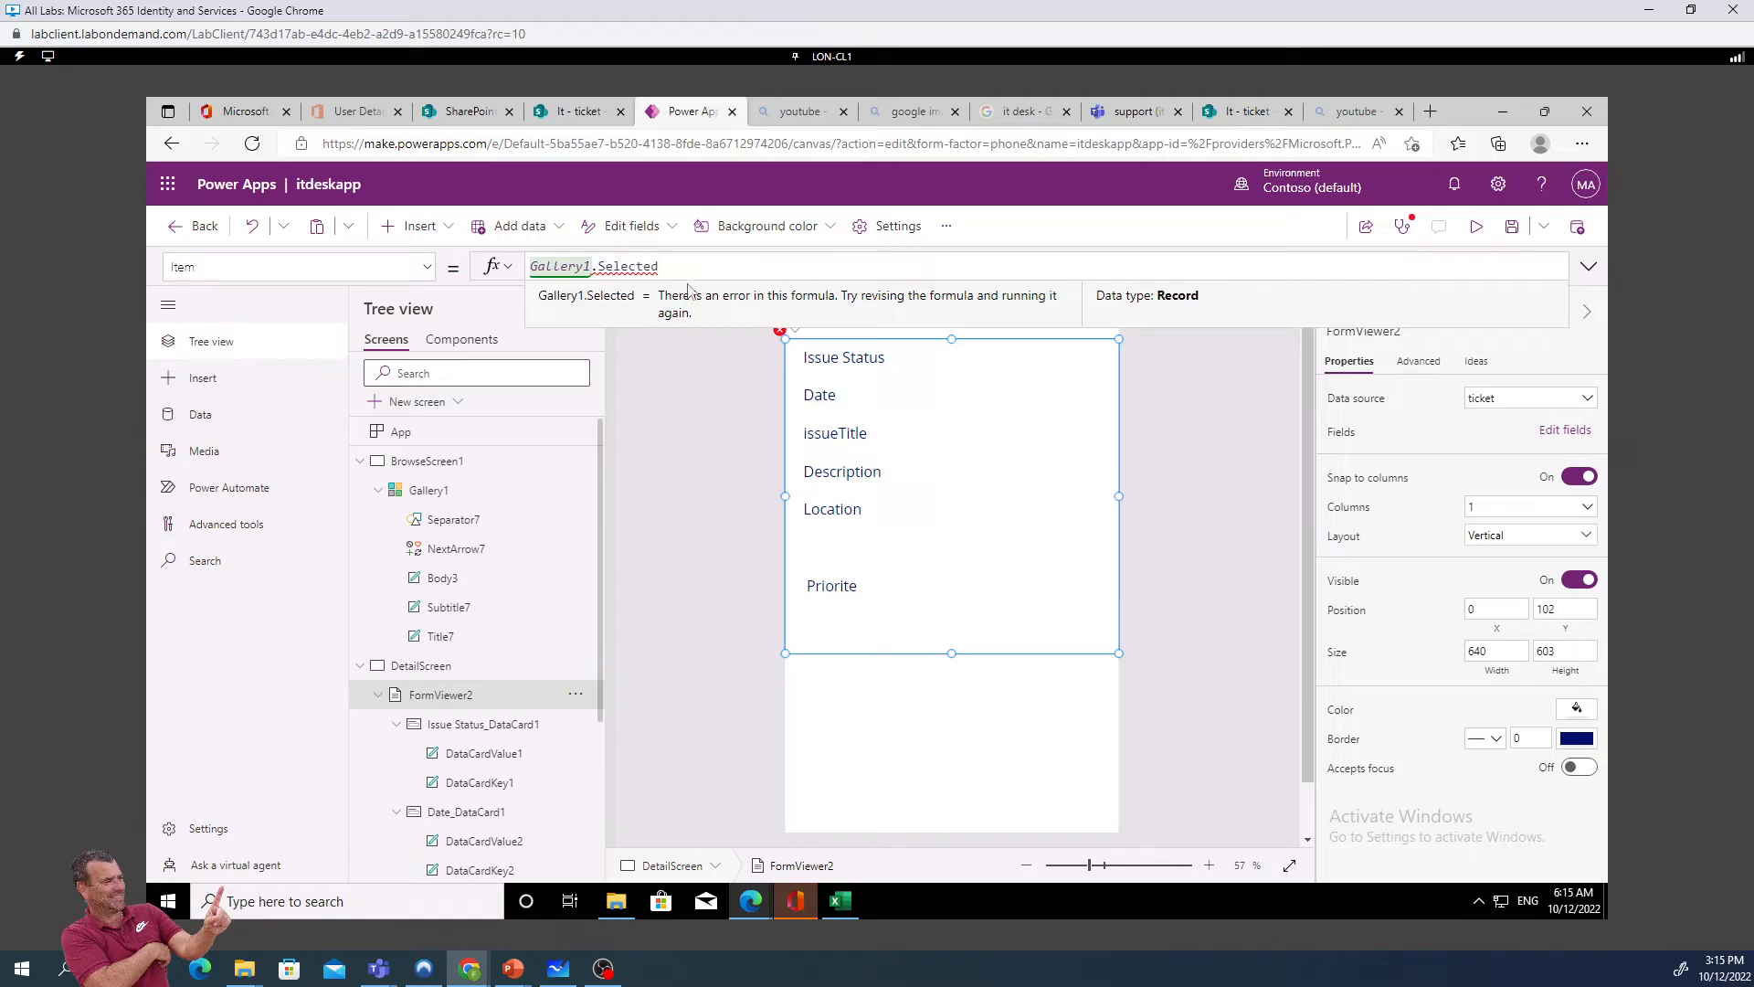
pyautogui.scroll(-1, 700, 270)
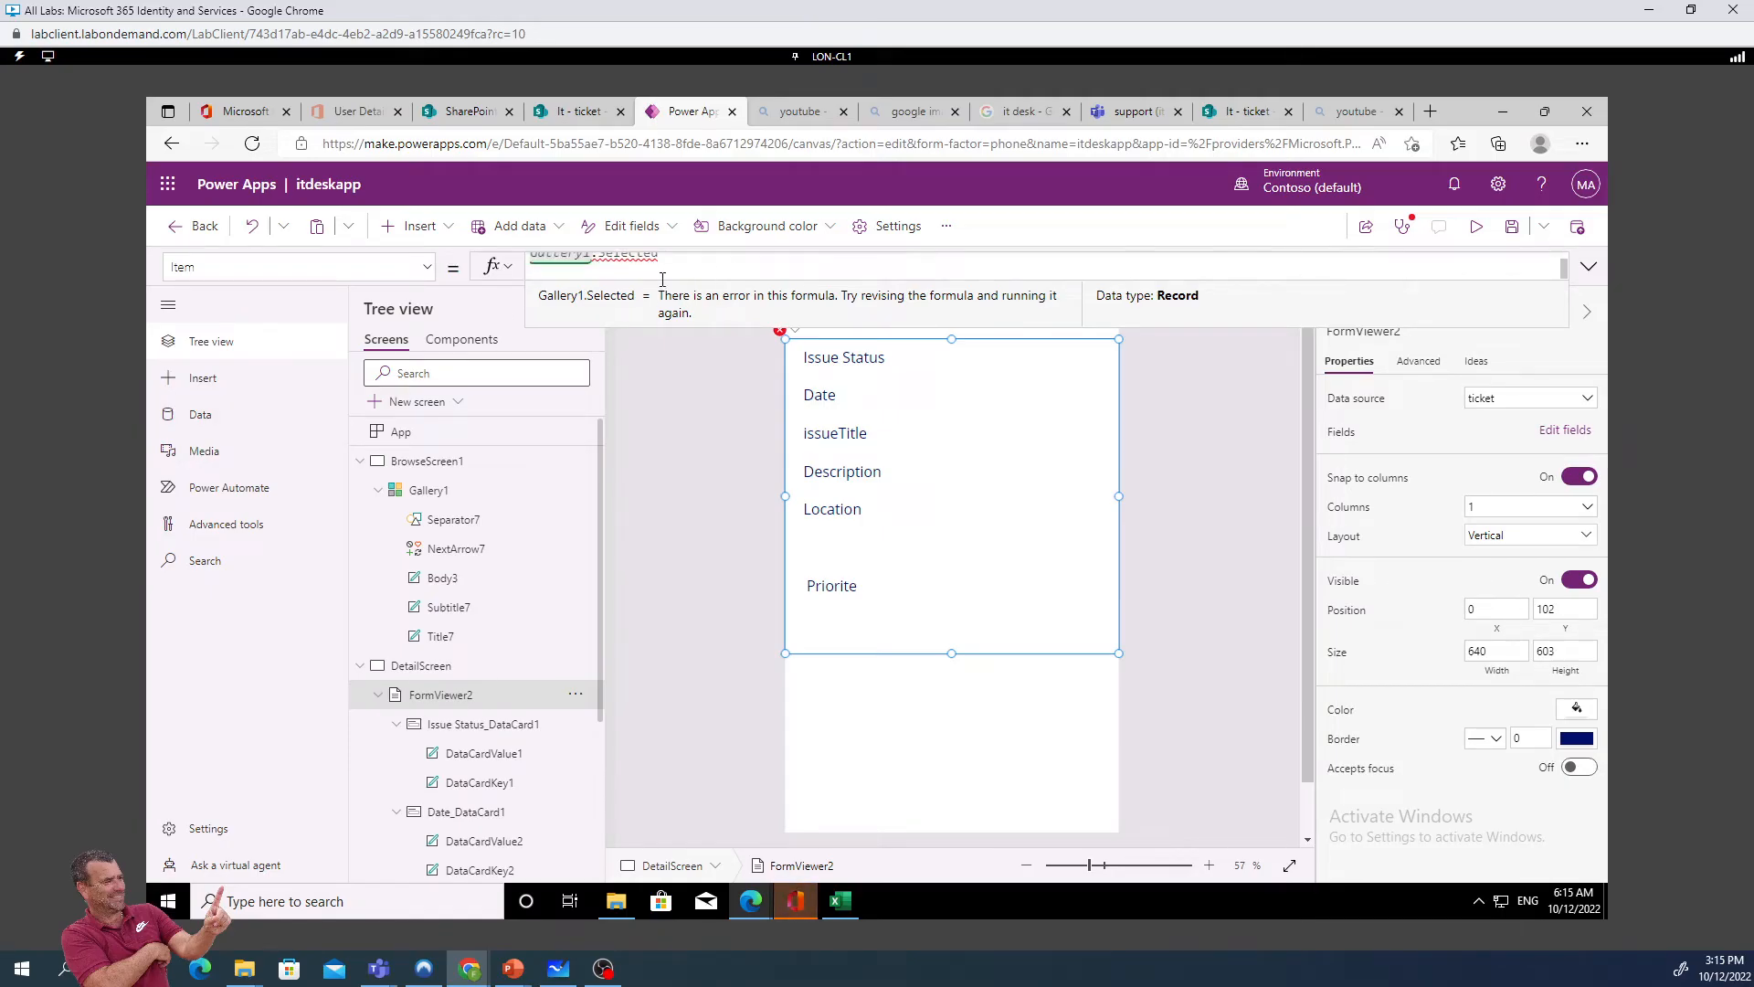
pyautogui.scroll(1, 661, 274)
pyautogui.click(685, 470)
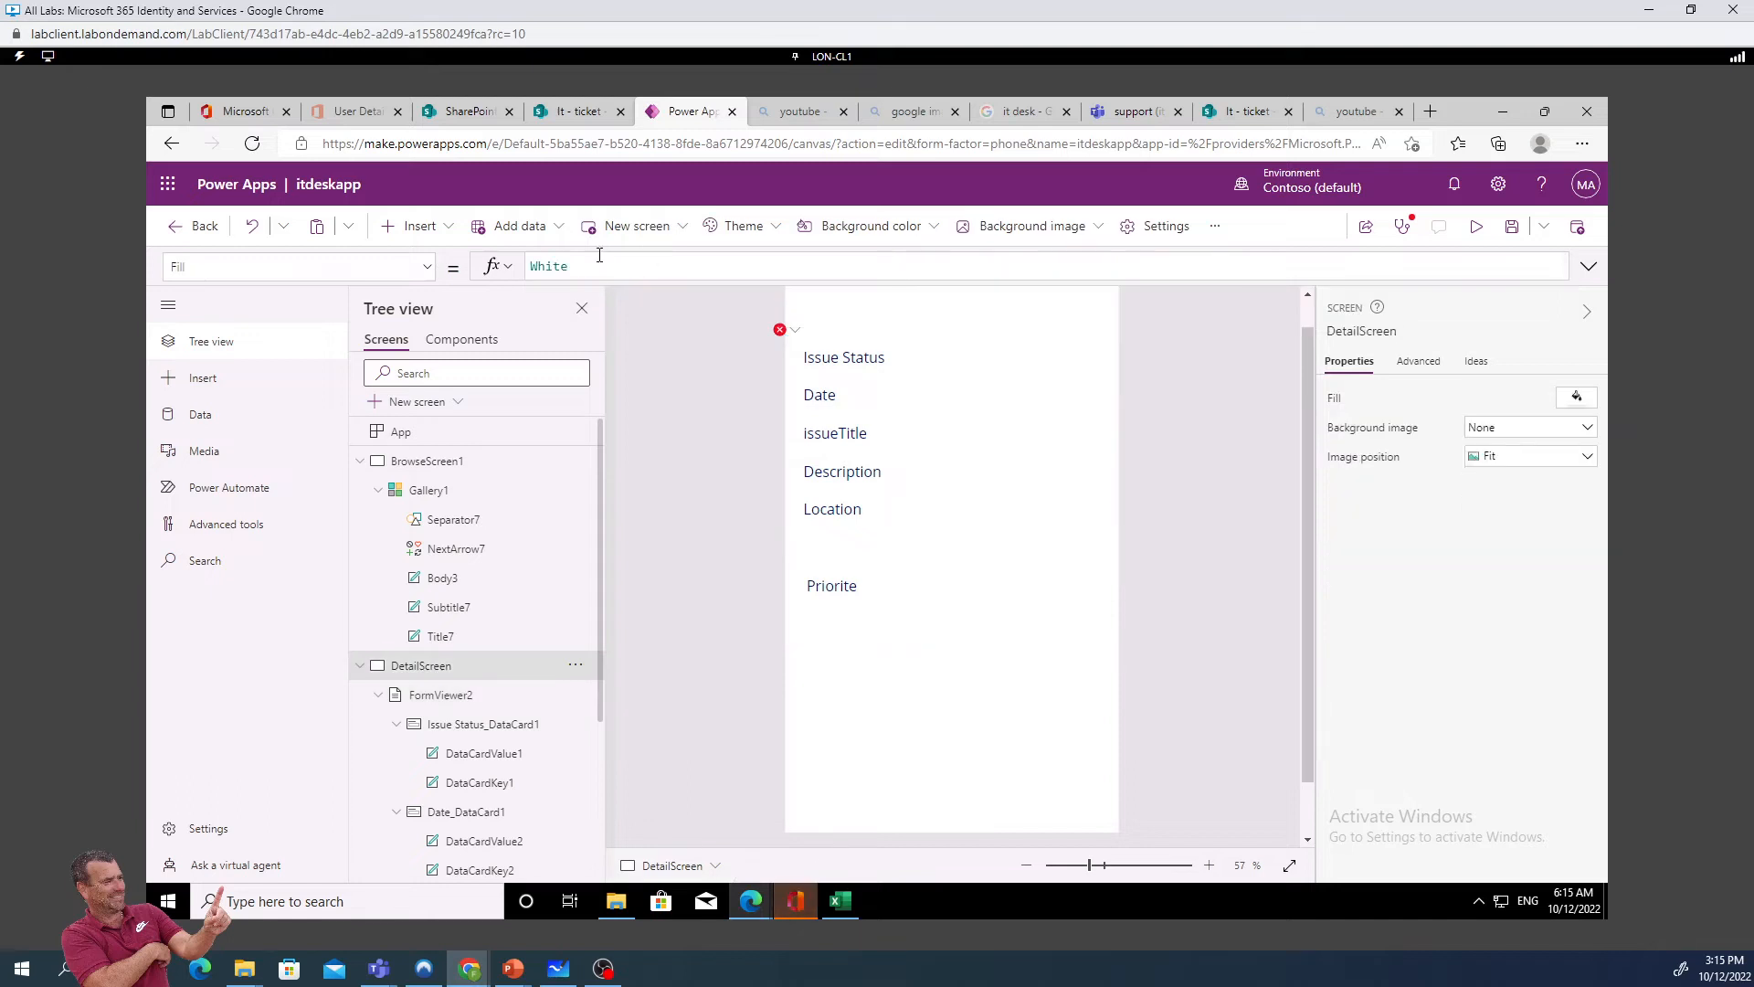
# Open the display form's flagged Item formula from its error marker and re-enter it as Gallery1.Selected
pyautogui.click(873, 375)
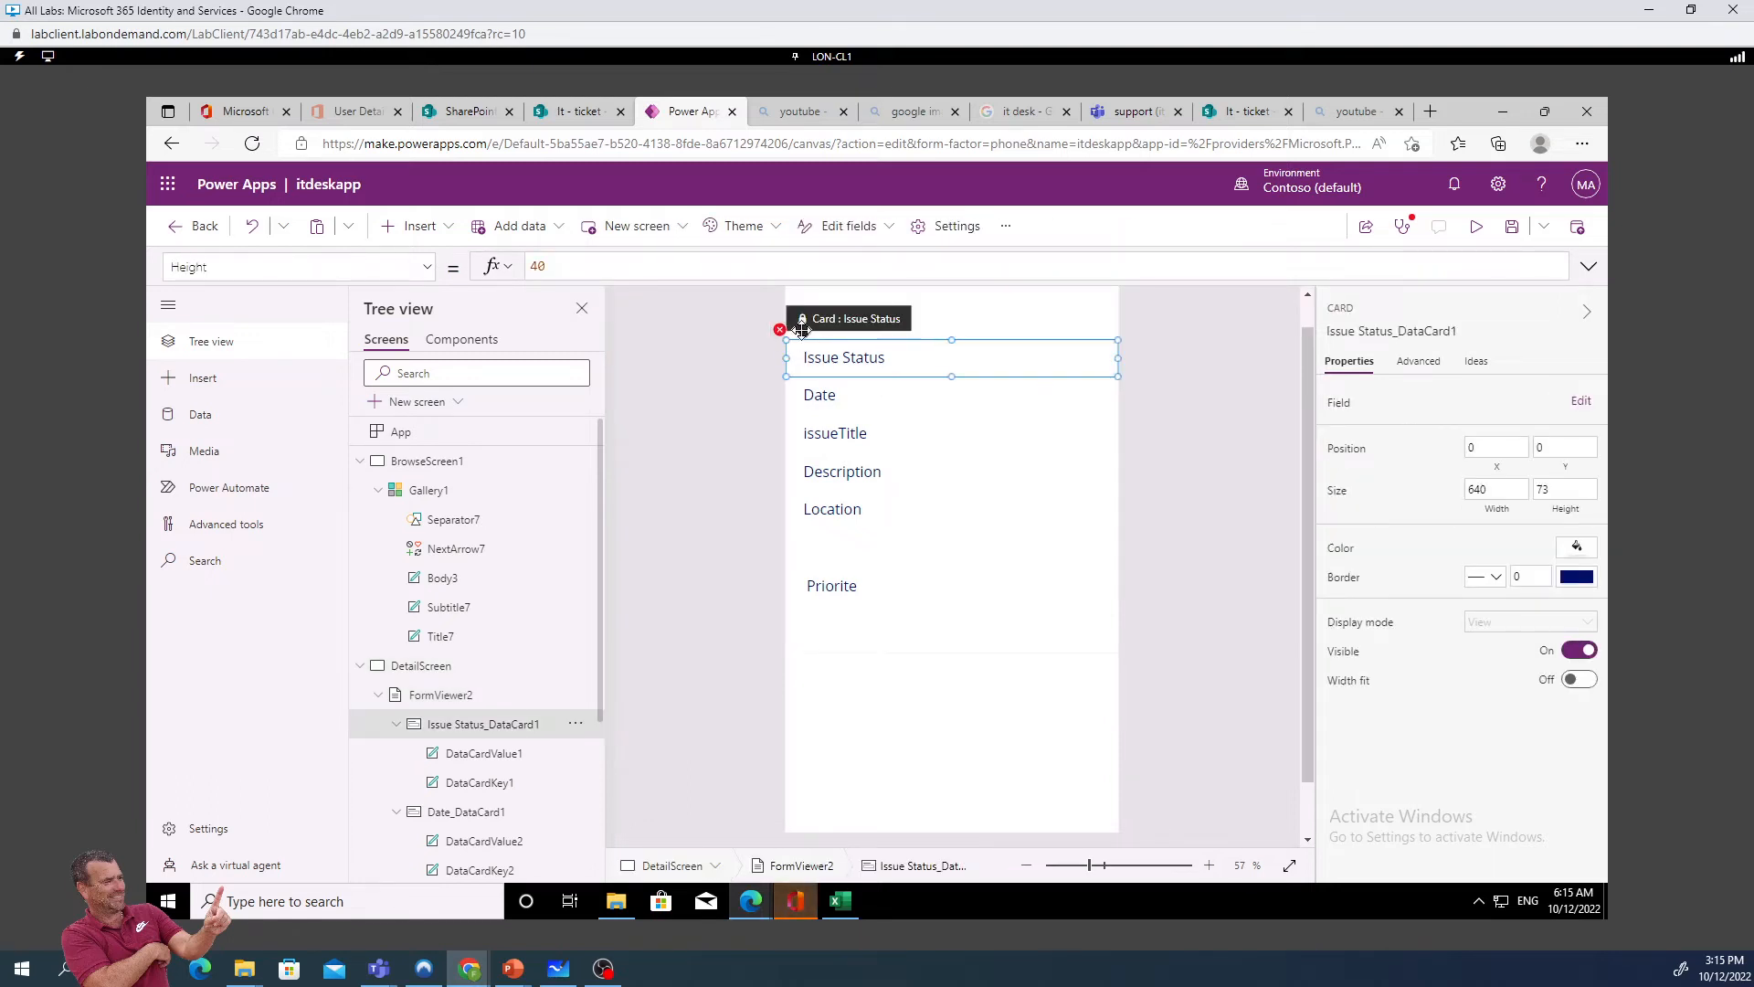
pyautogui.click(781, 334)
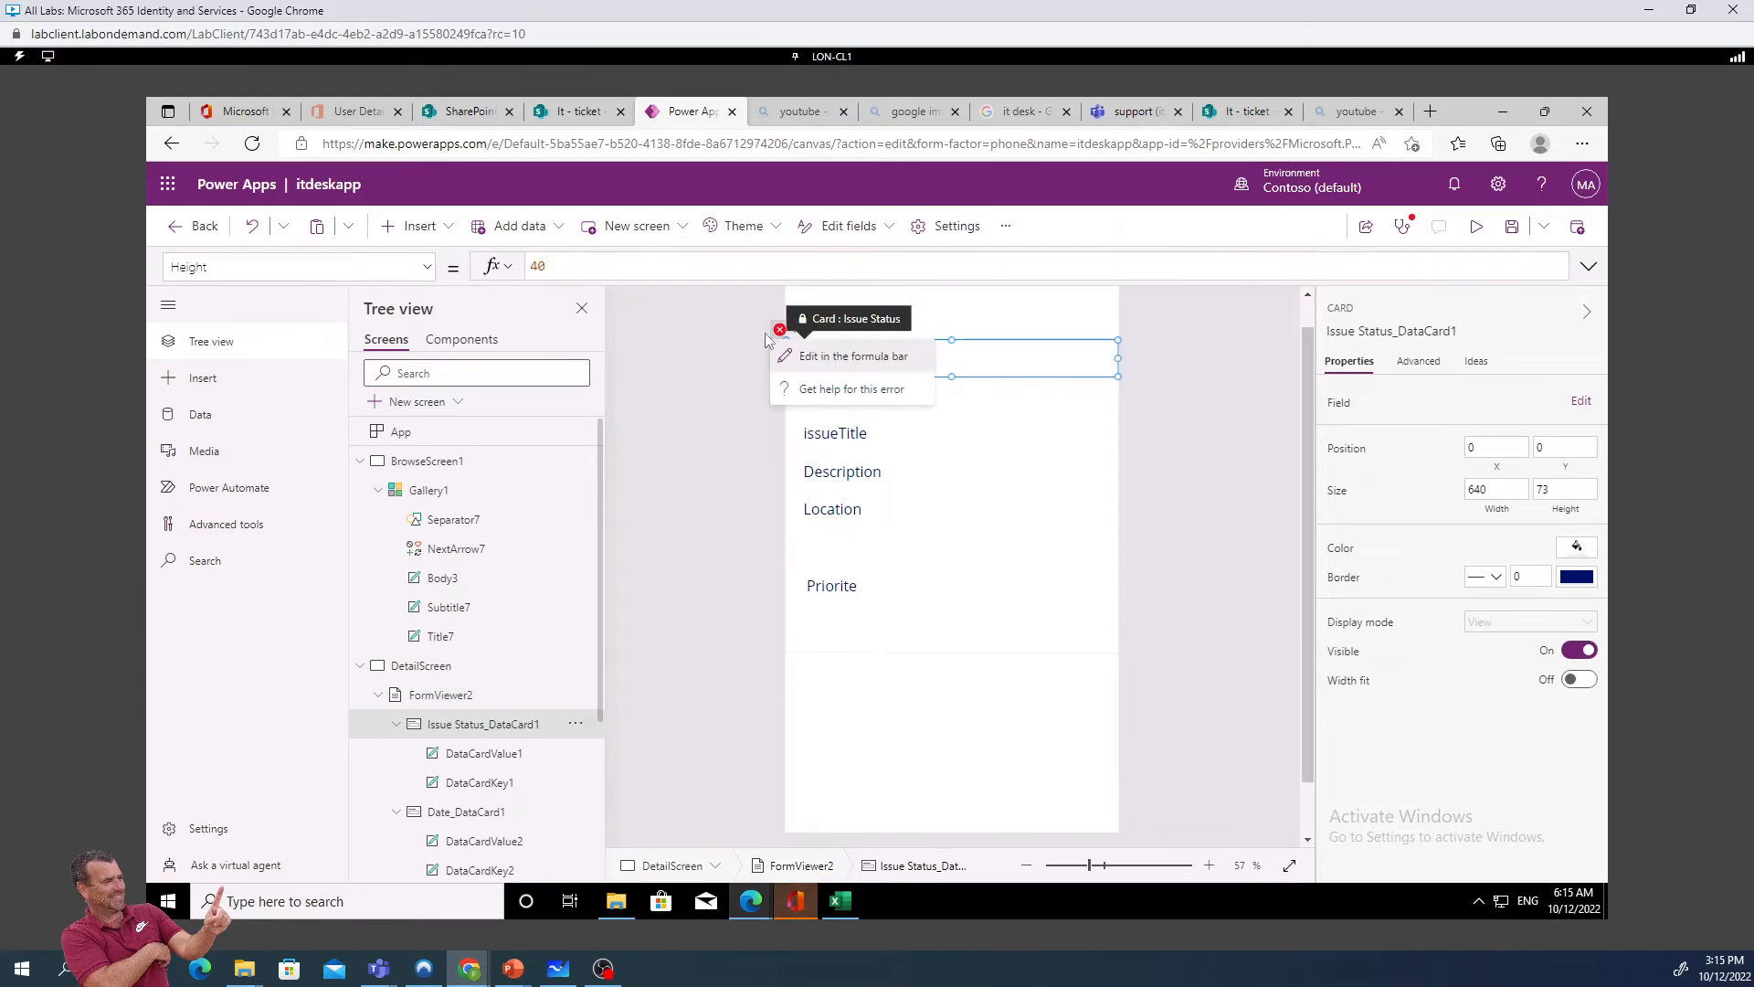
pyautogui.click(804, 356)
pyautogui.click(693, 263)
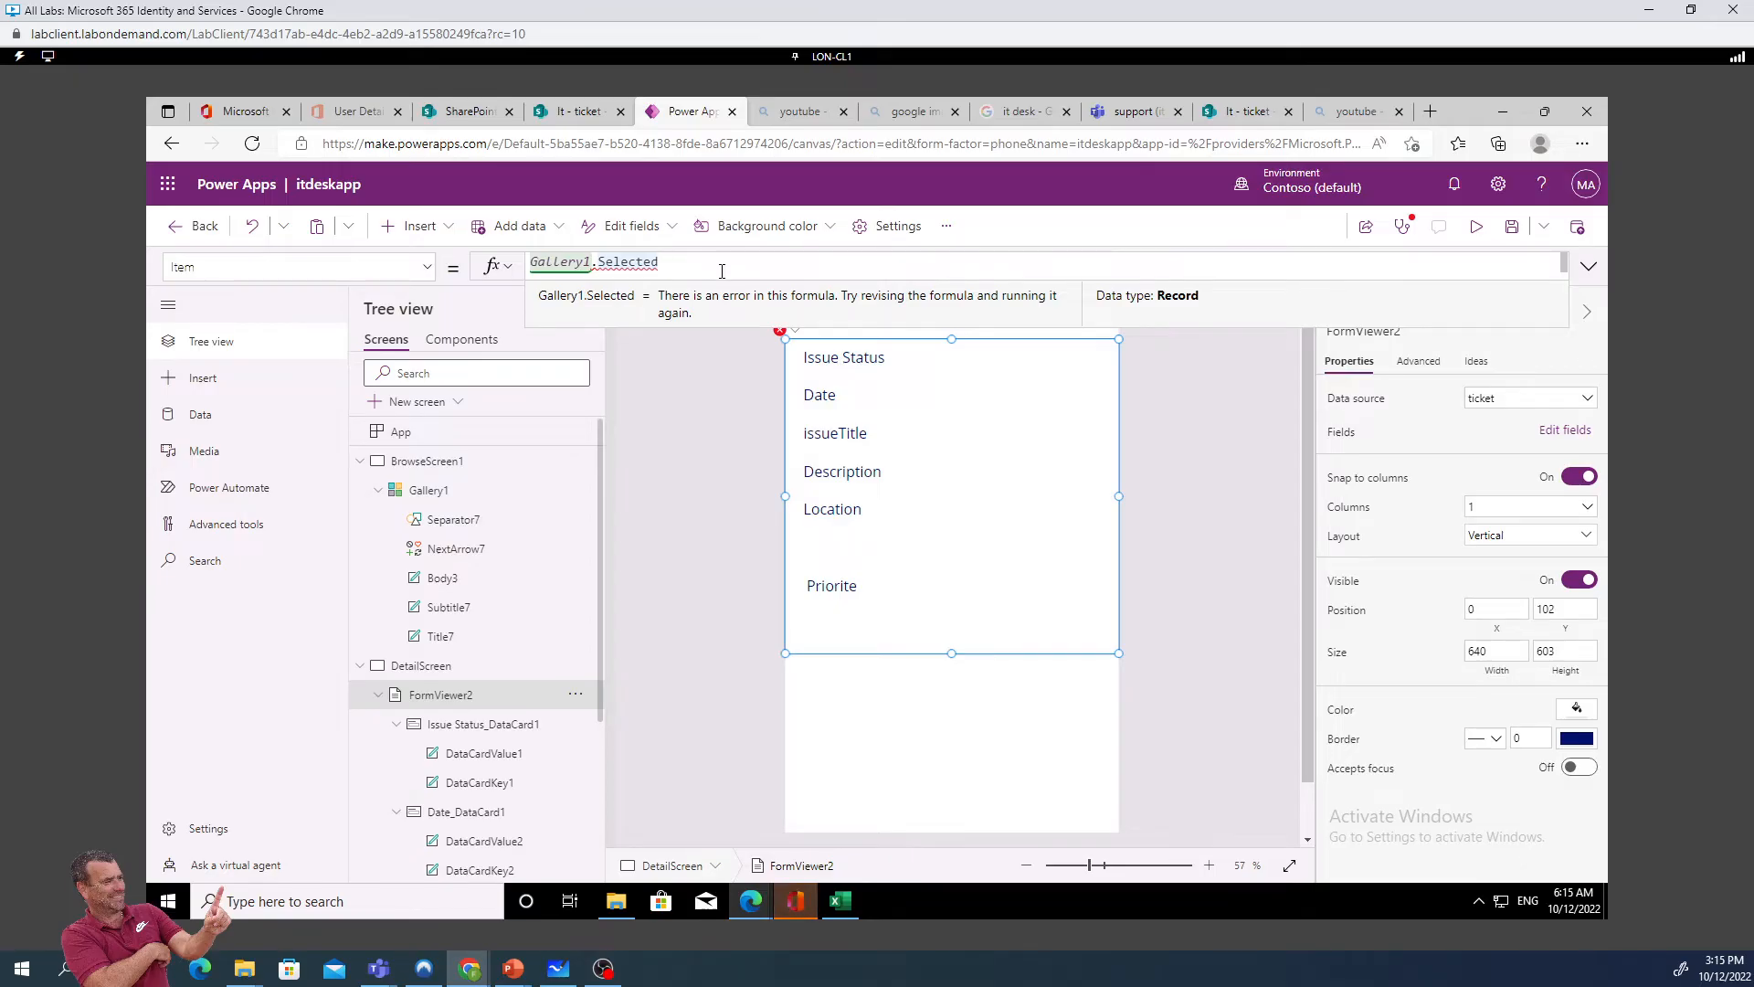
pyautogui.hotkey('shift', 'Return')
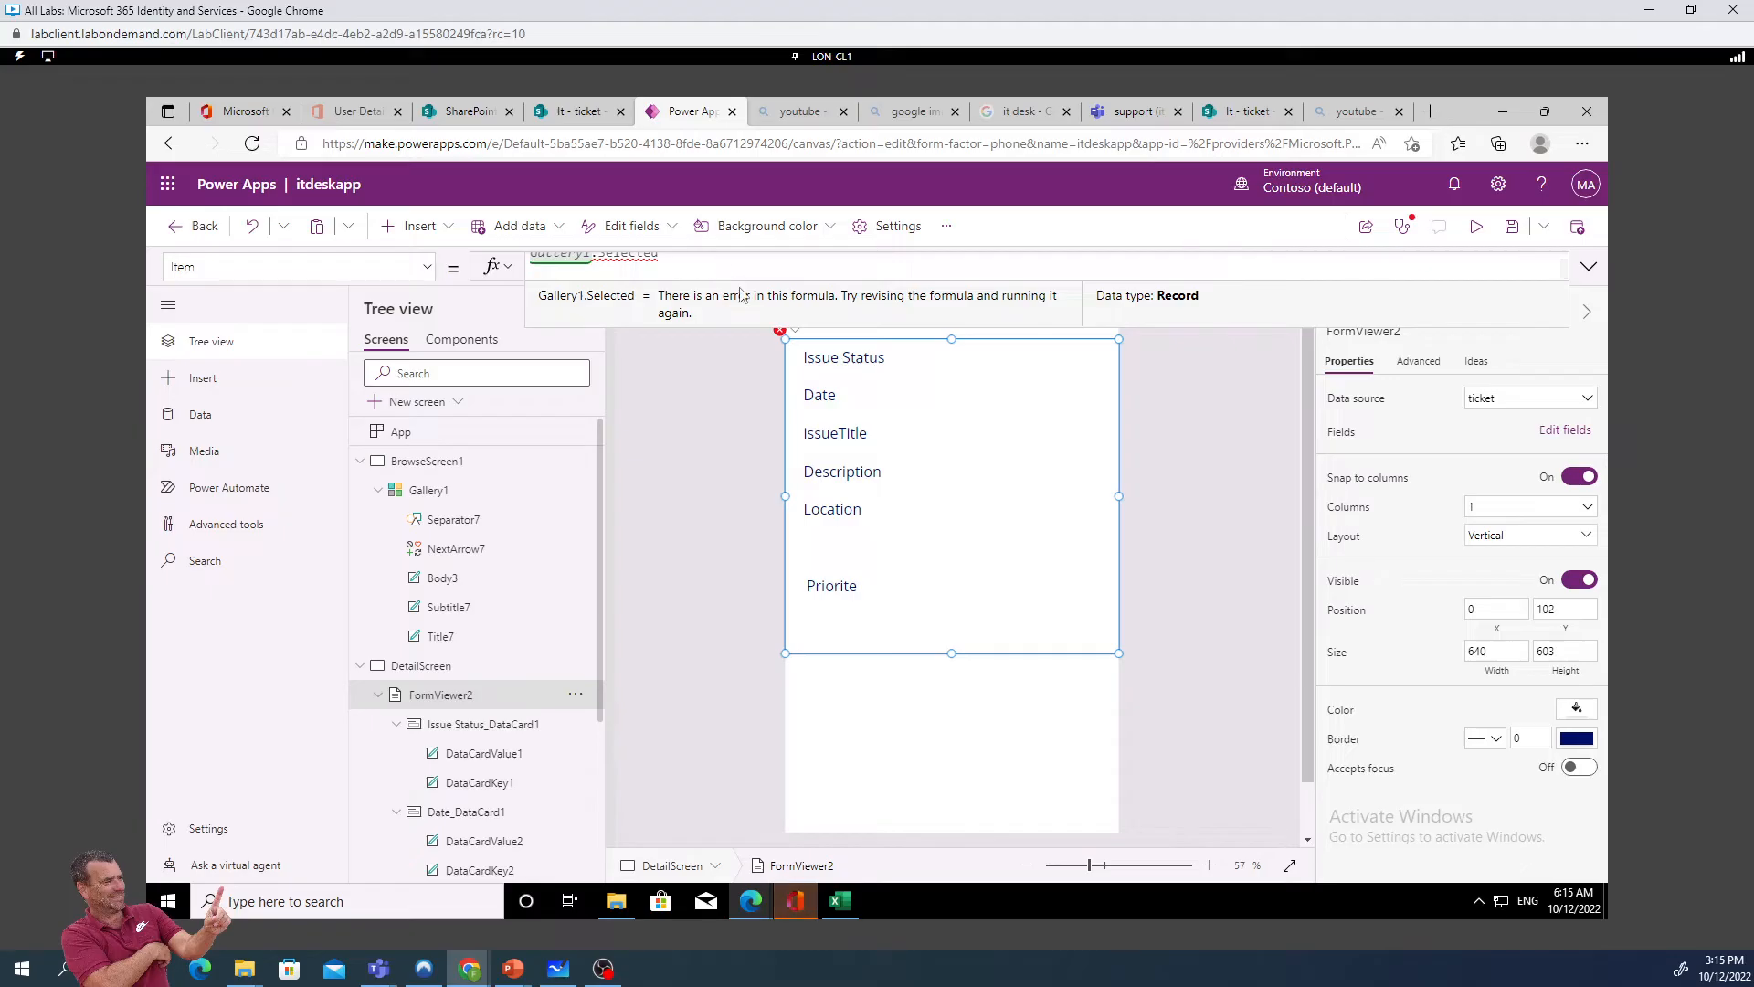
pyautogui.press('BackSpace')
pyautogui.press('BackSpace')
pyautogui.press('BackSpace')
pyautogui.press('BackSpace')
pyautogui.press('BackSpace')
pyautogui.press('BackSpace')
pyautogui.press('BackSpace')
pyautogui.press('BackSpace')
pyautogui.press('BackSpace')
pyautogui.press('BackSpace')
pyautogui.press('BackSpace')
pyautogui.press('BackSpace')
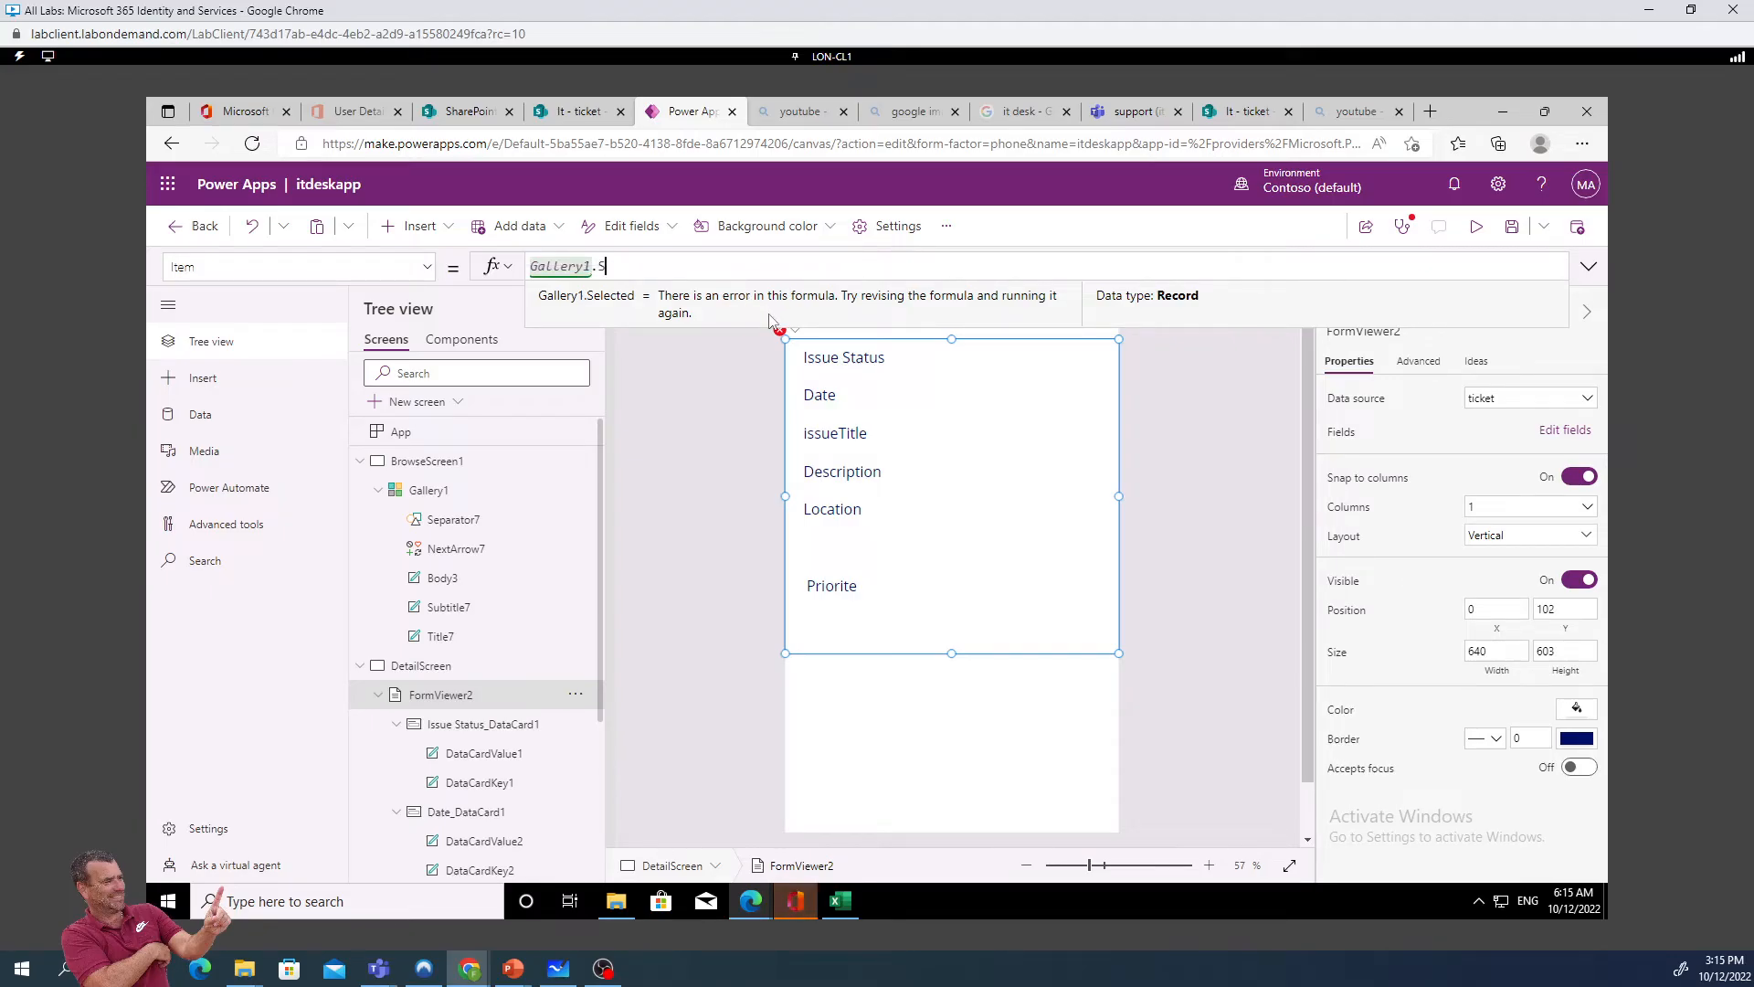
pyautogui.press('BackSpace')
pyautogui.press('BackSpace')
pyautogui.press('BackSpace')
pyautogui.press('BackSpace')
pyautogui.press('BackSpace')
pyautogui.press('BackSpace')
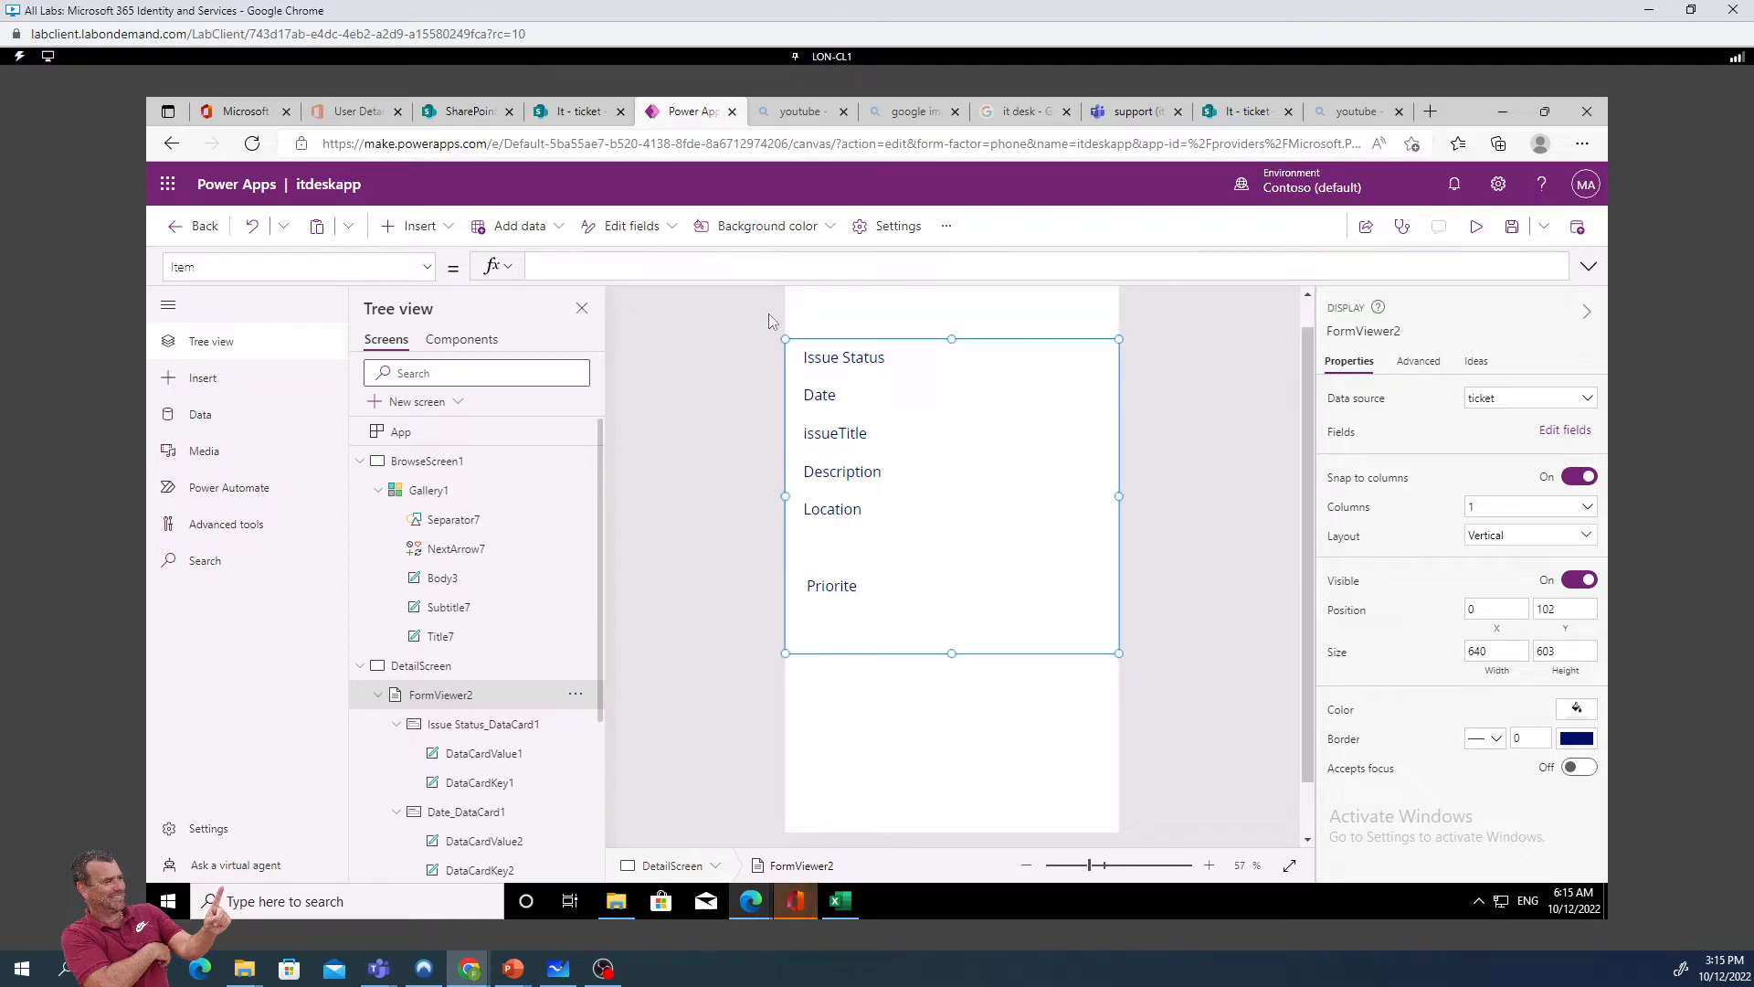
pyautogui.write('ga')
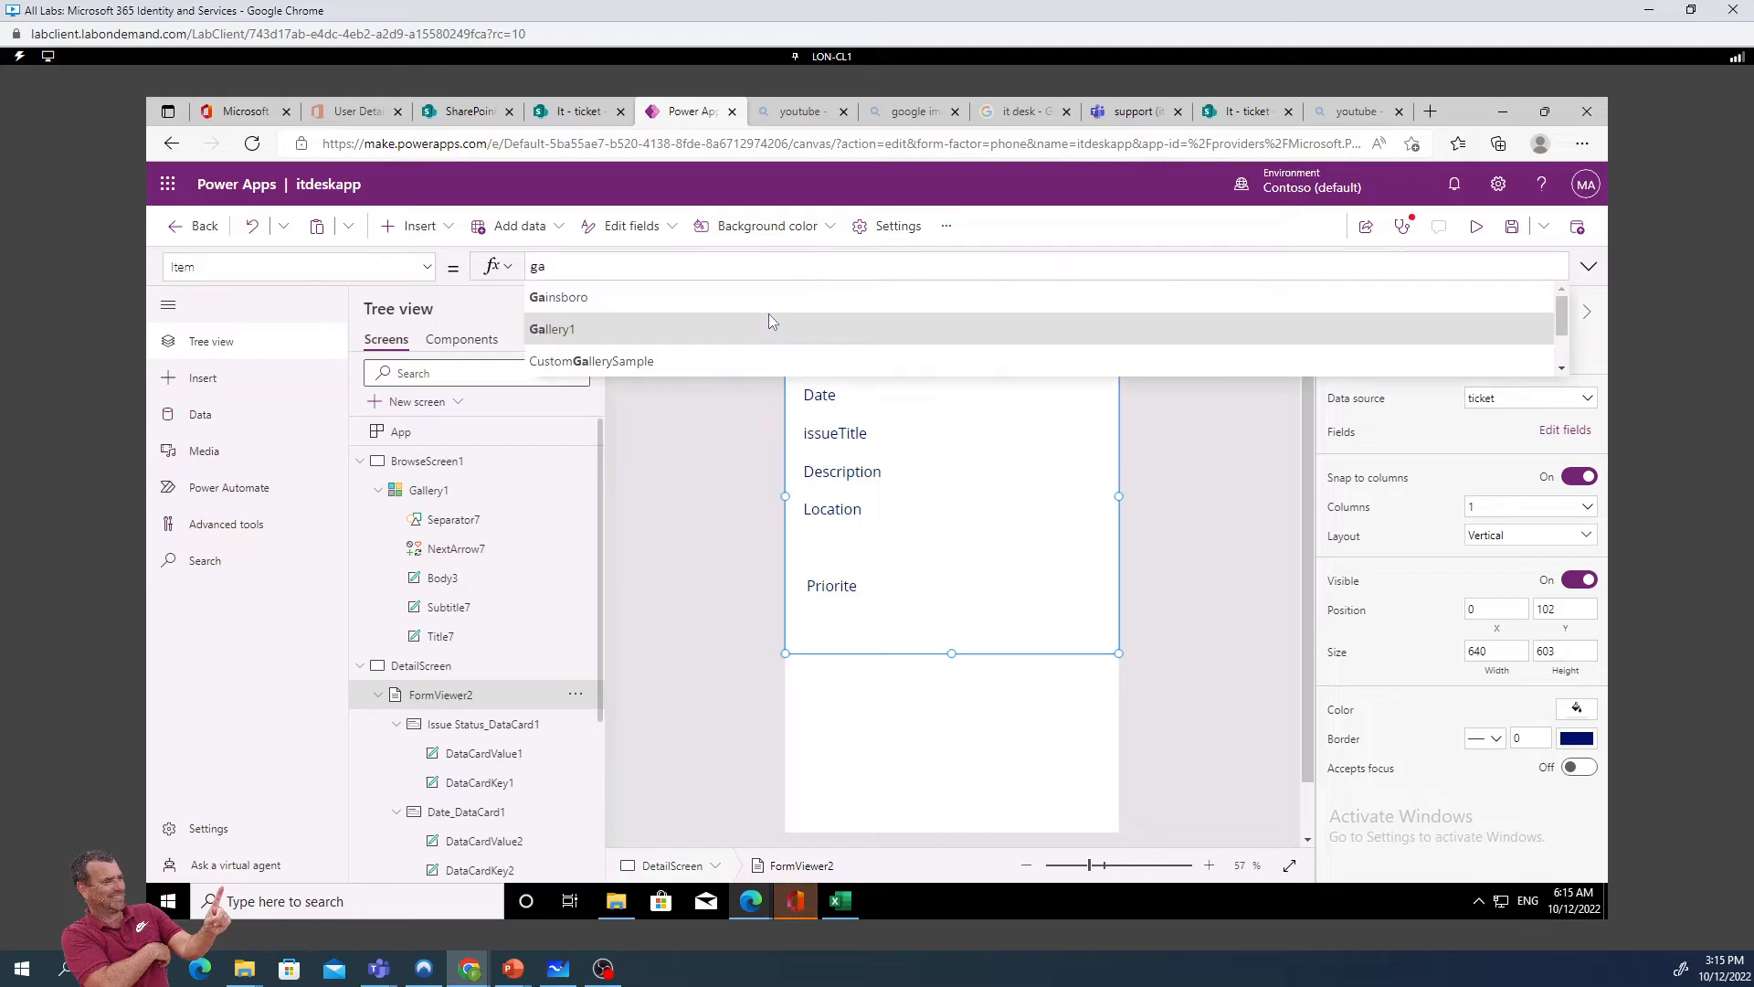
pyautogui.click(574, 330)
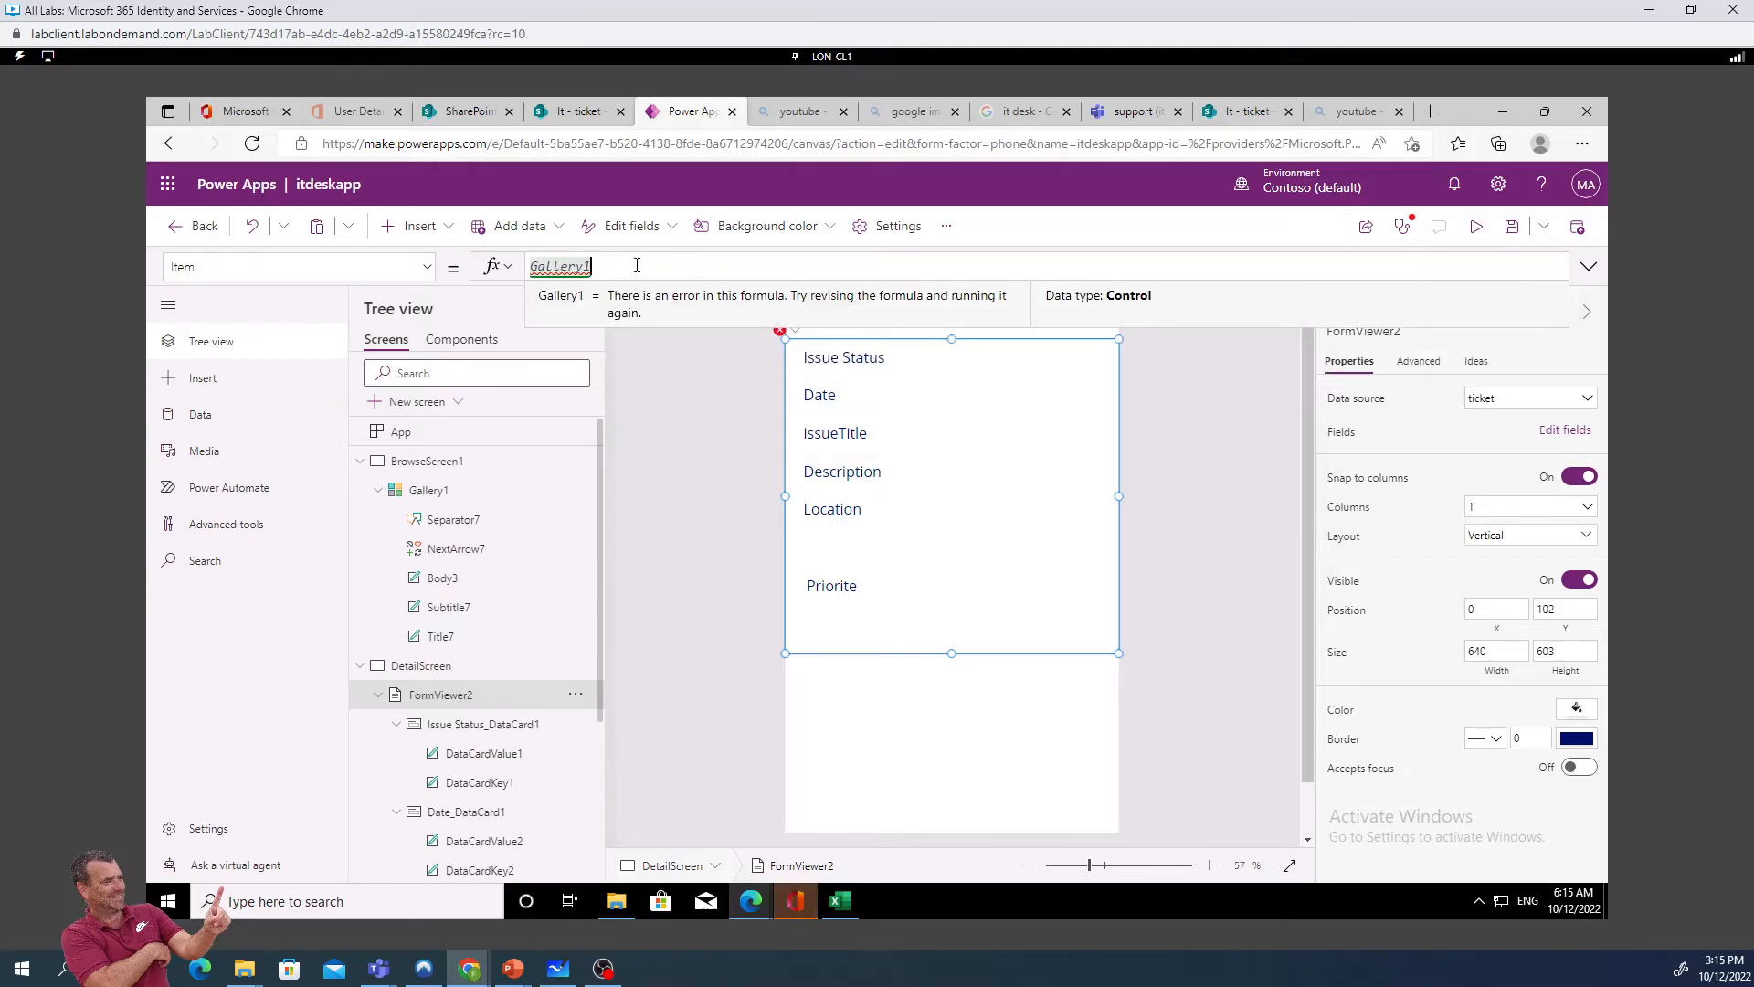
pyautogui.write('.')
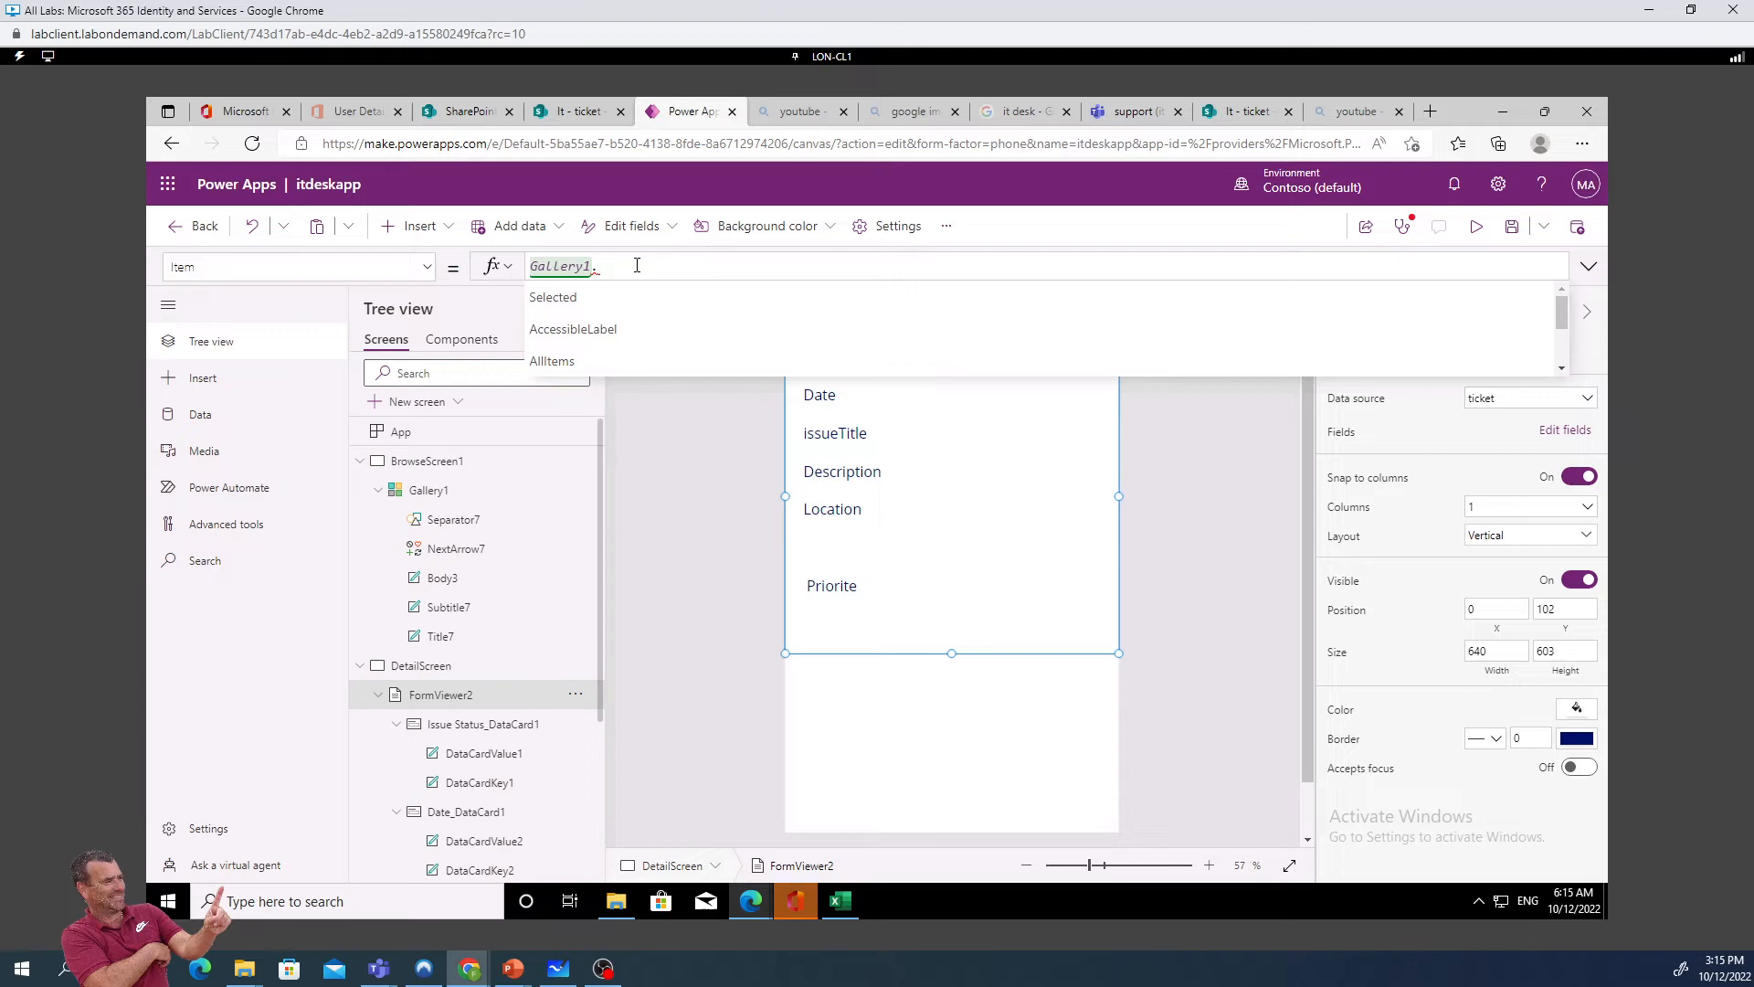
pyautogui.click(573, 300)
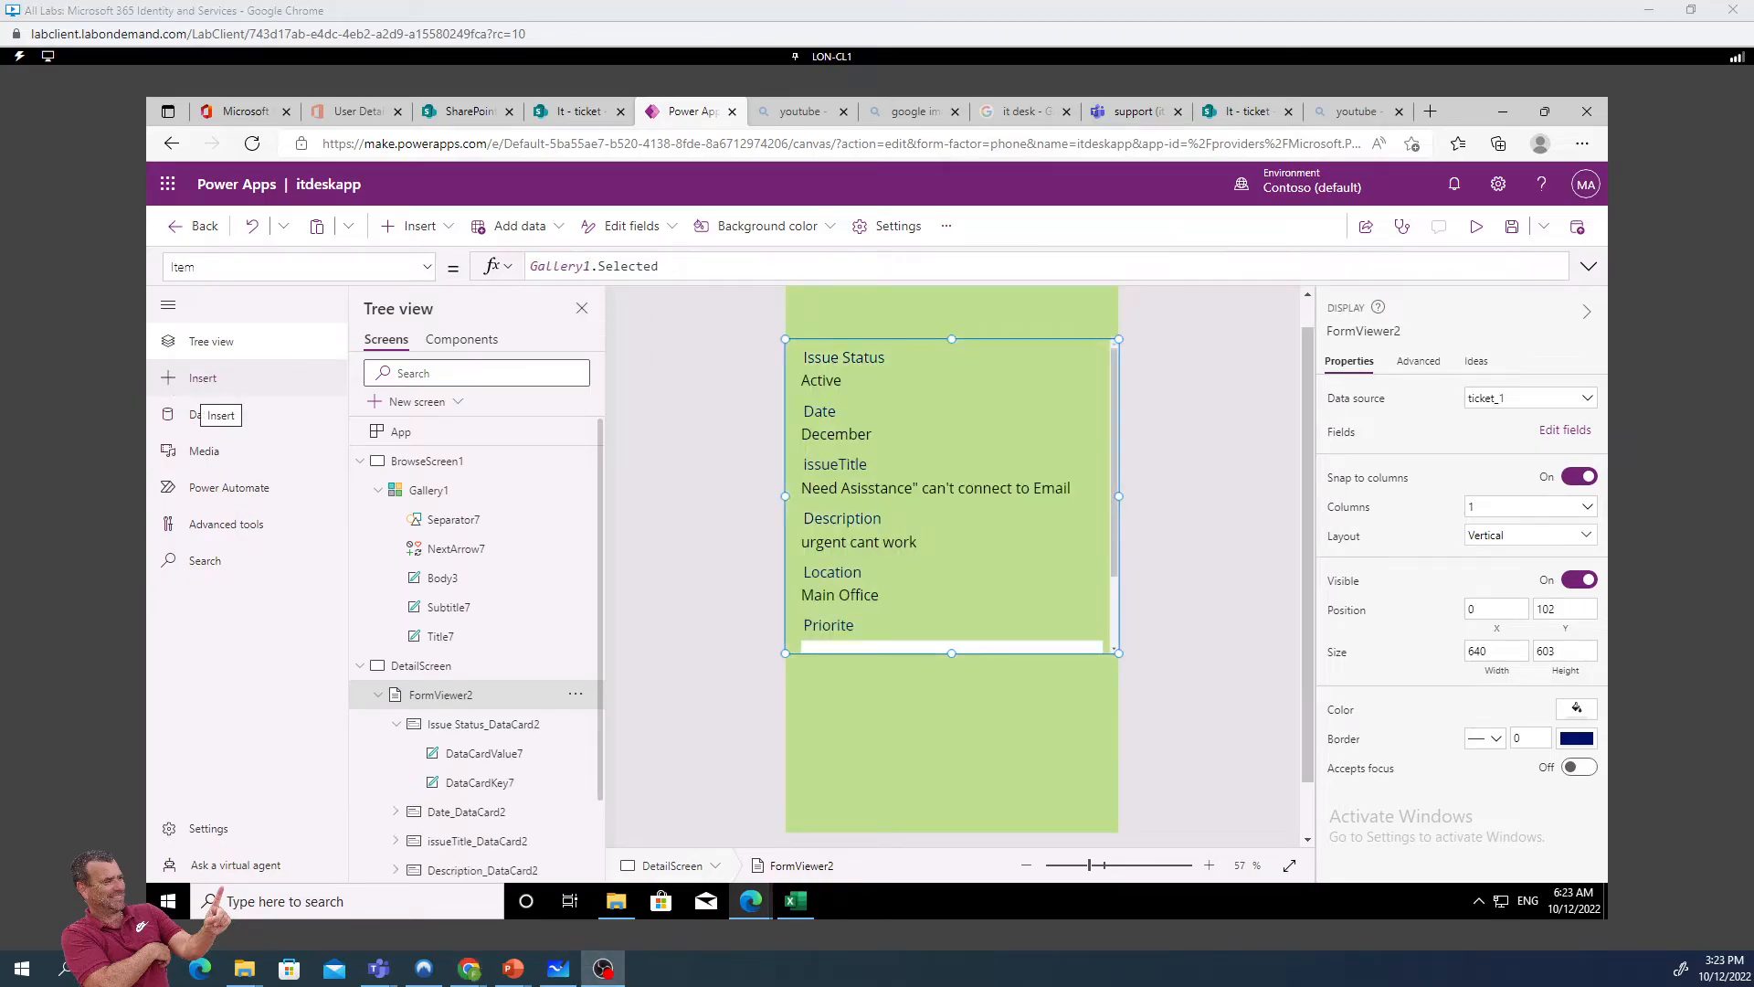
pyautogui.click(859, 301)
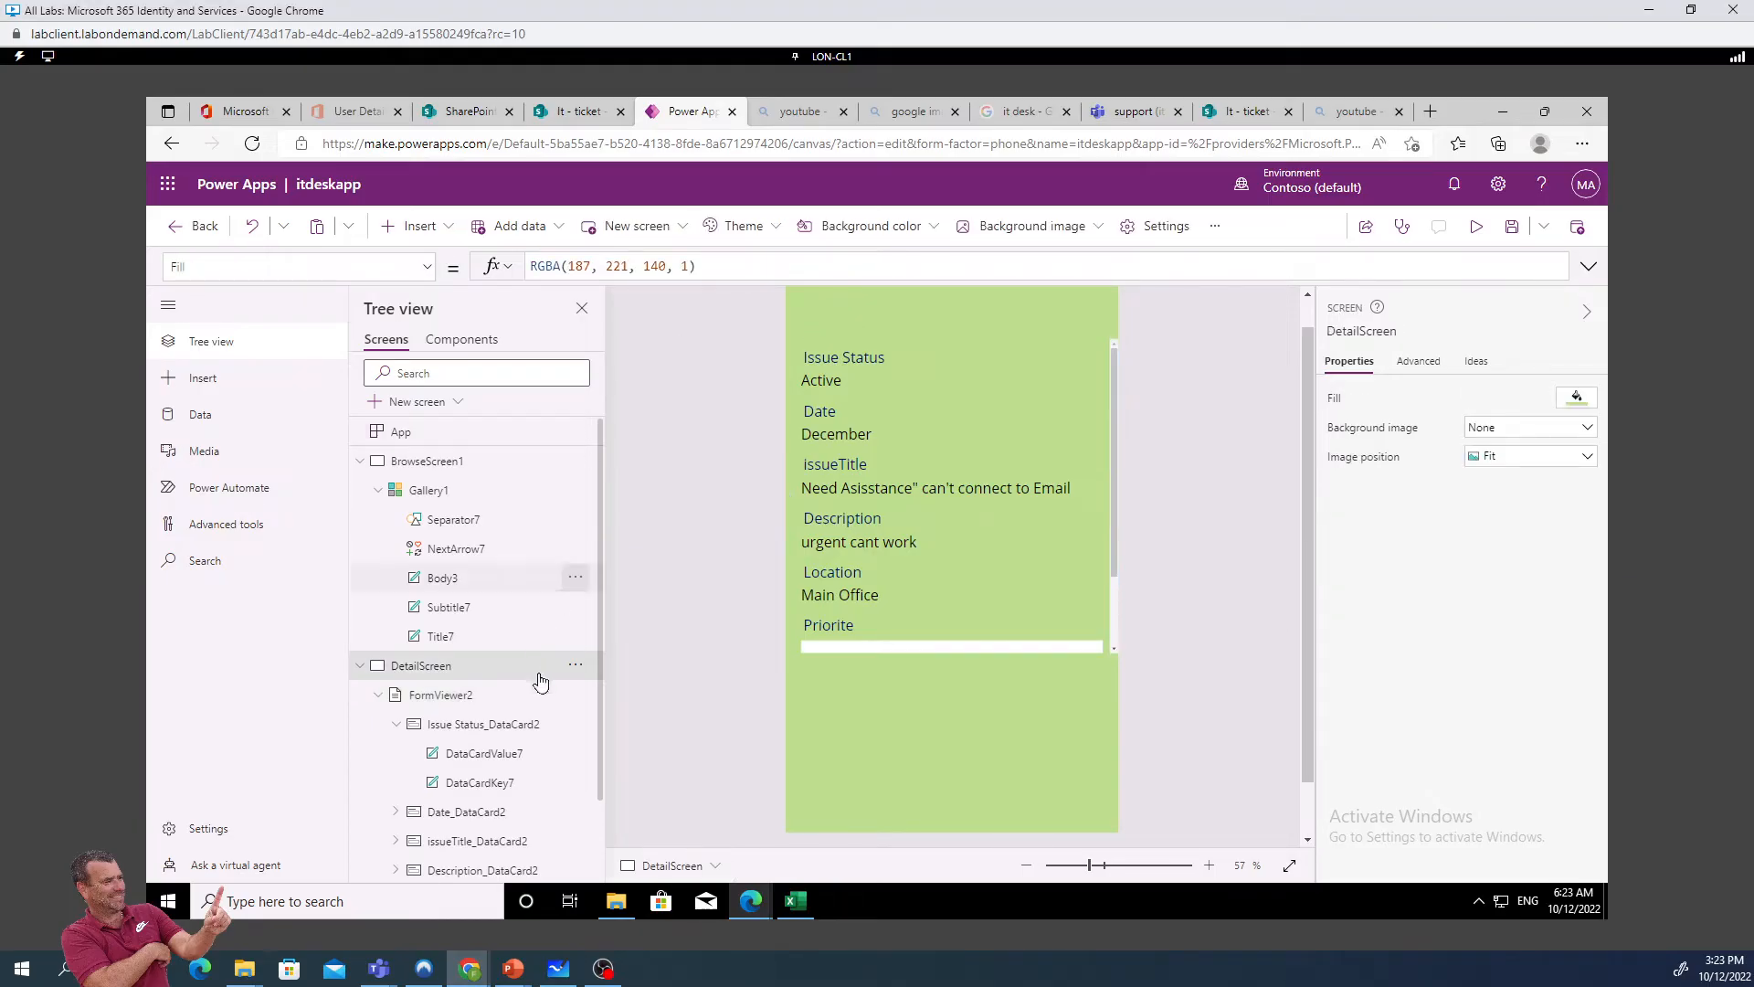
pyautogui.click(440, 697)
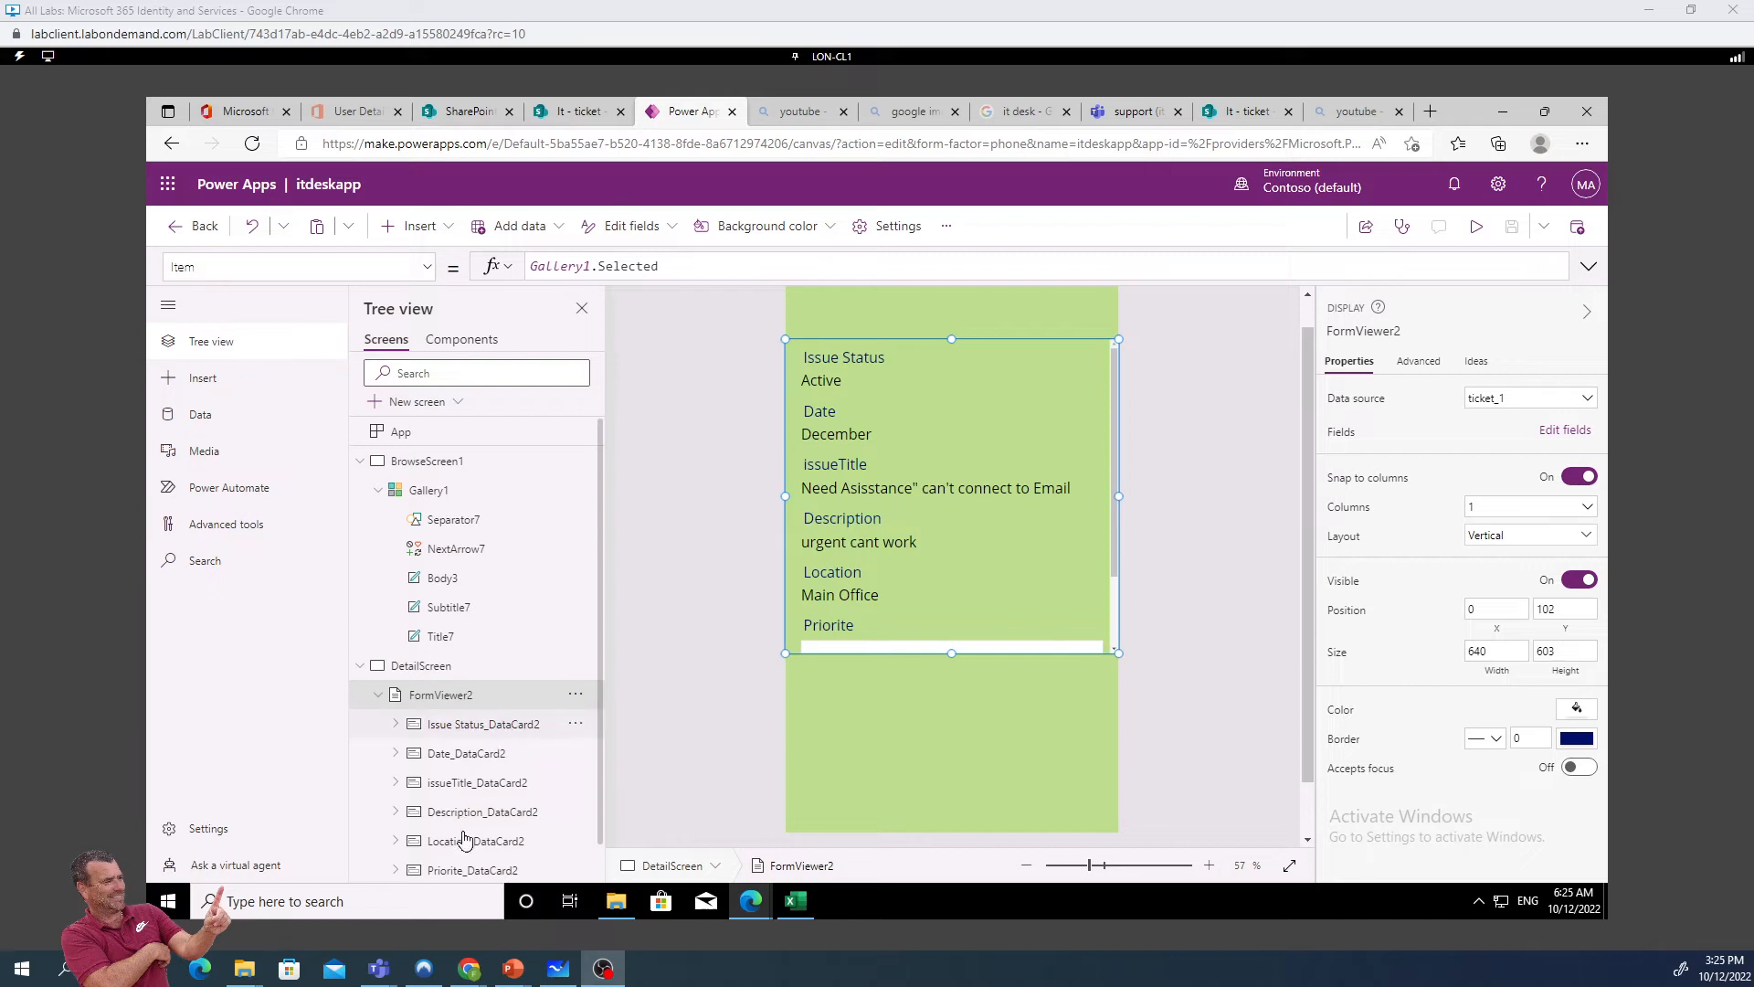
pyautogui.click(842, 436)
pyautogui.click(845, 495)
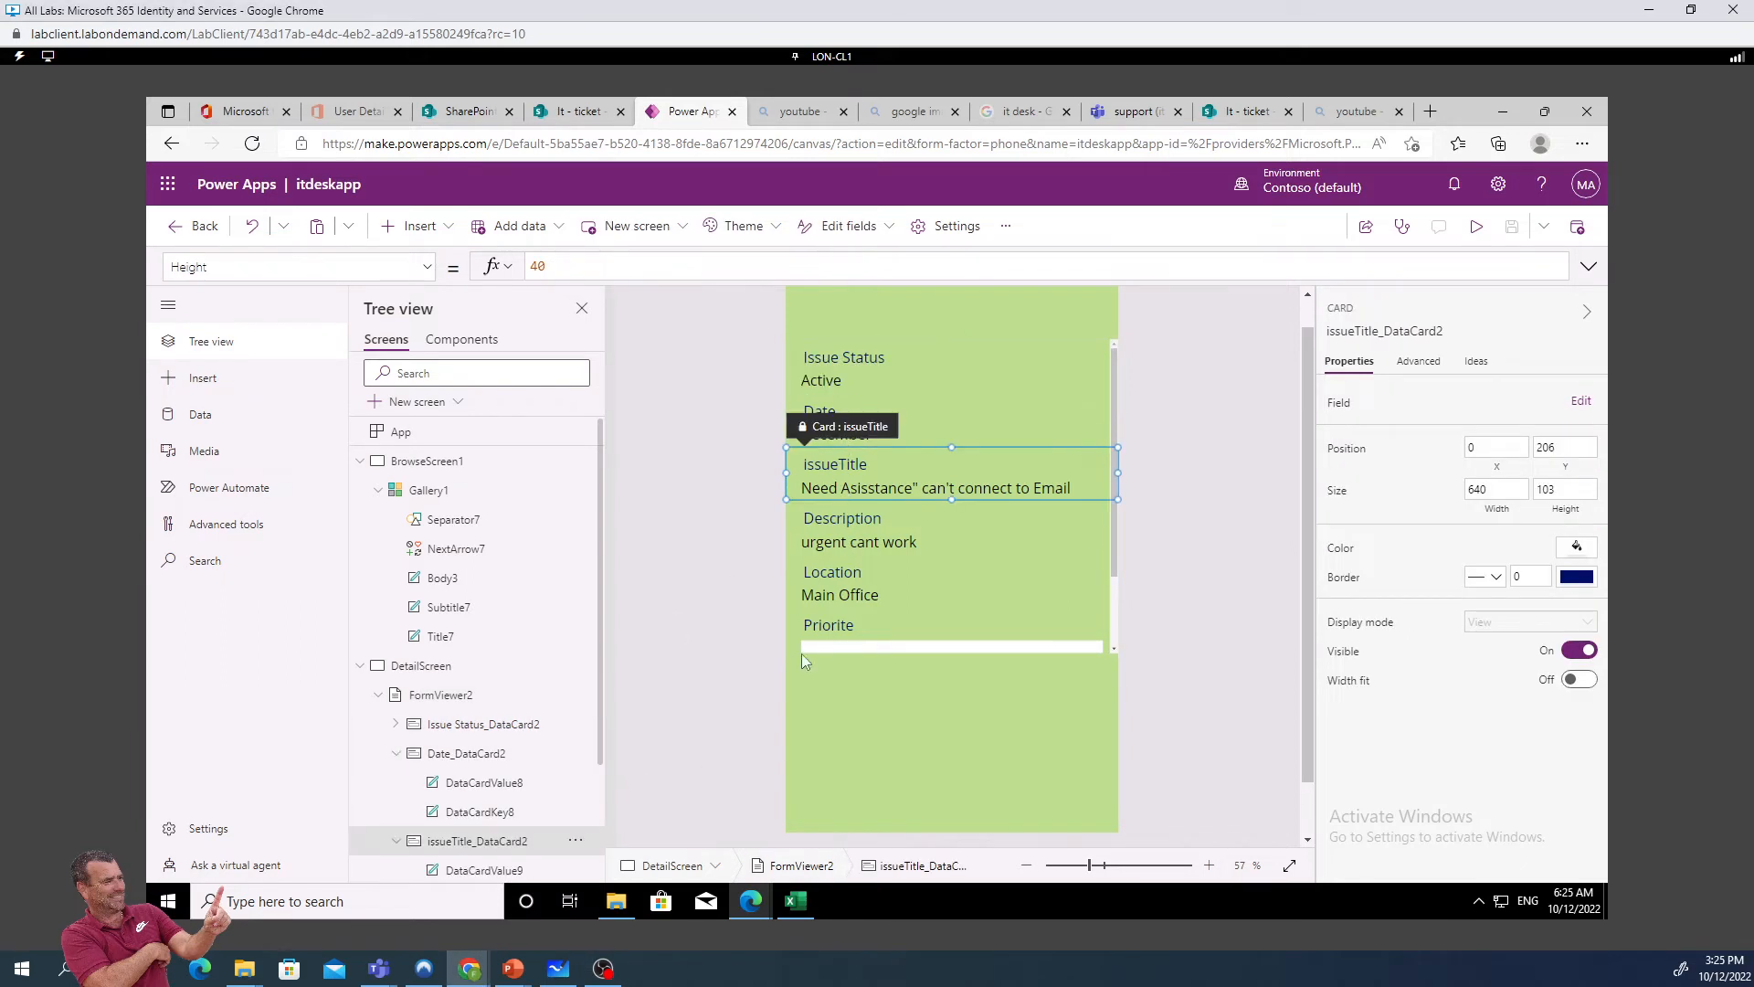
pyautogui.click(854, 599)
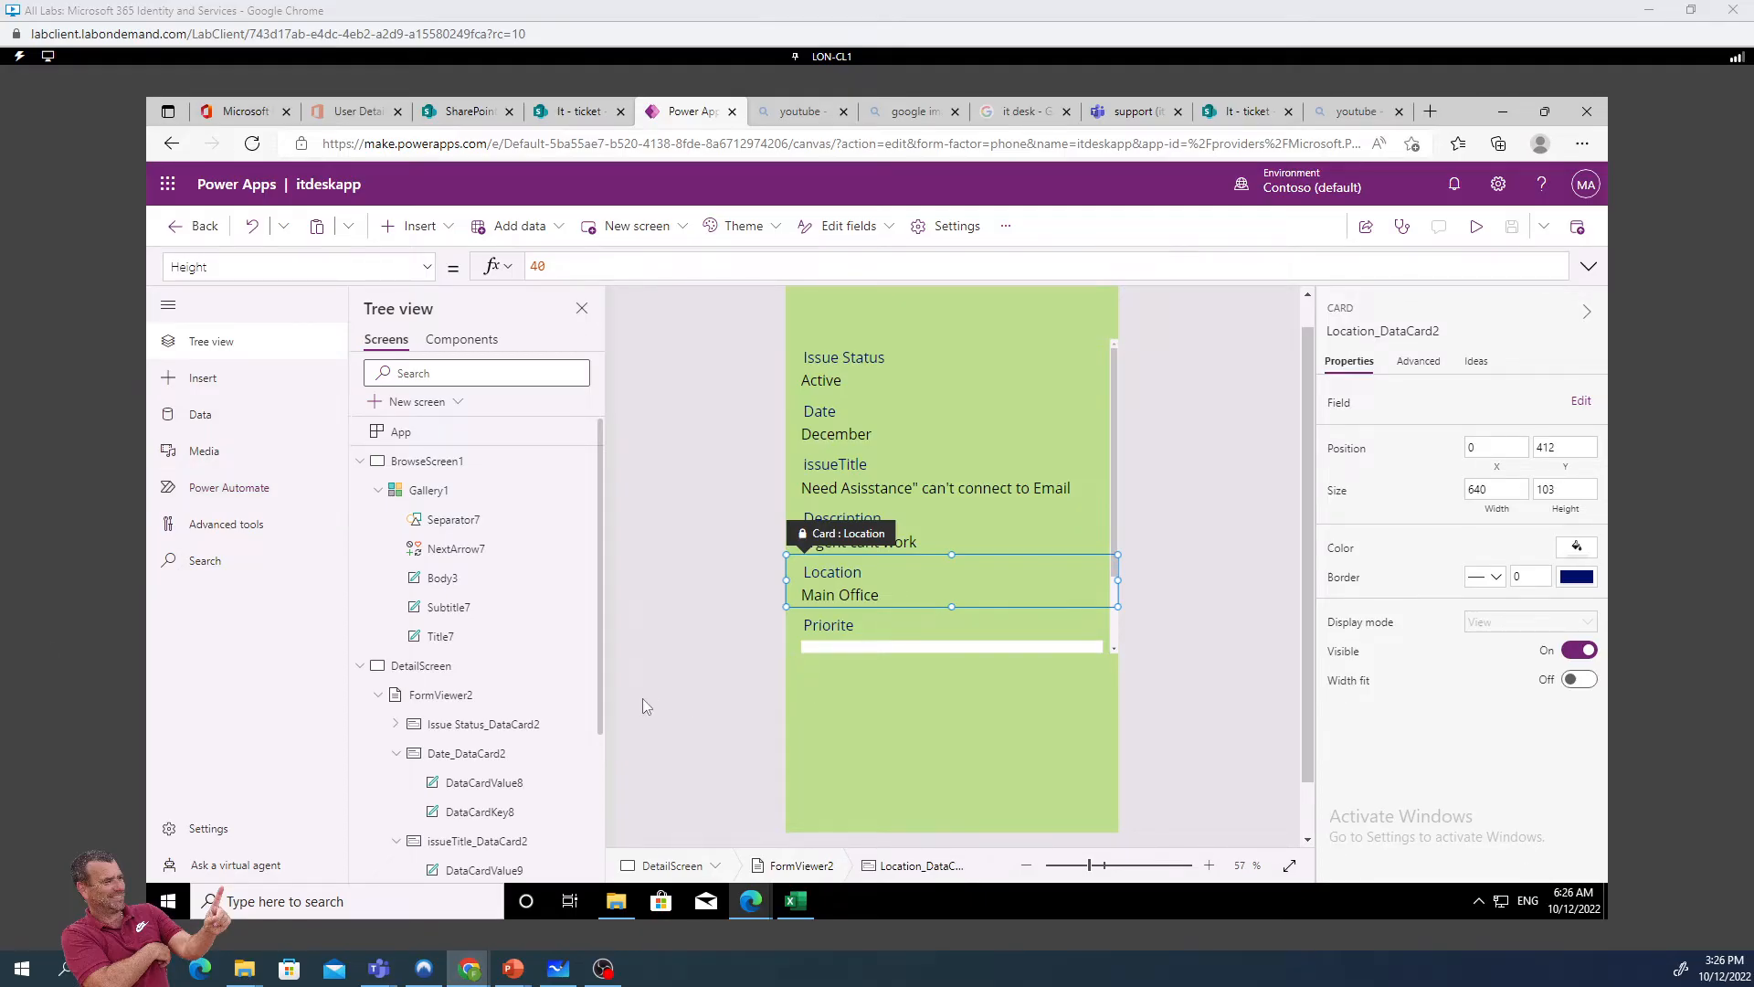
# Edit the fields of FormViewer2 and move the Date field up above Issue Status
pyautogui.click(460, 696)
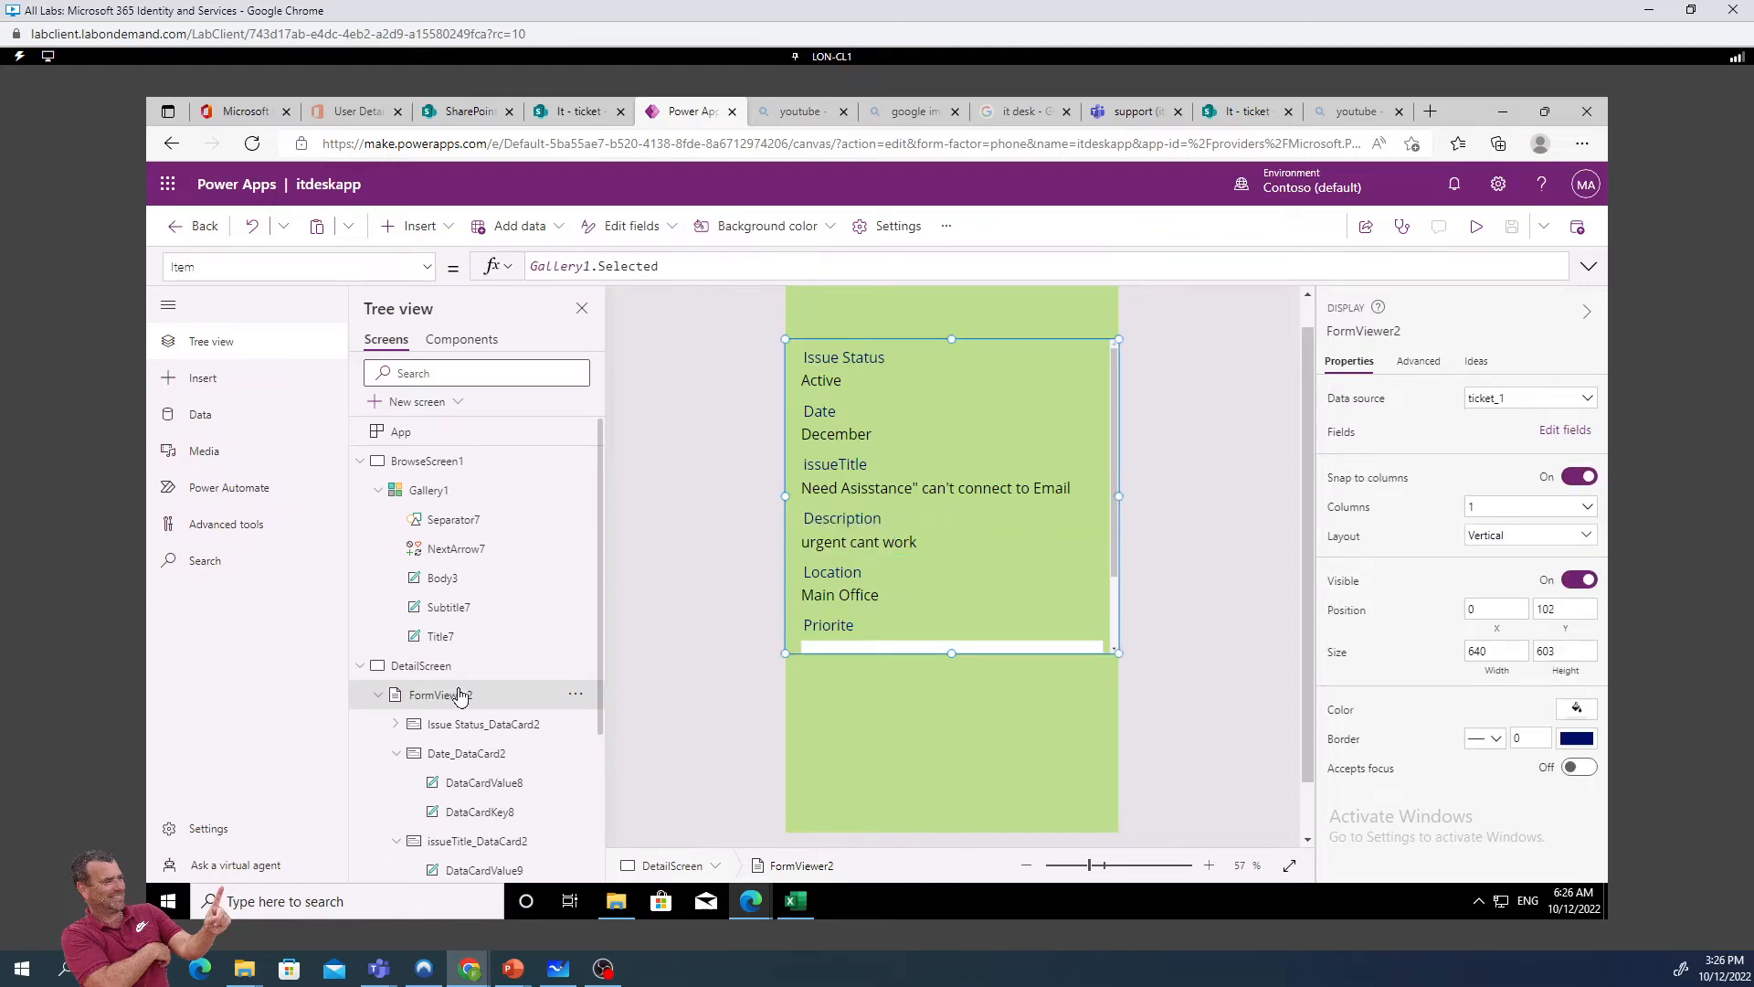
pyautogui.click(1565, 433)
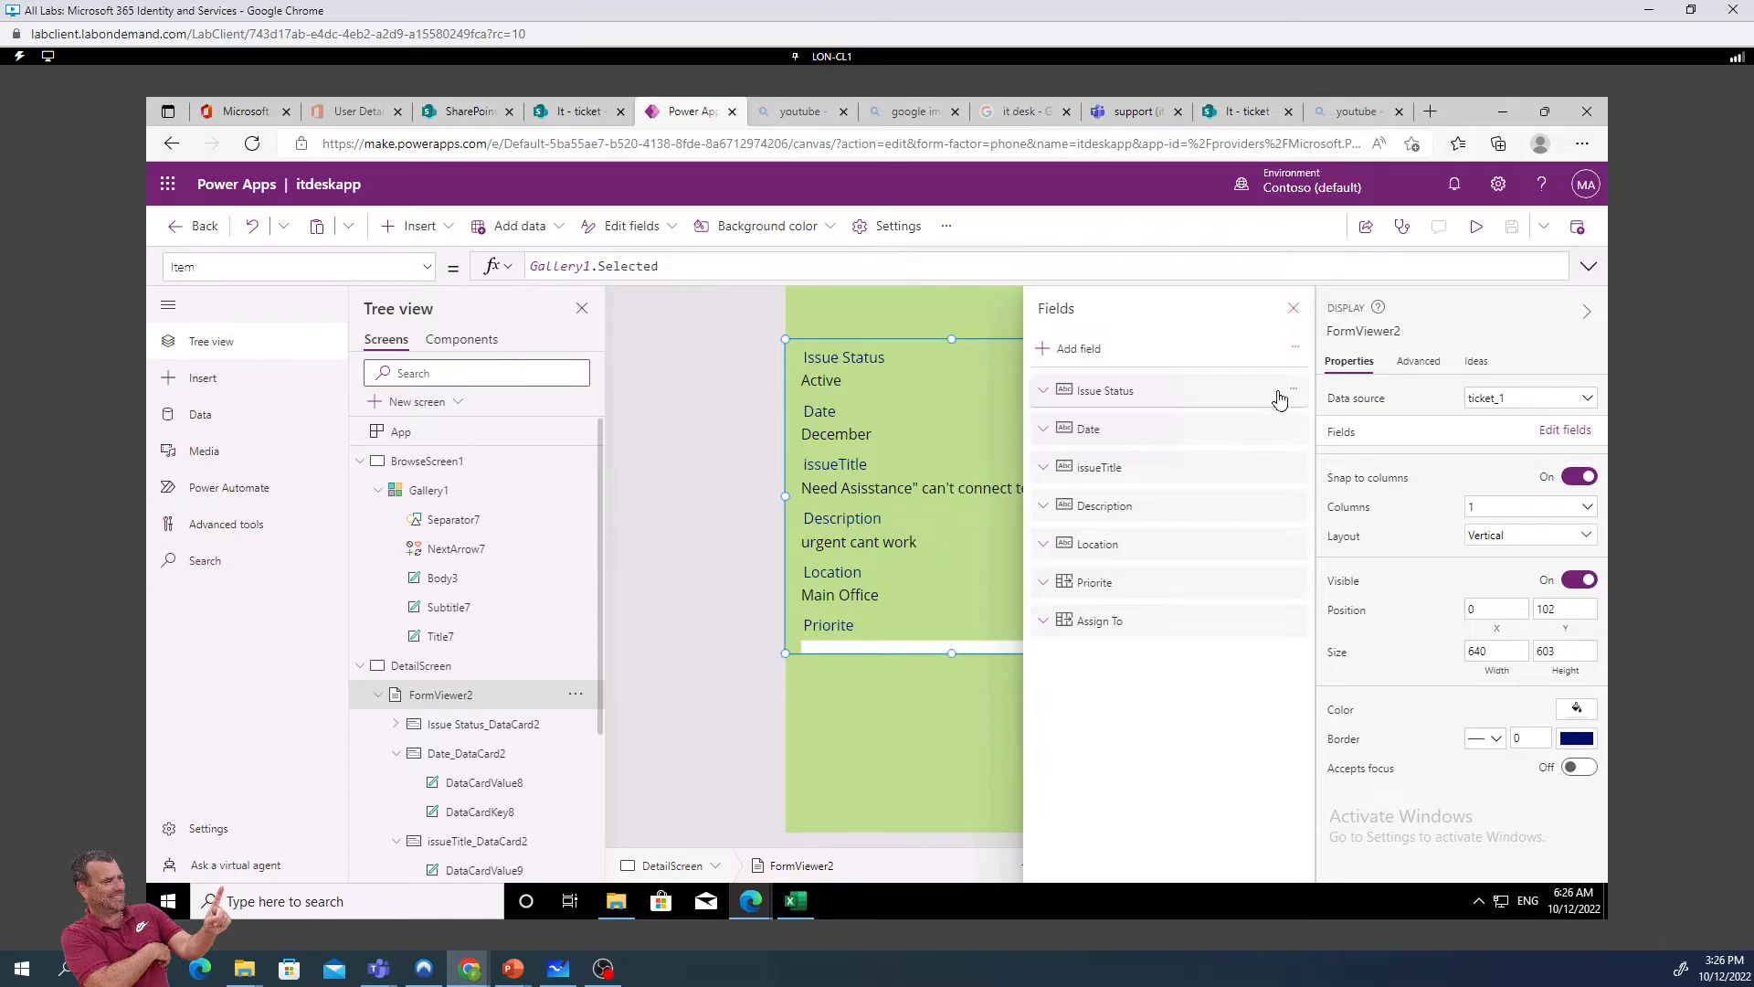
pyautogui.click(1296, 429)
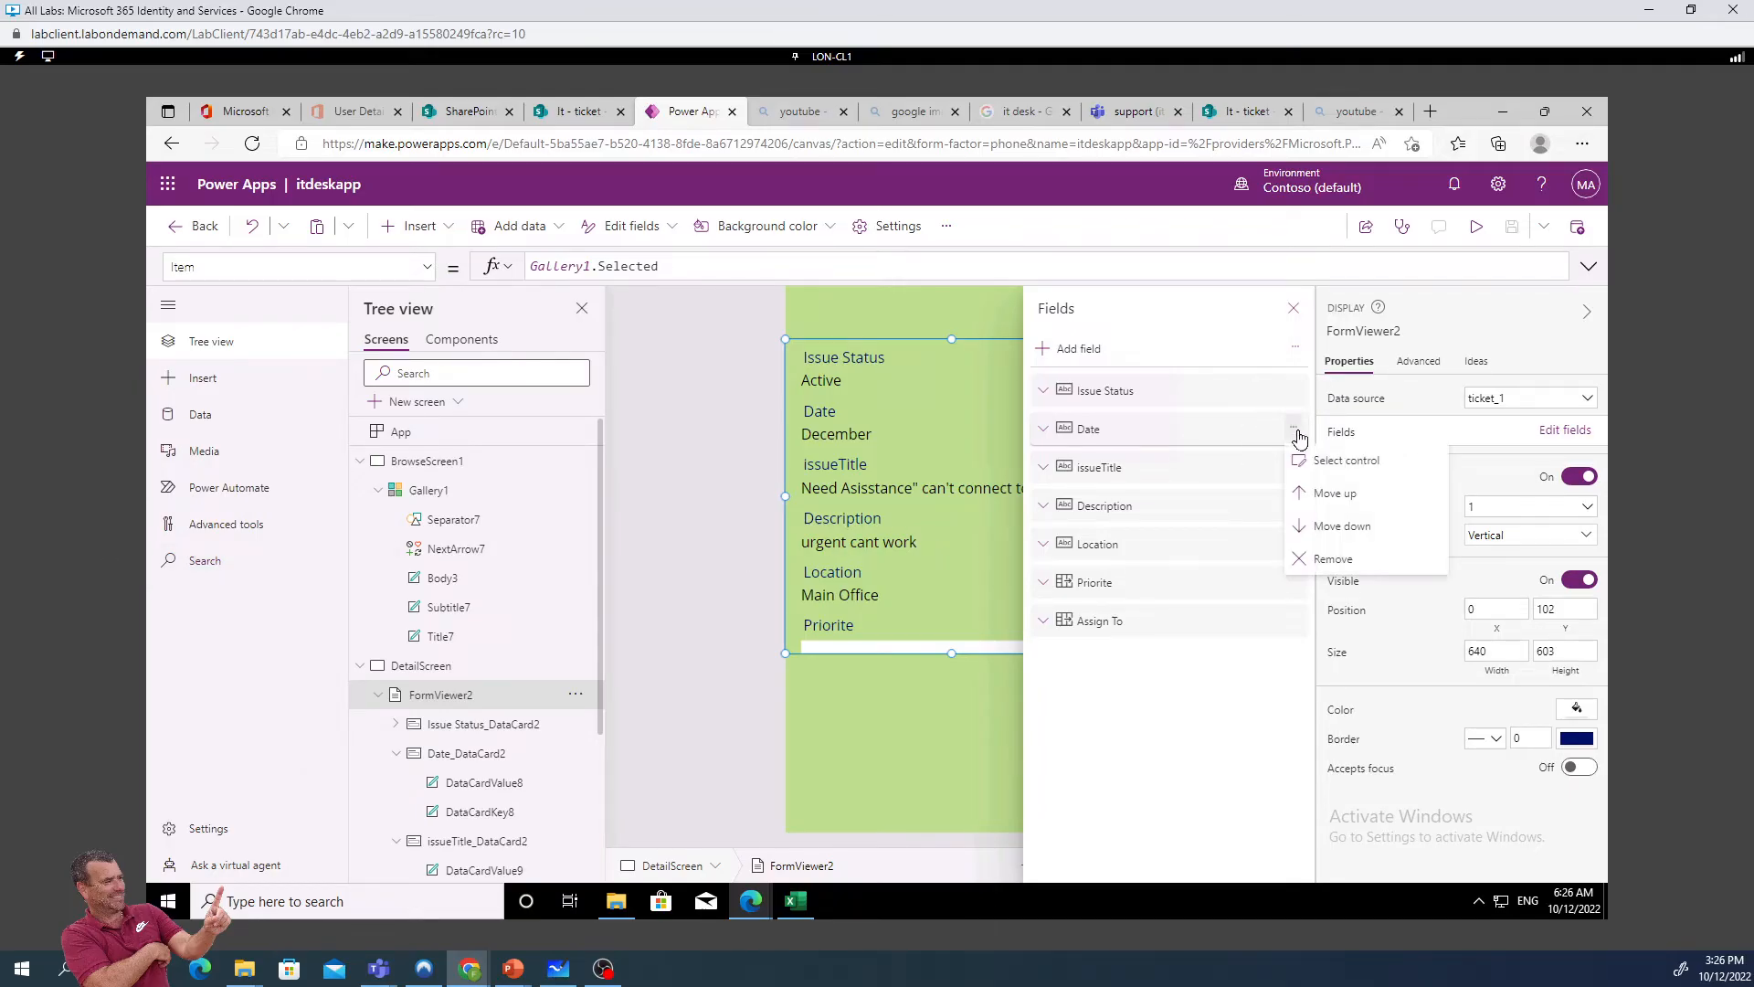
pyautogui.press('Escape')
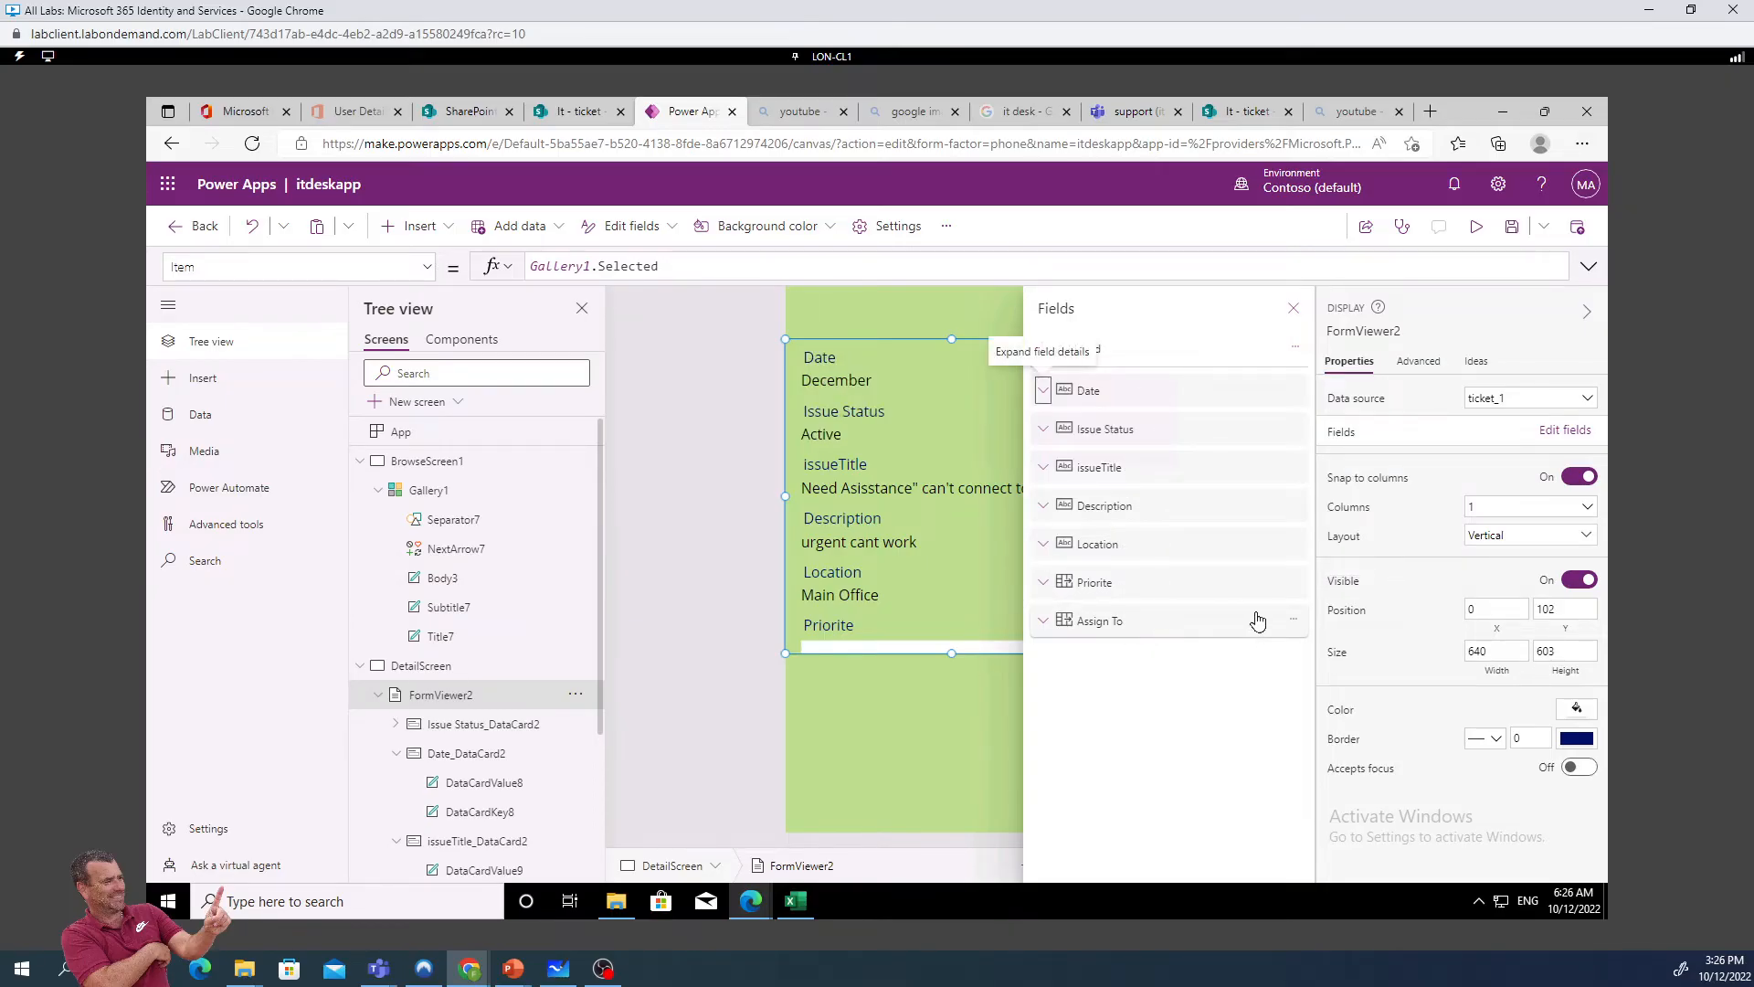
# Move the Assign To field up to directly below issueTitle in the display form and save the app
pyautogui.click(1294, 622)
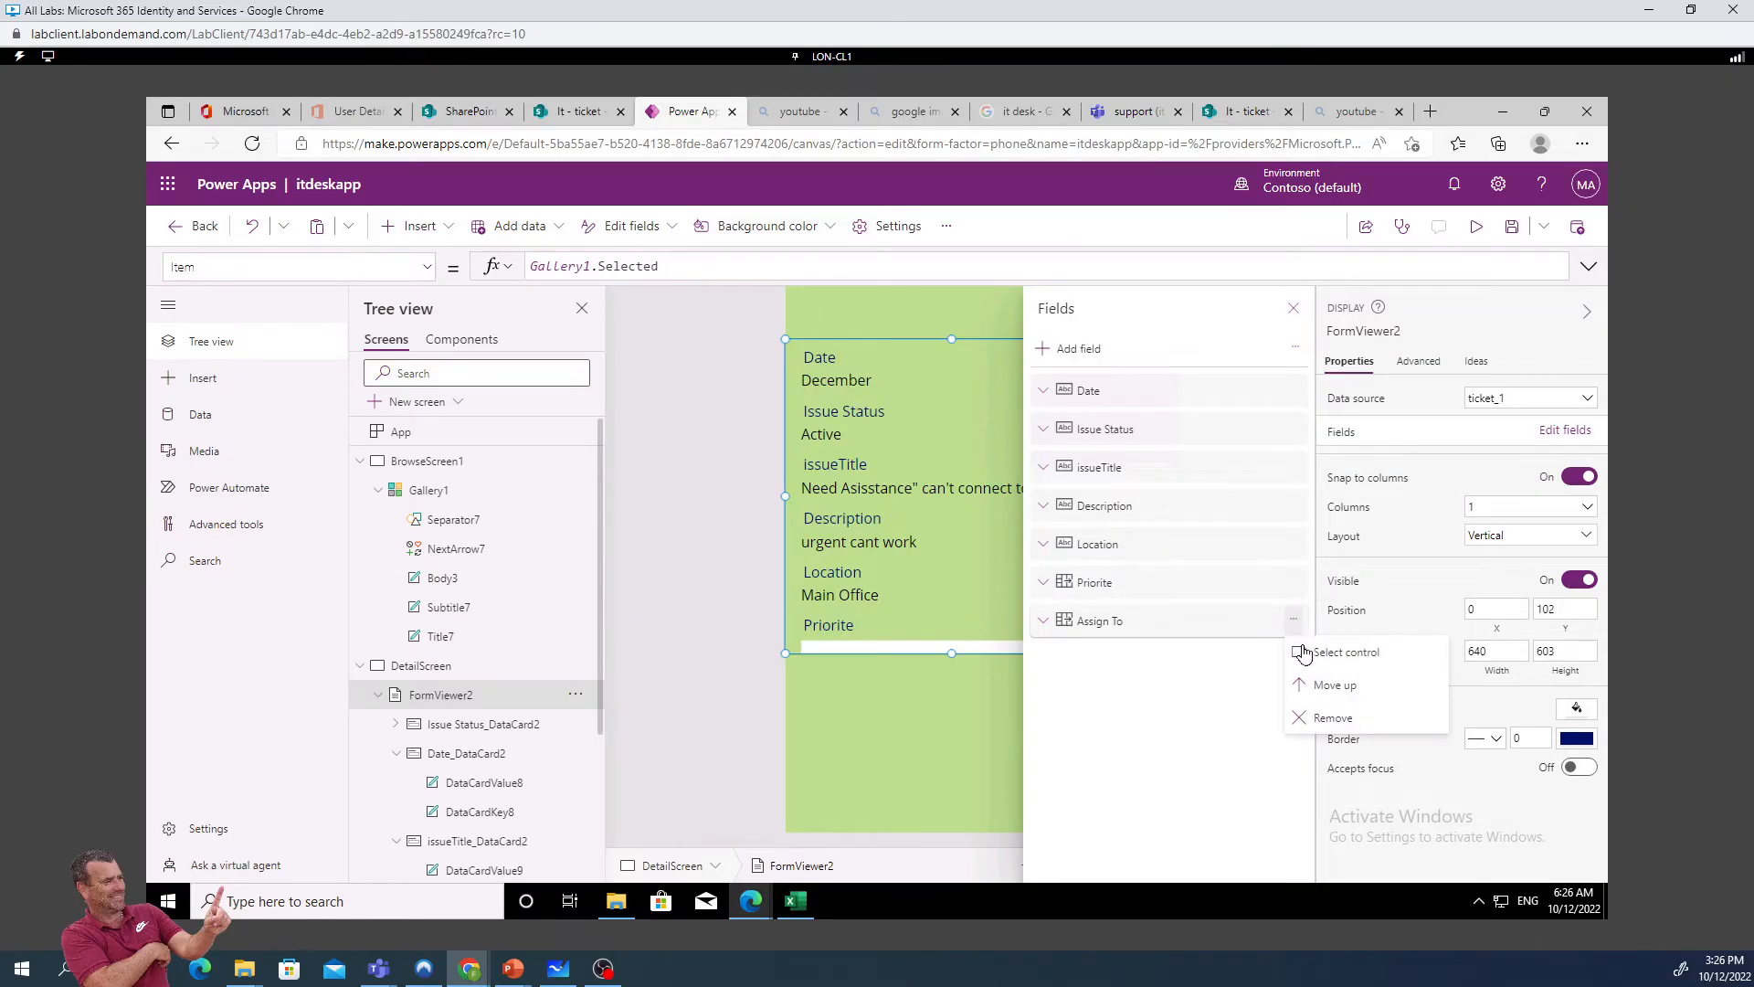
pyautogui.click(1335, 685)
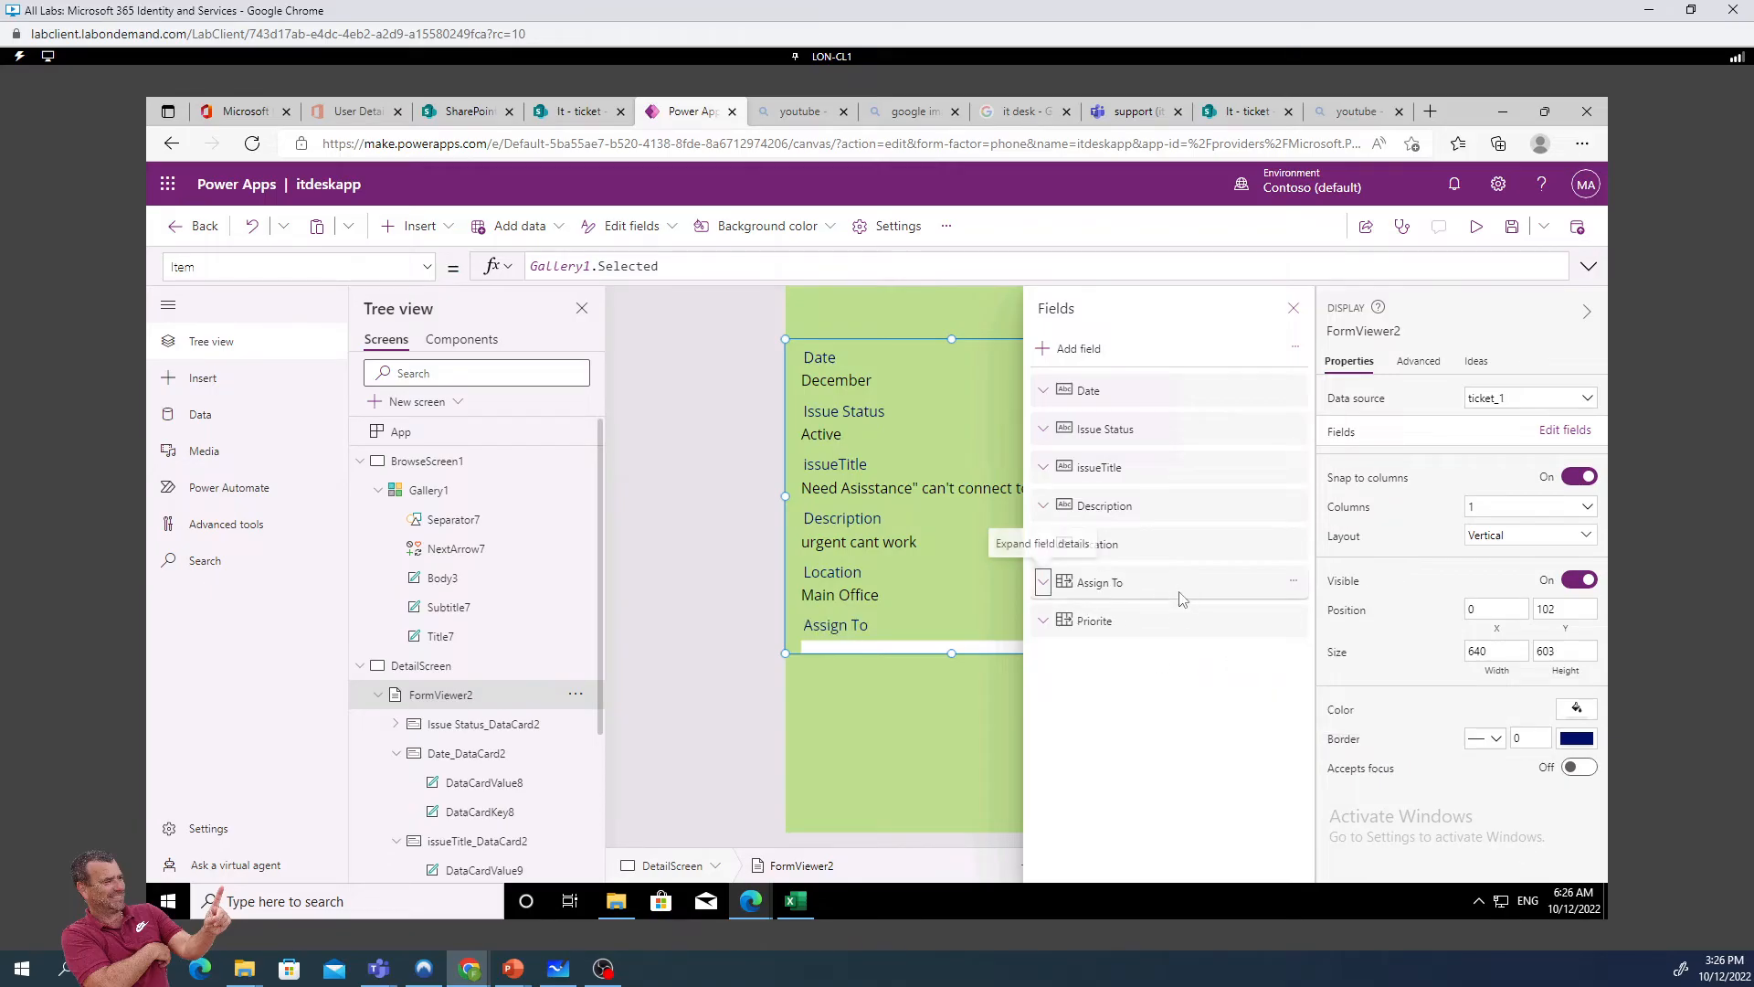
pyautogui.moveTo(1185, 584); pyautogui.dragTo(1182, 481)
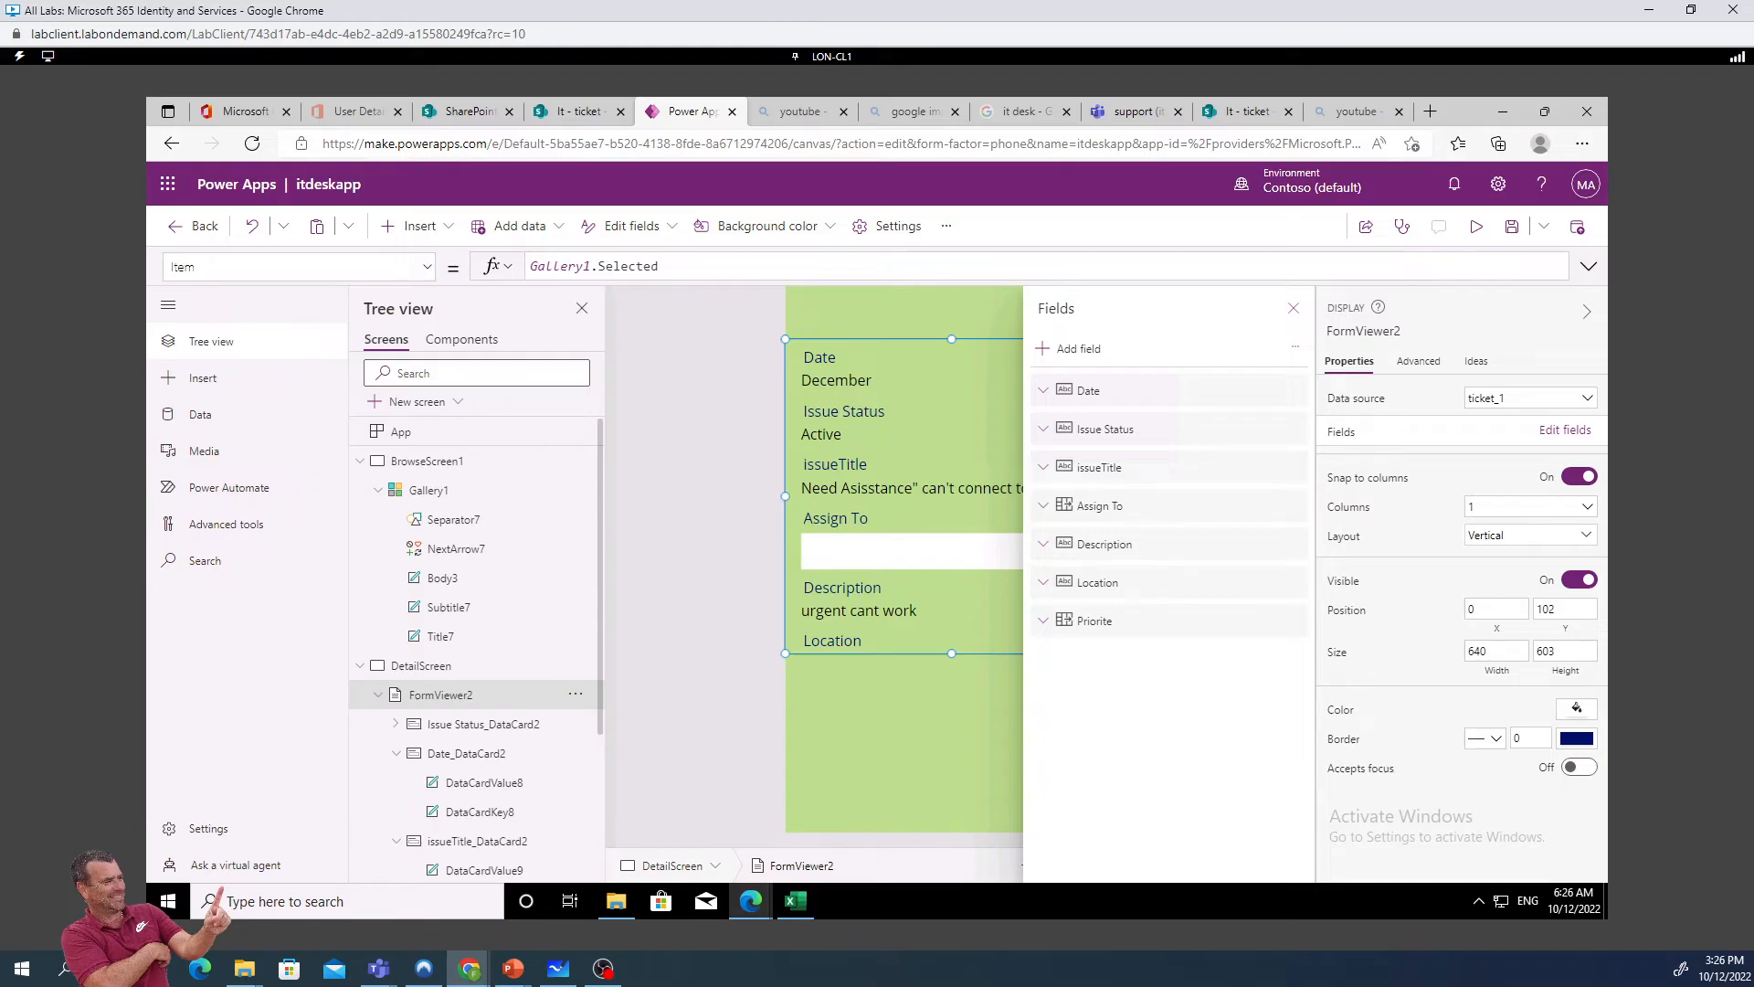
pyautogui.click(1296, 312)
pyautogui.click(1211, 485)
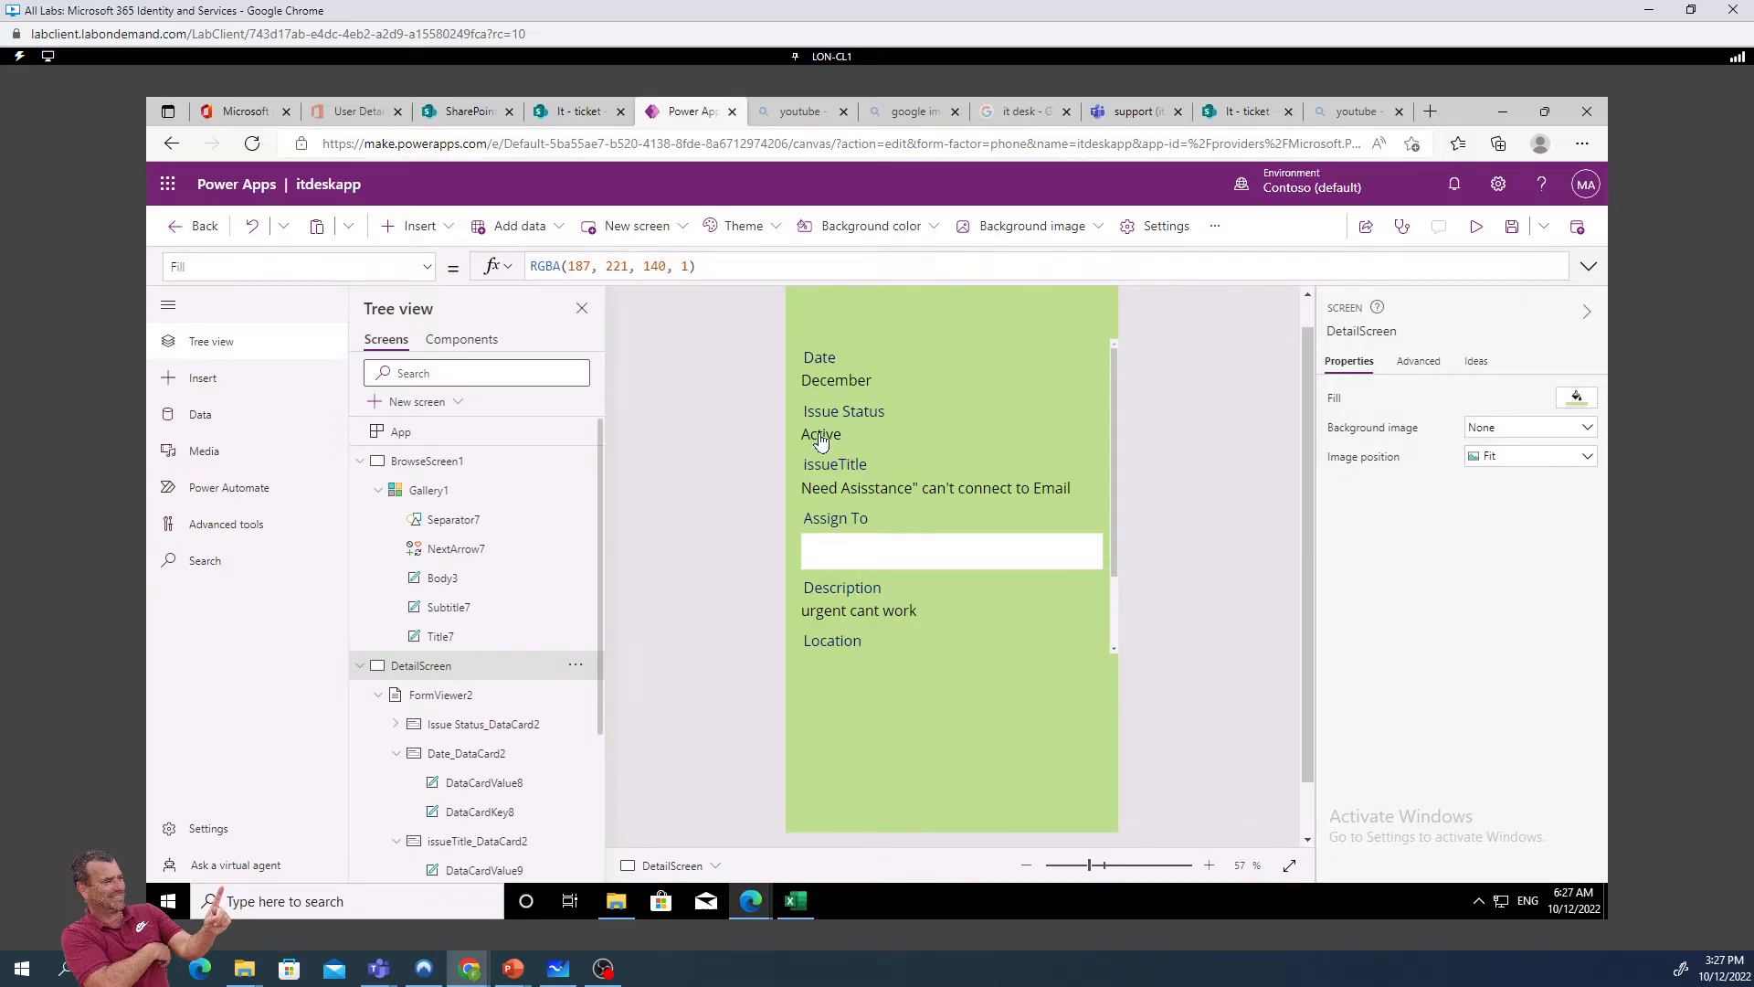
pyautogui.click(1514, 235)
# Select Gallery1 on BrowseScreen1 and move it down to a Y position of about 165
pyautogui.click(431, 492)
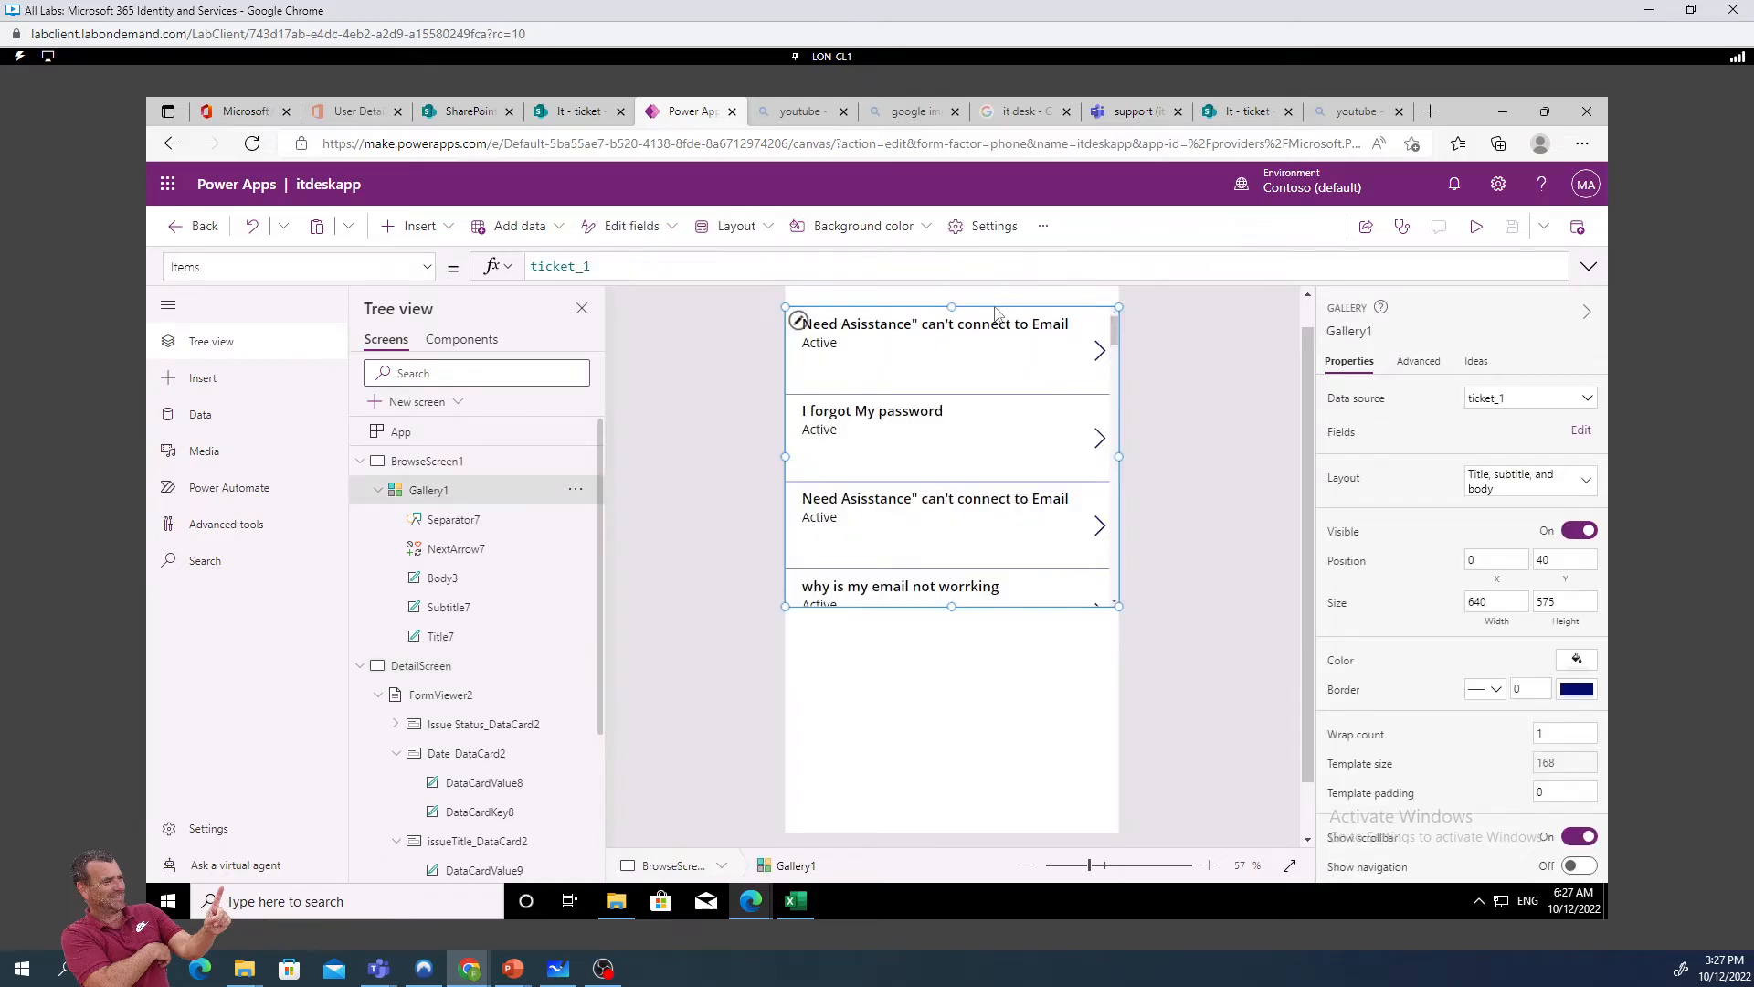
pyautogui.scroll(1, 999, 377)
pyautogui.moveTo(999, 377); pyautogui.dragTo(996, 370)
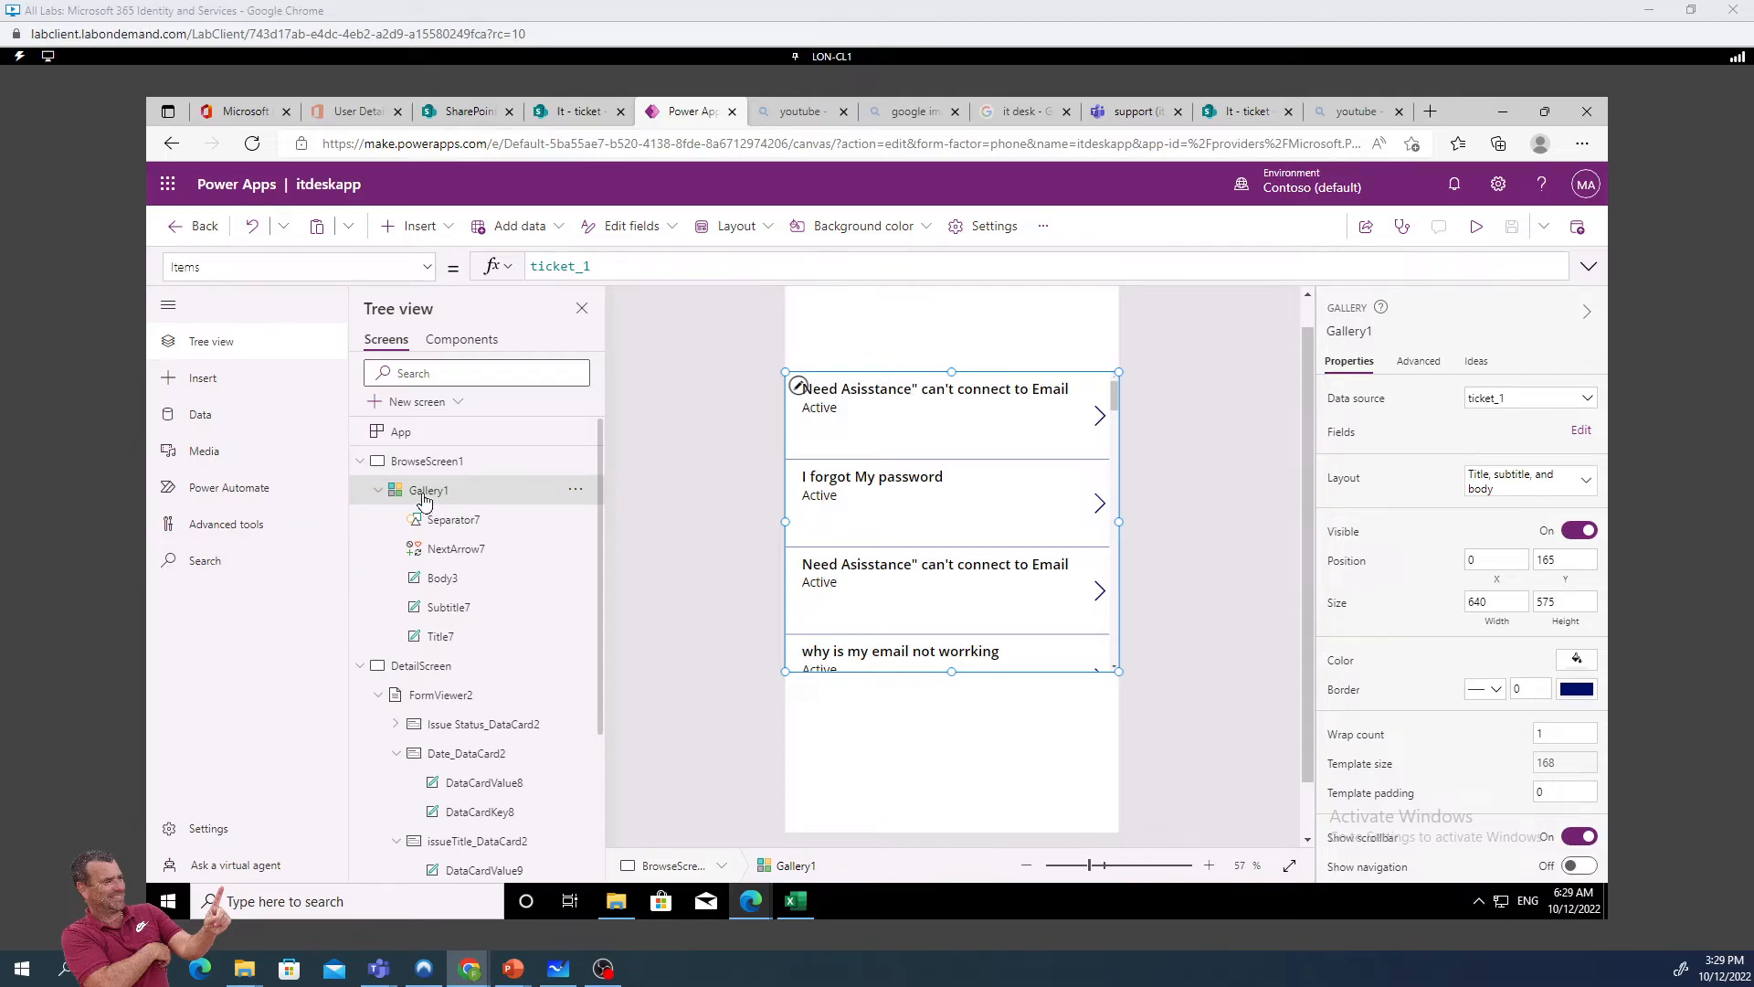
# Show the OnSelect property of Gallery1 and clear its existing formula
pyautogui.click(426, 273)
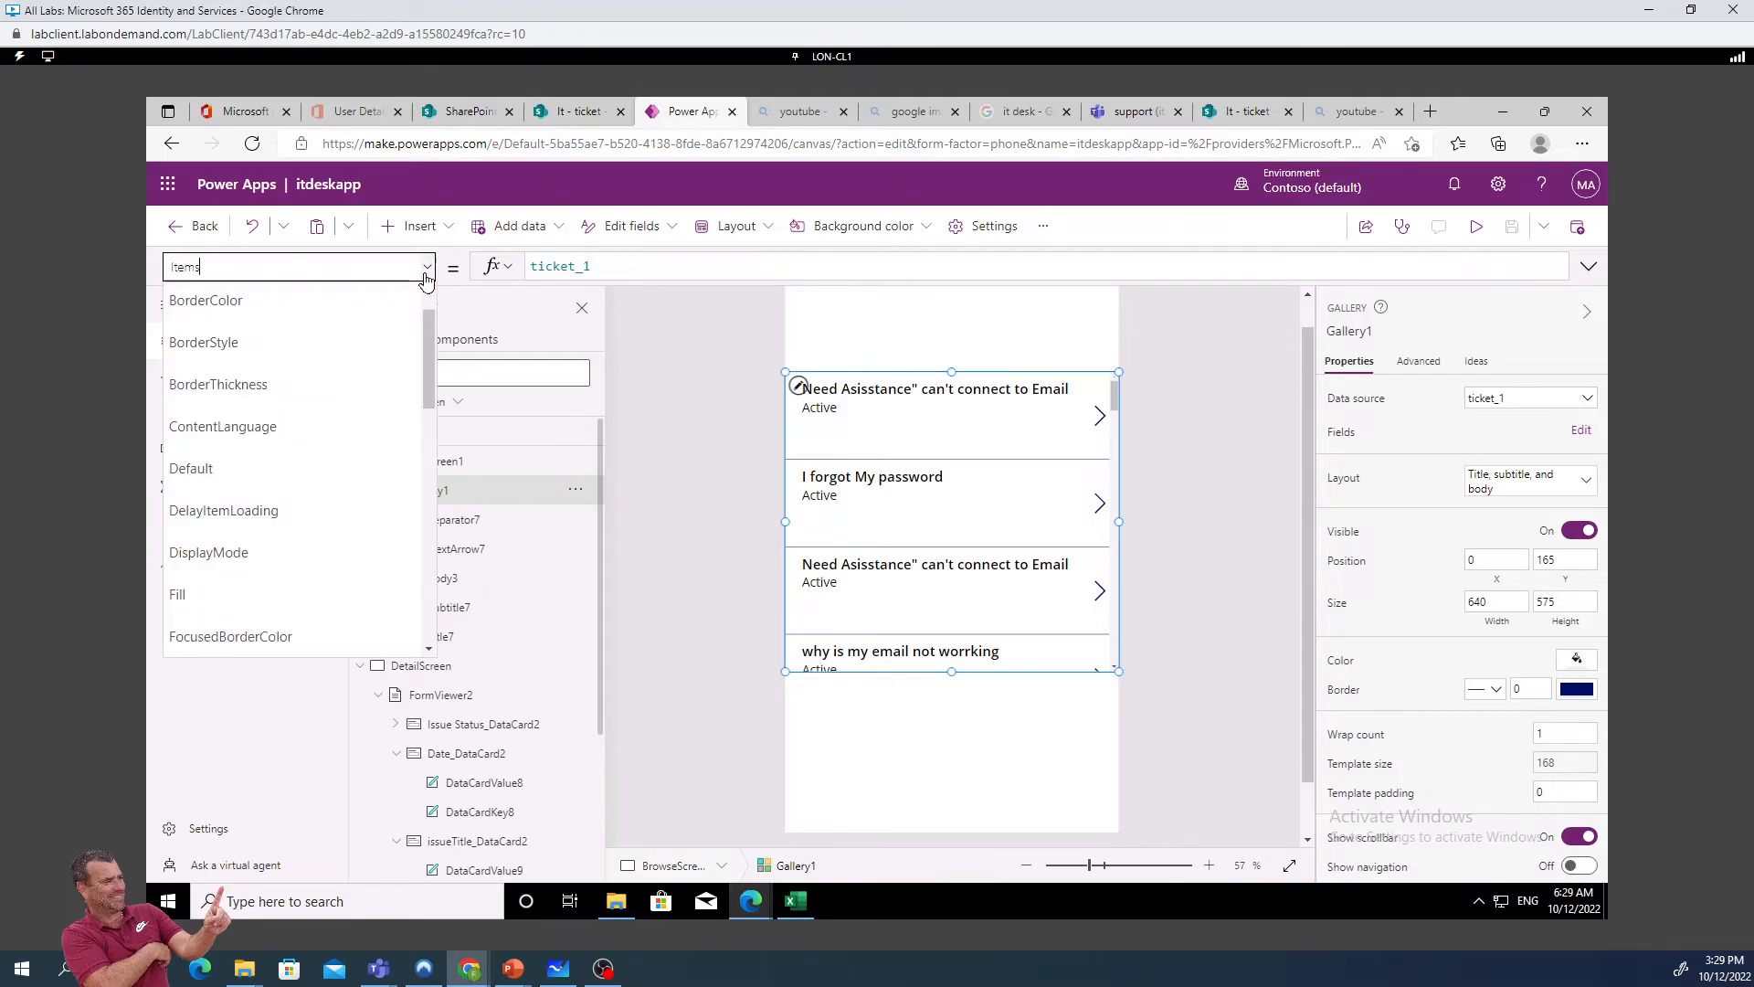
pyautogui.scroll(-1, 310, 479)
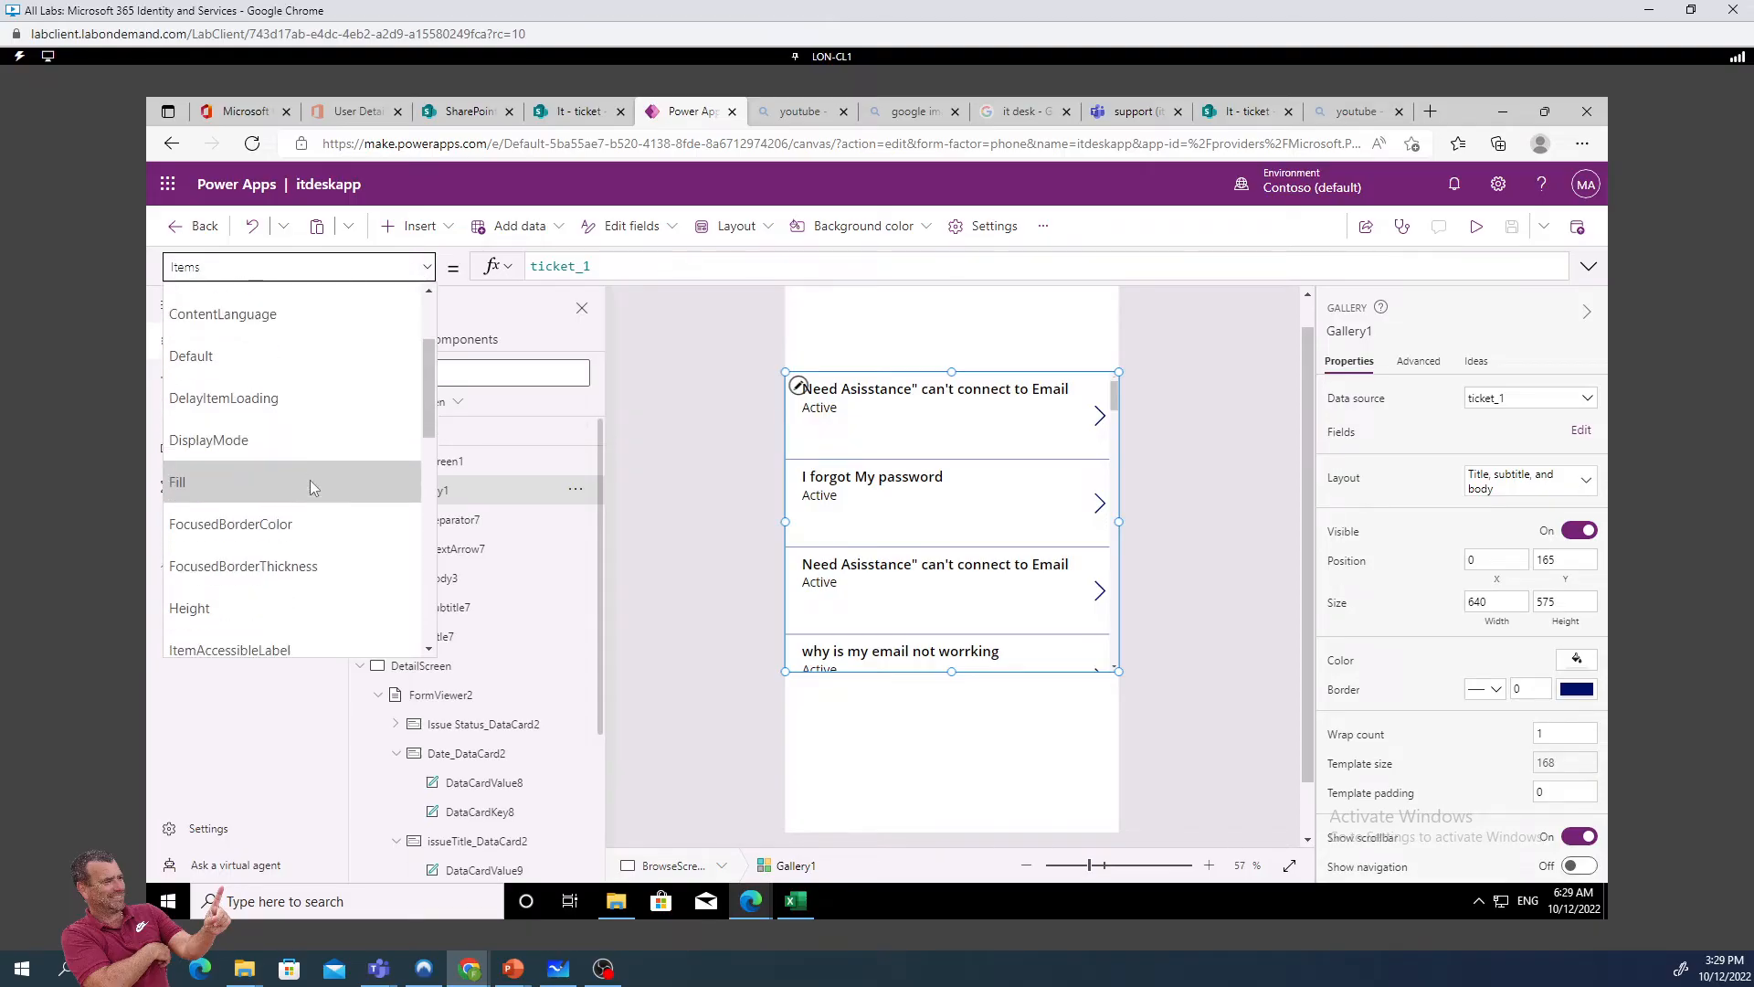
pyautogui.scroll(-3, 310, 480)
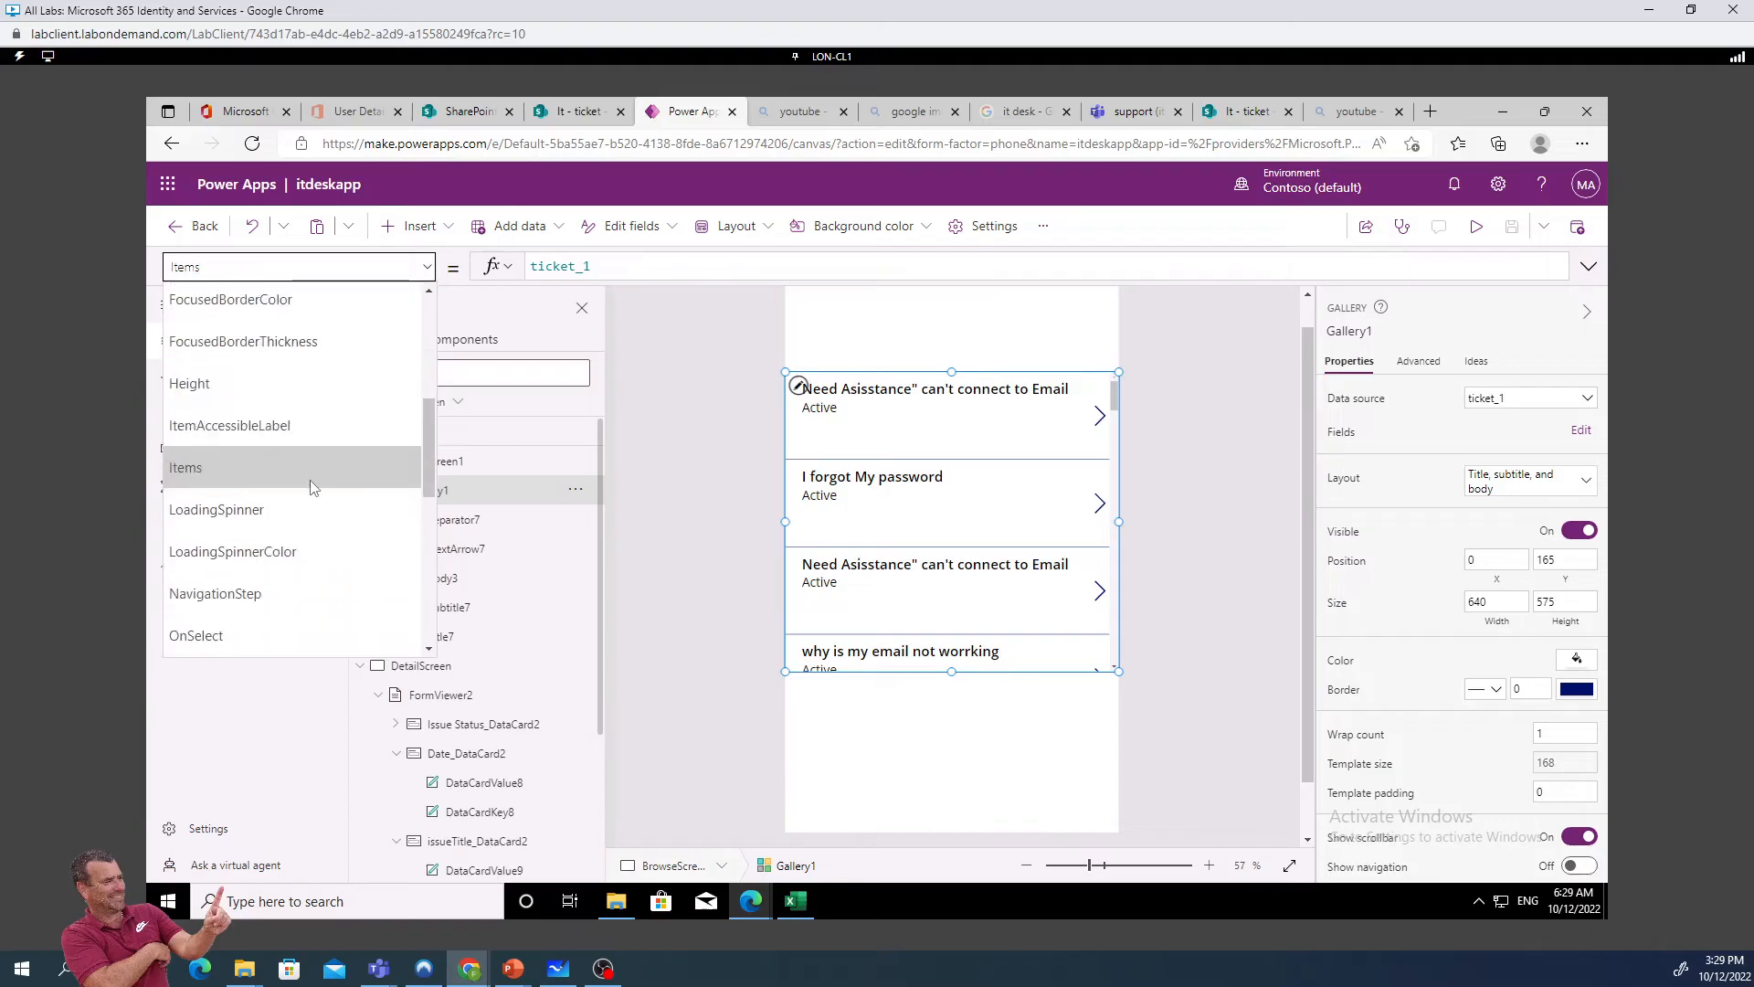
pyautogui.click(228, 524)
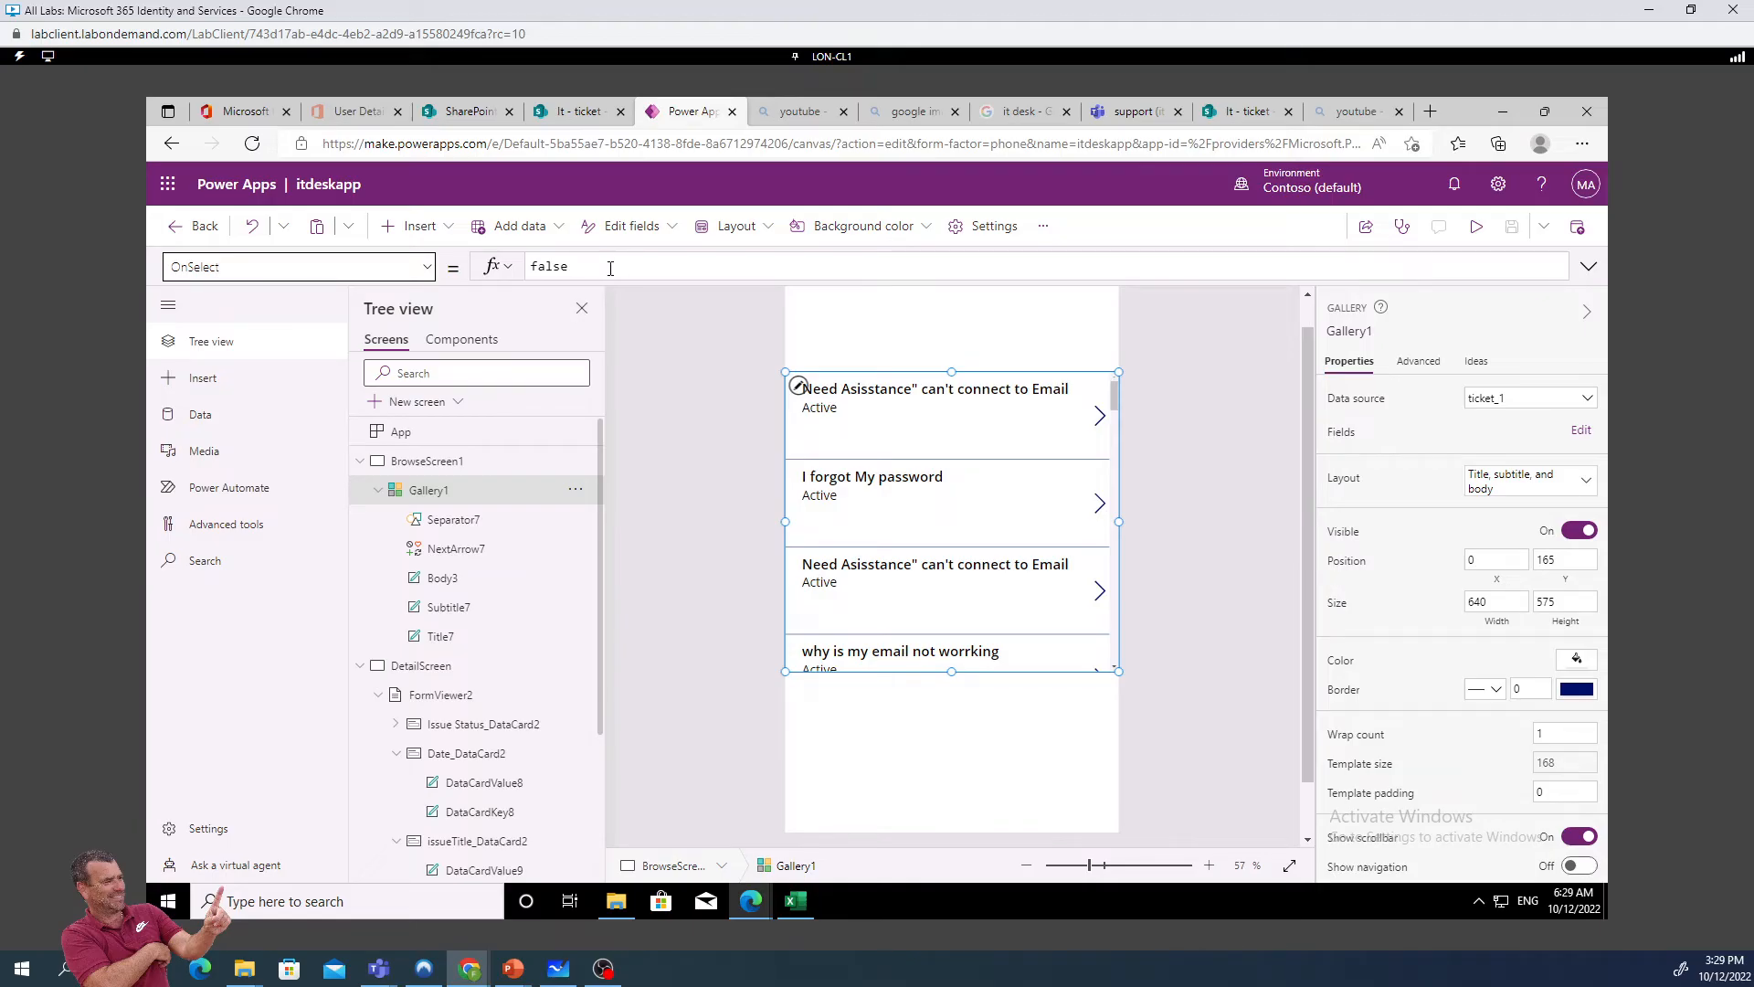
pyautogui.click(611, 268)
pyautogui.press('BackSpace')
pyautogui.press('BackSpace')
pyautogui.press('BackSpace')
pyautogui.press('BackSpace')
pyautogui.press('BackSpace')
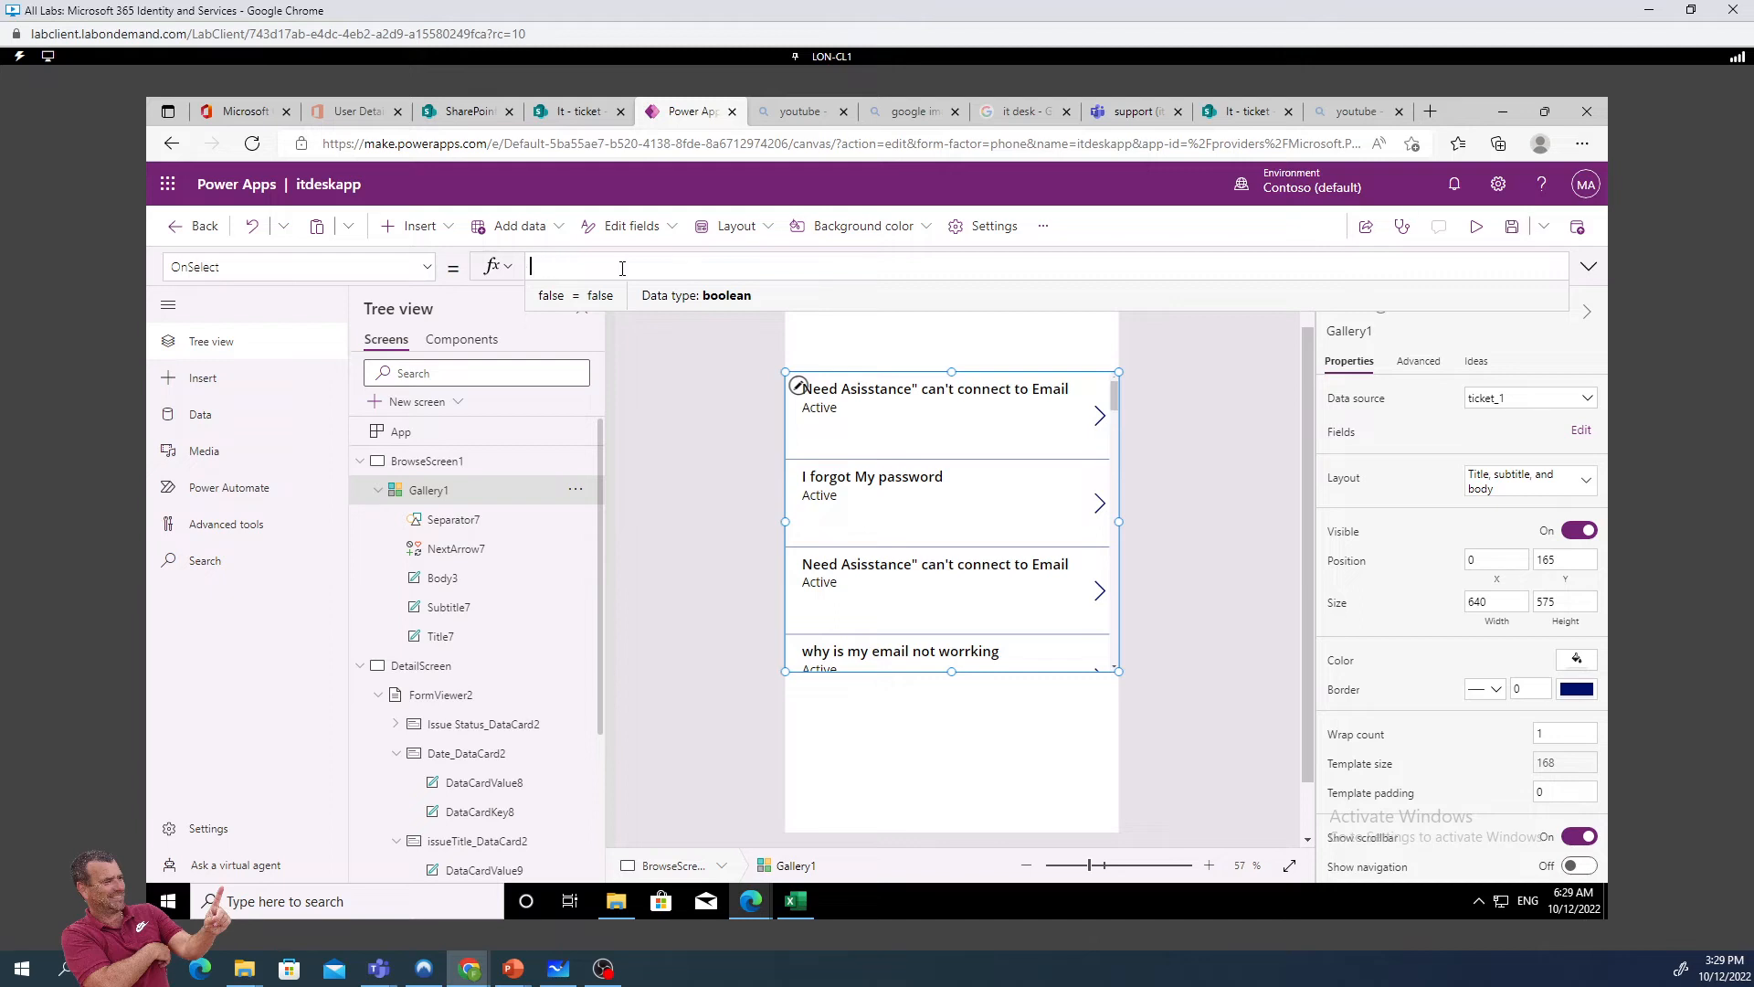
pyautogui.write('nag')
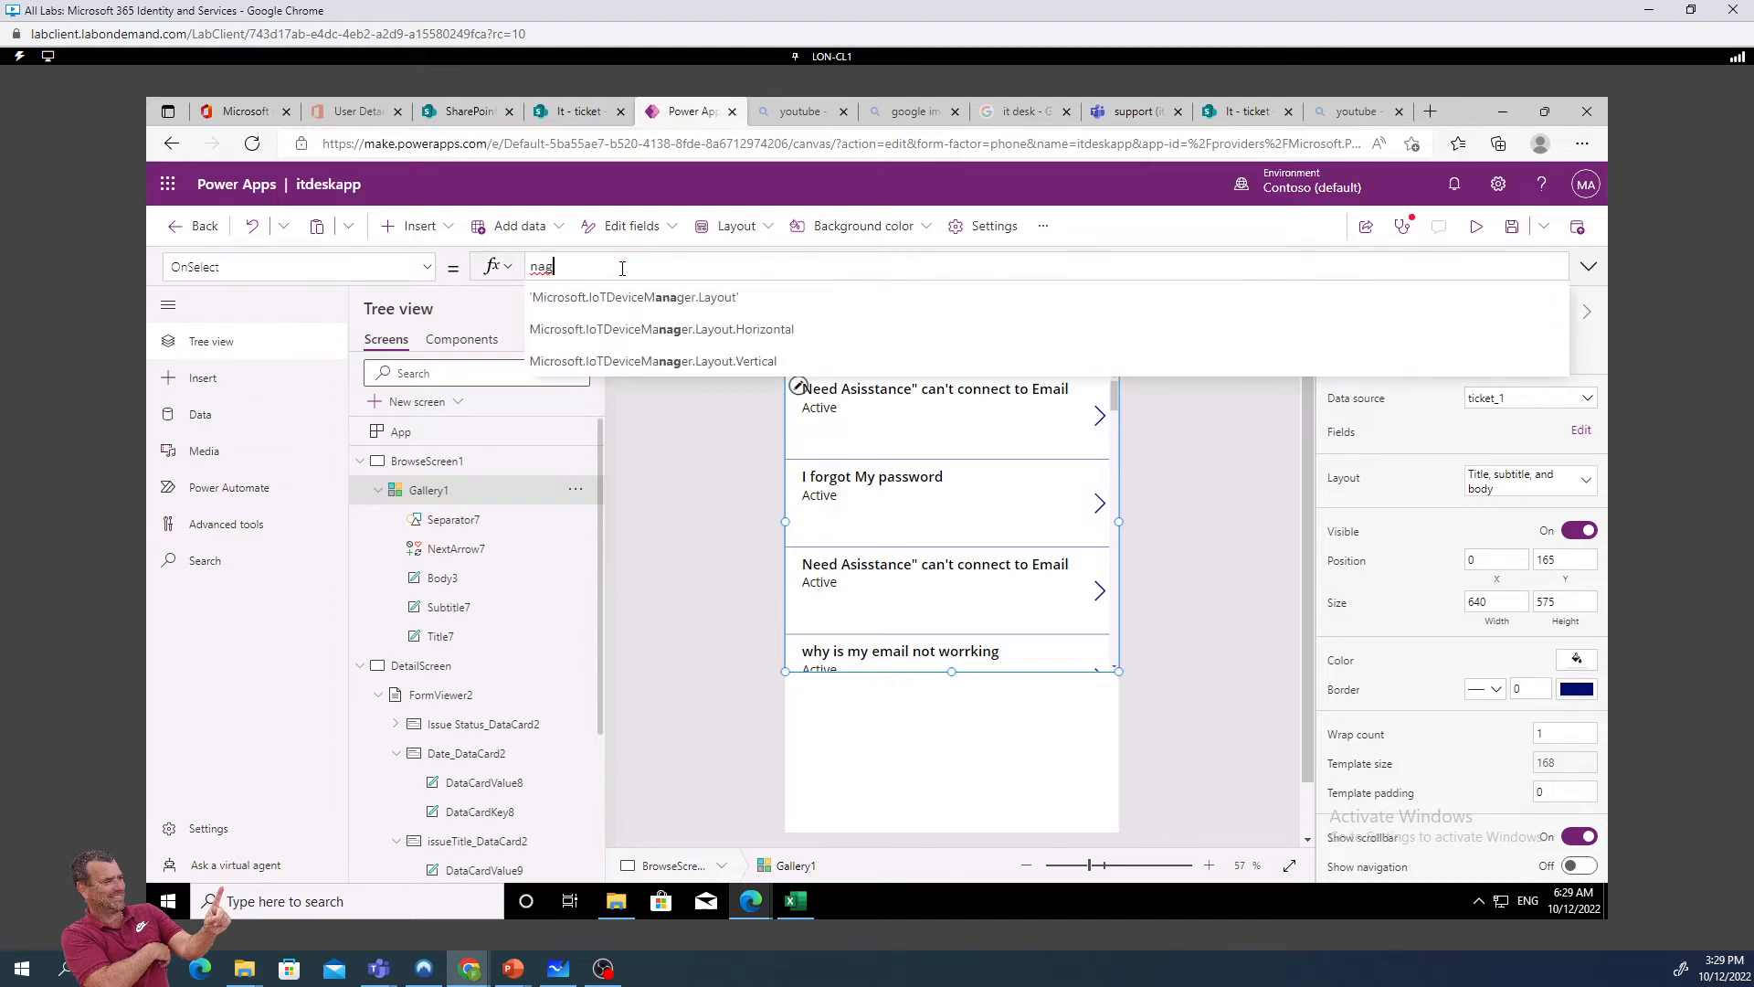
pyautogui.write('icate')
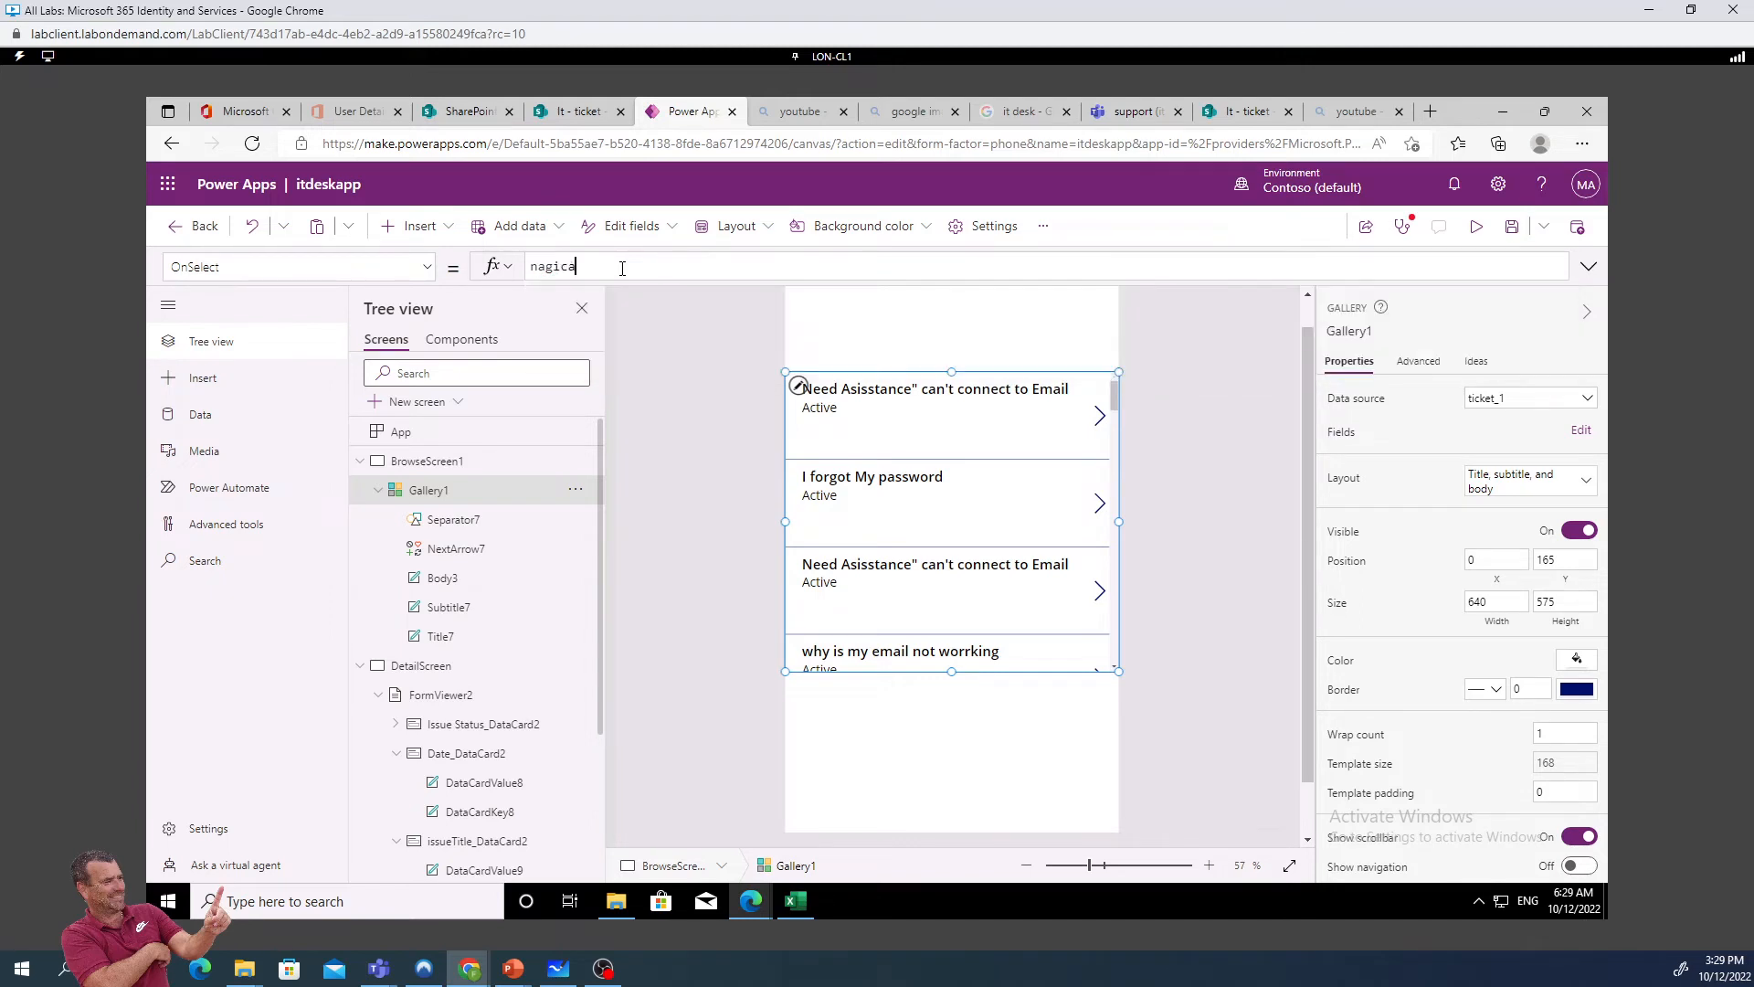
pyautogui.press('BackSpace')
pyautogui.press('BackSpace')
pyautogui.press('BackSpace')
pyautogui.press('BackSpace')
pyautogui.press('BackSpace')
pyautogui.press('BackSpace')
pyautogui.press('BackSpace')
pyautogui.press('BackSpace')
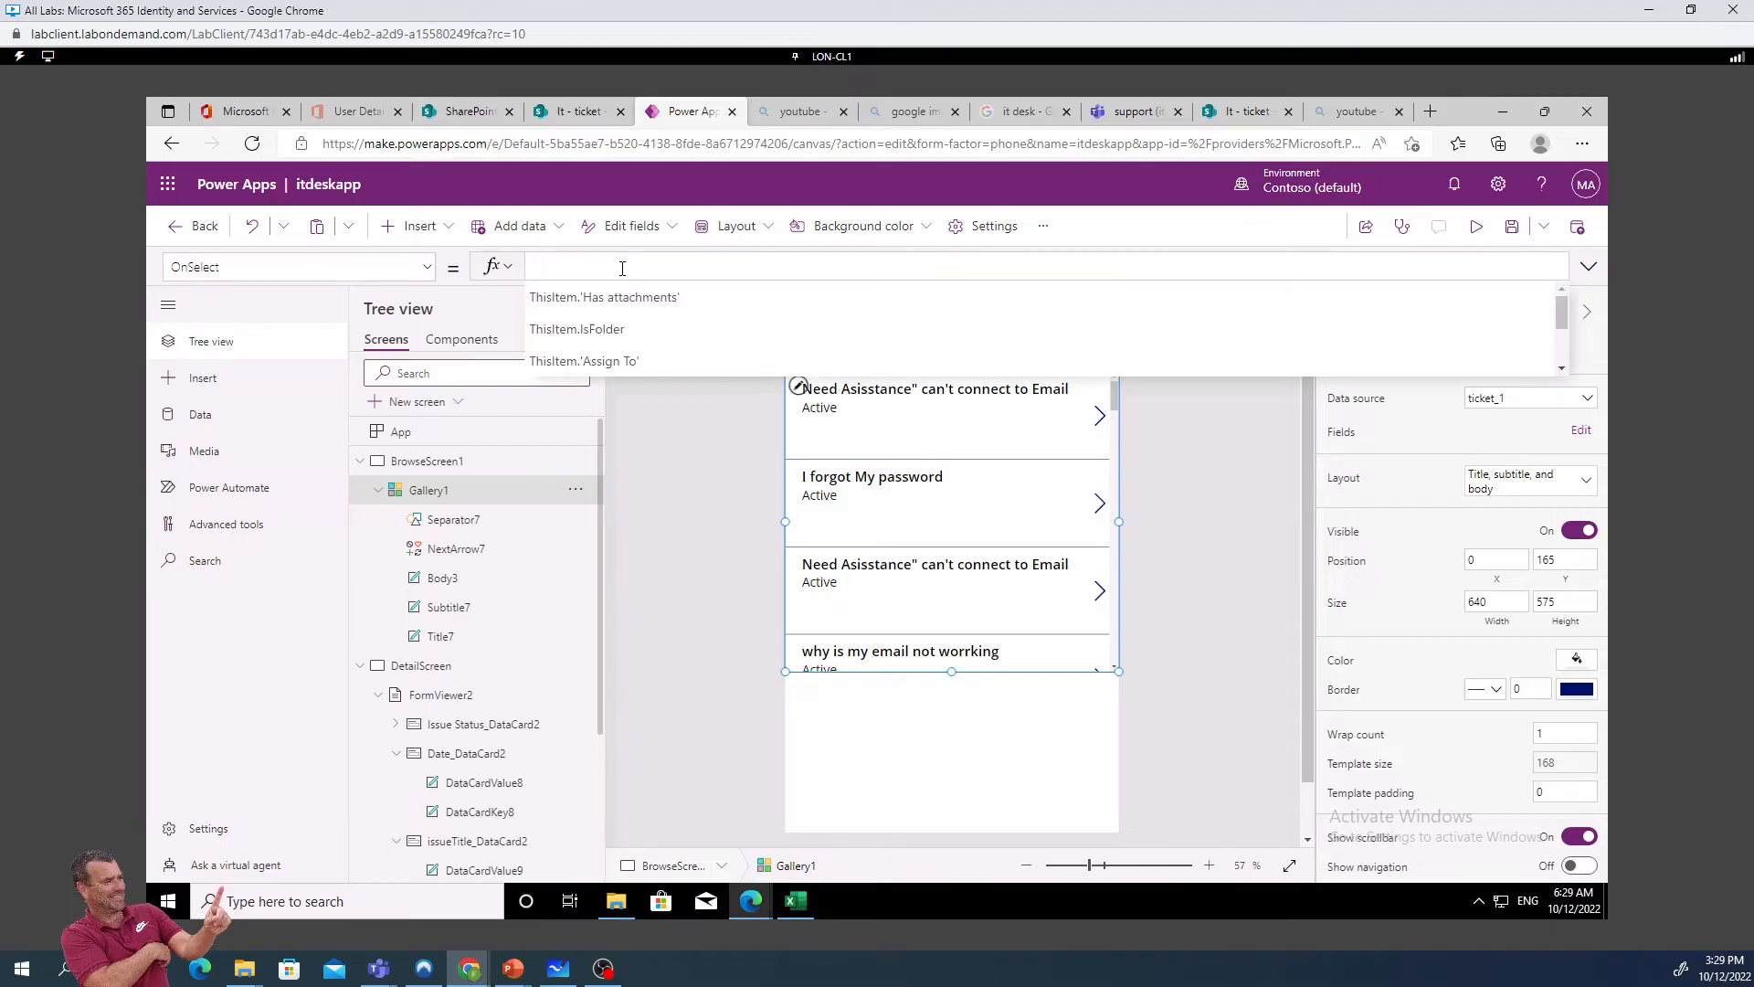
# Set the OnSelect formula of Gallery1 to Navigate(DetailScreen)
pyautogui.write('Na')
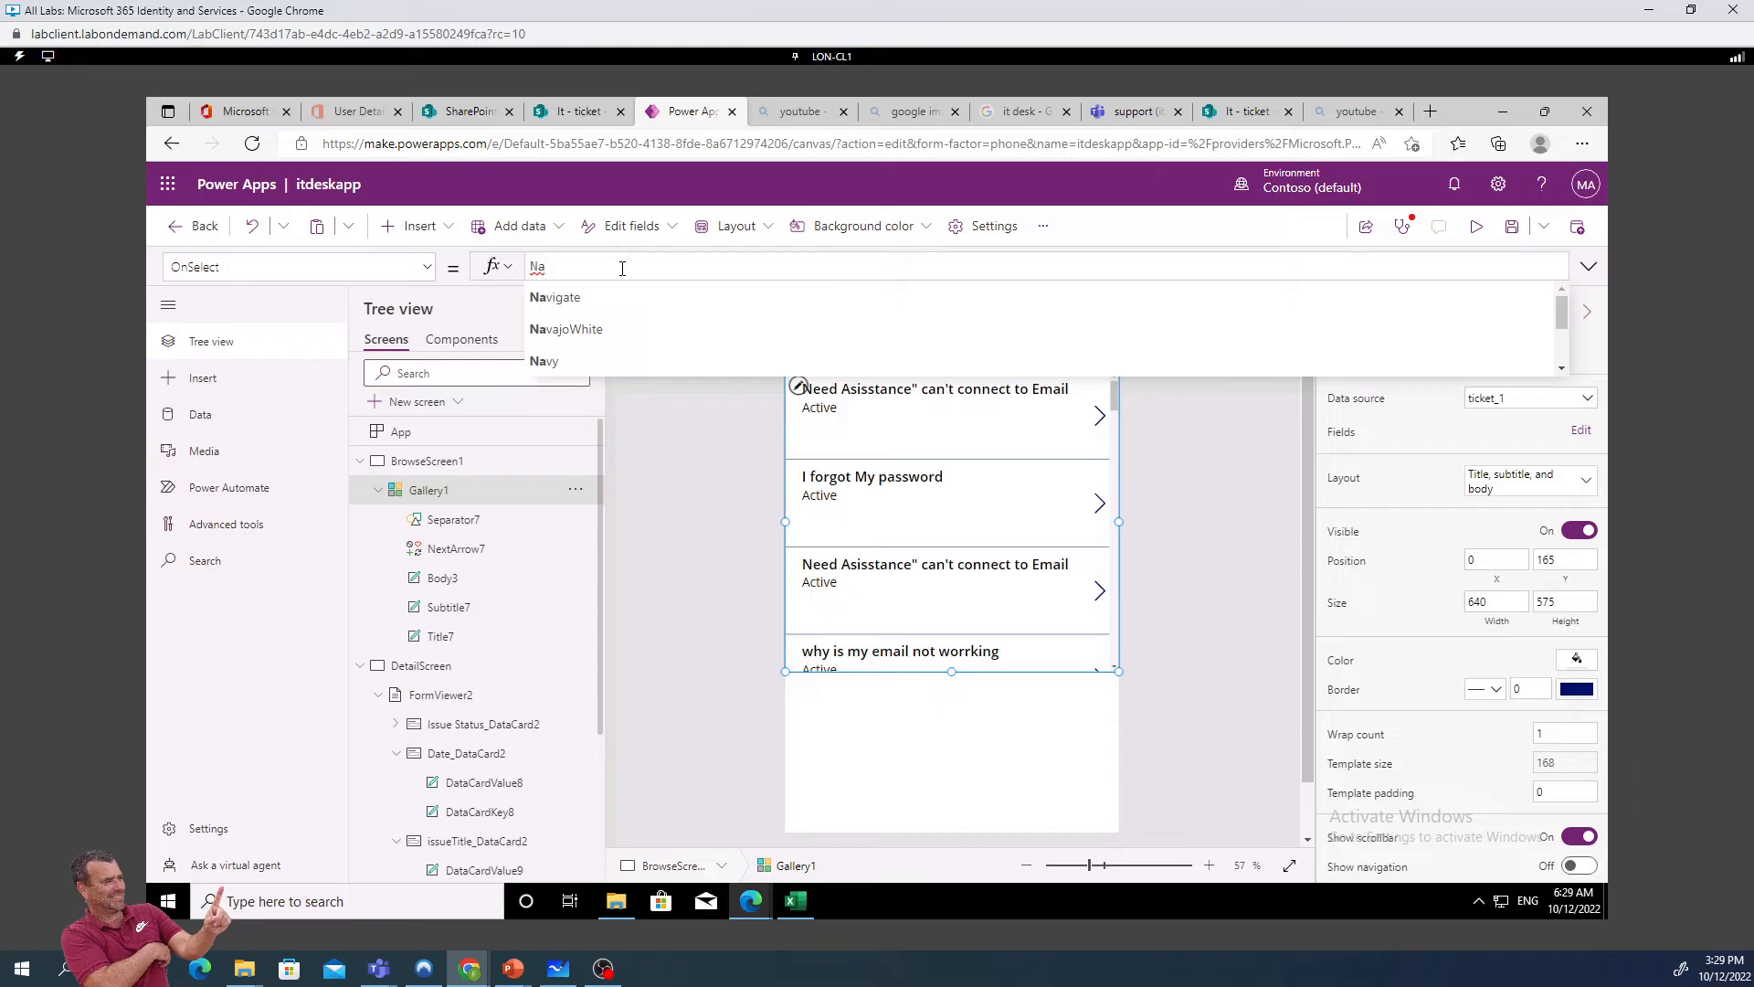
pyautogui.click(599, 298)
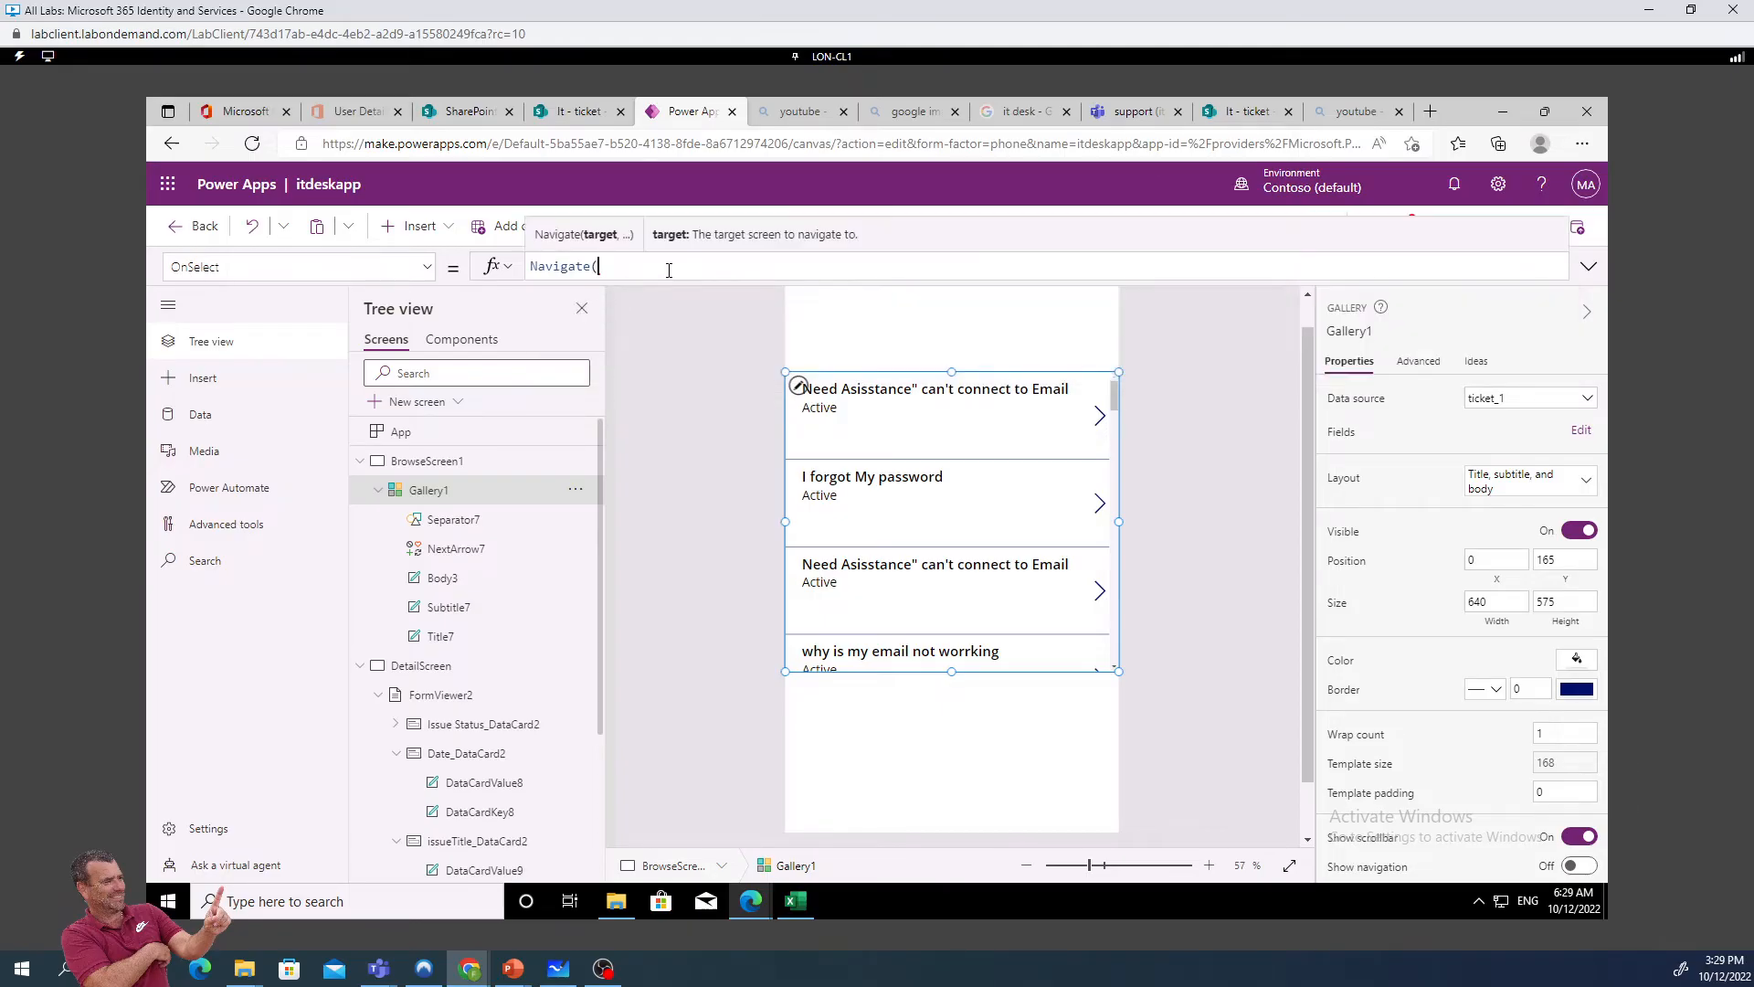
pyautogui.write('de')
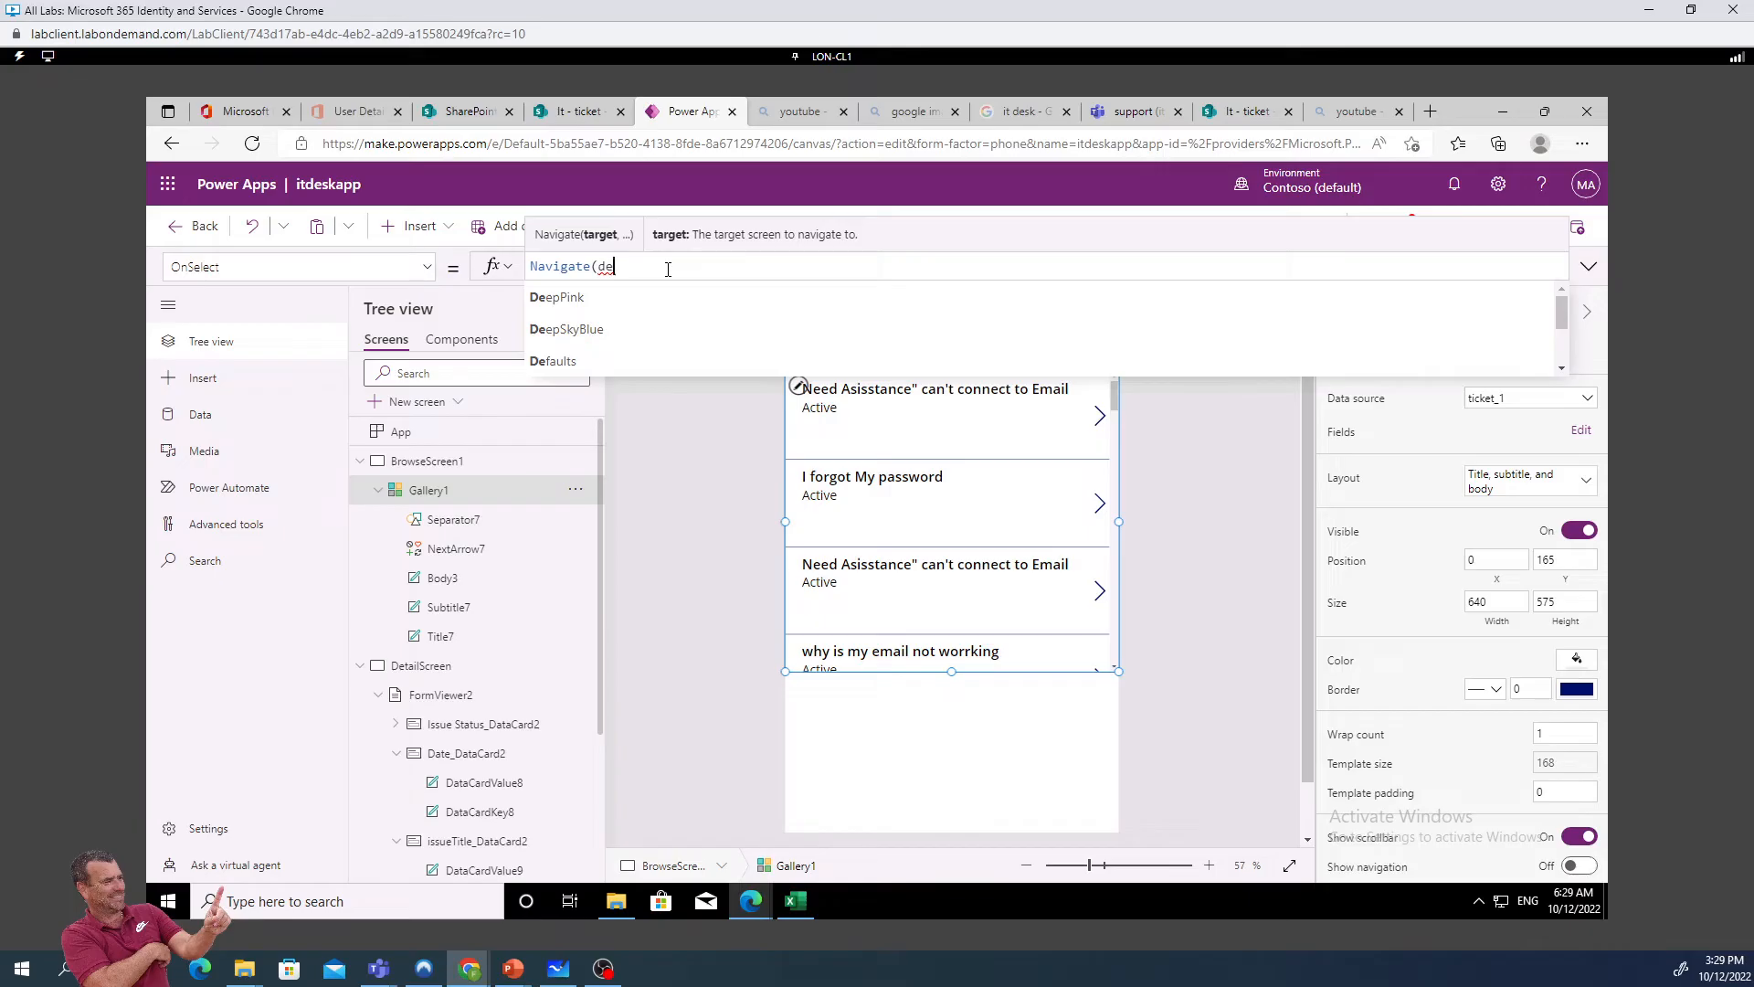
pyautogui.write('va')
pyautogui.press('BackSpace')
pyautogui.press('BackSpace')
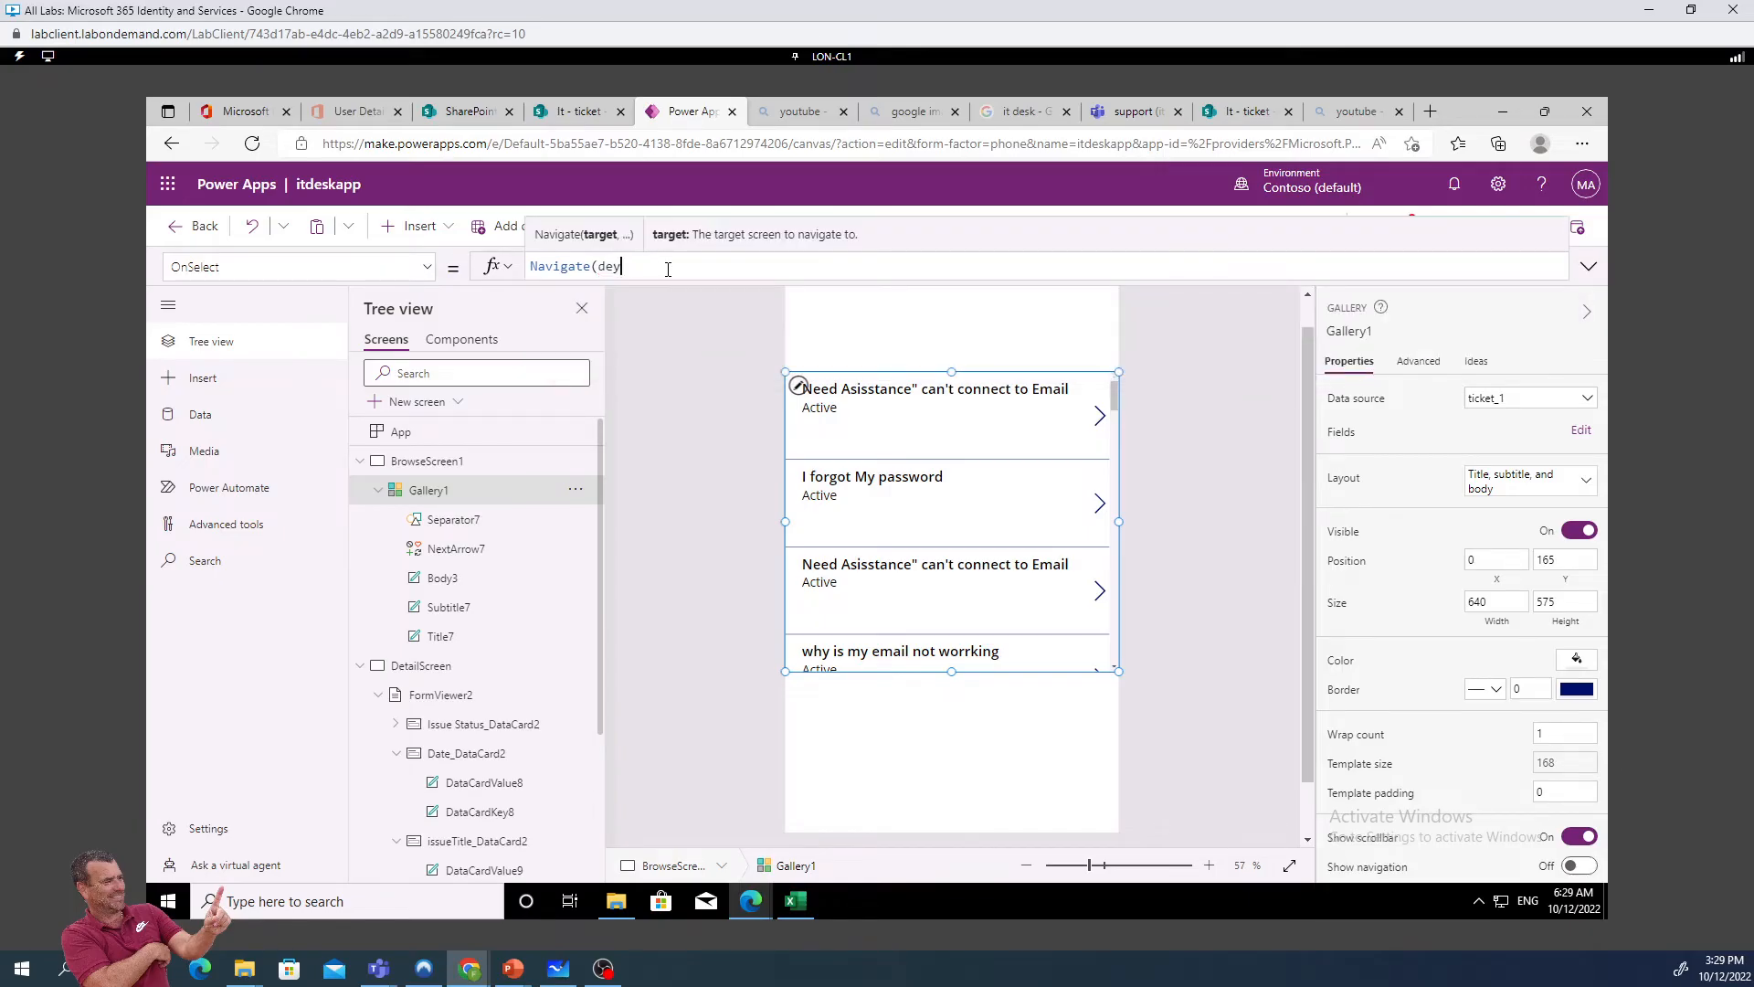
pyautogui.write('ta')
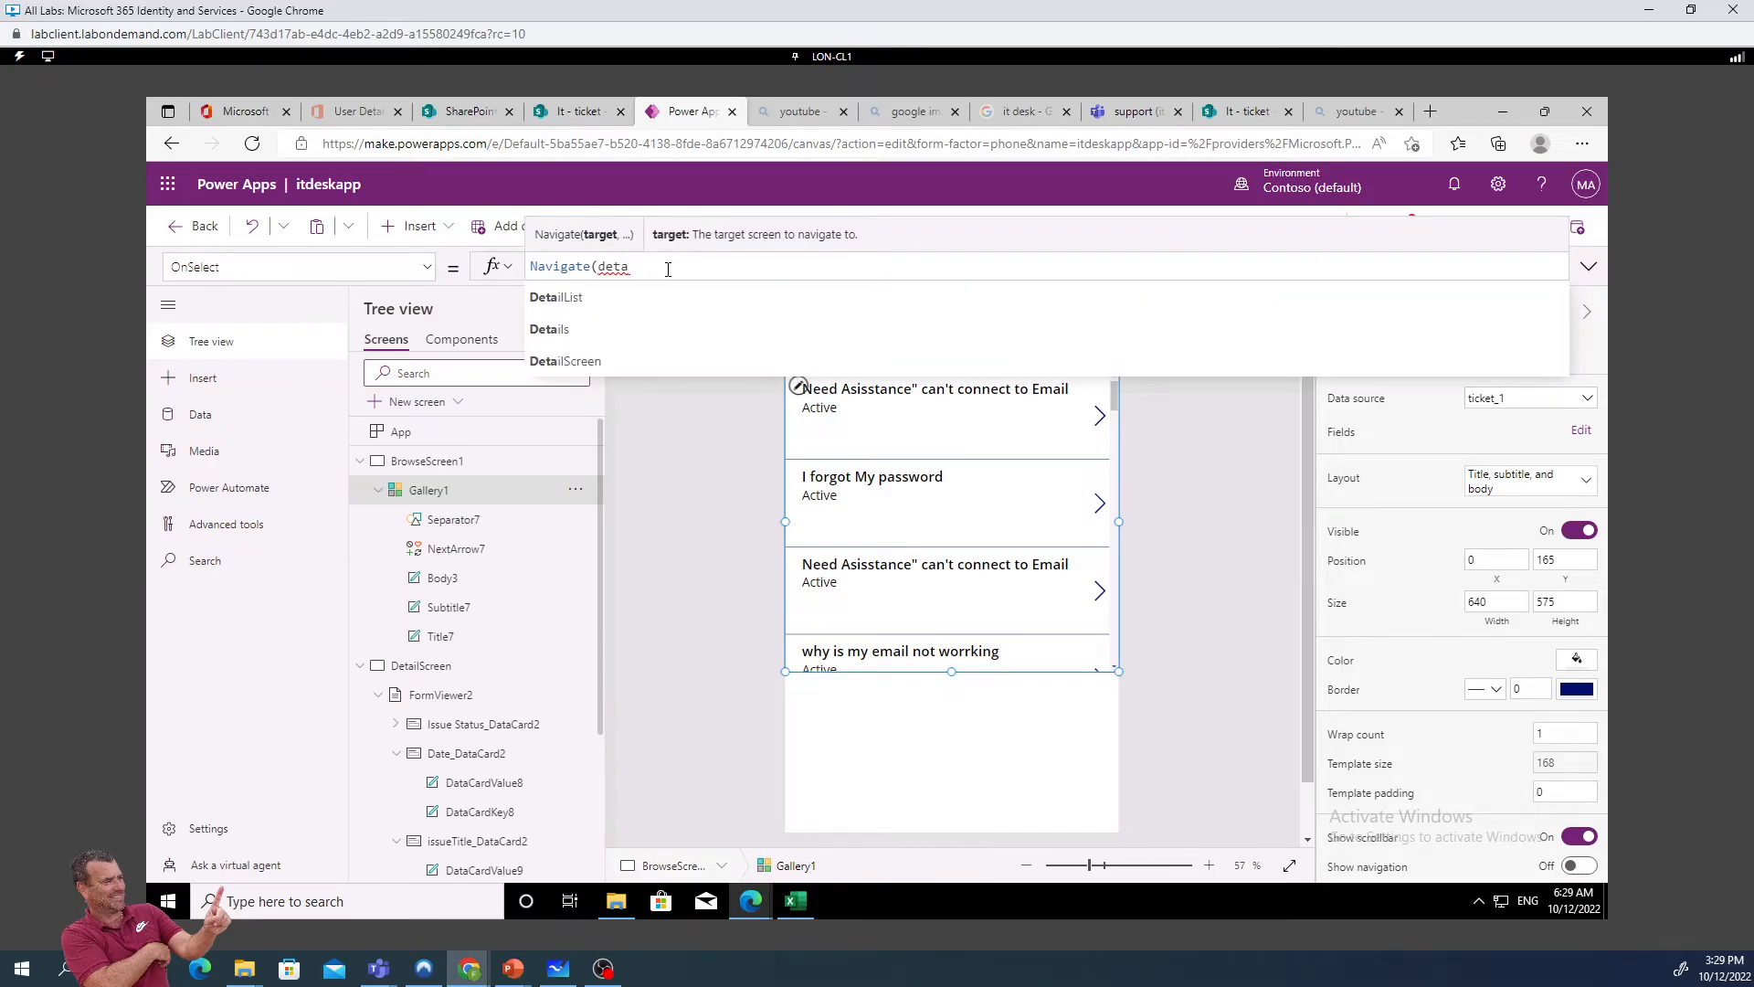
pyautogui.click(564, 361)
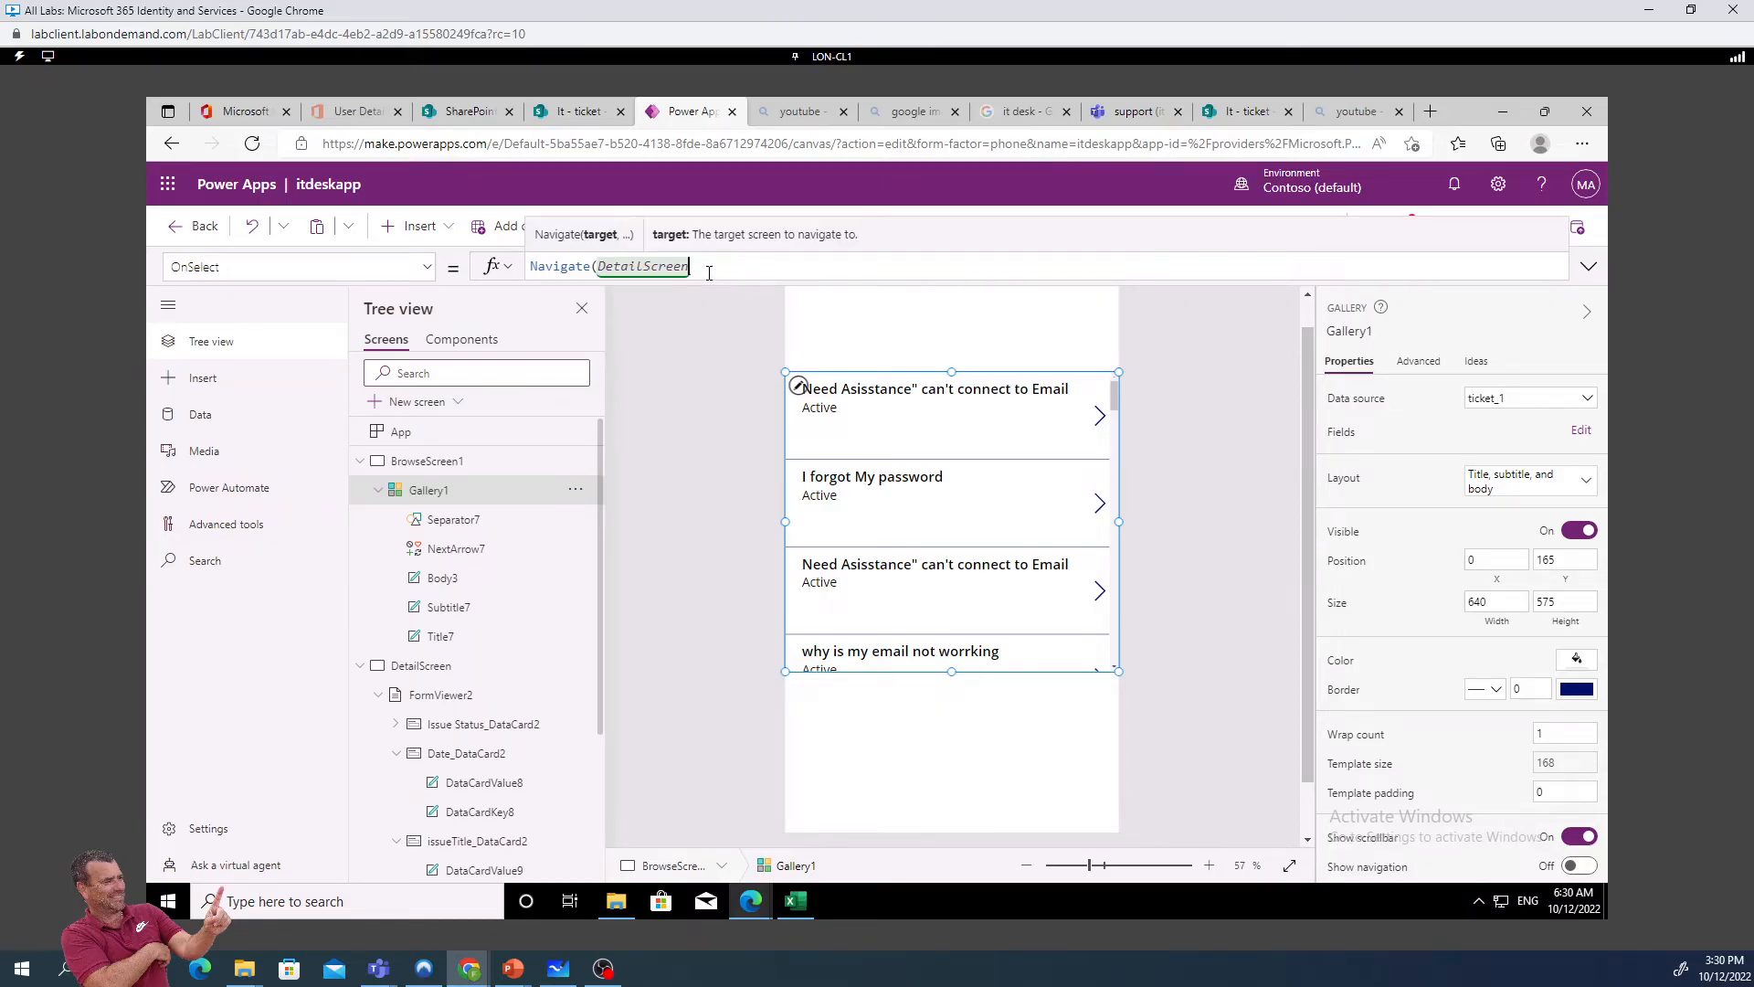
pyautogui.write(')')
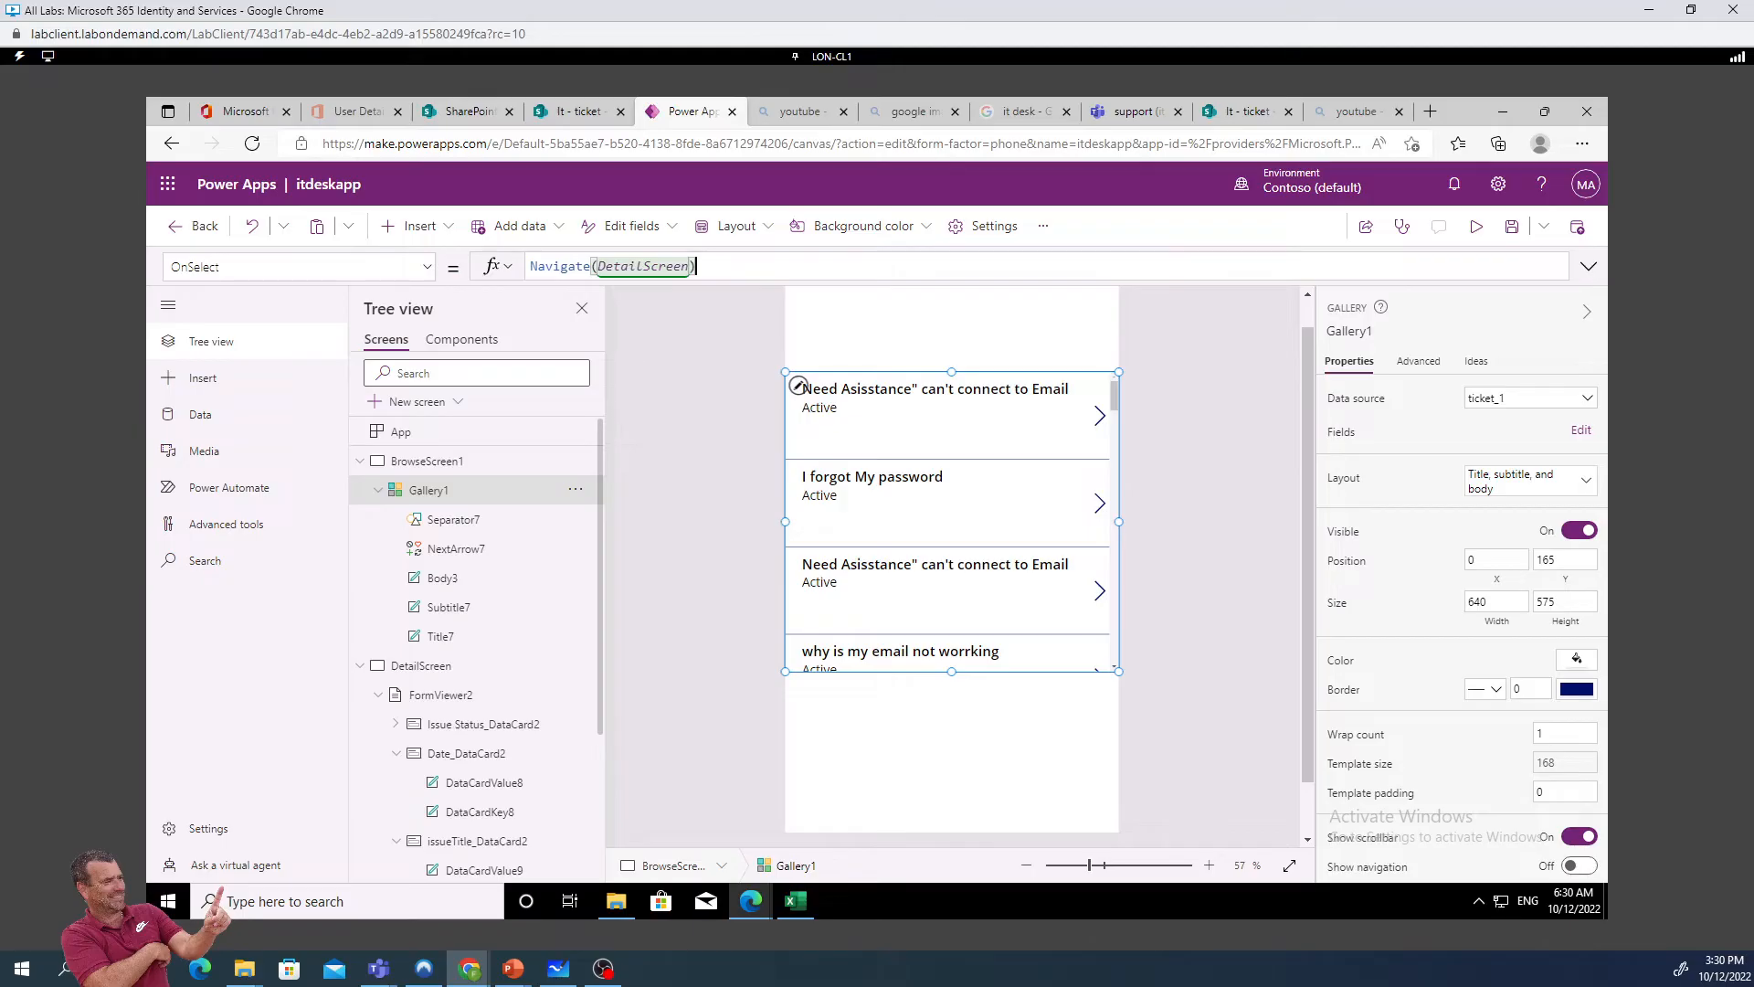
# Preview the app and open the first ticket in the gallery to test the navigation, and return to editing
pyautogui.click(1477, 229)
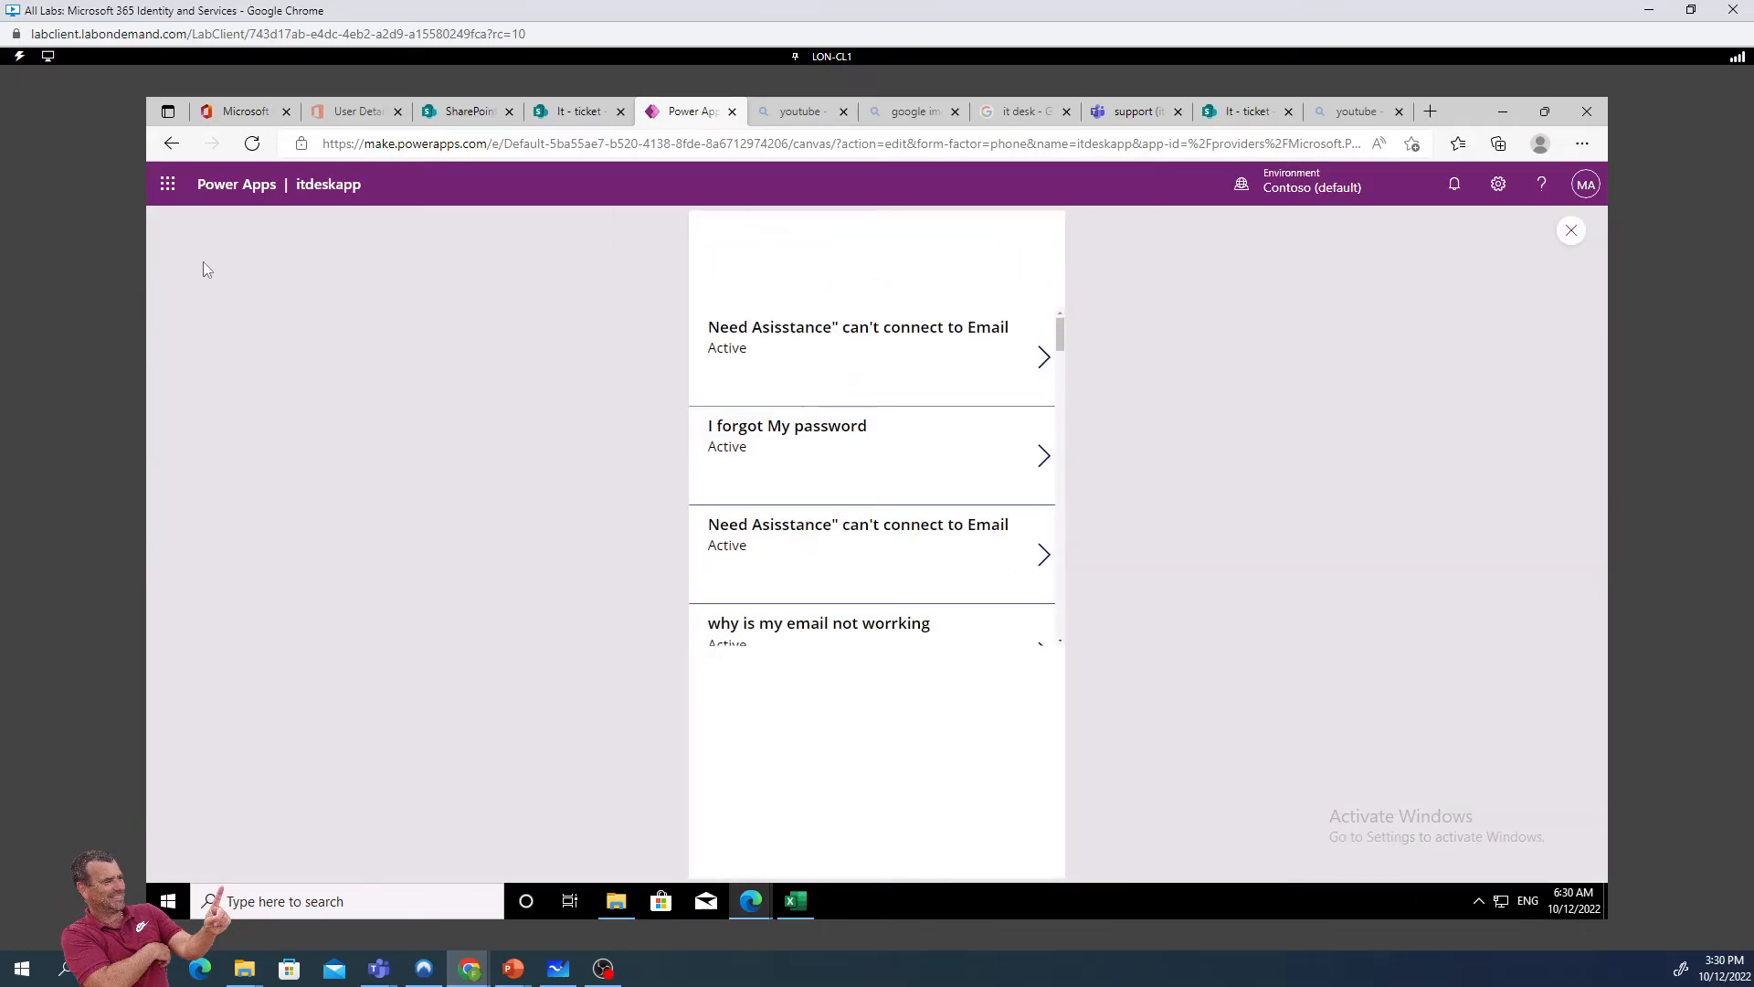
pyautogui.click(811, 338)
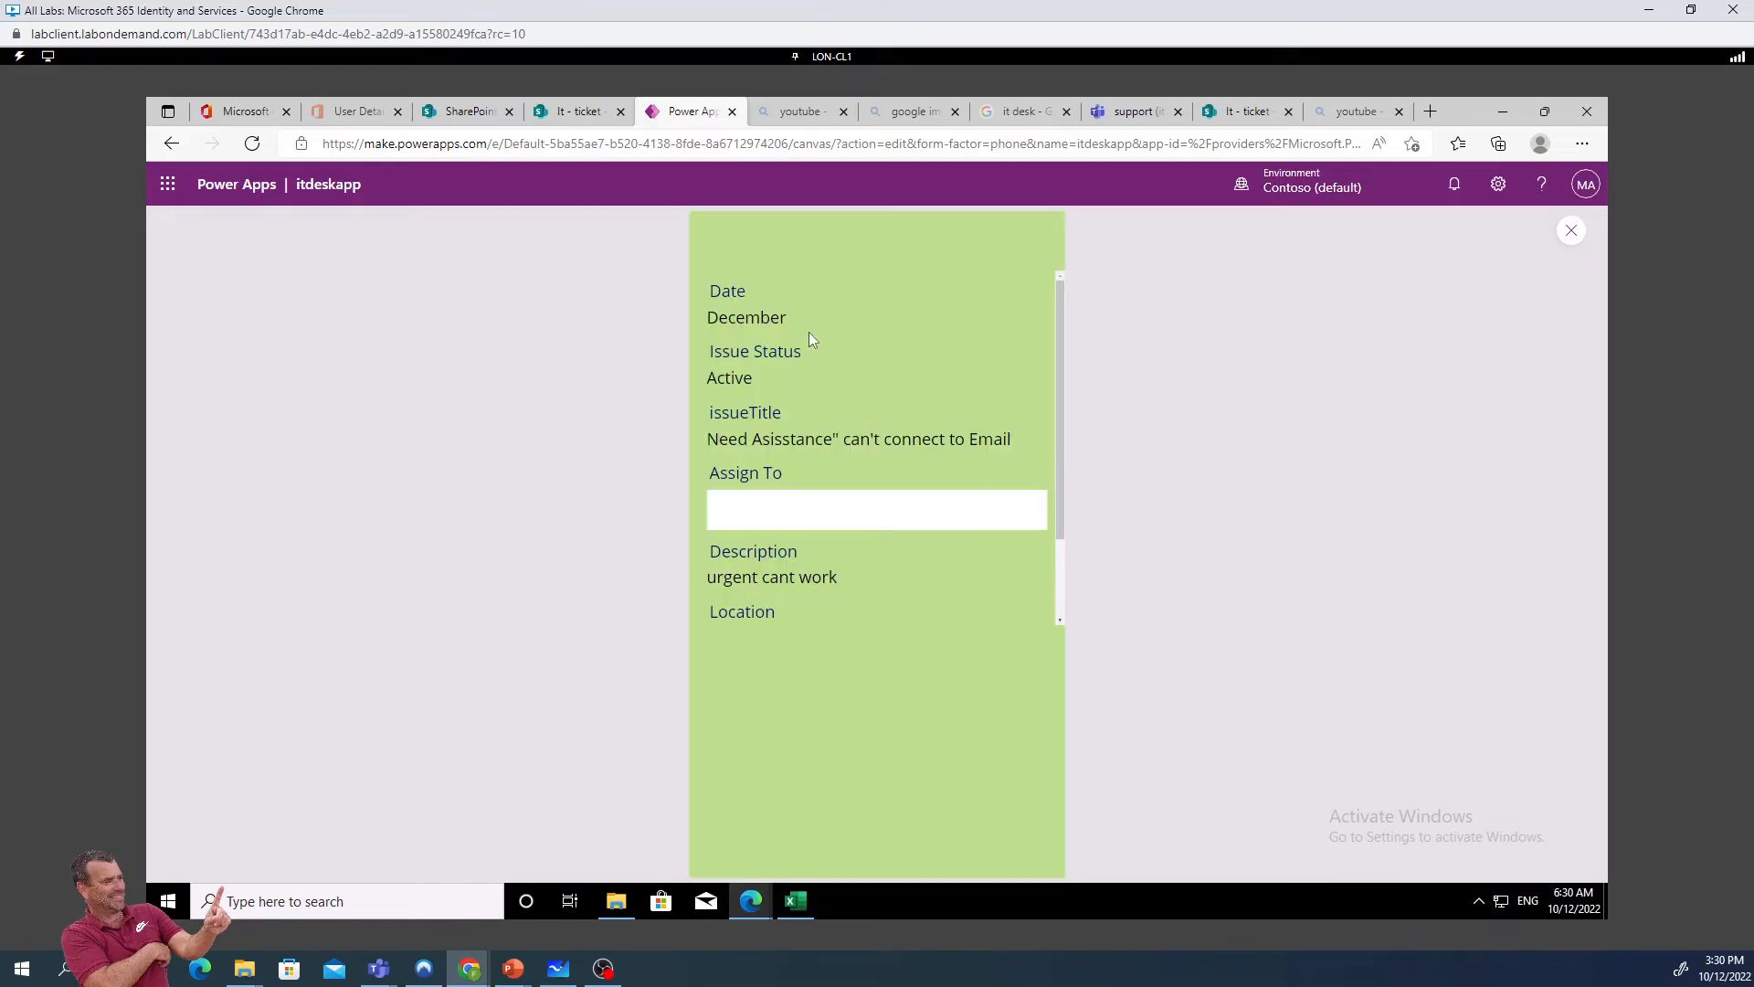
pyautogui.click(1570, 234)
pyautogui.click(1048, 611)
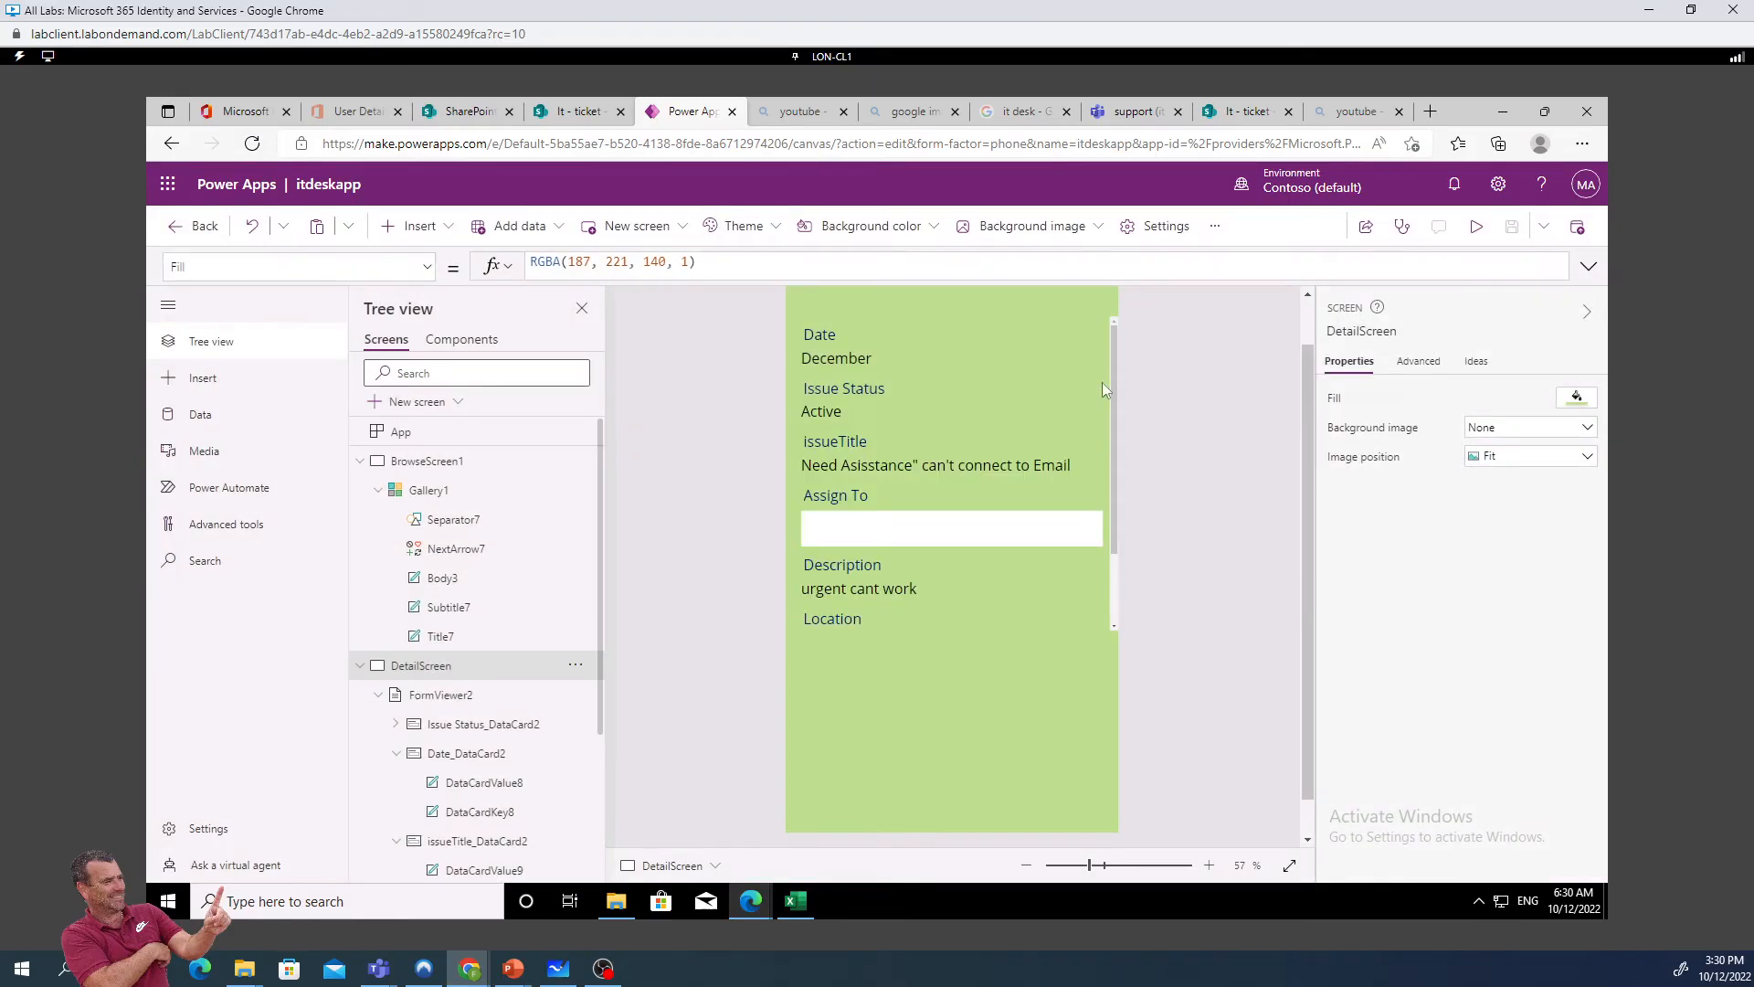
# Preview DetailScreen, scroll through the ticket's display form, and close the preview
pyautogui.click(1477, 234)
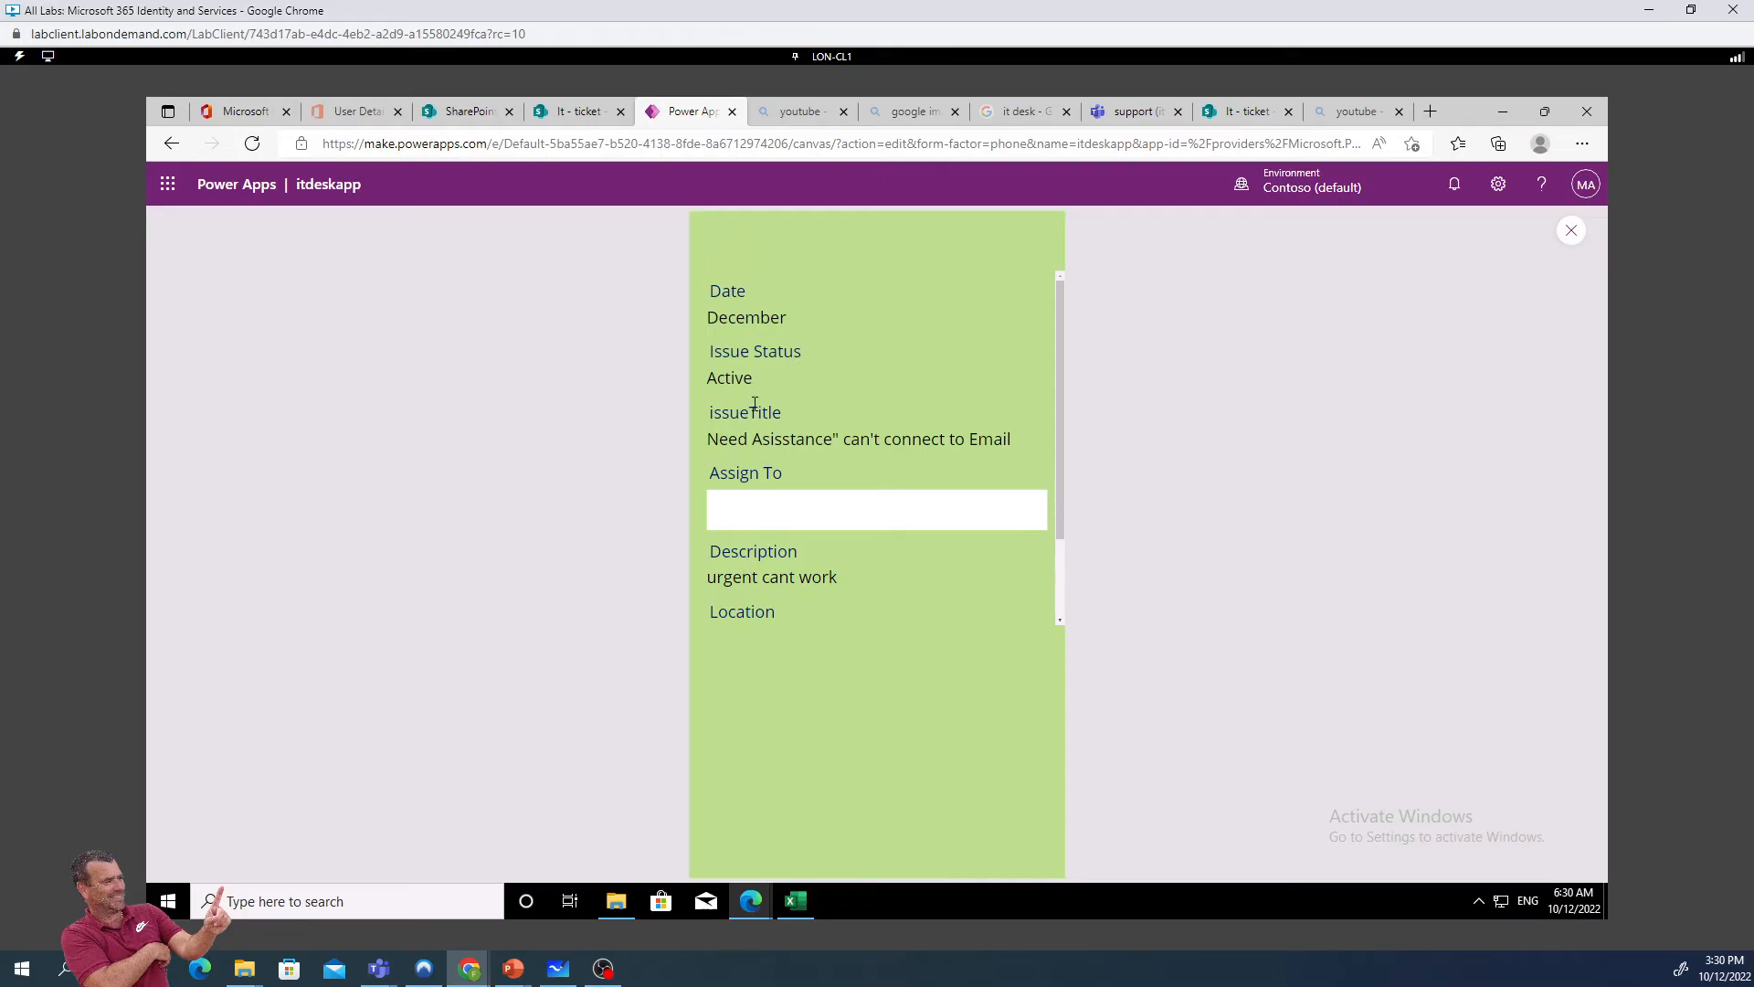
pyautogui.moveTo(1058, 447); pyautogui.dragTo(1069, 293)
pyautogui.click(1572, 230)
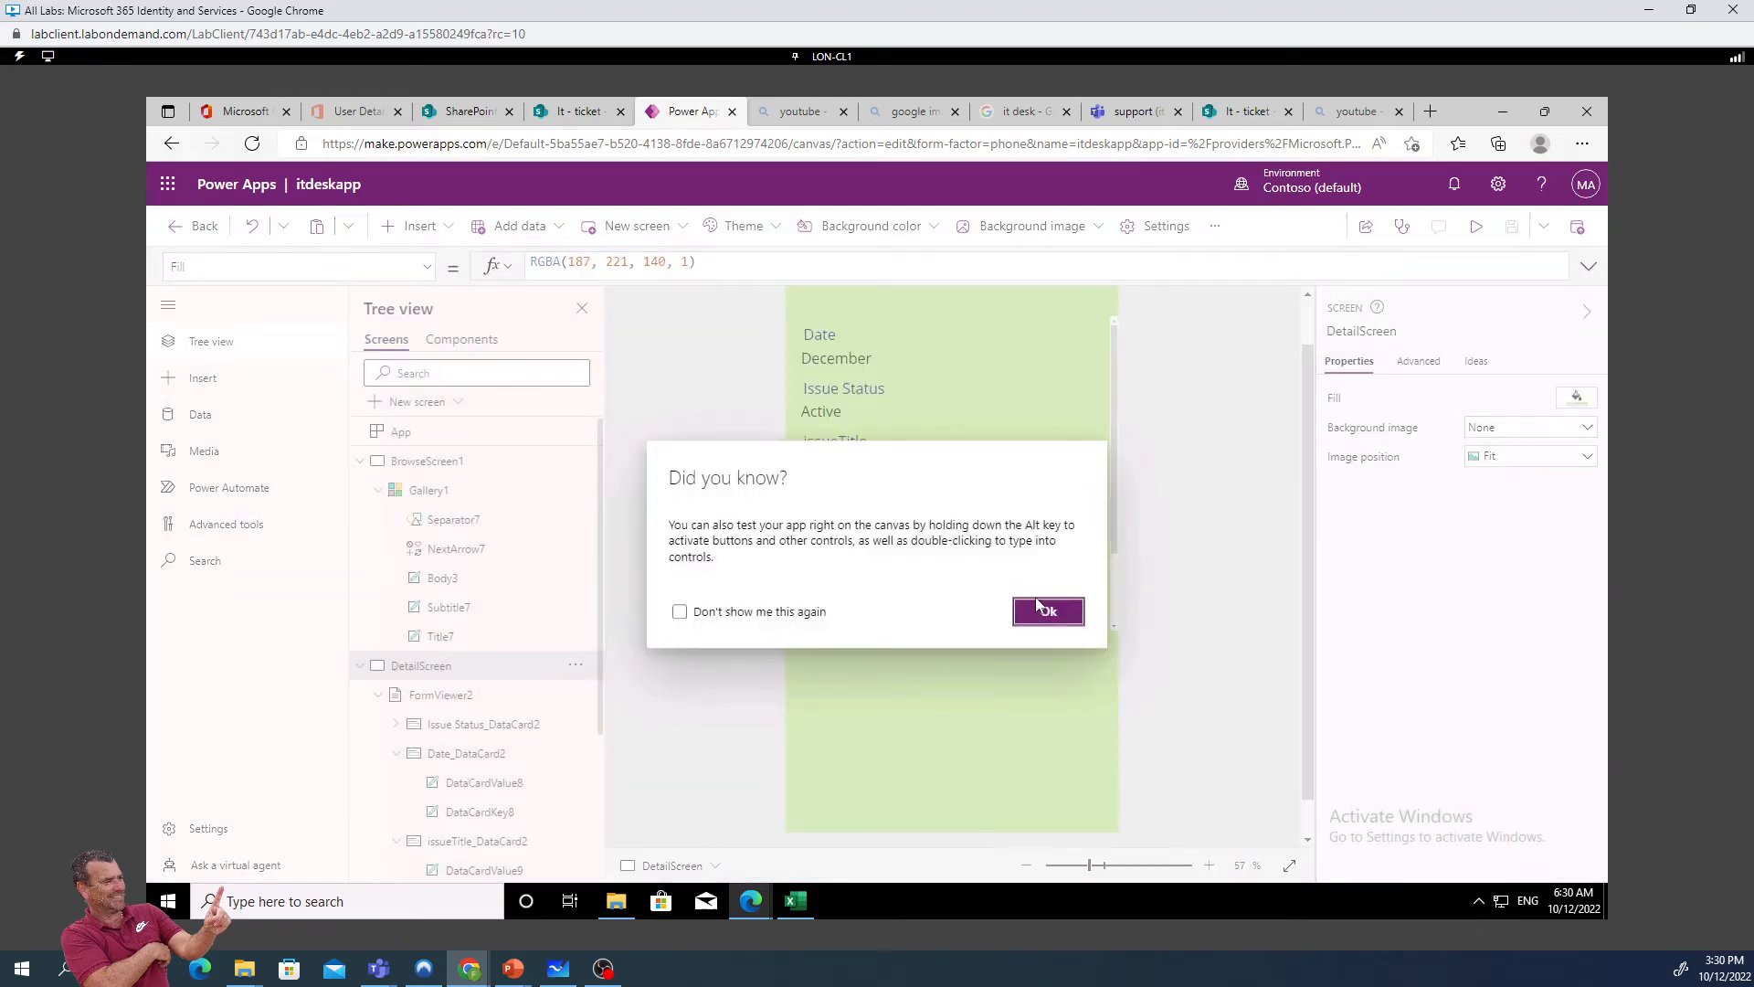
pyautogui.click(1048, 610)
# Preview the app from BrowseScreen1, open the third ticket to check its details, and return to editing
pyautogui.click(428, 464)
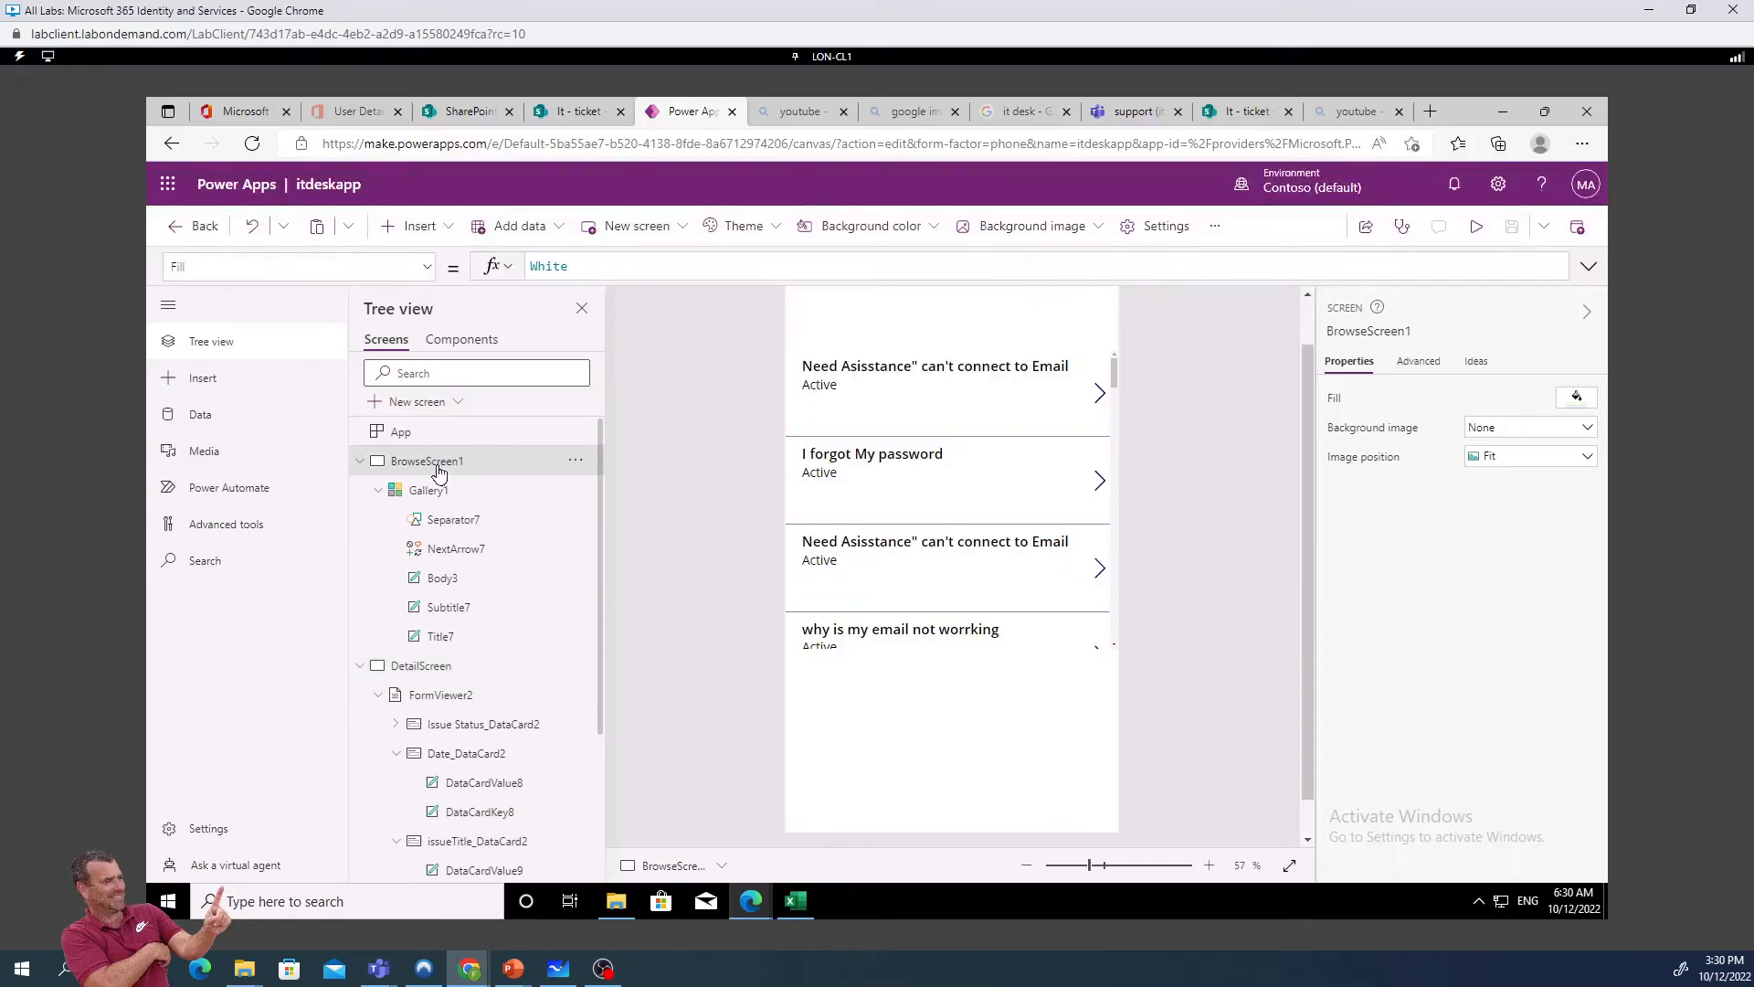
pyautogui.click(1477, 226)
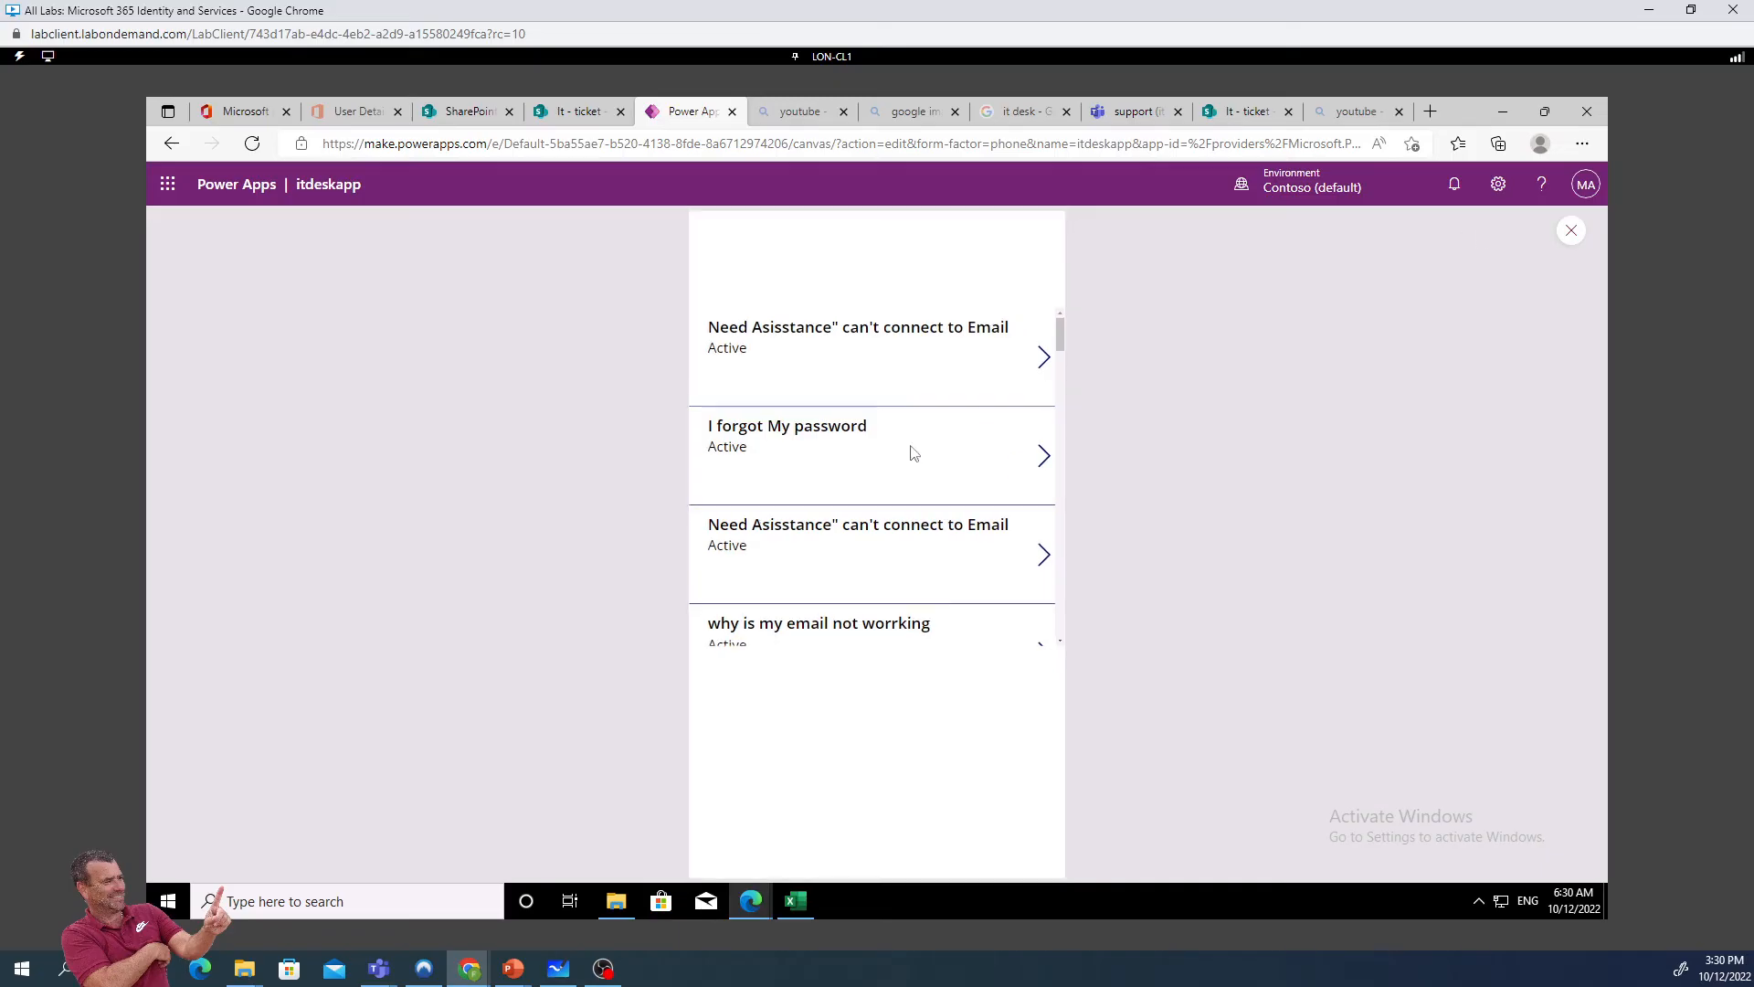
pyautogui.click(856, 543)
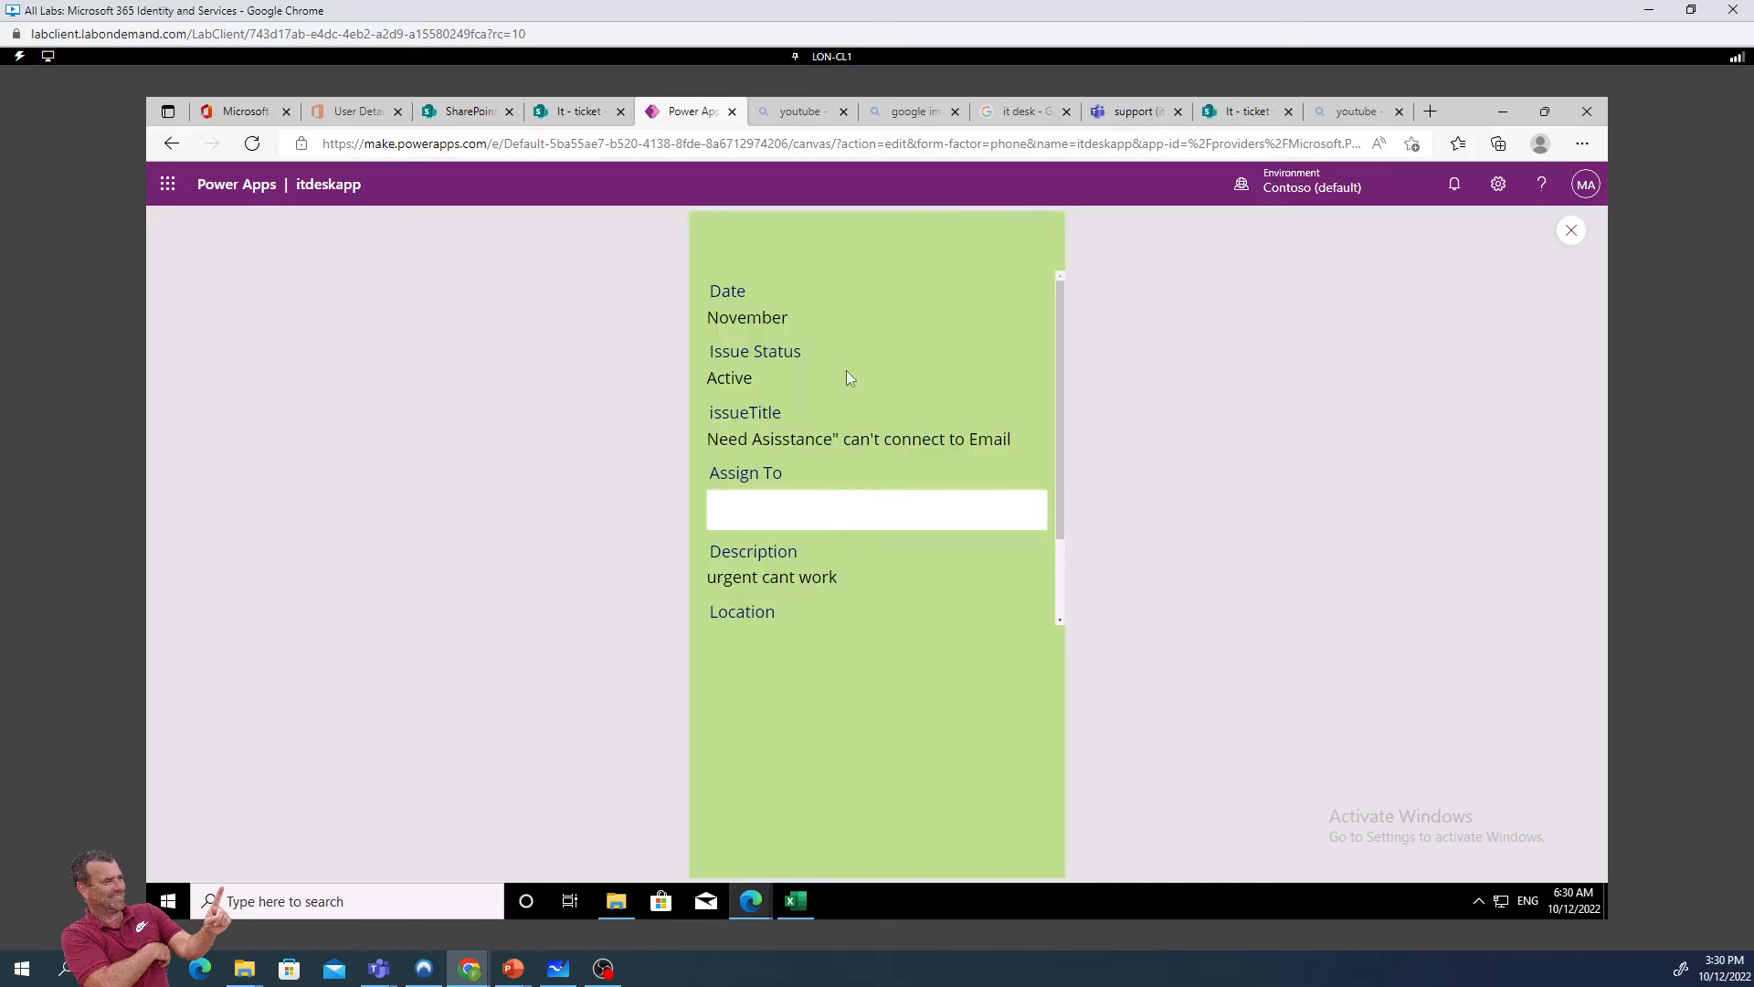
pyautogui.click(1574, 232)
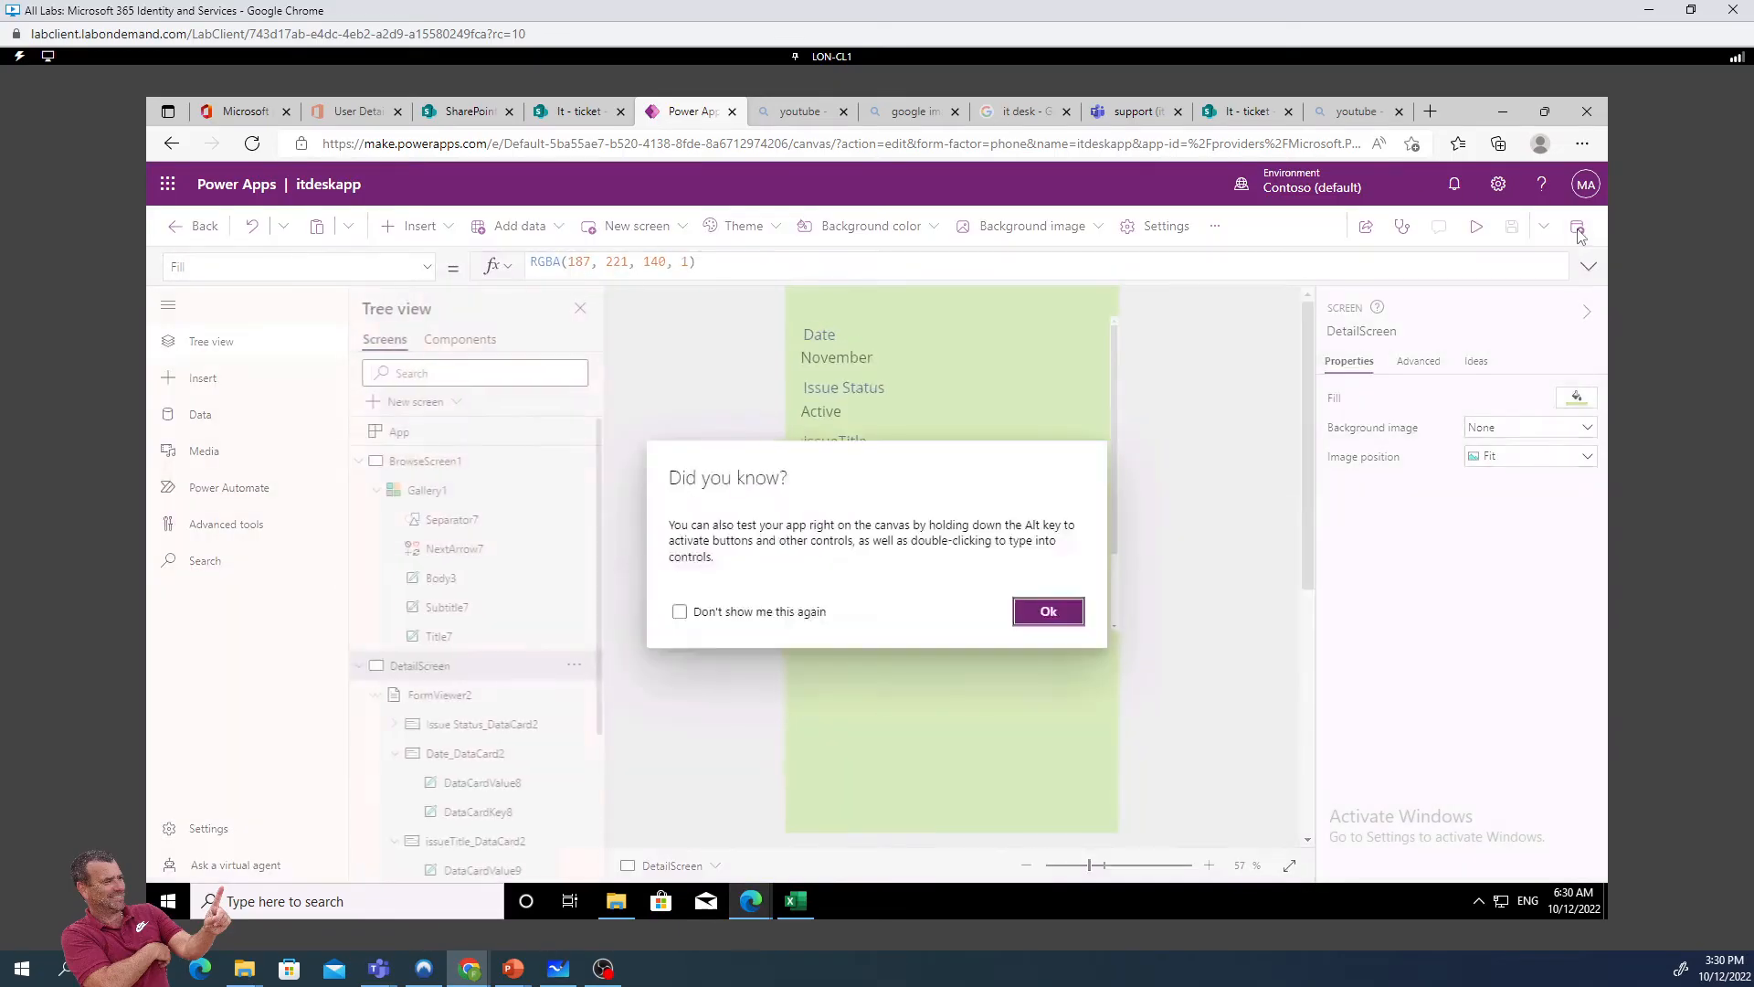
pyautogui.click(1048, 611)
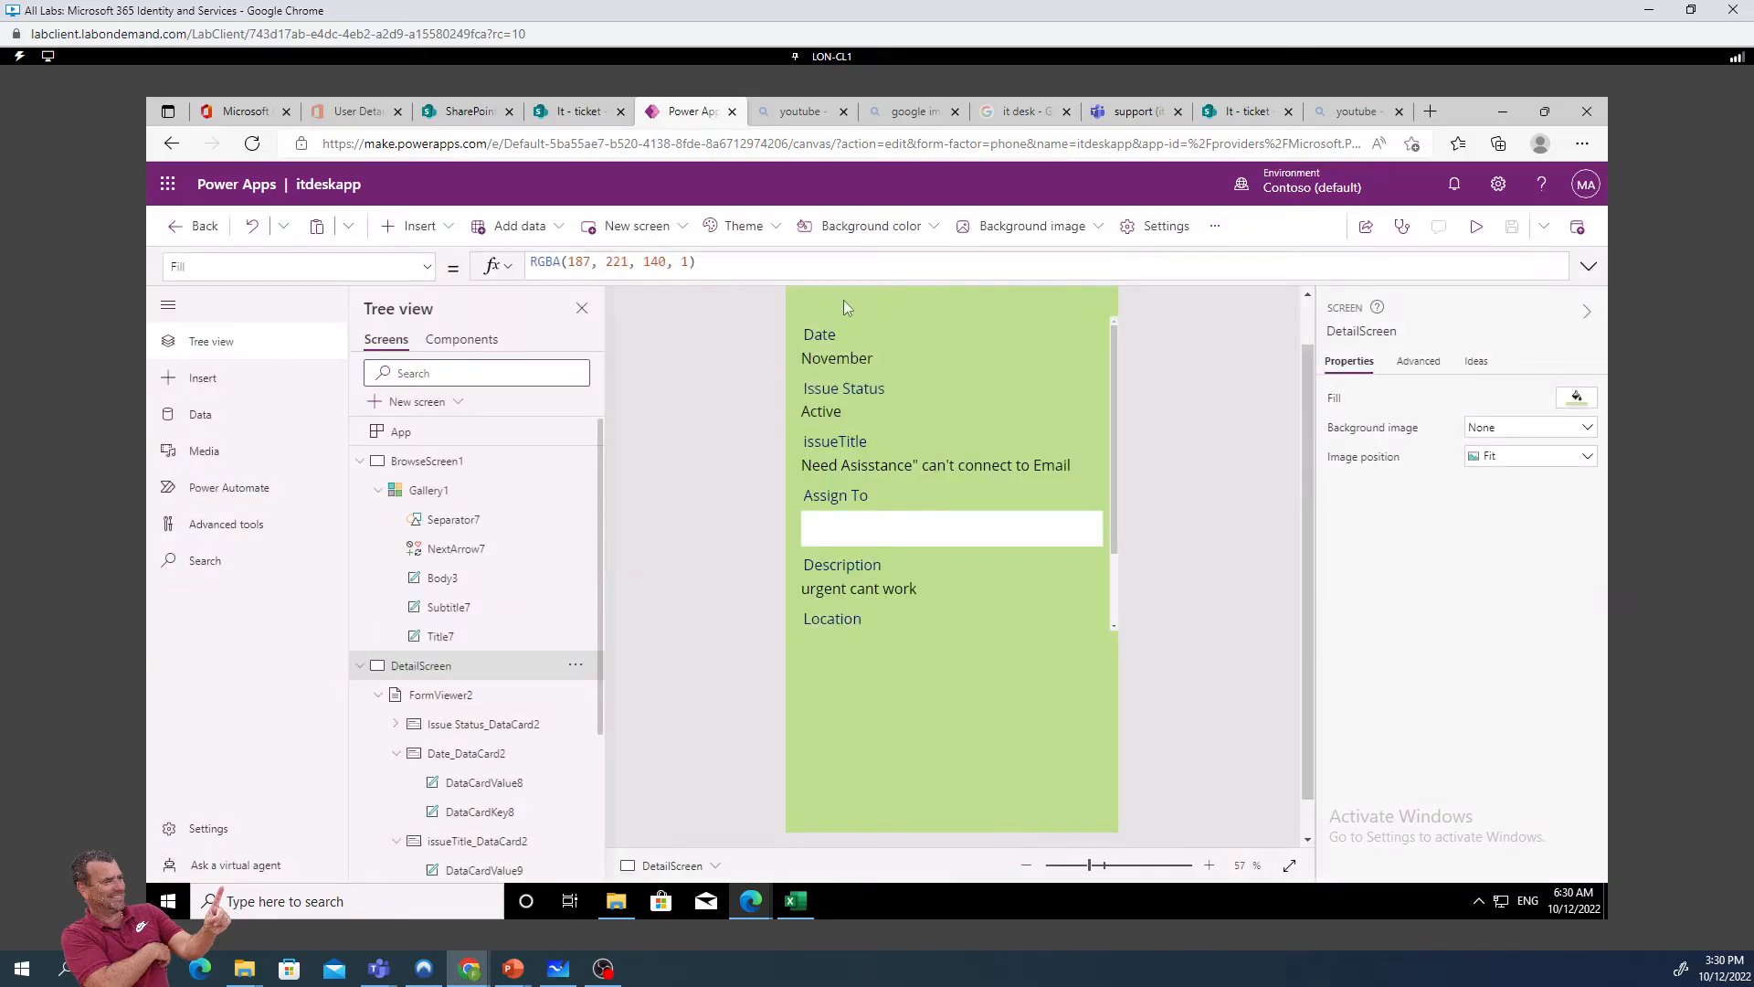
# Select FormViewer2 on DetailScreen and move it down to a Y position of about 156
pyautogui.click(448, 463)
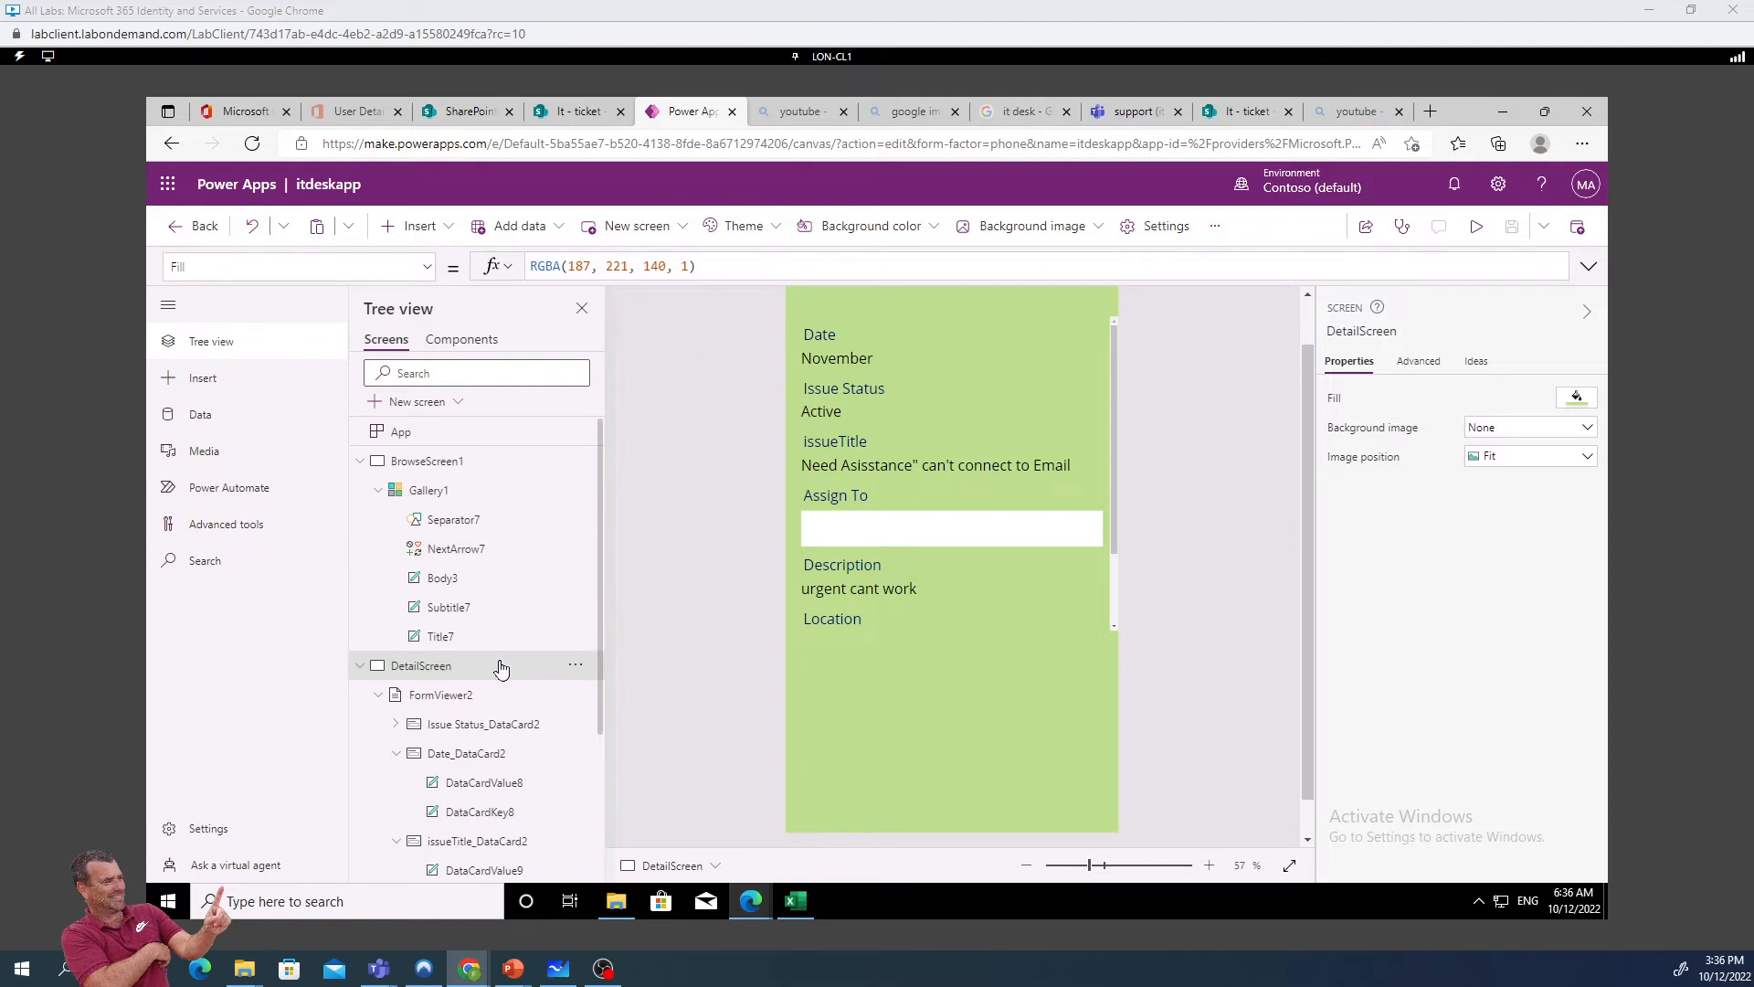
pyautogui.click(462, 697)
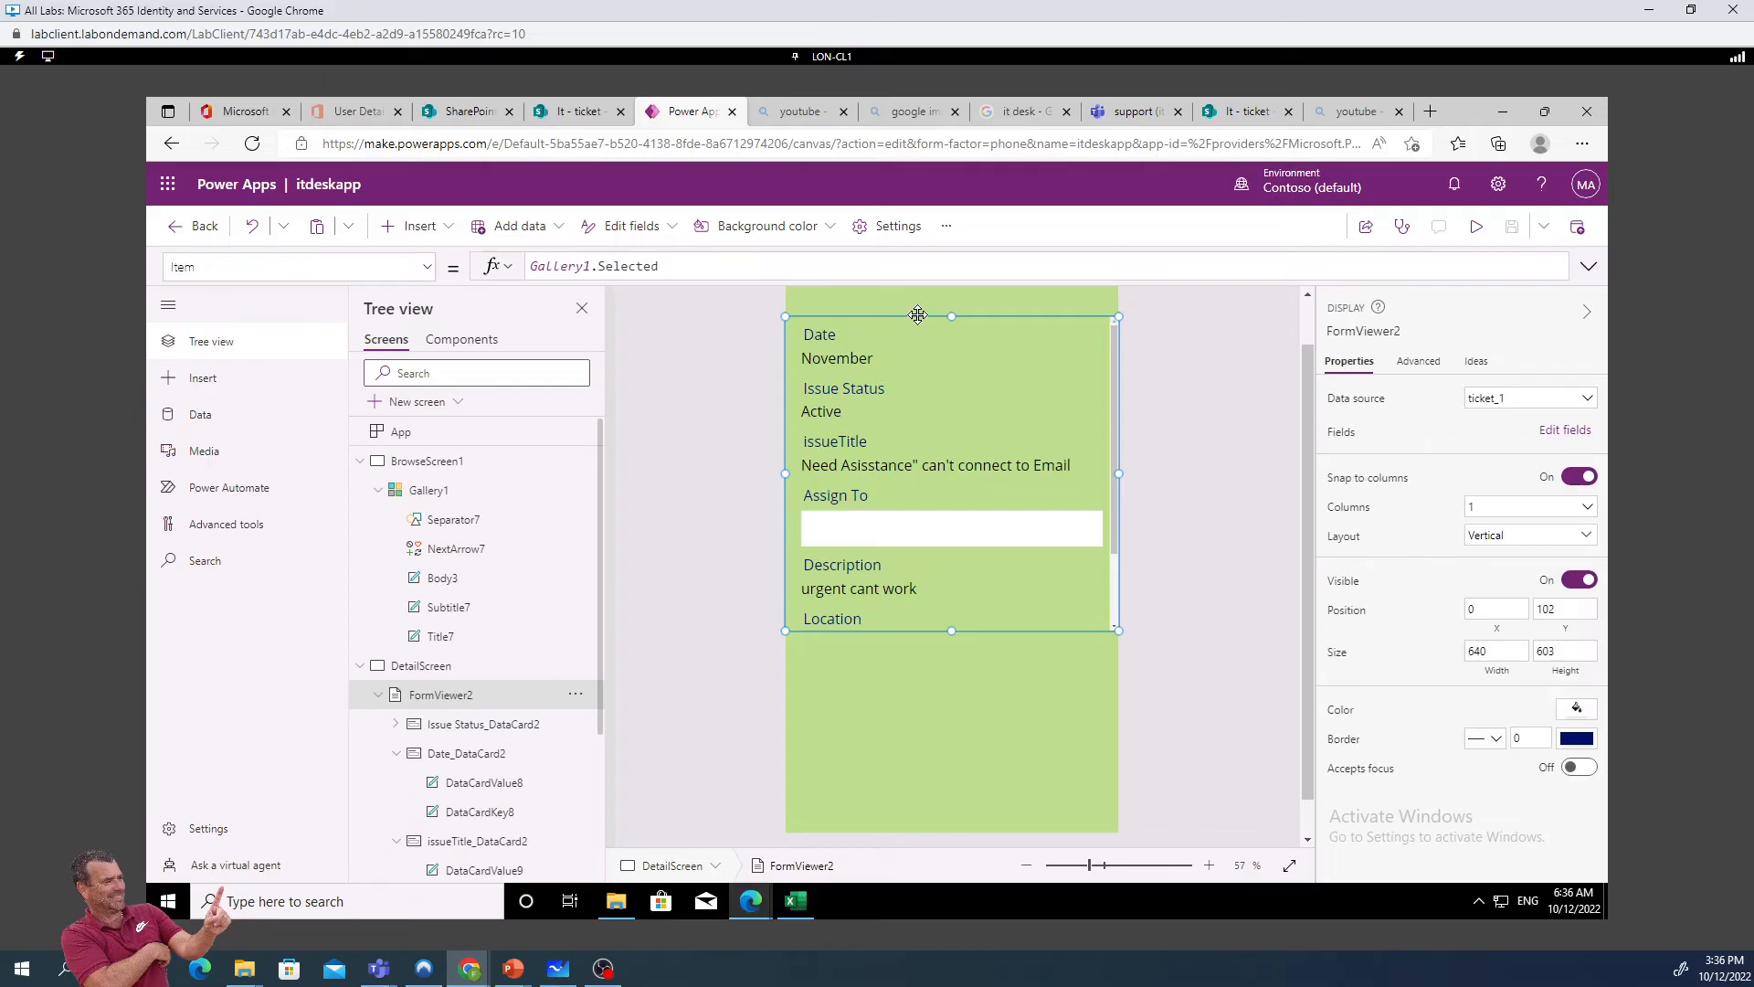
pyautogui.moveTo(919, 326); pyautogui.dragTo(919, 351)
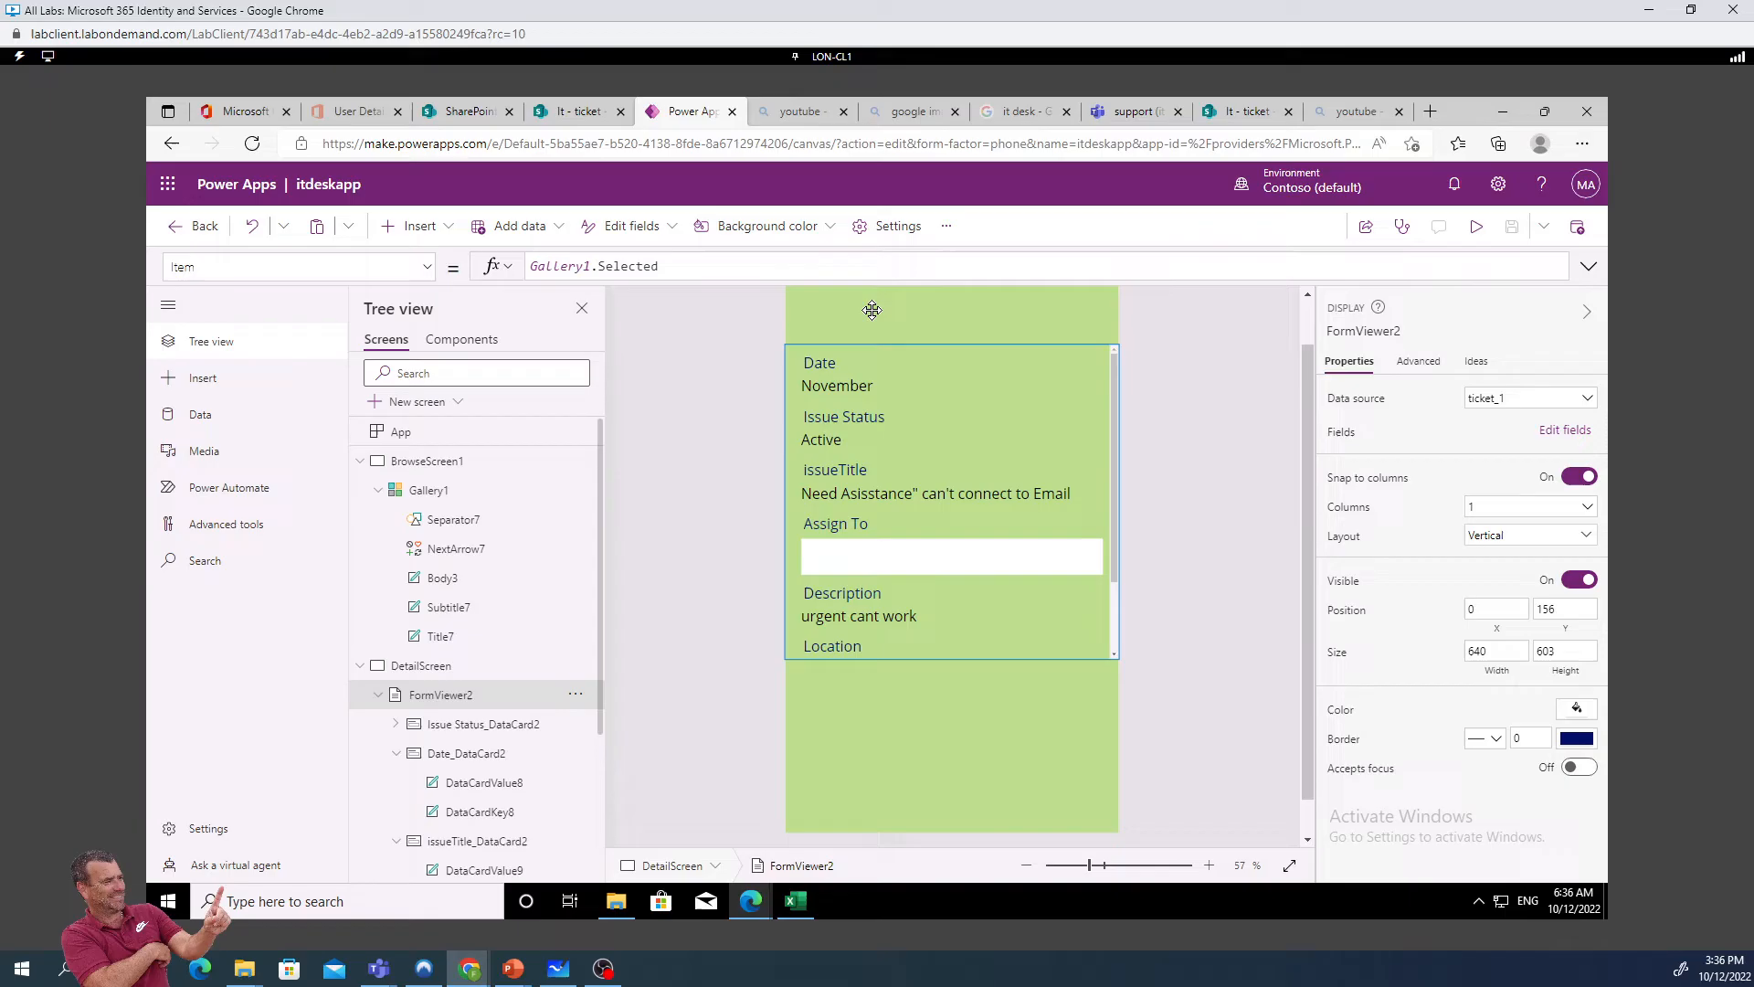
# Insert a Back arrow icon above the form on DetailScreen, position it at about X 42, Y 66, and save the app
pyautogui.click(446, 228)
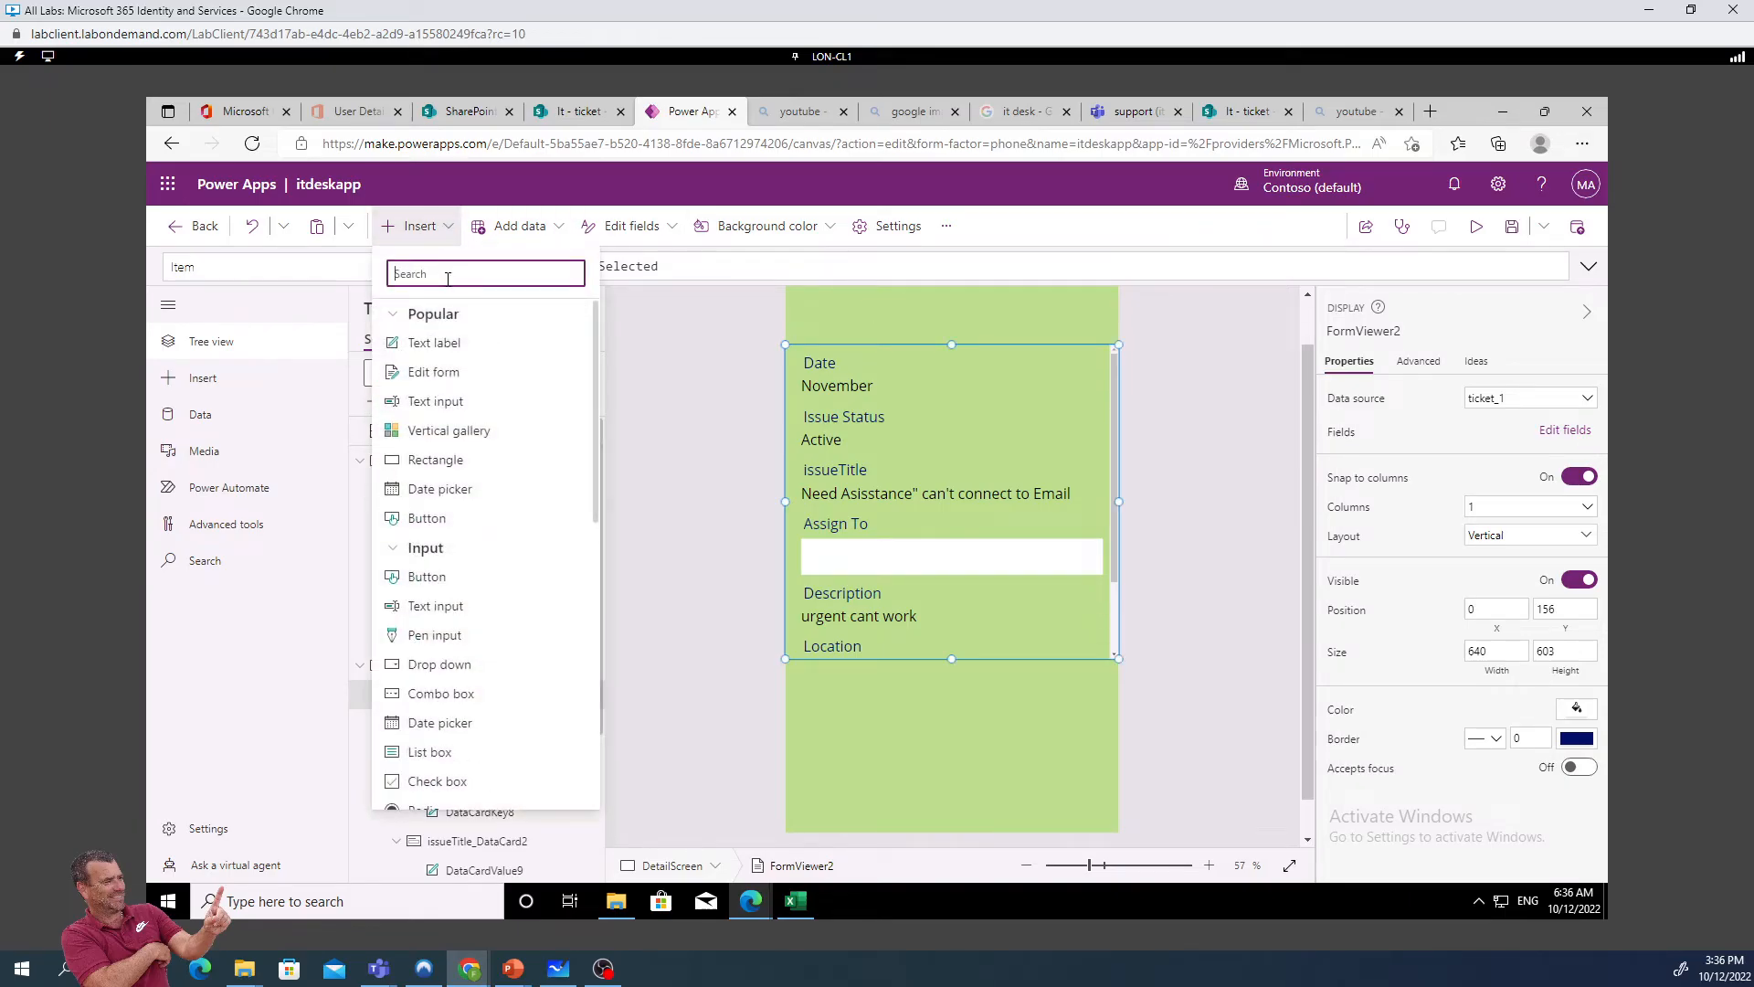
pyautogui.write('back')
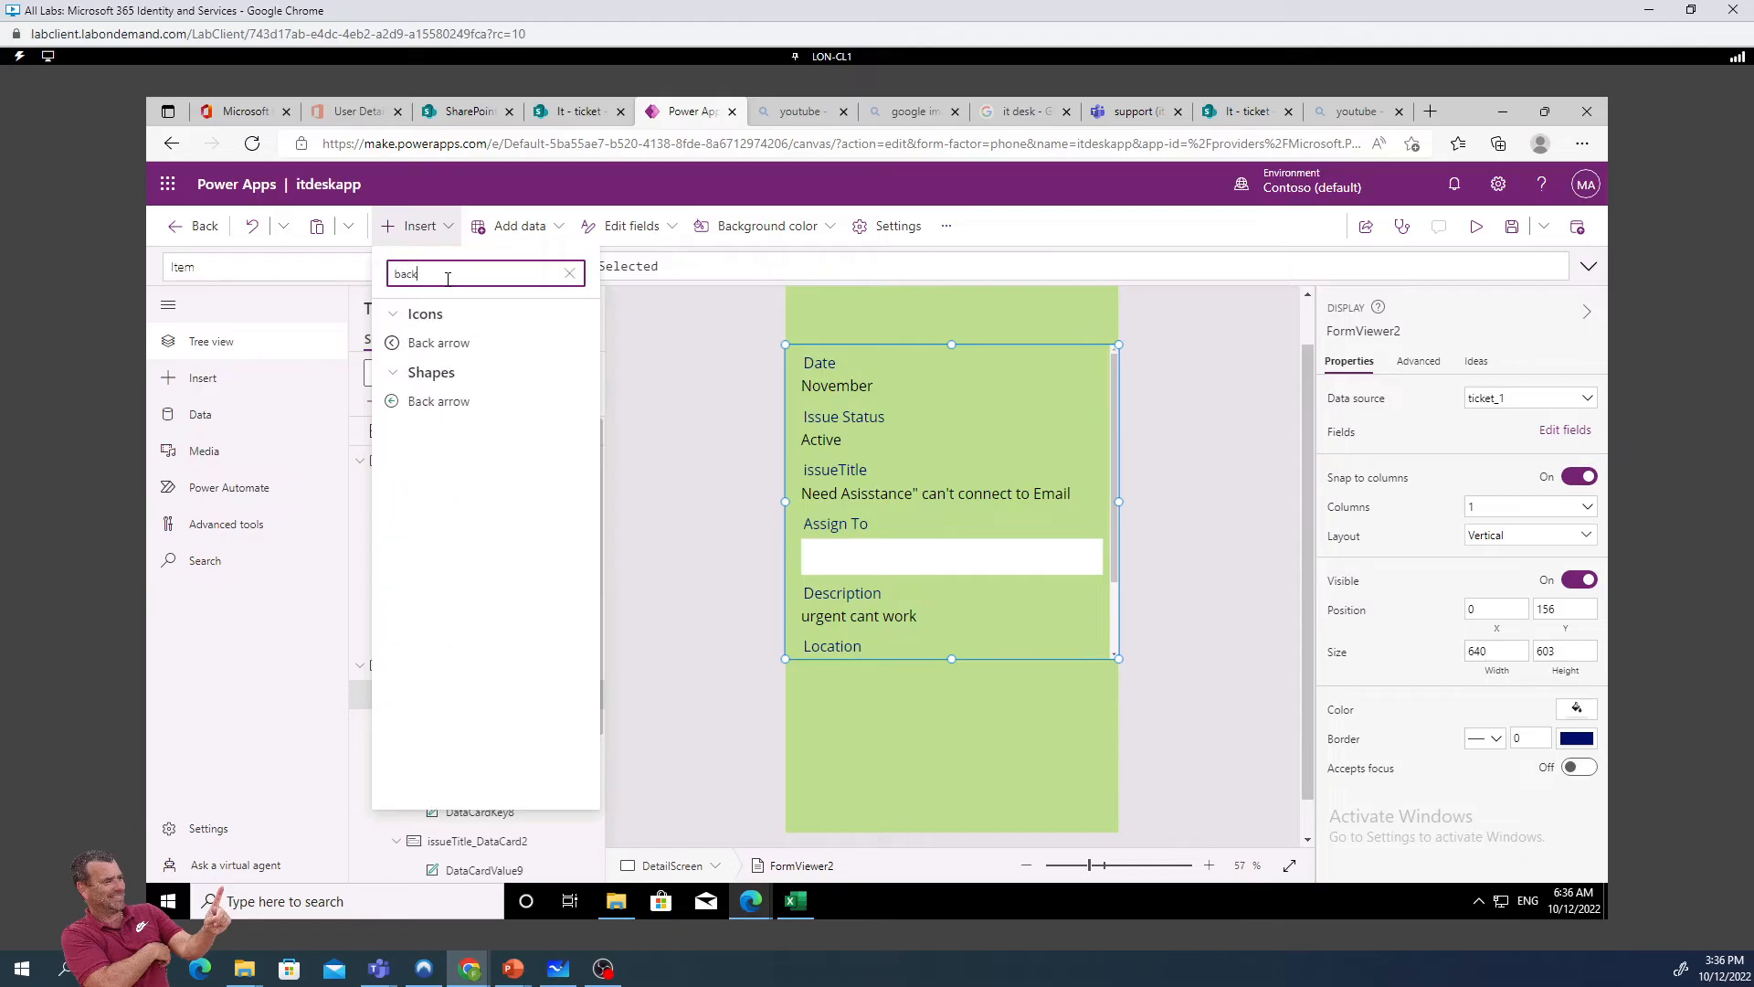
pyautogui.click(438, 343)
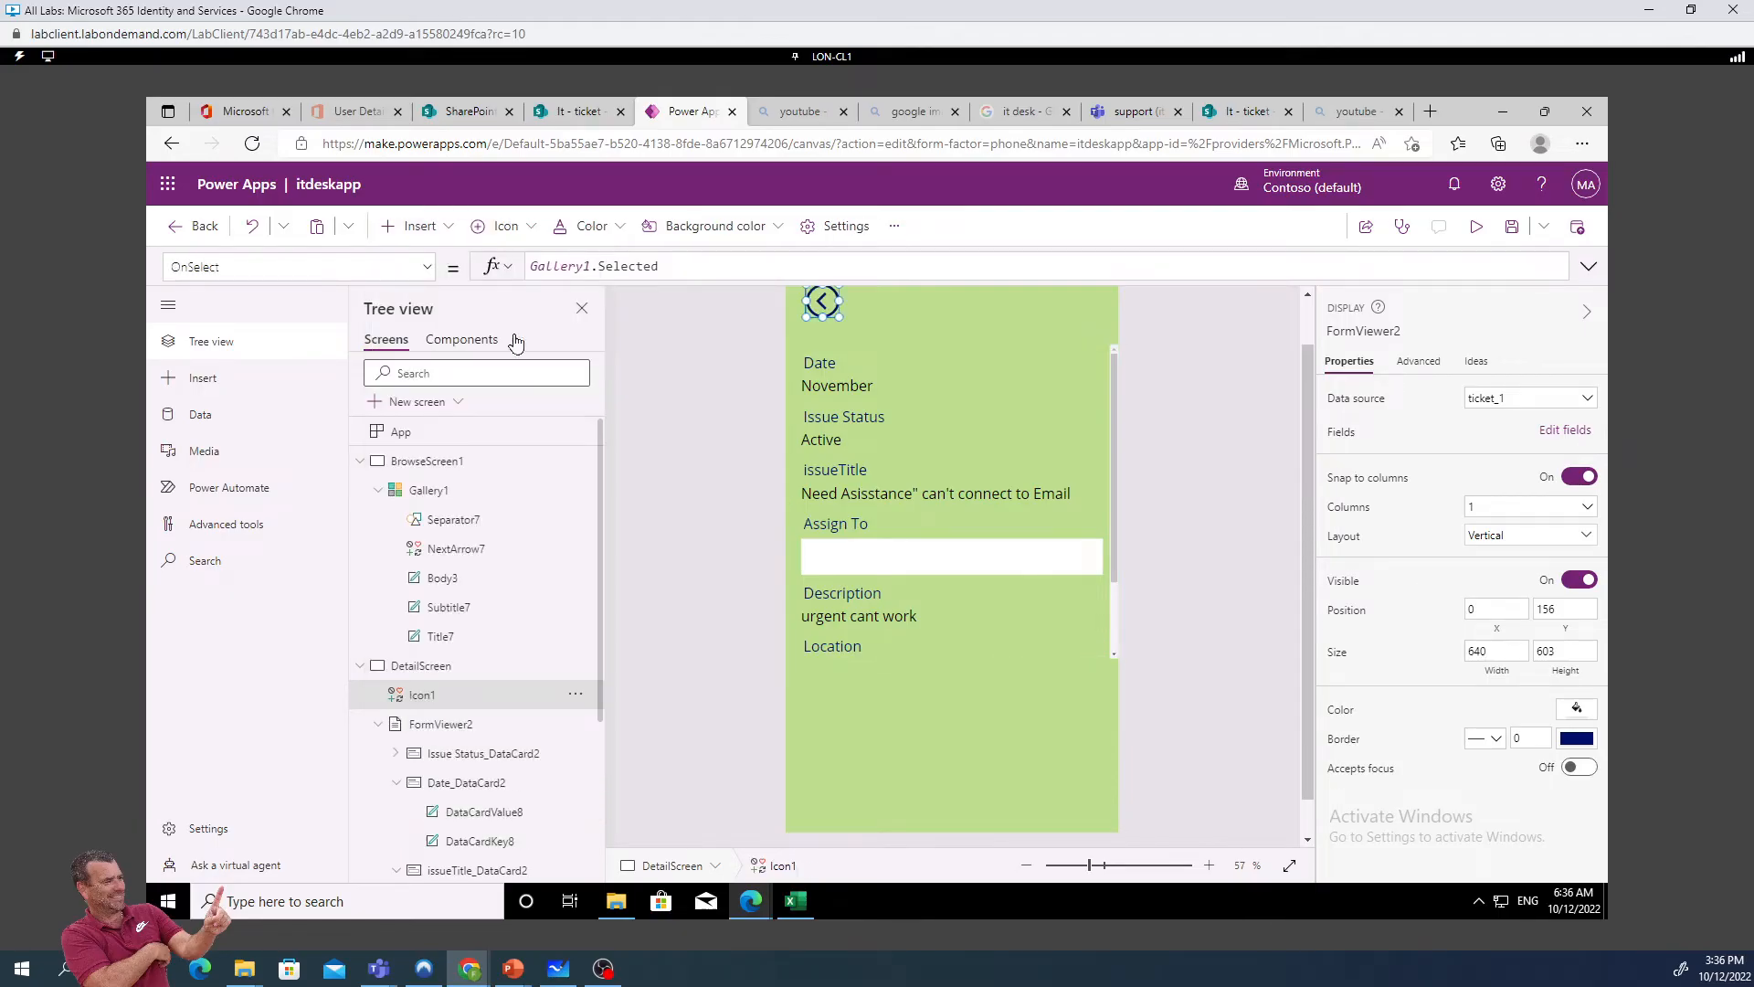
pyautogui.moveTo(827, 300); pyautogui.dragTo(829, 313)
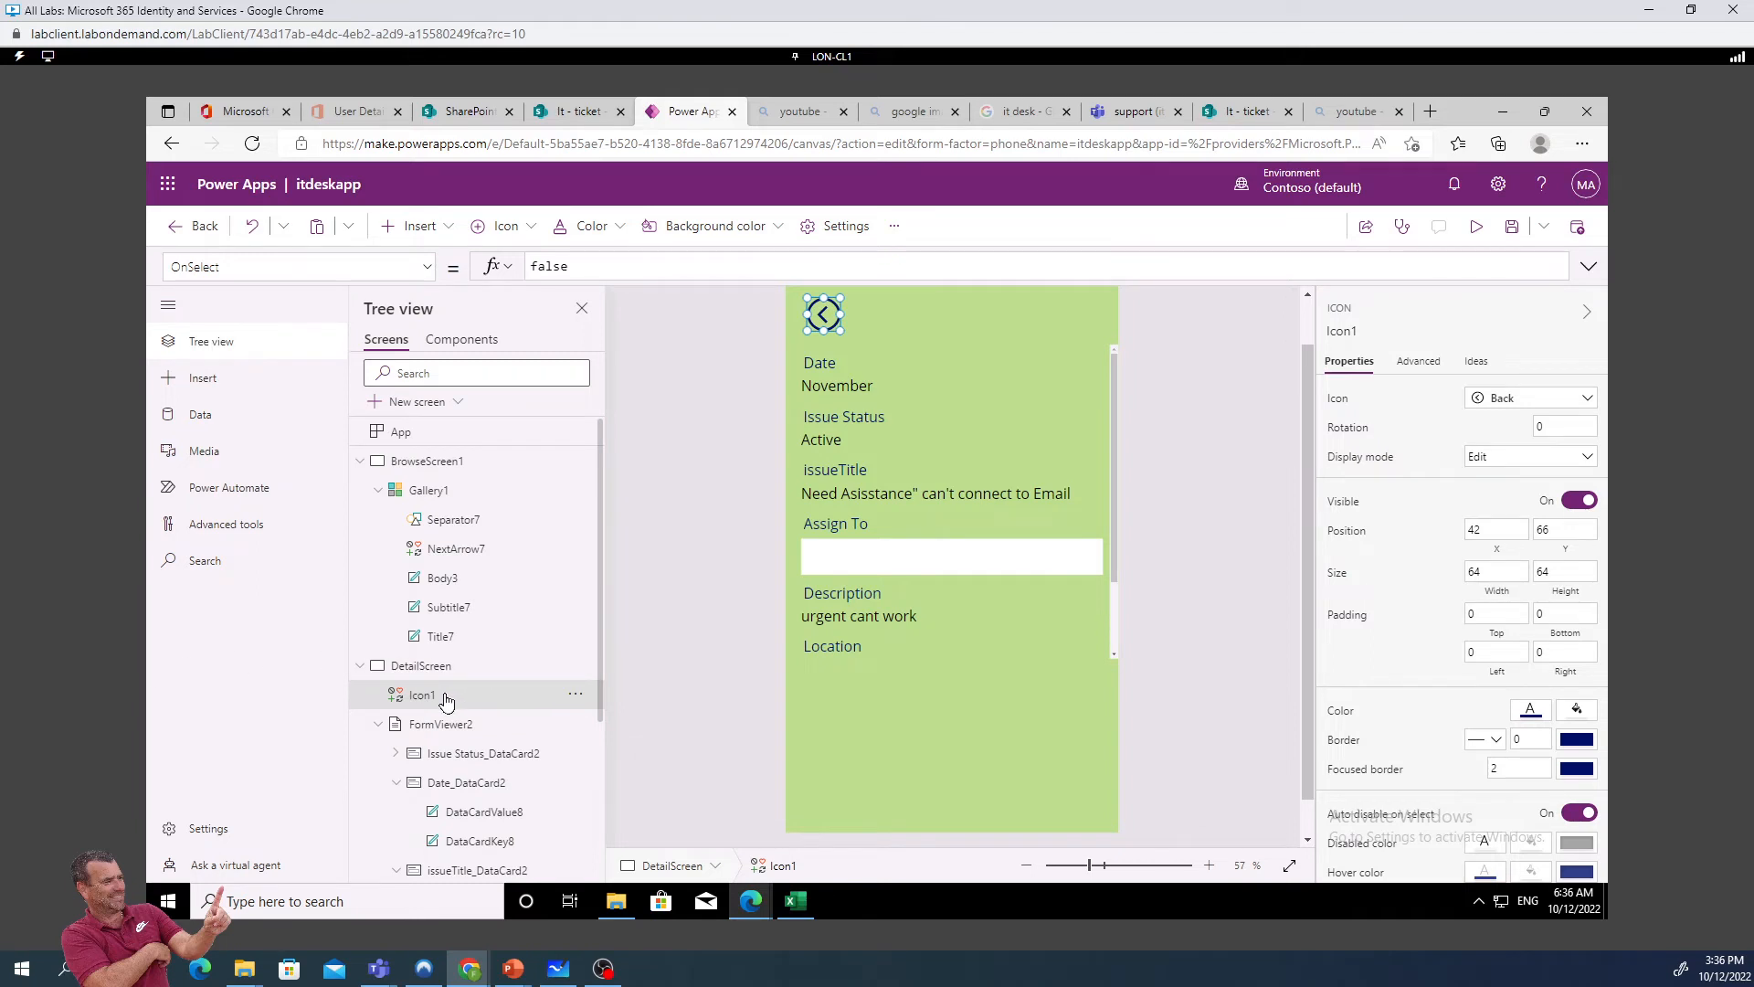
pyautogui.hotkey('ctrl', 's')
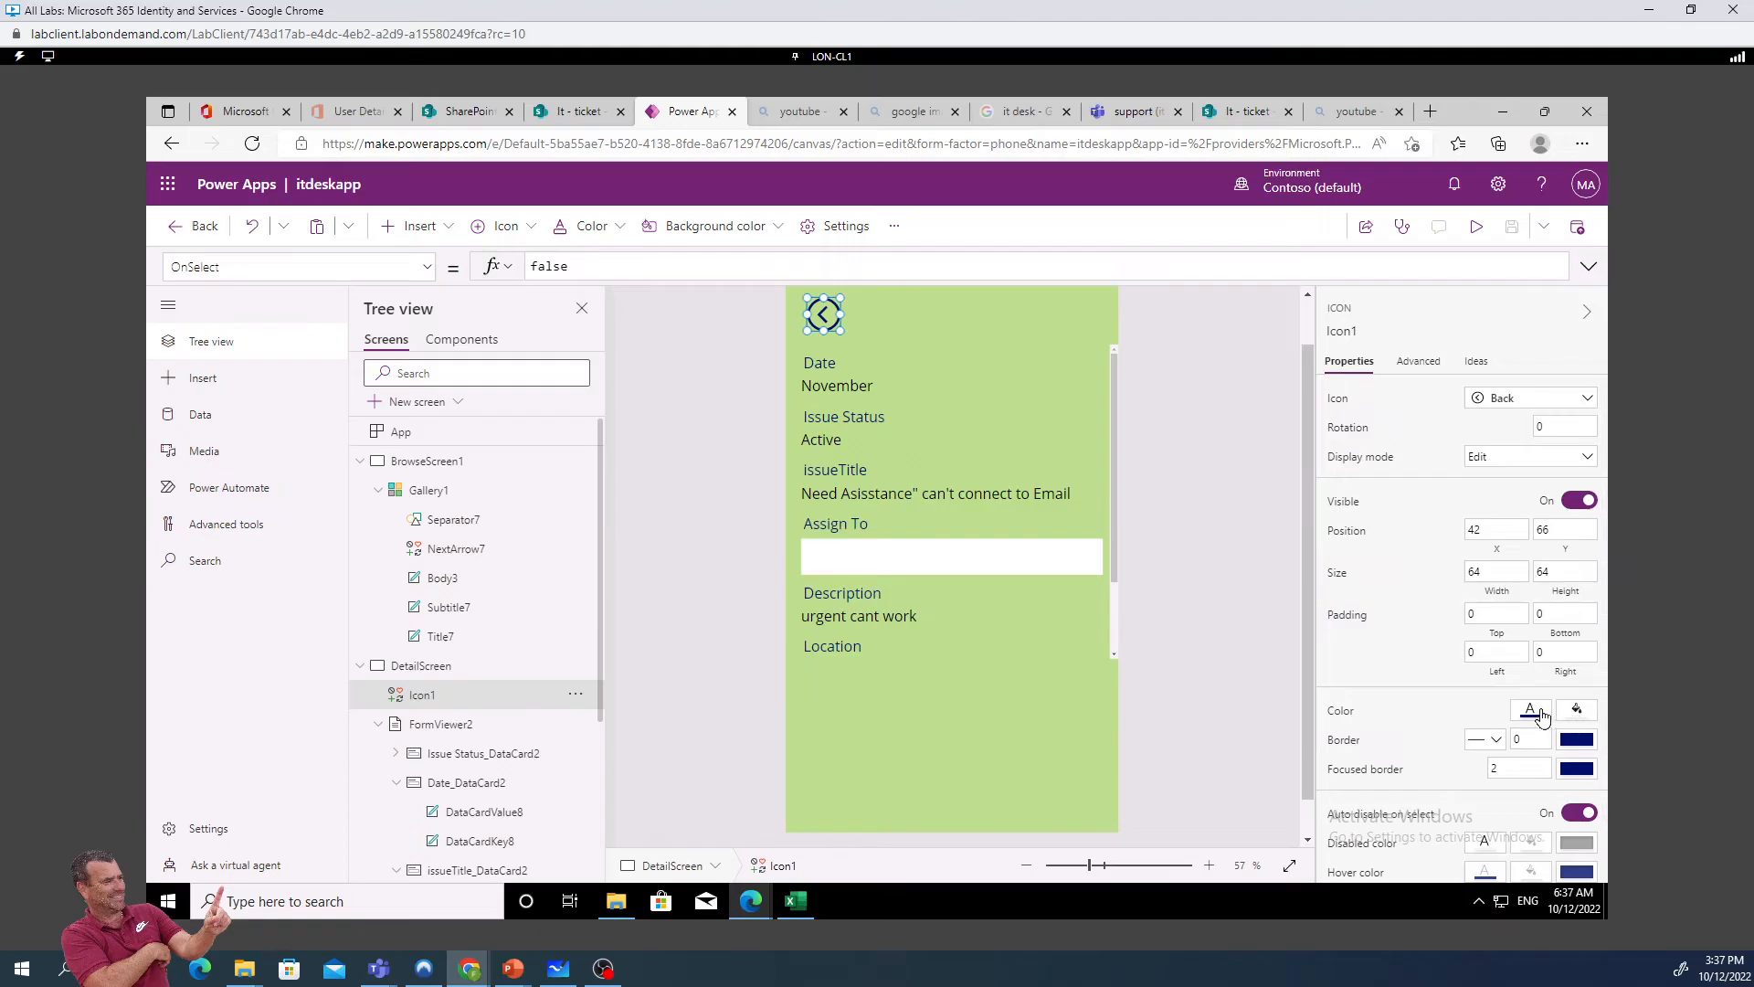
# Change the back arrow icon's color to a light orange theme shade
pyautogui.click(1541, 713)
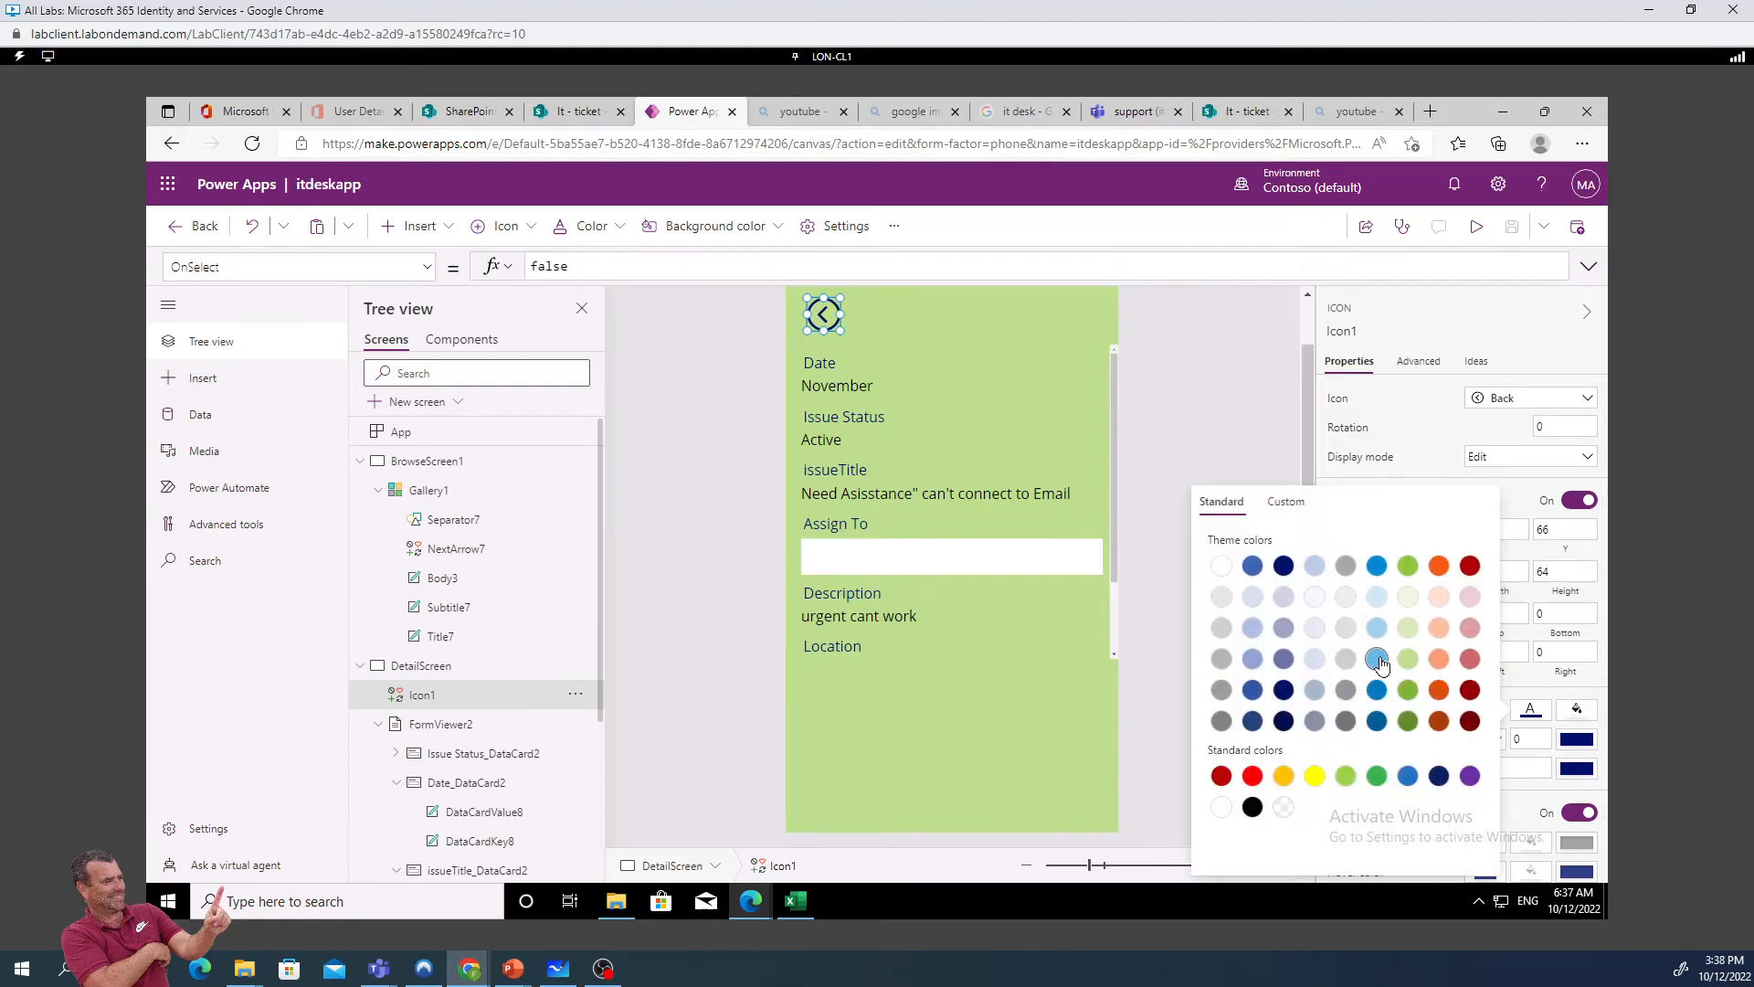
pyautogui.click(1438, 659)
pyautogui.click(1214, 397)
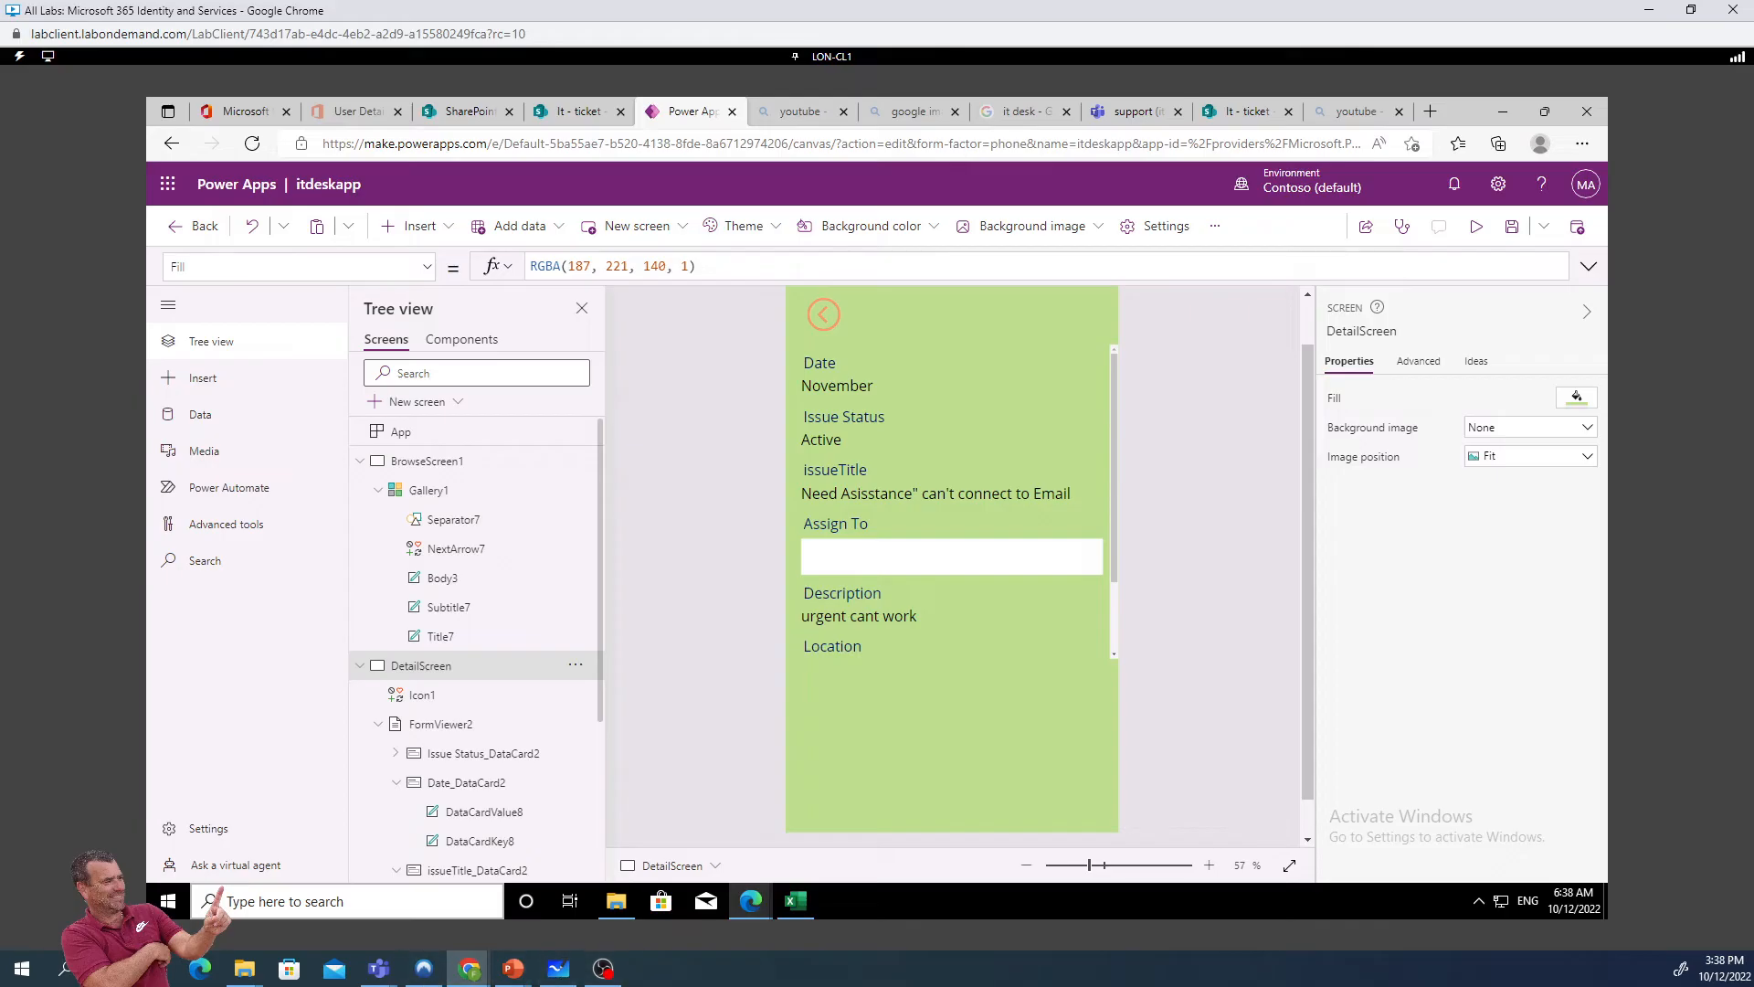
# Try the tooltip "Back to Home" on the back arrow icon, and clear it again
pyautogui.click(440, 700)
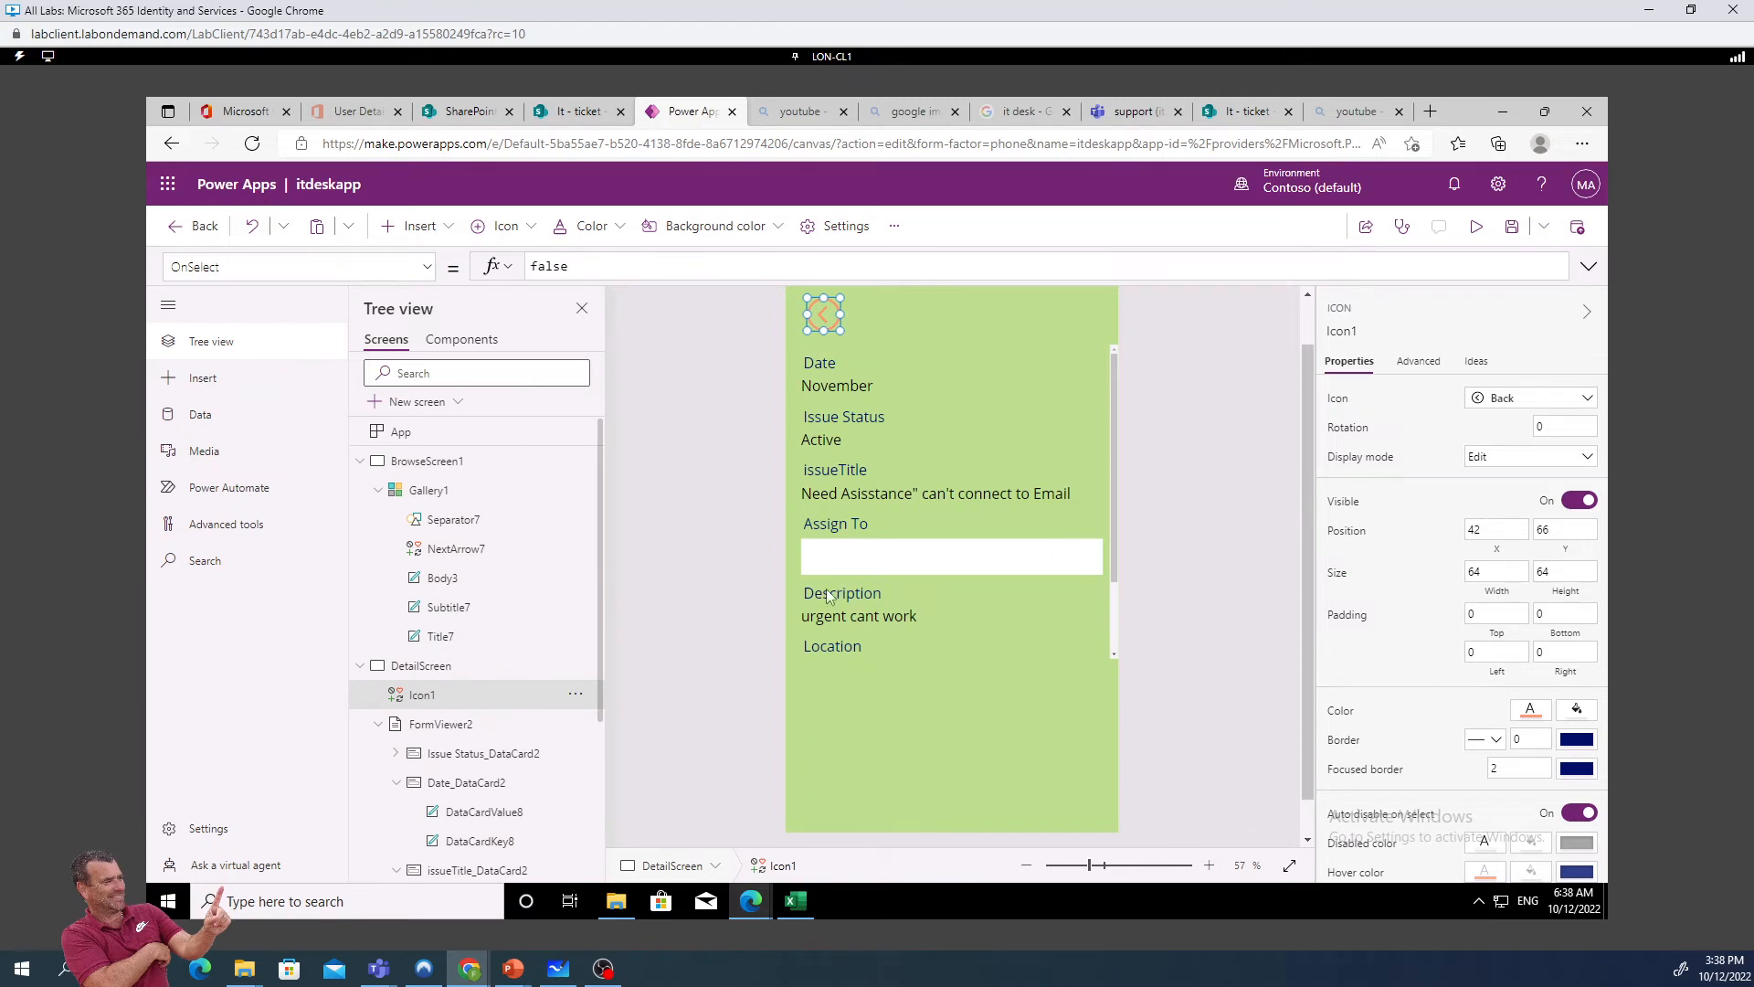
pyautogui.scroll(-1, 1453, 603)
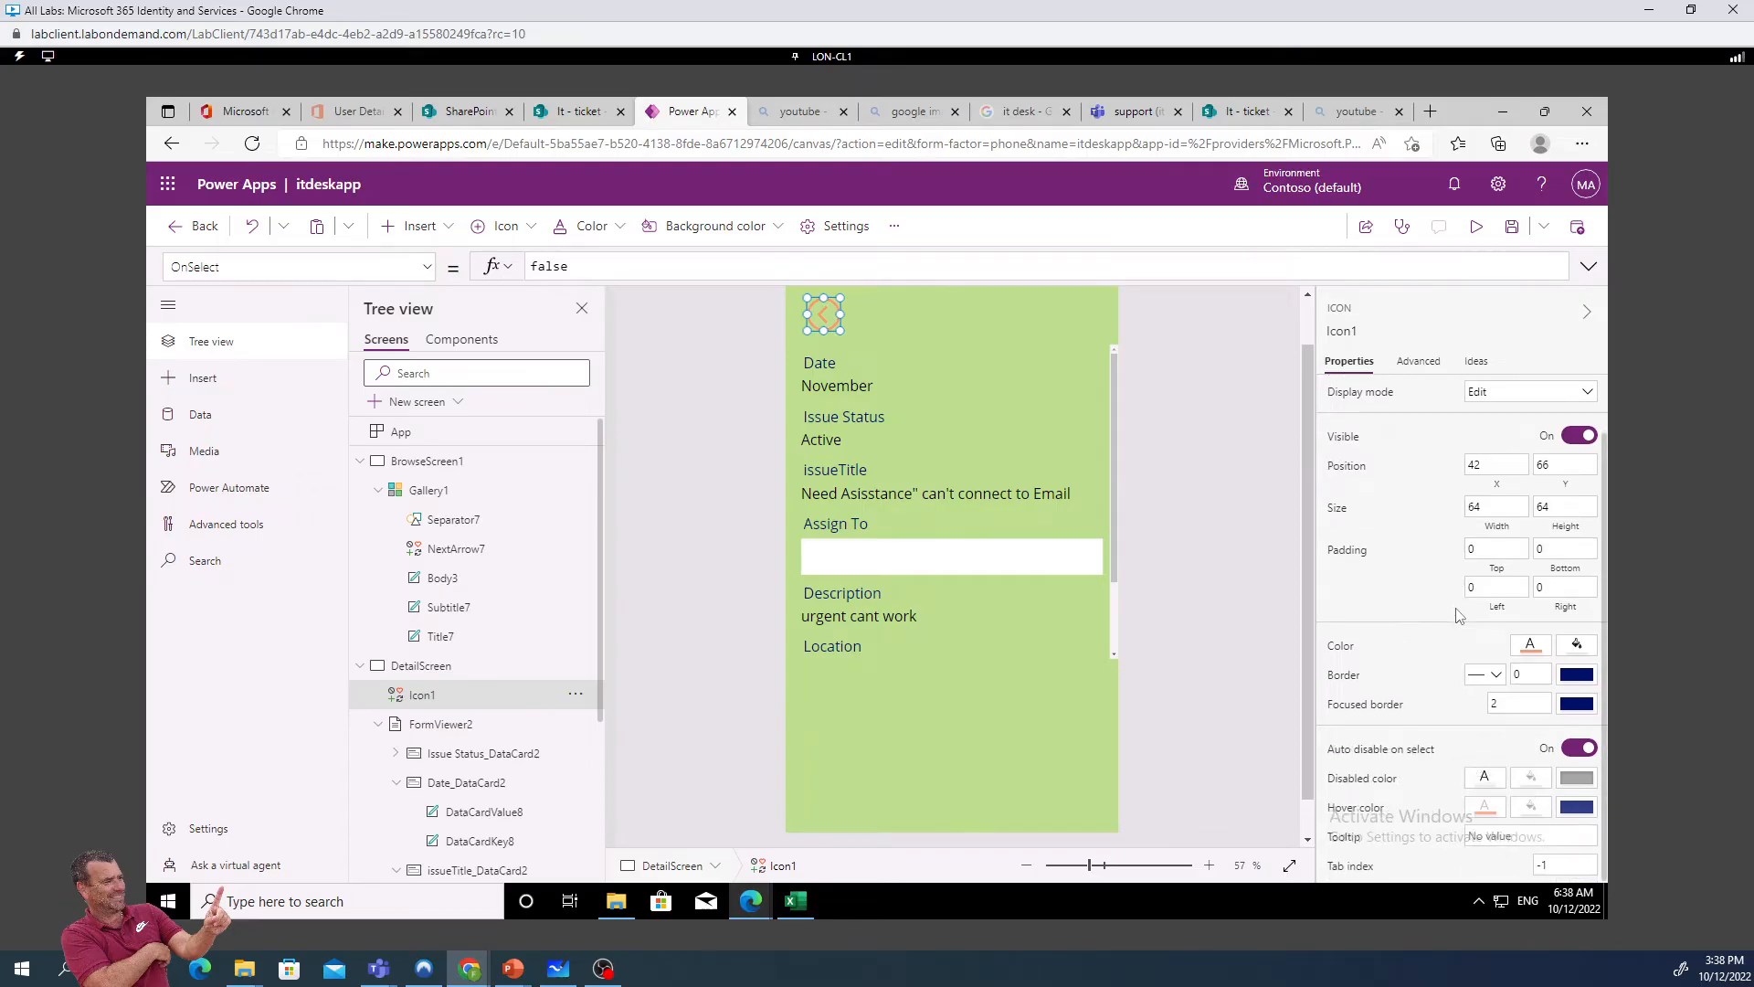
pyautogui.click(1490, 837)
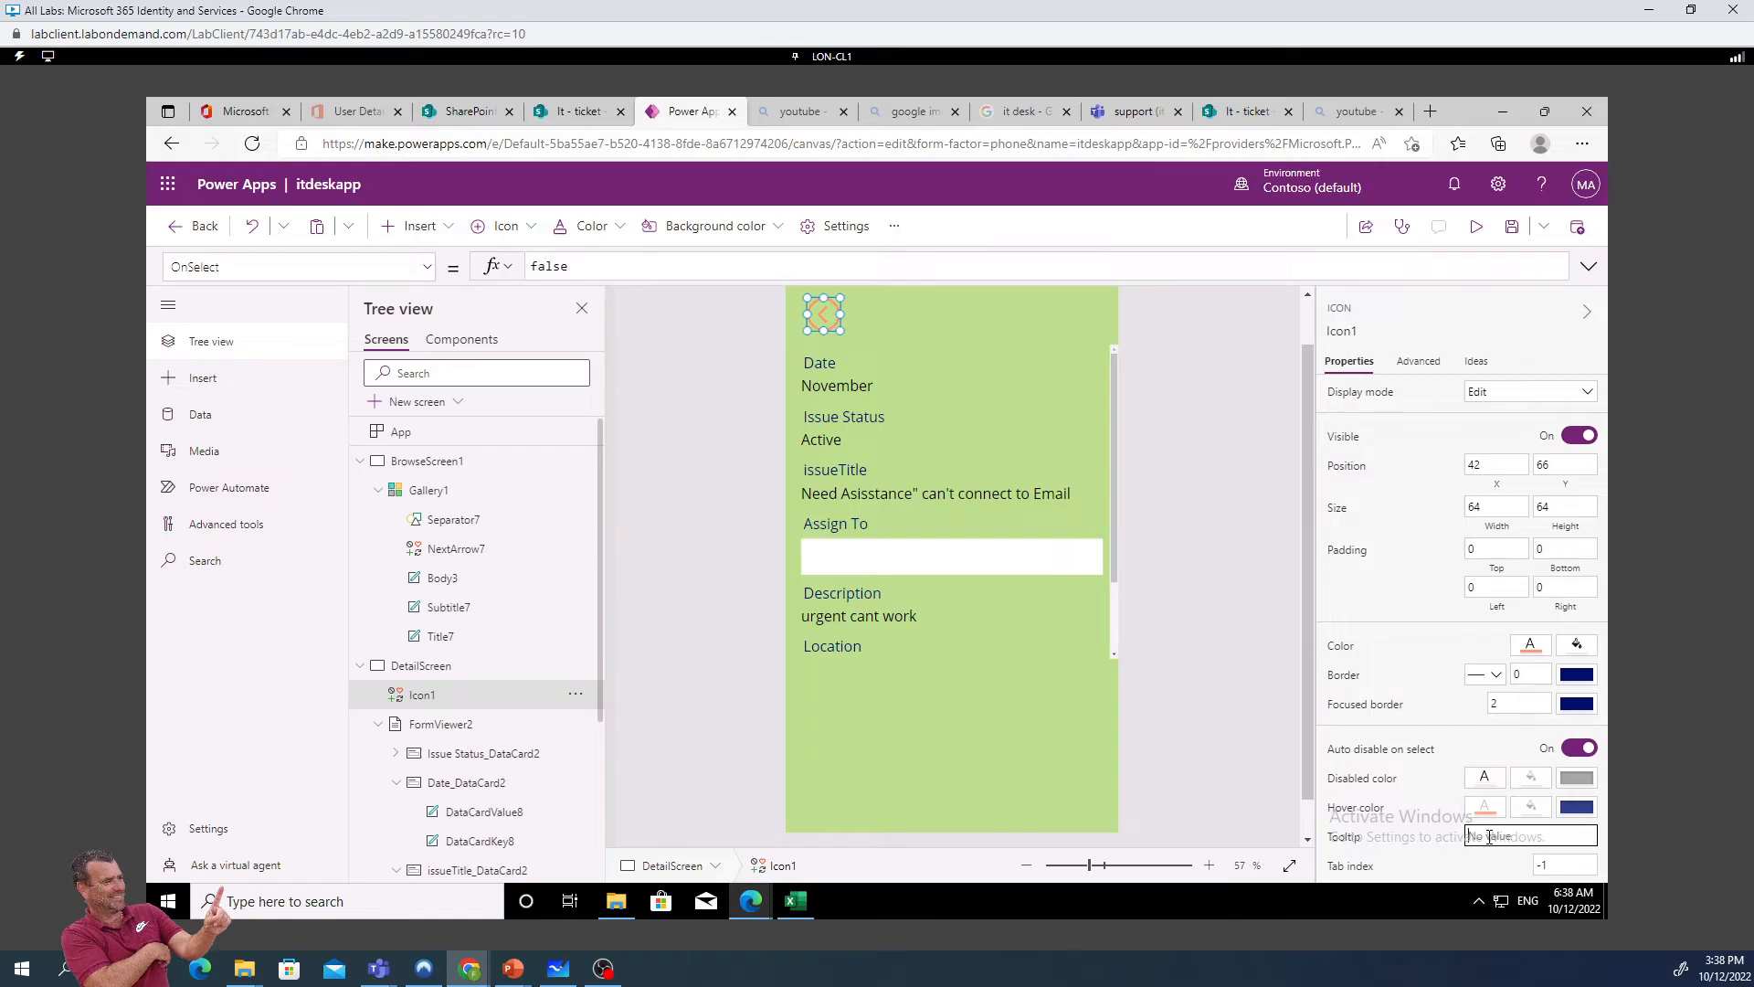
pyautogui.write('Back to Home')
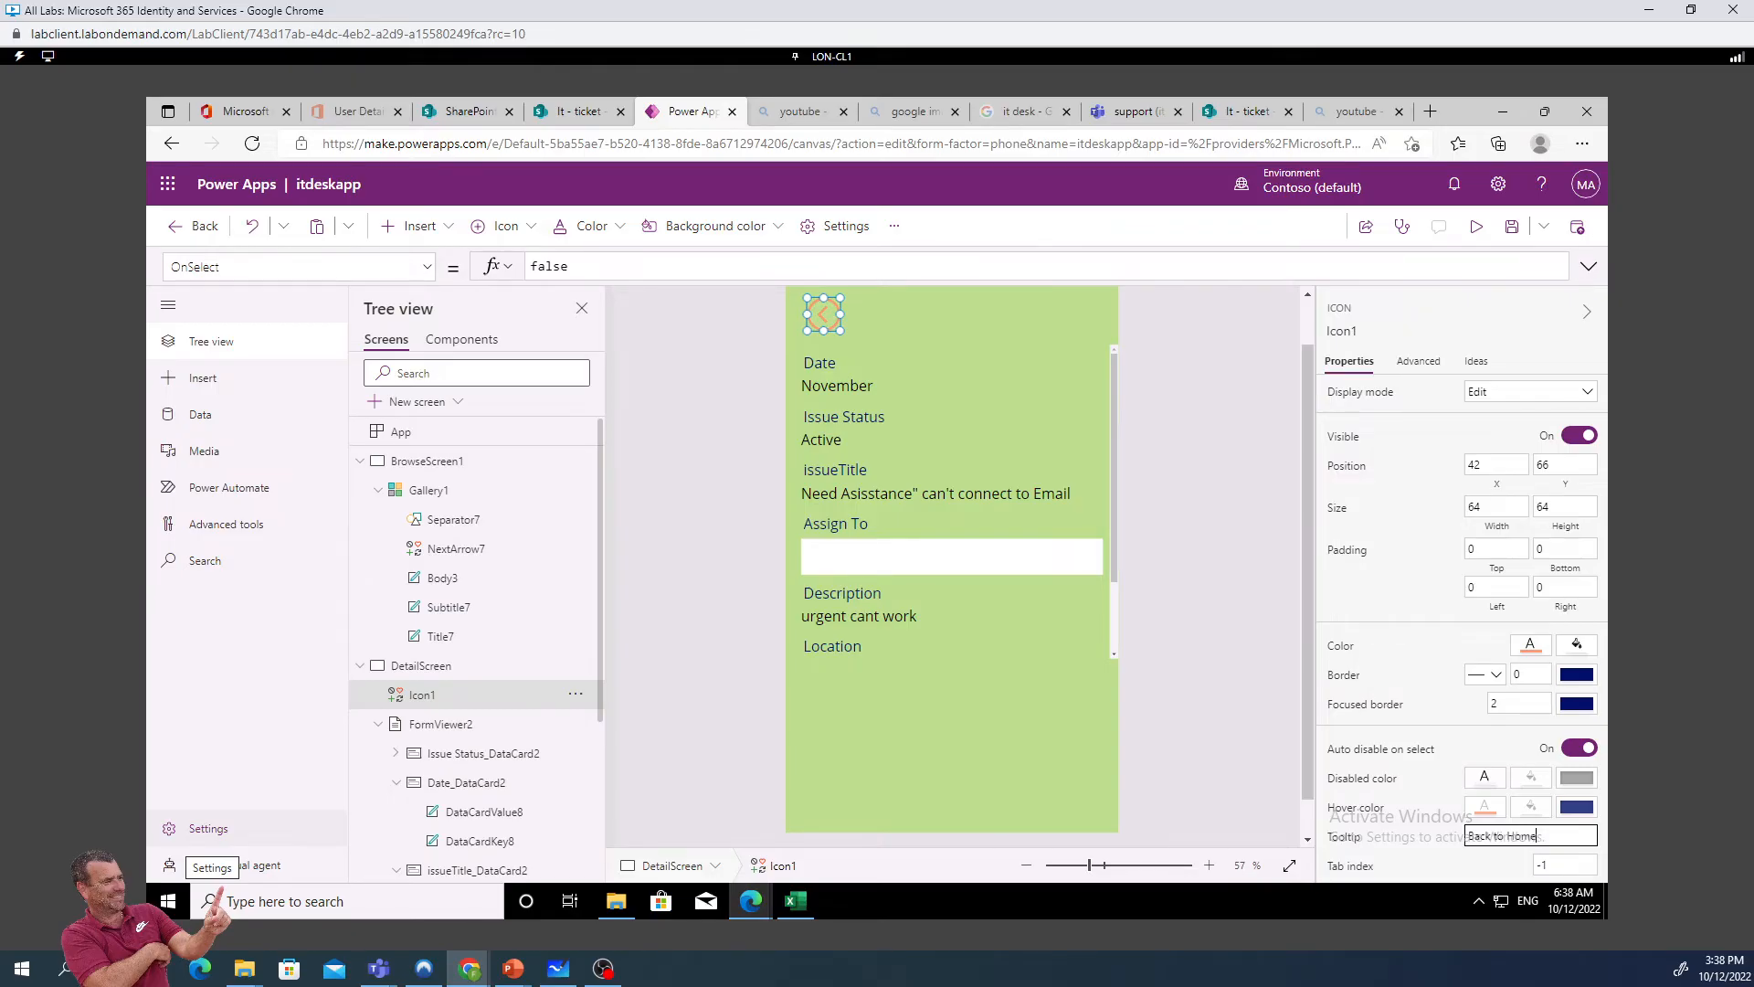
pyautogui.hotkey('ctrl', 'a')
pyautogui.press('BackSpace')
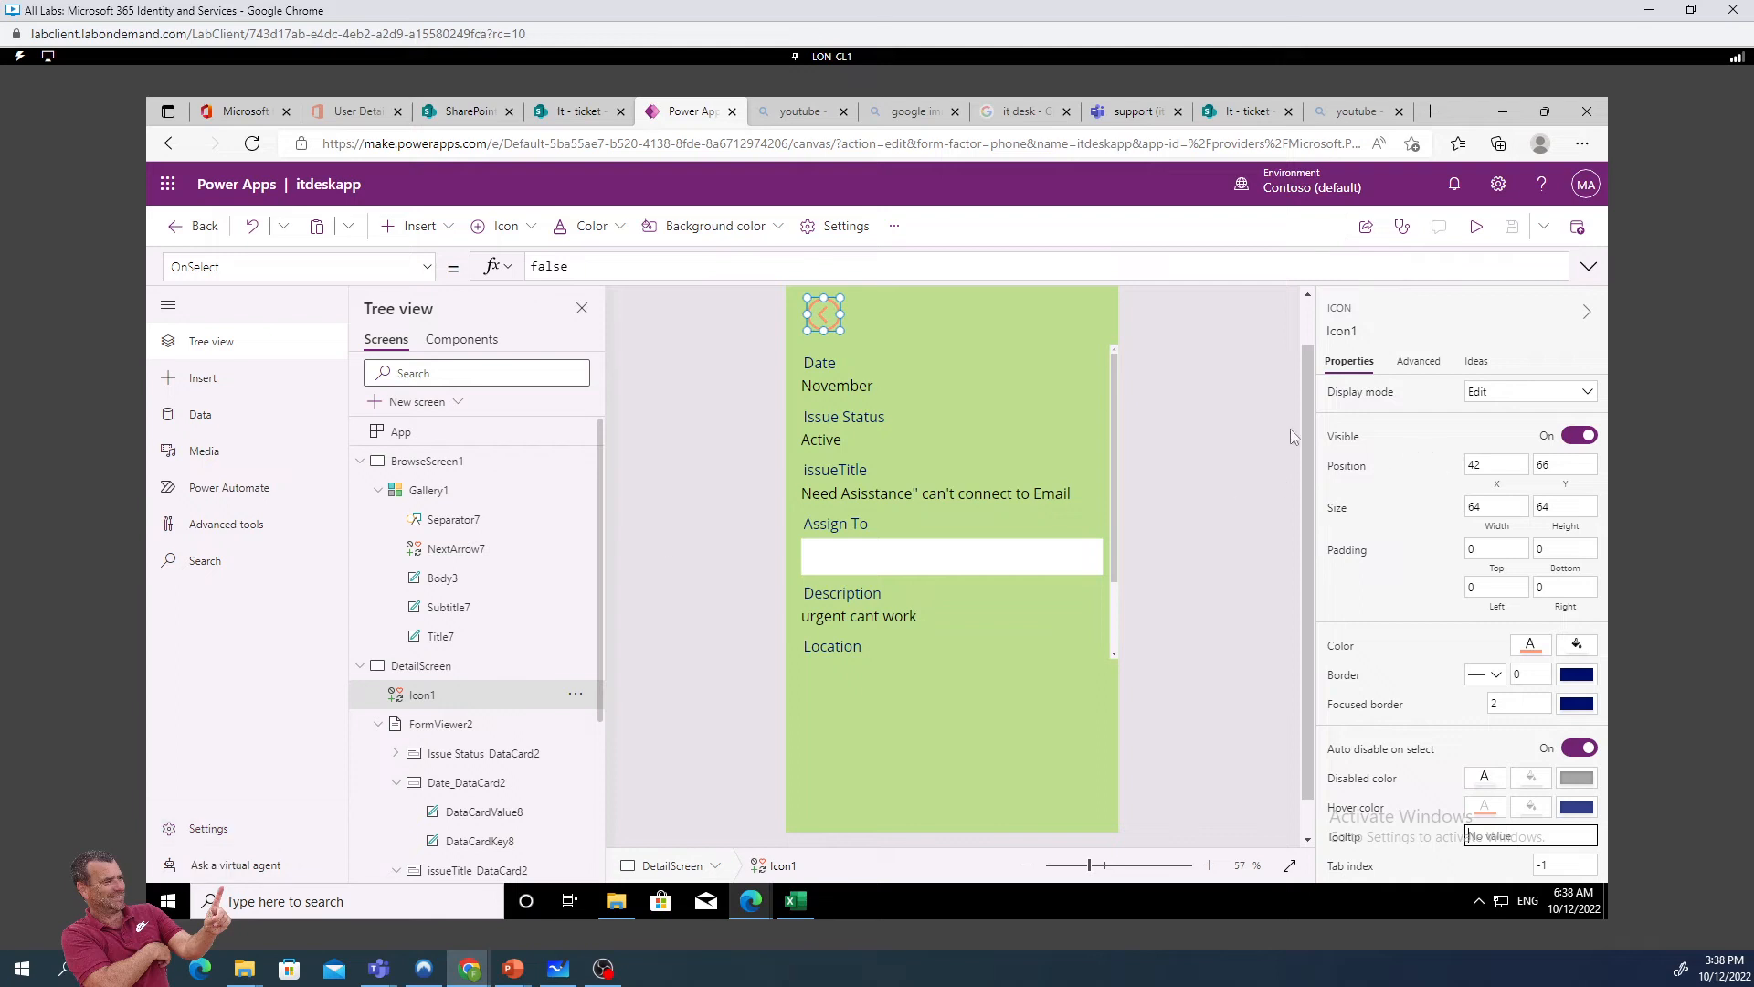
# Set the OnSelect formula of DetailScreen's back arrow icon to Navigate(BrowseScreen1)
pyautogui.click(826, 315)
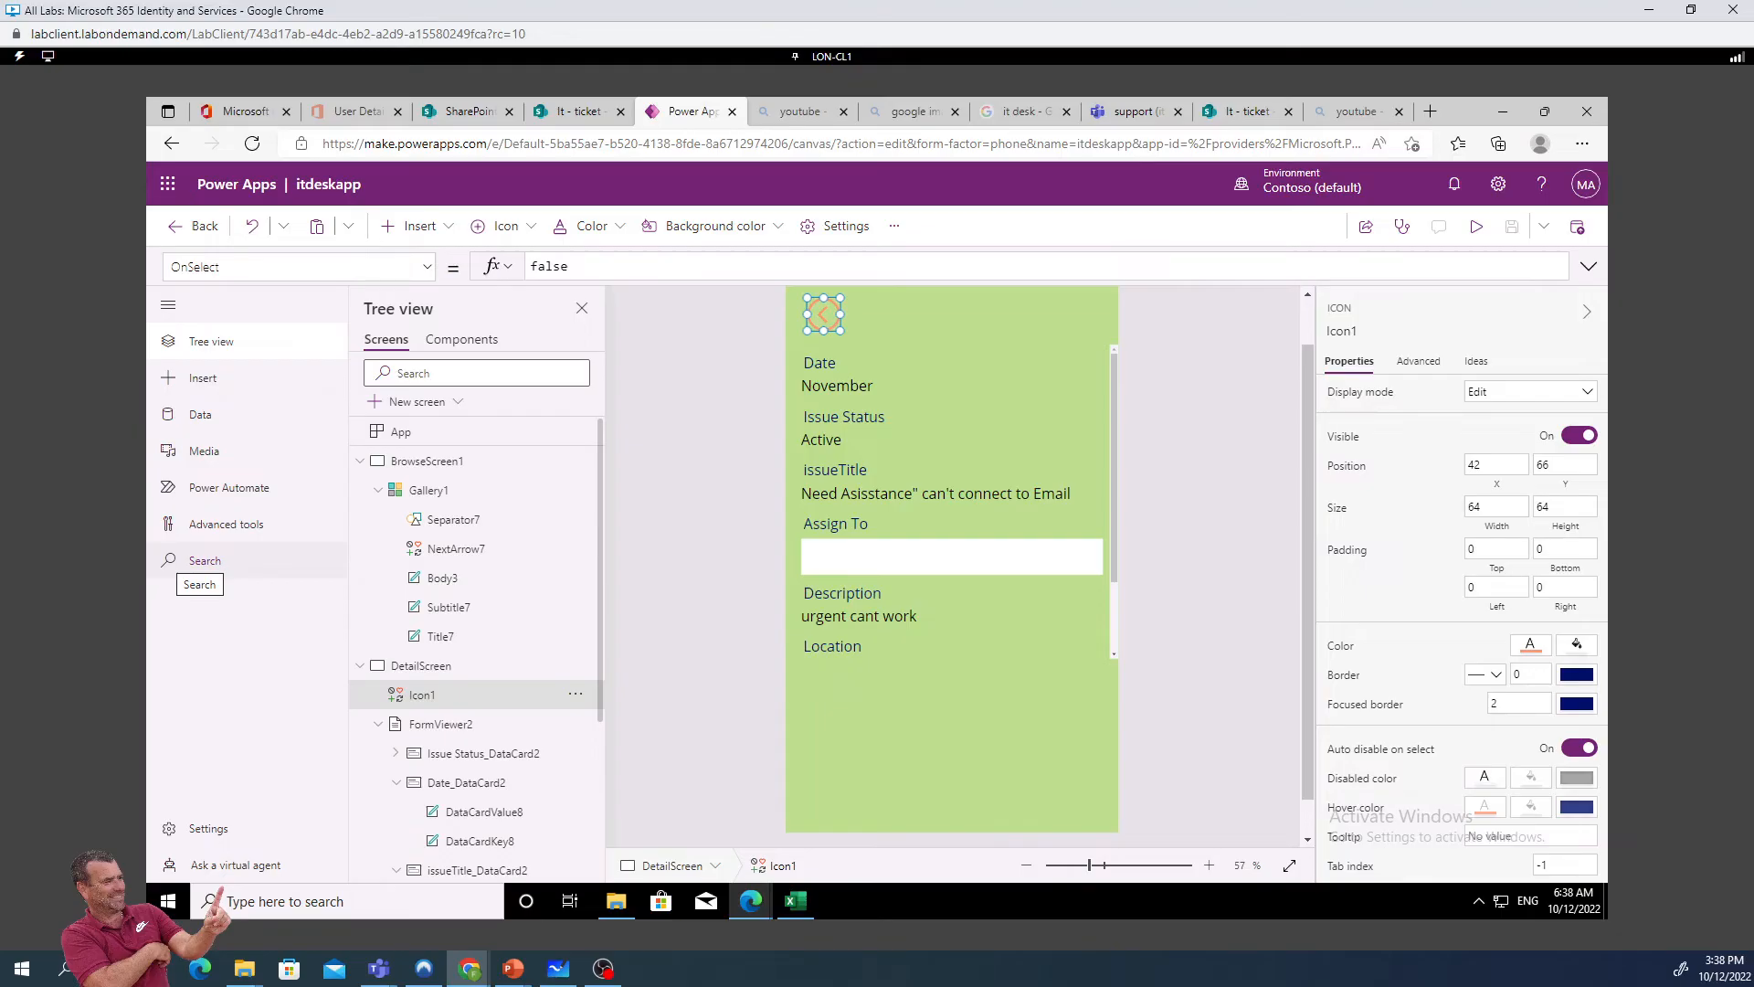
pyautogui.click(596, 267)
pyautogui.doubleClick(532, 267)
pyautogui.write('n')
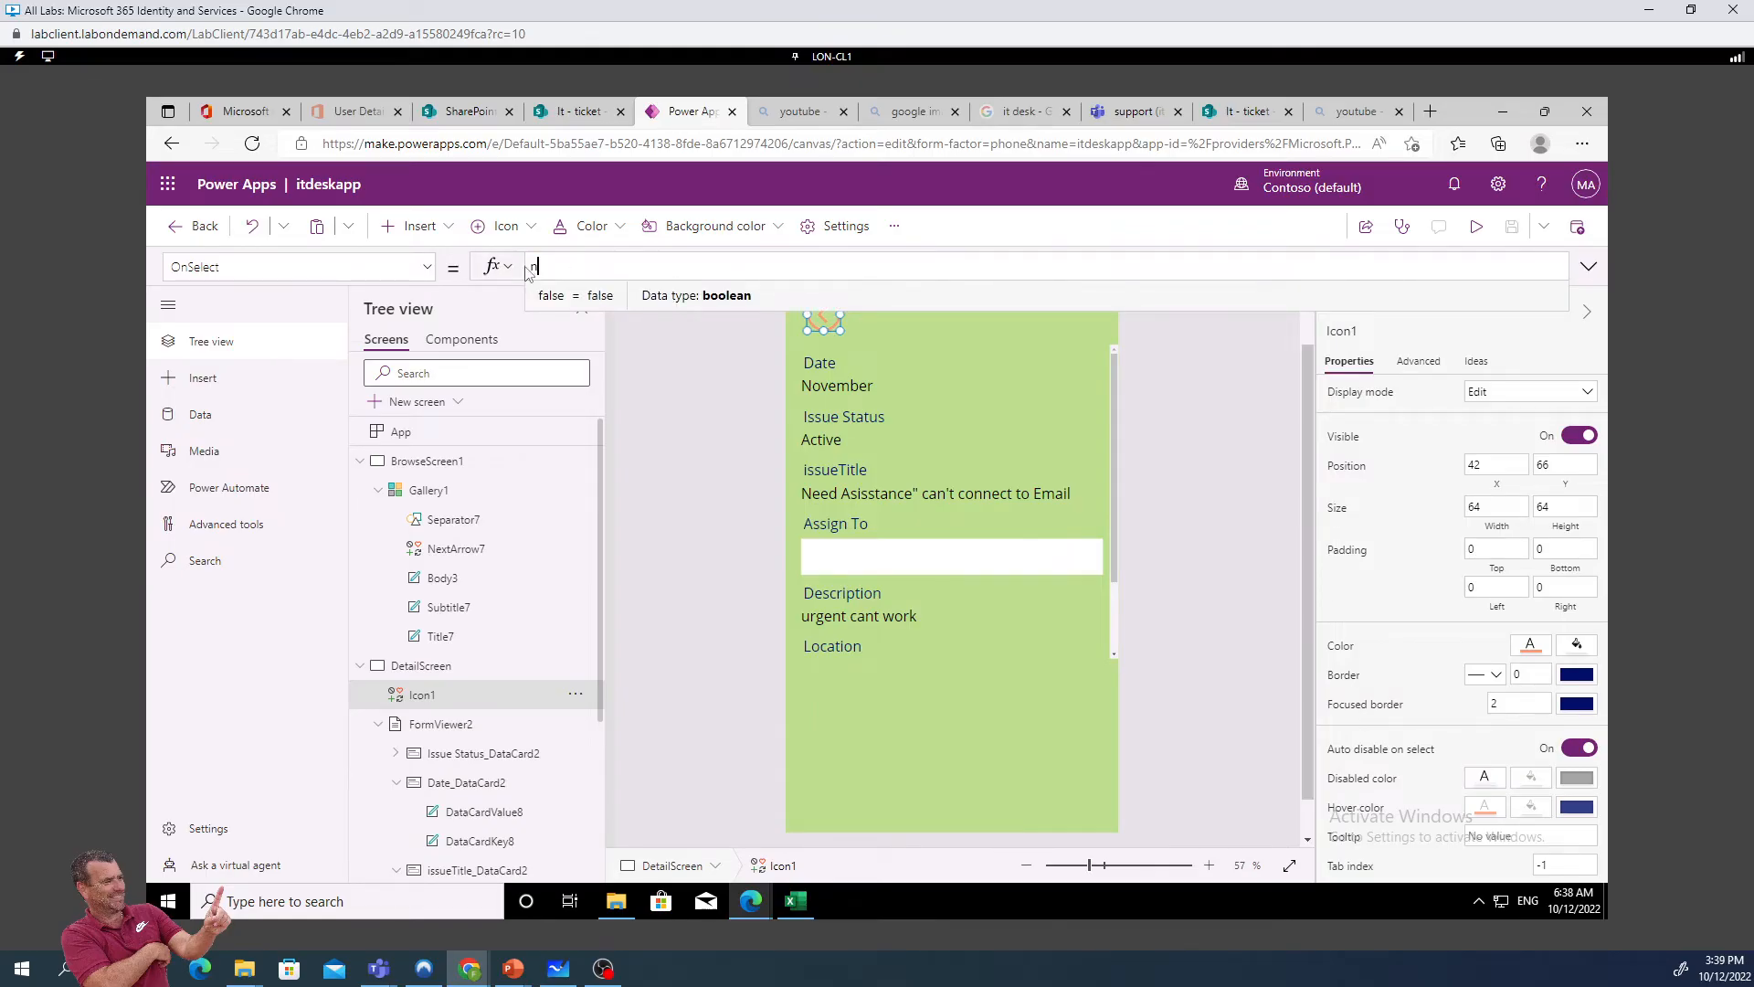
pyautogui.write('a')
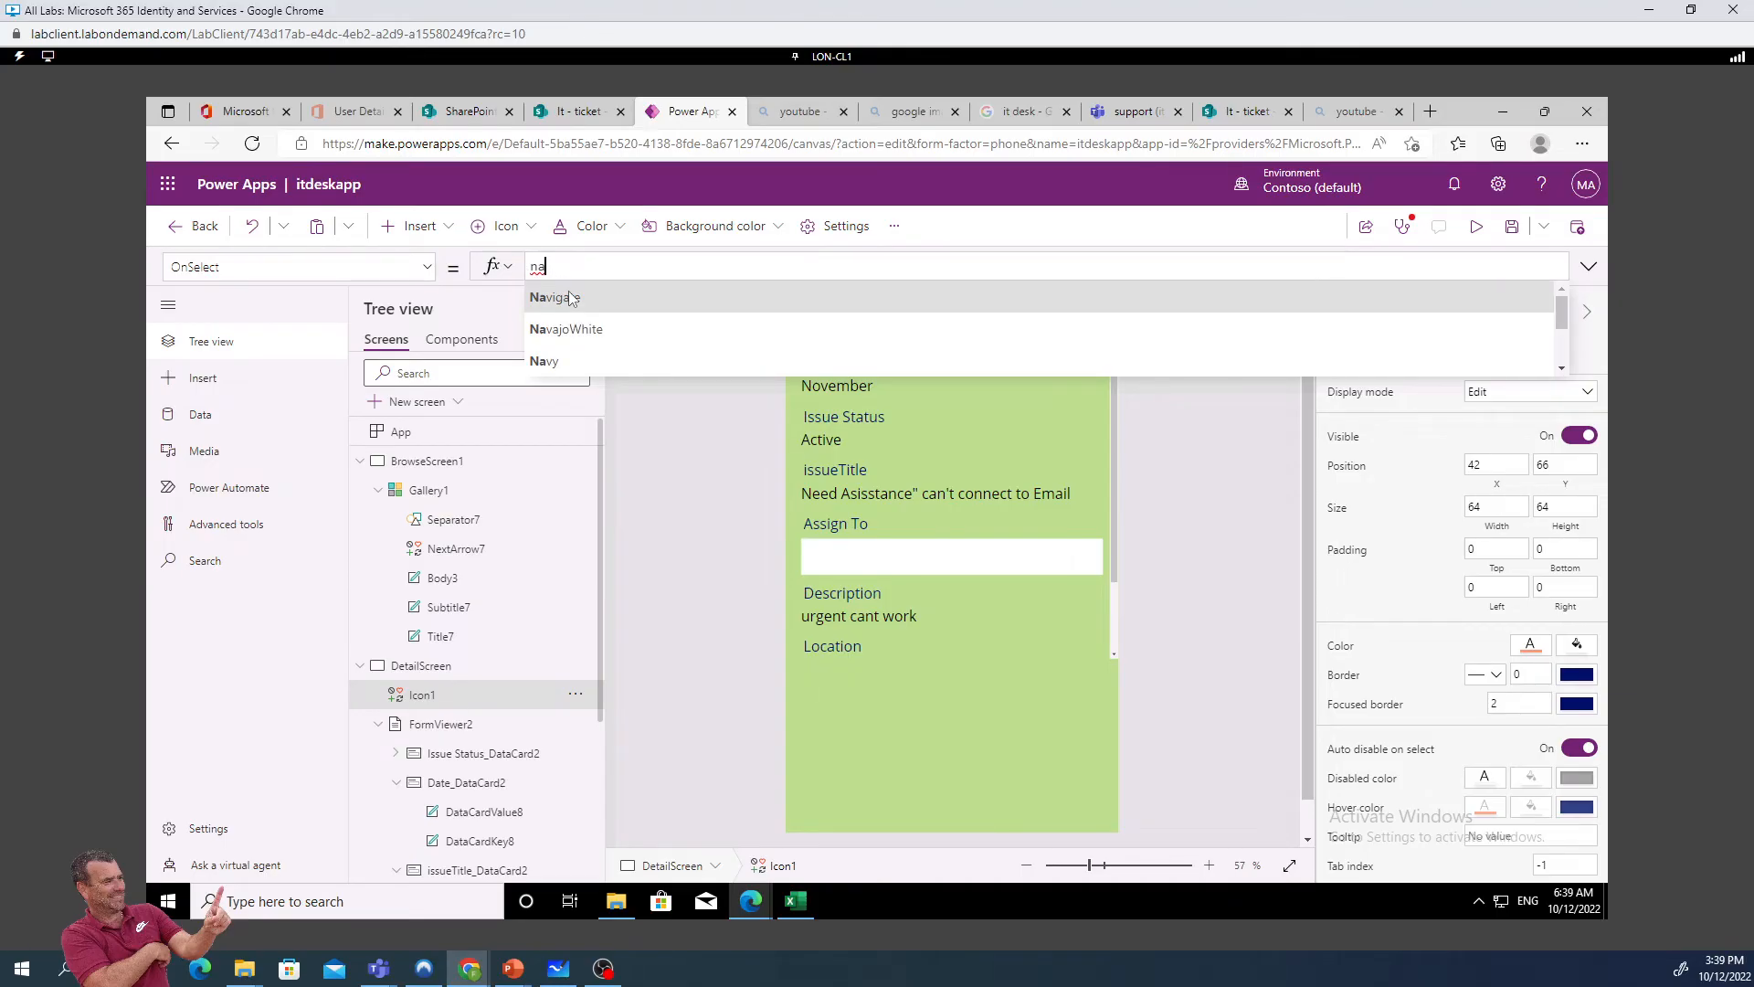
pyautogui.click(557, 298)
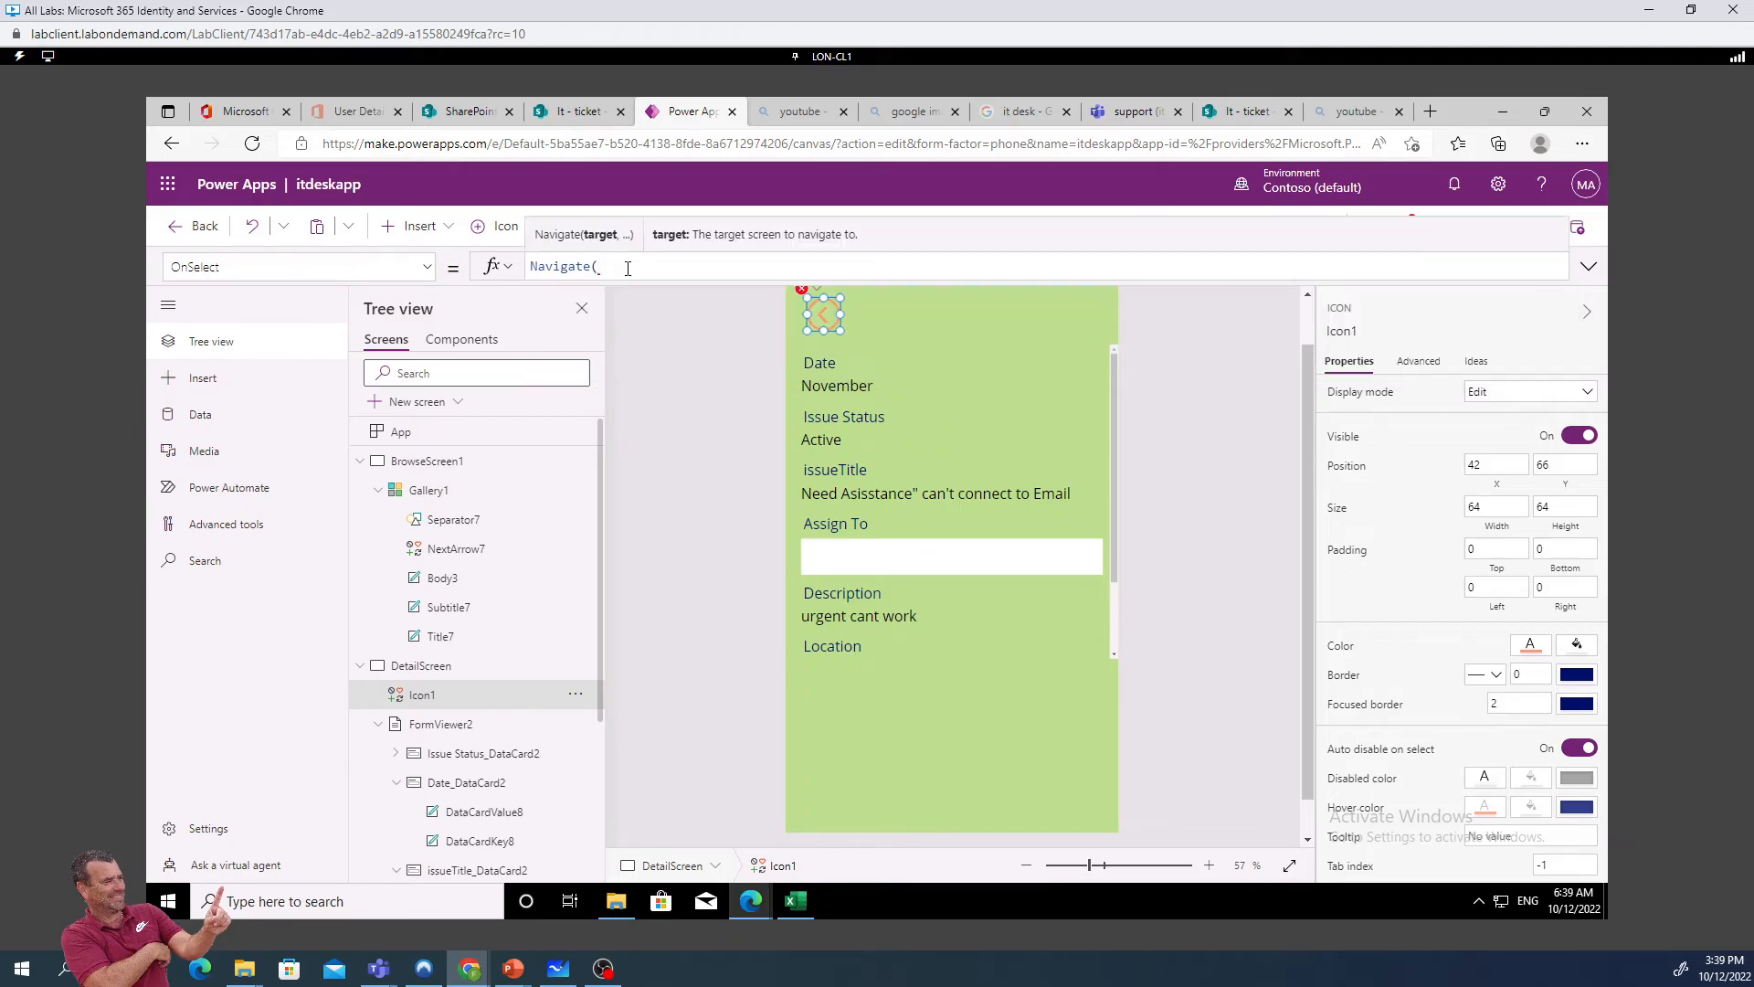
pyautogui.write('brow')
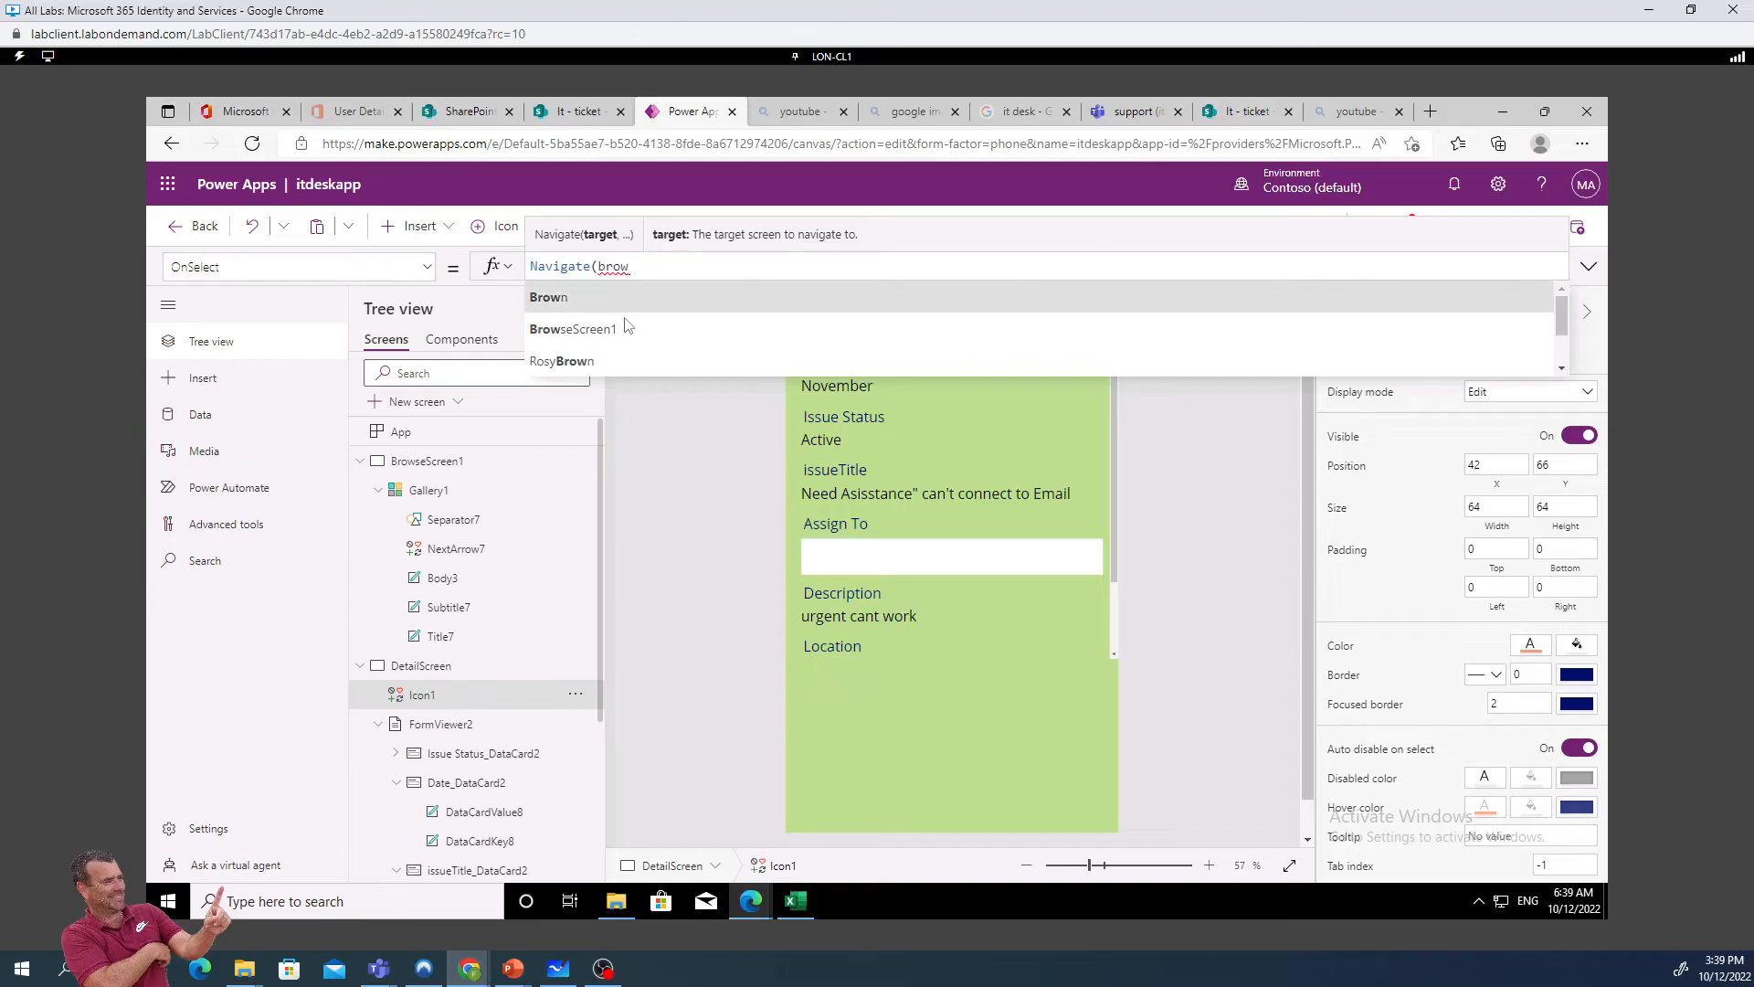
pyautogui.click(627, 329)
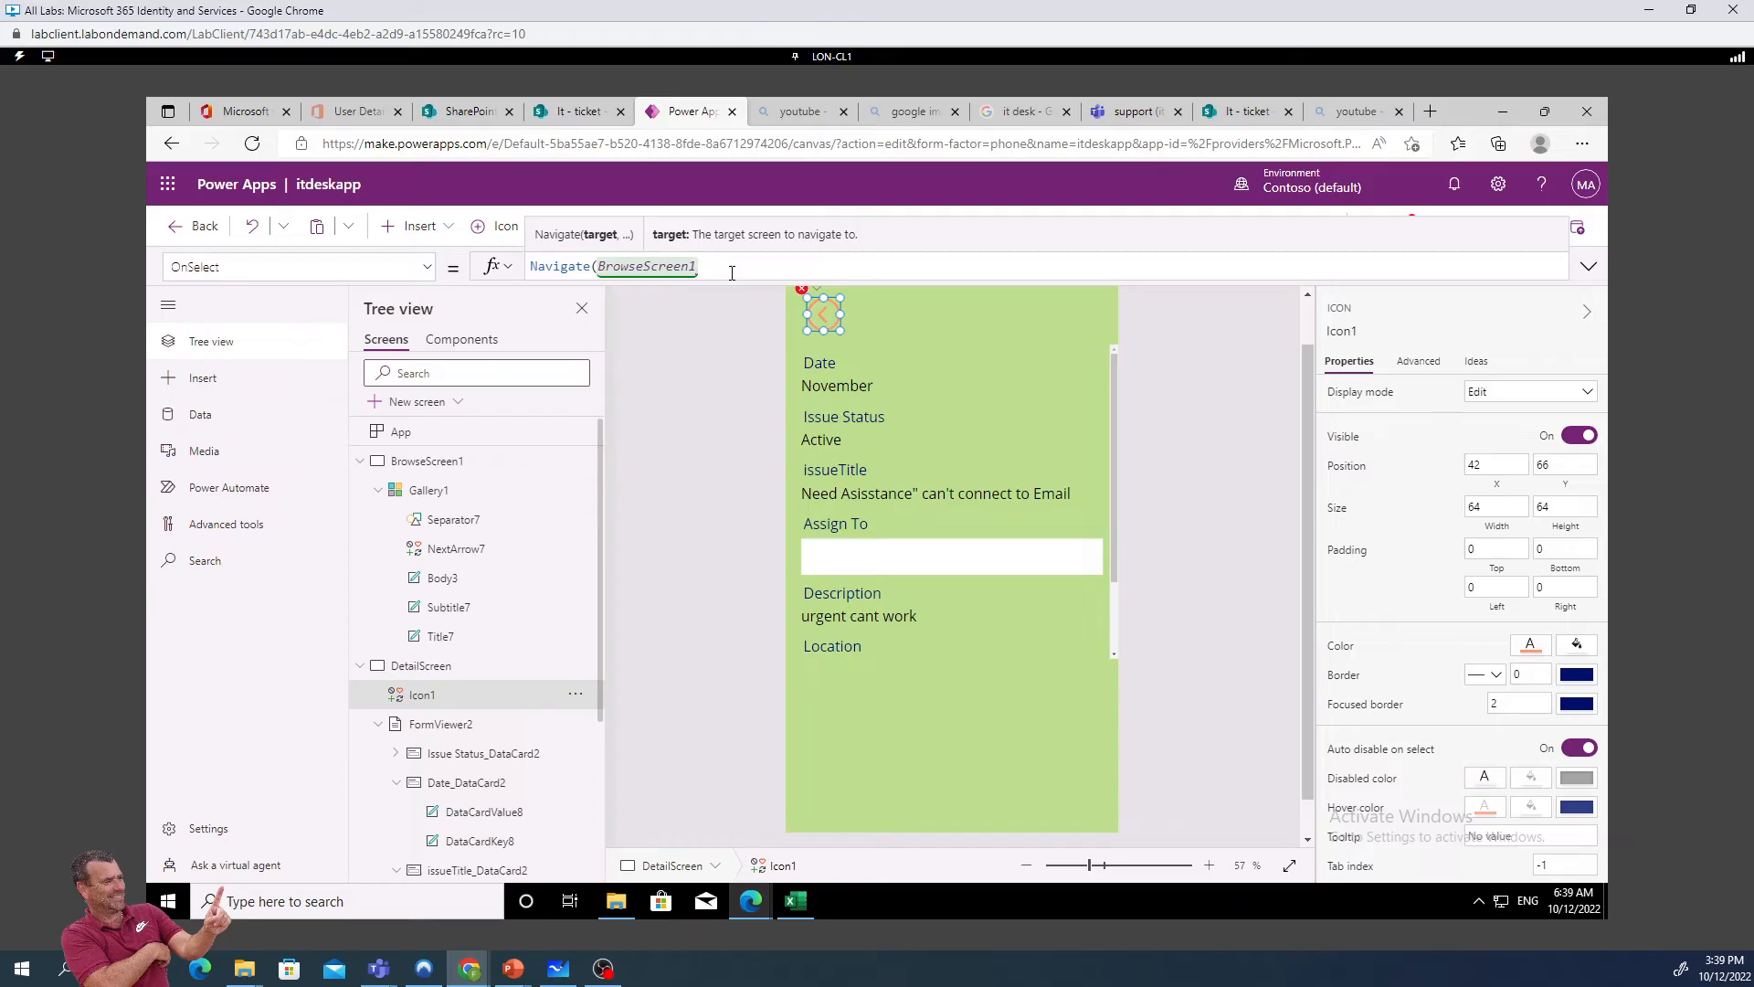
pyautogui.write(')')
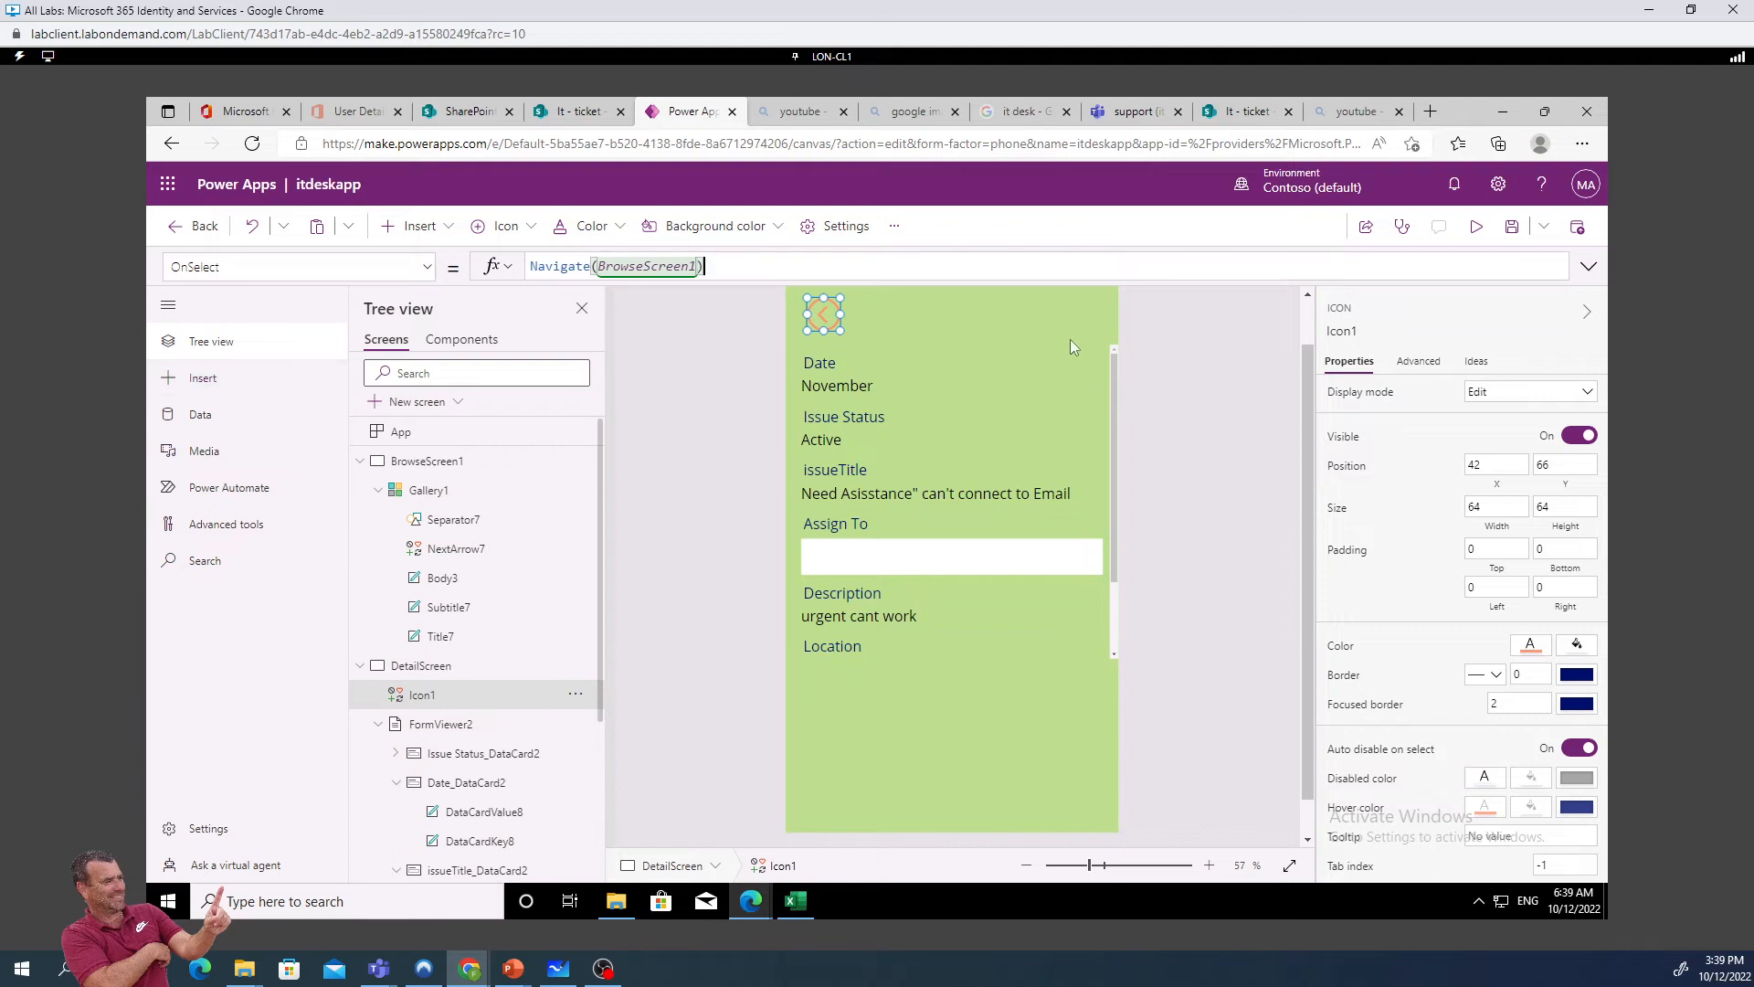
# Preview the app from BrowseScreen1 to test opening the first ticket and returning with the back arrow, and save the app
pyautogui.click(436, 461)
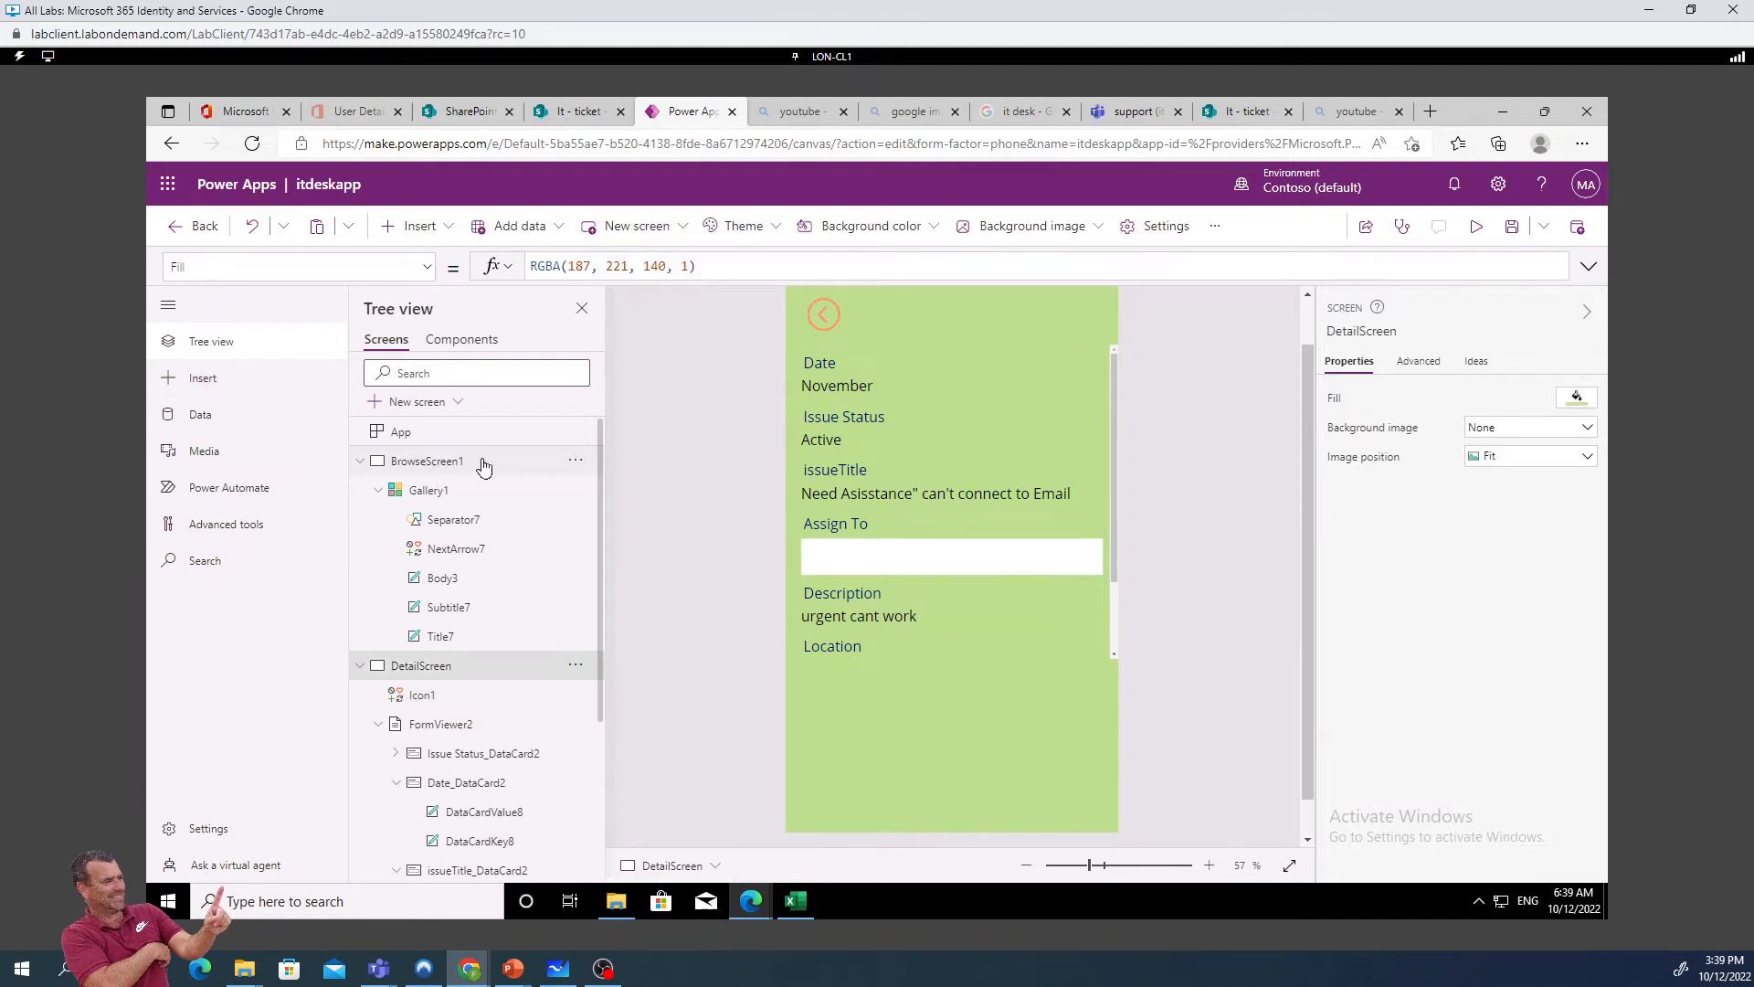
pyautogui.click(1477, 226)
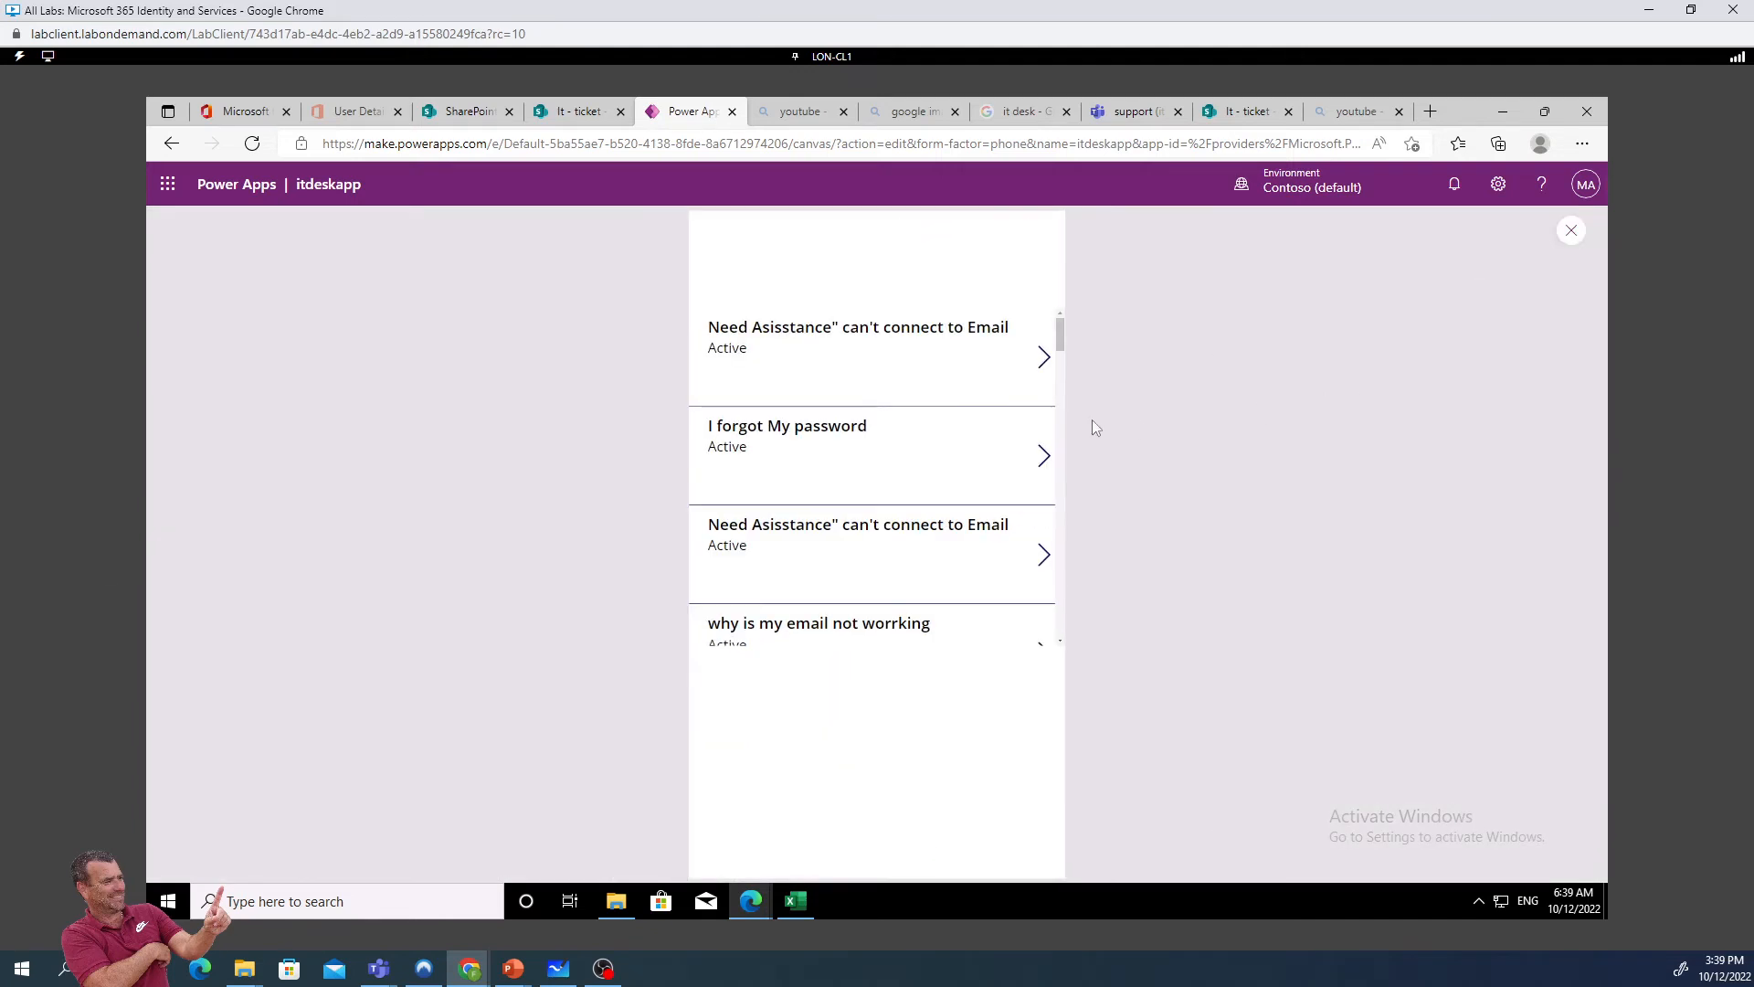
pyautogui.click(846, 341)
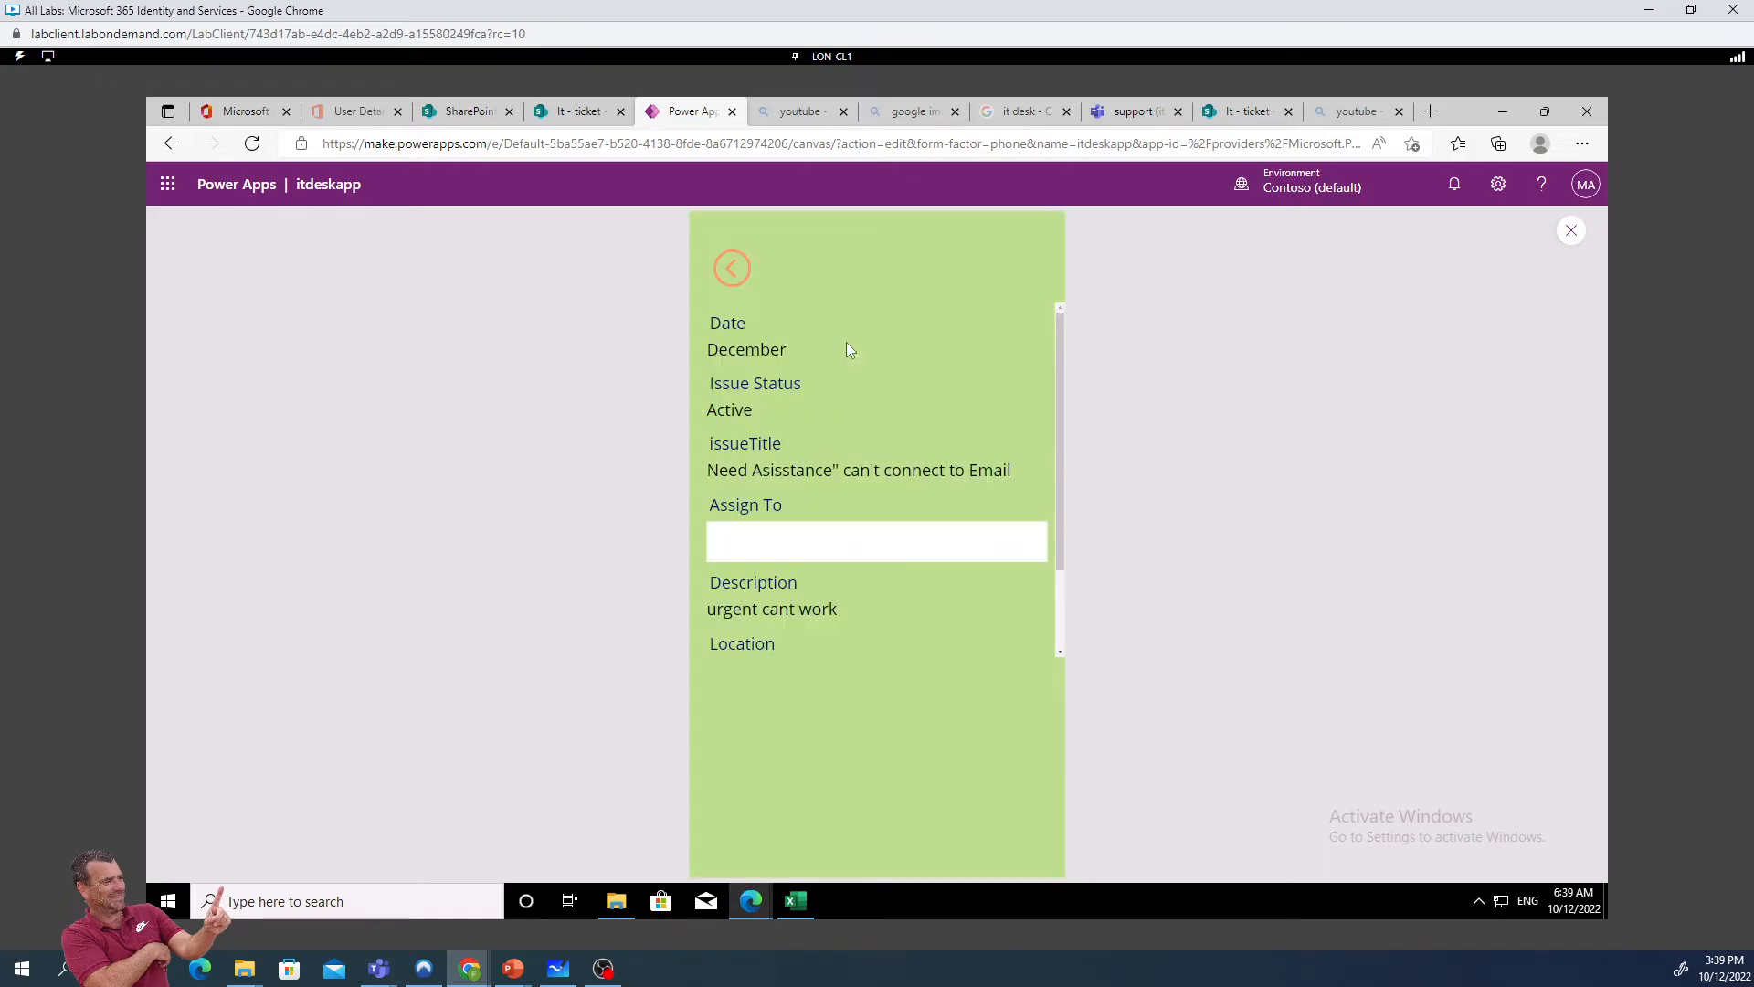
pyautogui.click(732, 272)
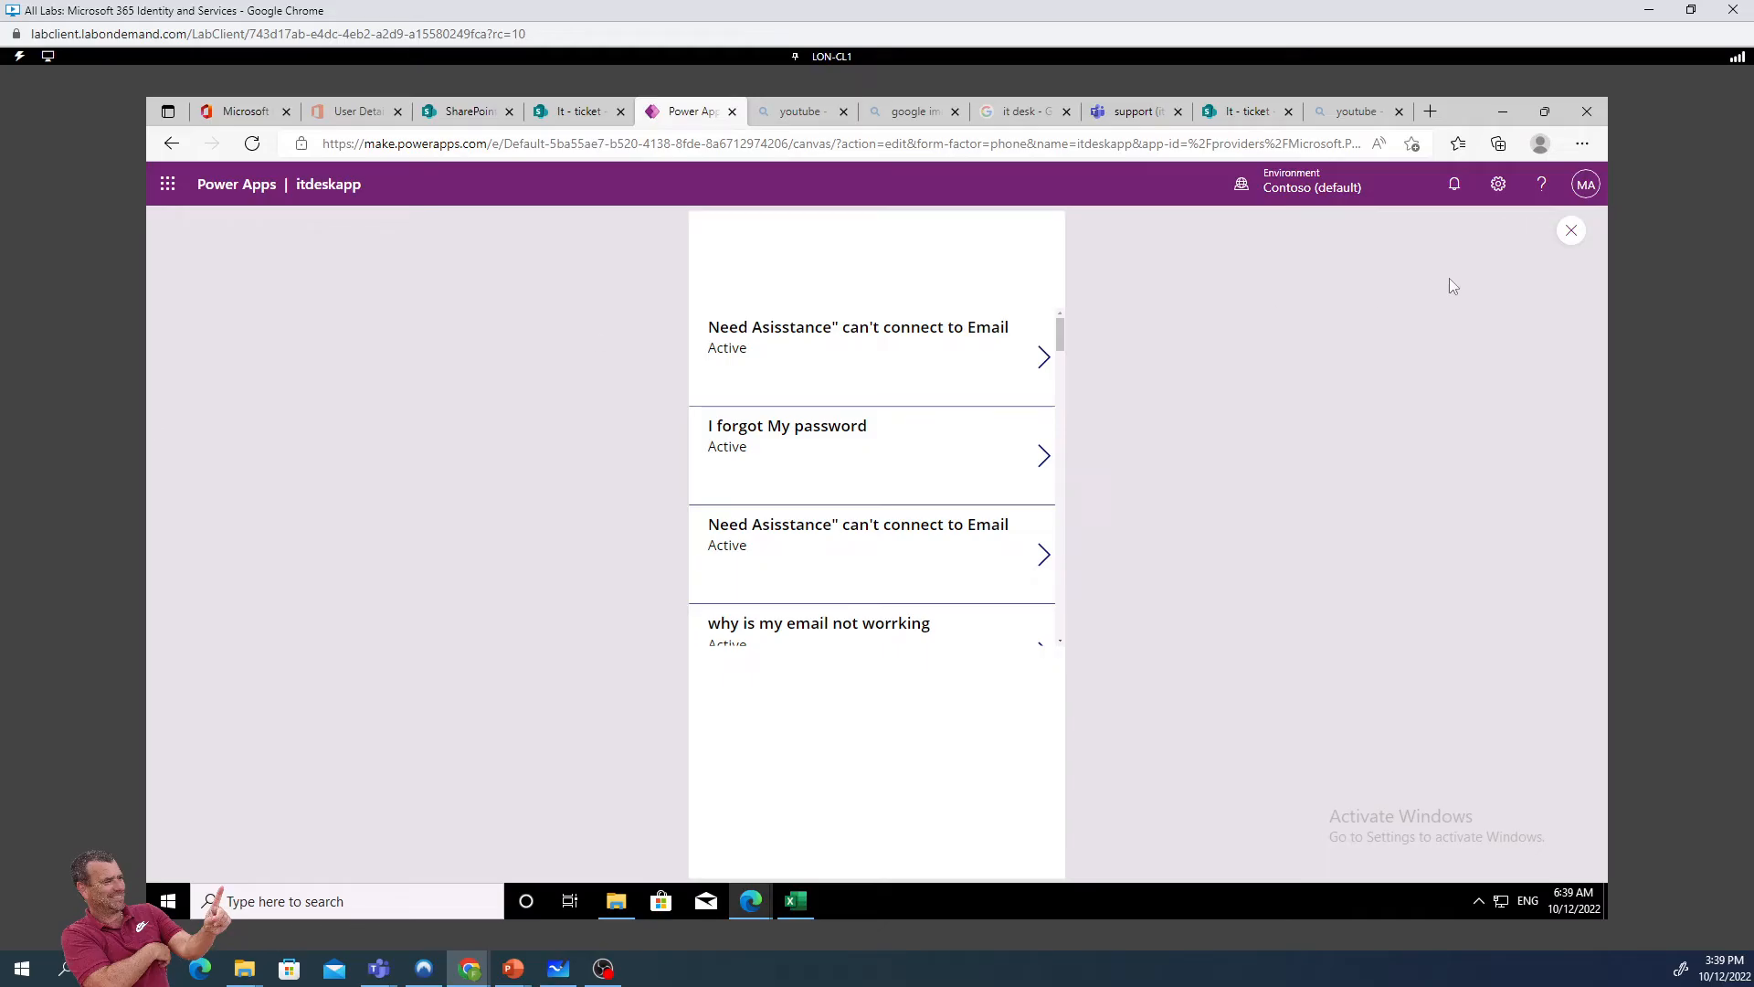
pyautogui.click(1574, 231)
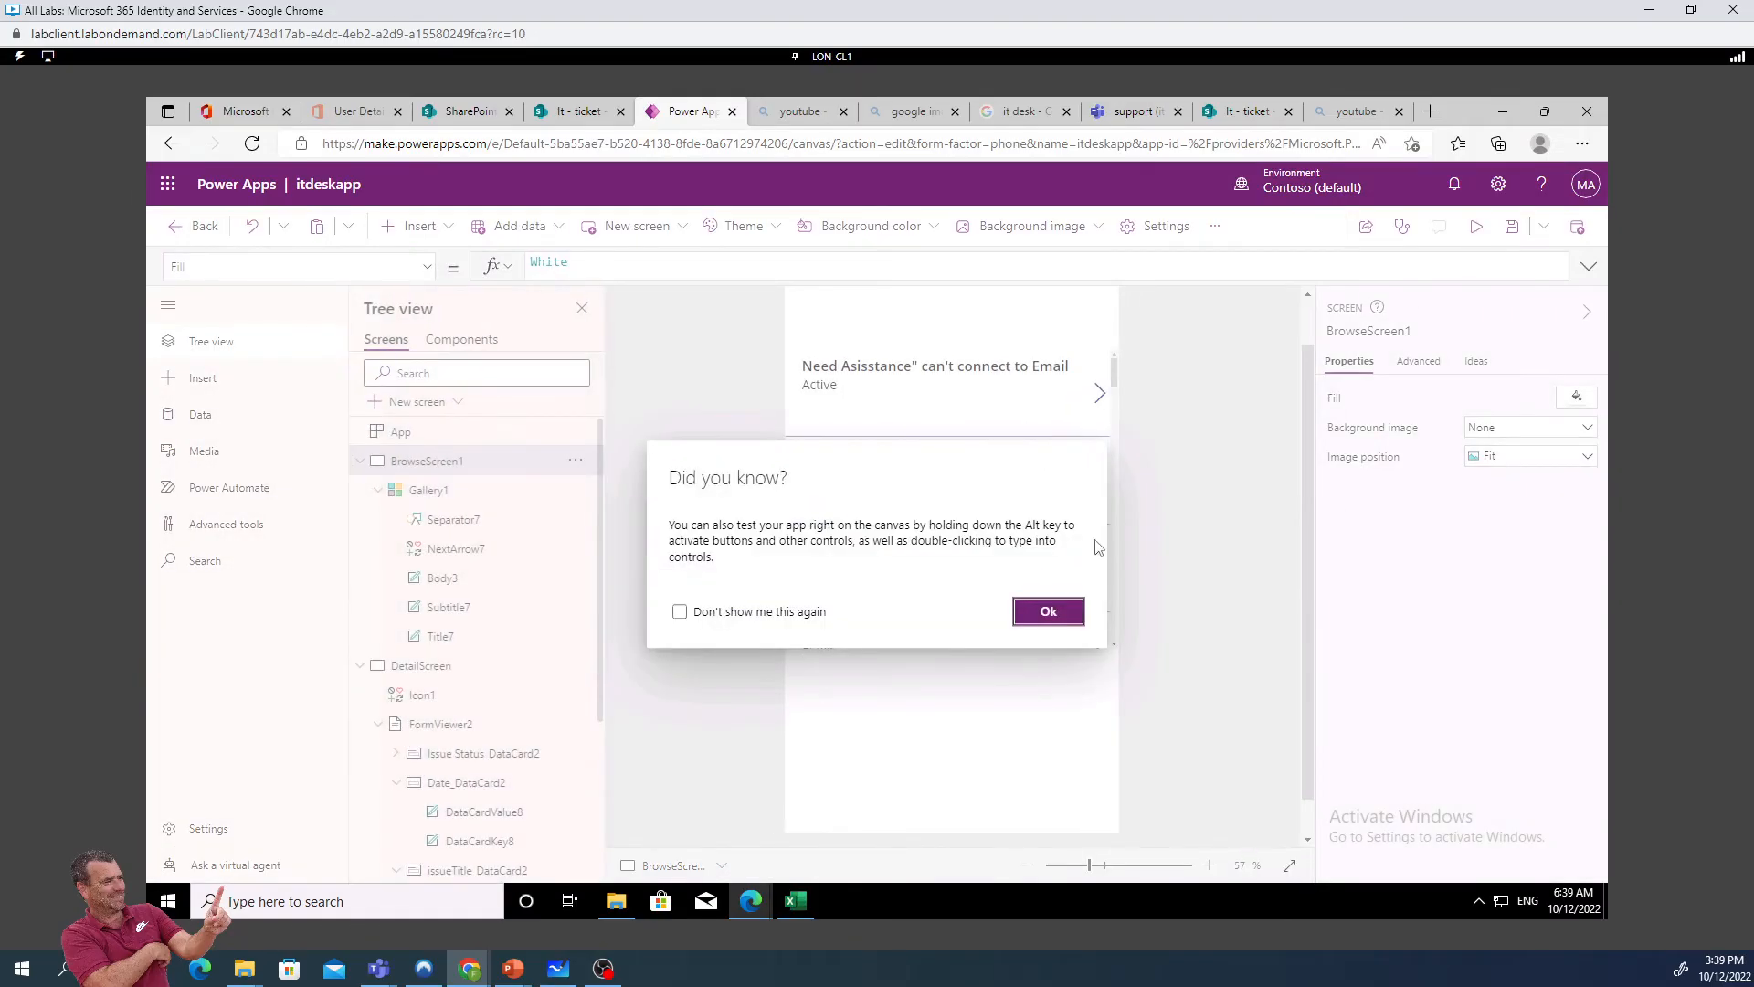
pyautogui.click(1048, 612)
pyautogui.click(1512, 226)
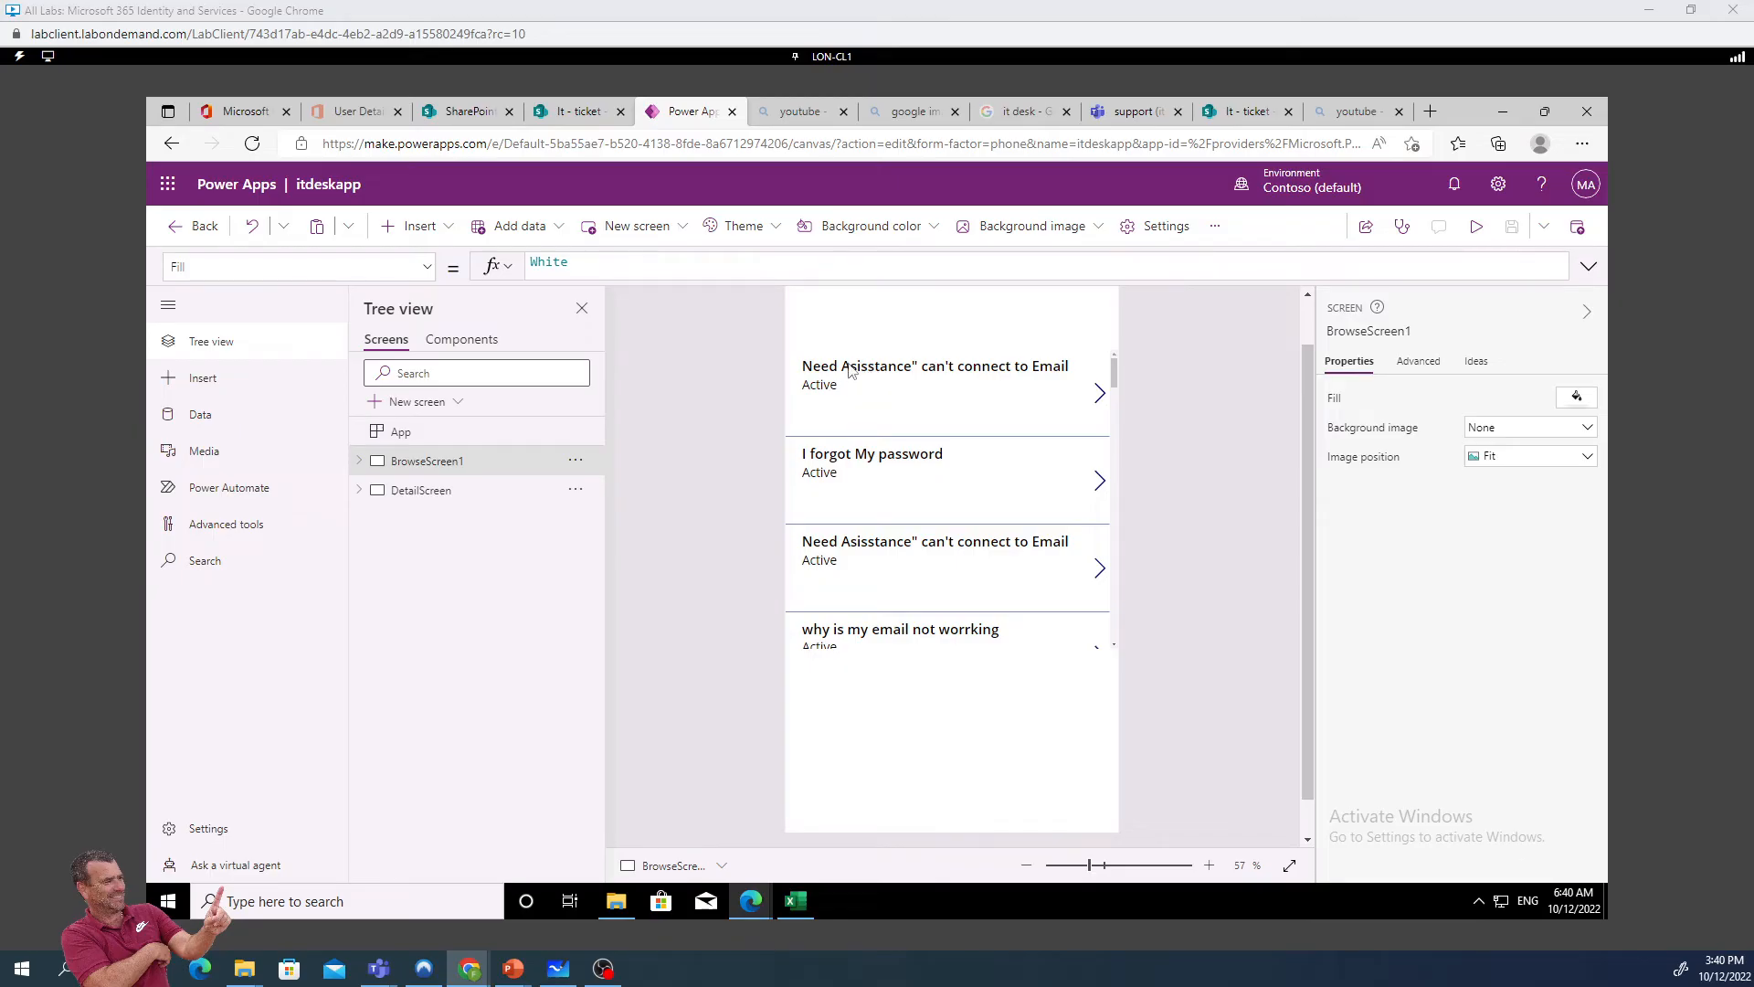
# Add a new blank screen to the app and rename it EditScreen1
pyautogui.click(444, 407)
pyautogui.click(437, 501)
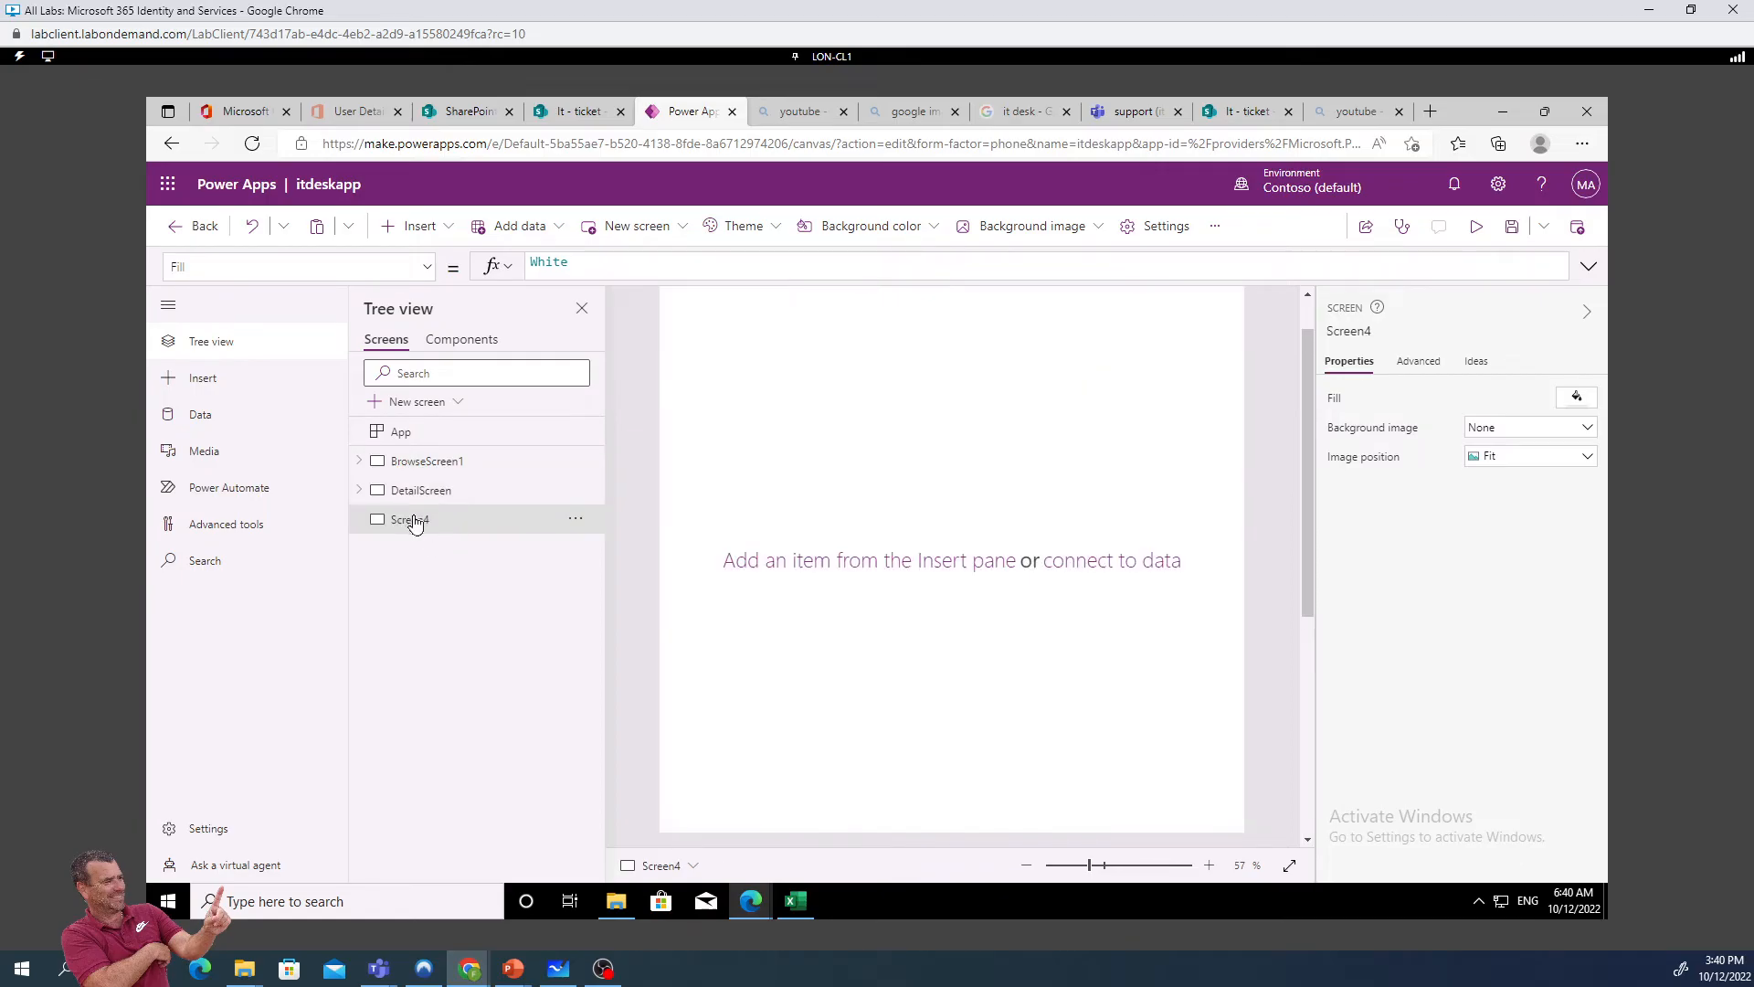
pyautogui.click(579, 520)
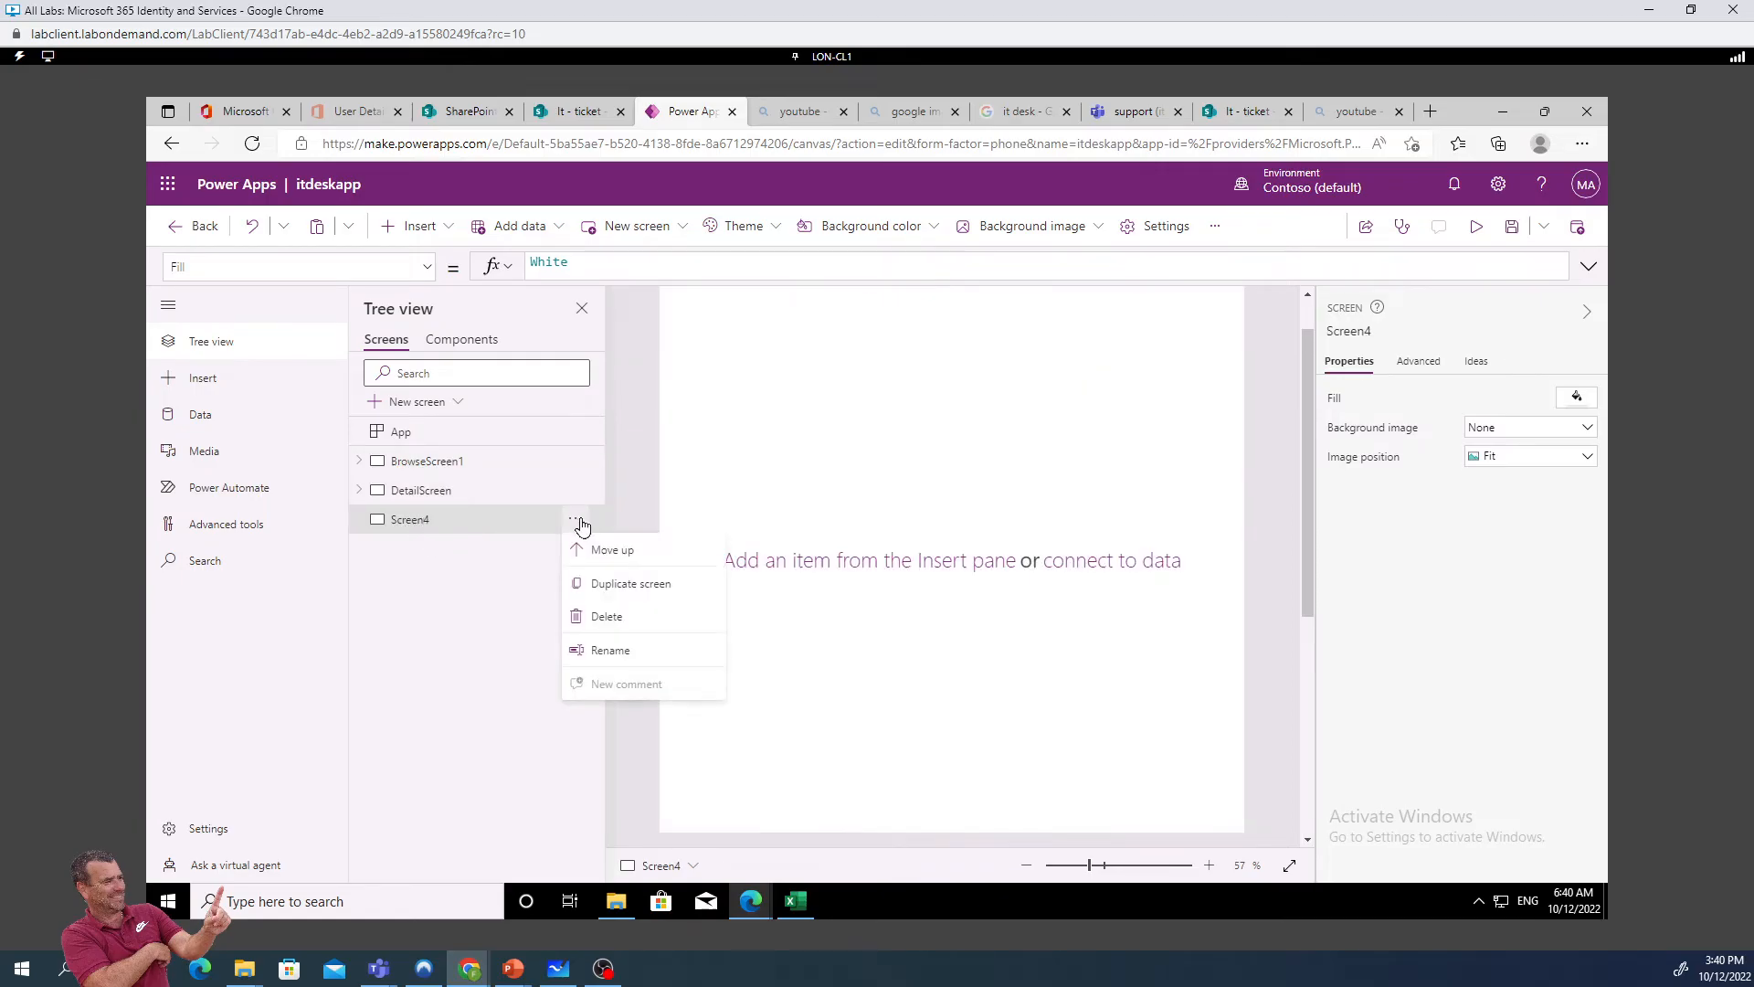
pyautogui.click(604, 650)
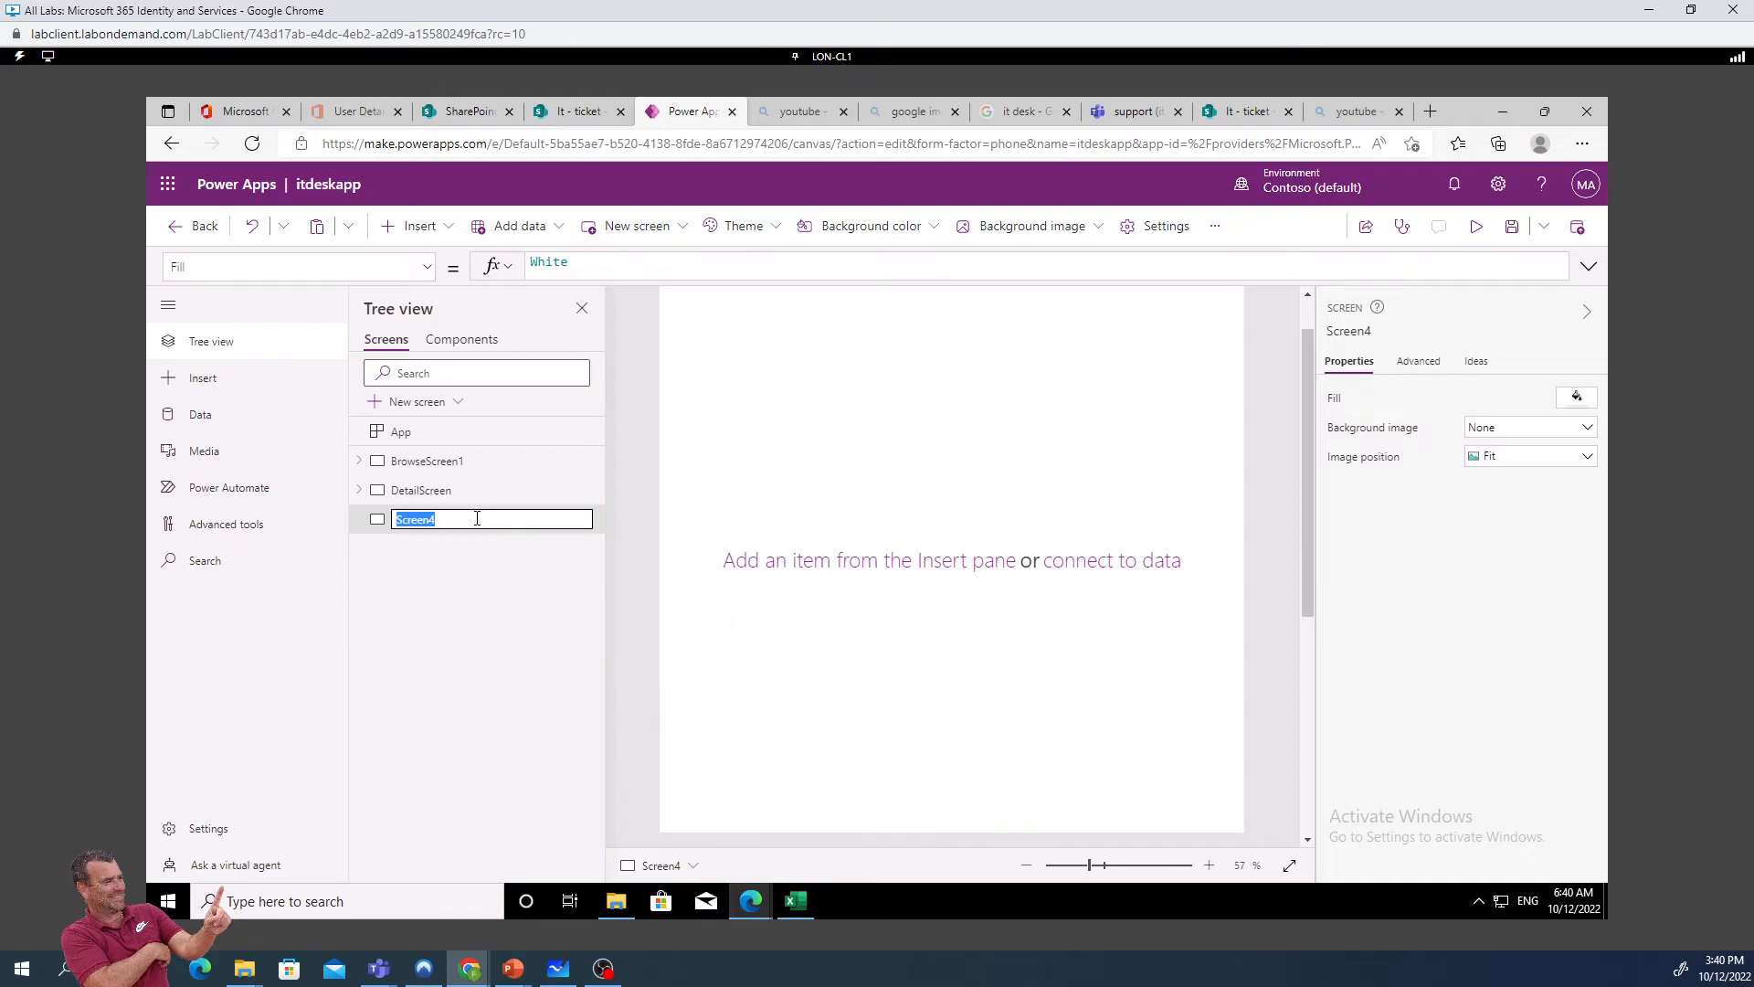
pyautogui.click(478, 518)
pyautogui.press('Home')
pyautogui.write('Edit')
pyautogui.write('1')
pyautogui.click(475, 554)
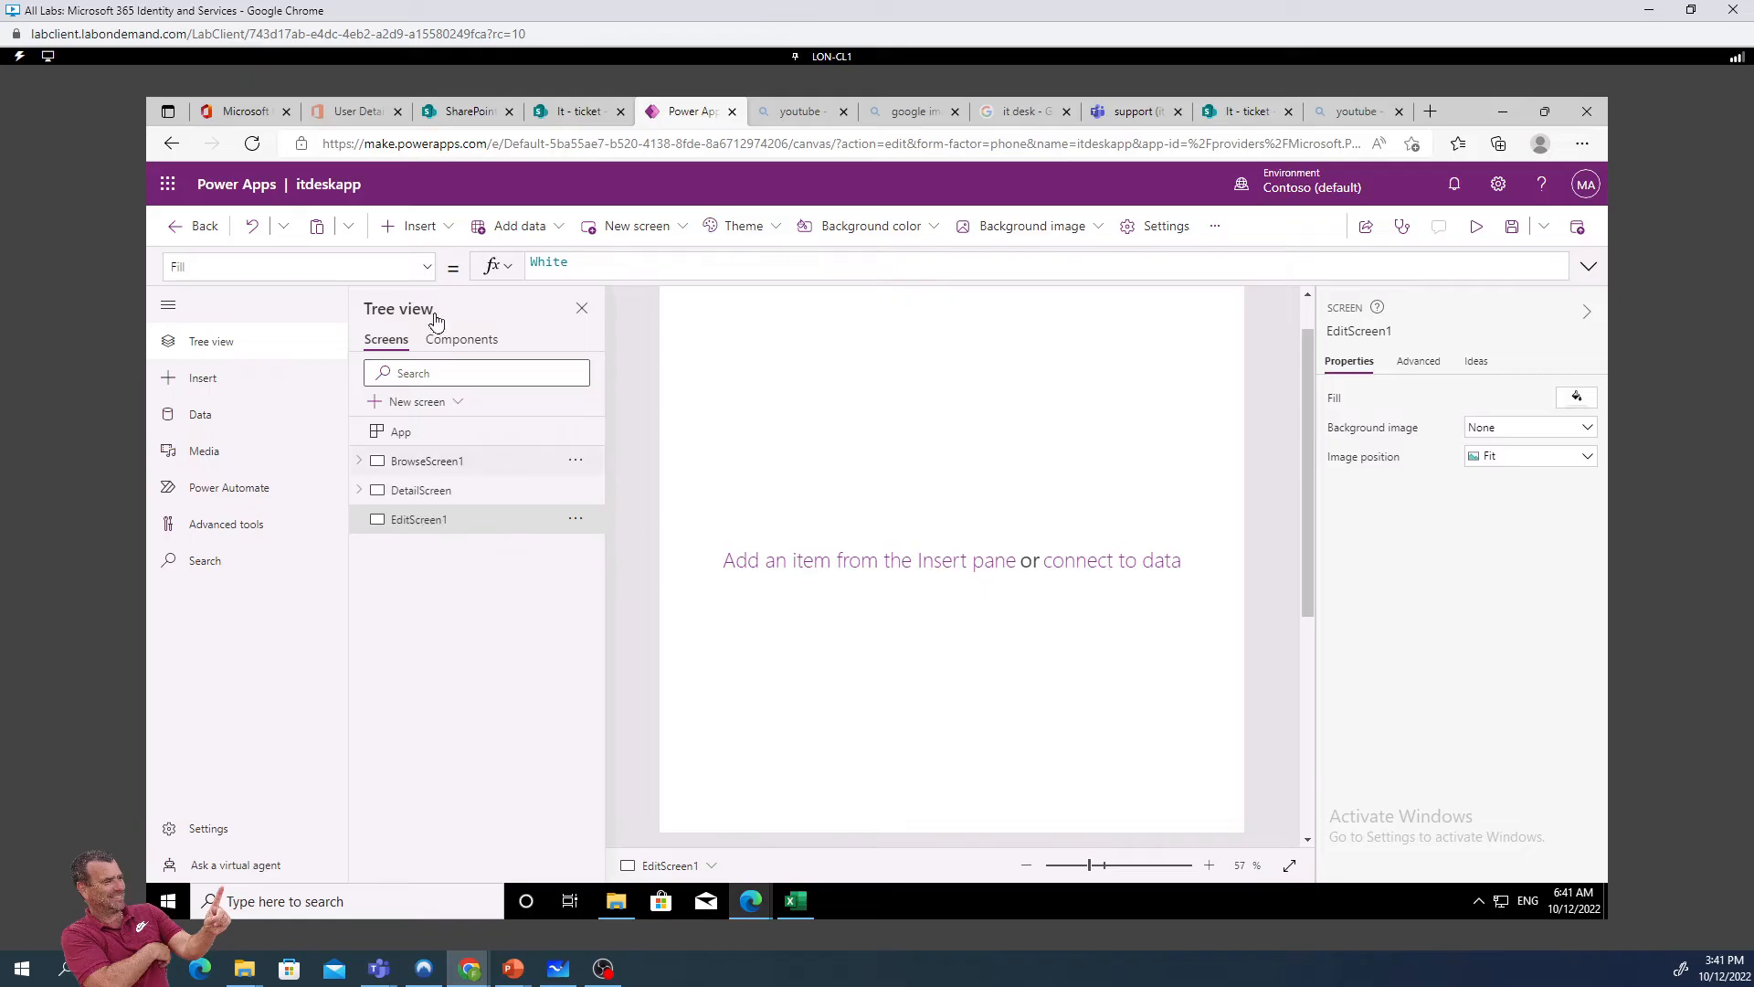
# Insert an edit form on EditScreen1 and connect it to the ticket_1 data source
pyautogui.click(448, 231)
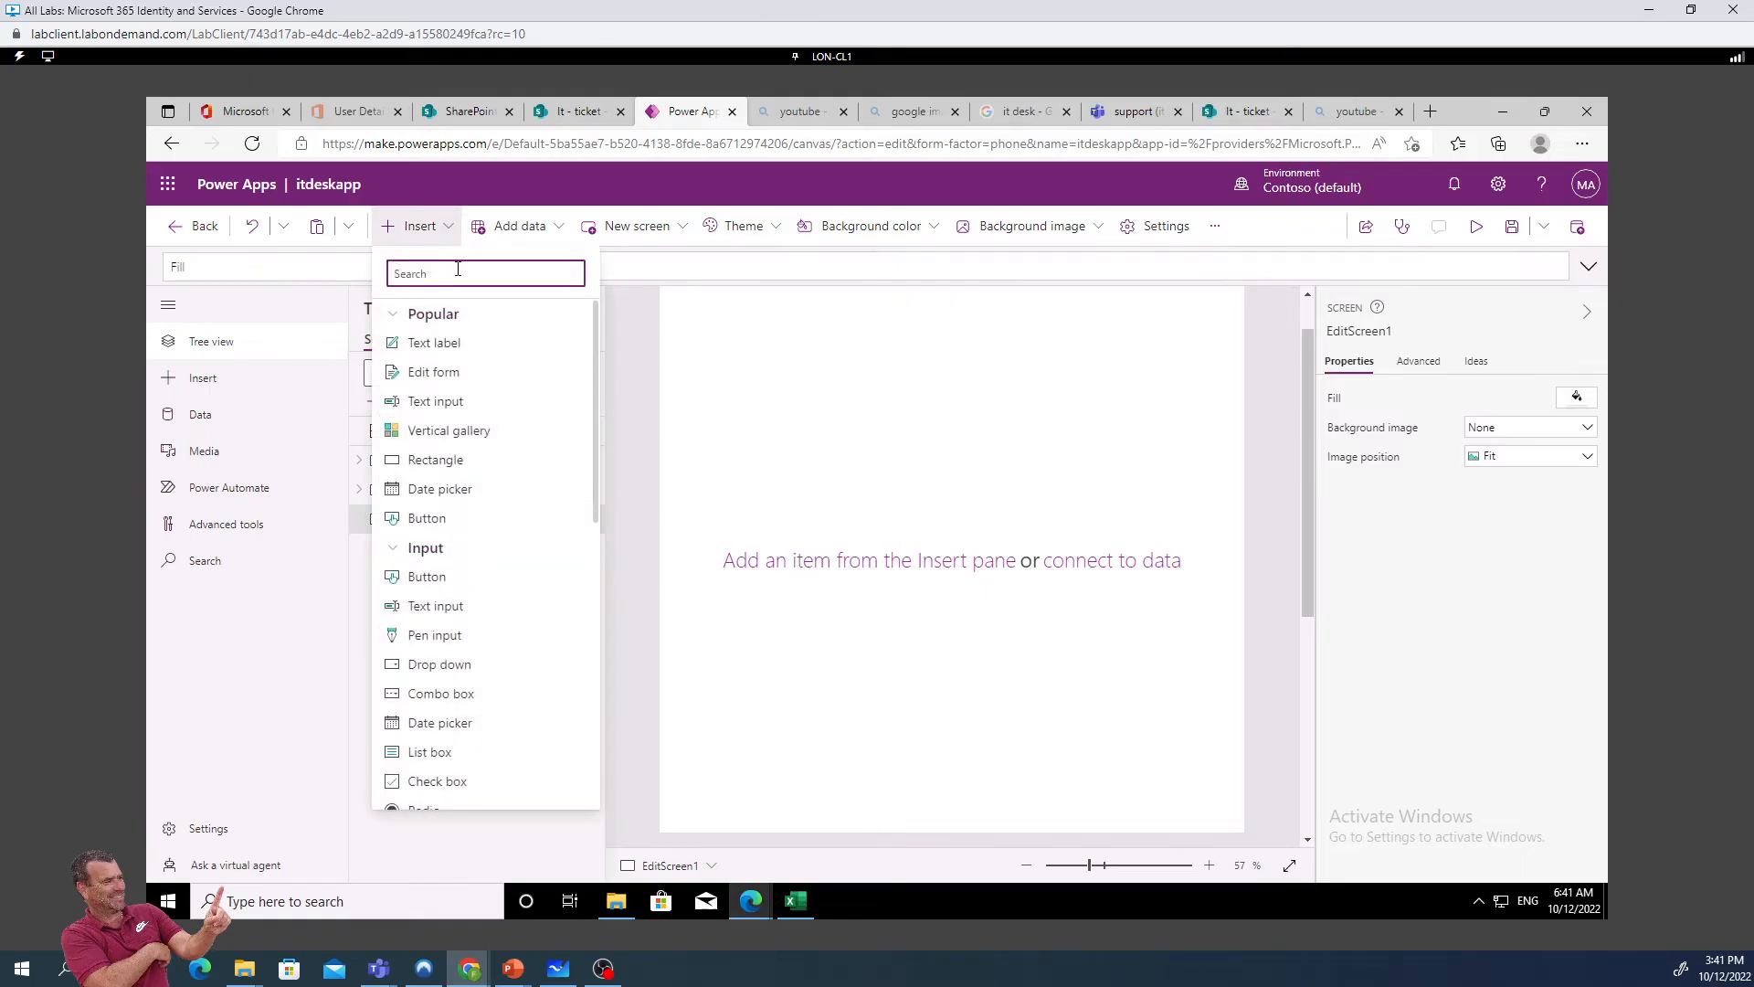
pyautogui.write('edit')
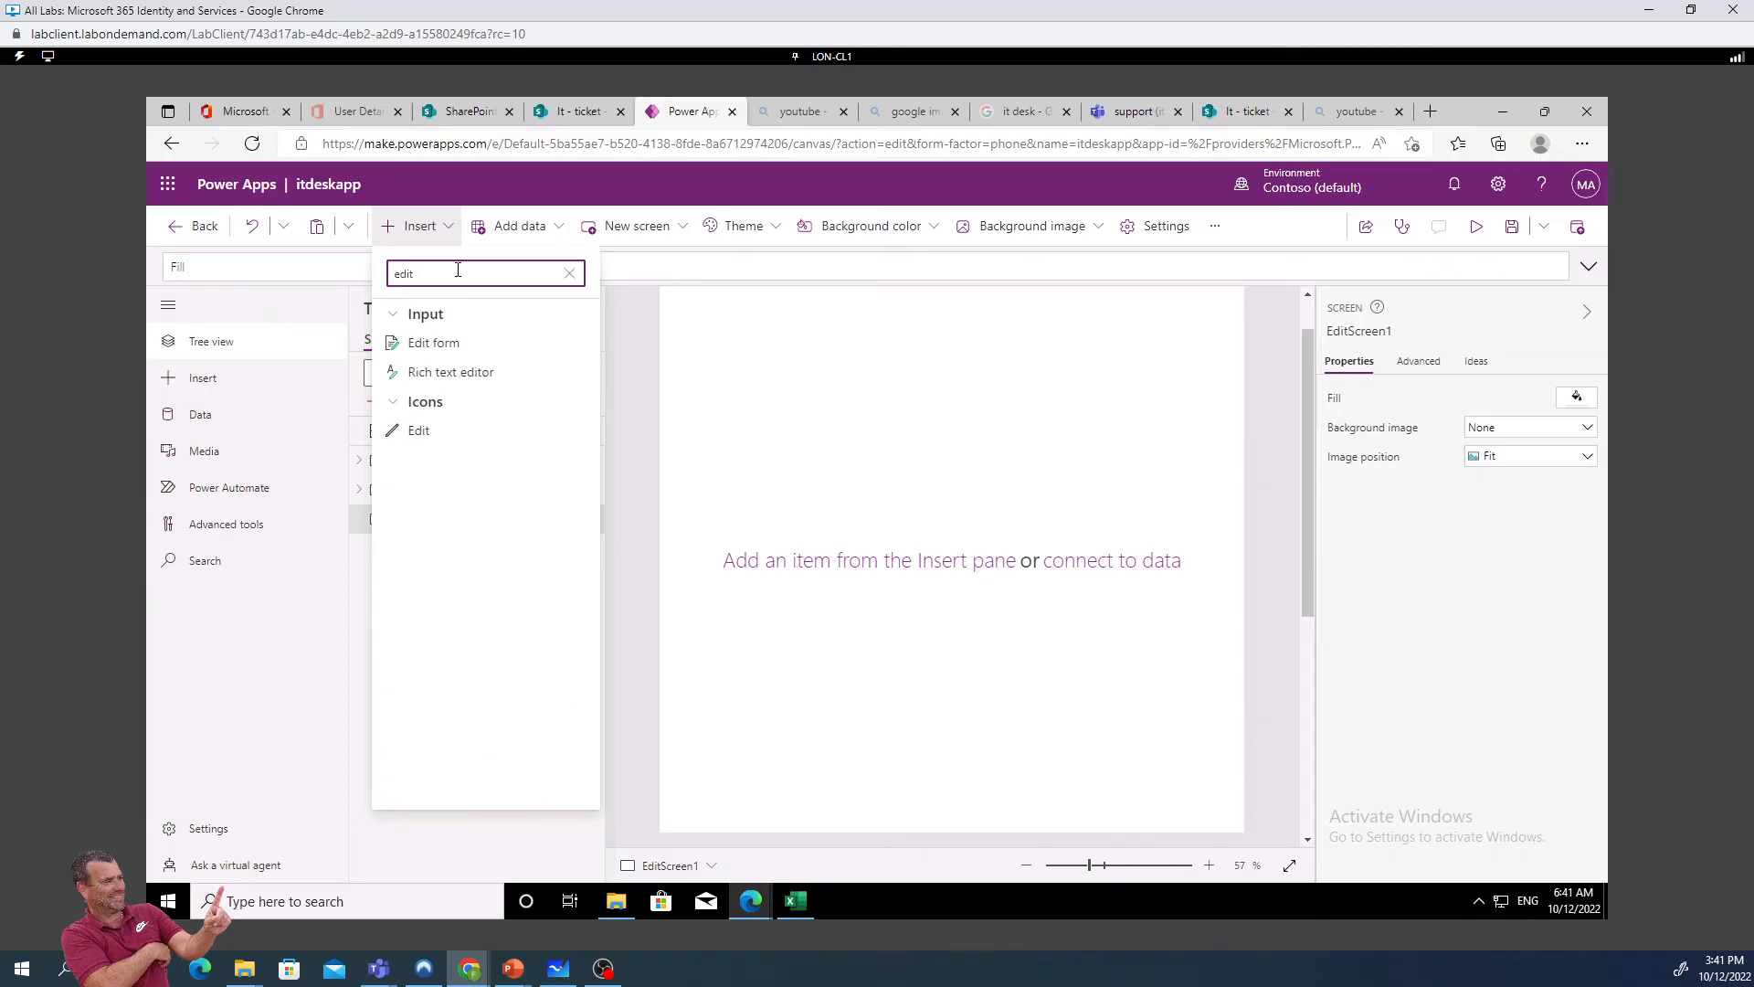
pyautogui.click(1078, 866)
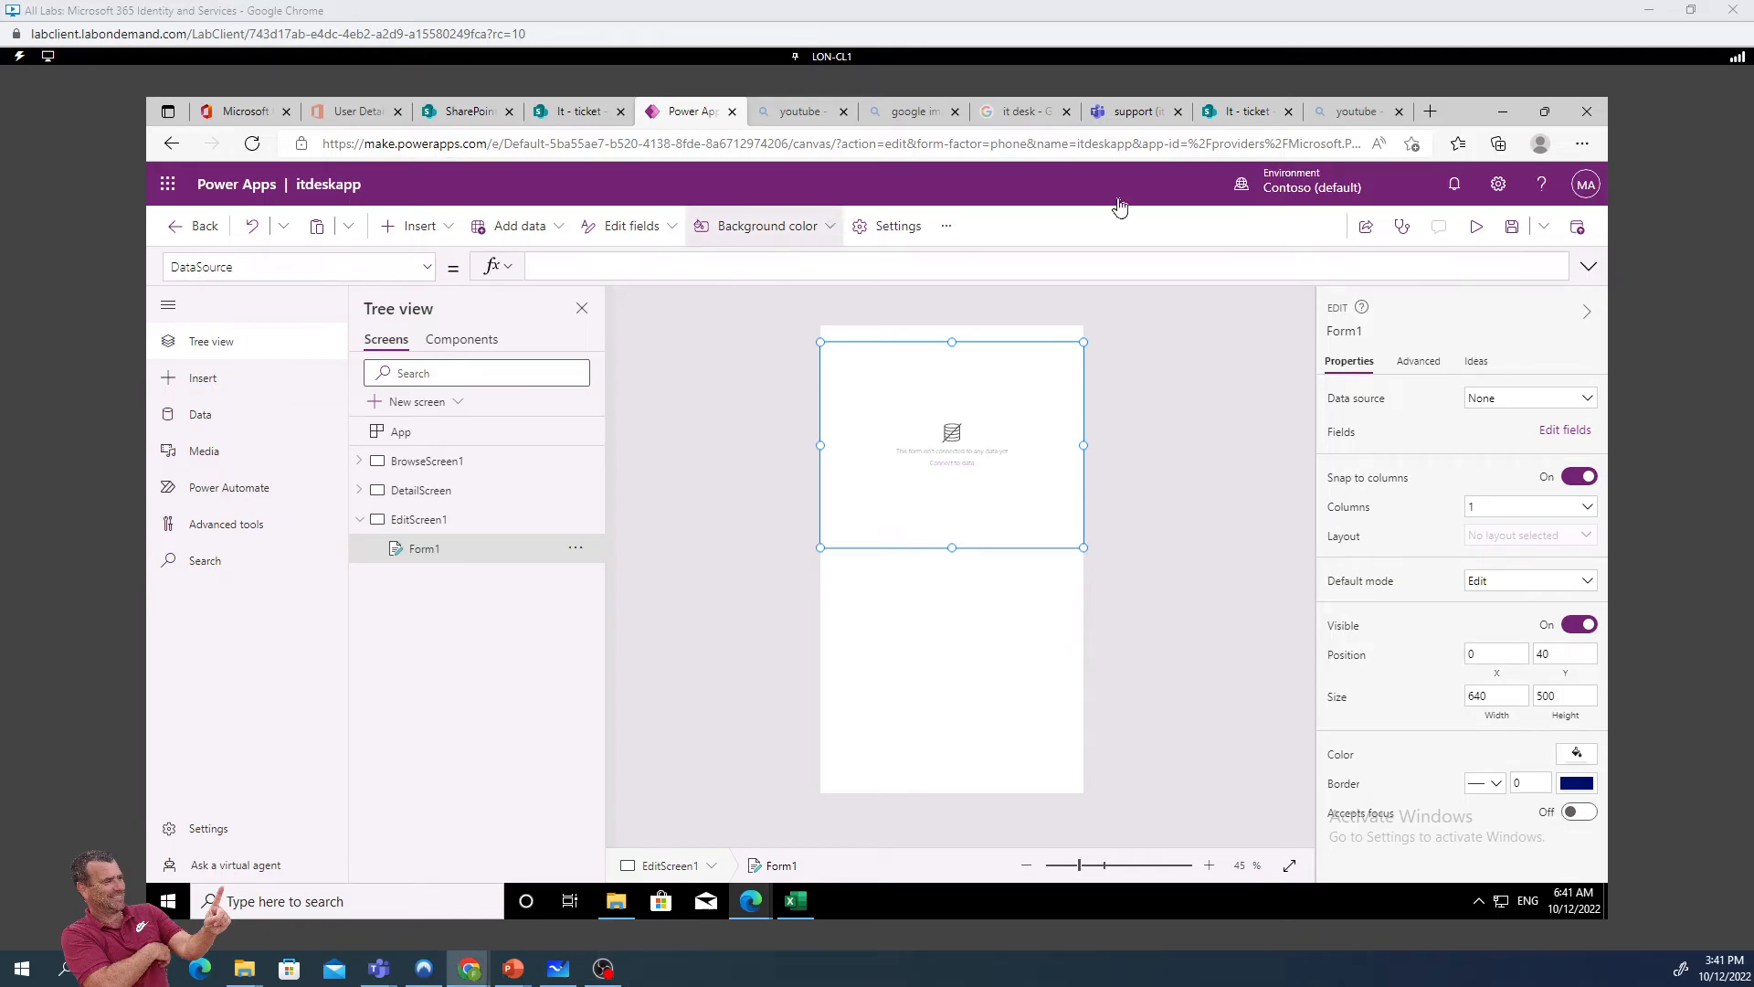
pyautogui.click(1588, 399)
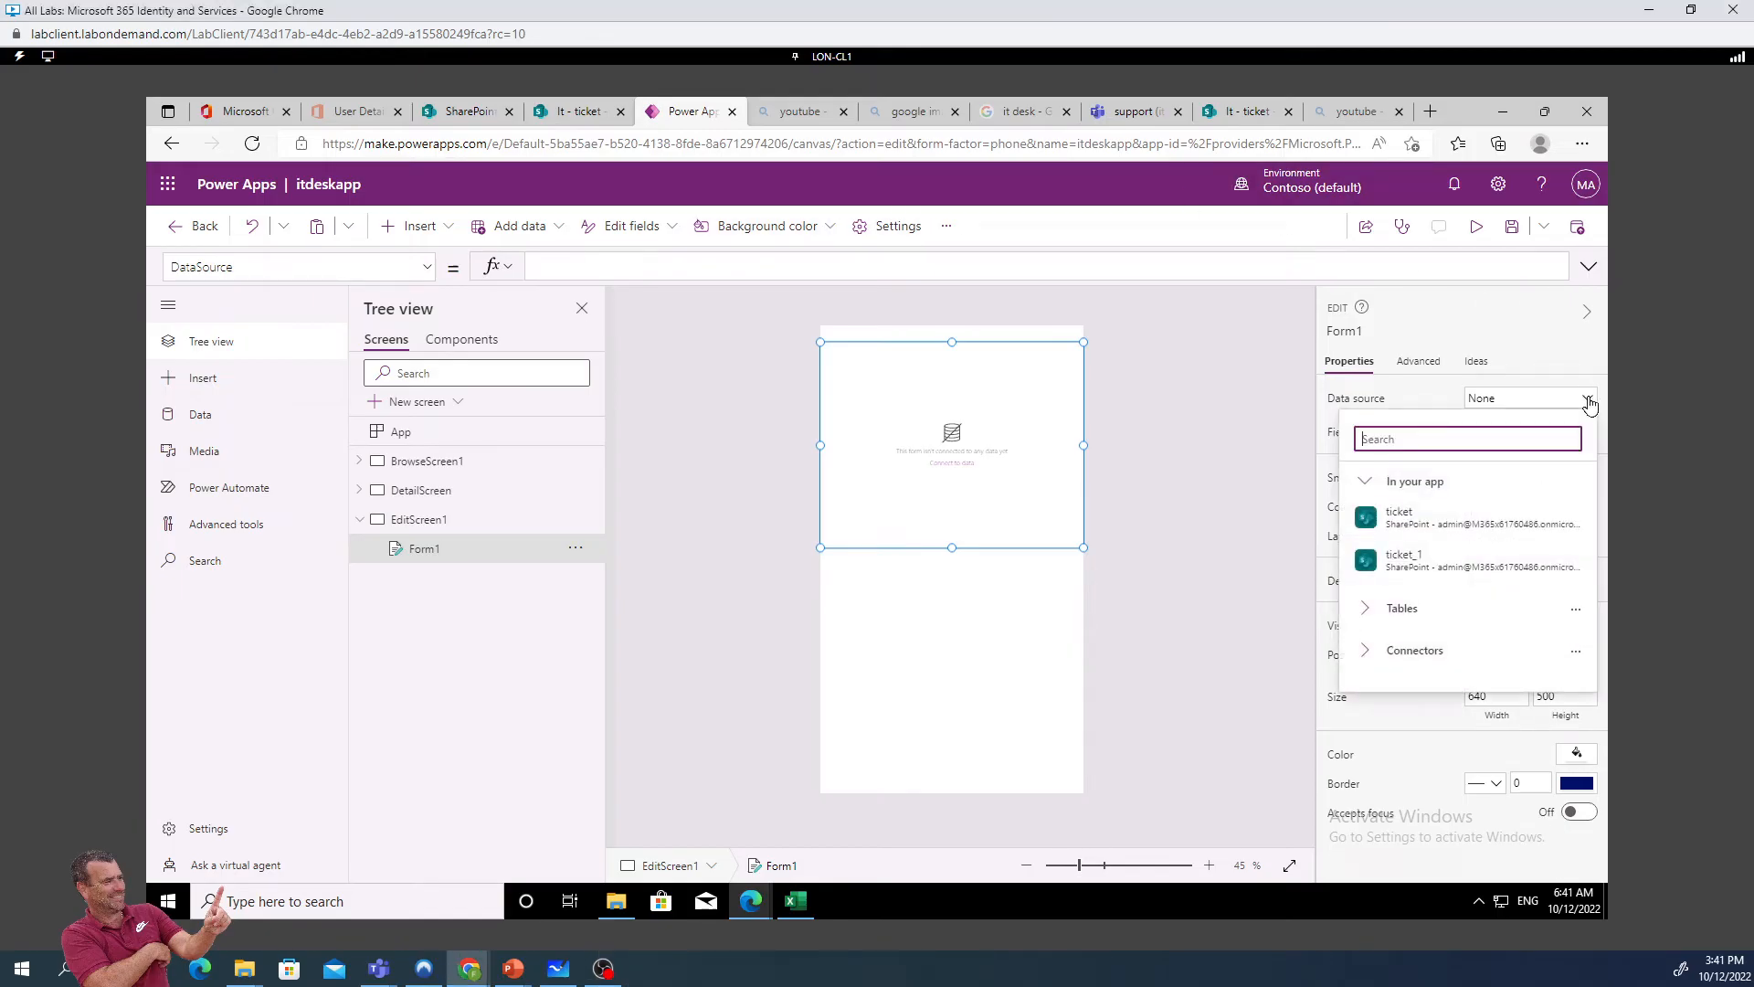
pyautogui.click(1449, 560)
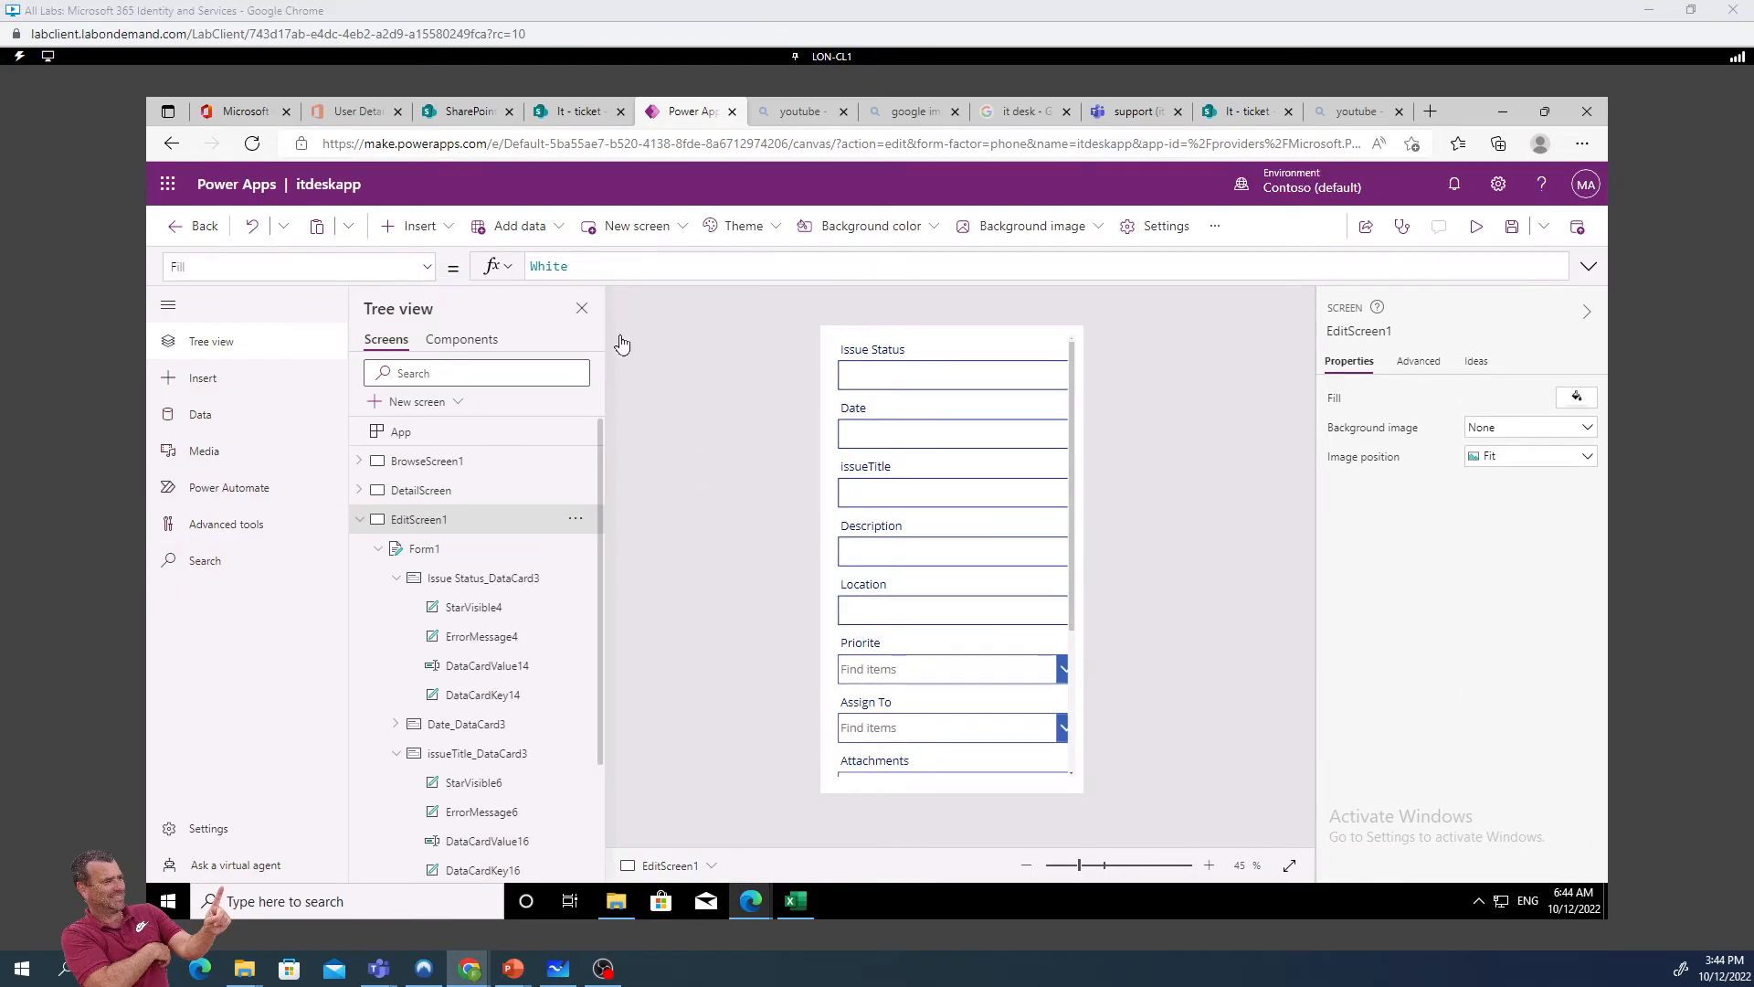
pyautogui.click(427, 268)
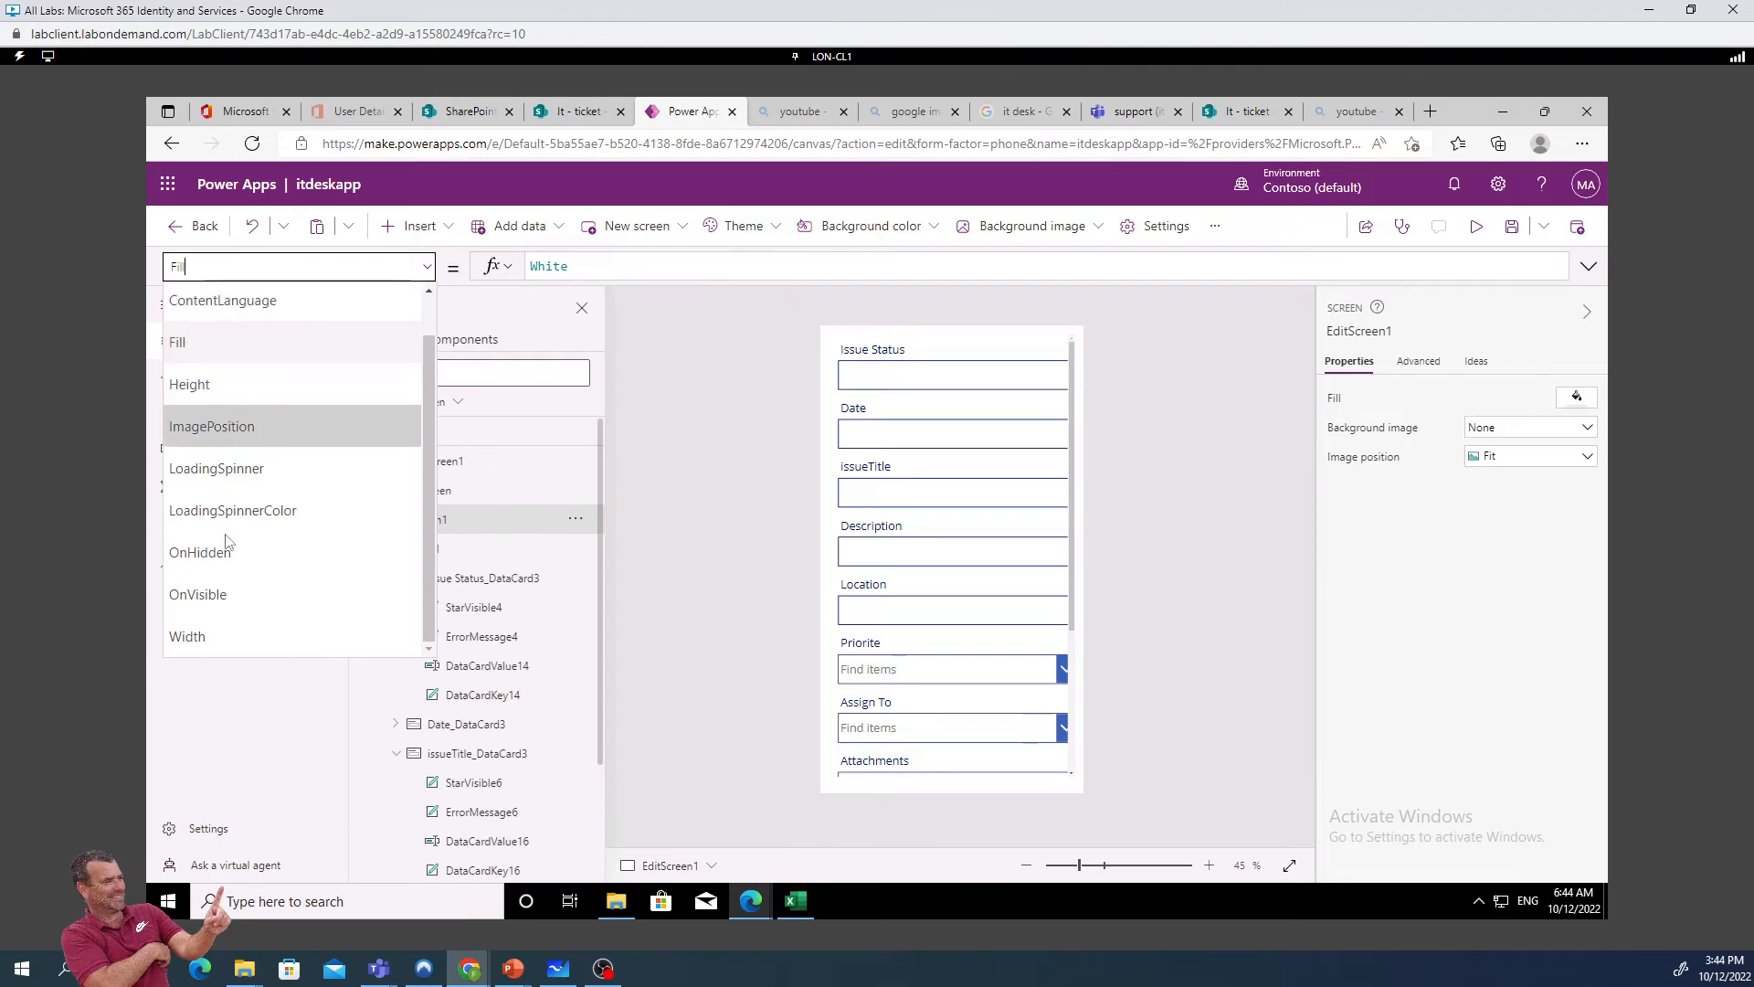
pyautogui.scroll(1, 244, 600)
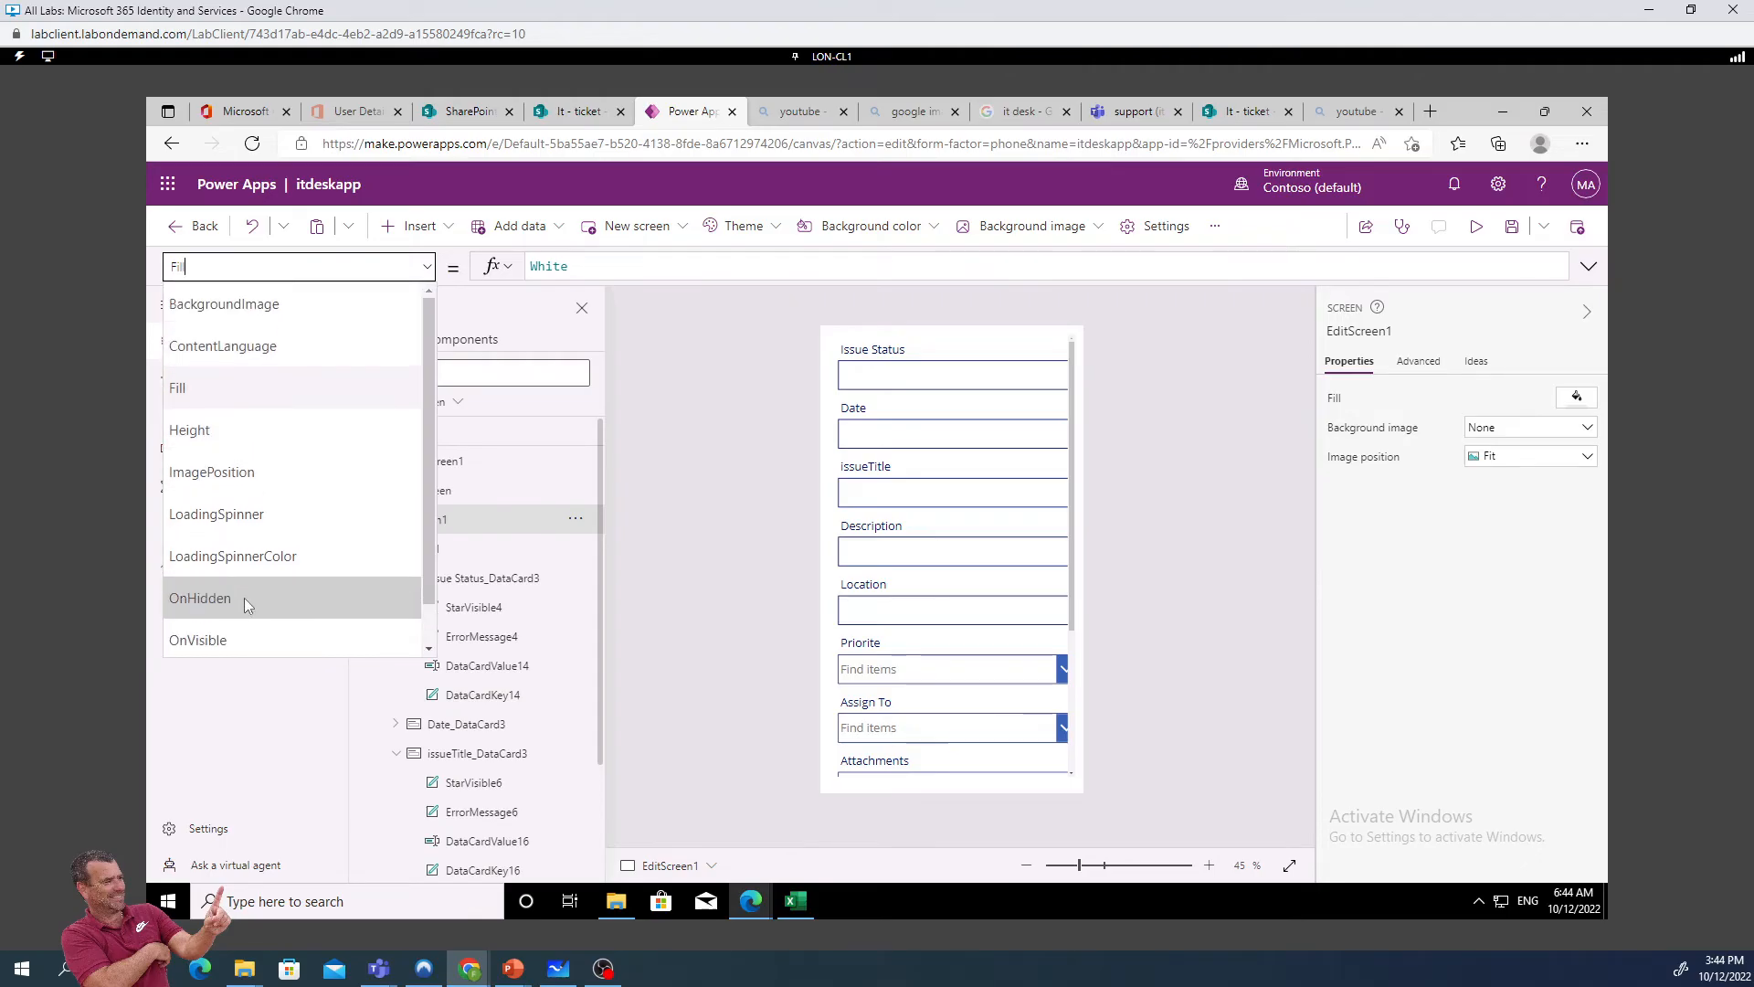
pyautogui.scroll(-1, 260, 576)
pyautogui.scroll(1, 259, 573)
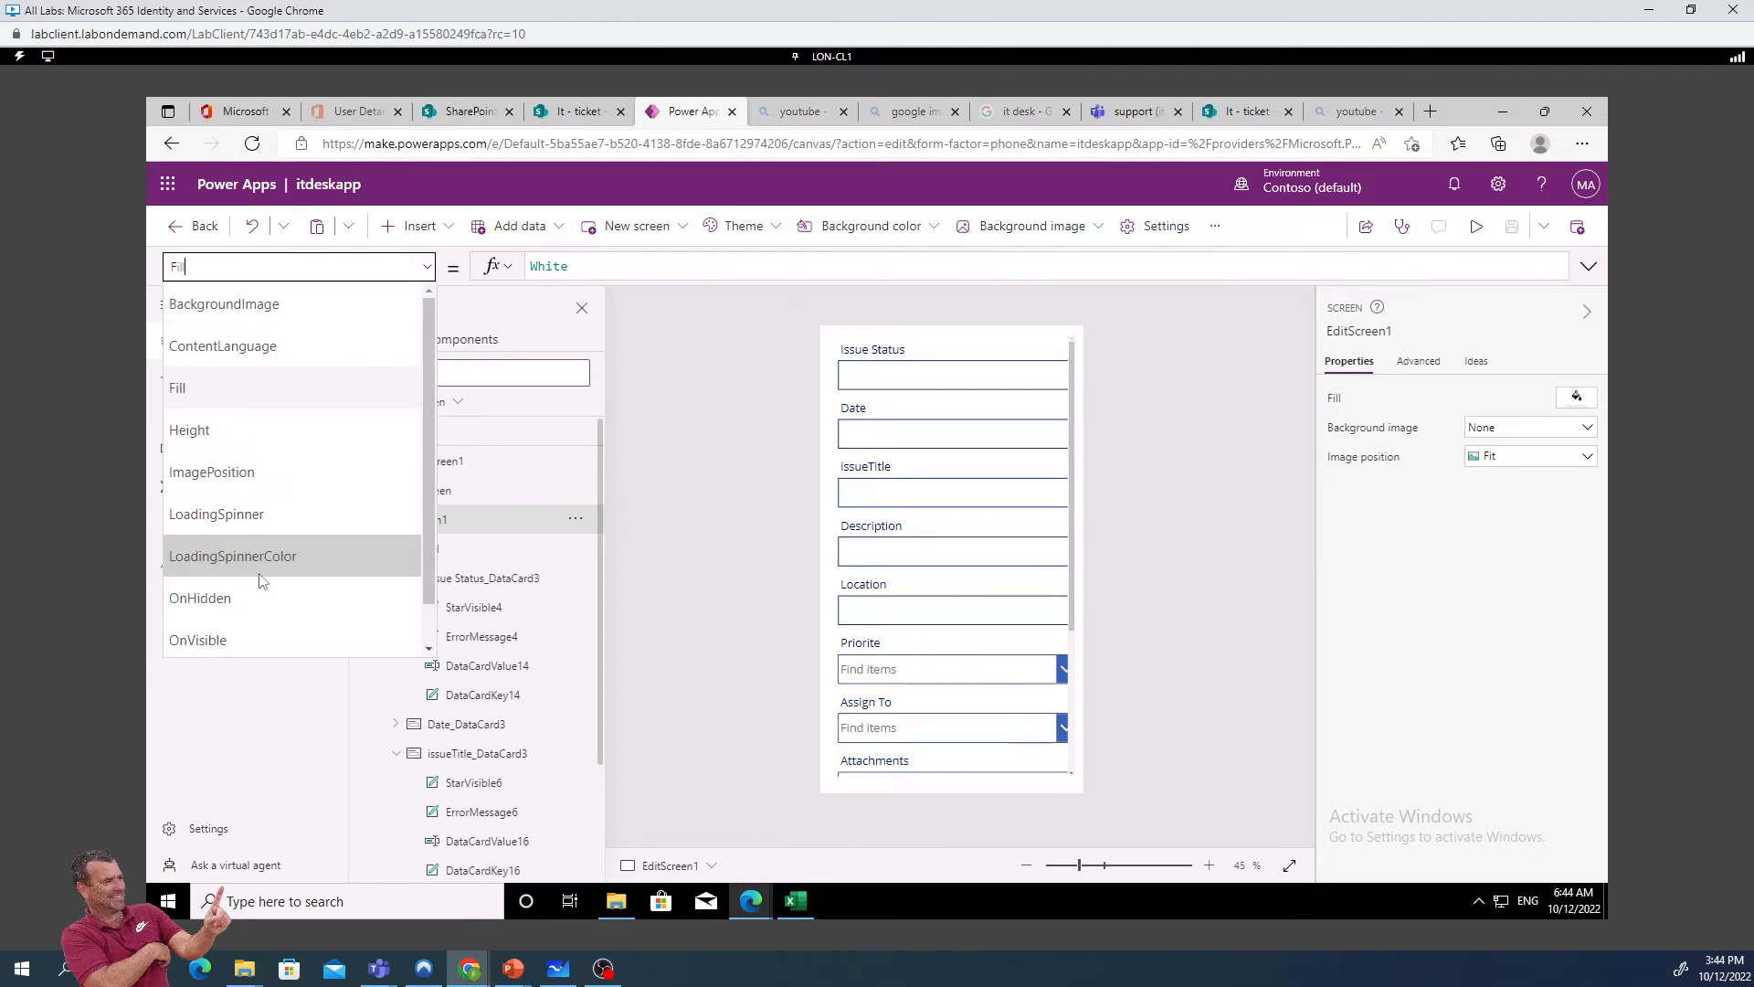
pyautogui.click(732, 376)
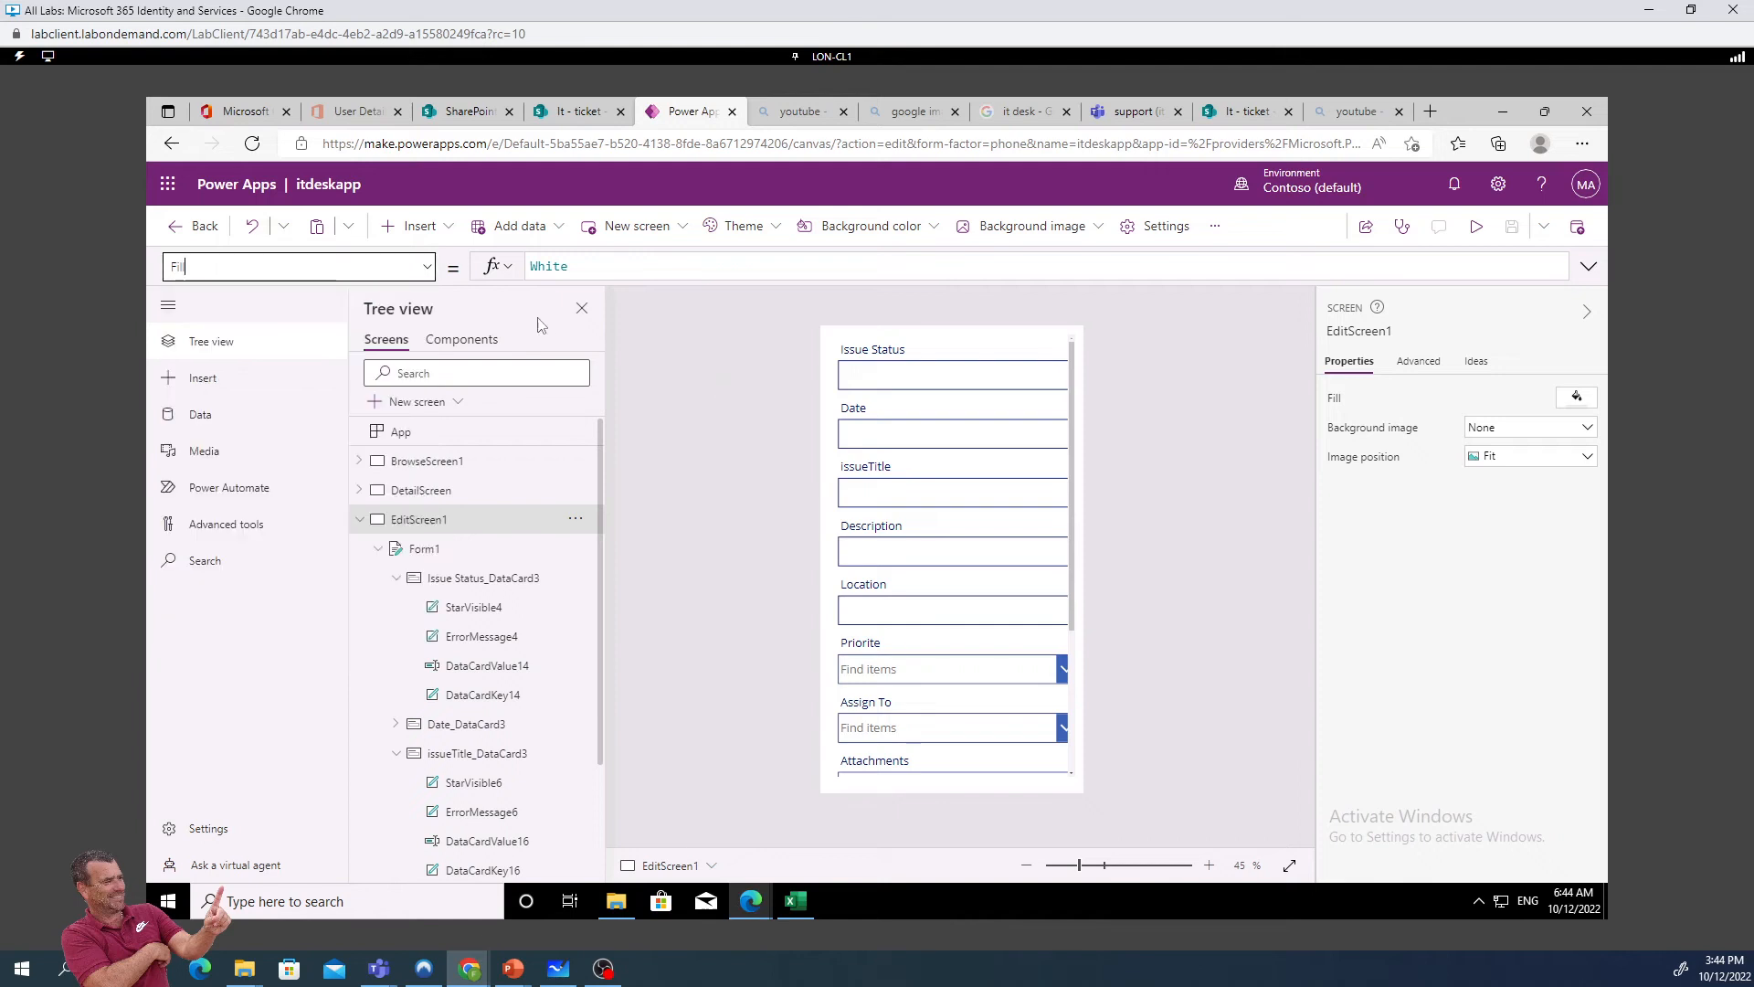
# Set the Item property of the edit form on EditScreen1 to Gallery1.Selected
pyautogui.click(928, 359)
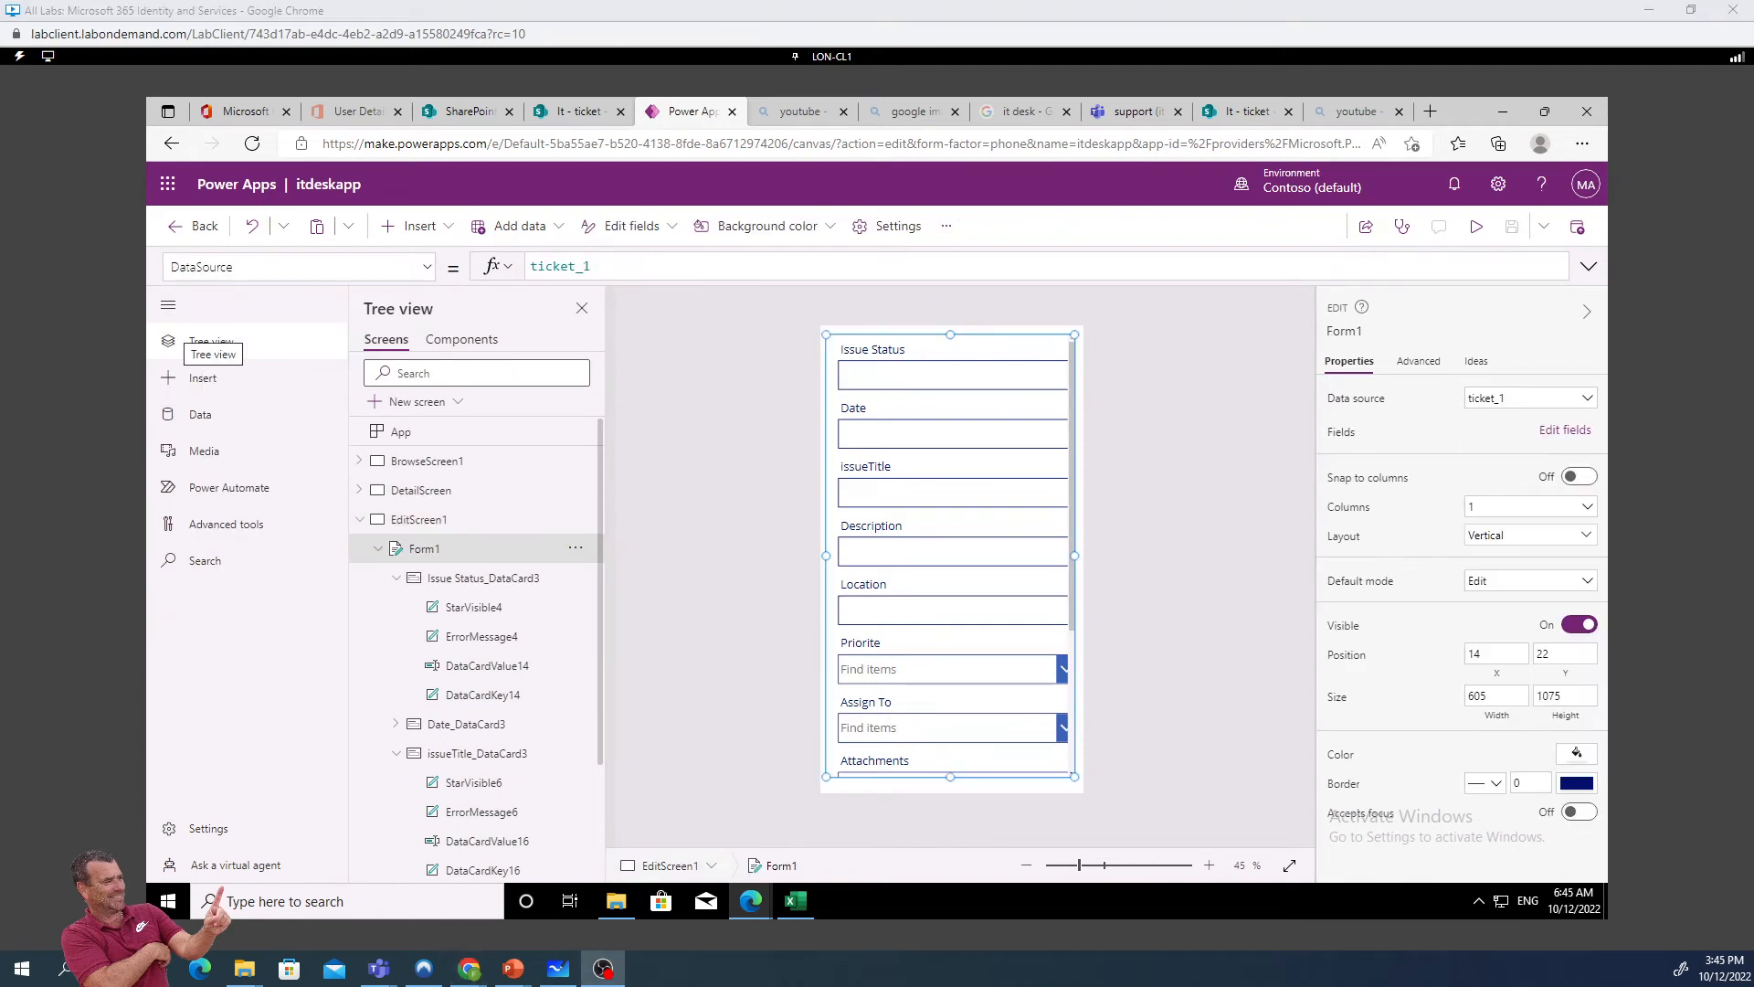
pyautogui.hotkey('alt', 'Tab')
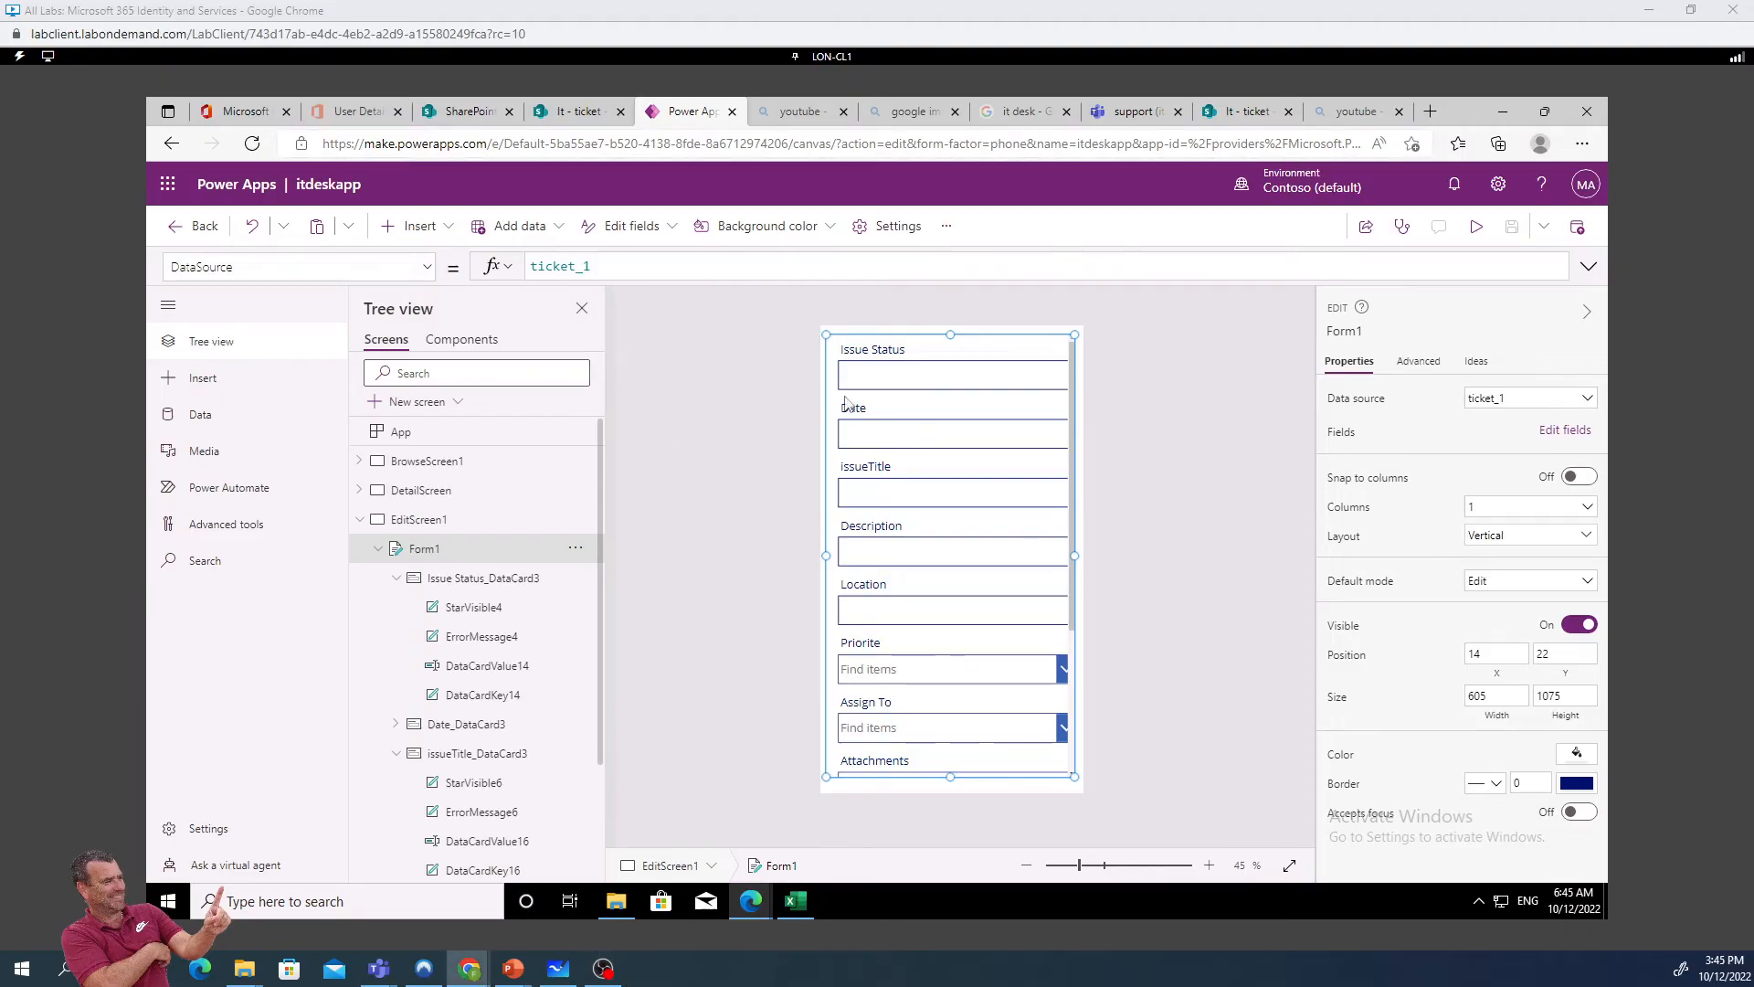
pyautogui.click(424, 270)
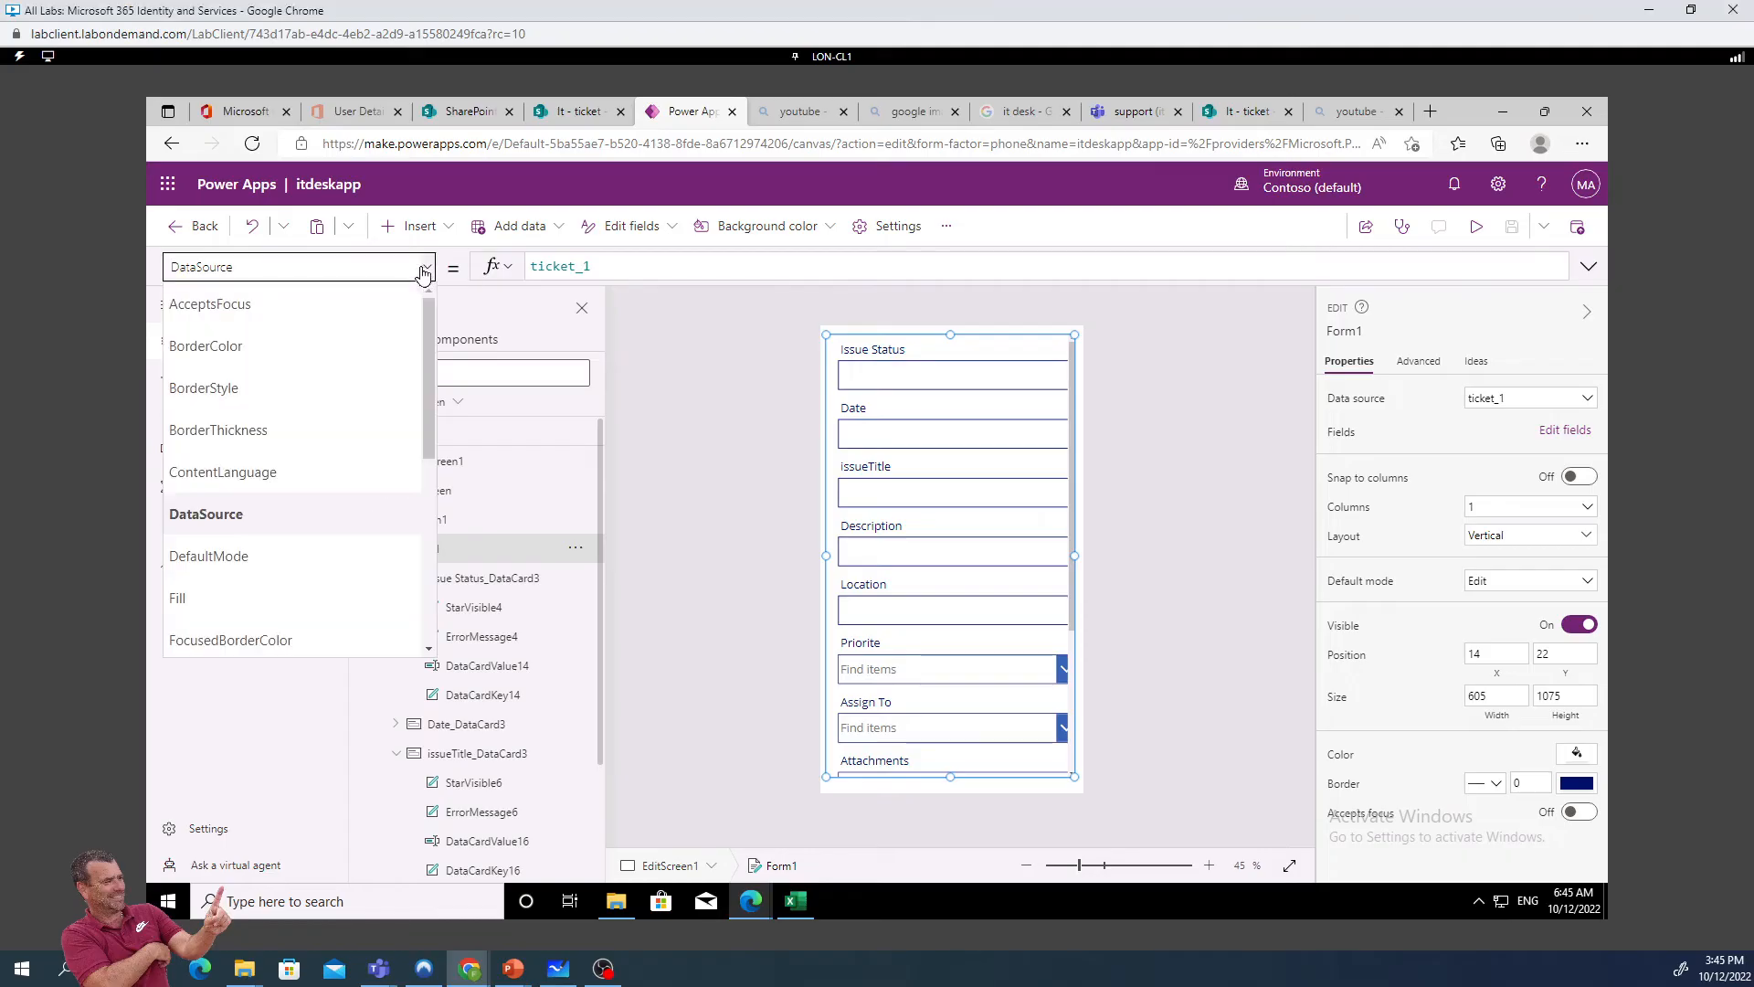
pyautogui.scroll(-3, 274, 475)
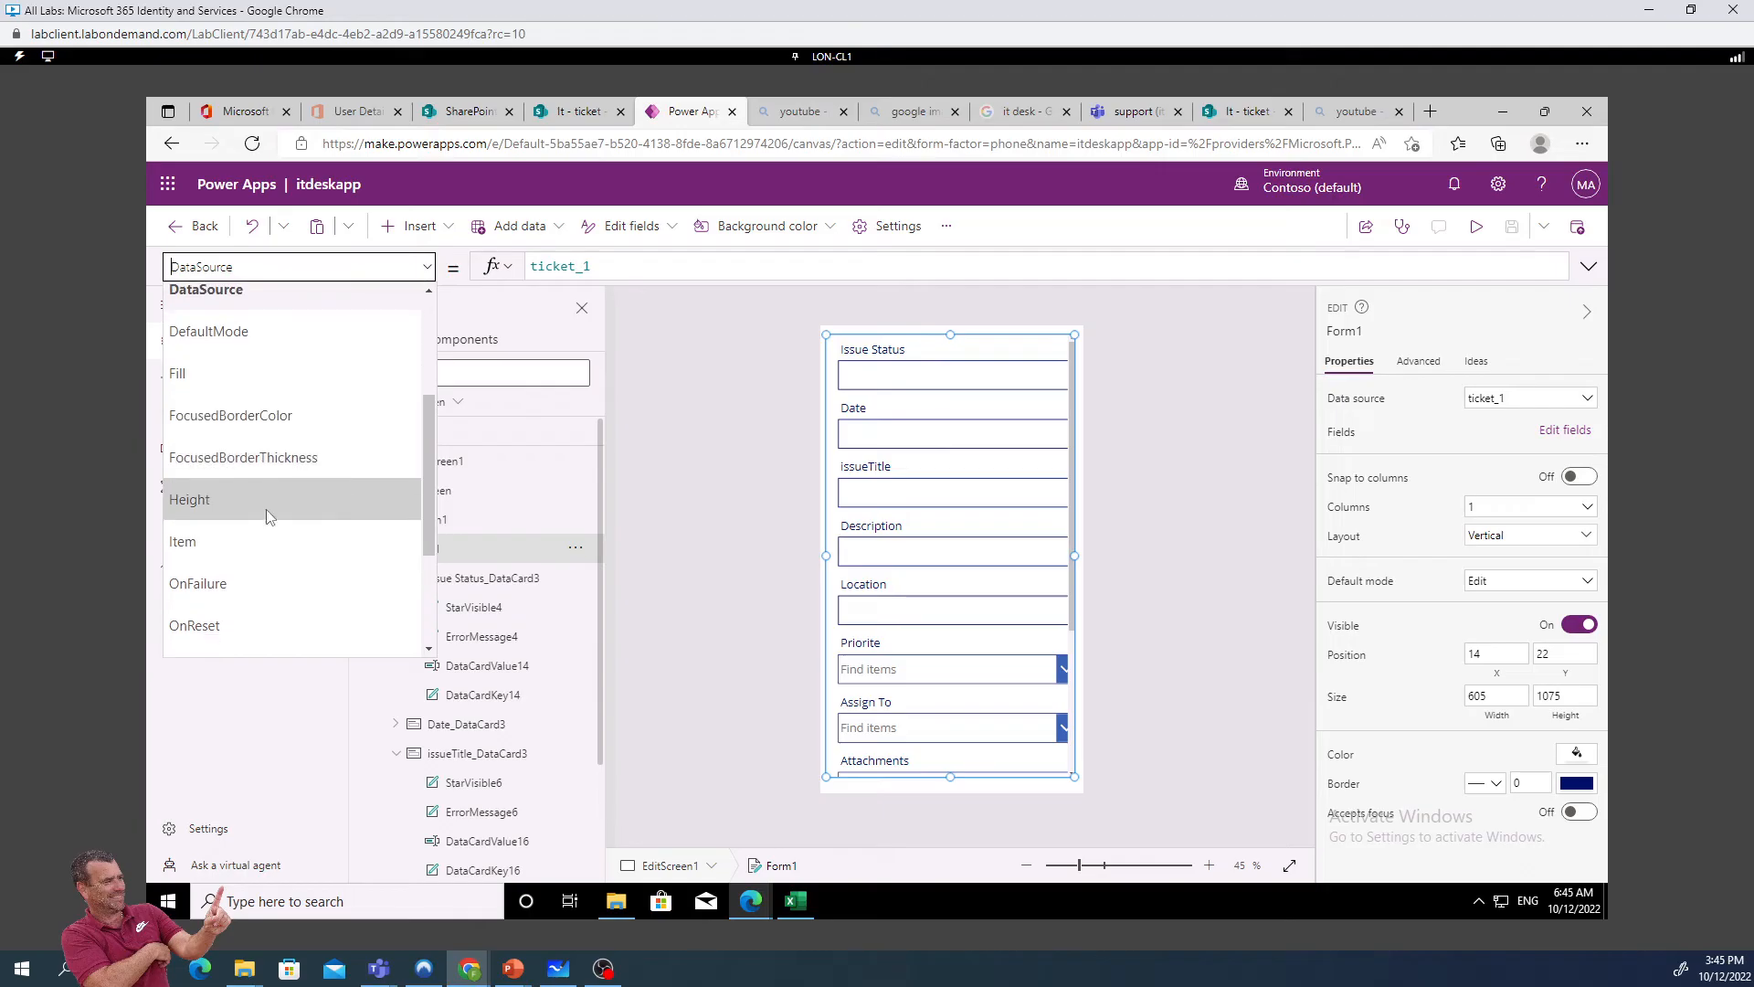
pyautogui.click(272, 540)
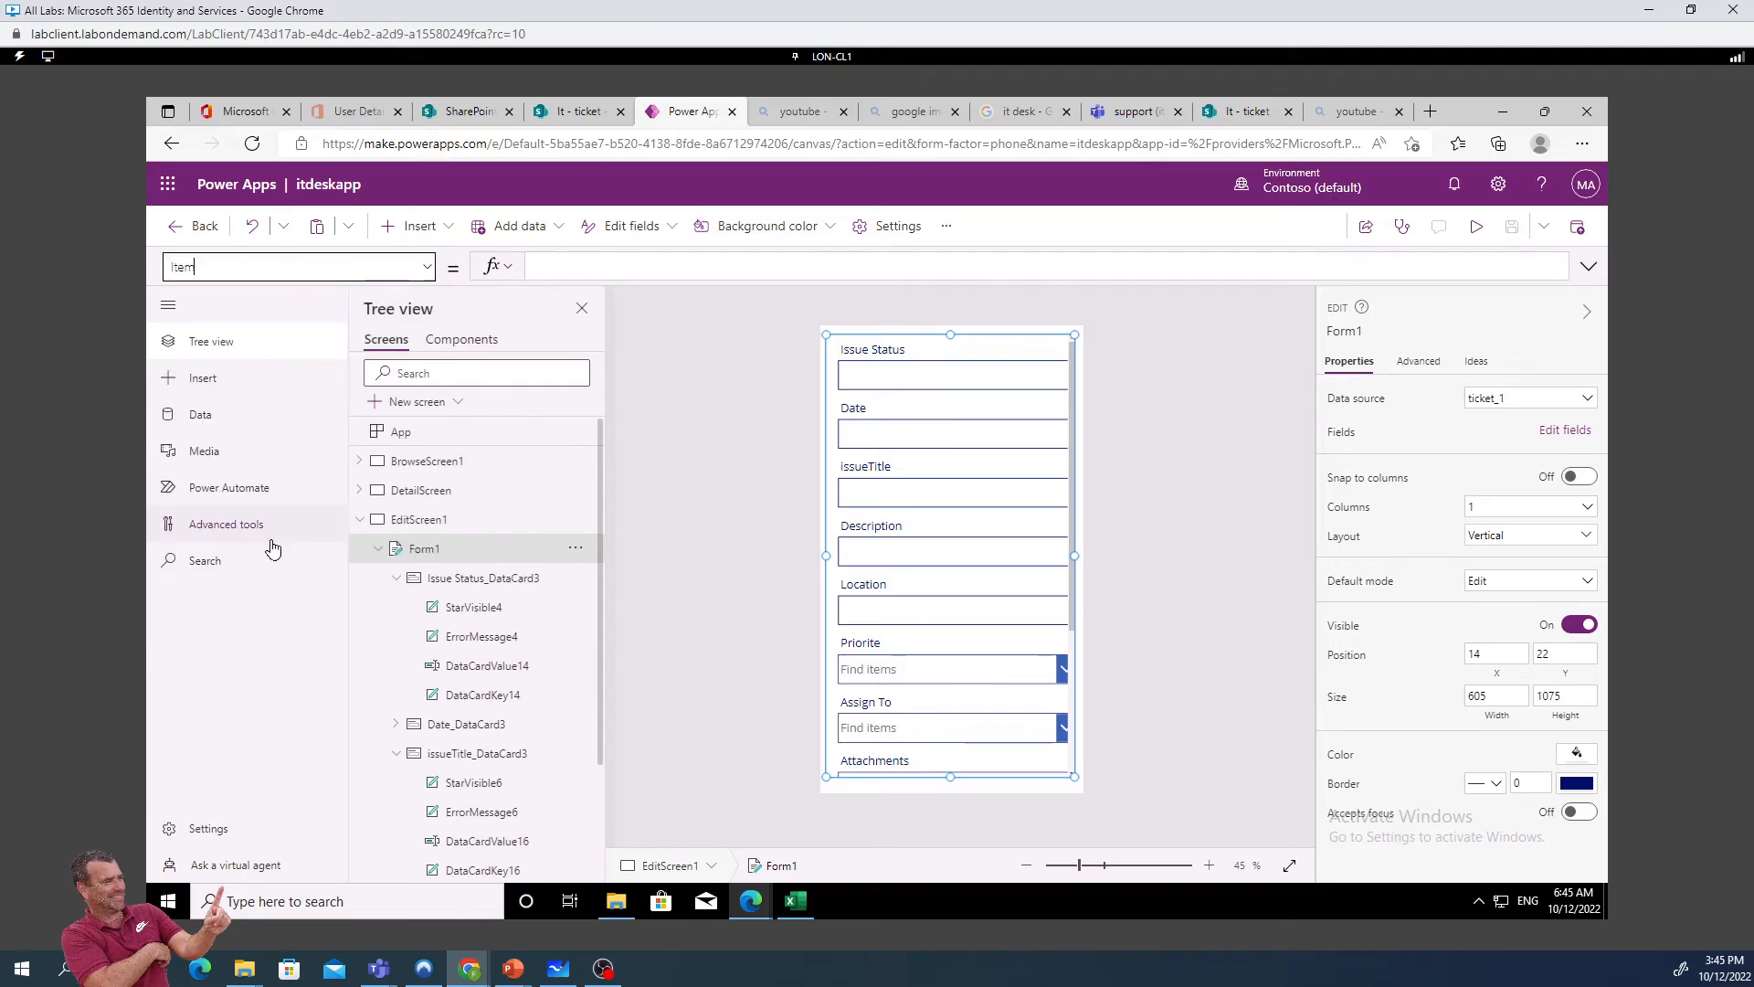
pyautogui.click(580, 263)
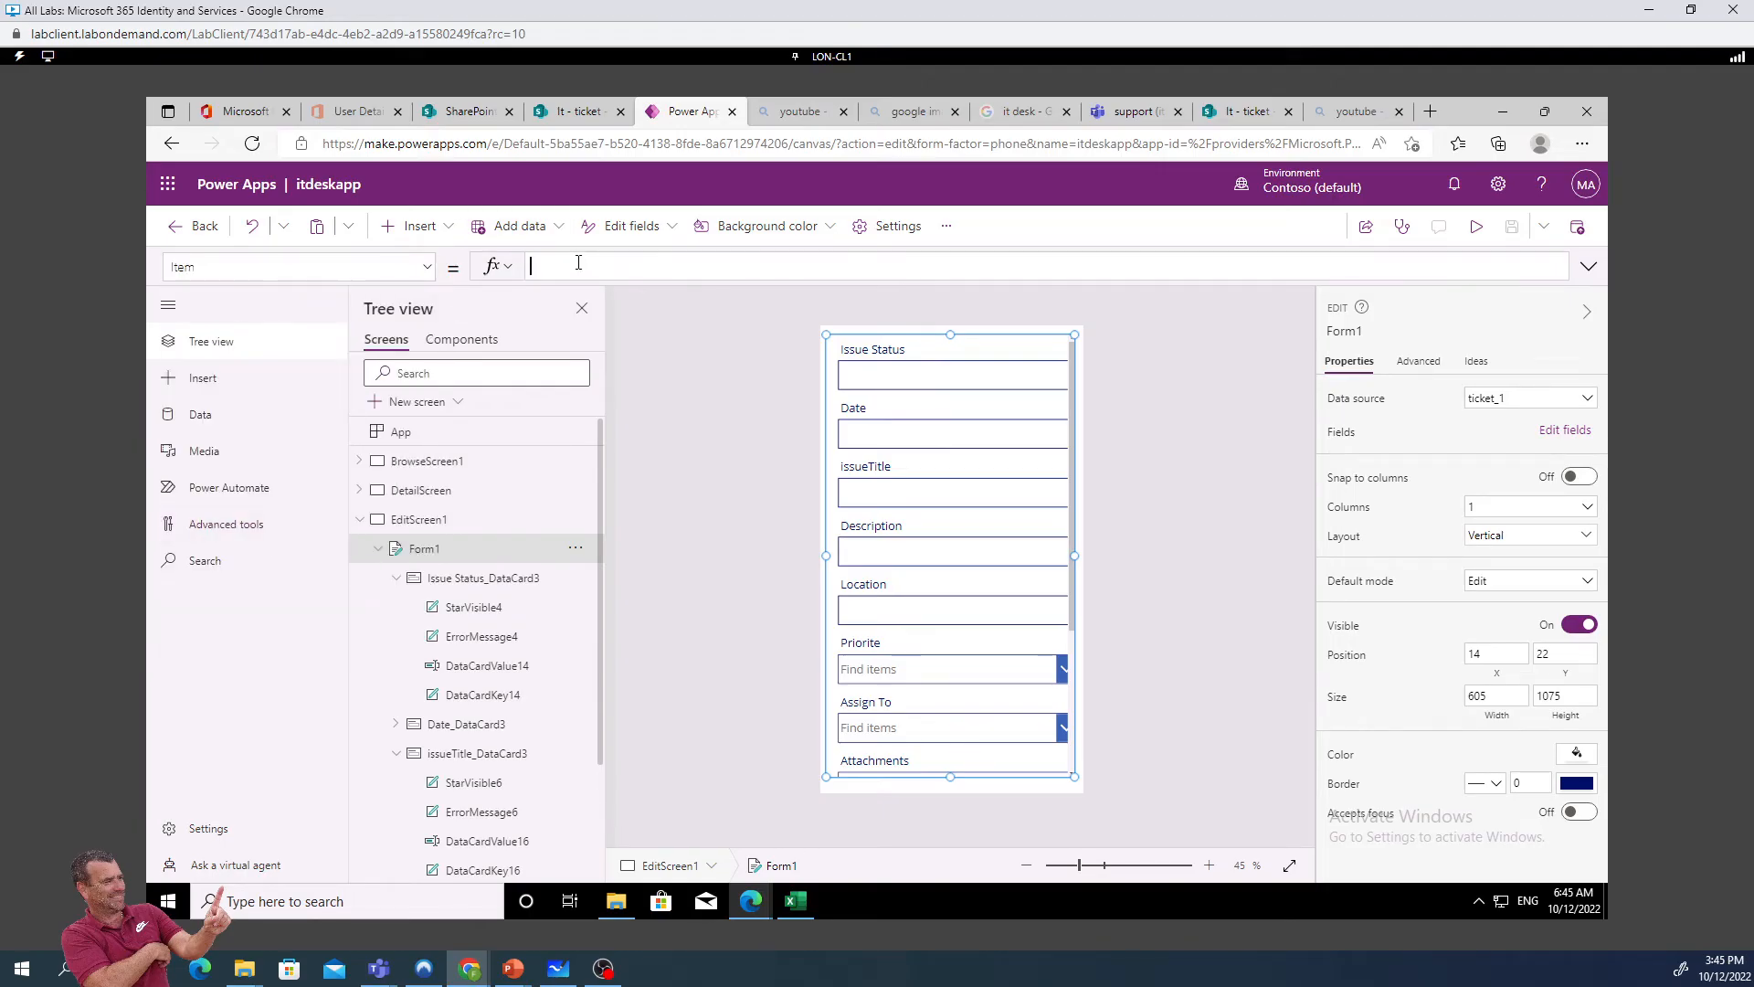
pyautogui.write('gall')
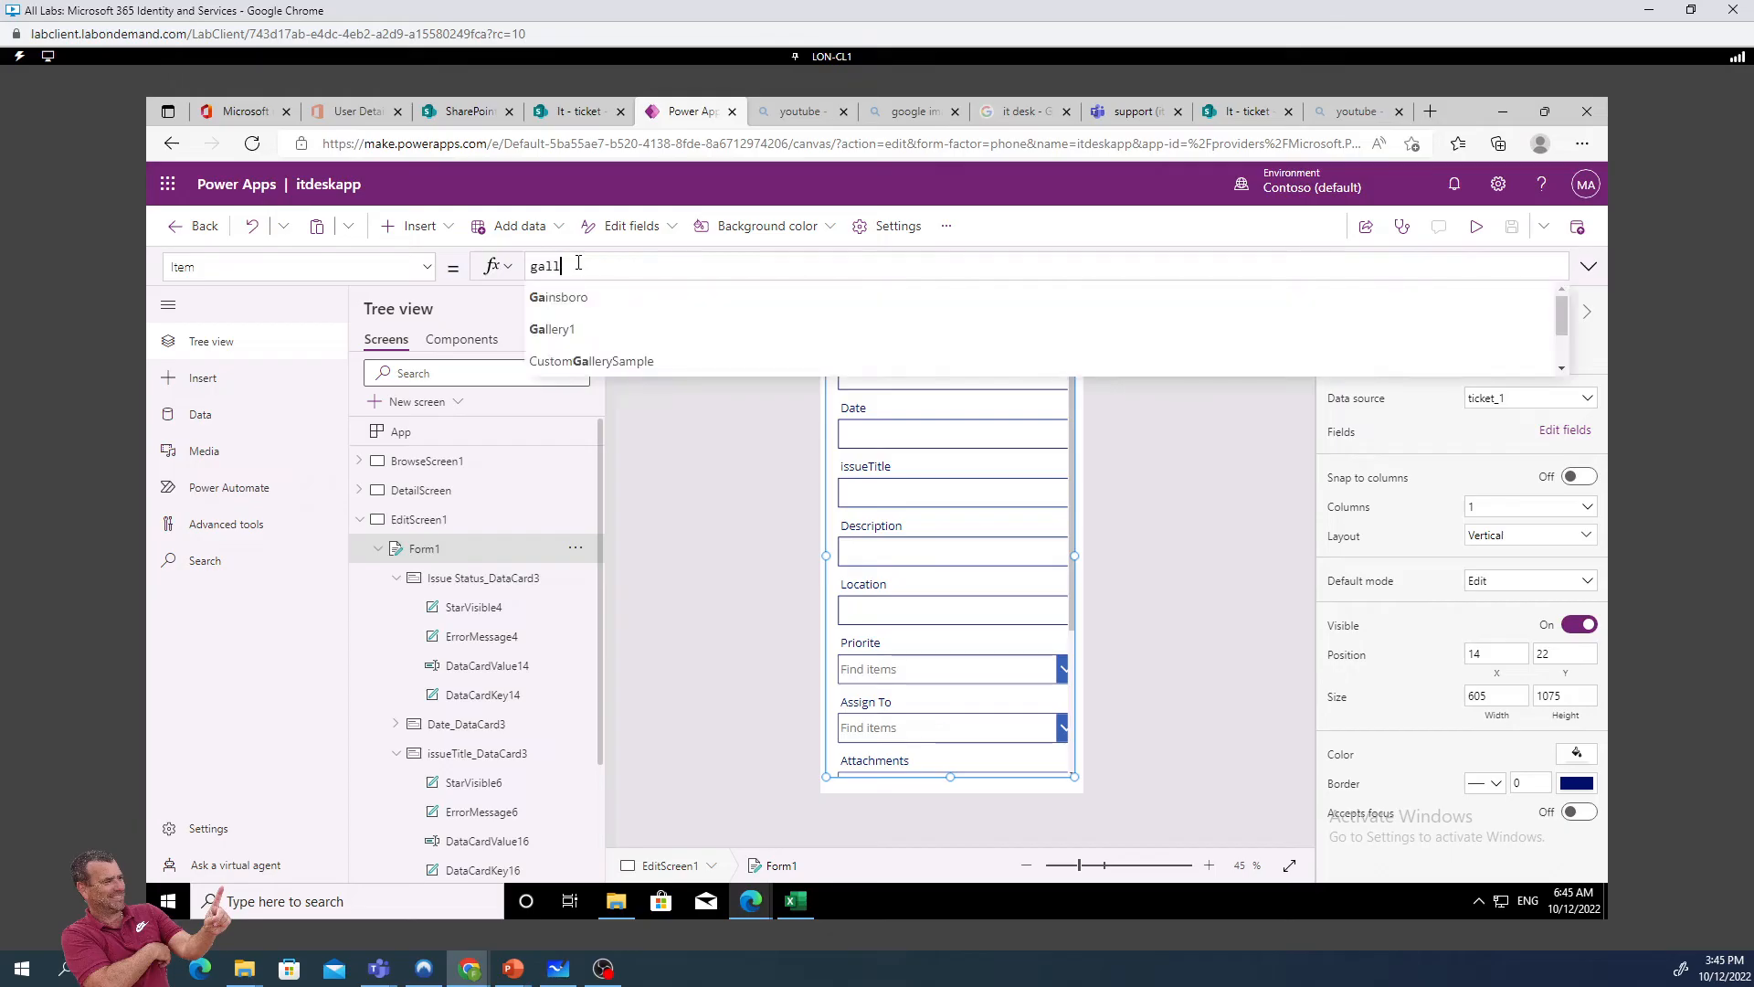
pyautogui.click(567, 298)
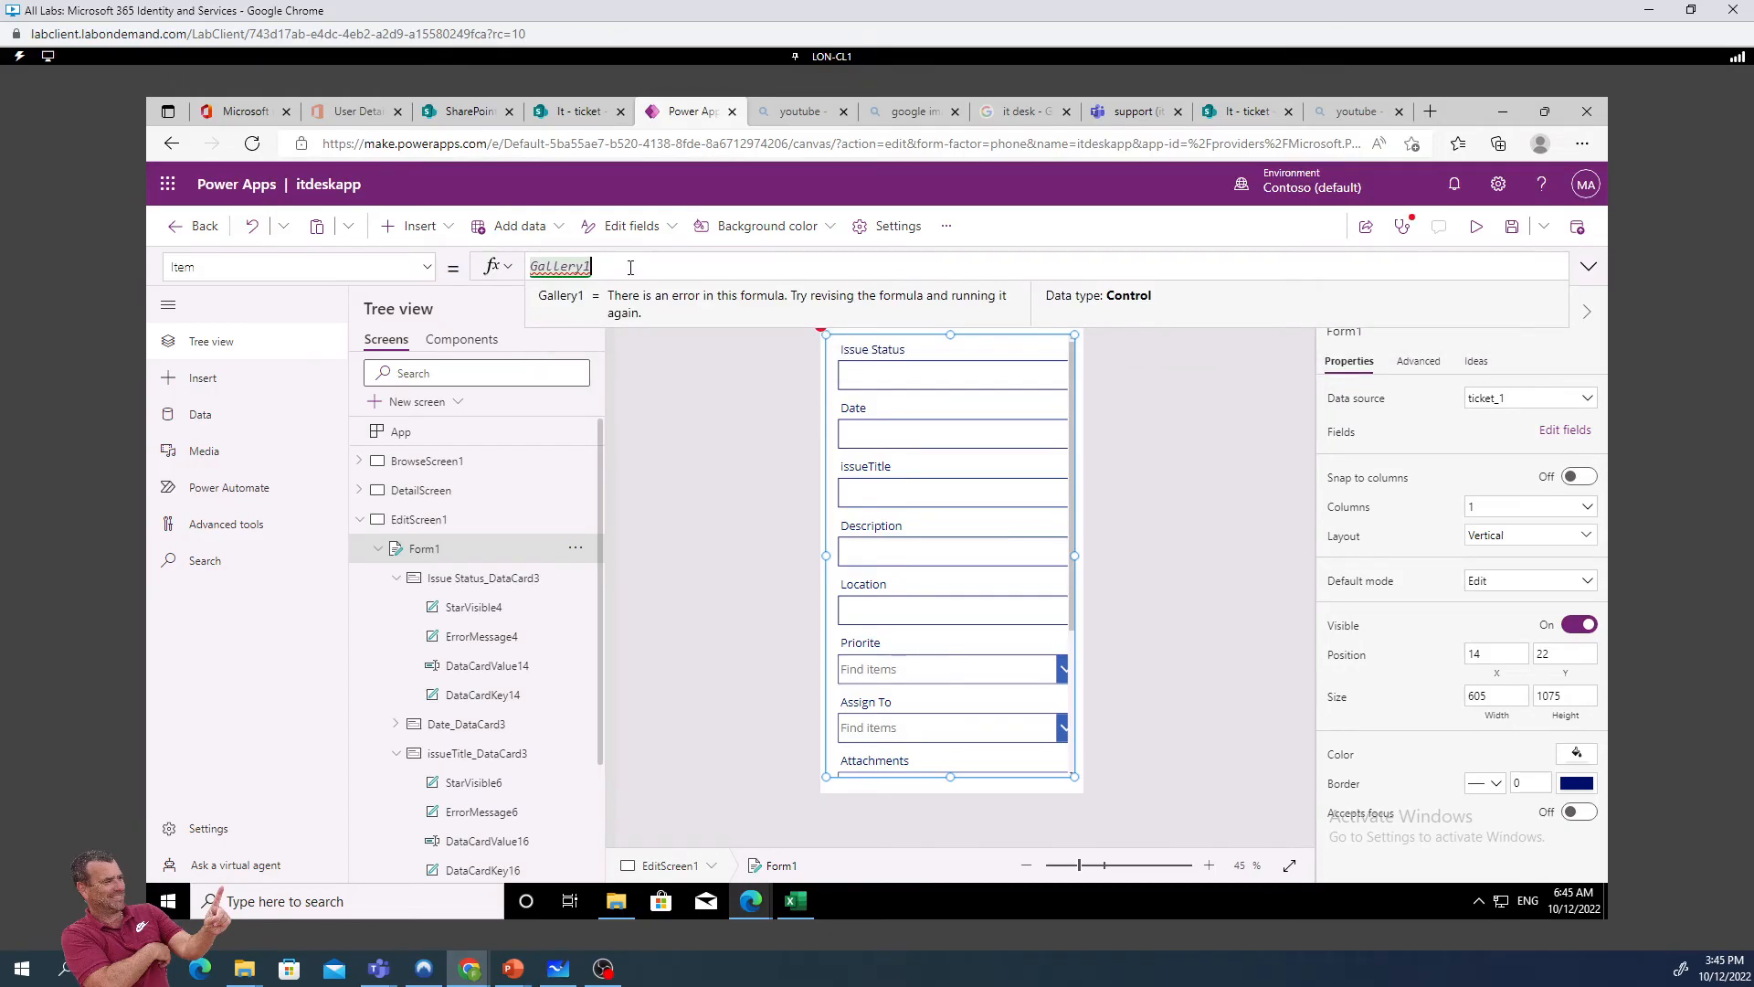
pyautogui.write('.se')
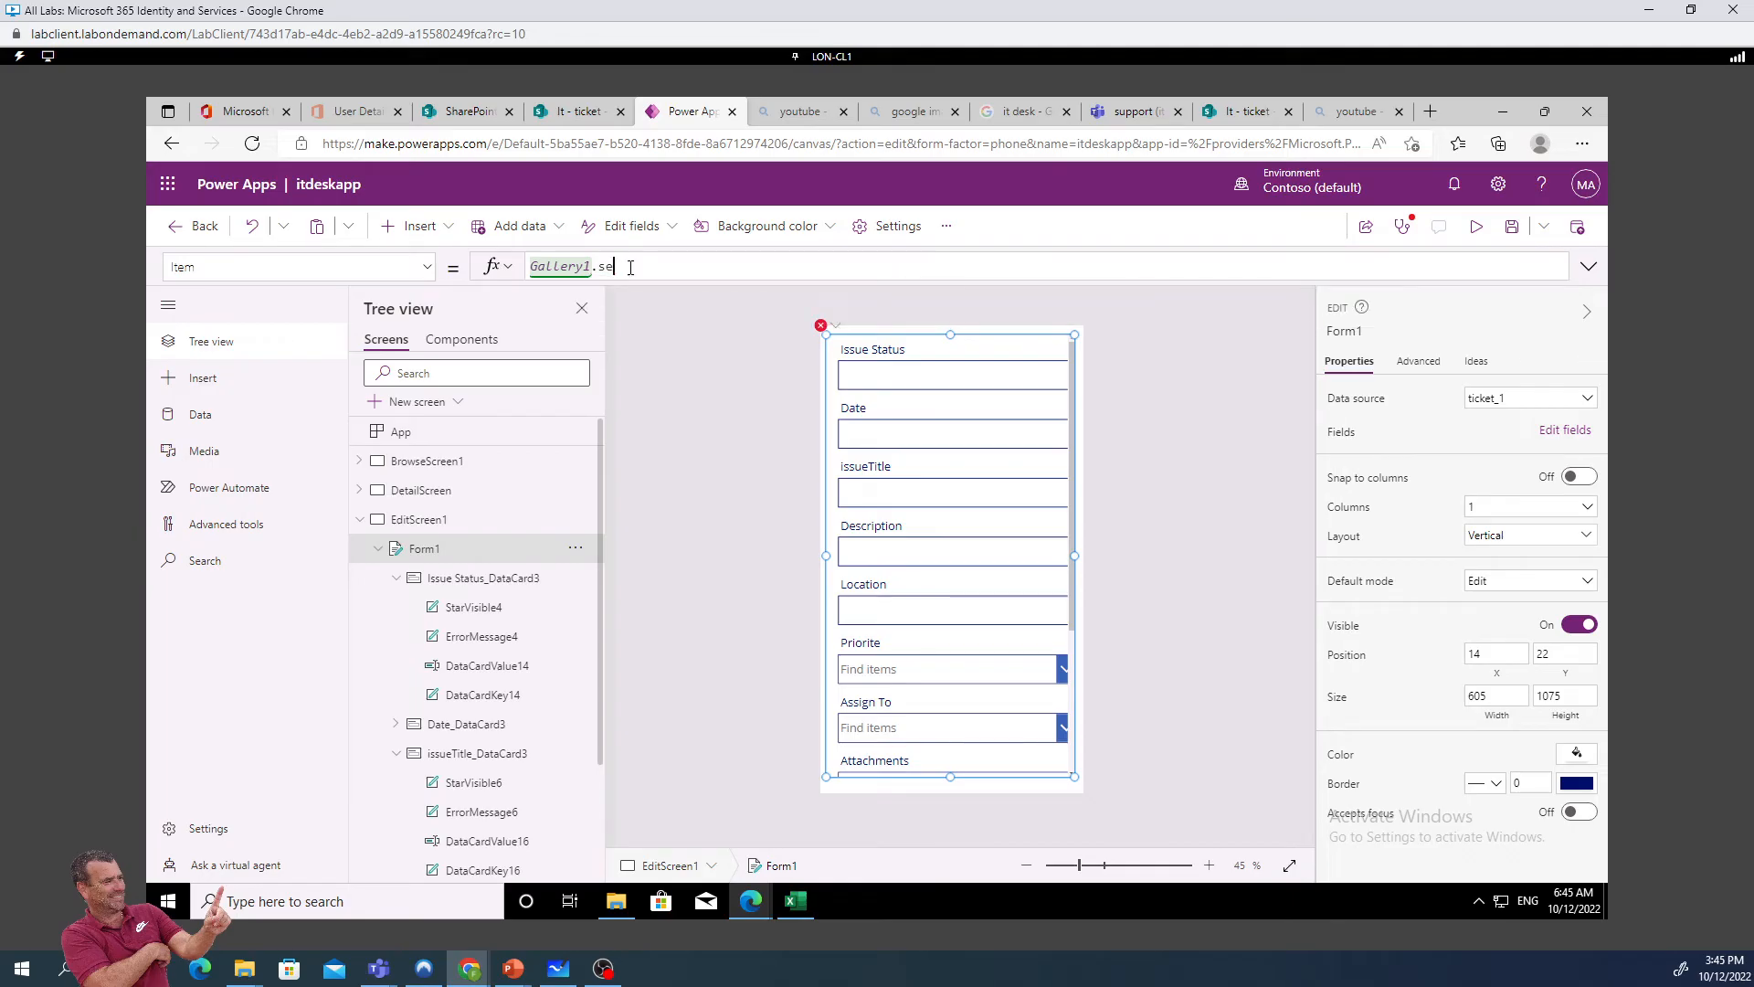
pyautogui.click(617, 300)
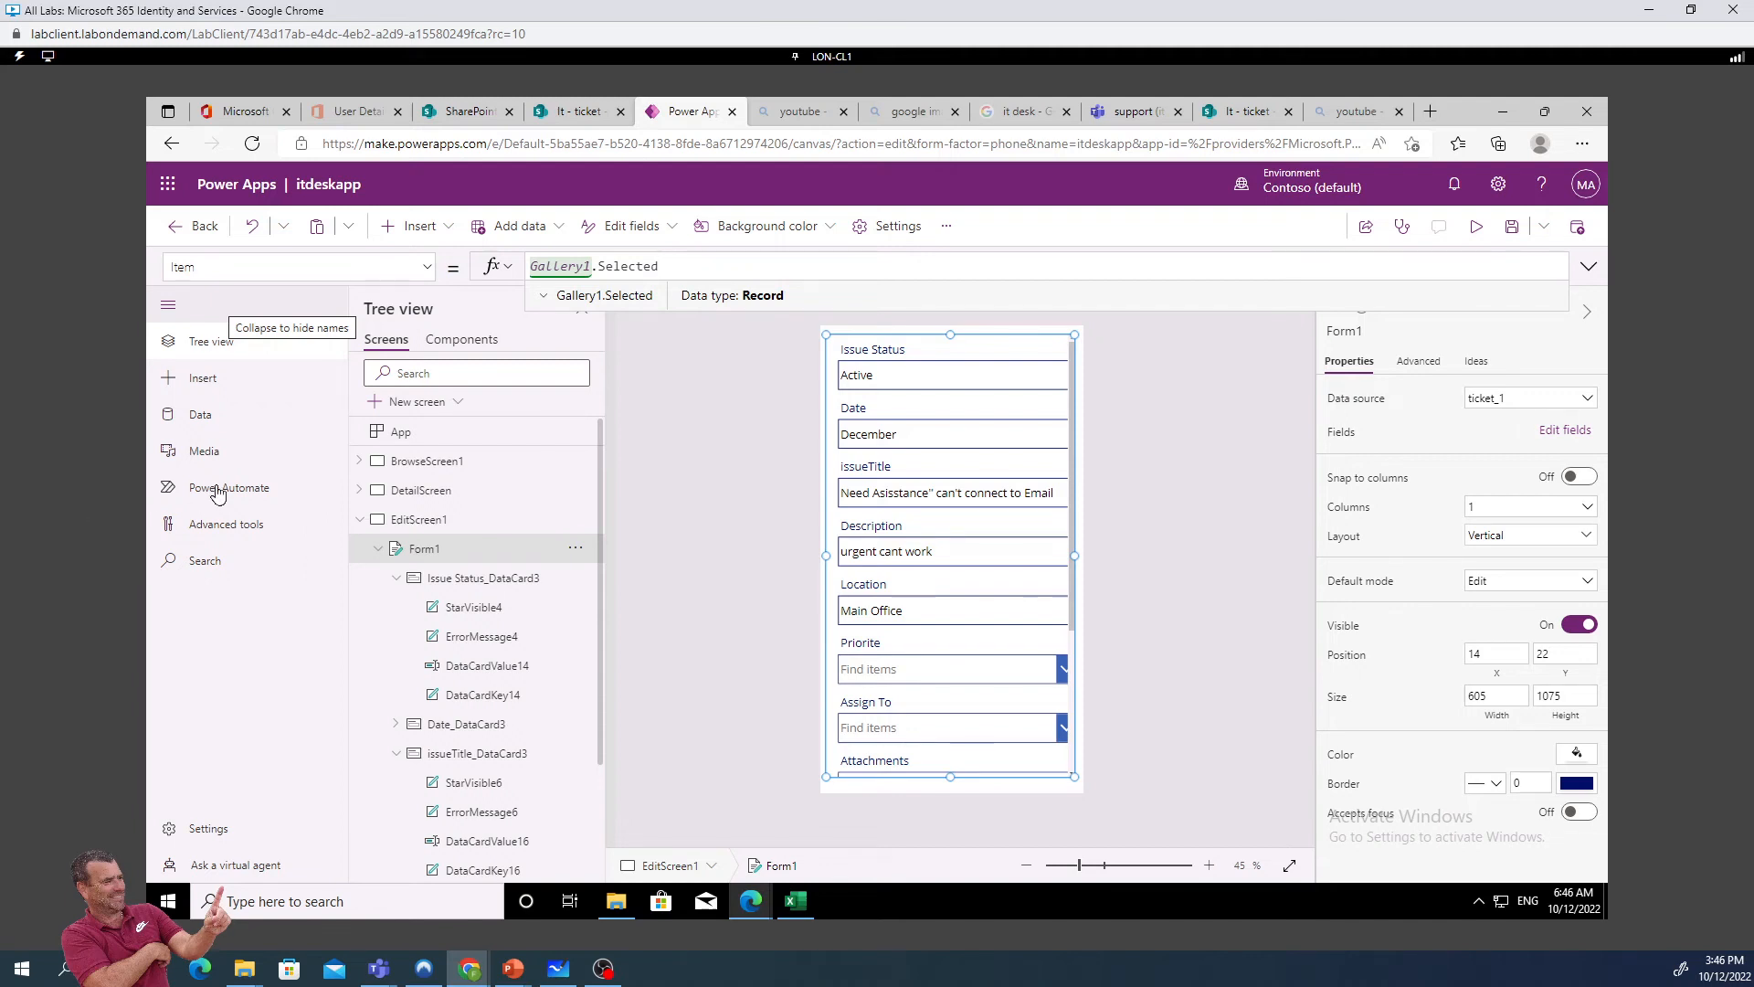
# Insert an Add icon on BrowseScreen1
pyautogui.click(413, 461)
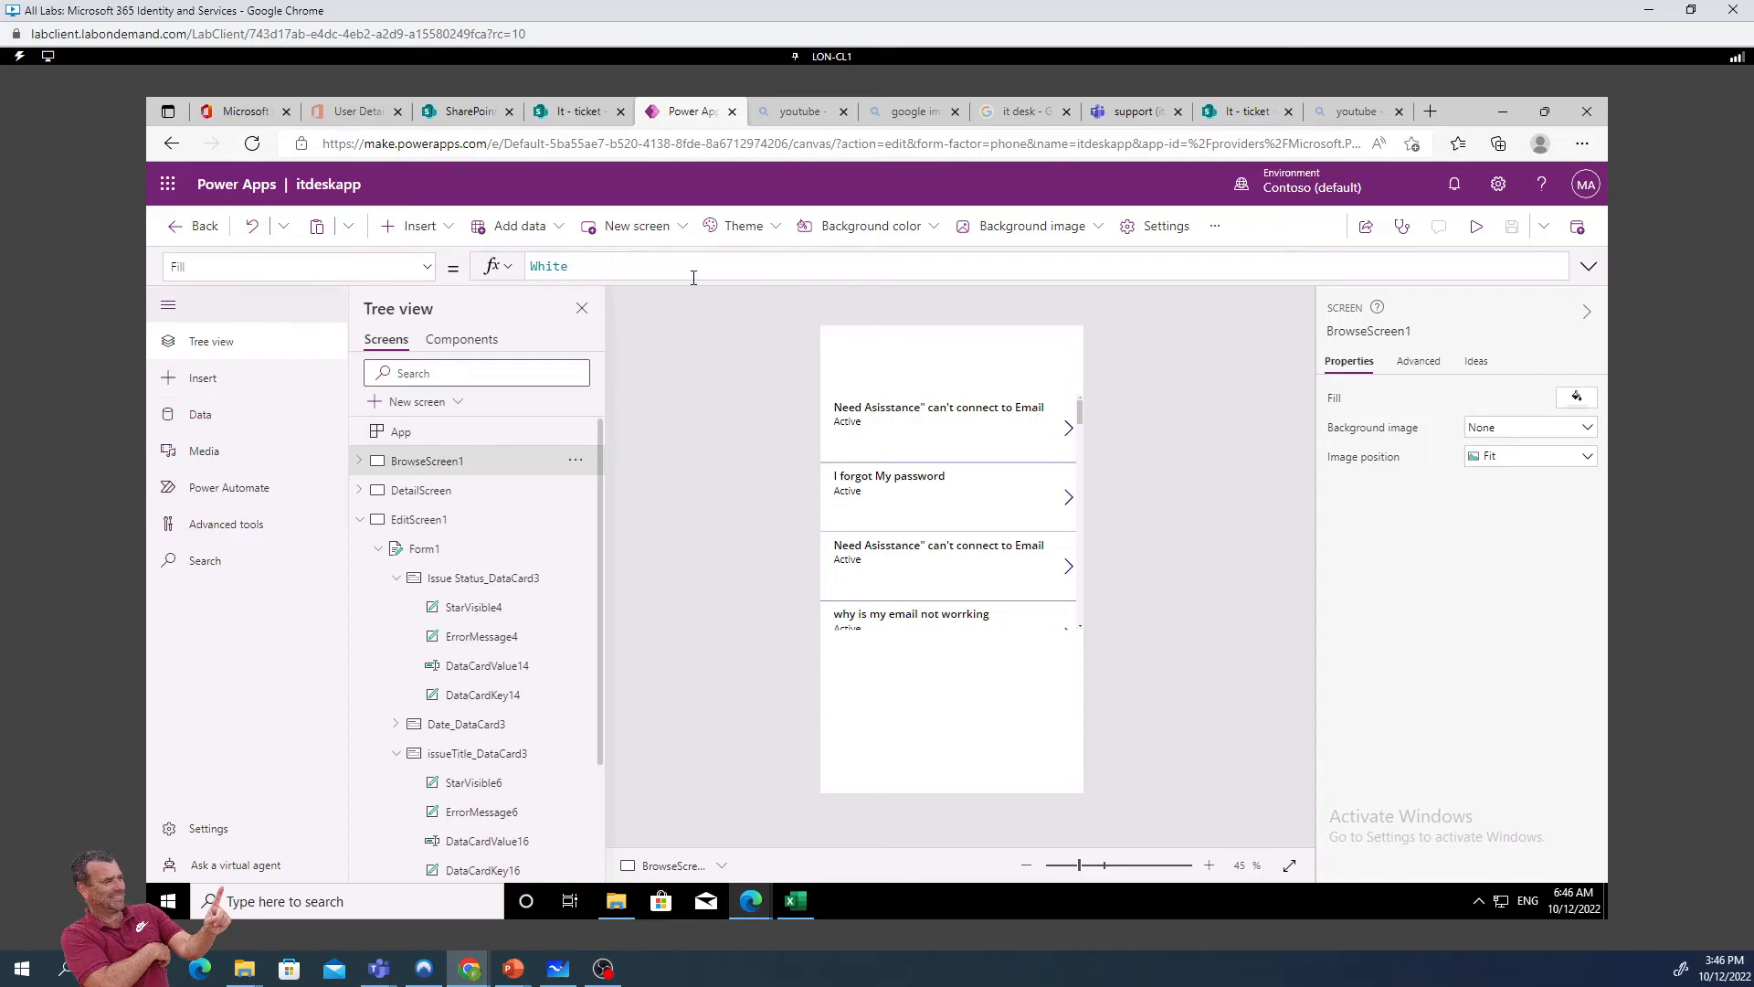
pyautogui.click(446, 235)
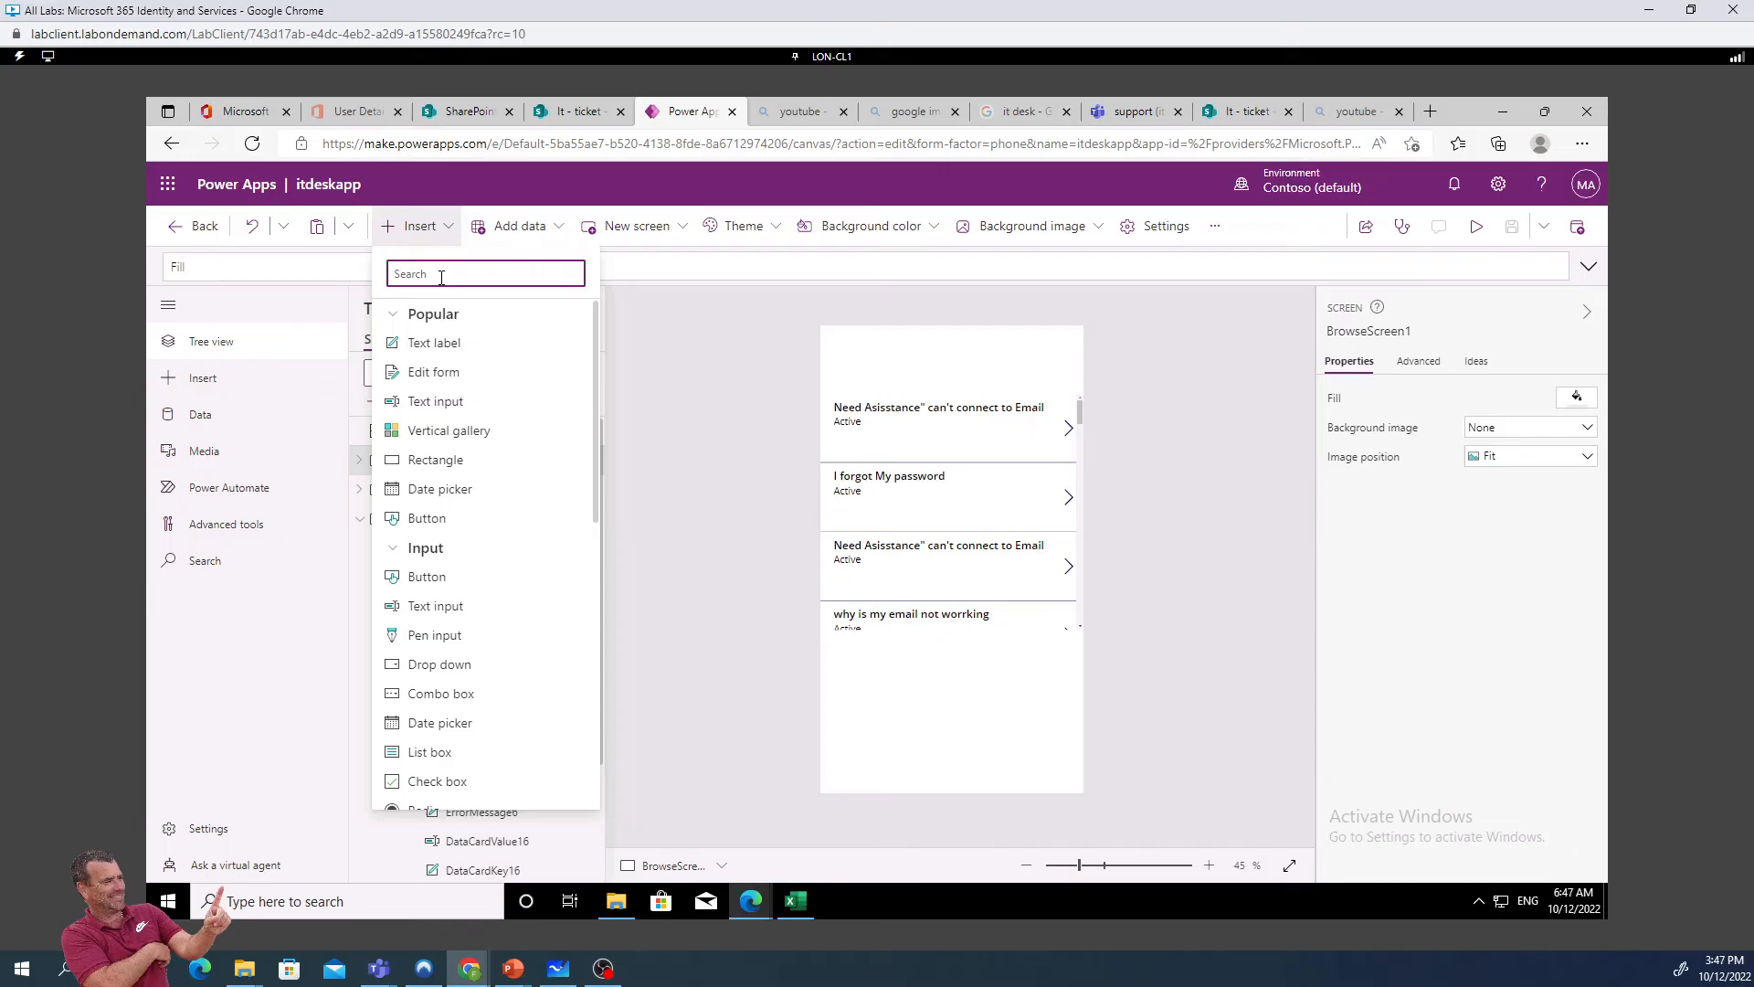
pyautogui.write('add')
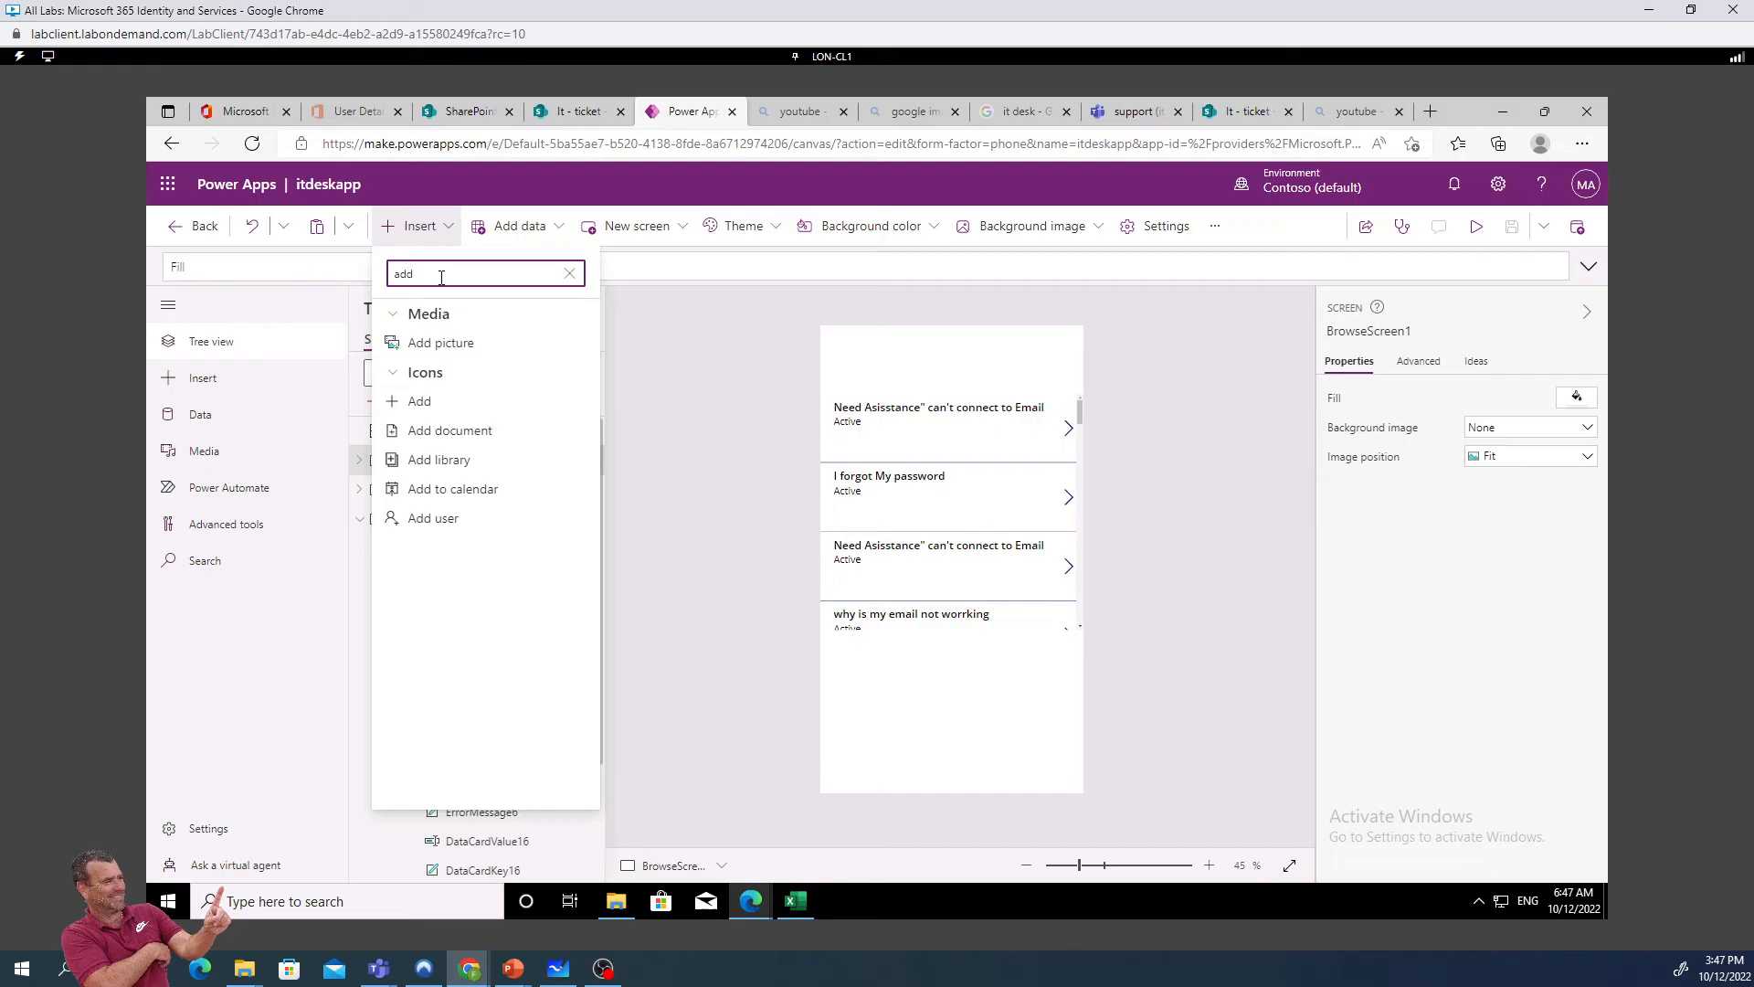
pyautogui.click(427, 403)
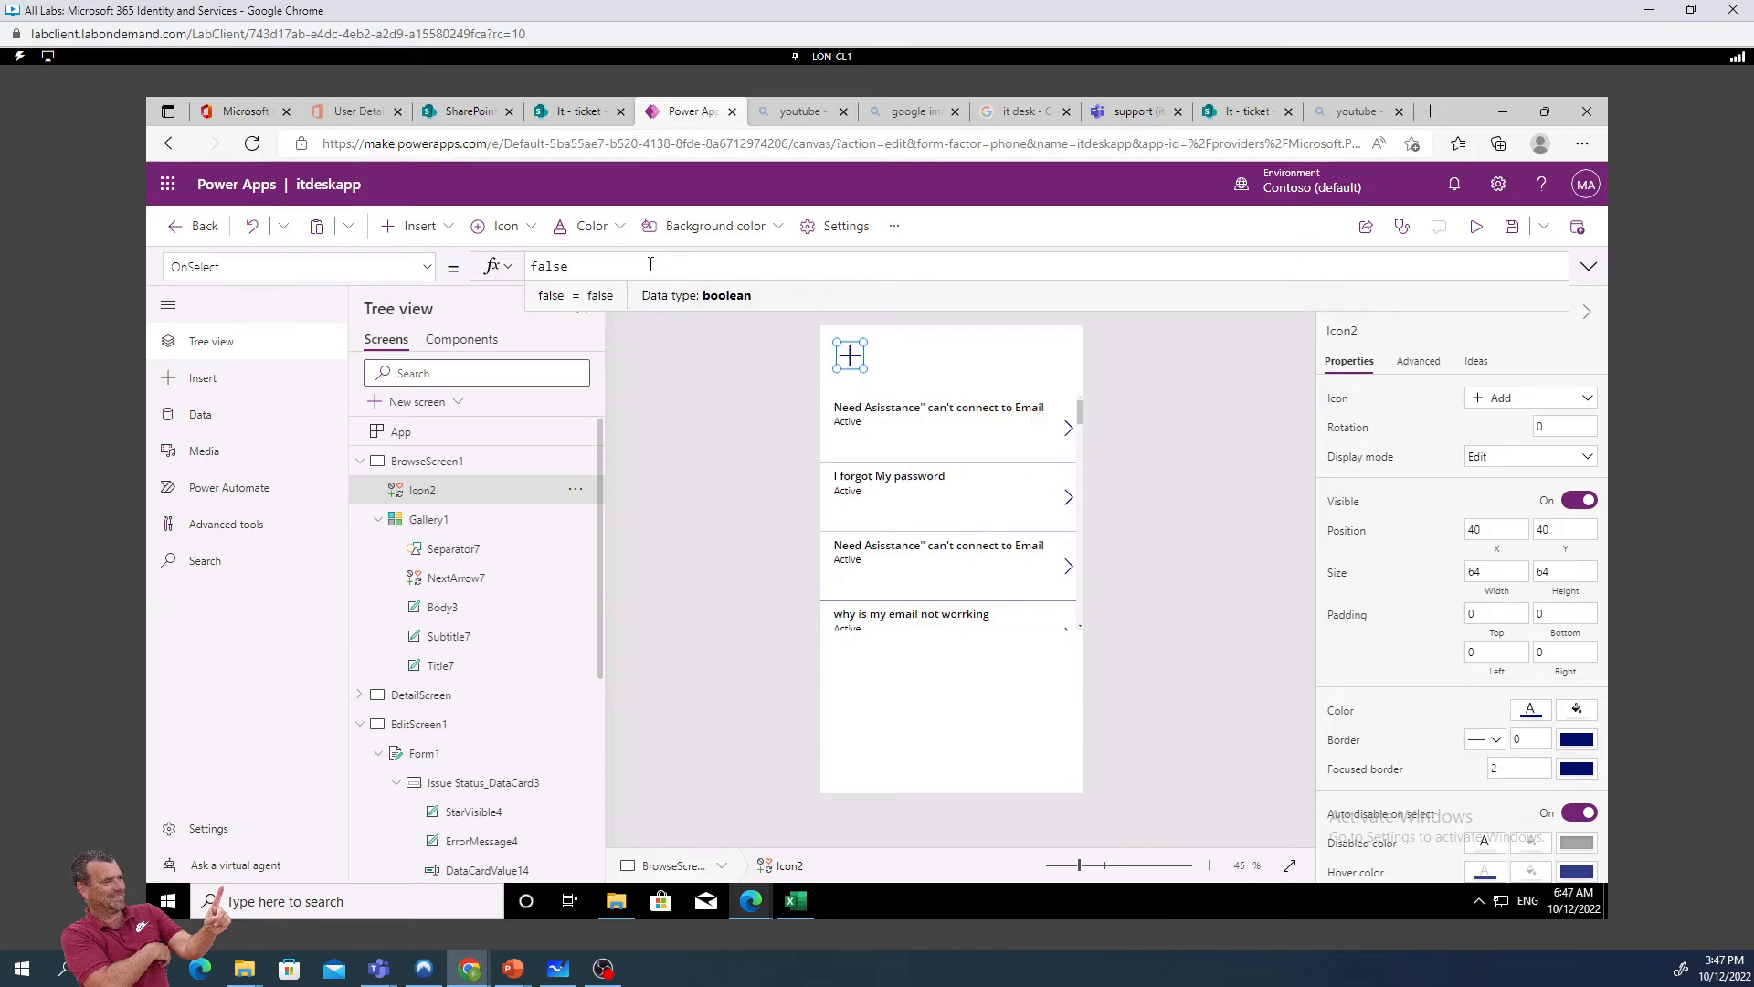
# Replace the Add icon's OnSelect formula with NewForm(Form1)
pyautogui.press('BackSpace')
pyautogui.press('BackSpace')
pyautogui.press('BackSpace')
pyautogui.press('BackSpace')
pyautogui.press('BackSpace')
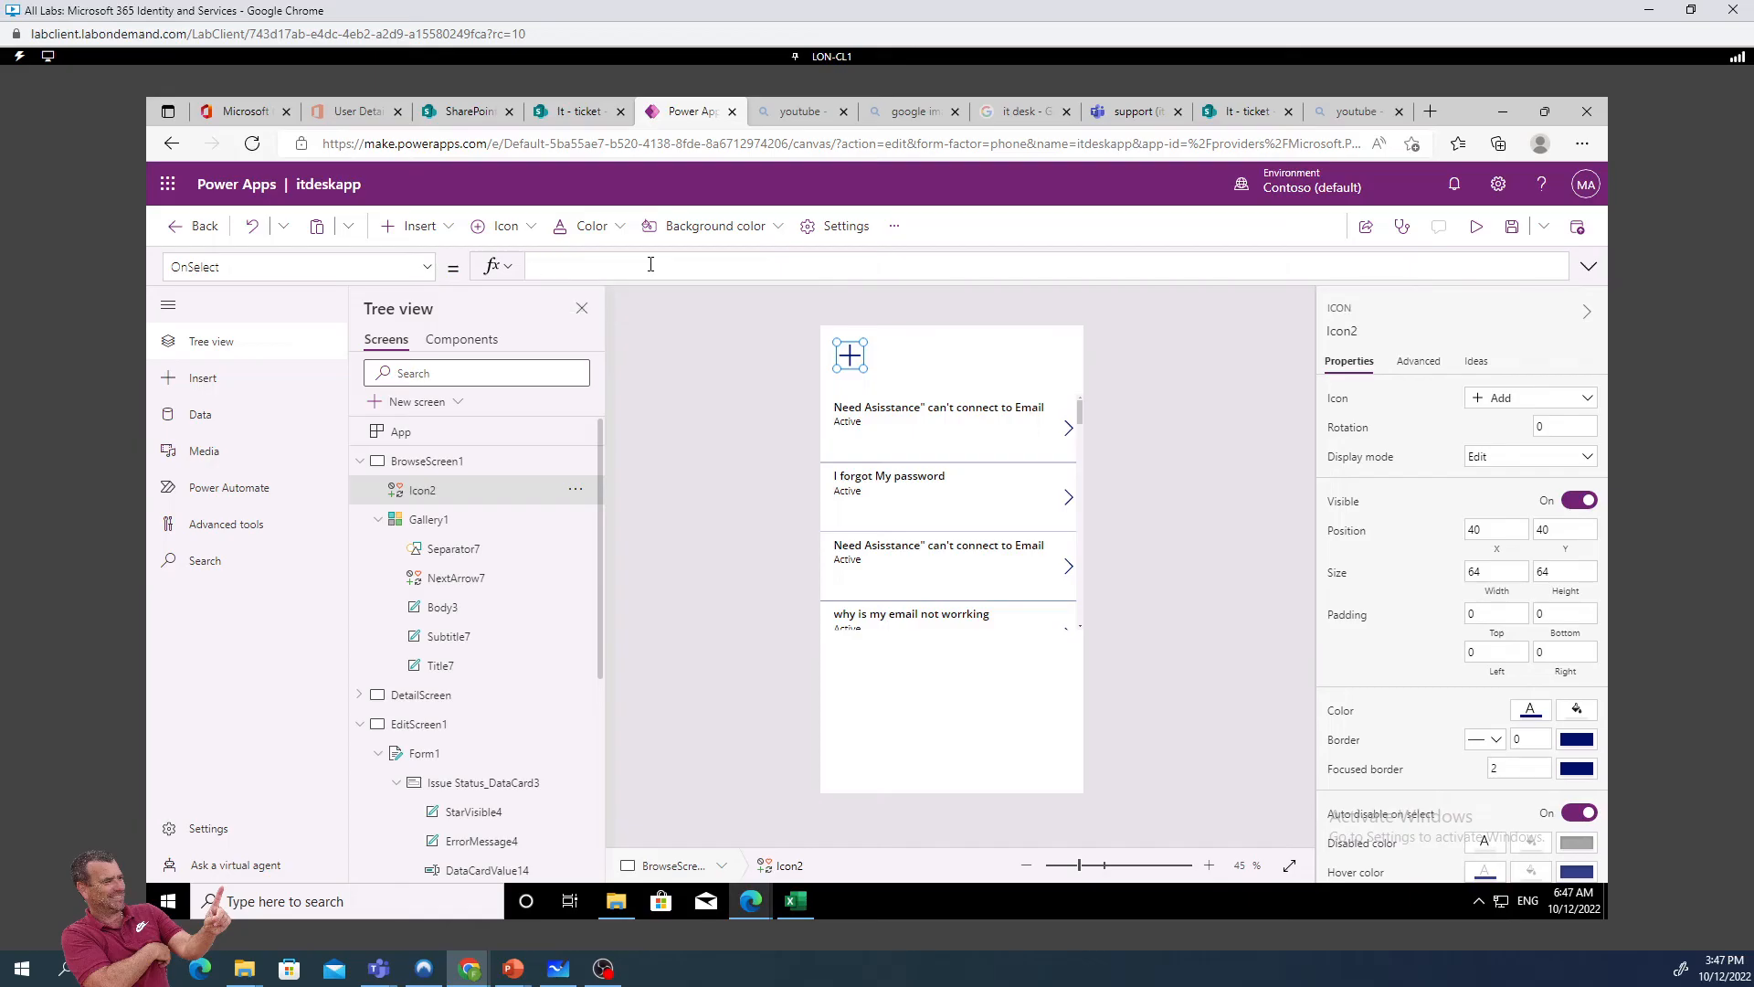
pyautogui.write('new')
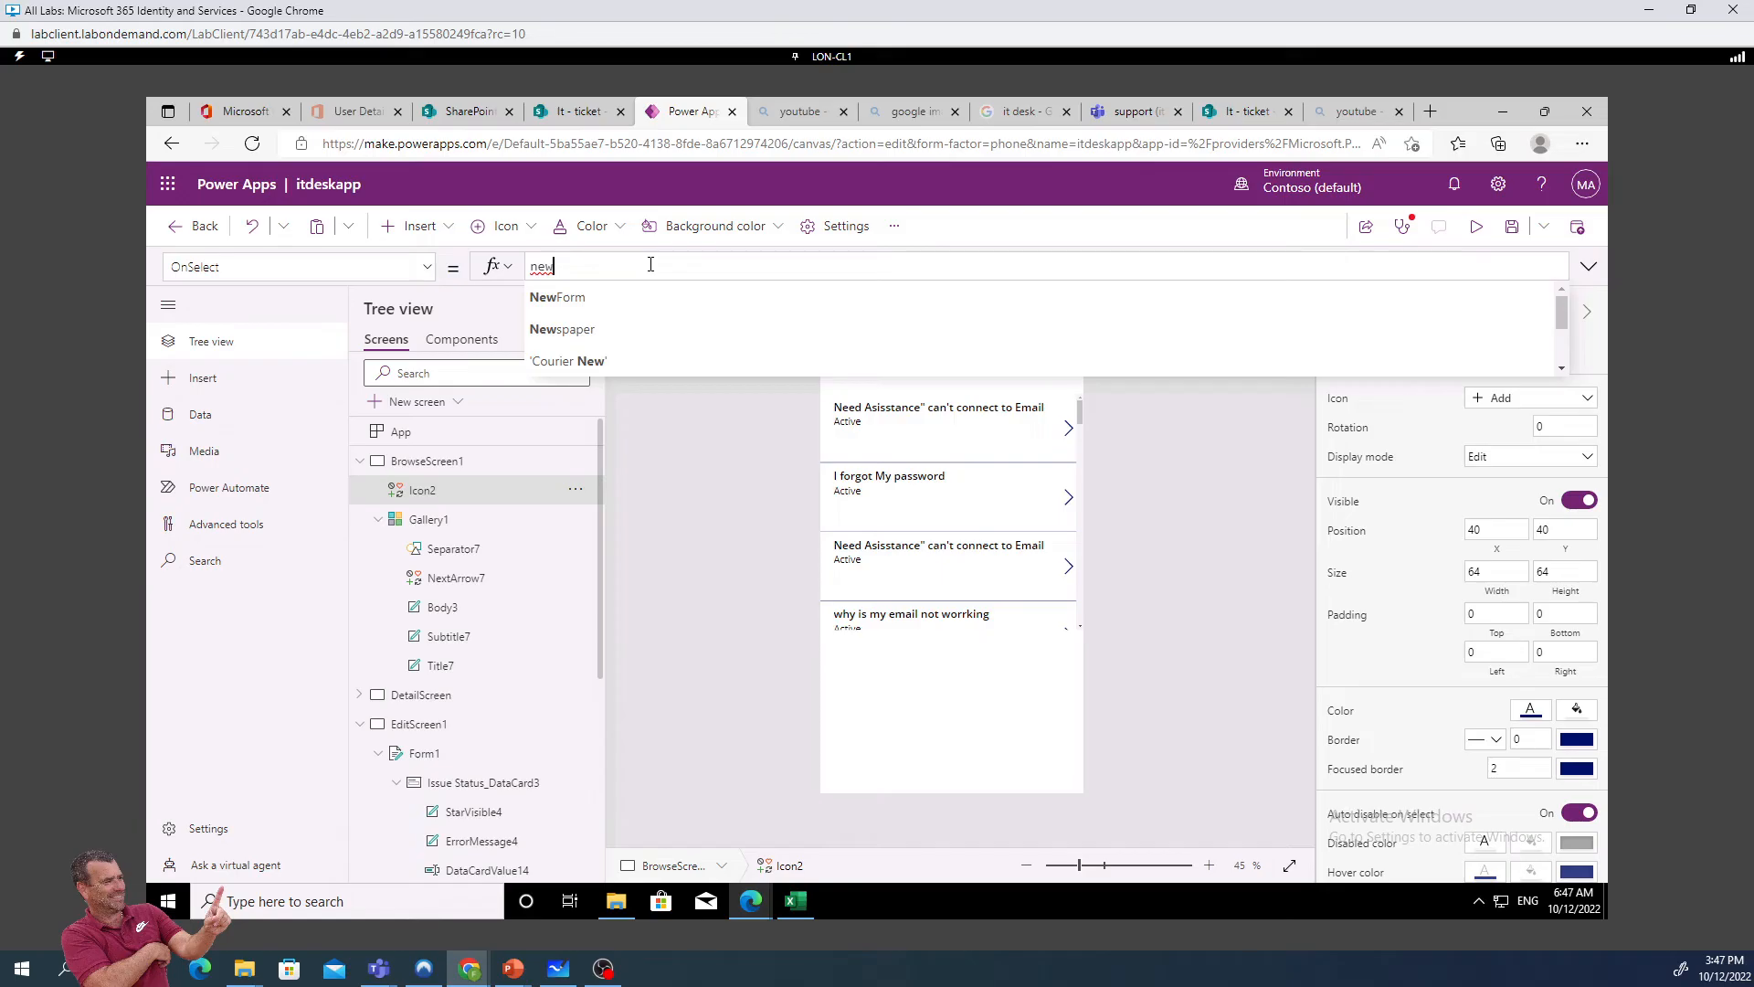
pyautogui.write('form')
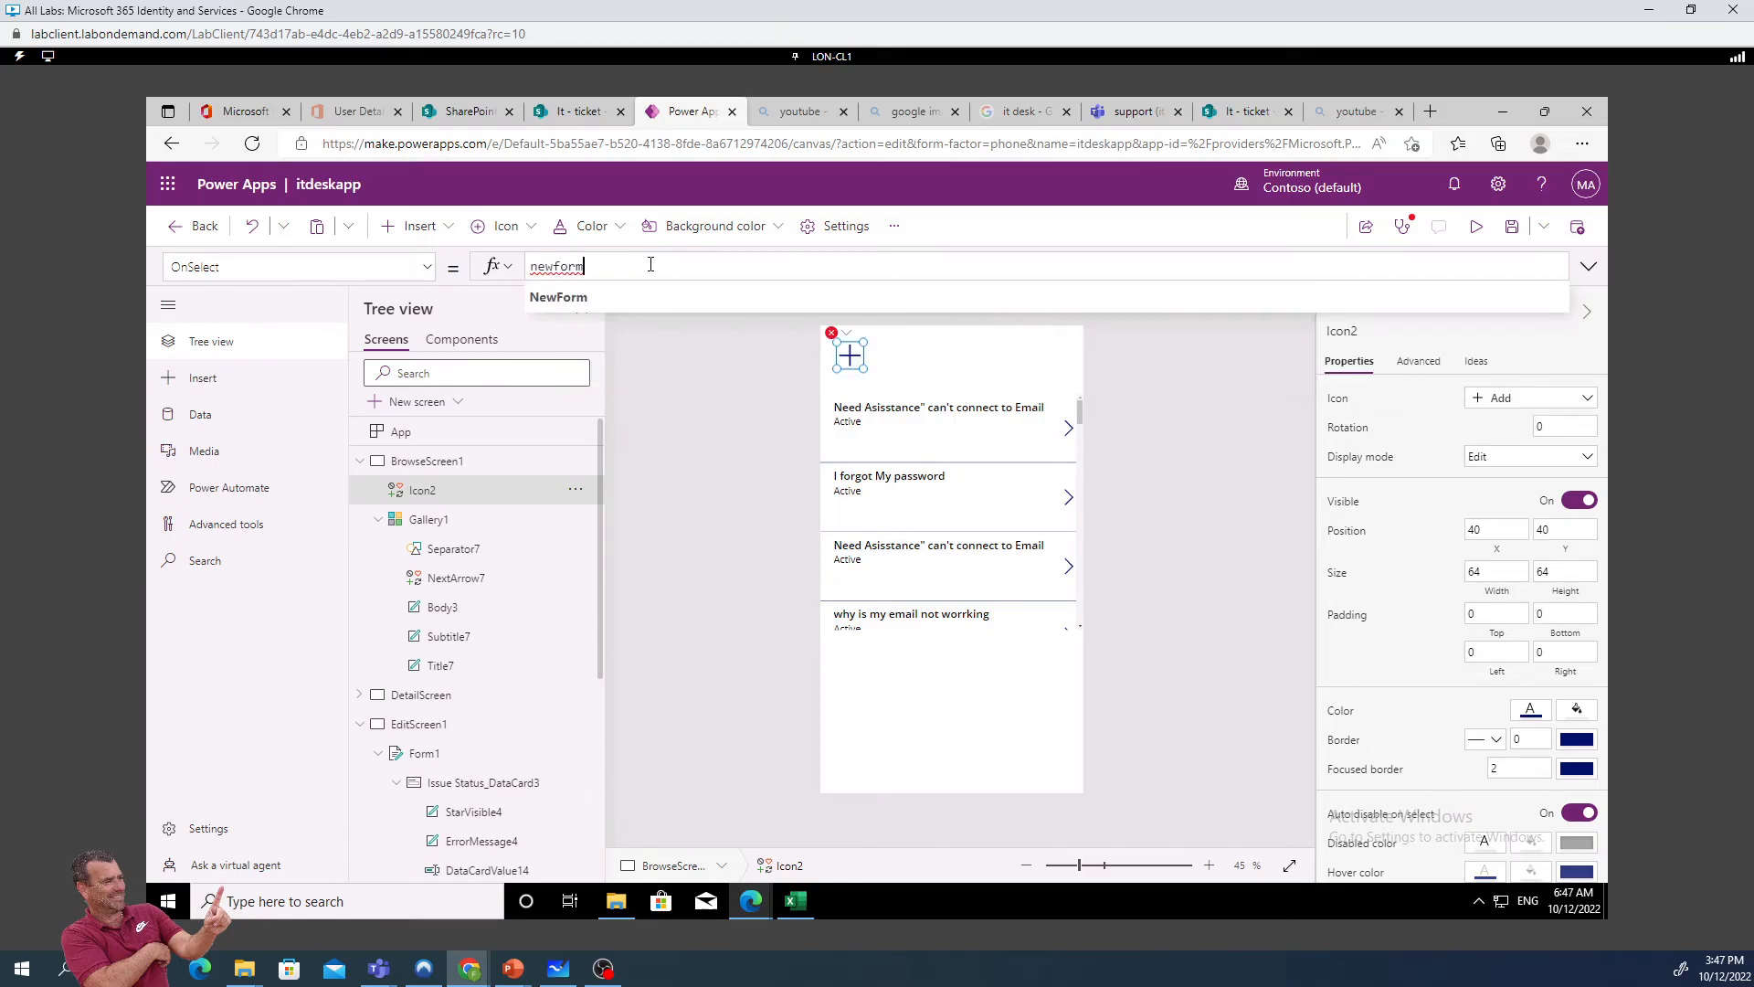
pyautogui.click(596, 297)
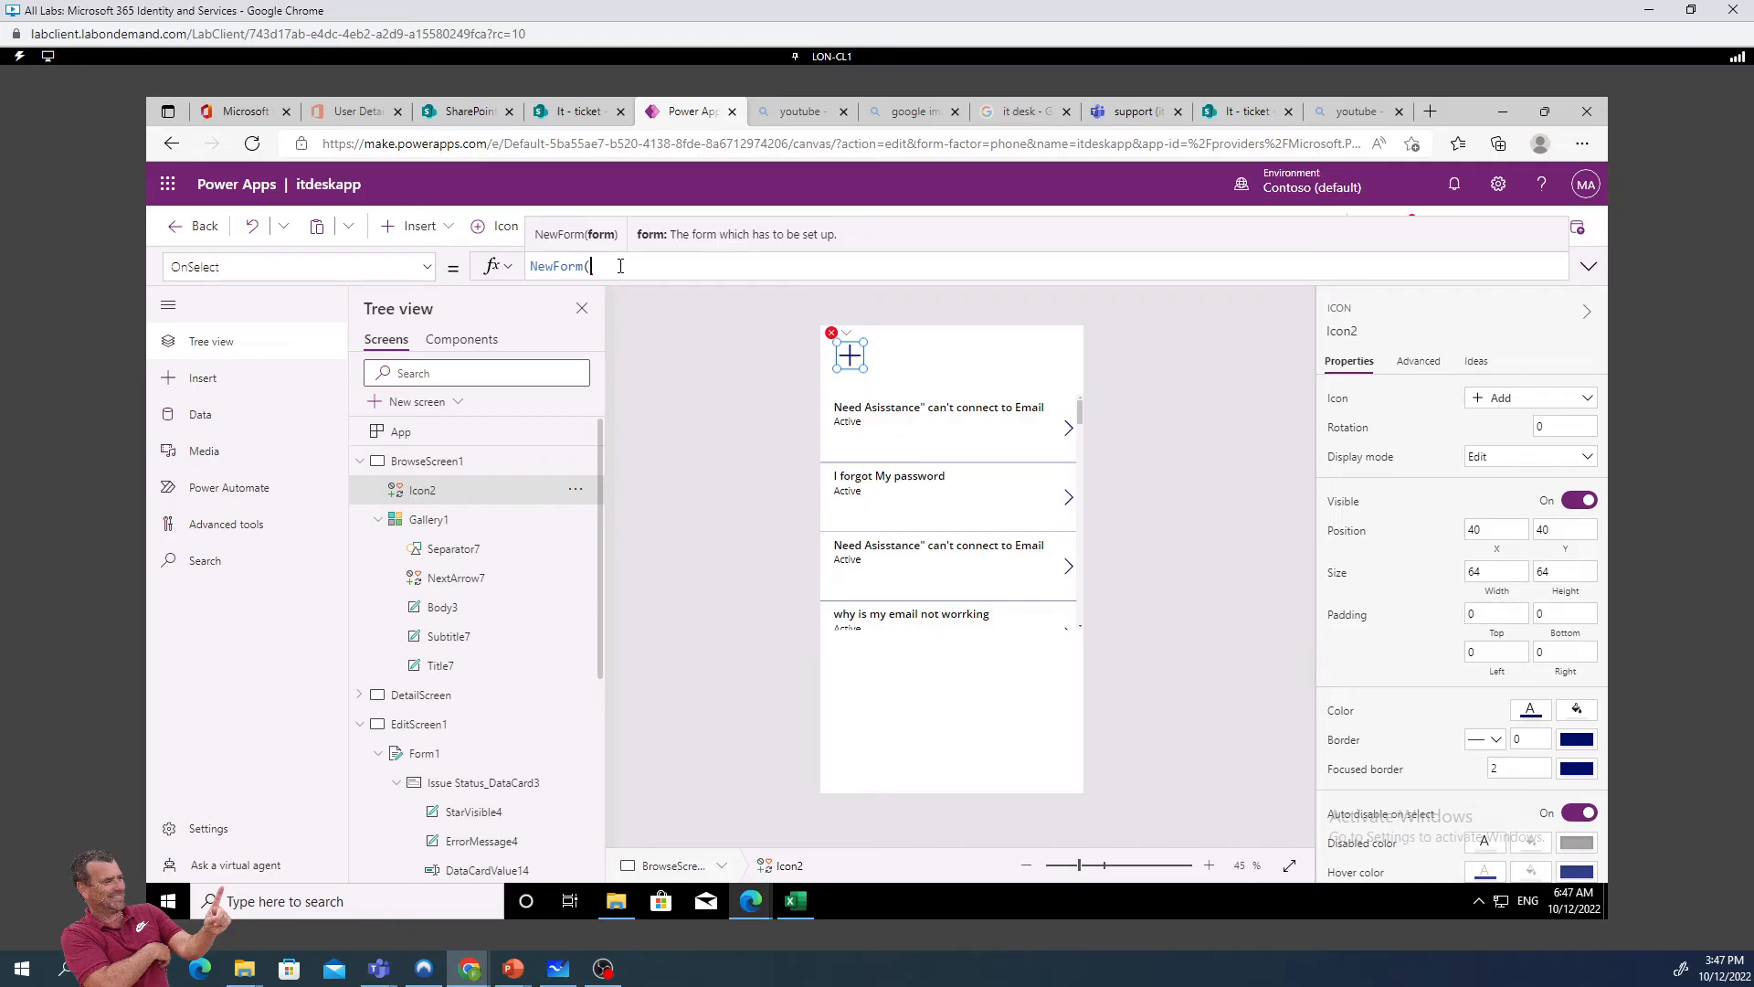
pyautogui.write('fo')
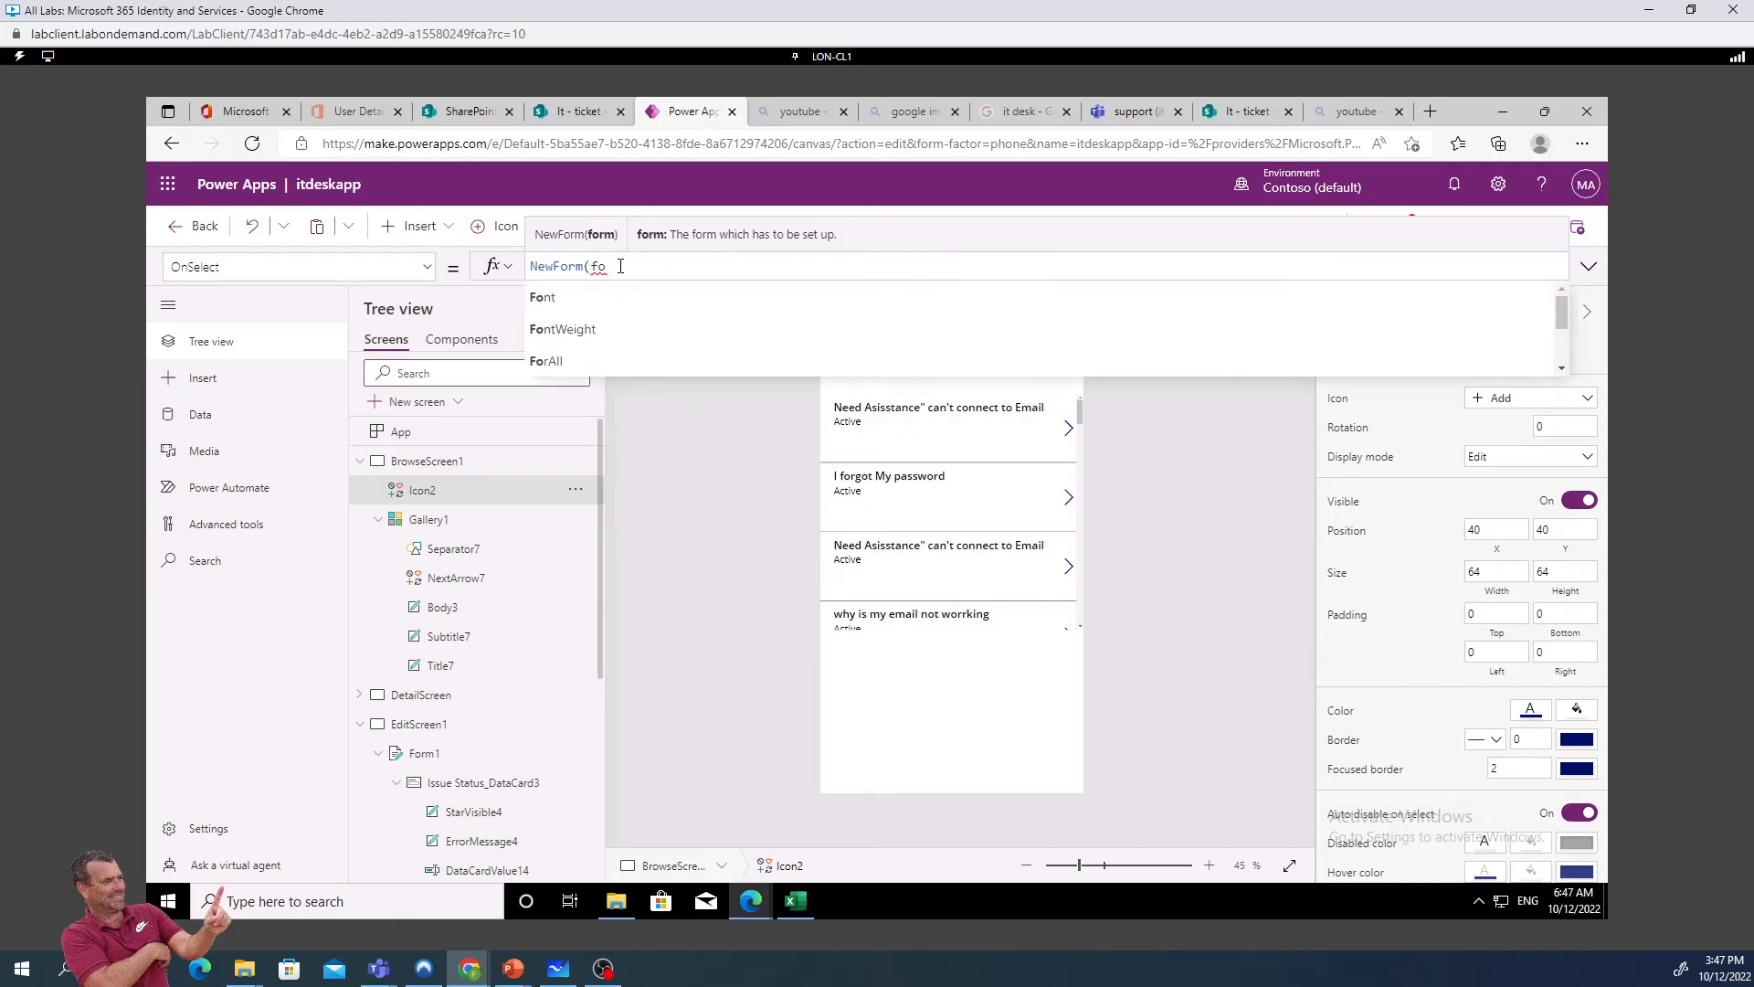
pyautogui.write('rm1')
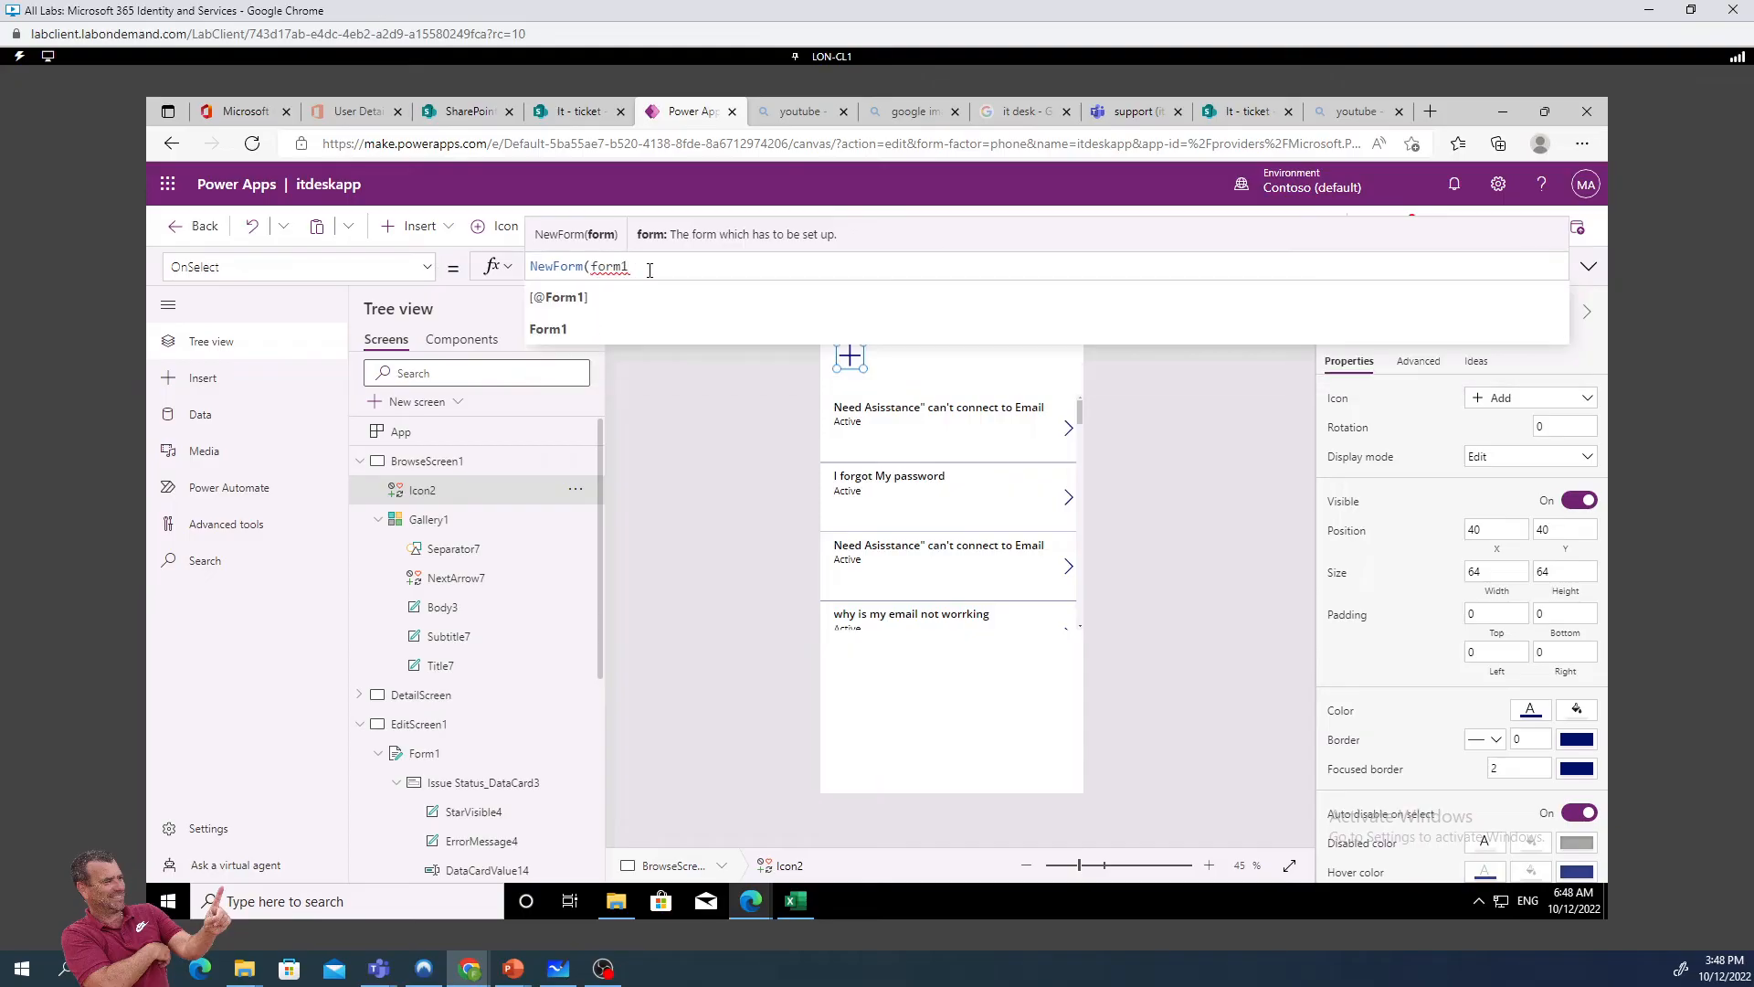
pyautogui.click(631, 322)
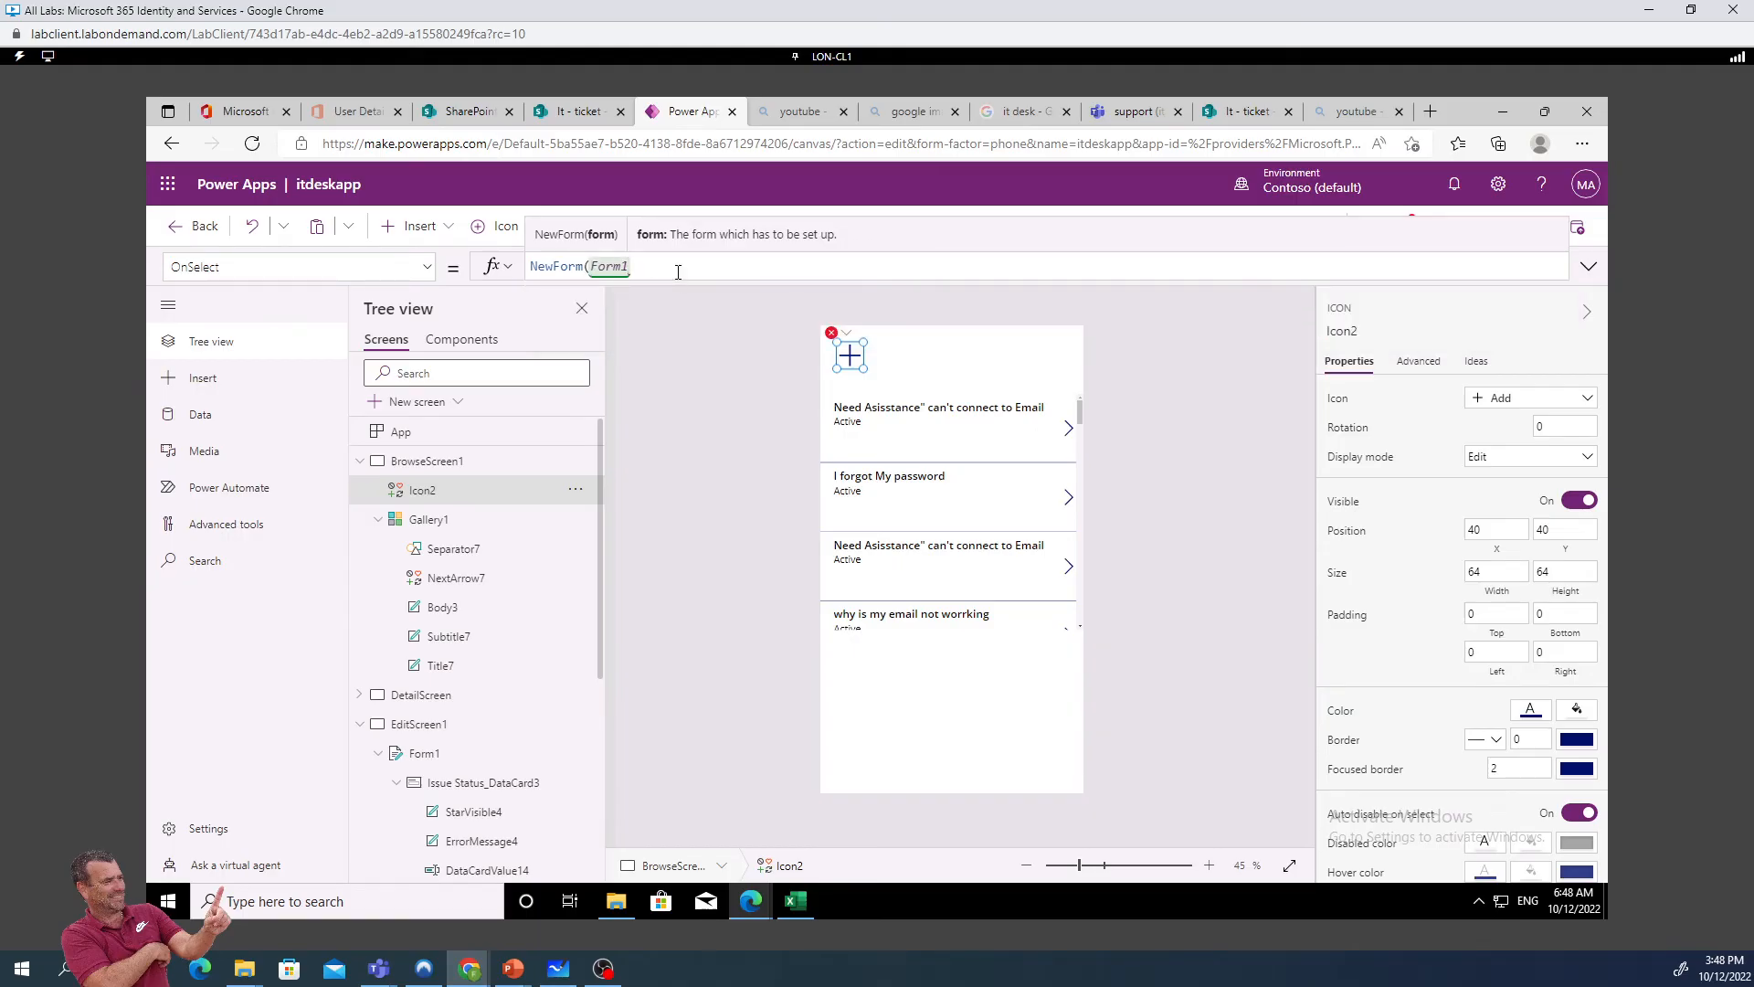
pyautogui.write(')')
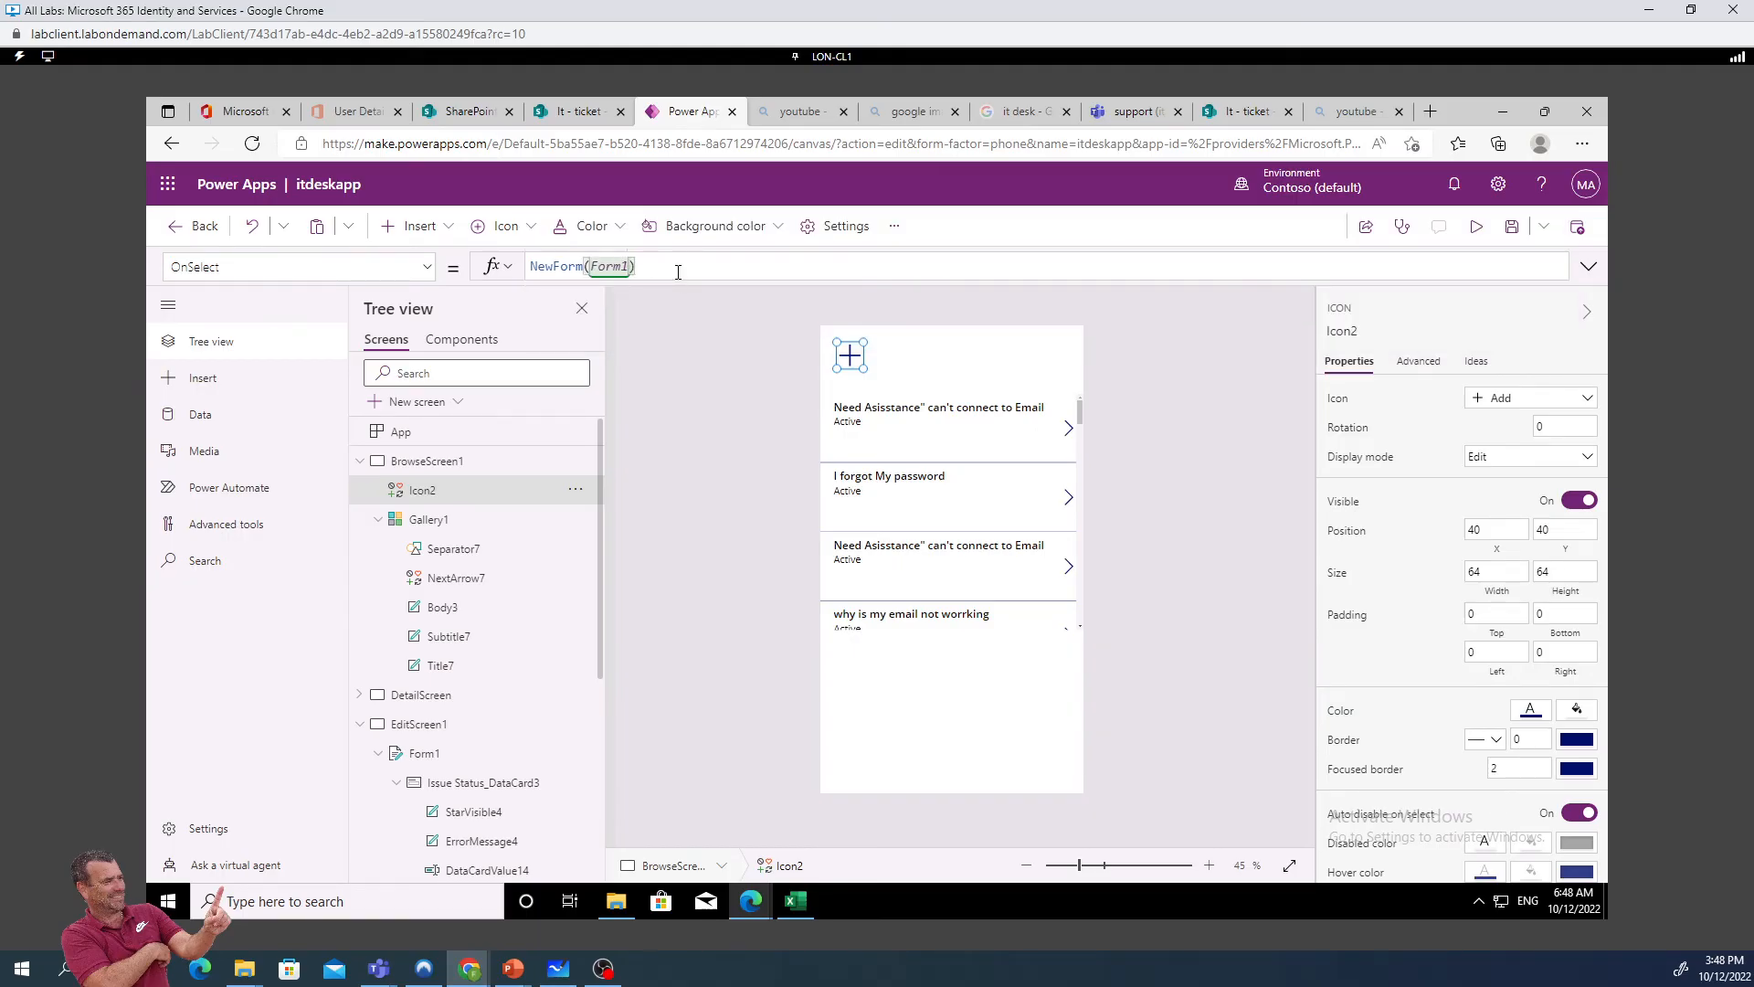
# Extend the Add icon's OnSelect formula with ;Navigate(EditScreen1) after the NewForm call
pyautogui.write(';')
pyautogui.press('BackSpace')
pyautogui.write(';nav')
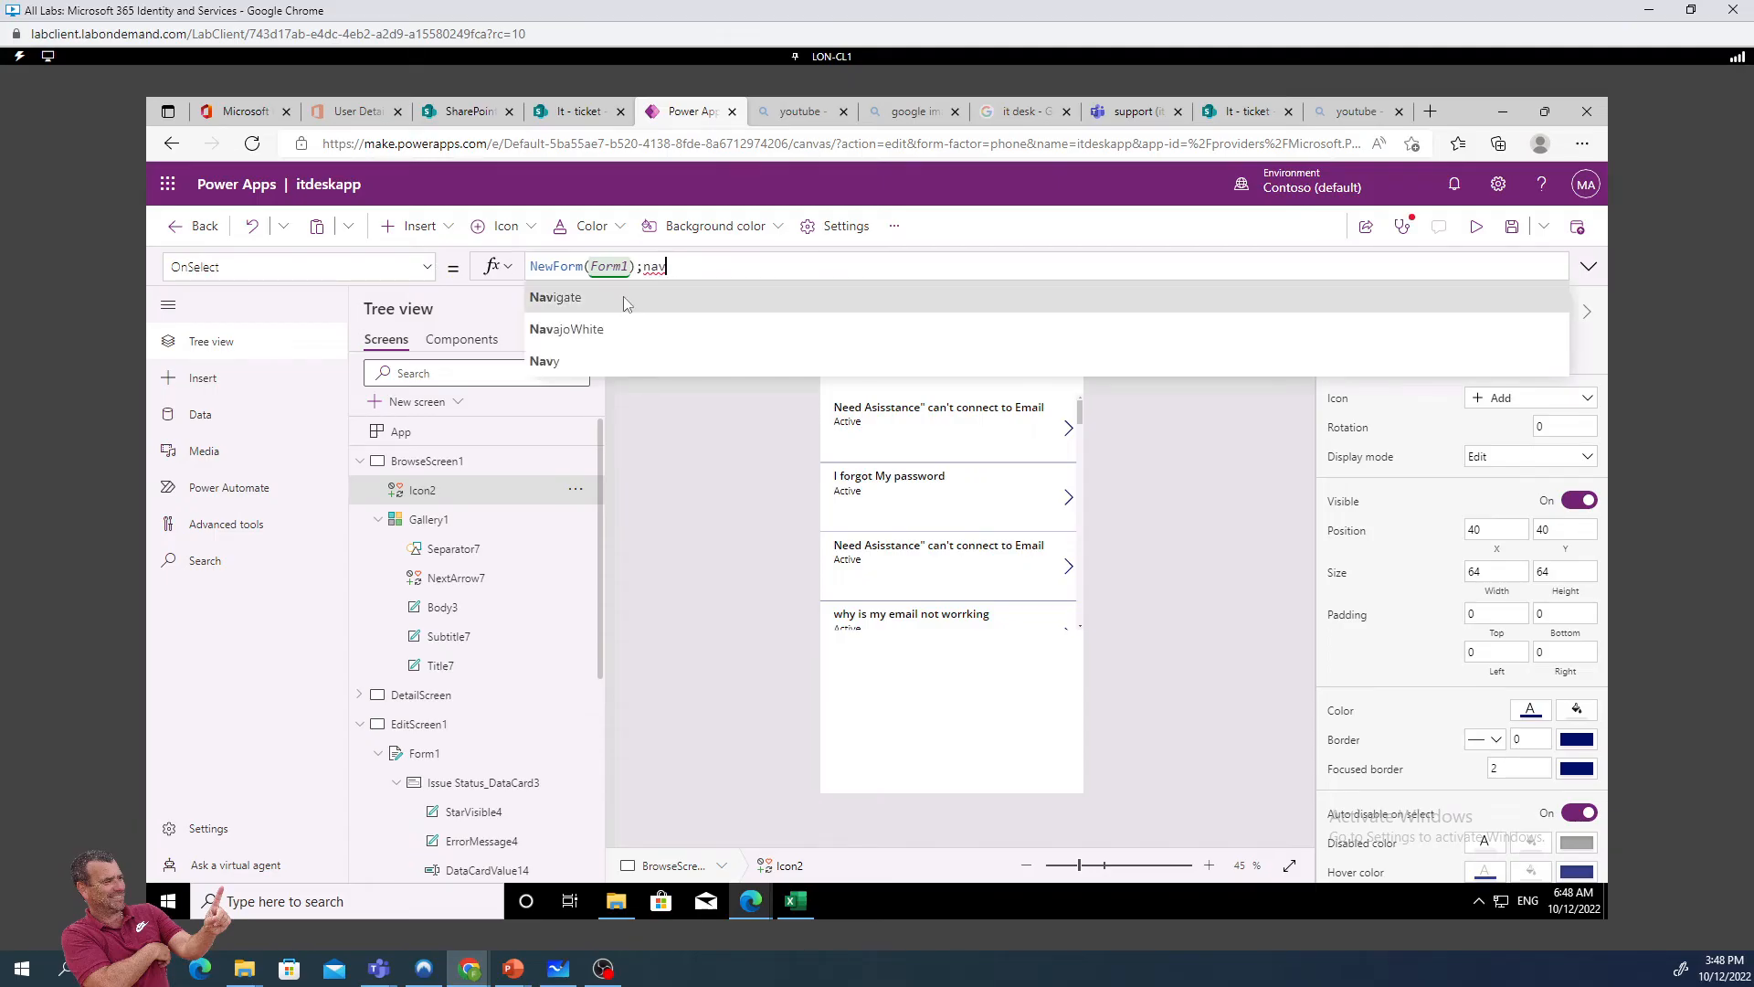
pyautogui.click(627, 305)
pyautogui.write('(')
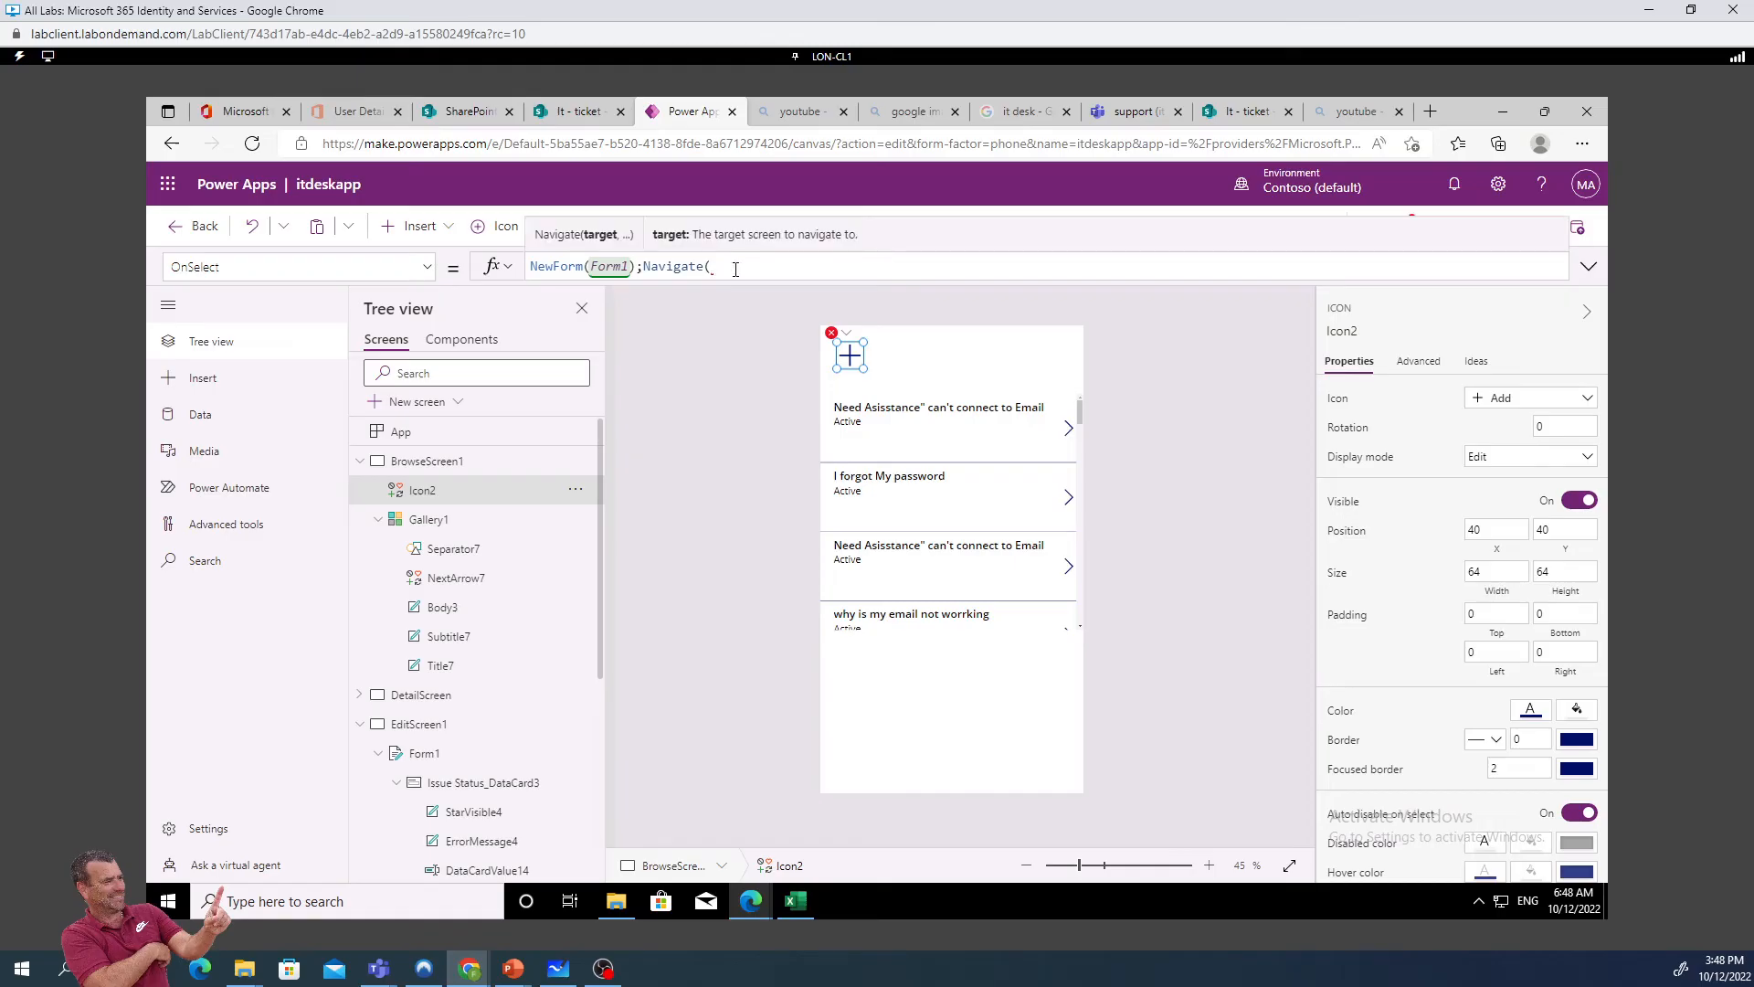
pyautogui.write('ed')
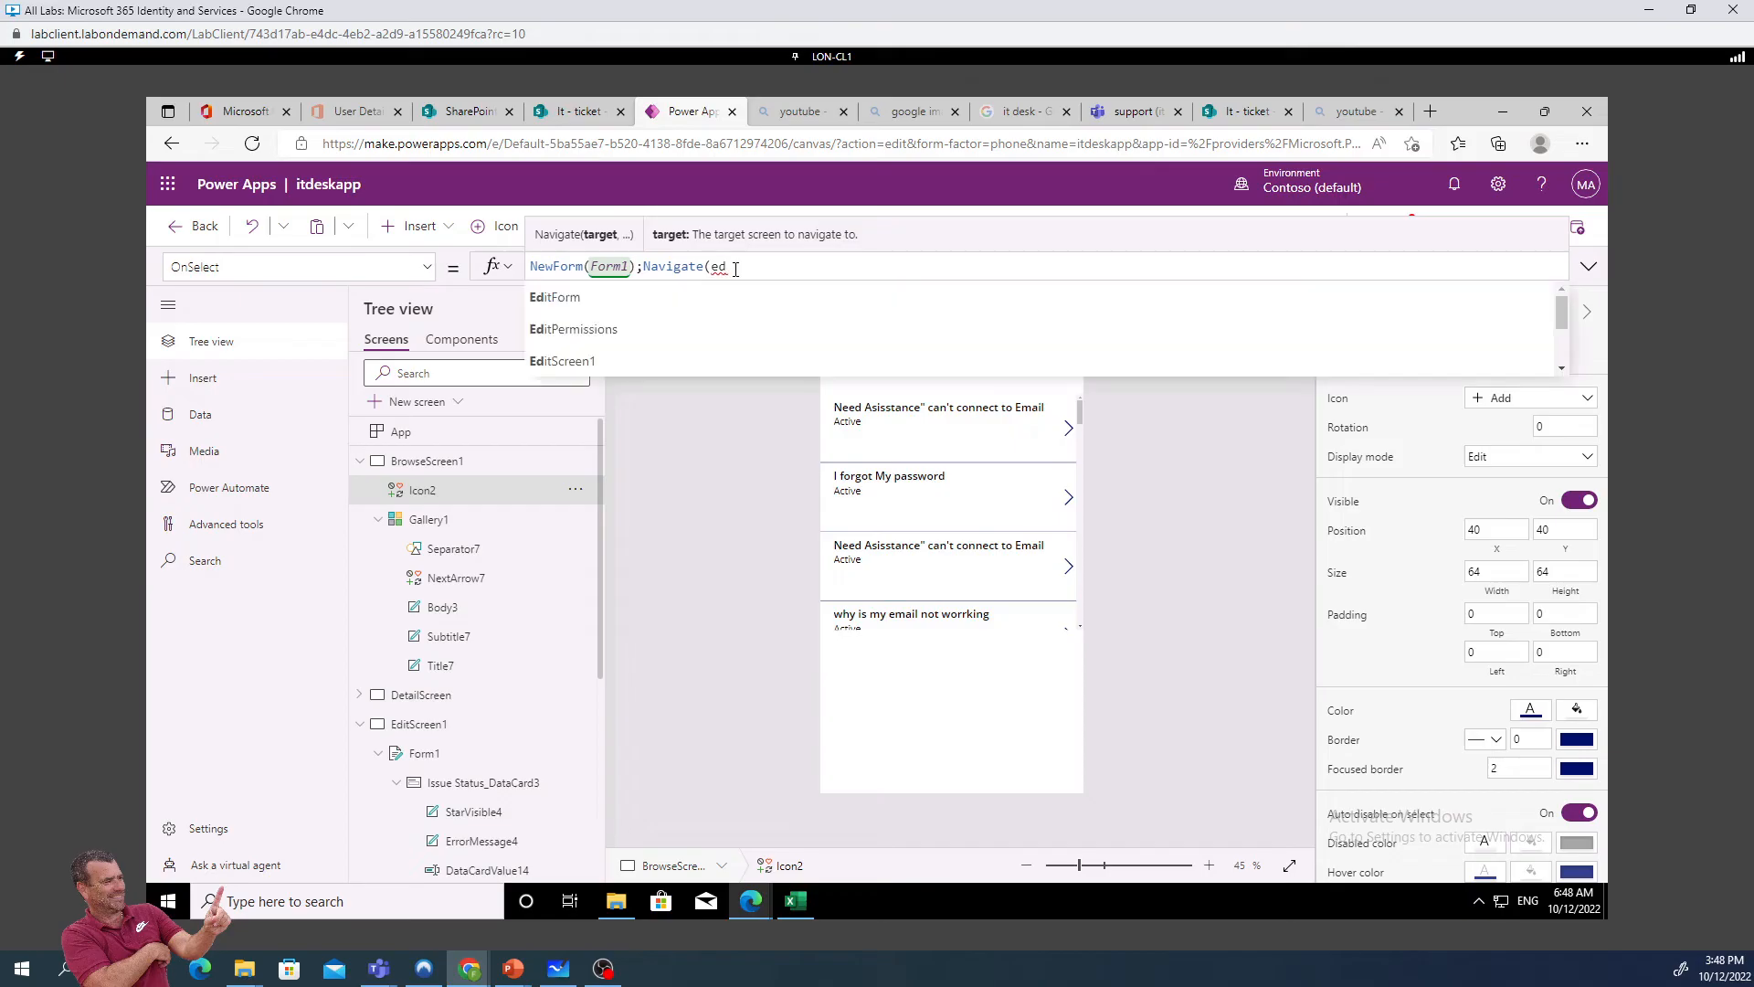
pyautogui.click(621, 361)
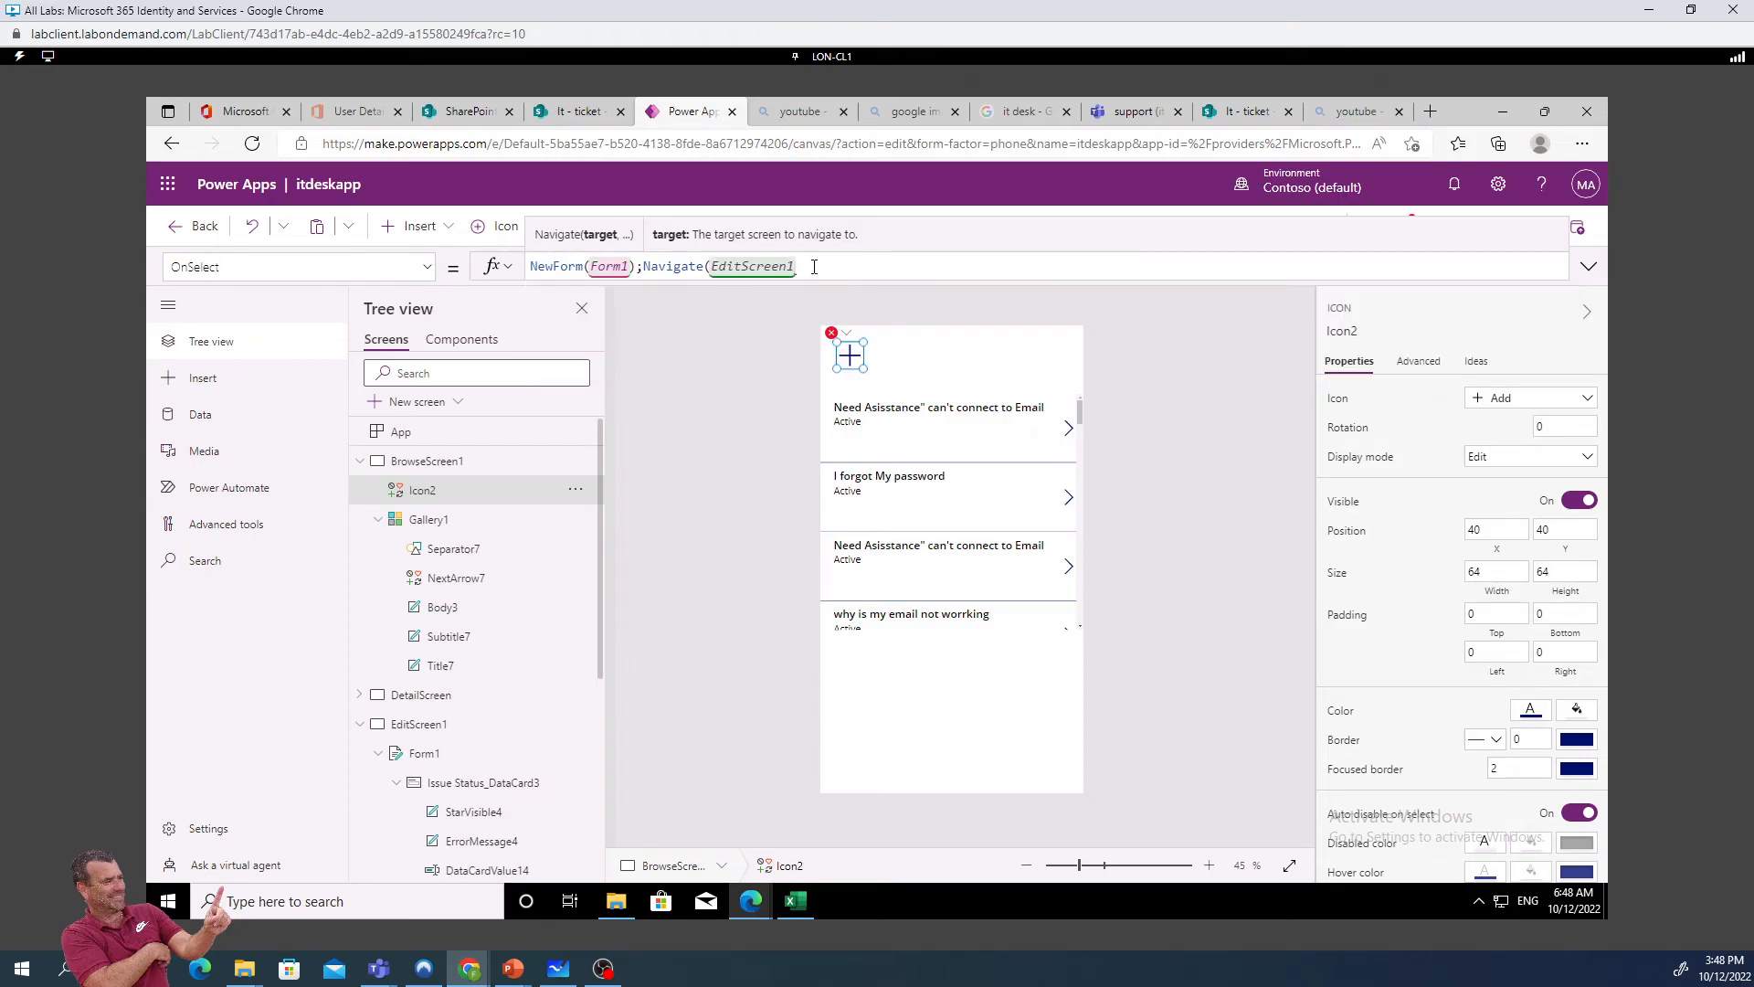
pyautogui.write(')')
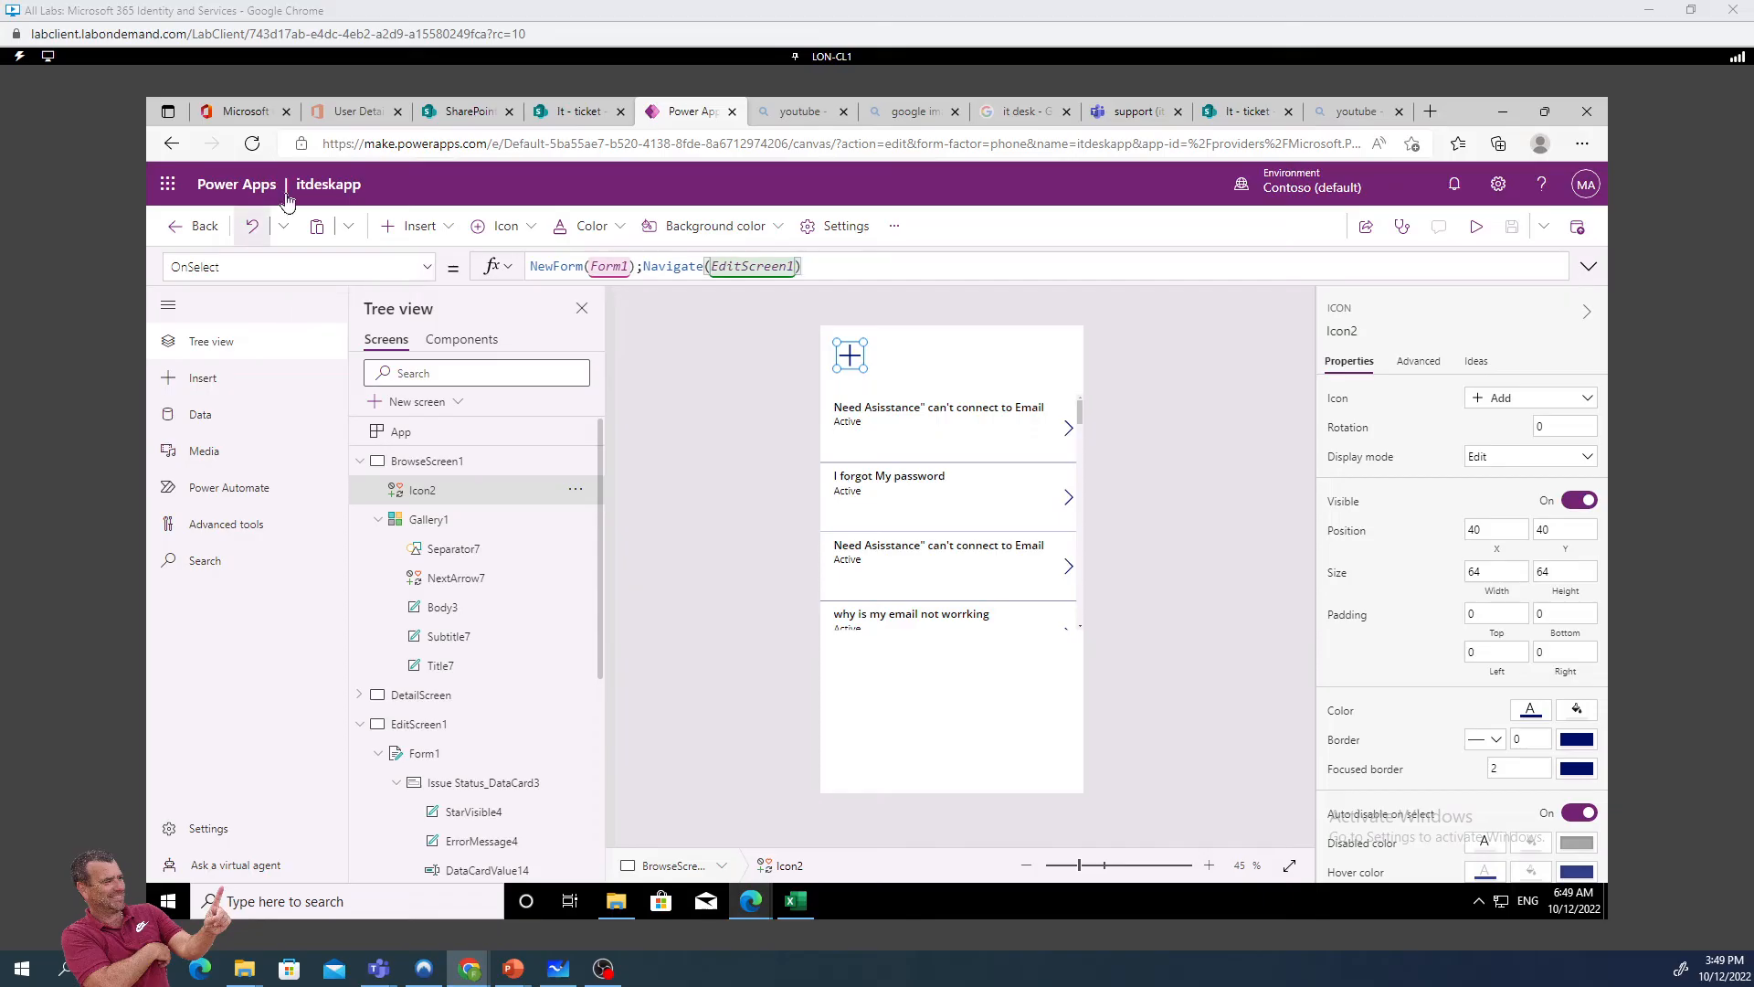
pyautogui.click(416, 226)
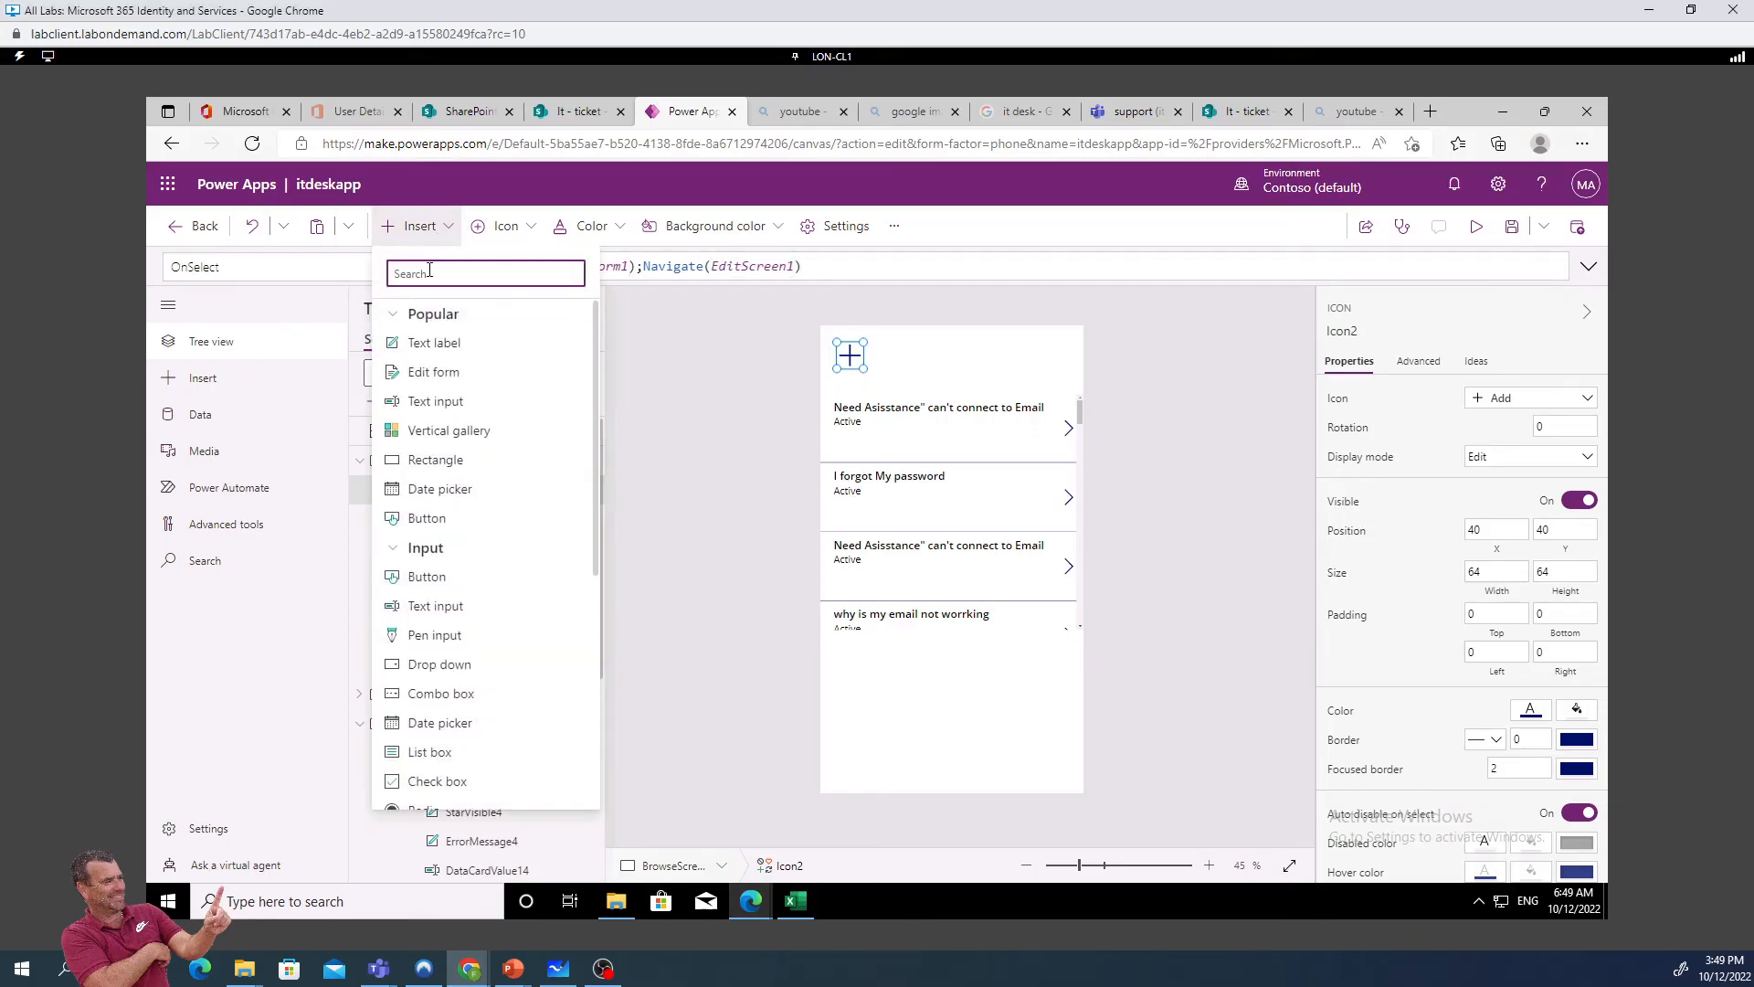
pyautogui.write('check')
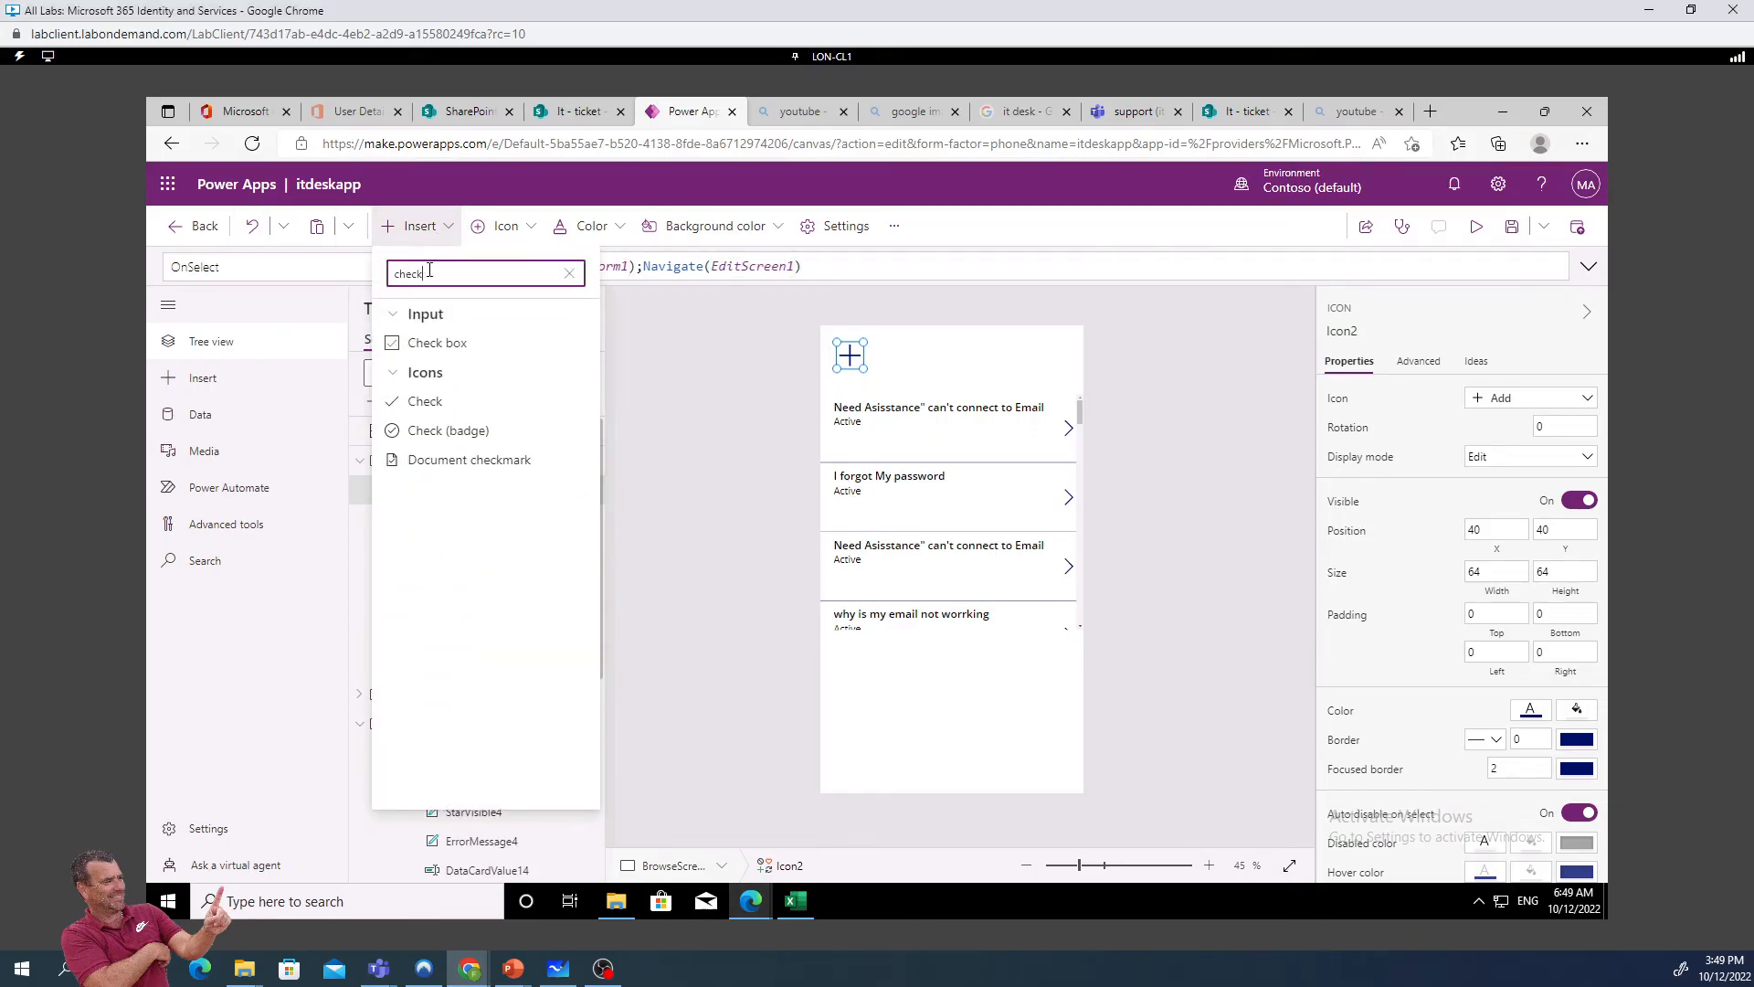
pyautogui.click(443, 343)
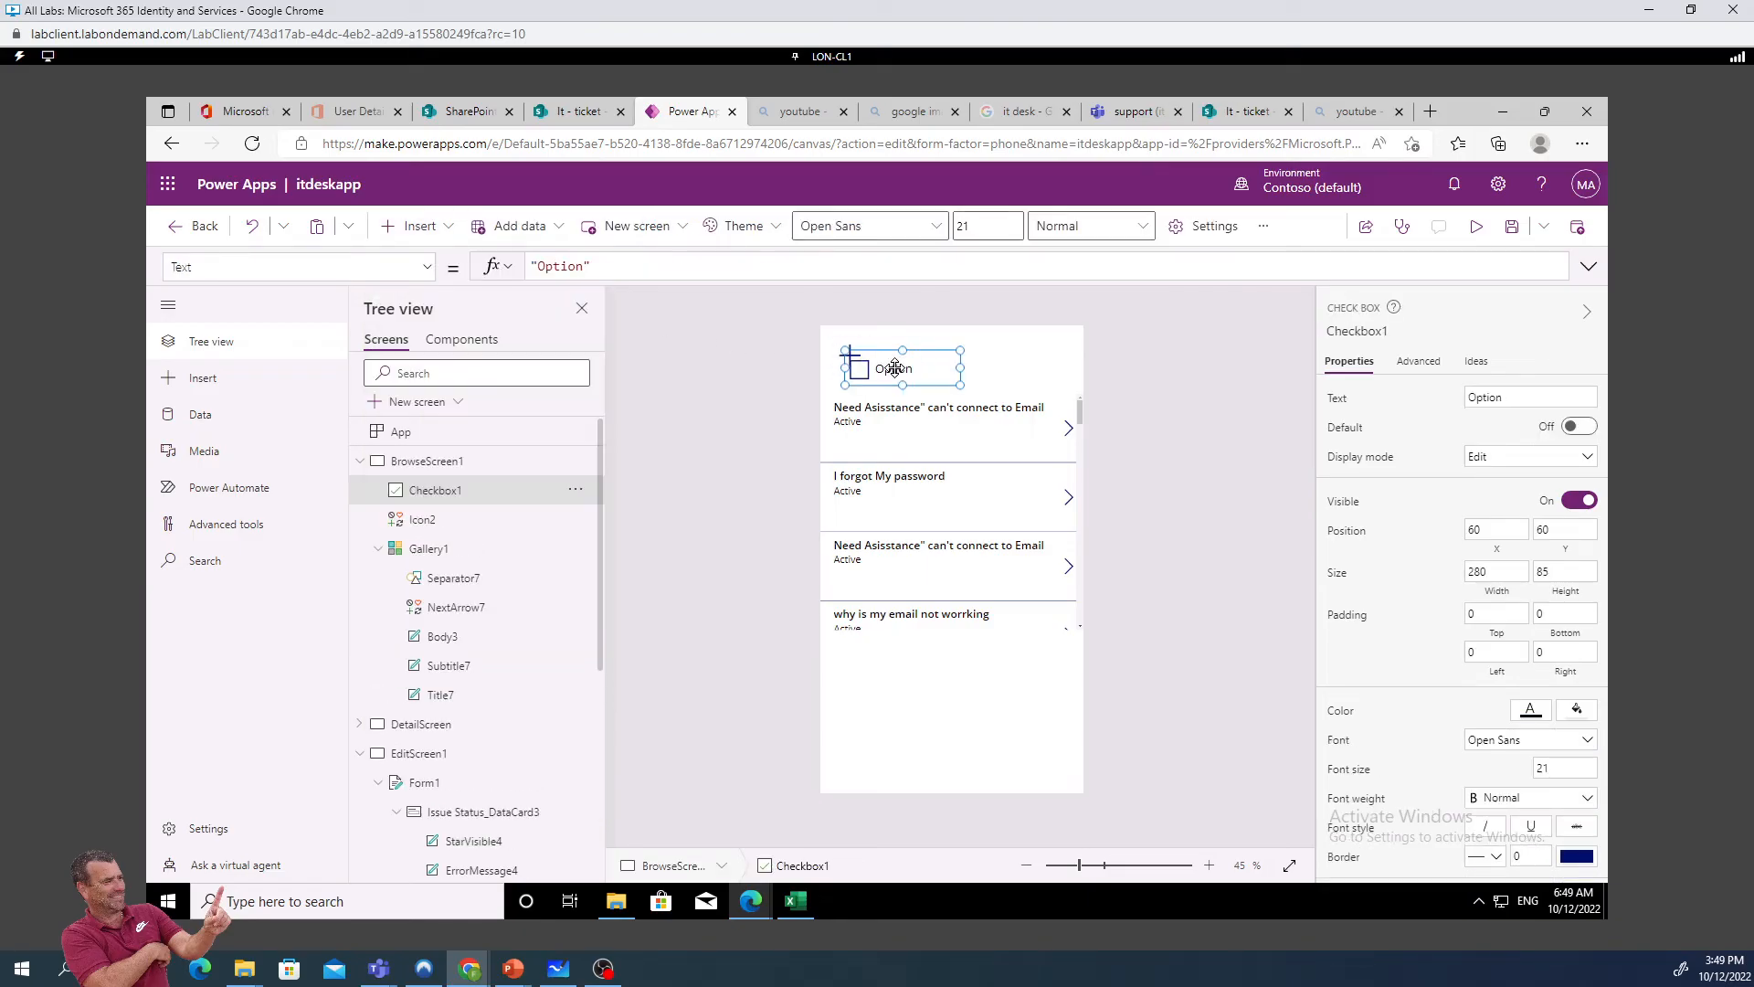
pyautogui.moveTo(895, 368); pyautogui.dragTo(928, 360)
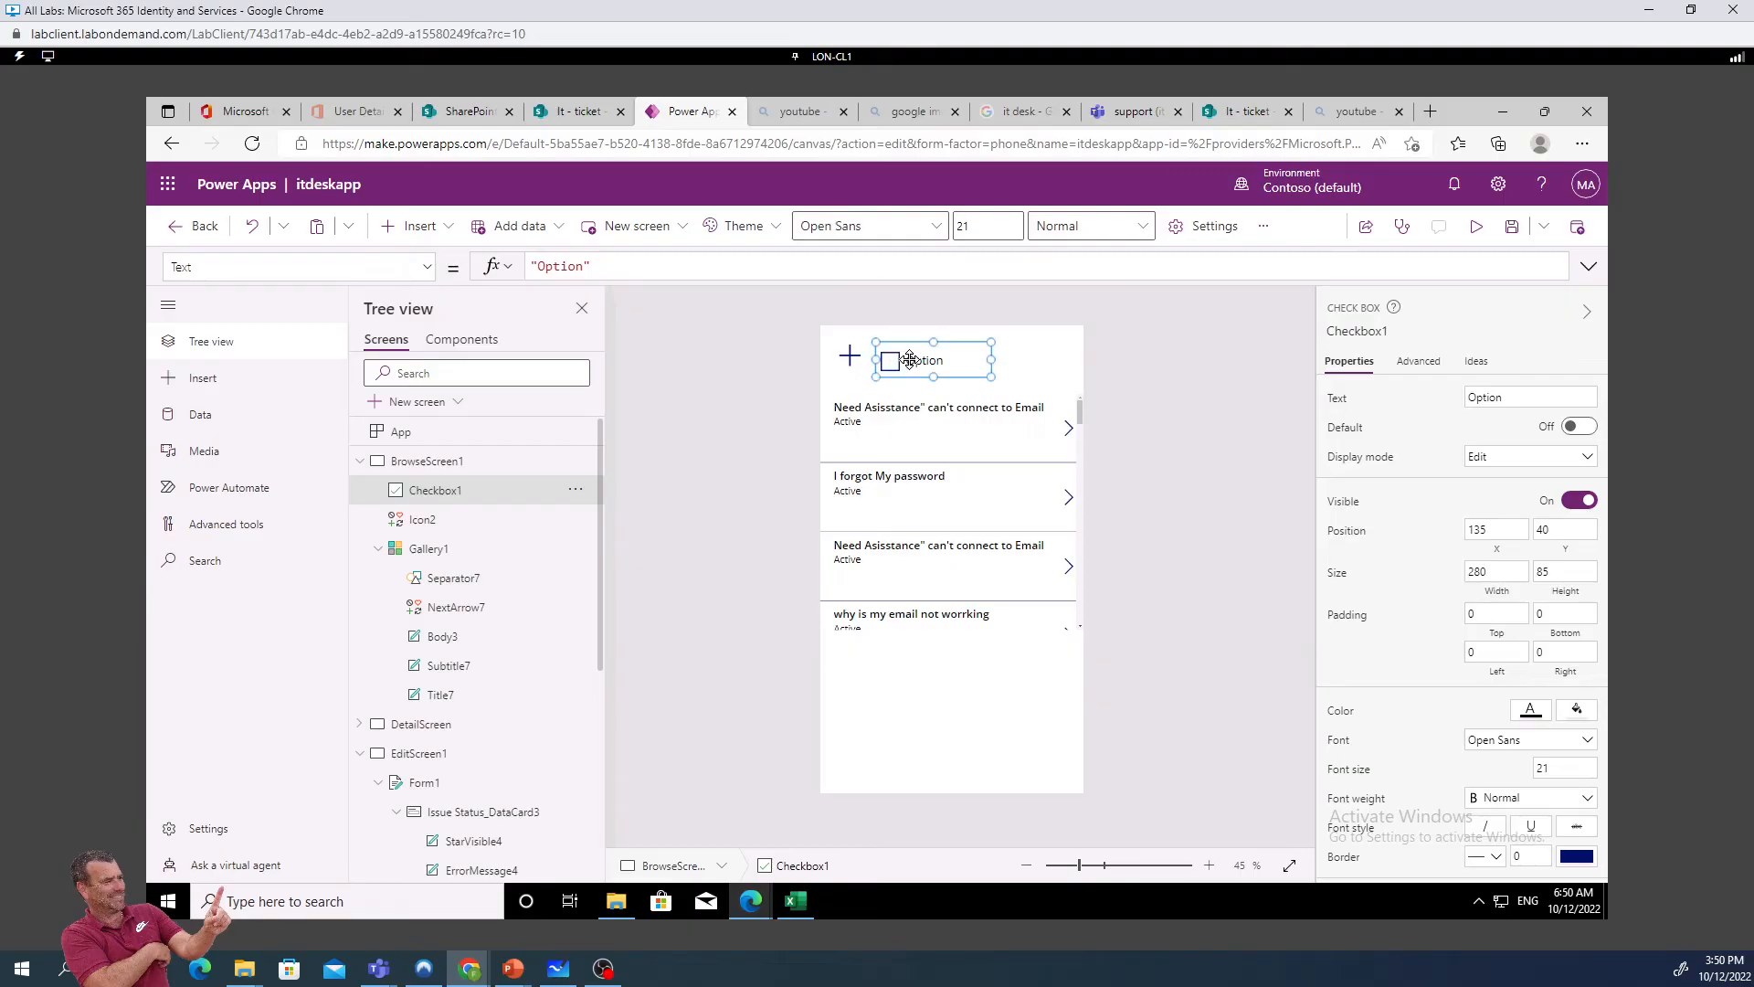
pyautogui.press('Delete')
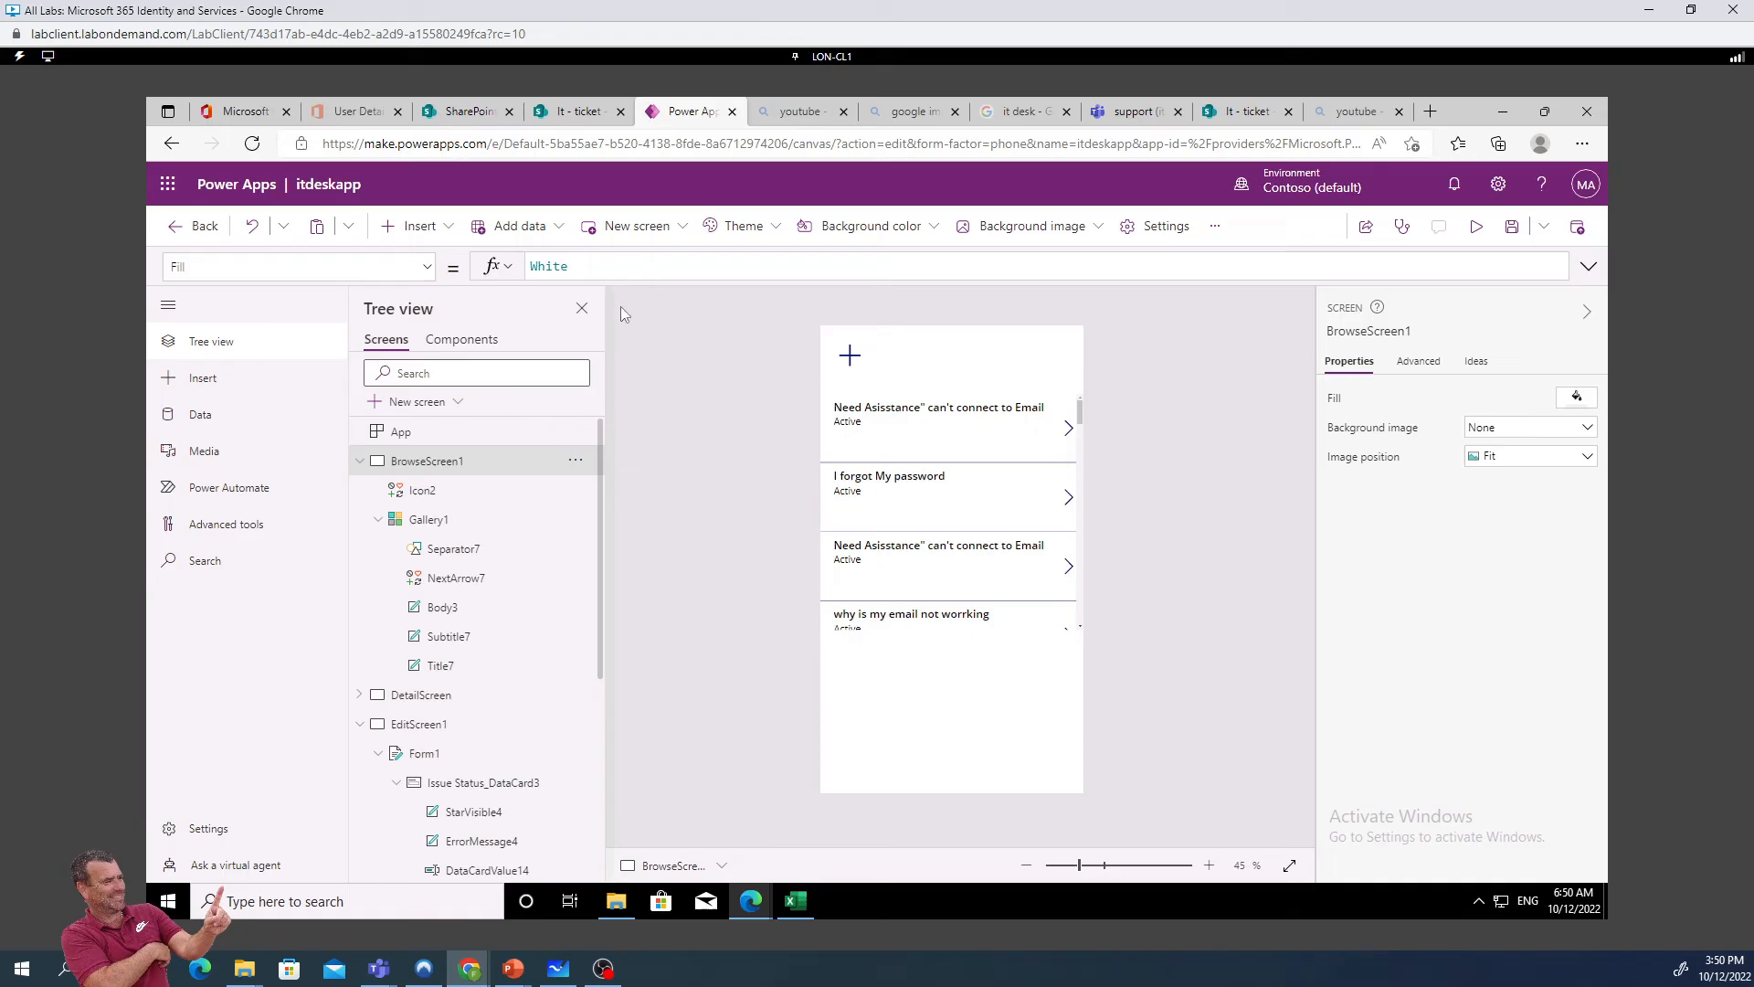
# Insert a Check icon on BrowseScreen1 and place it beside the Add icon above the gallery
pyautogui.click(428, 234)
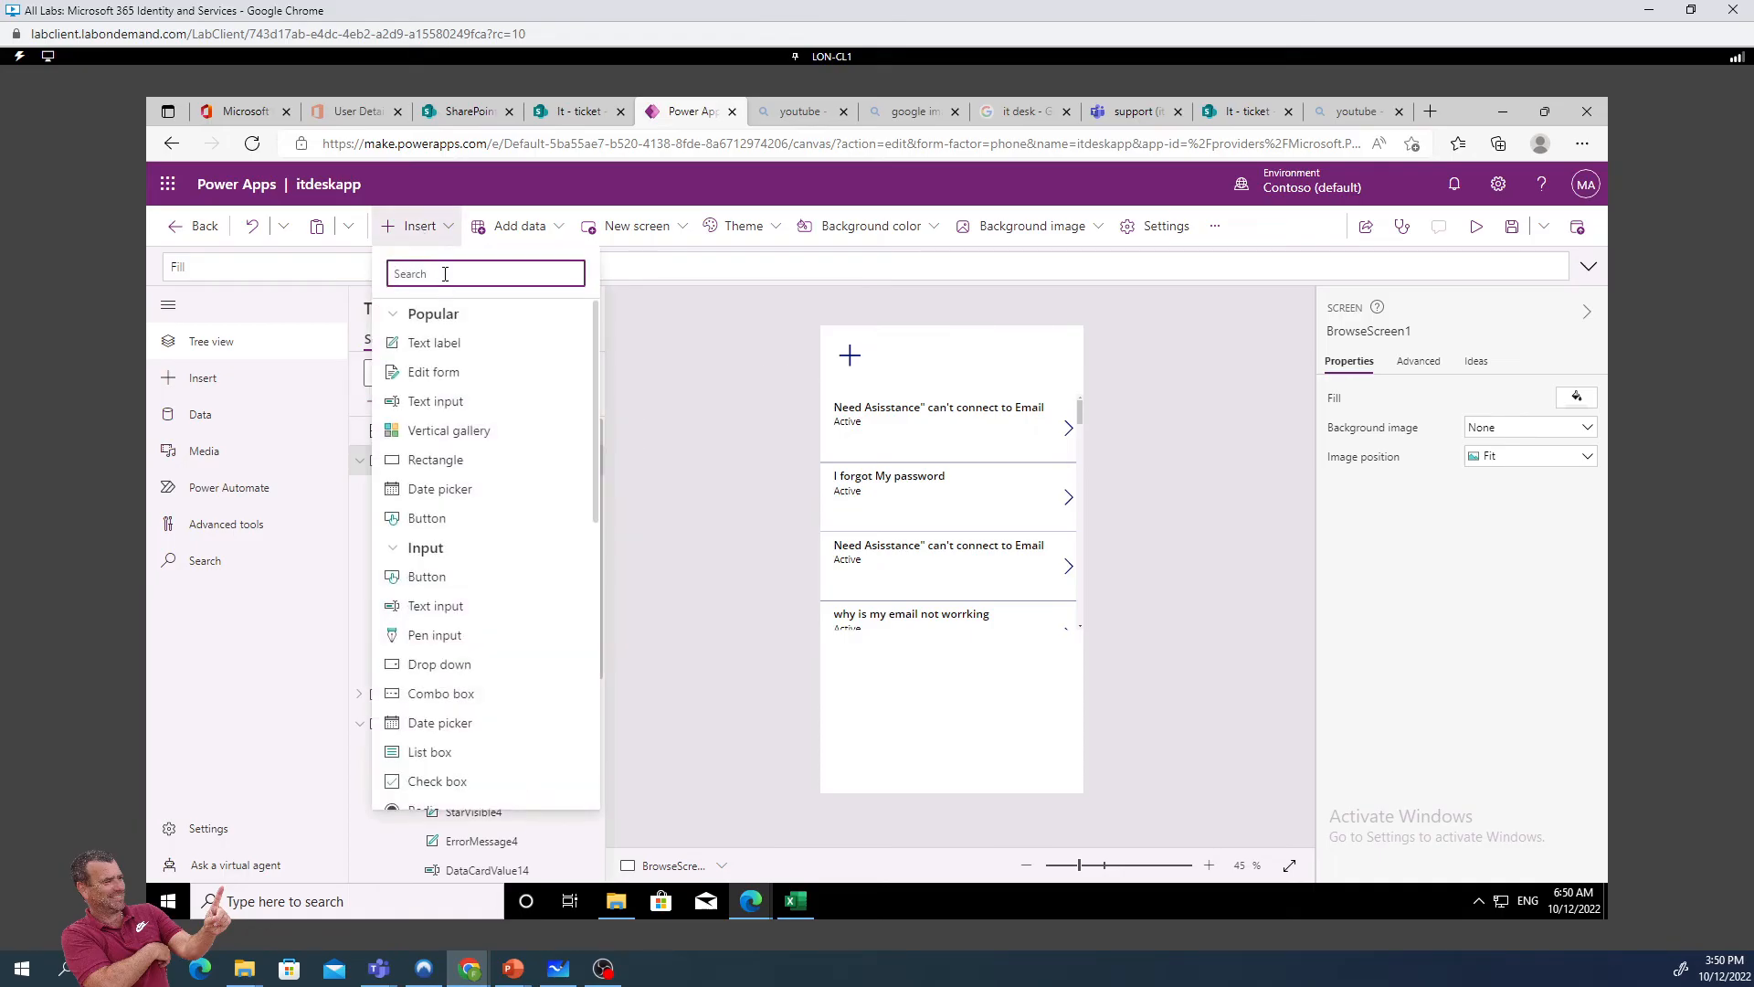
pyautogui.write('check')
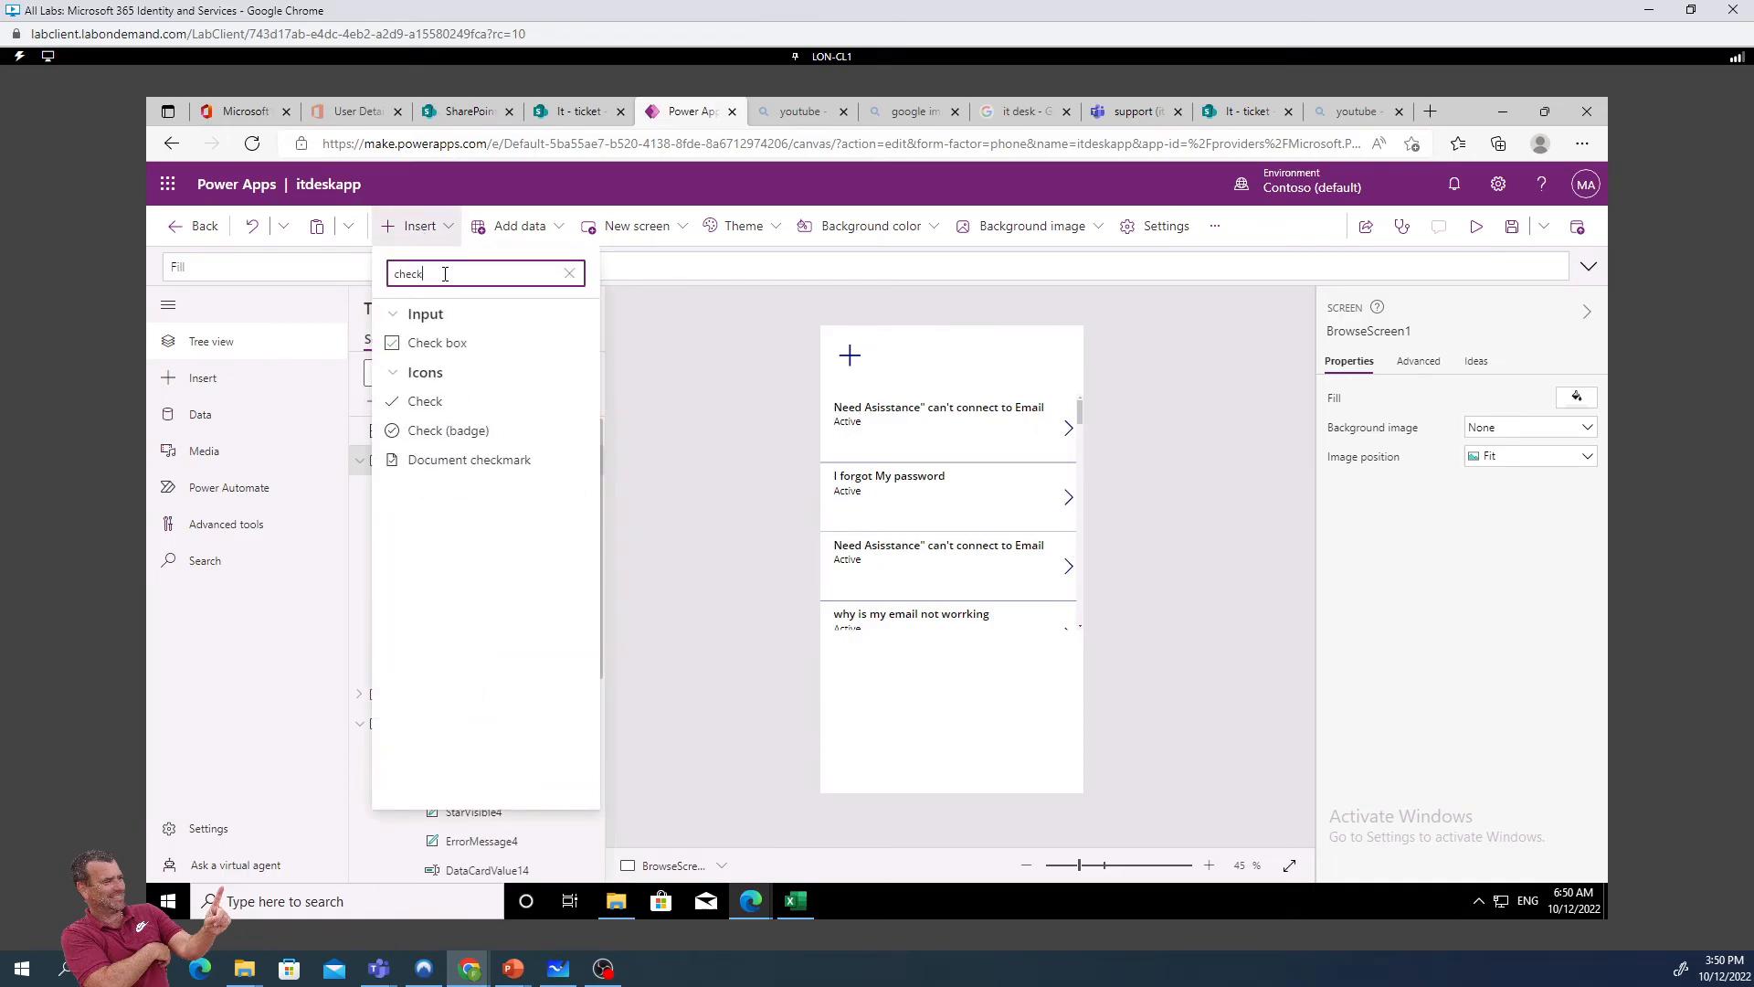
pyautogui.press('Escape')
pyautogui.press('Escape')
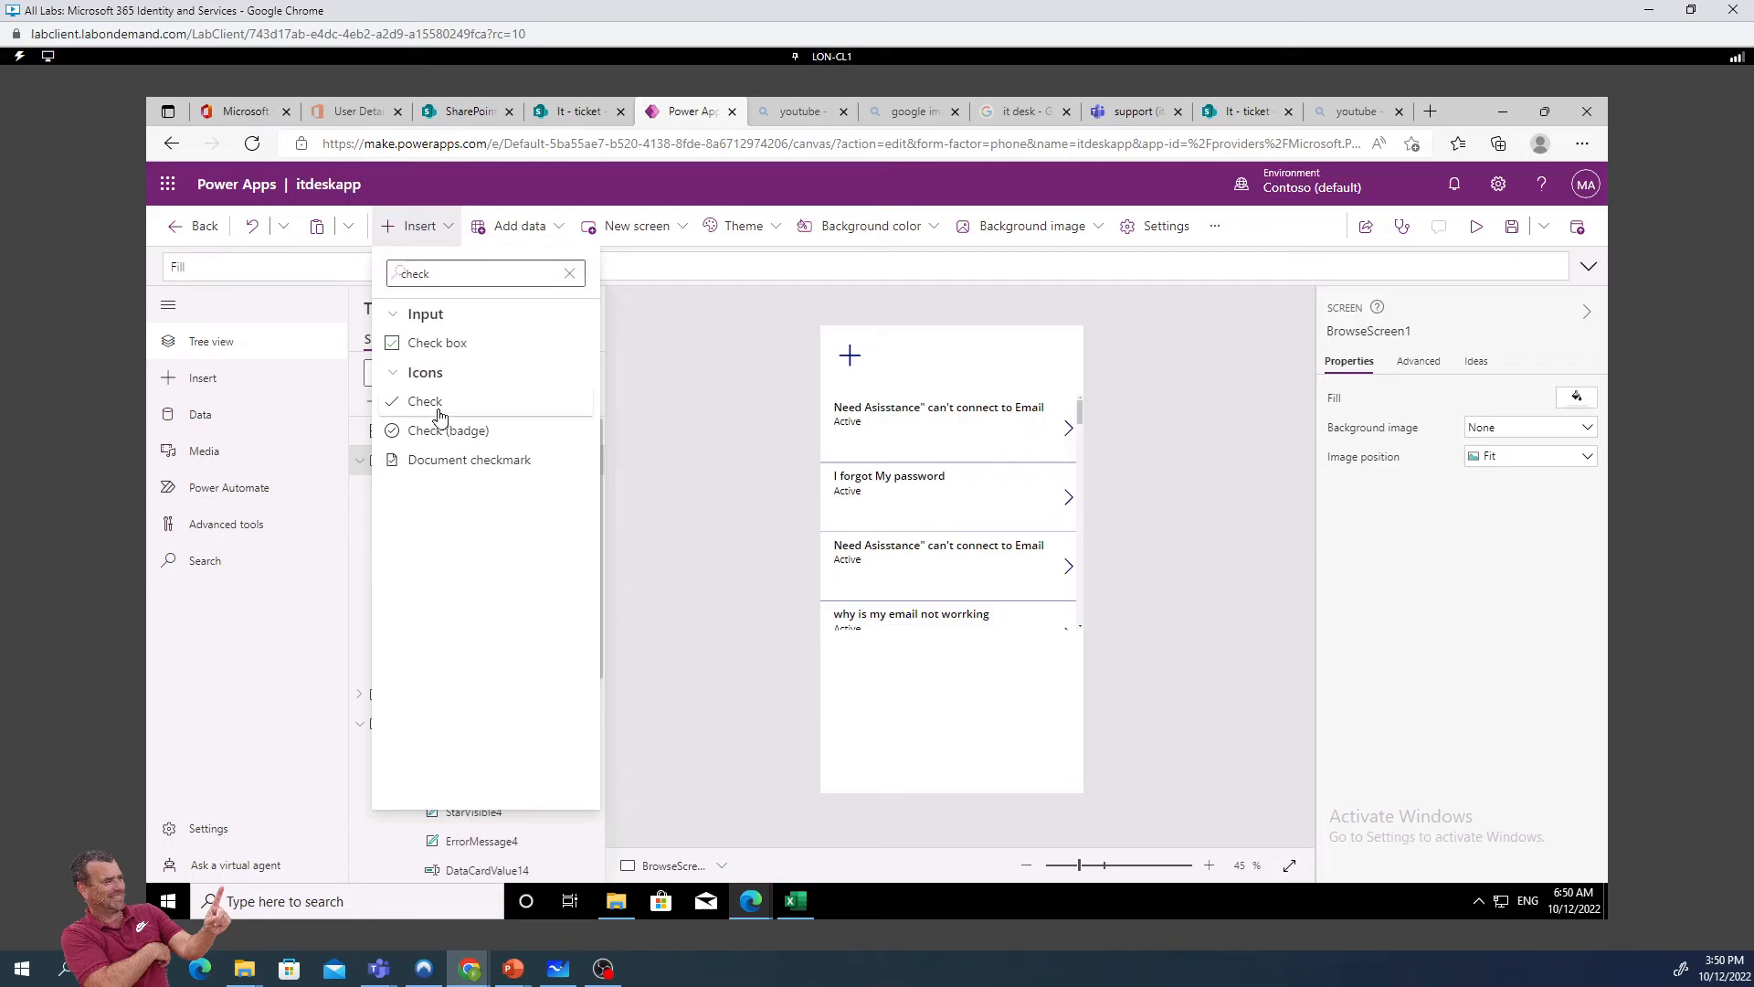
pyautogui.moveTo(861, 362); pyautogui.dragTo(903, 351)
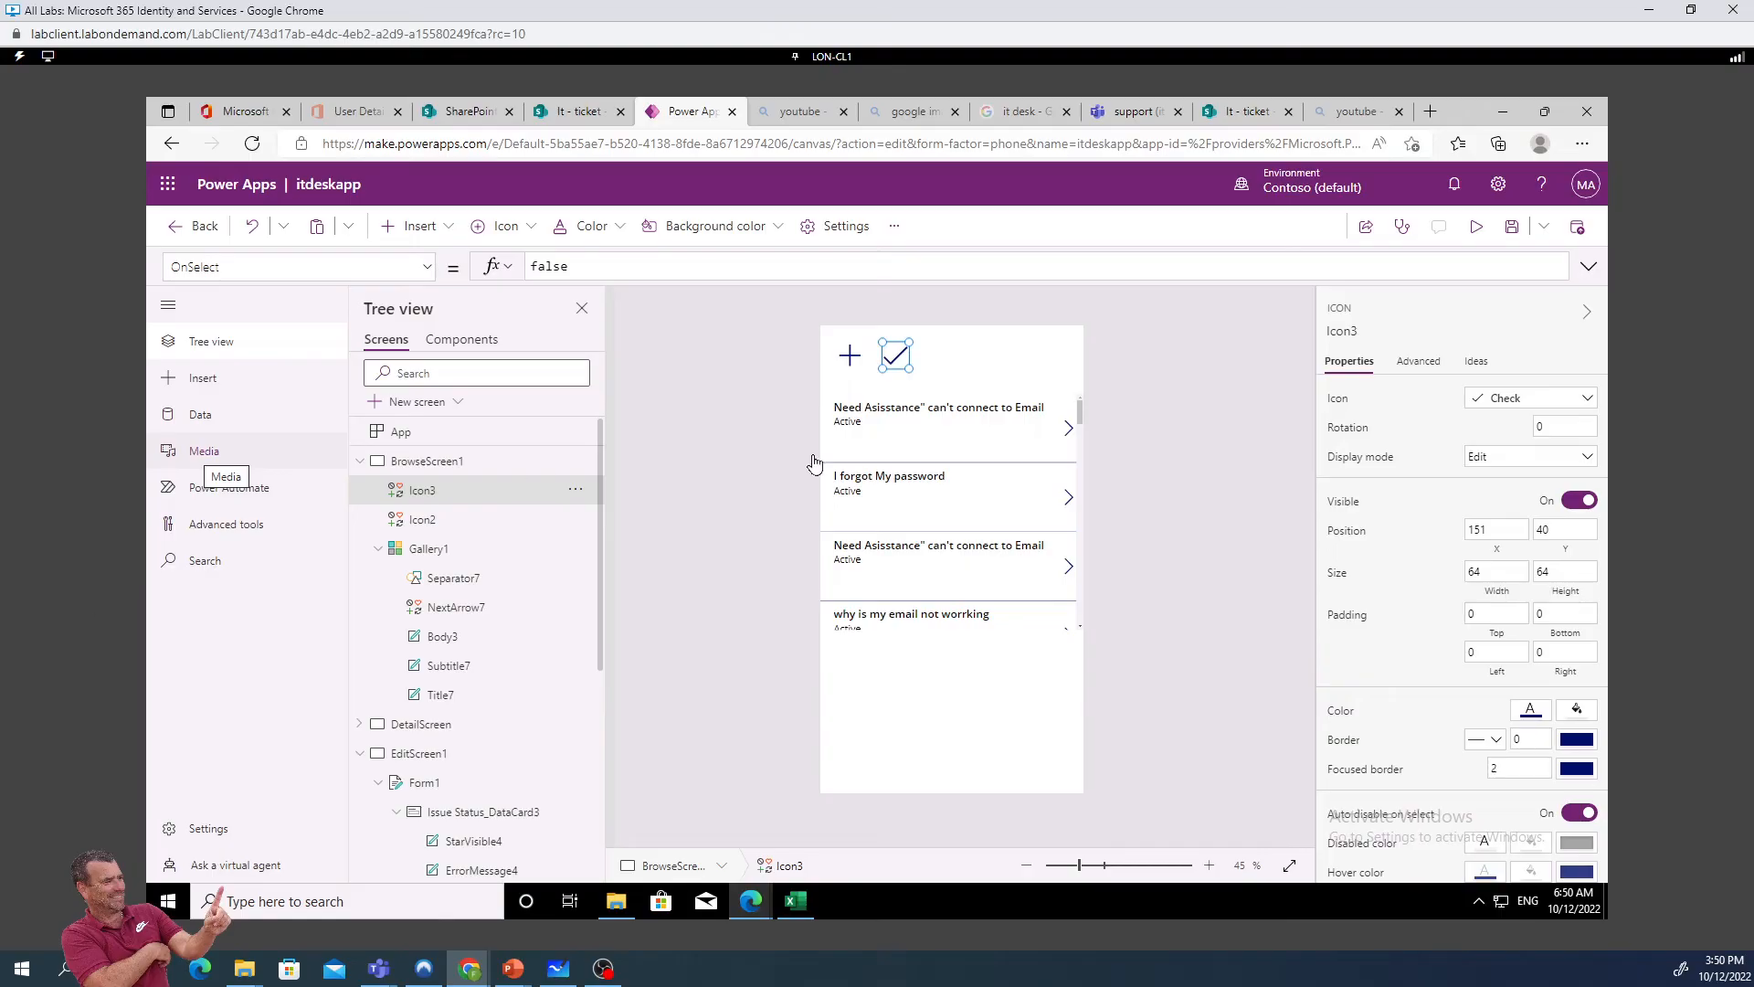
# Replace the Check icon's OnSelect formula with SubmitForm(Form1) and save the app
pyautogui.click(600, 266)
pyautogui.press('BackSpace')
pyautogui.press('BackSpace')
pyautogui.press('BackSpace')
pyautogui.press('BackSpace')
pyautogui.press('BackSpace')
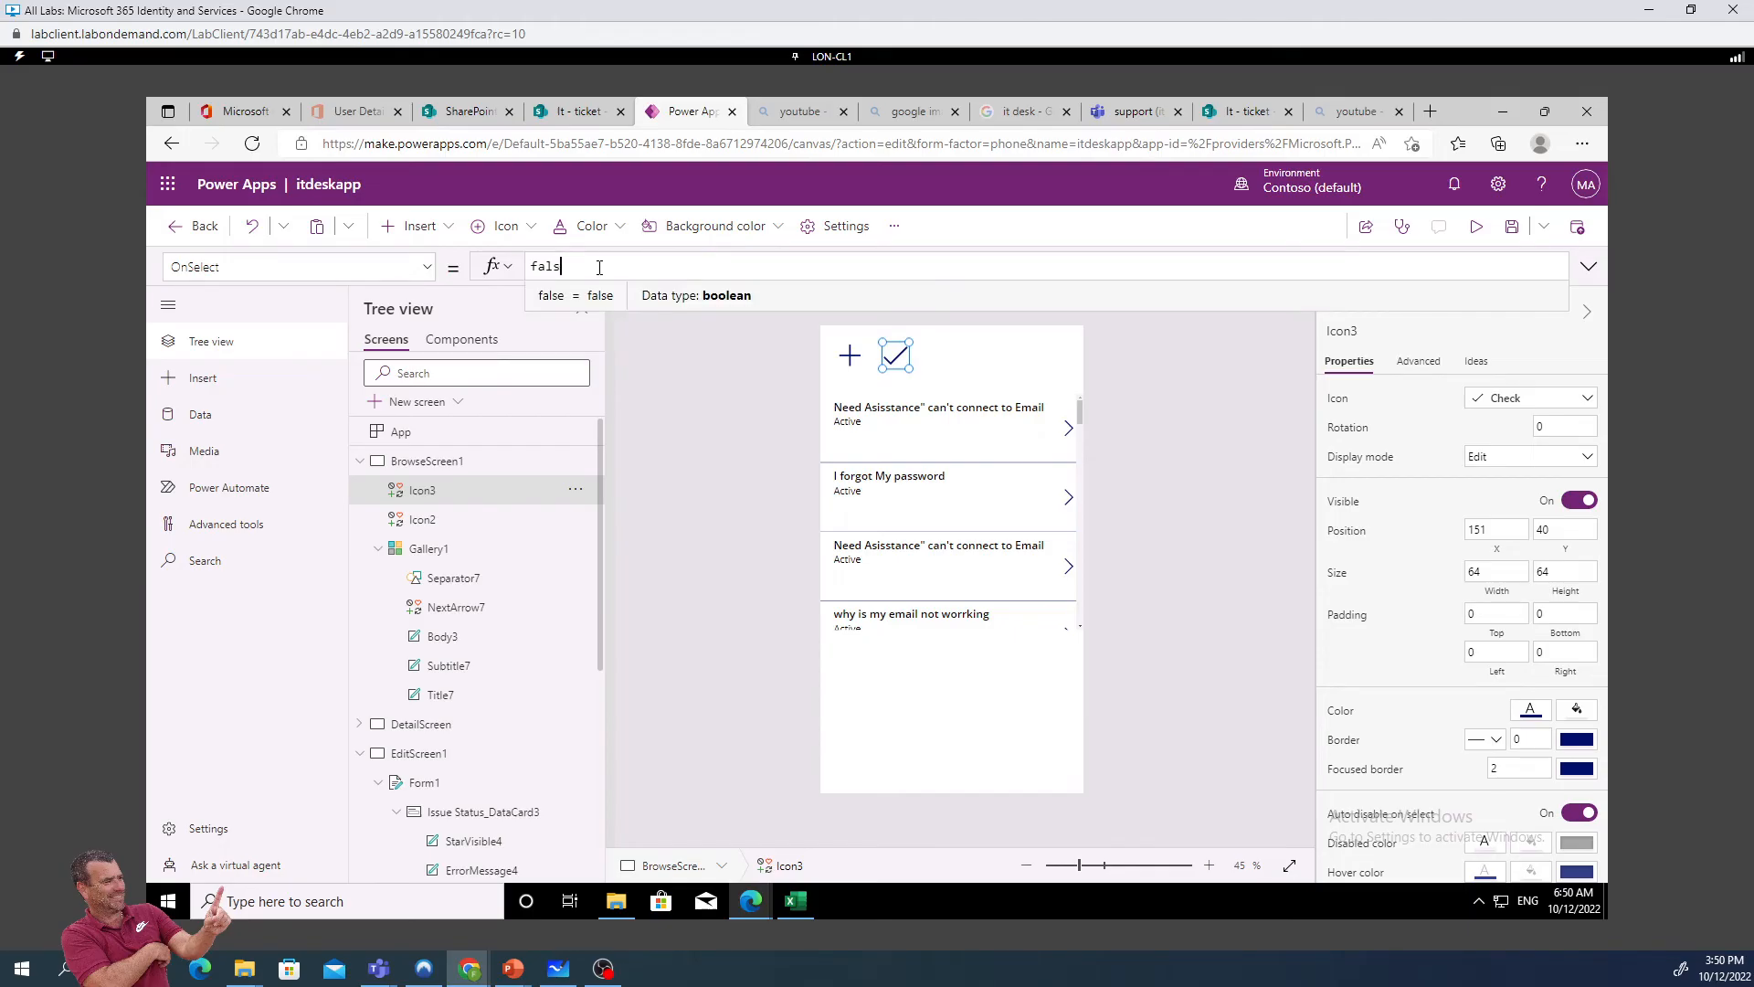
pyautogui.write('sub')
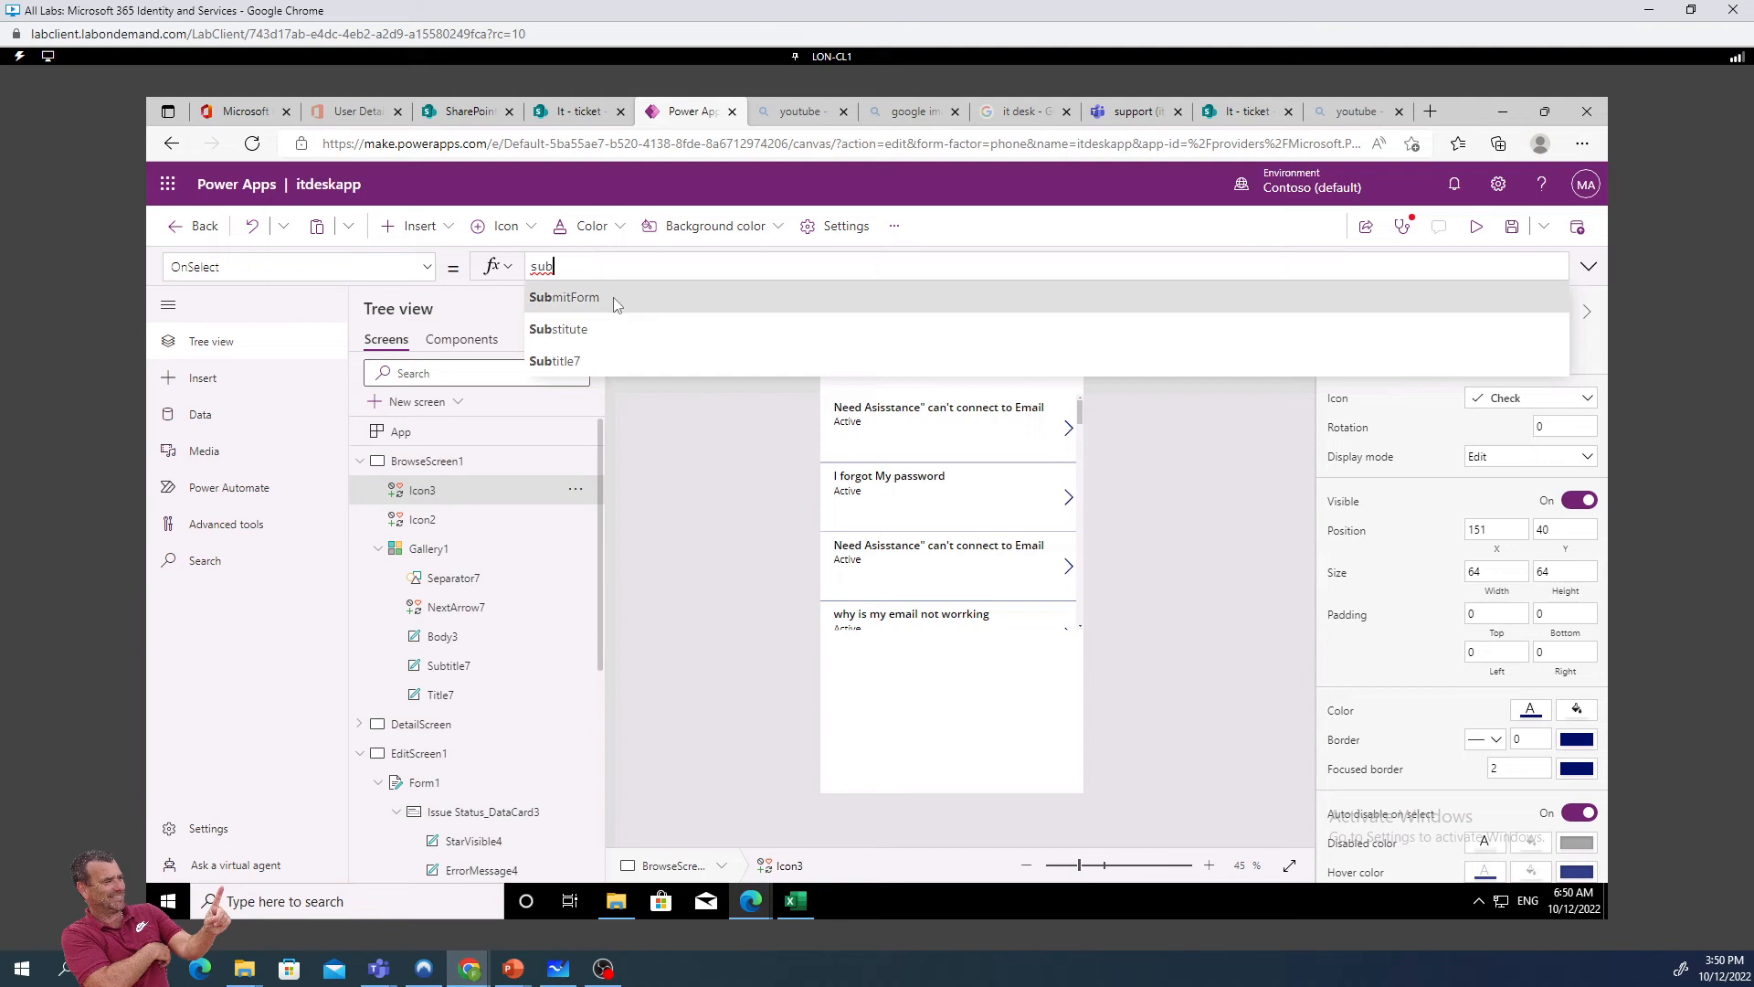
pyautogui.click(612, 298)
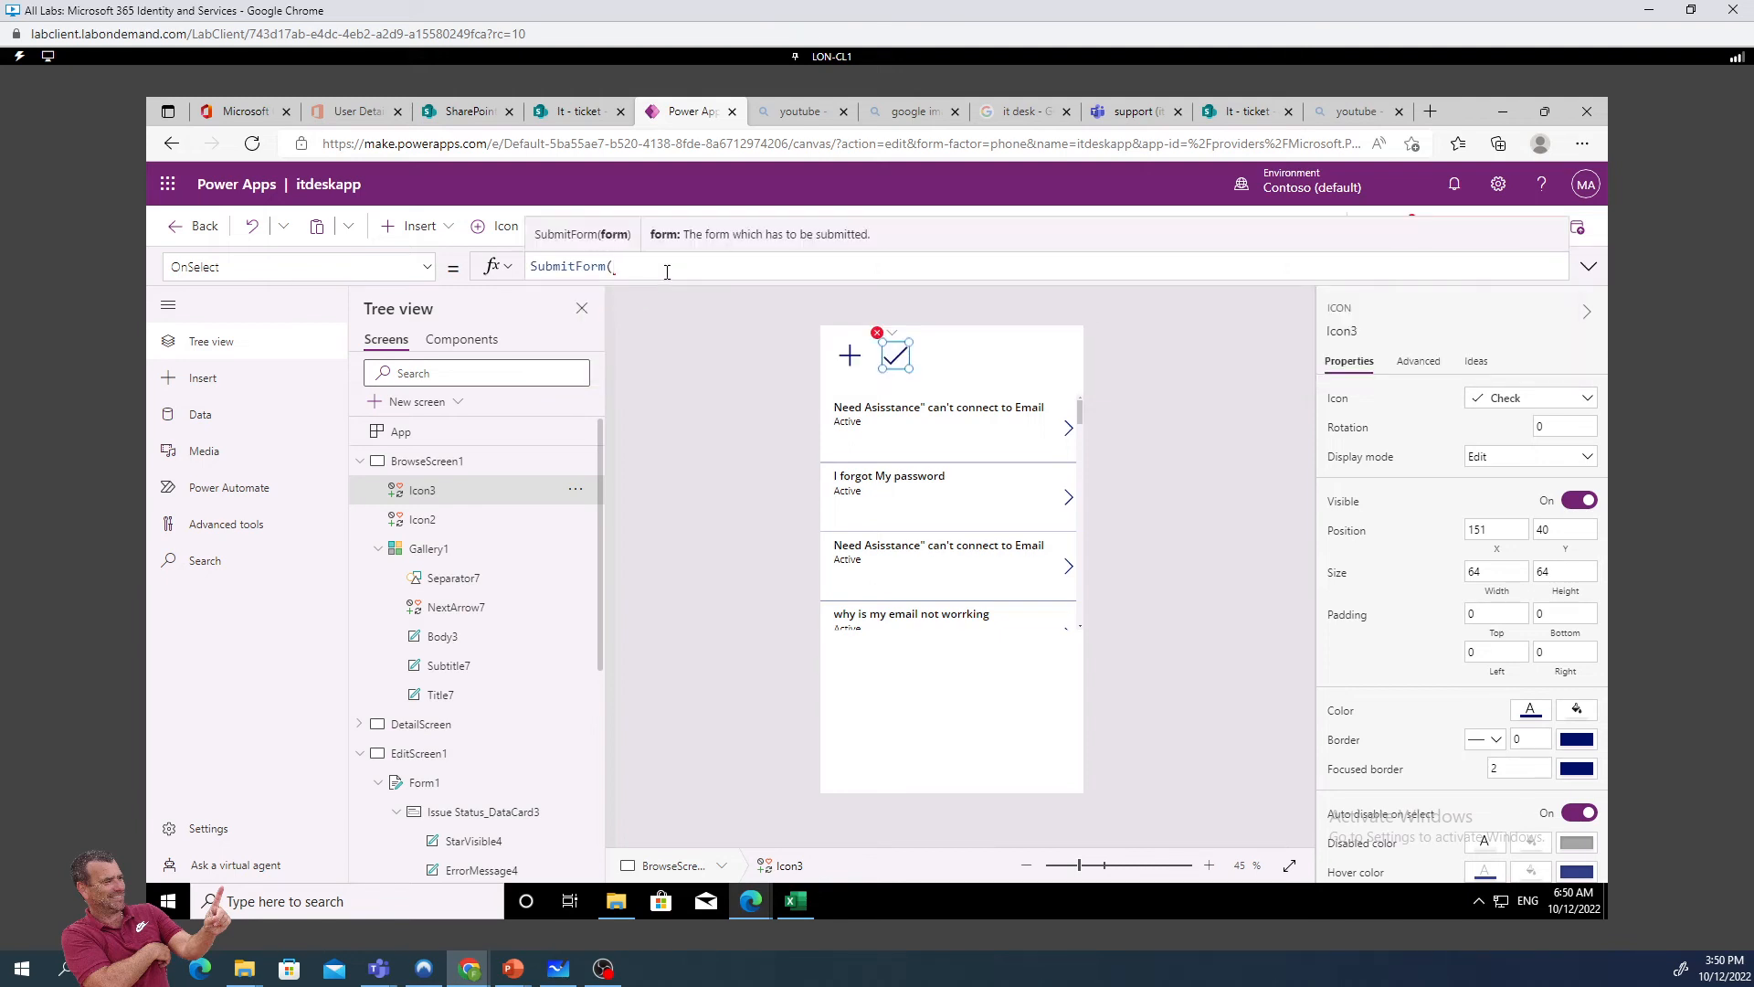
pyautogui.write('form')
pyautogui.click(591, 329)
pyautogui.write('0')
pyautogui.press('BackSpace')
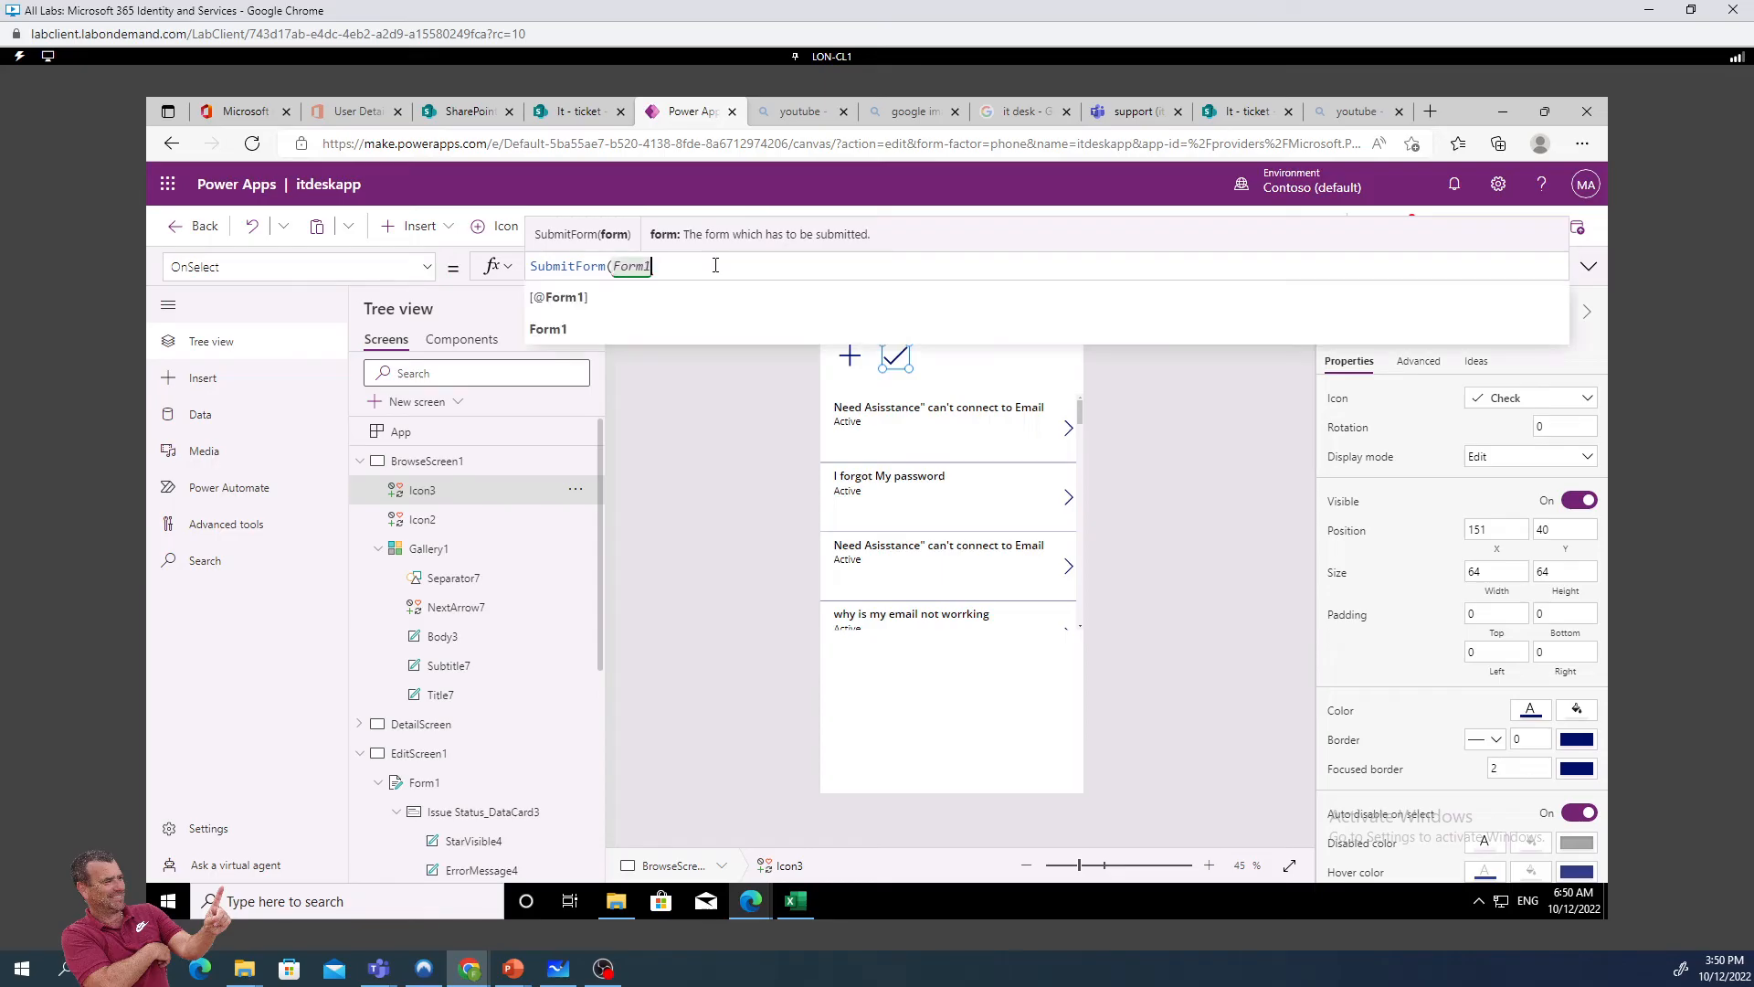
pyautogui.write(')')
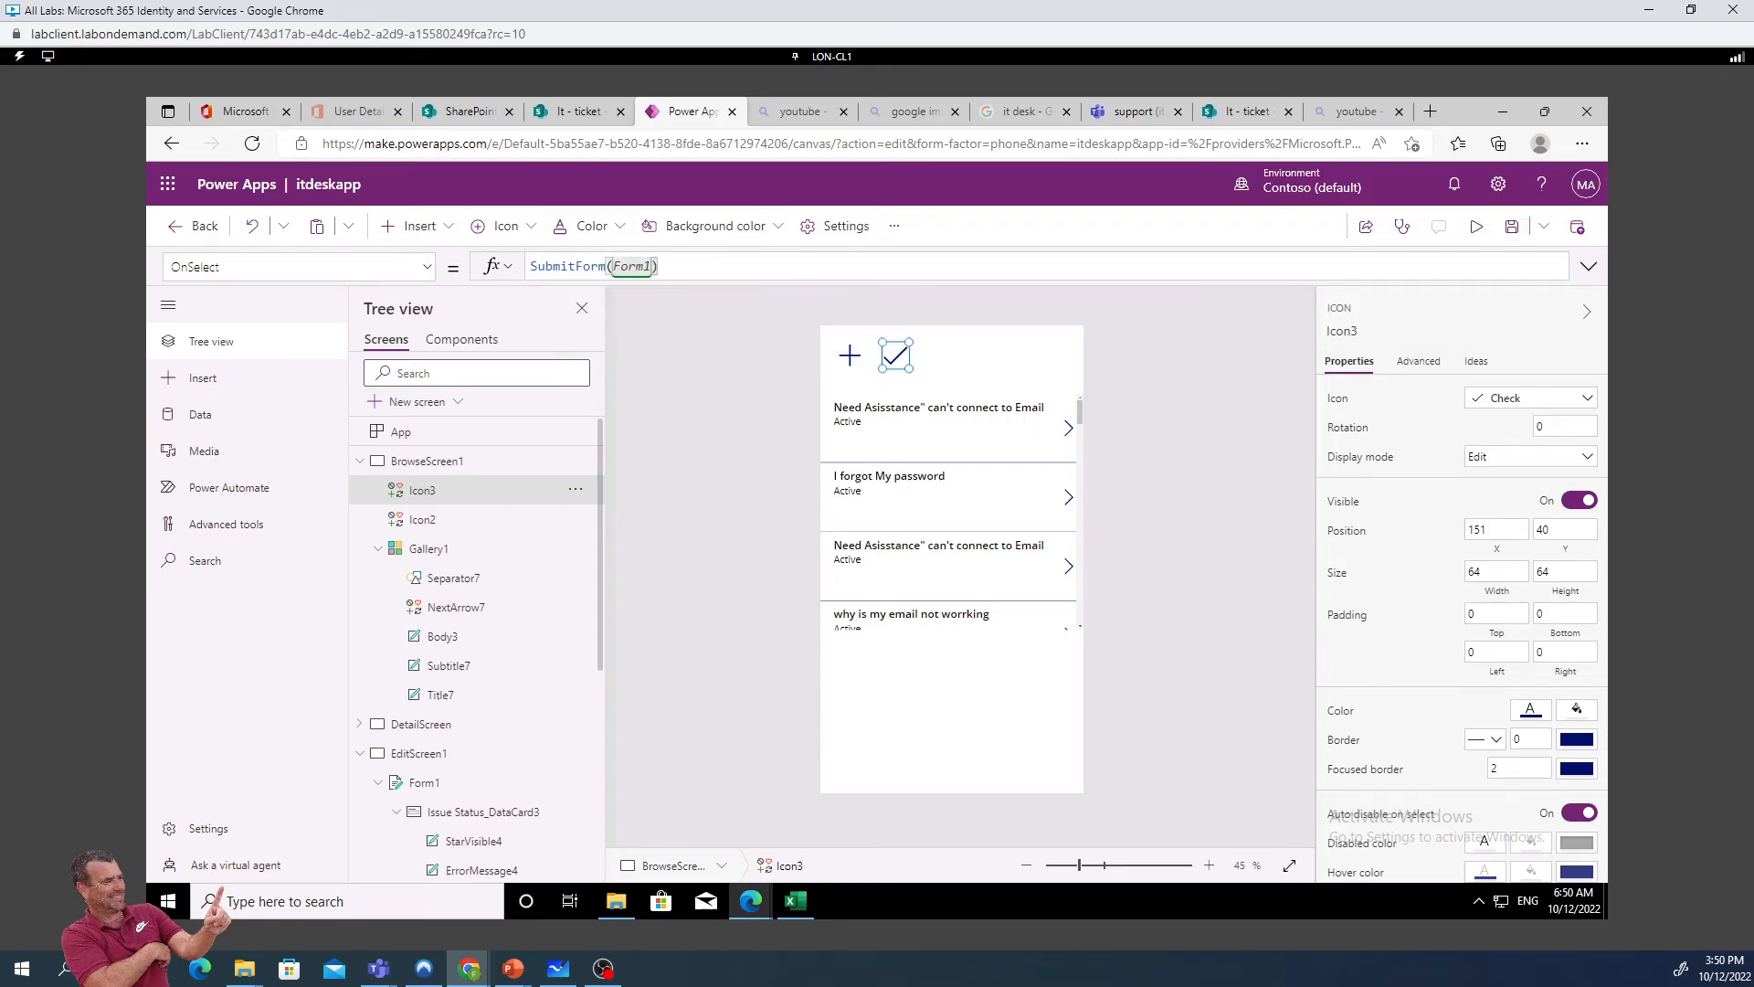
pyautogui.hotkey('ctrl', 's')
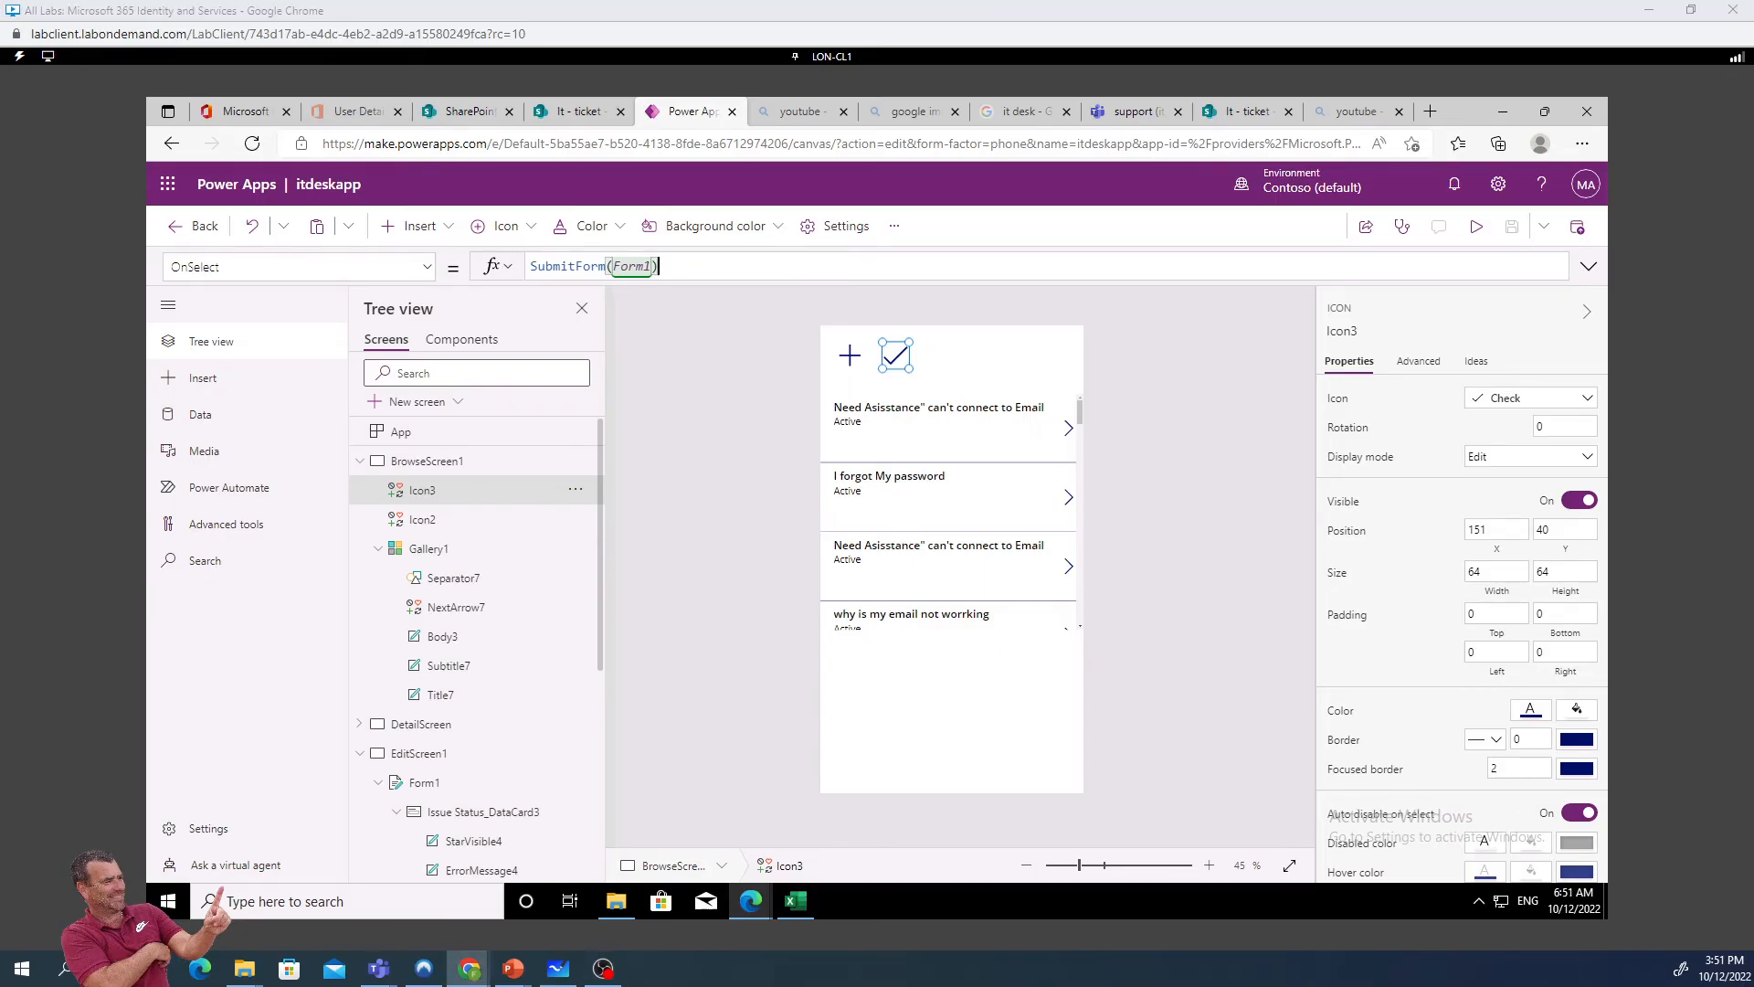
# Set the OnSuccess property of Form1 on EditScreen1 to Back()
pyautogui.click(434, 760)
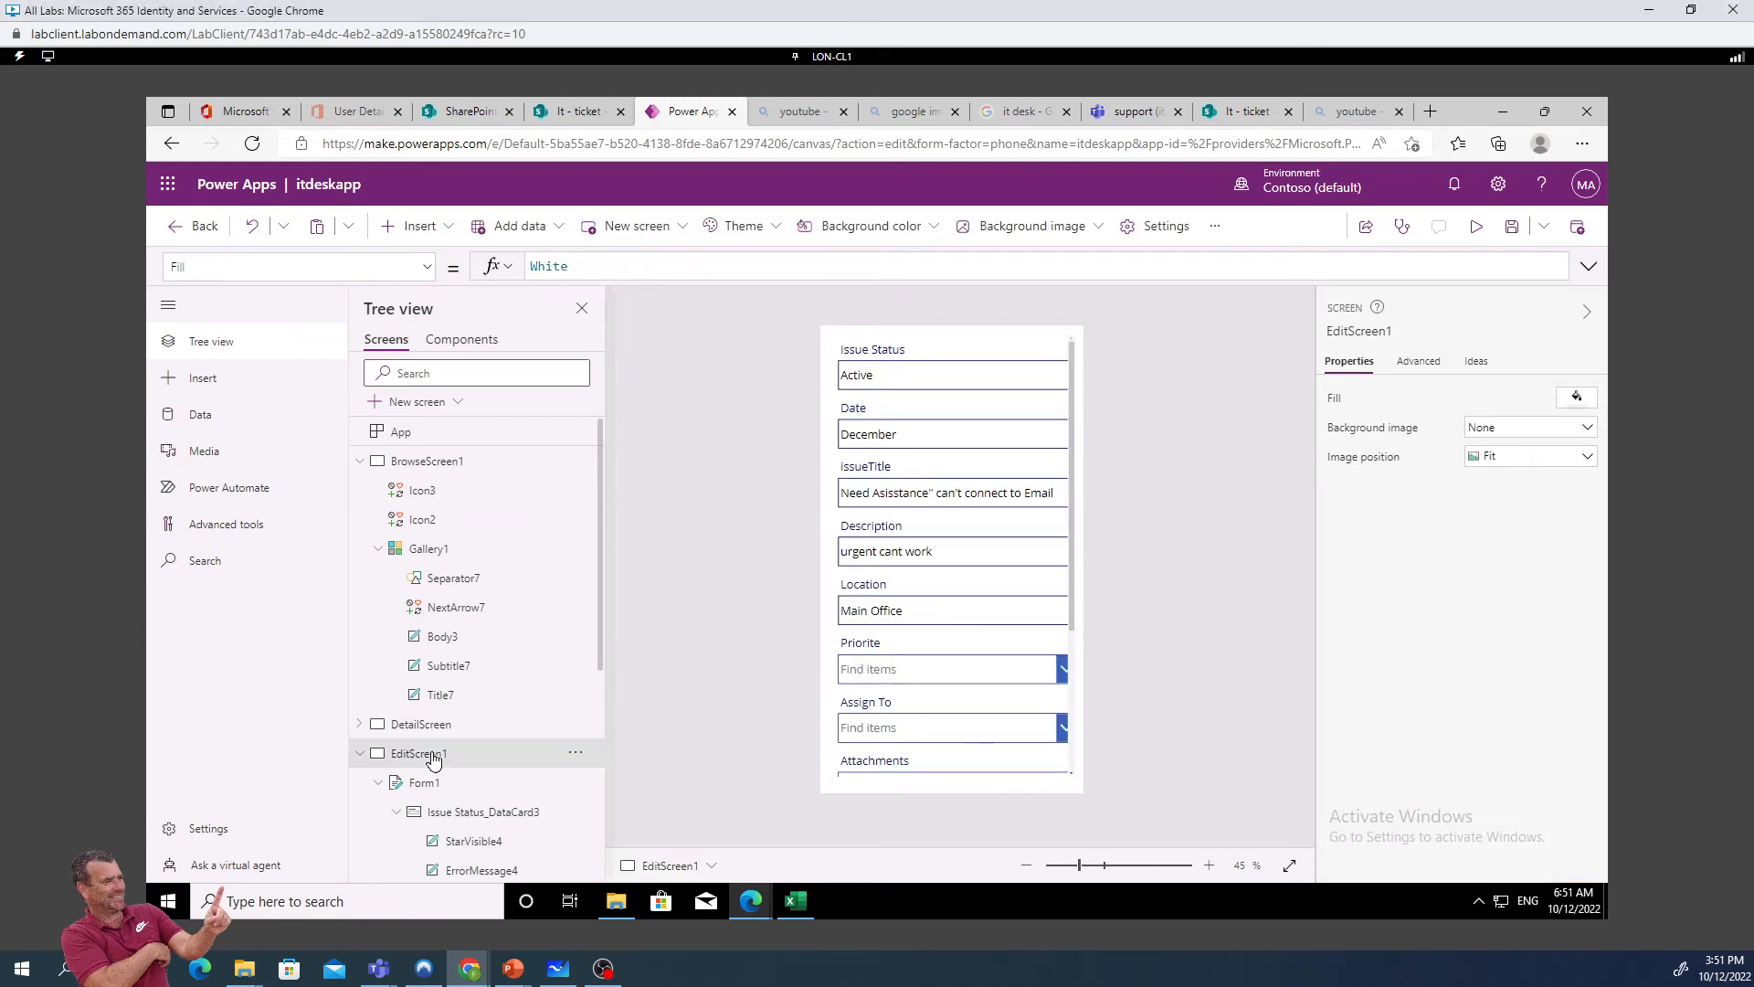
pyautogui.click(422, 786)
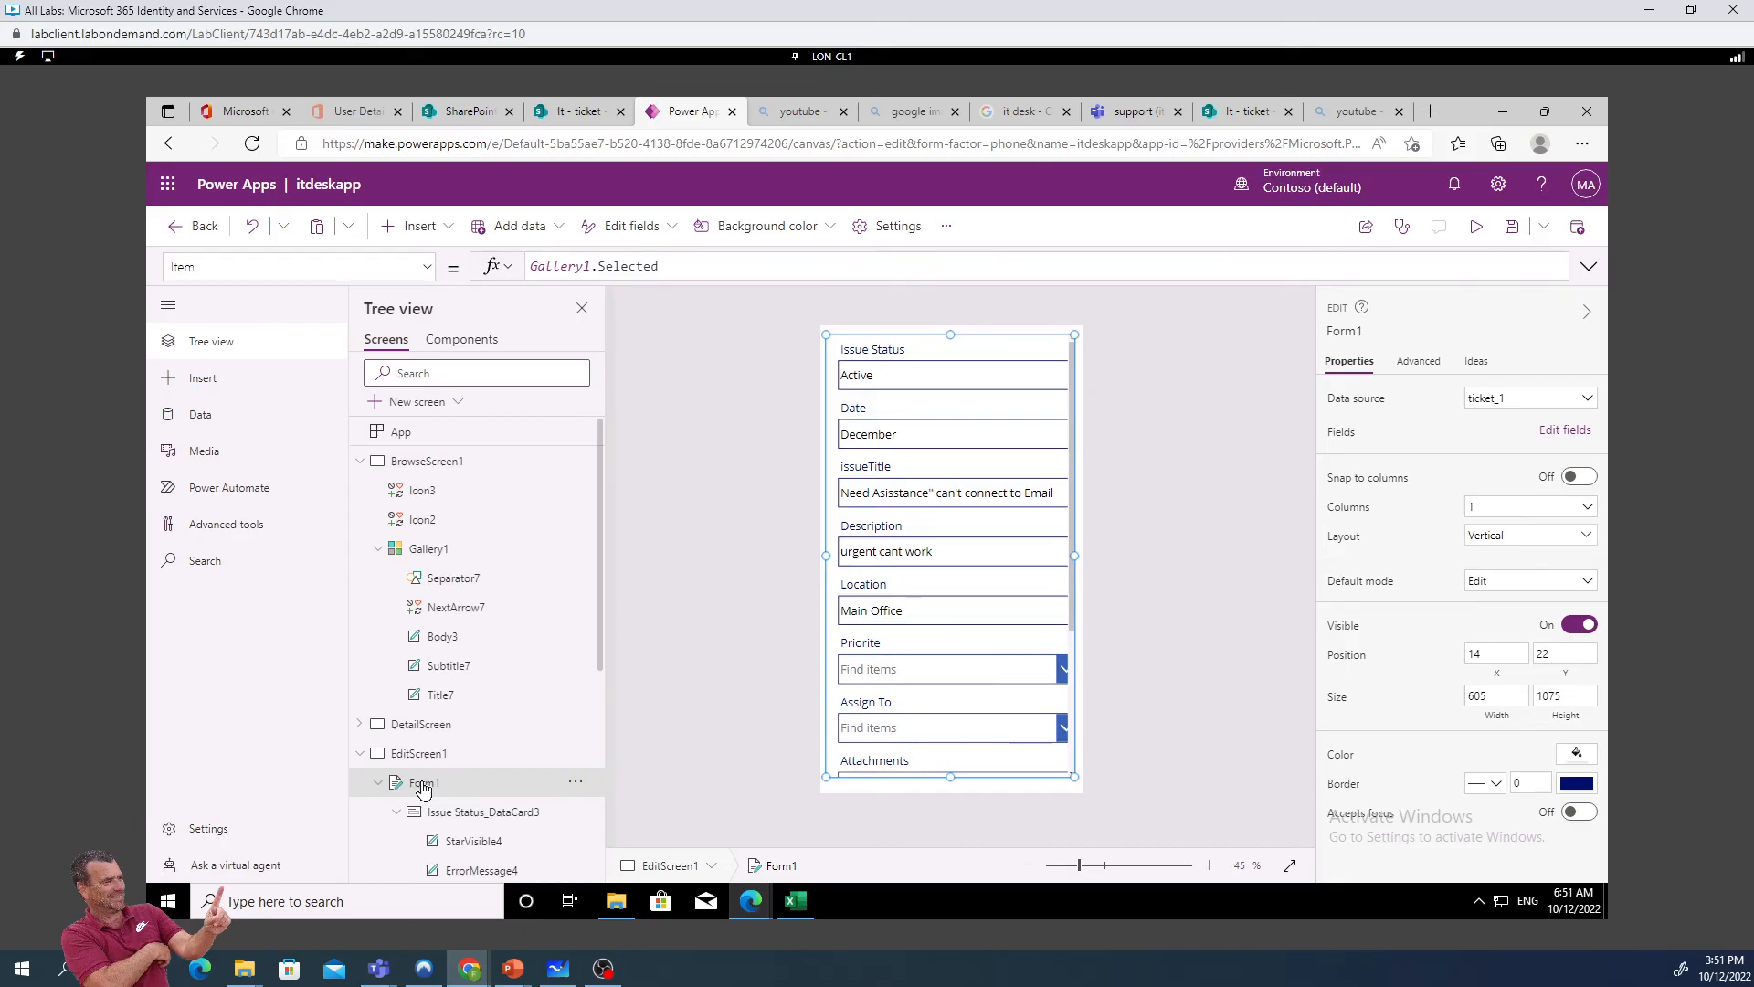
pyautogui.click(427, 267)
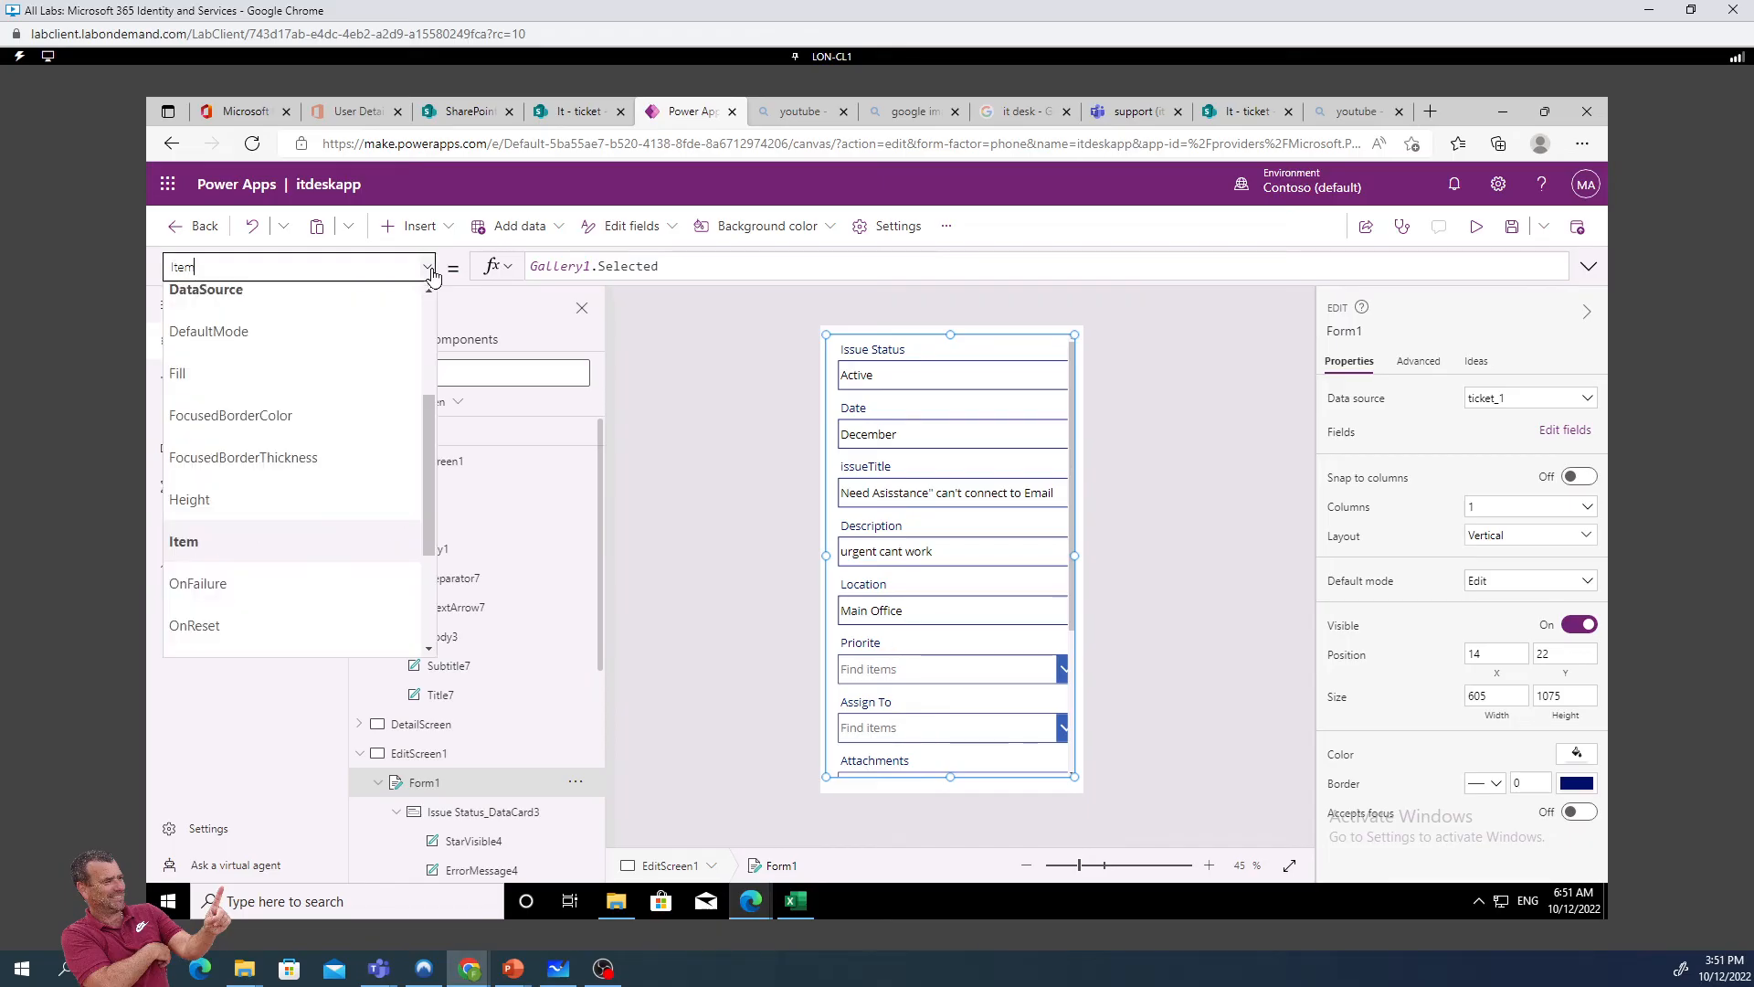
pyautogui.scroll(-1, 291, 583)
pyautogui.click(278, 557)
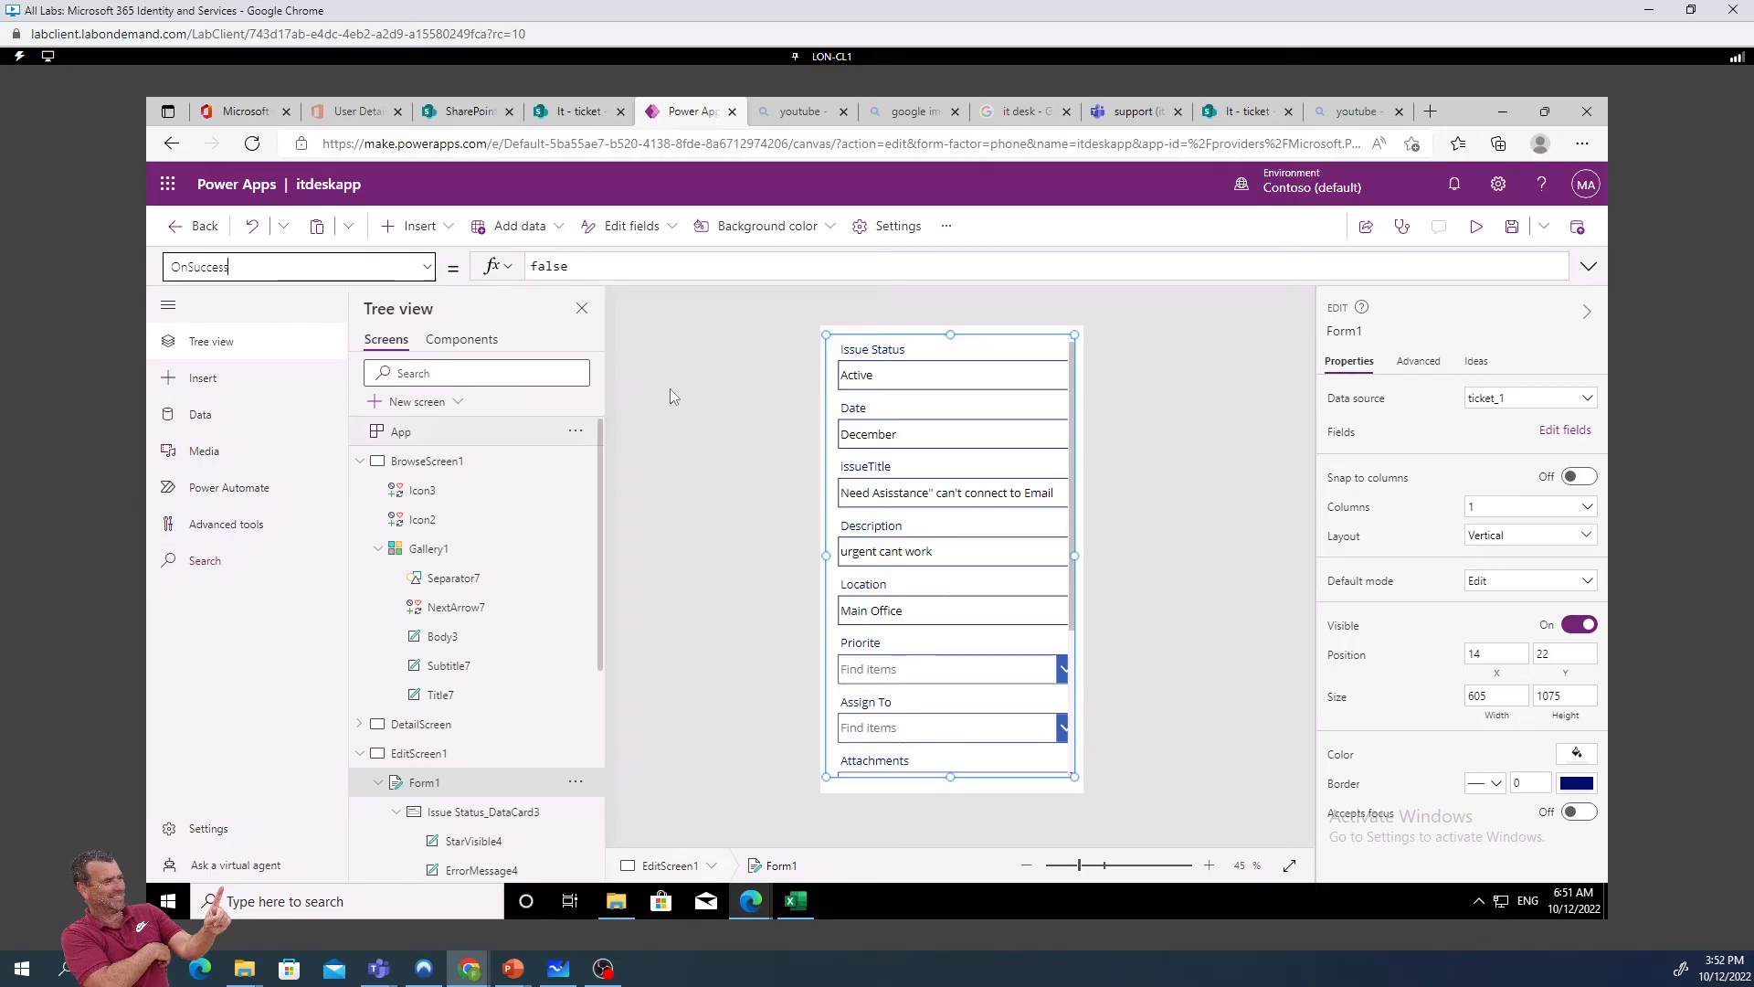
pyautogui.click(603, 267)
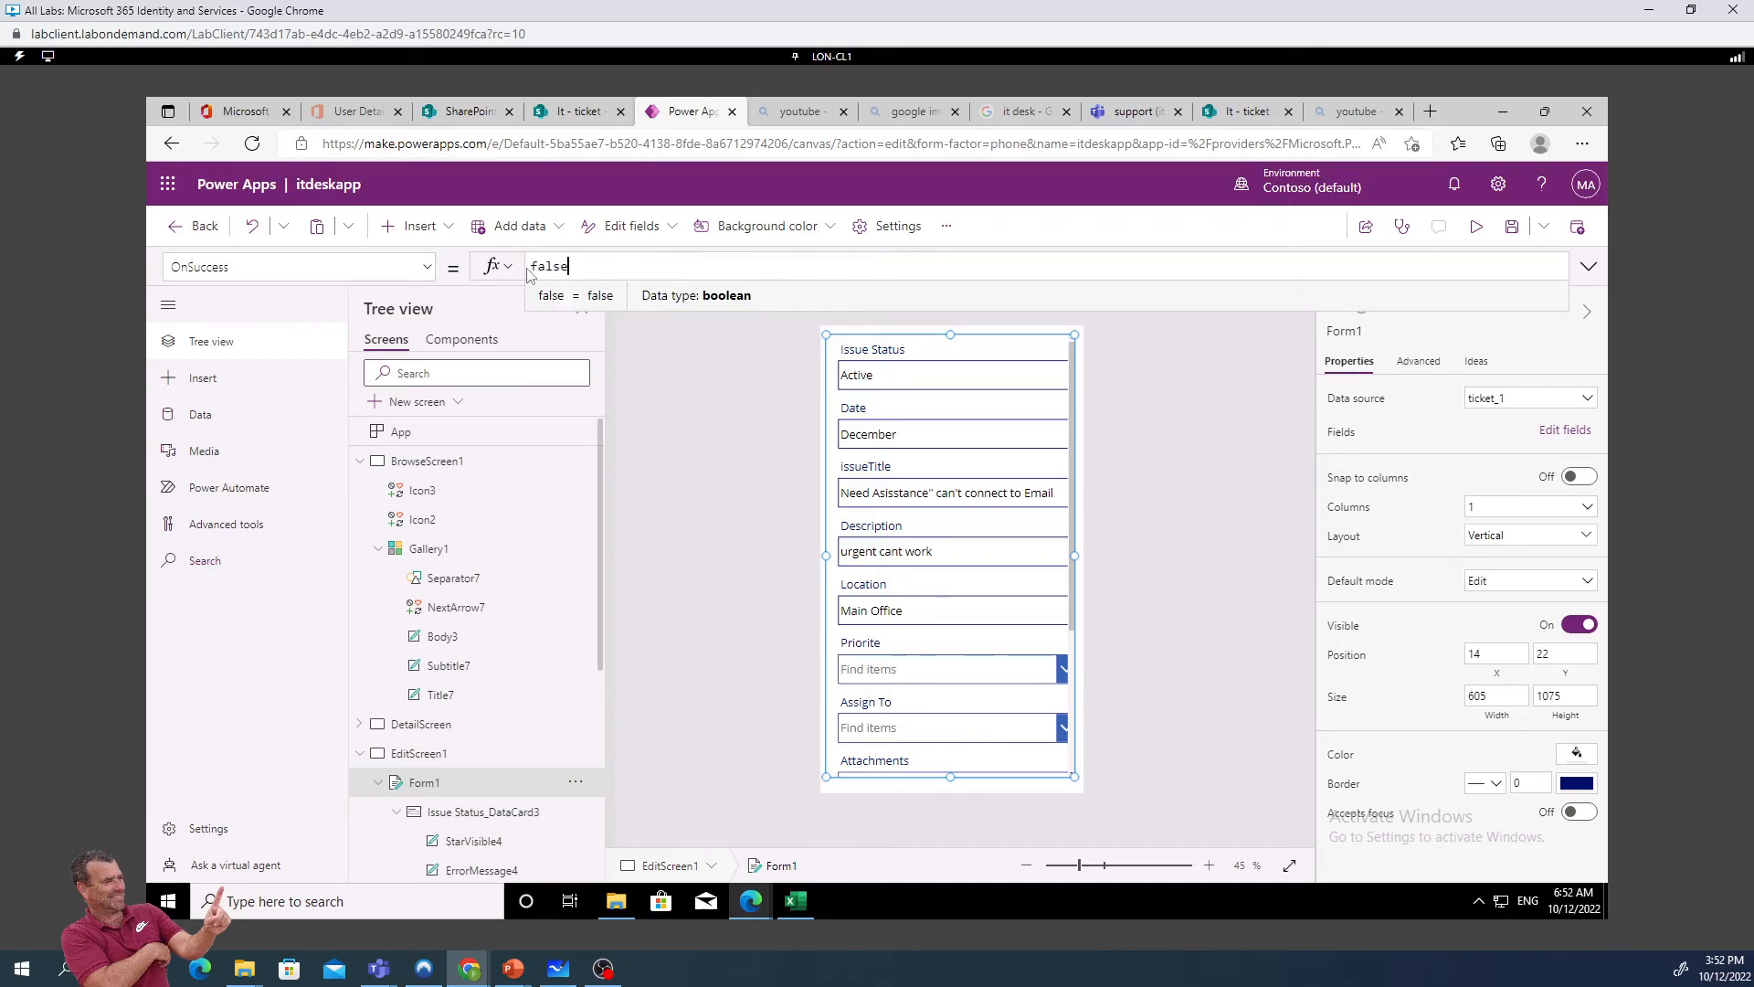
pyautogui.moveTo(528, 275); pyautogui.dragTo(574, 269)
pyautogui.click(574, 271)
pyautogui.write('back')
pyautogui.write('(')
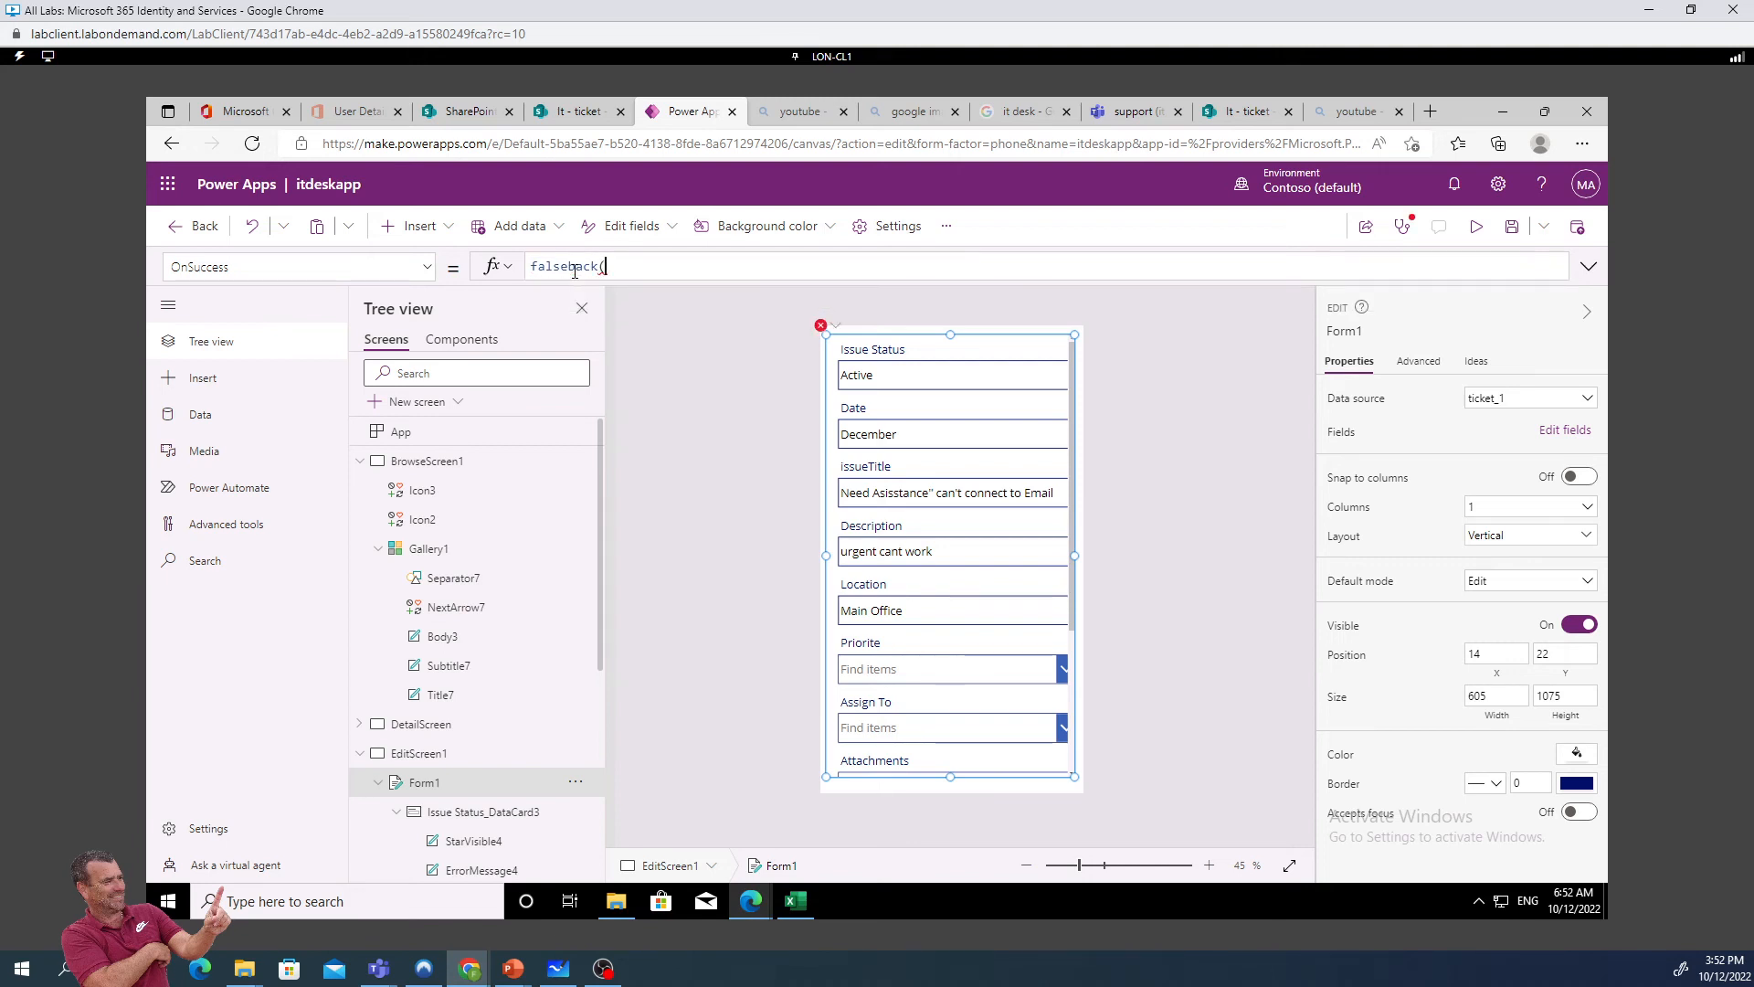
pyautogui.press('BackSpace')
pyautogui.press('BackSpace')
pyautogui.press('BackSpace')
pyautogui.press('BackSpace')
pyautogui.press('BackSpace')
pyautogui.press('BackSpace')
pyautogui.press('BackSpace')
pyautogui.press('BackSpace')
pyautogui.press('BackSpace')
pyautogui.press('BackSpace')
pyautogui.write('back')
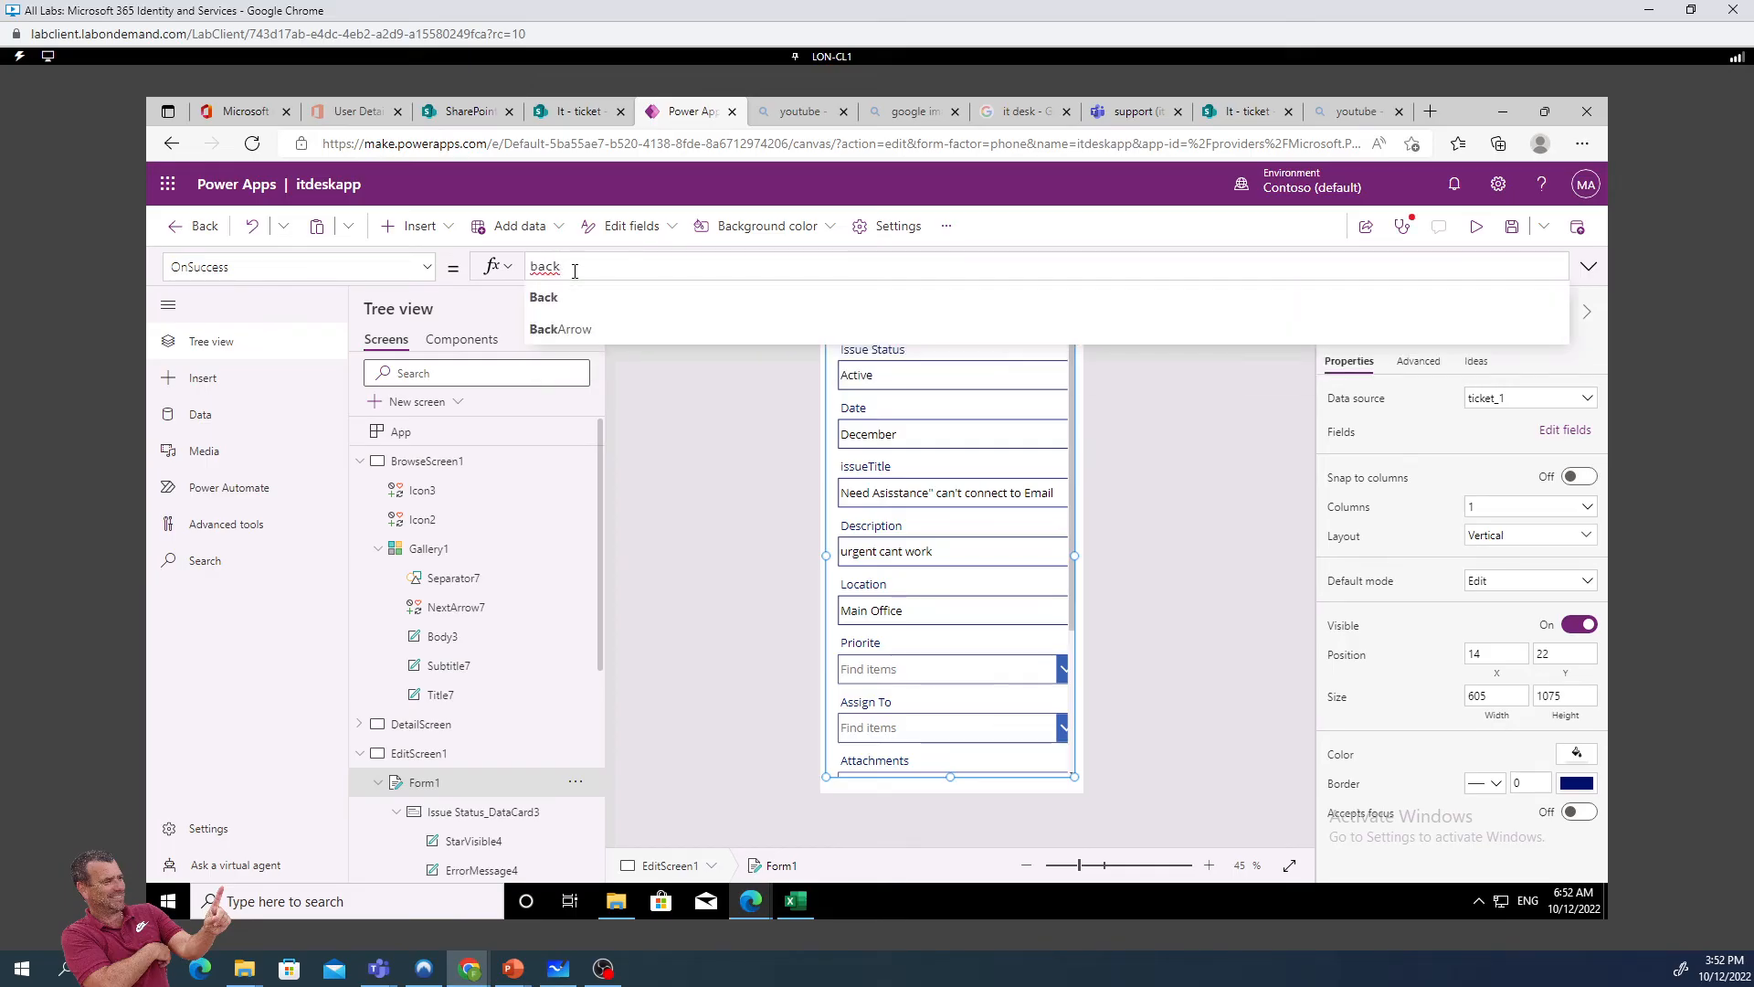
pyautogui.write('(')
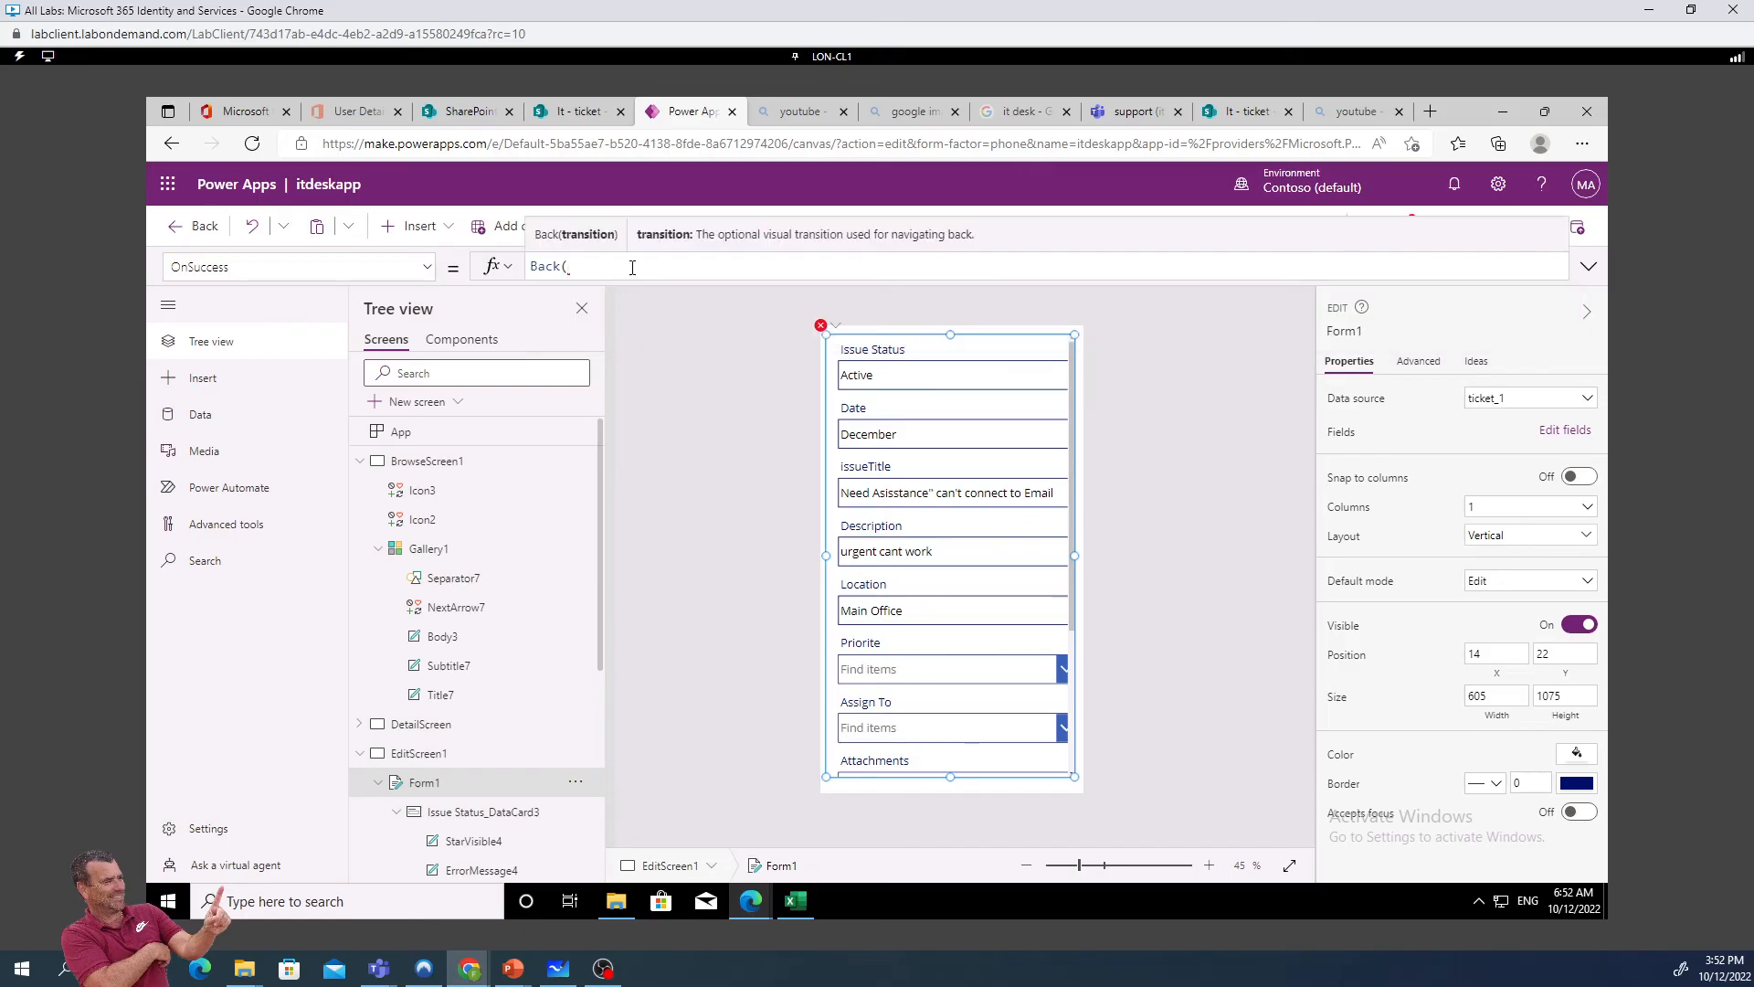
pyautogui.write(')')
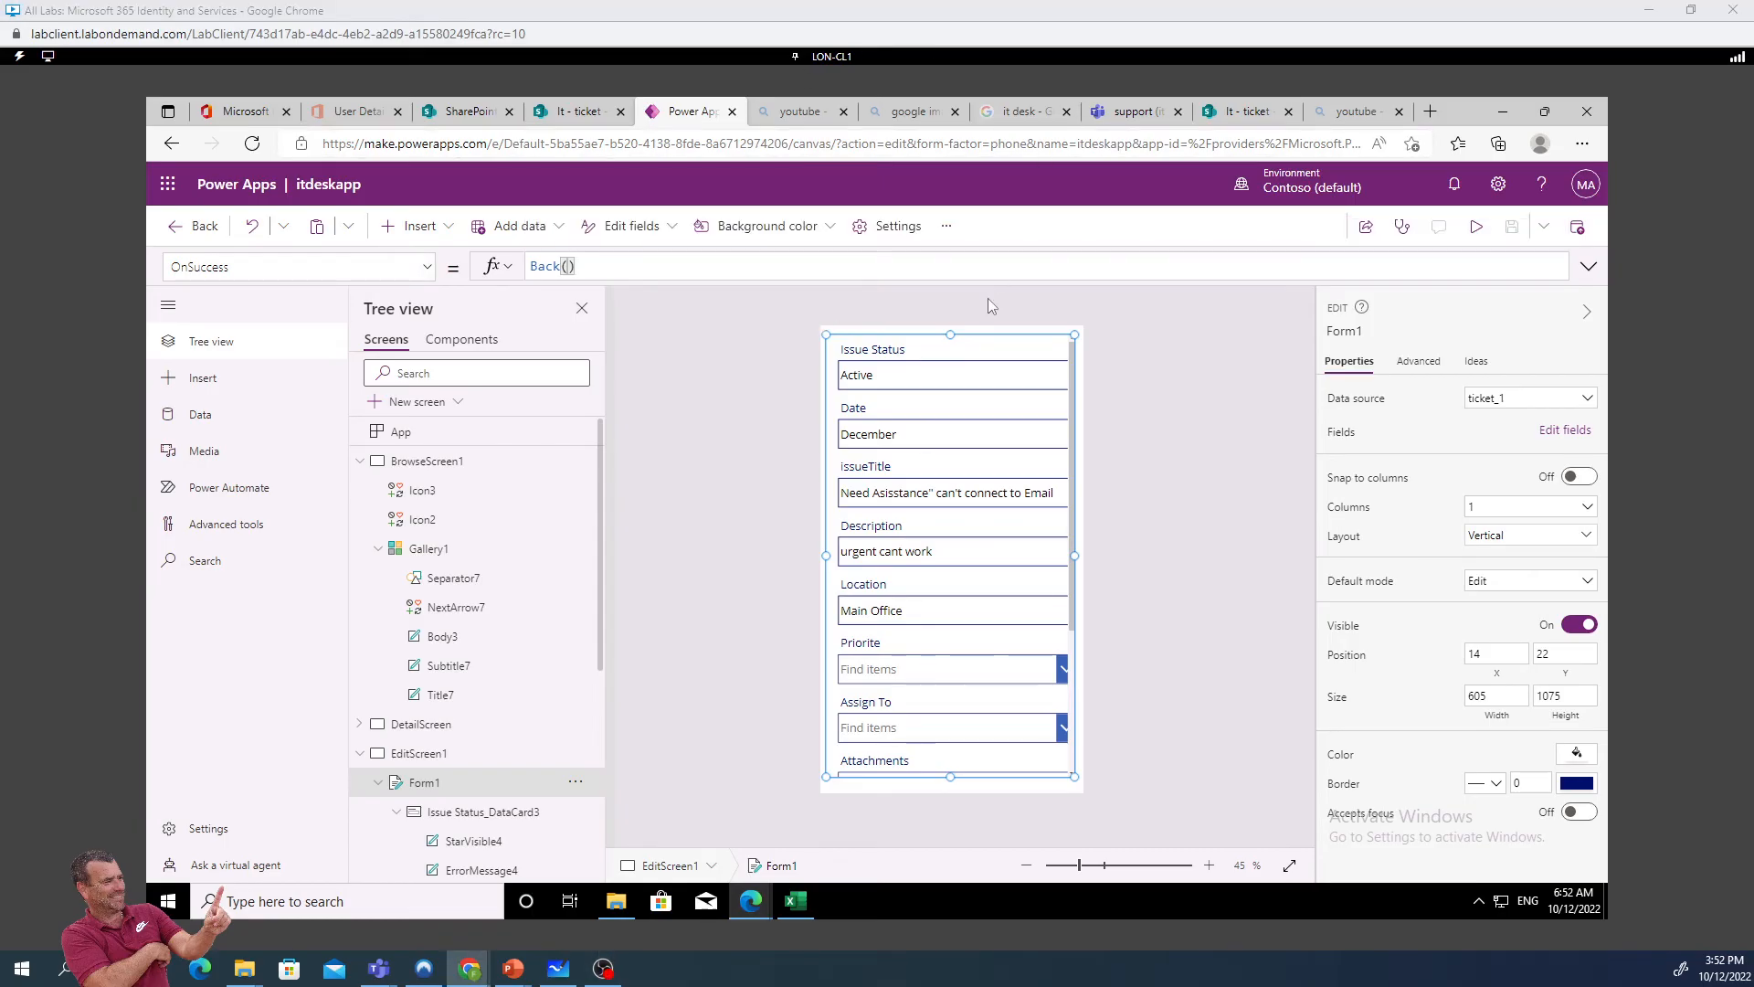
# Lower the top edge of the edit form on EditScreen1 and insert a Cancel icon in the space above it
pyautogui.moveTo(960, 339); pyautogui.dragTo(954, 376)
pyautogui.click(950, 354)
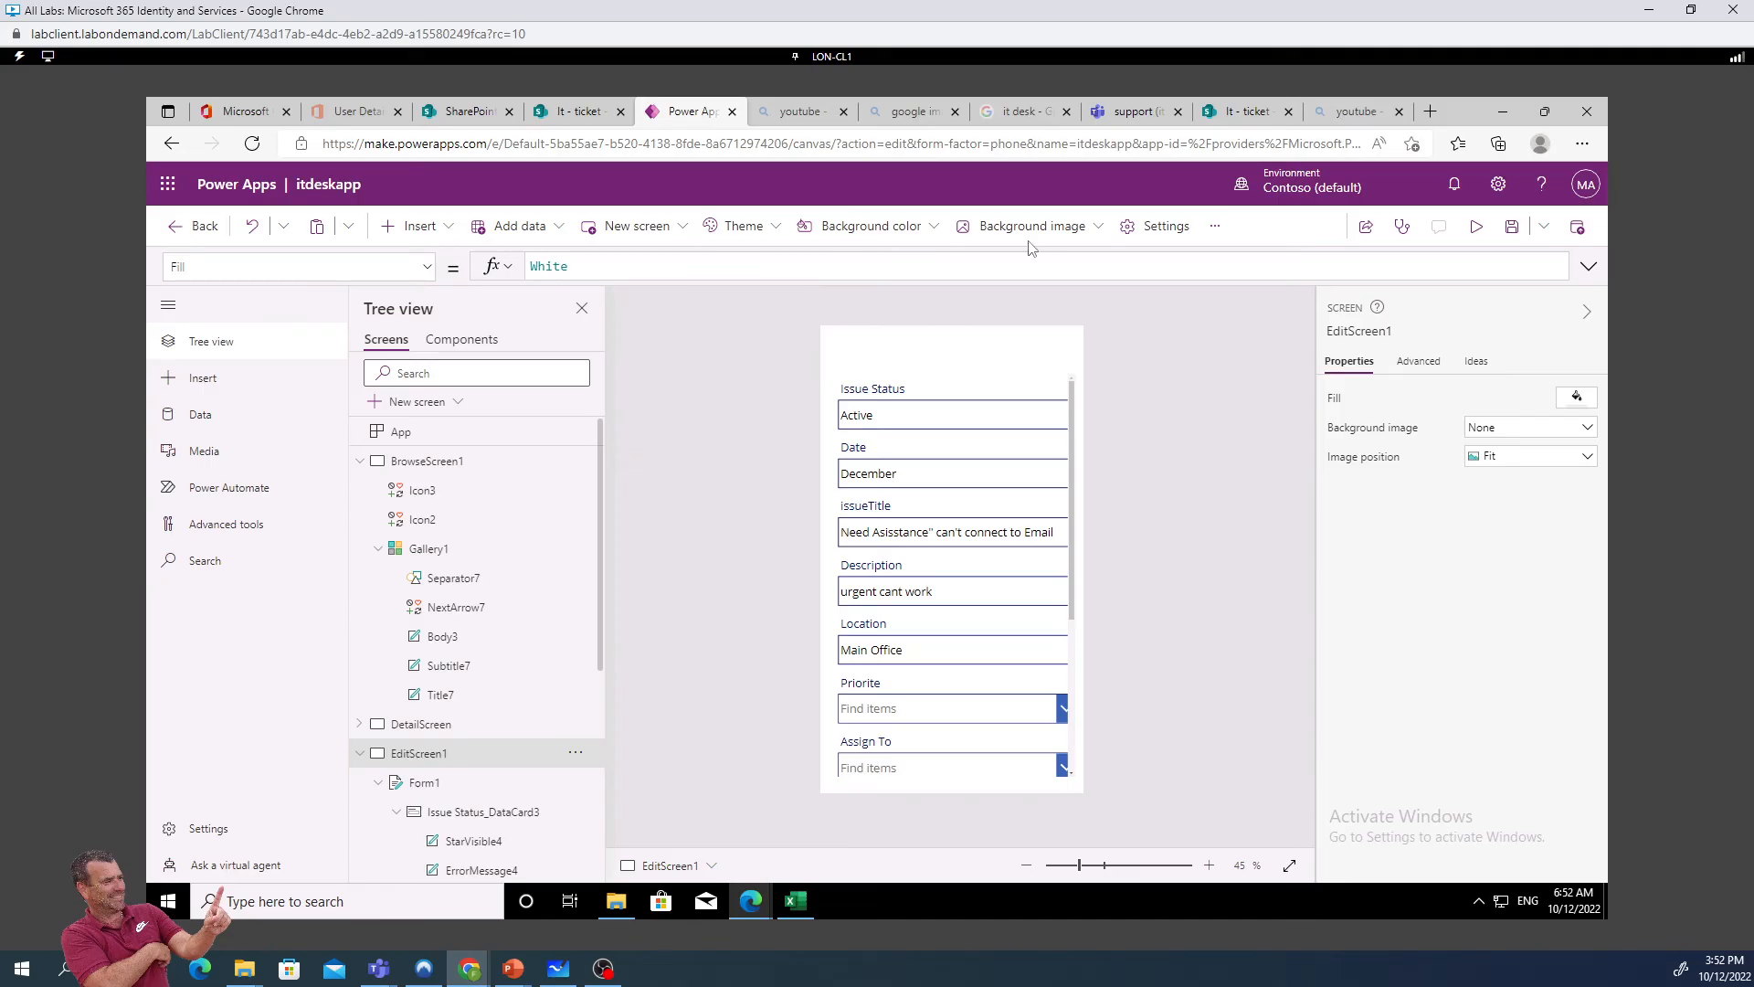
pyautogui.click(440, 228)
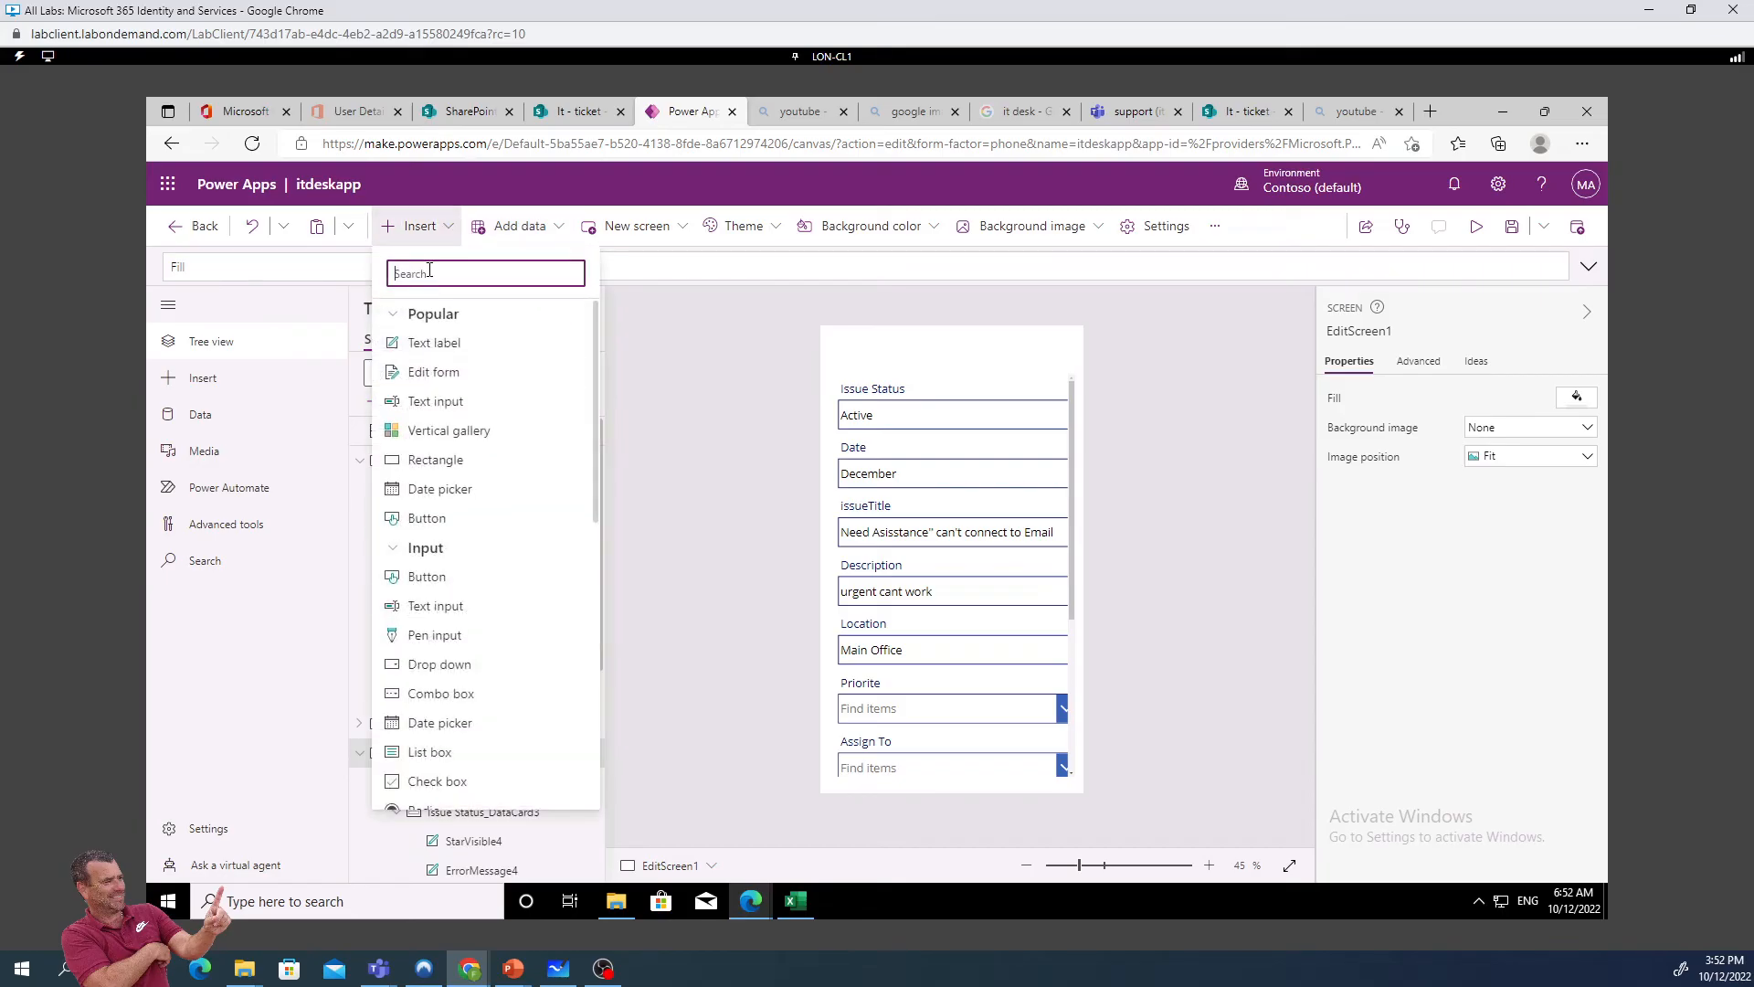
pyautogui.write('va')
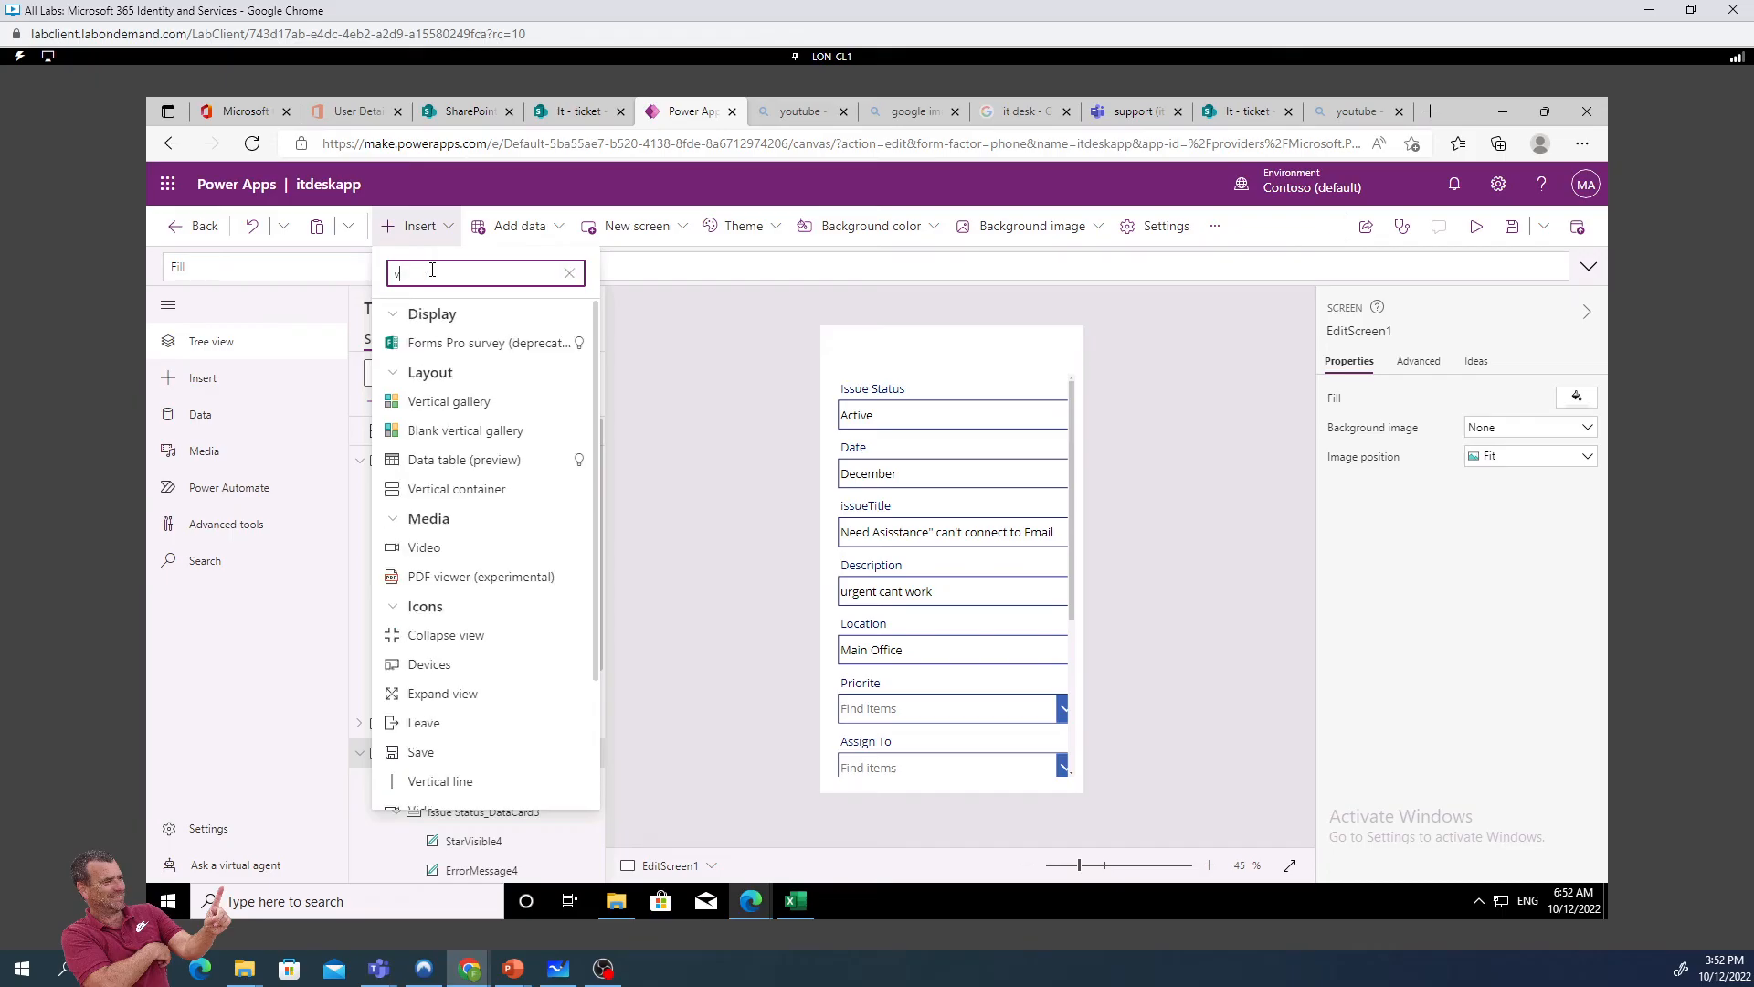
pyautogui.press('BackSpace')
pyautogui.press('BackSpace')
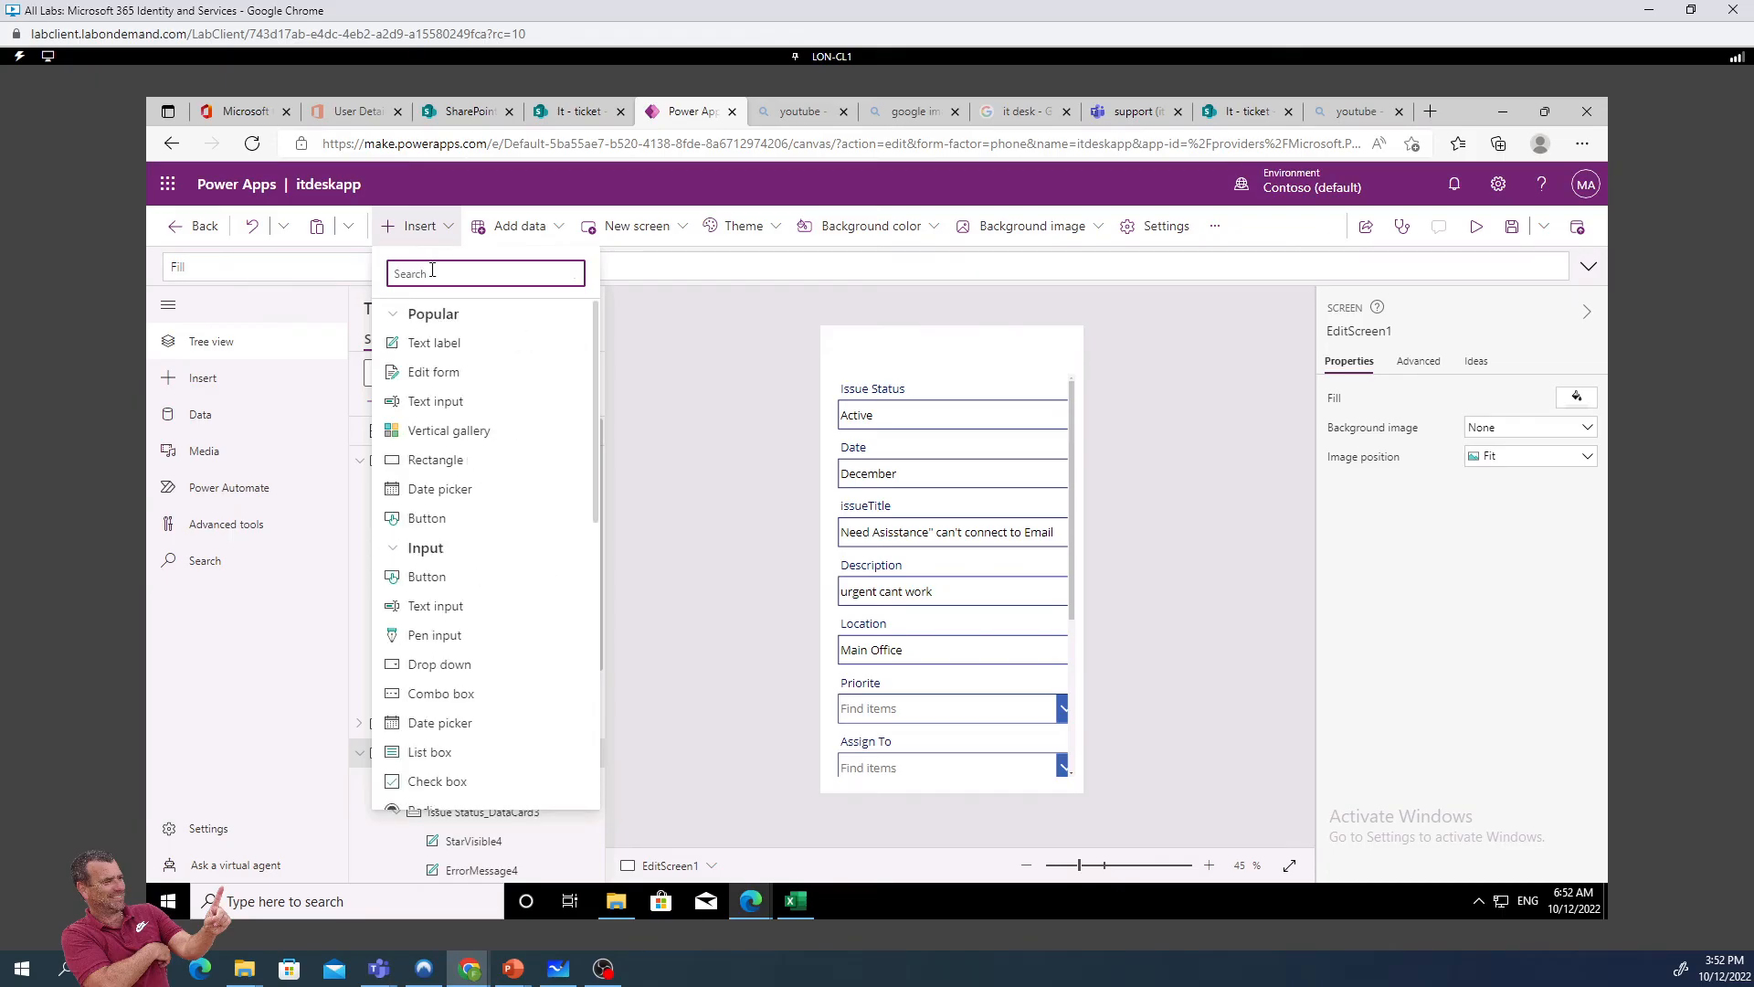
pyautogui.write('can')
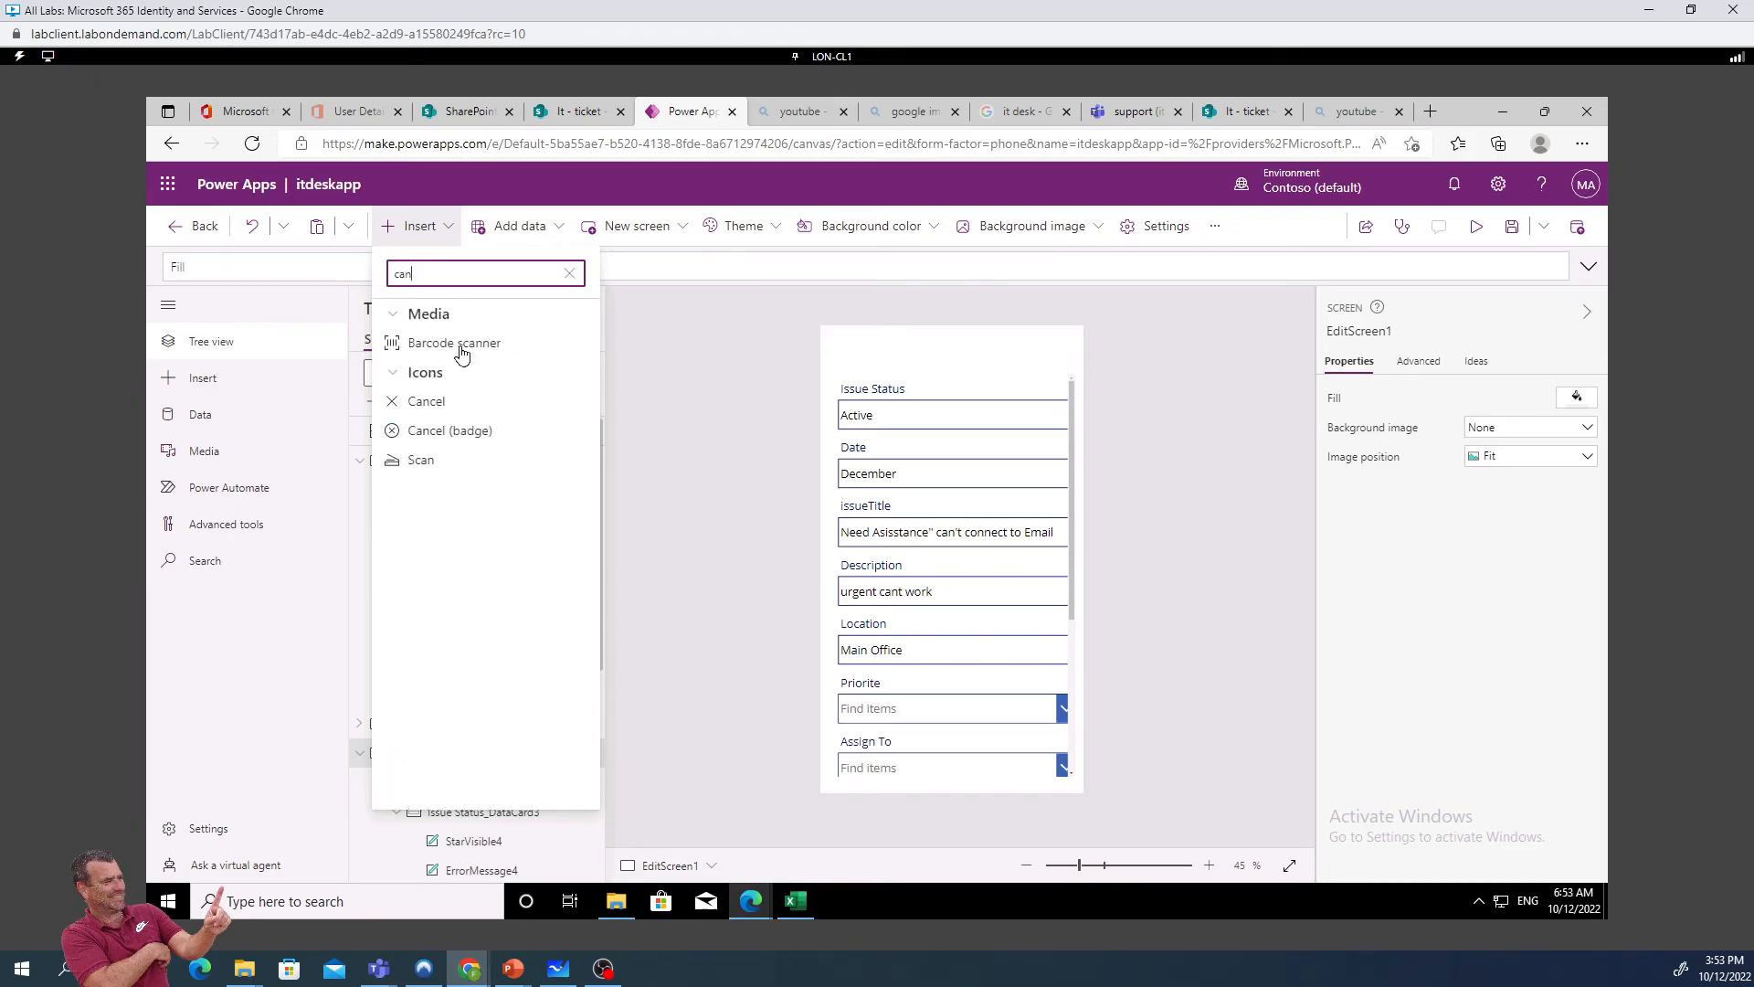
pyautogui.click(450, 402)
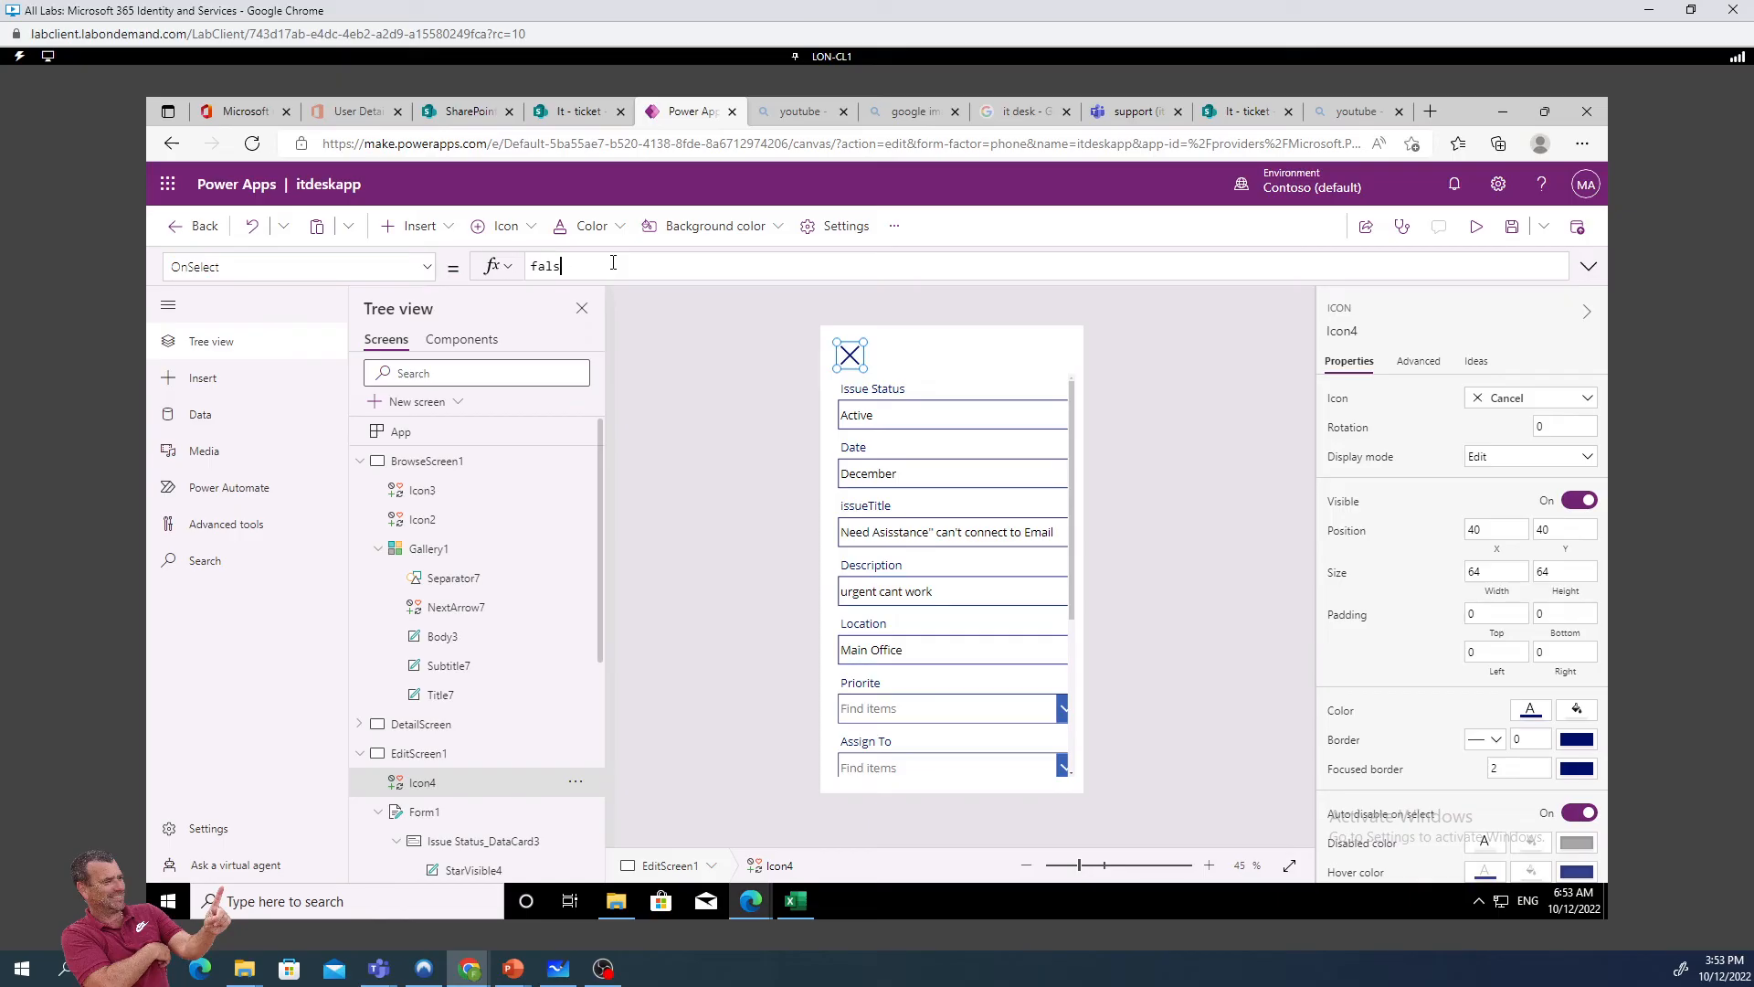
# Replace the Cancel icon's OnSelect formula with ResetForm(Form1);Back()
pyautogui.press('BackSpace')
pyautogui.press('BackSpace')
pyautogui.press('BackSpace')
pyautogui.press('BackSpace')
pyautogui.write('reset')
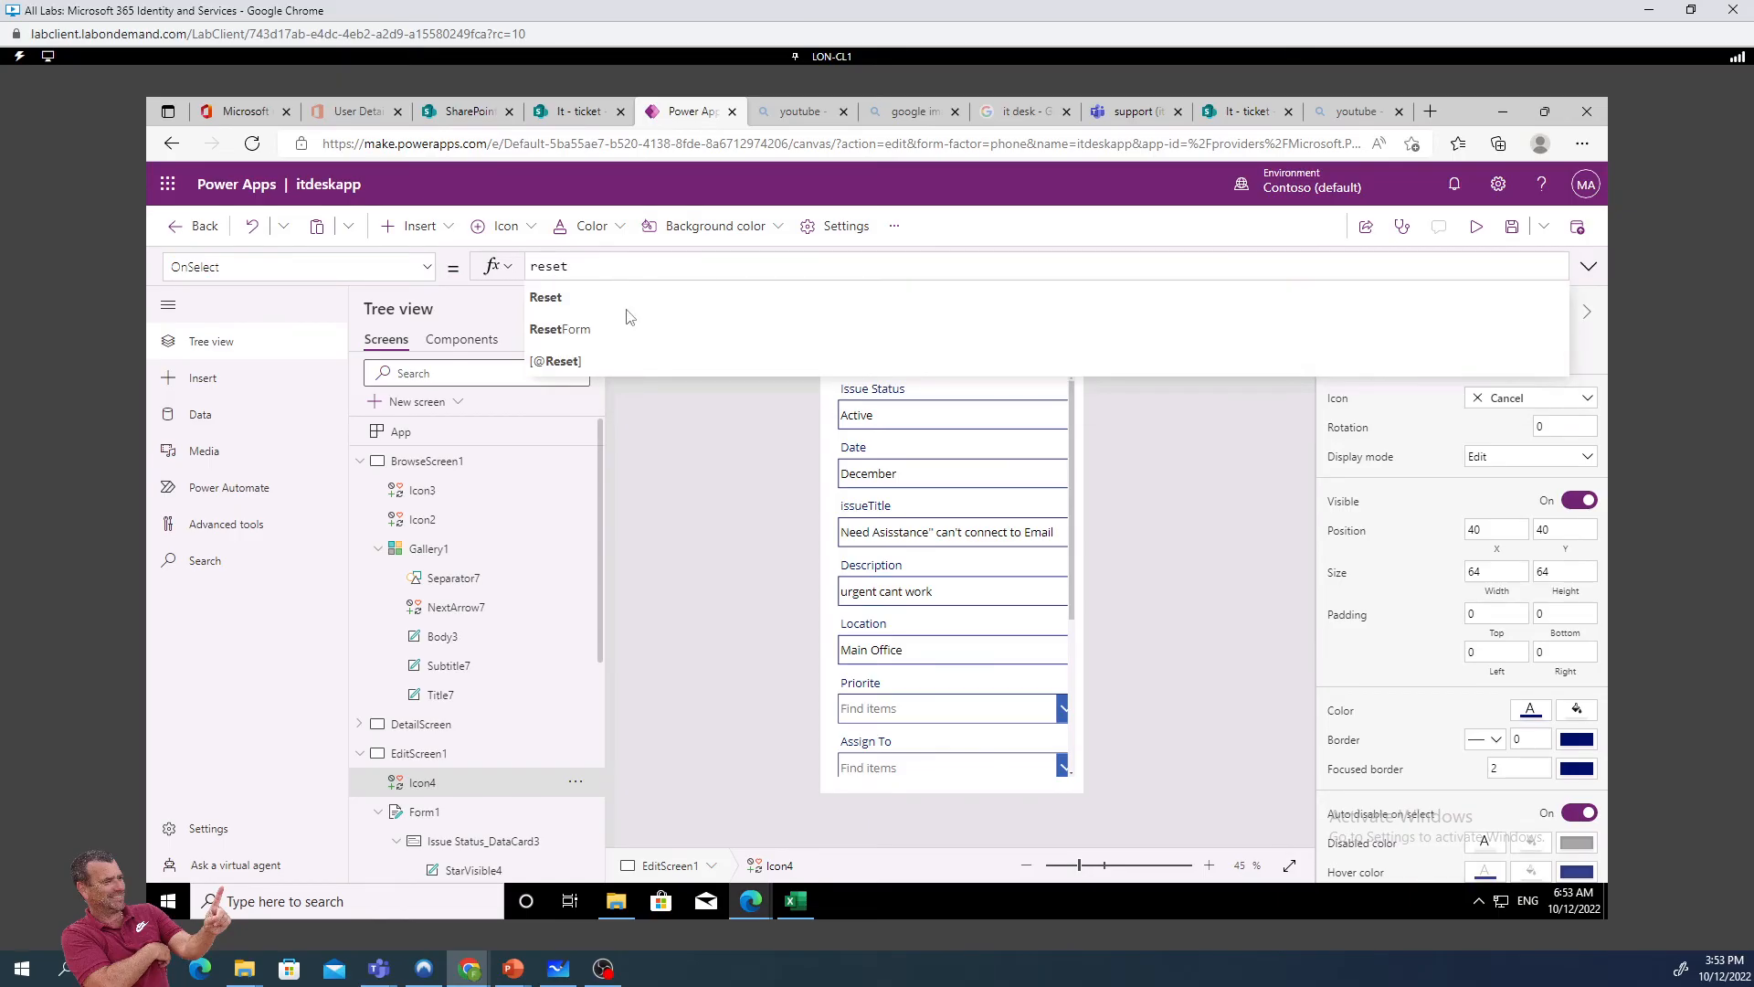
pyautogui.click(590, 321)
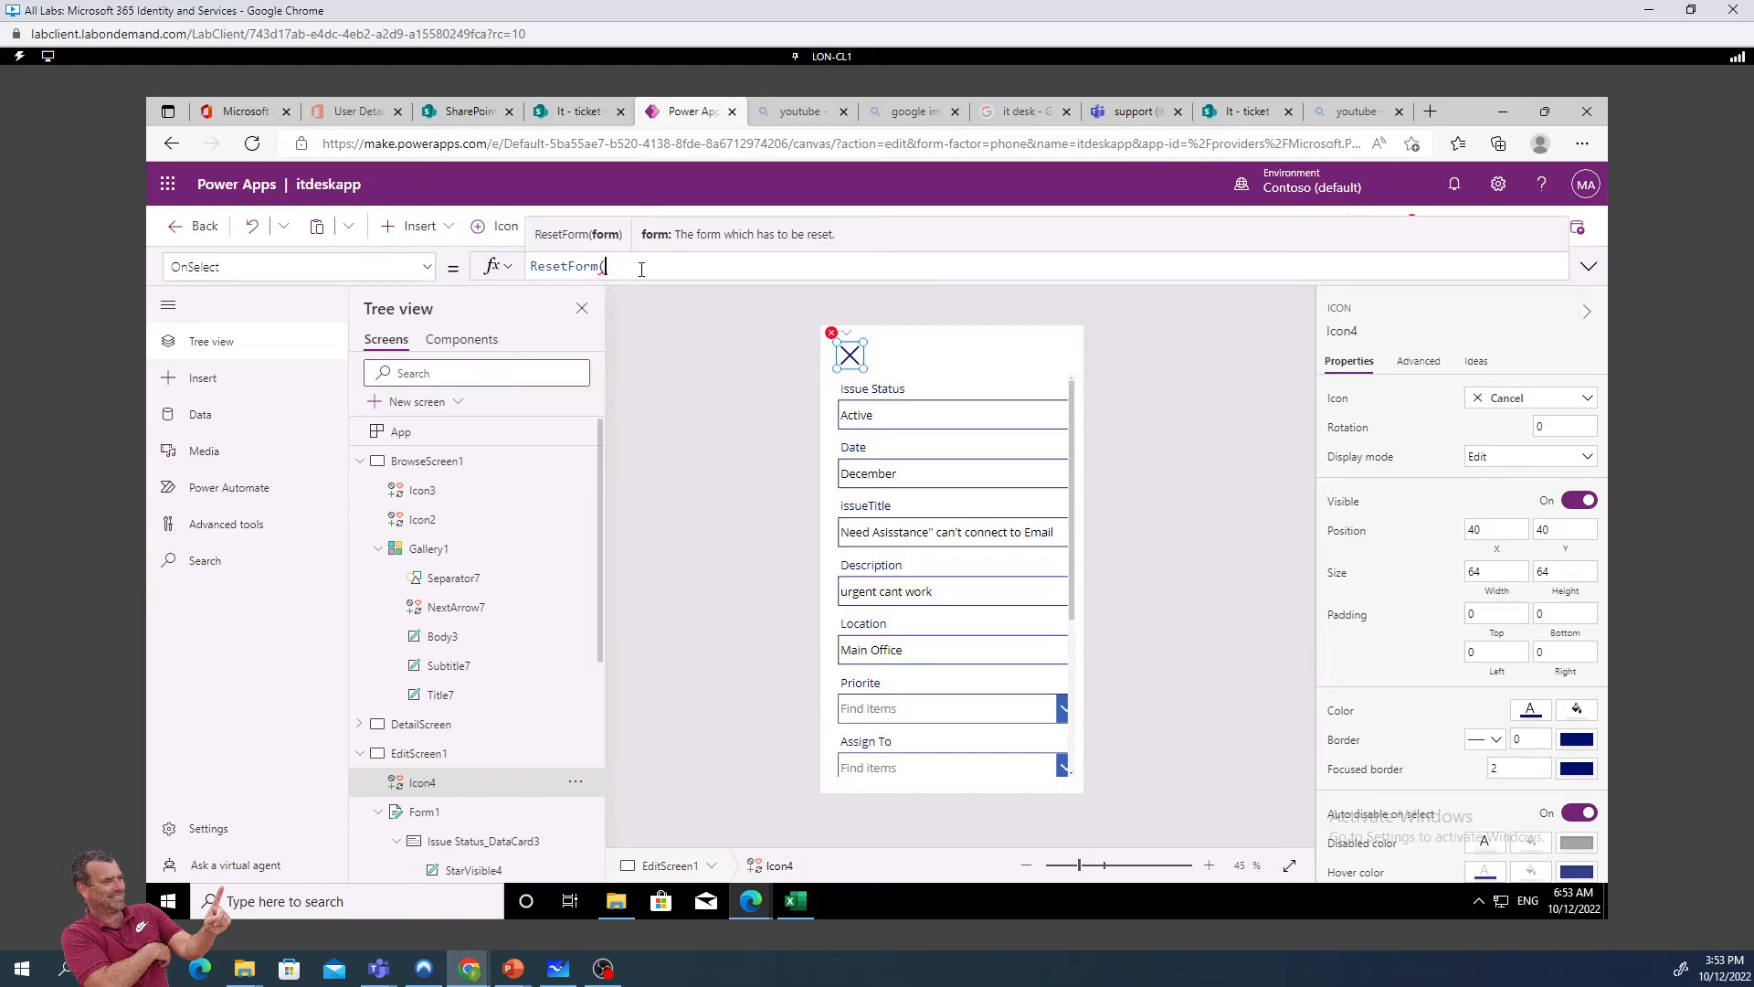
pyautogui.write('for')
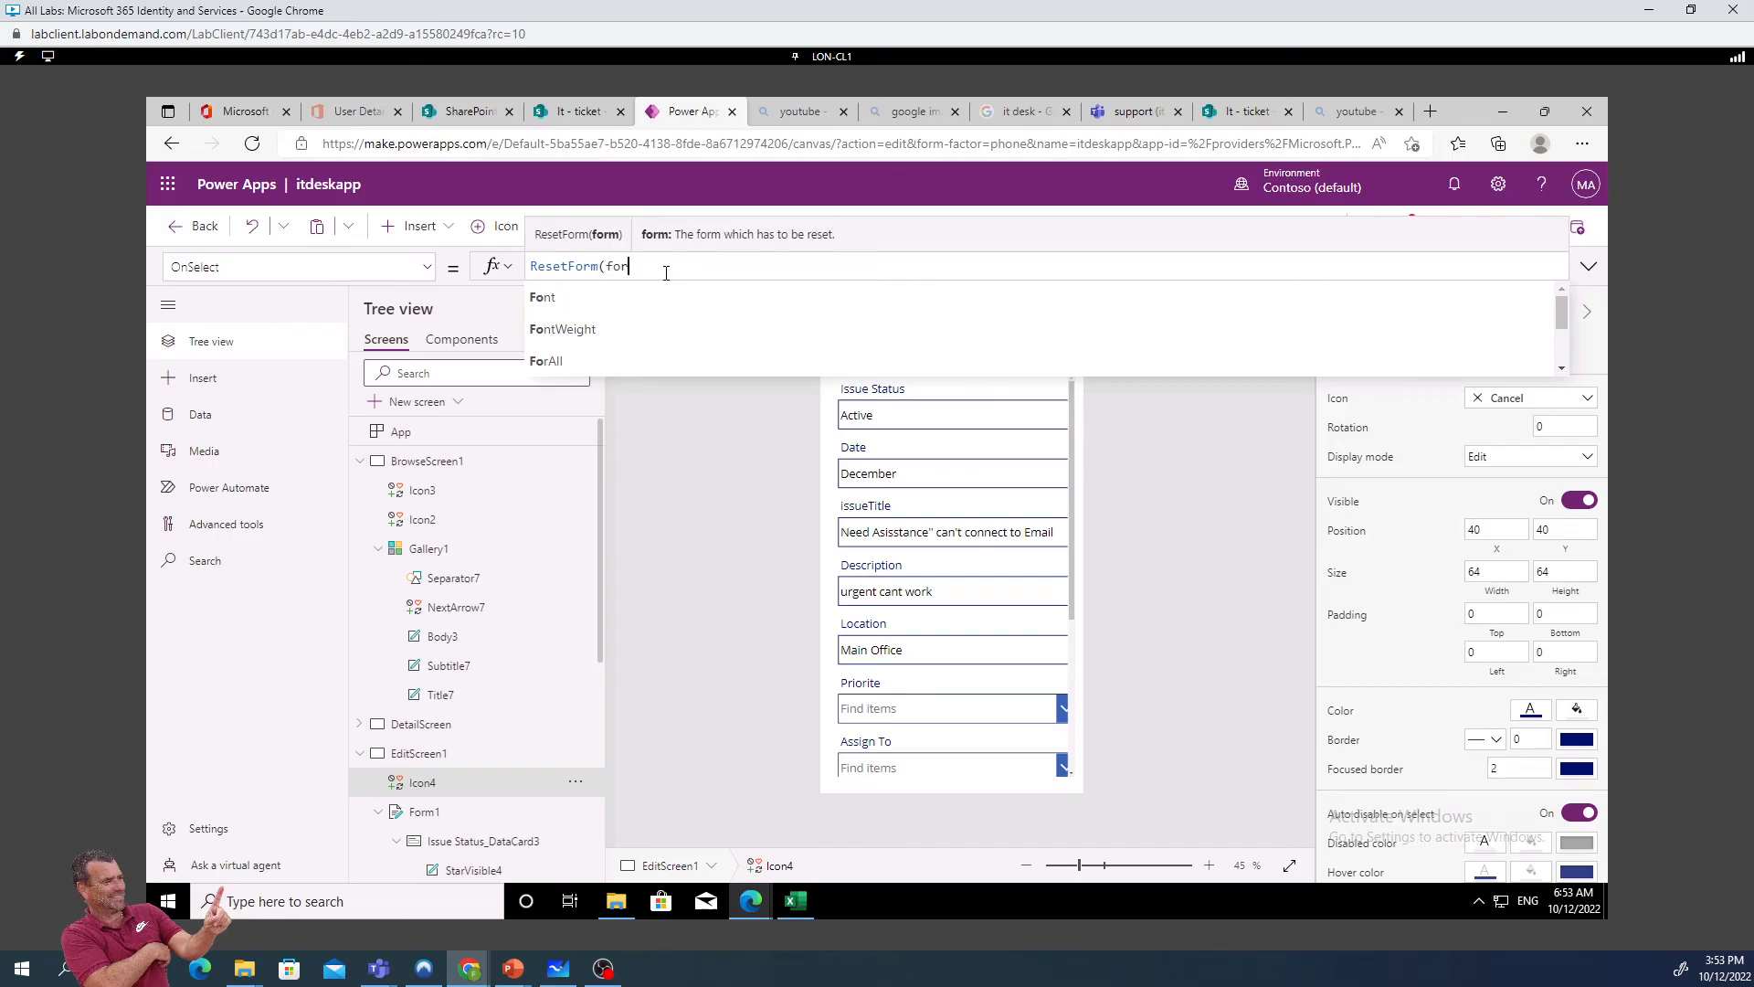
pyautogui.write('m1')
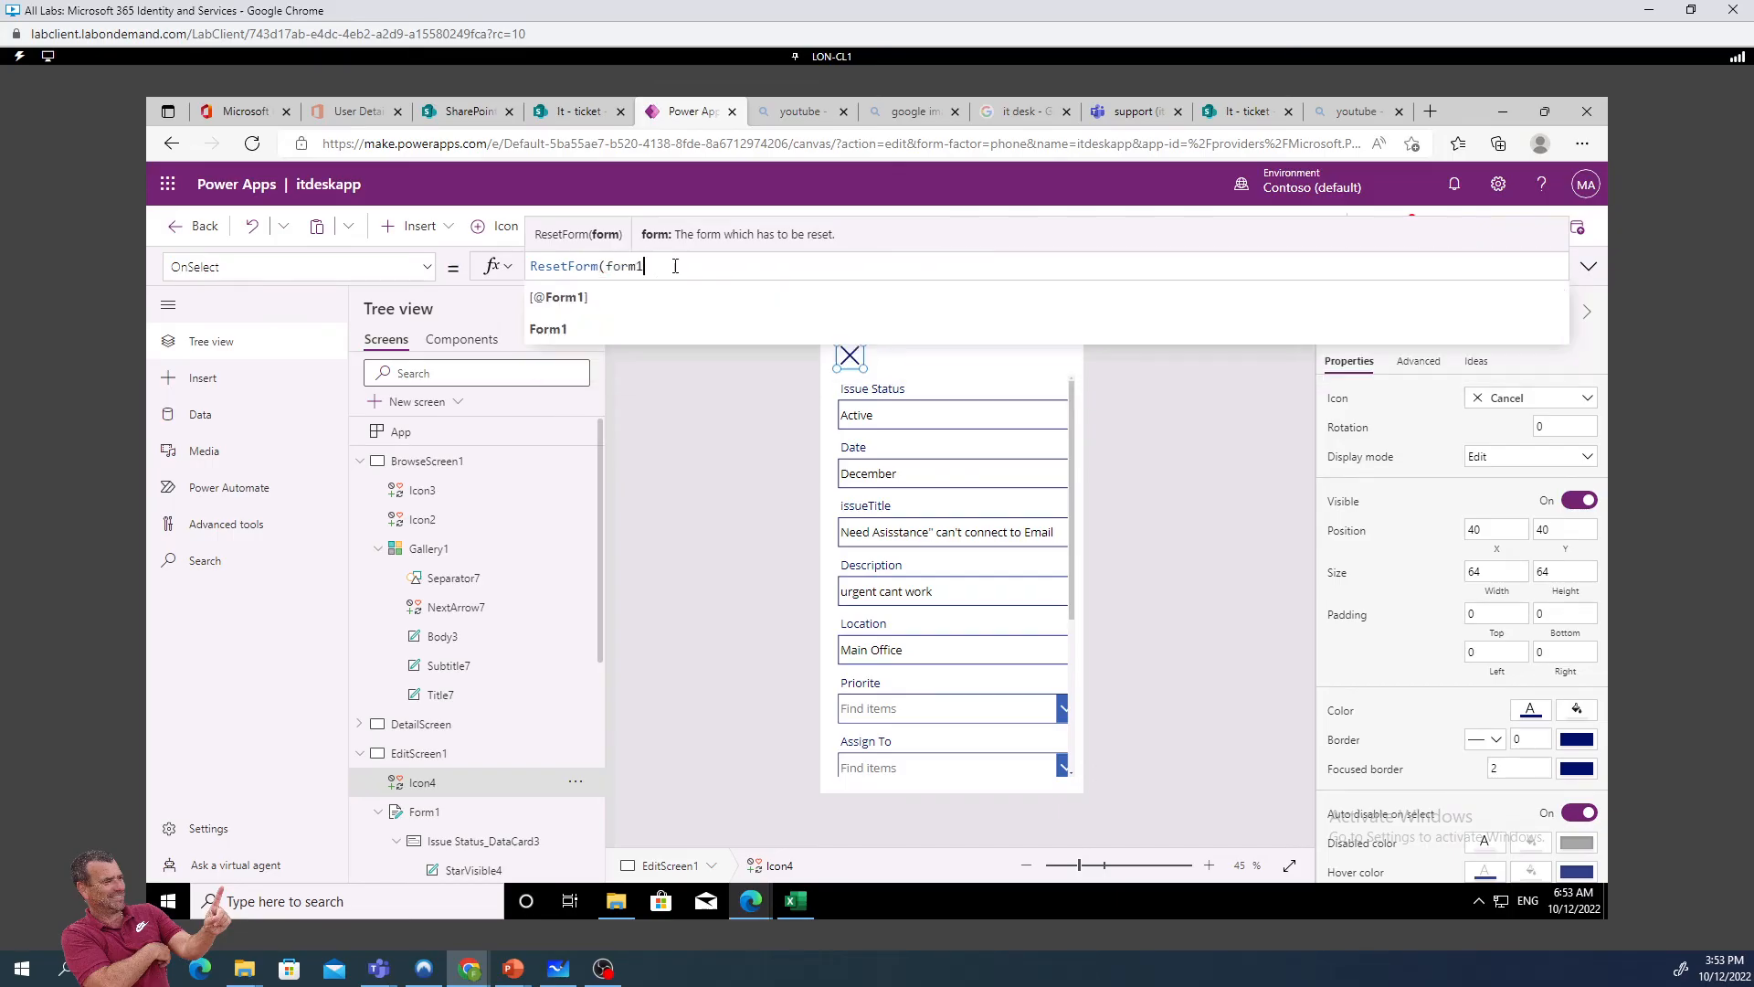
pyautogui.click(574, 329)
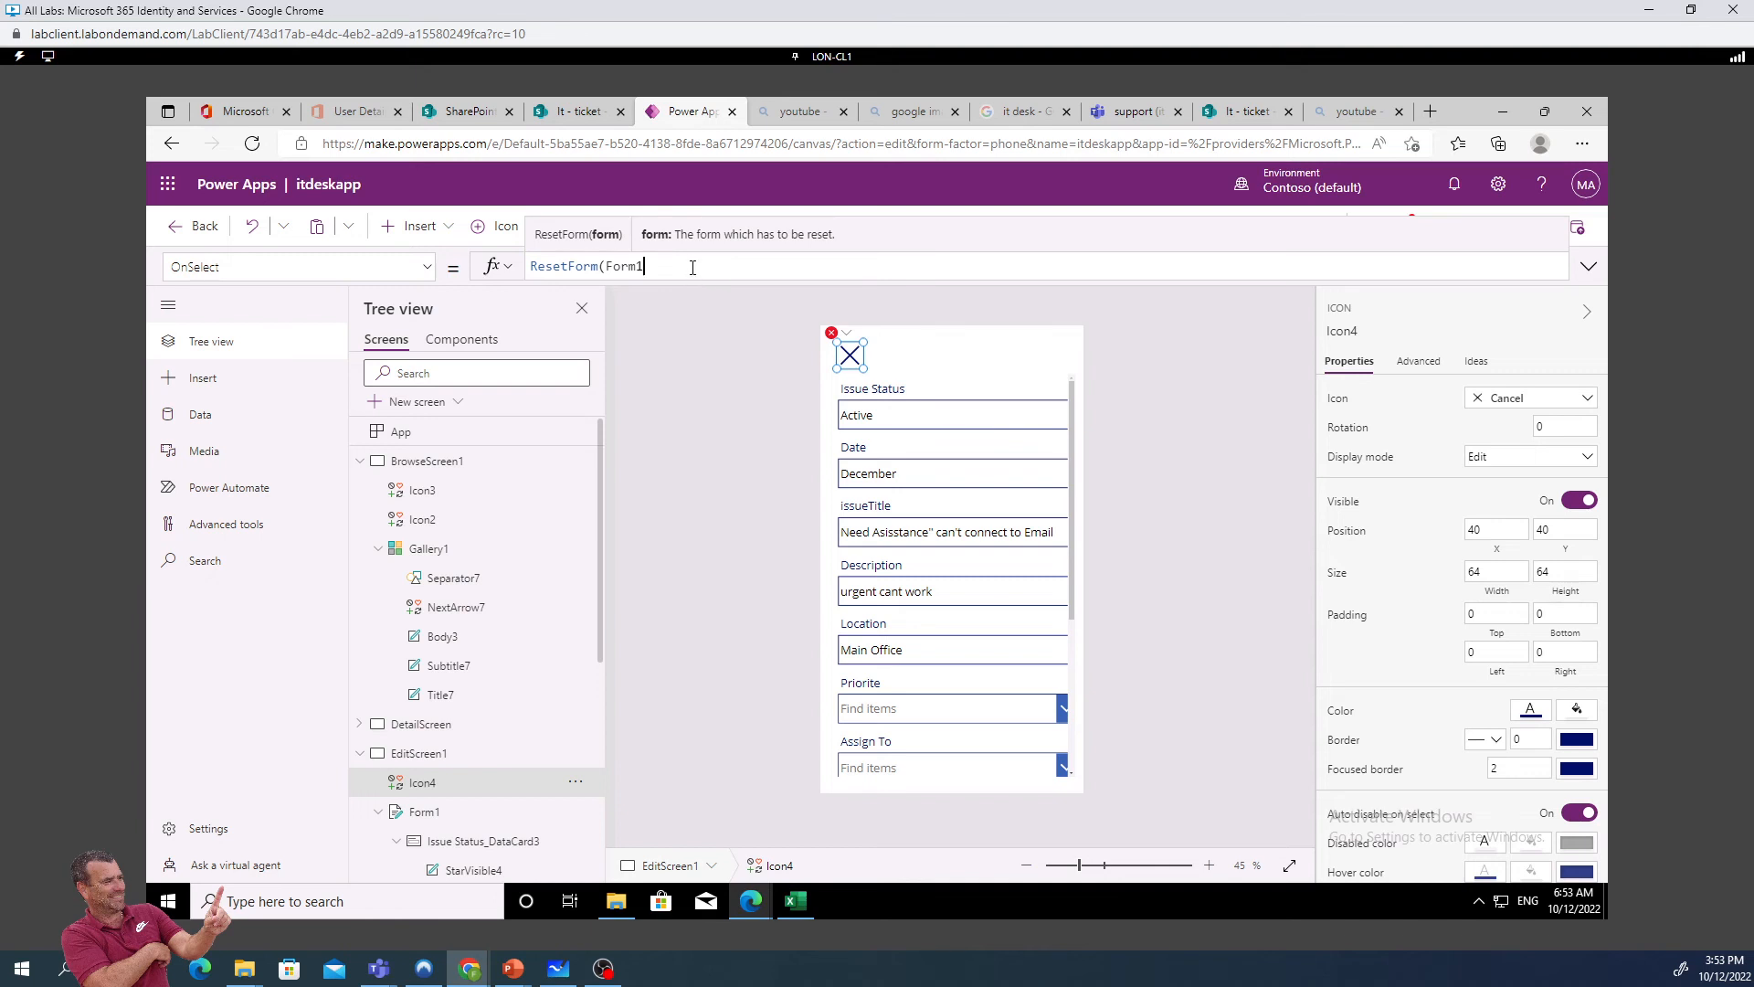
pyautogui.write(')')
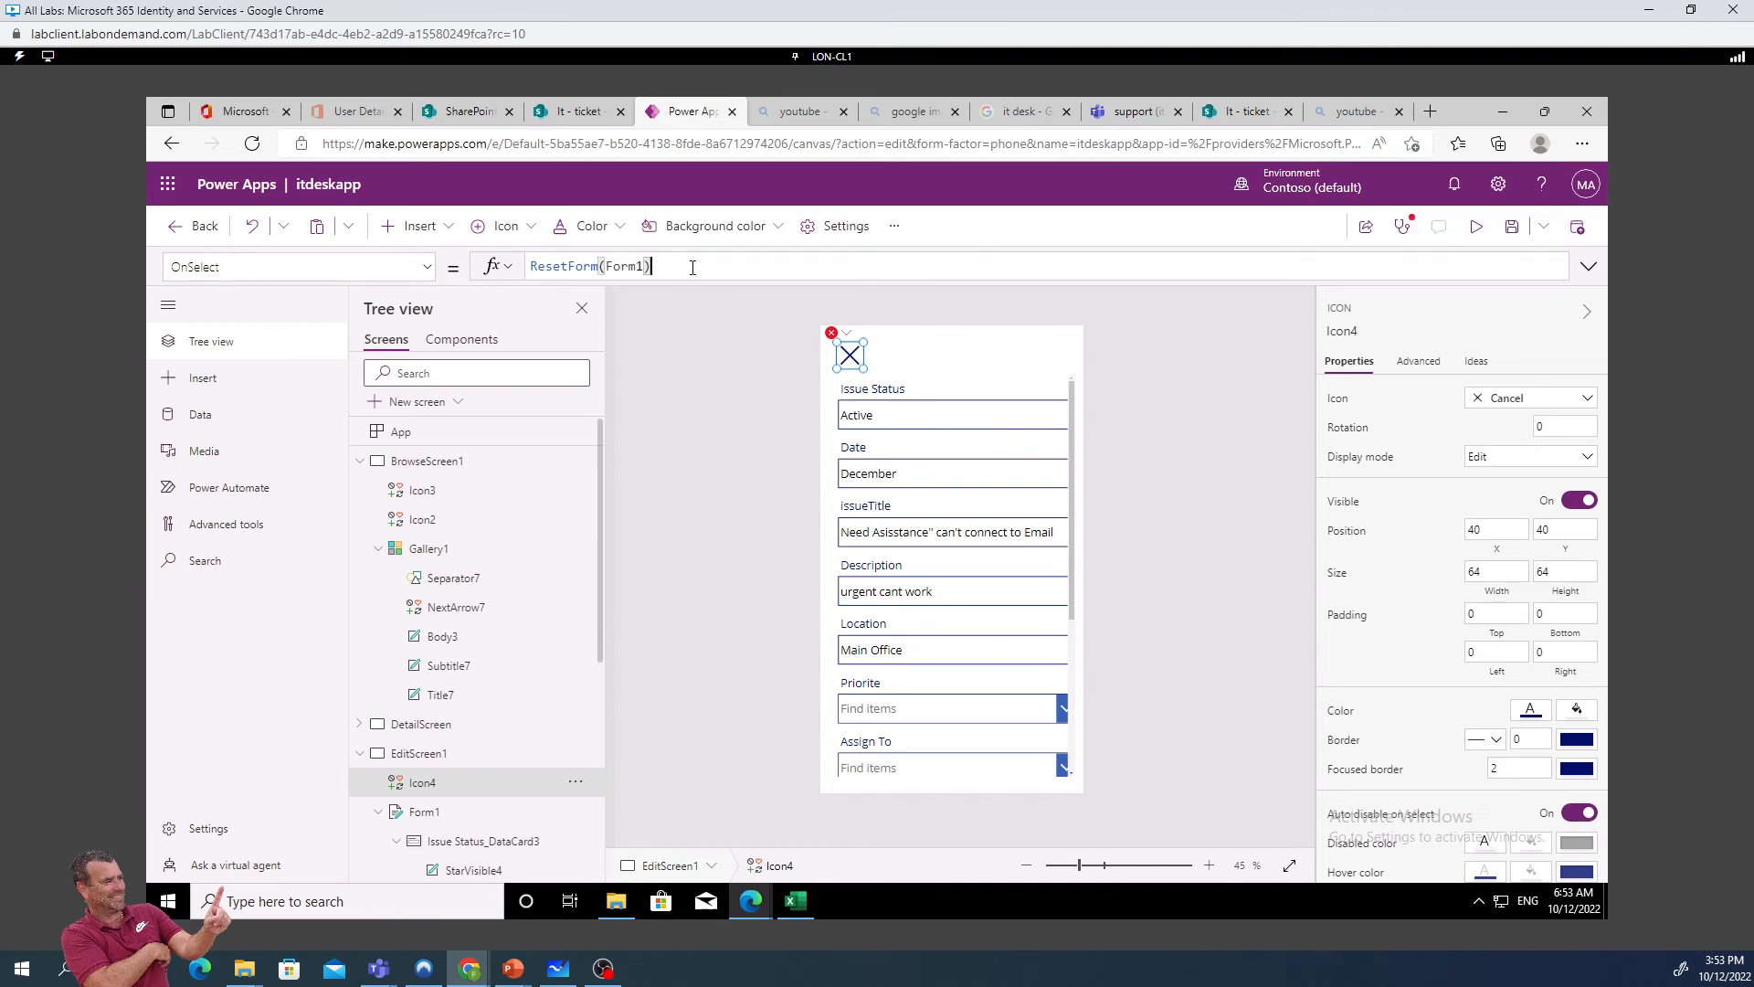
pyautogui.write(';Back')
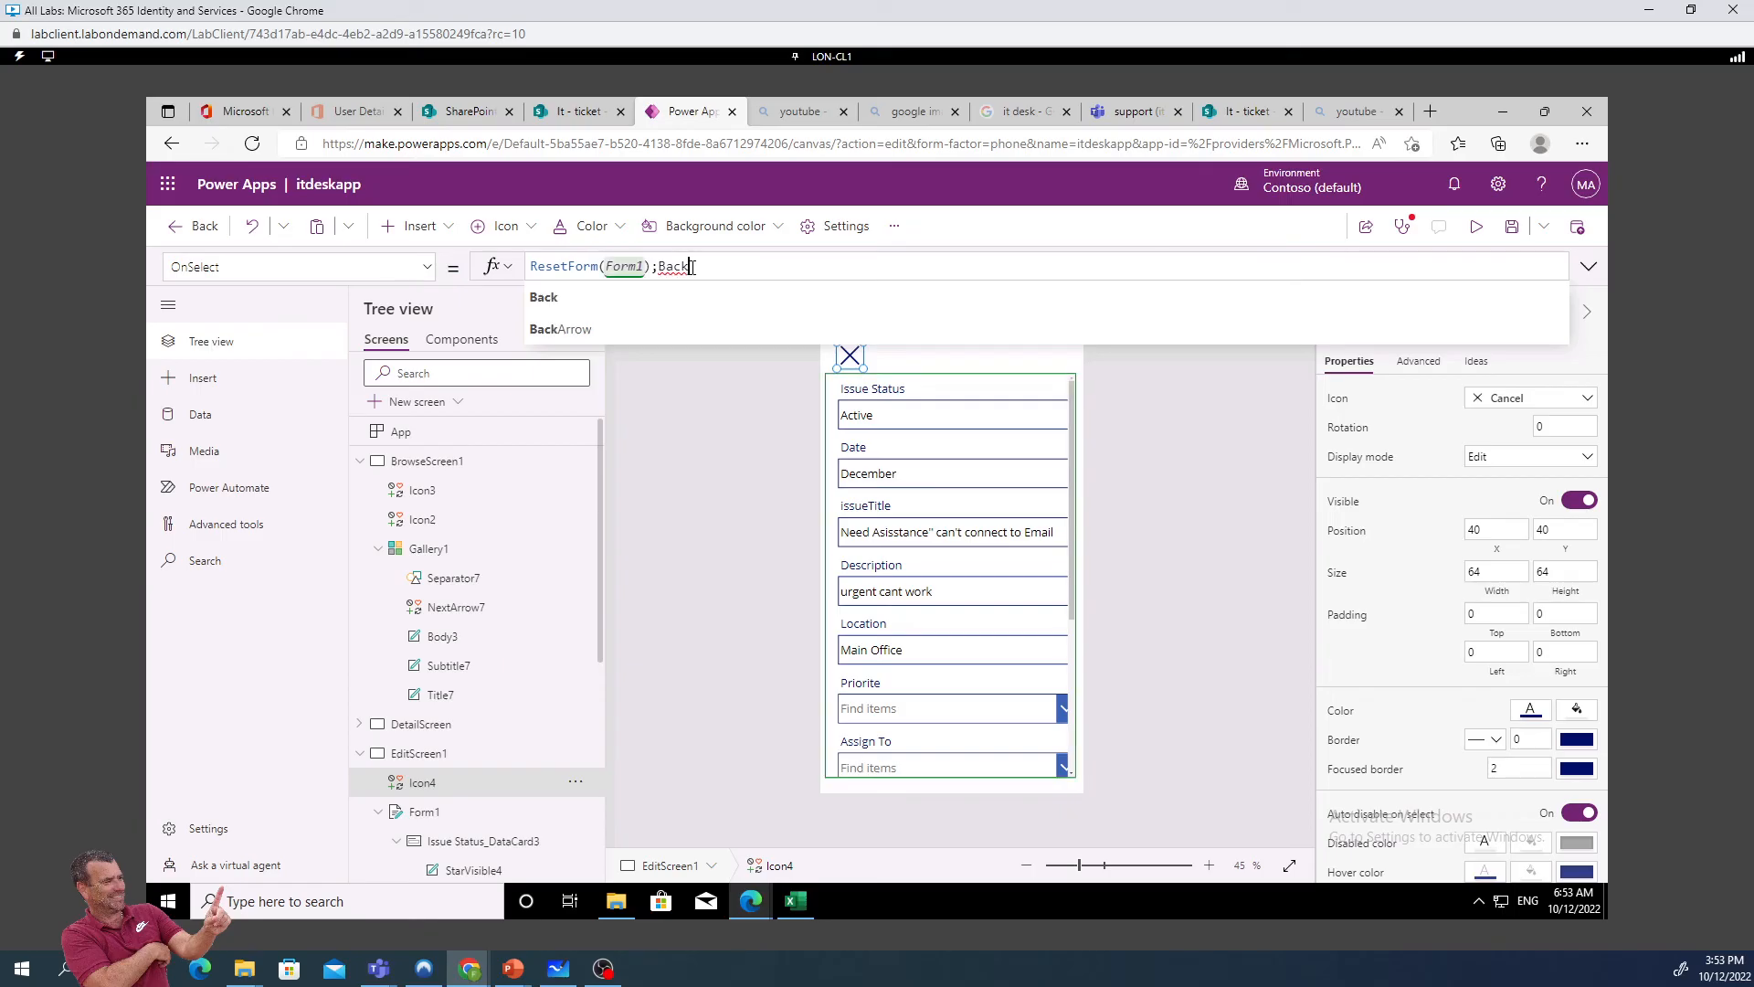
pyautogui.click(643, 297)
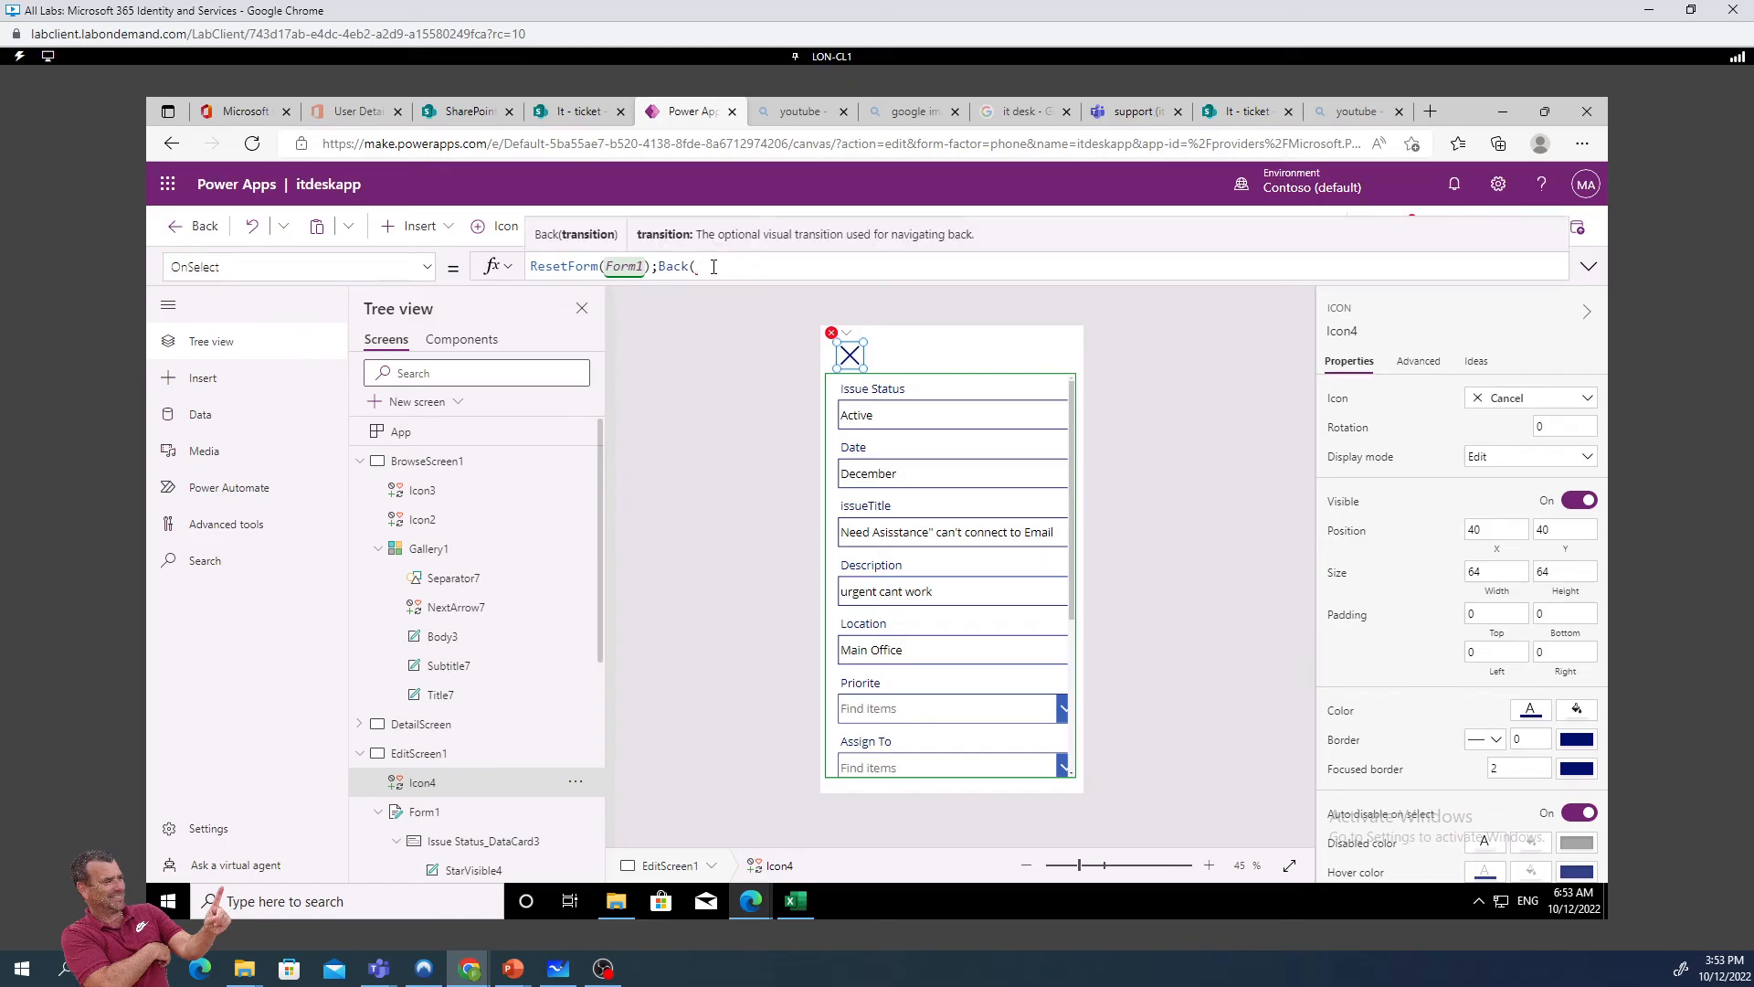
pyautogui.write(')')
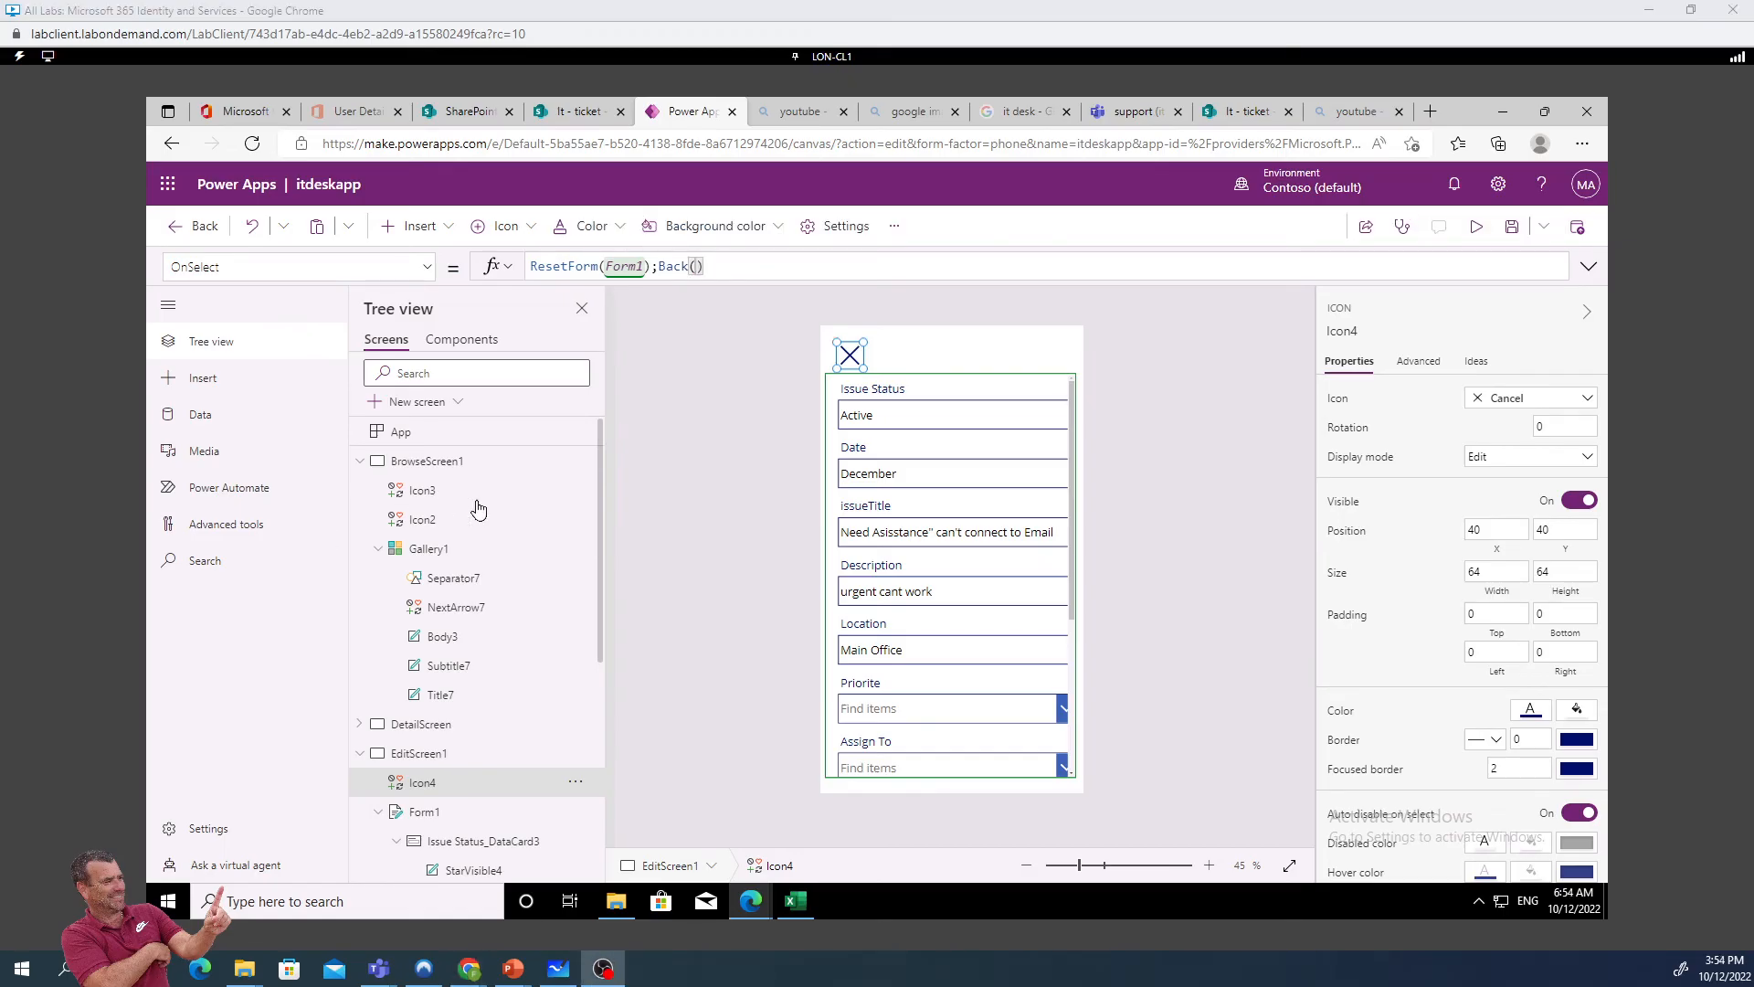
# Save the app, preview it from BrowseScreen1, and open a new blank ticket form with the Add icon
pyautogui.click(447, 463)
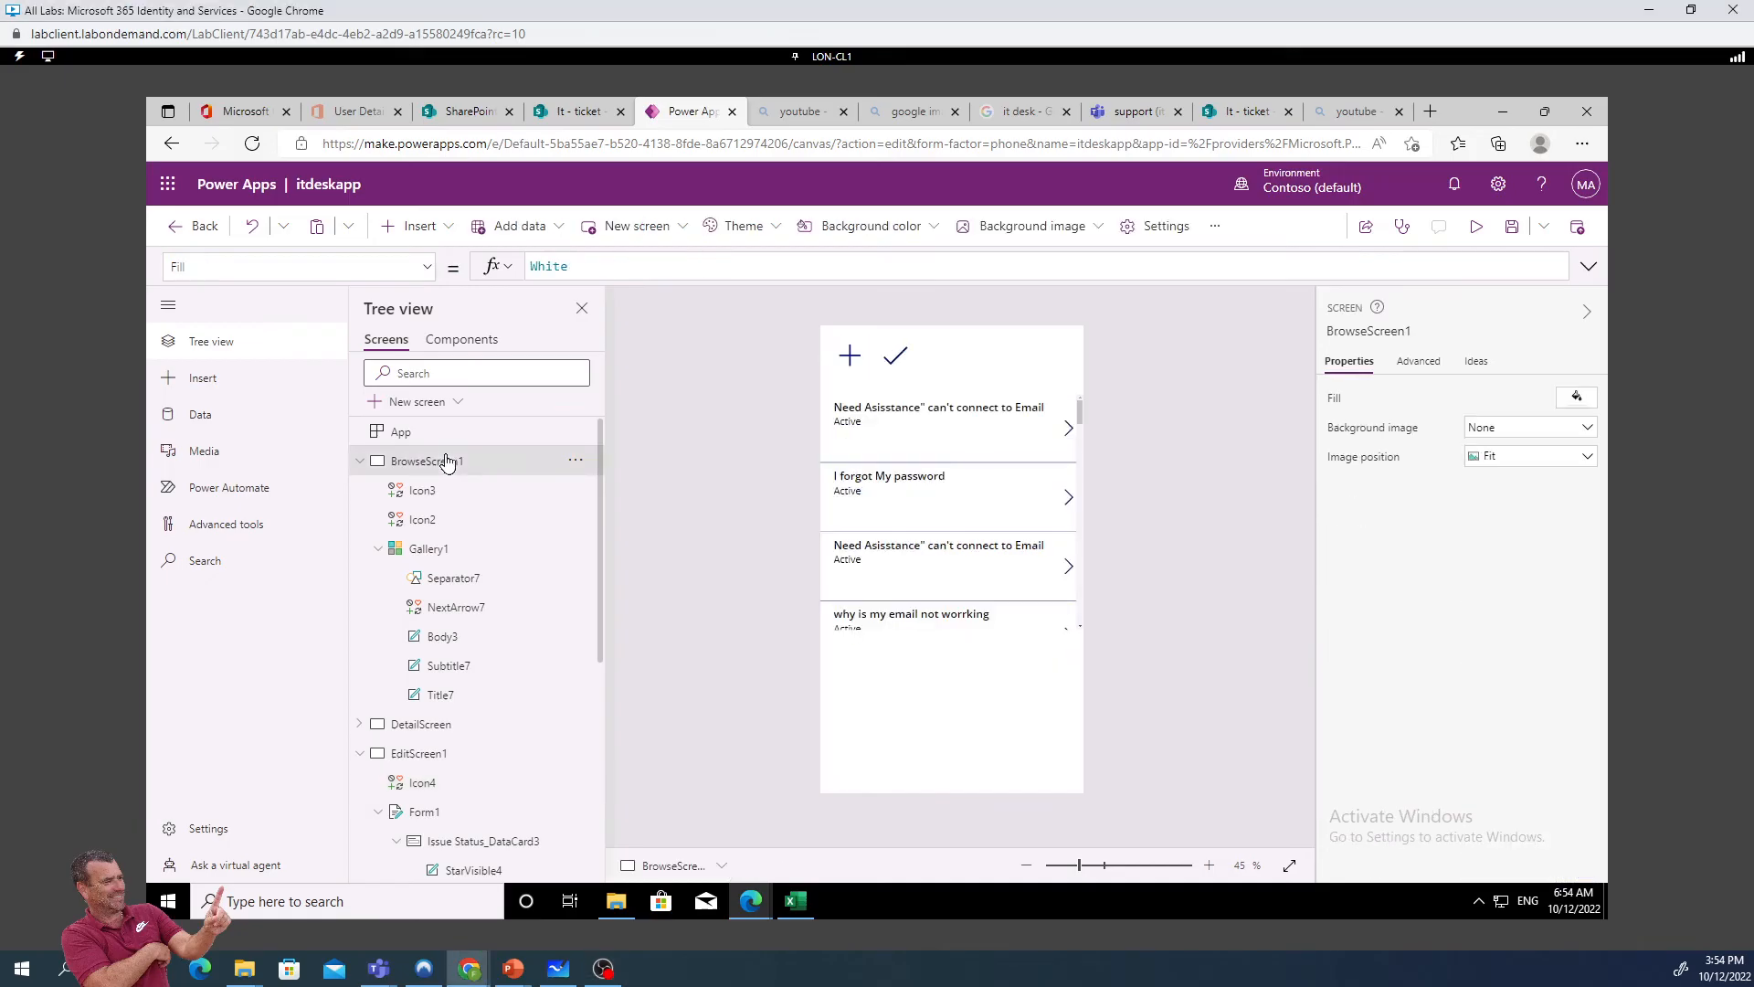
pyautogui.click(1512, 229)
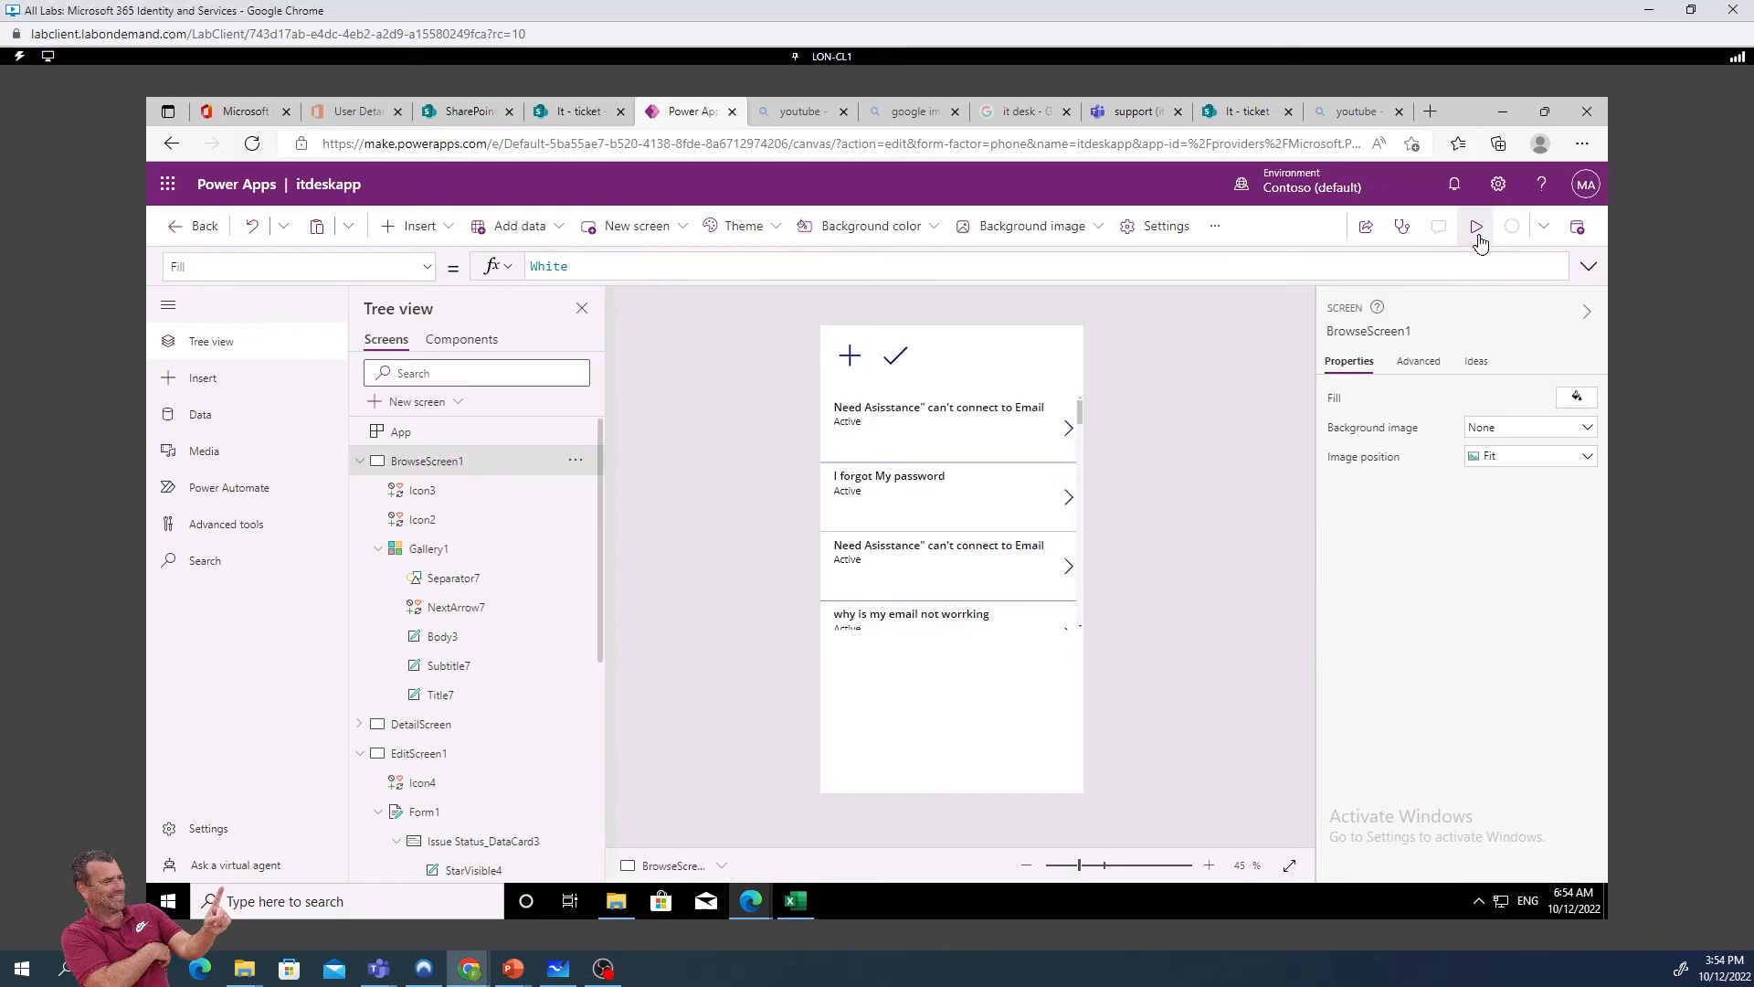
pyautogui.click(1477, 230)
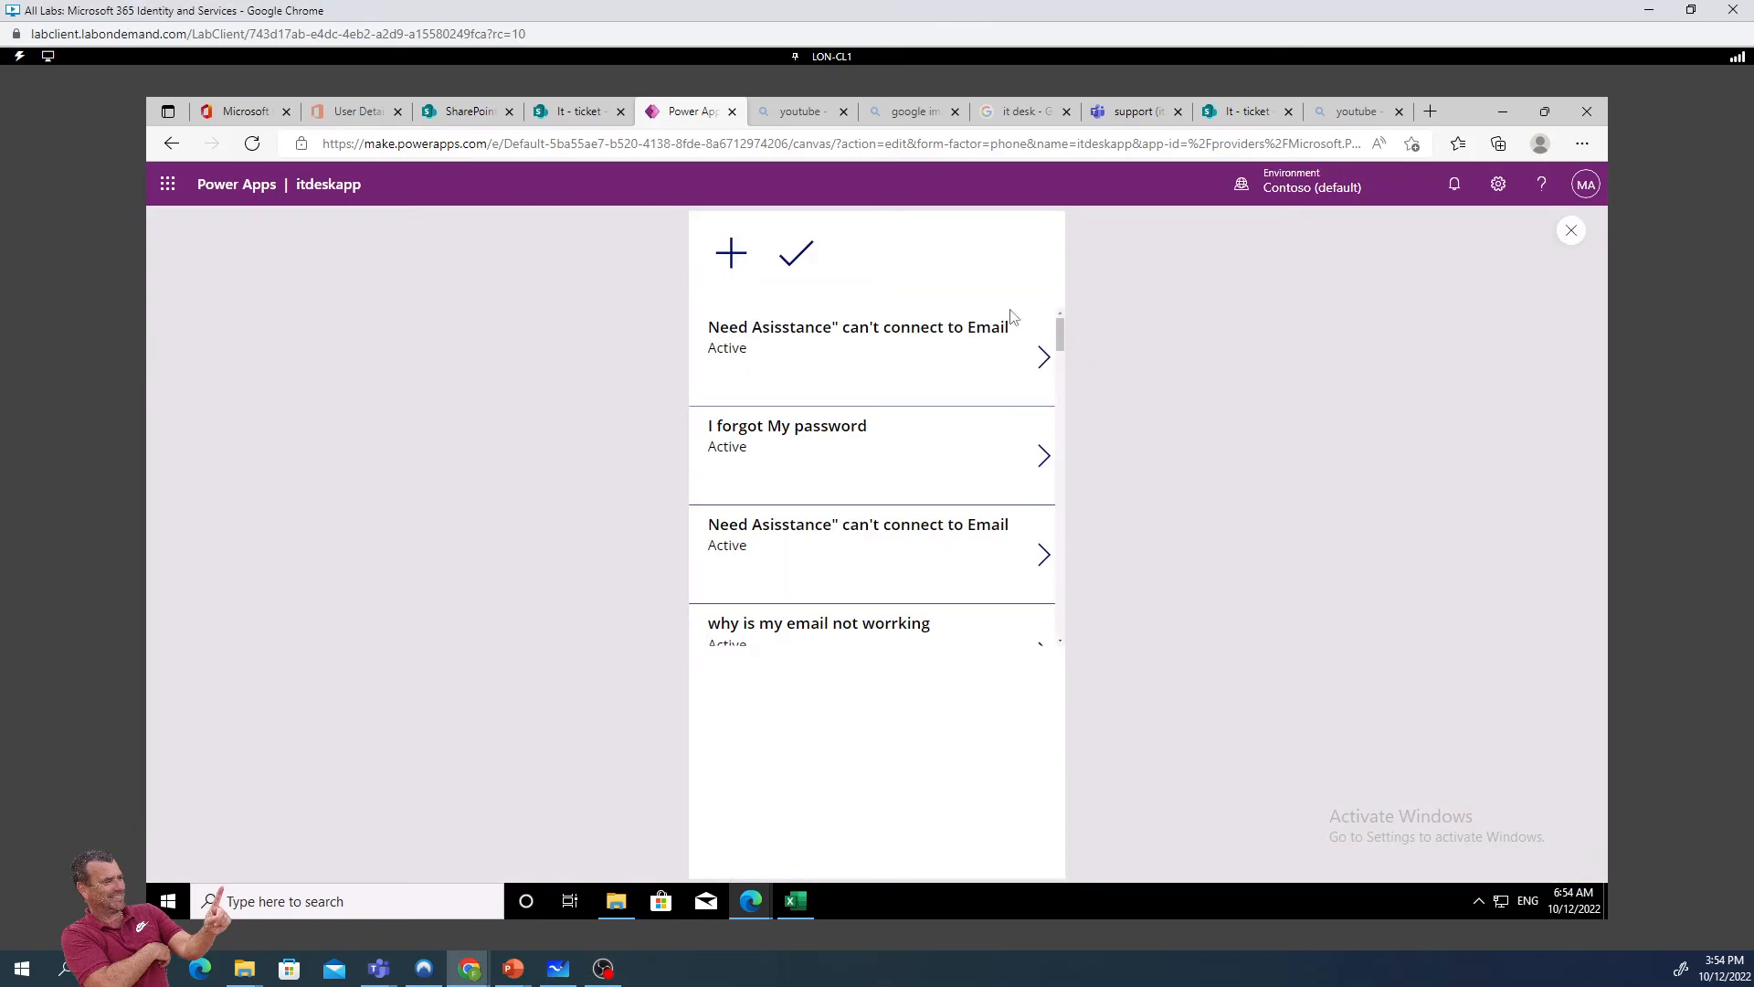
pyautogui.click(834, 336)
pyautogui.click(727, 266)
pyautogui.click(731, 253)
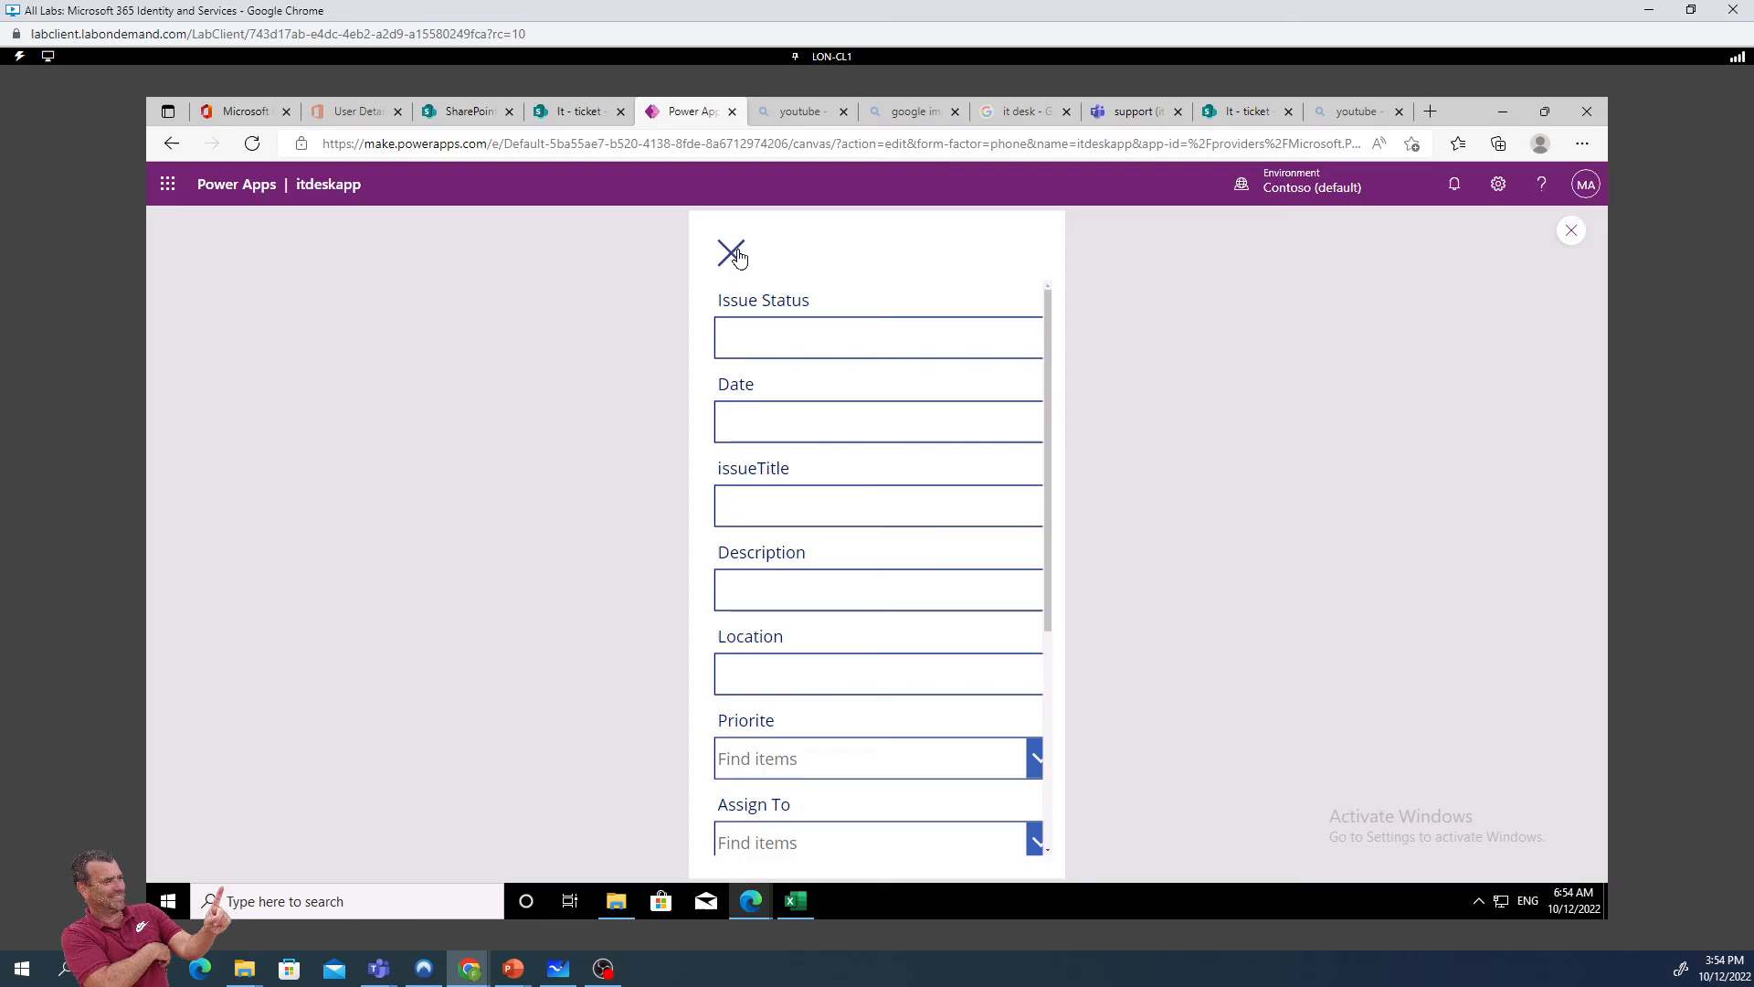
# Fill in the new ticket with Issue Status disk, issueTitle disk ssd, and Priorite Urgent
pyautogui.click(782, 338)
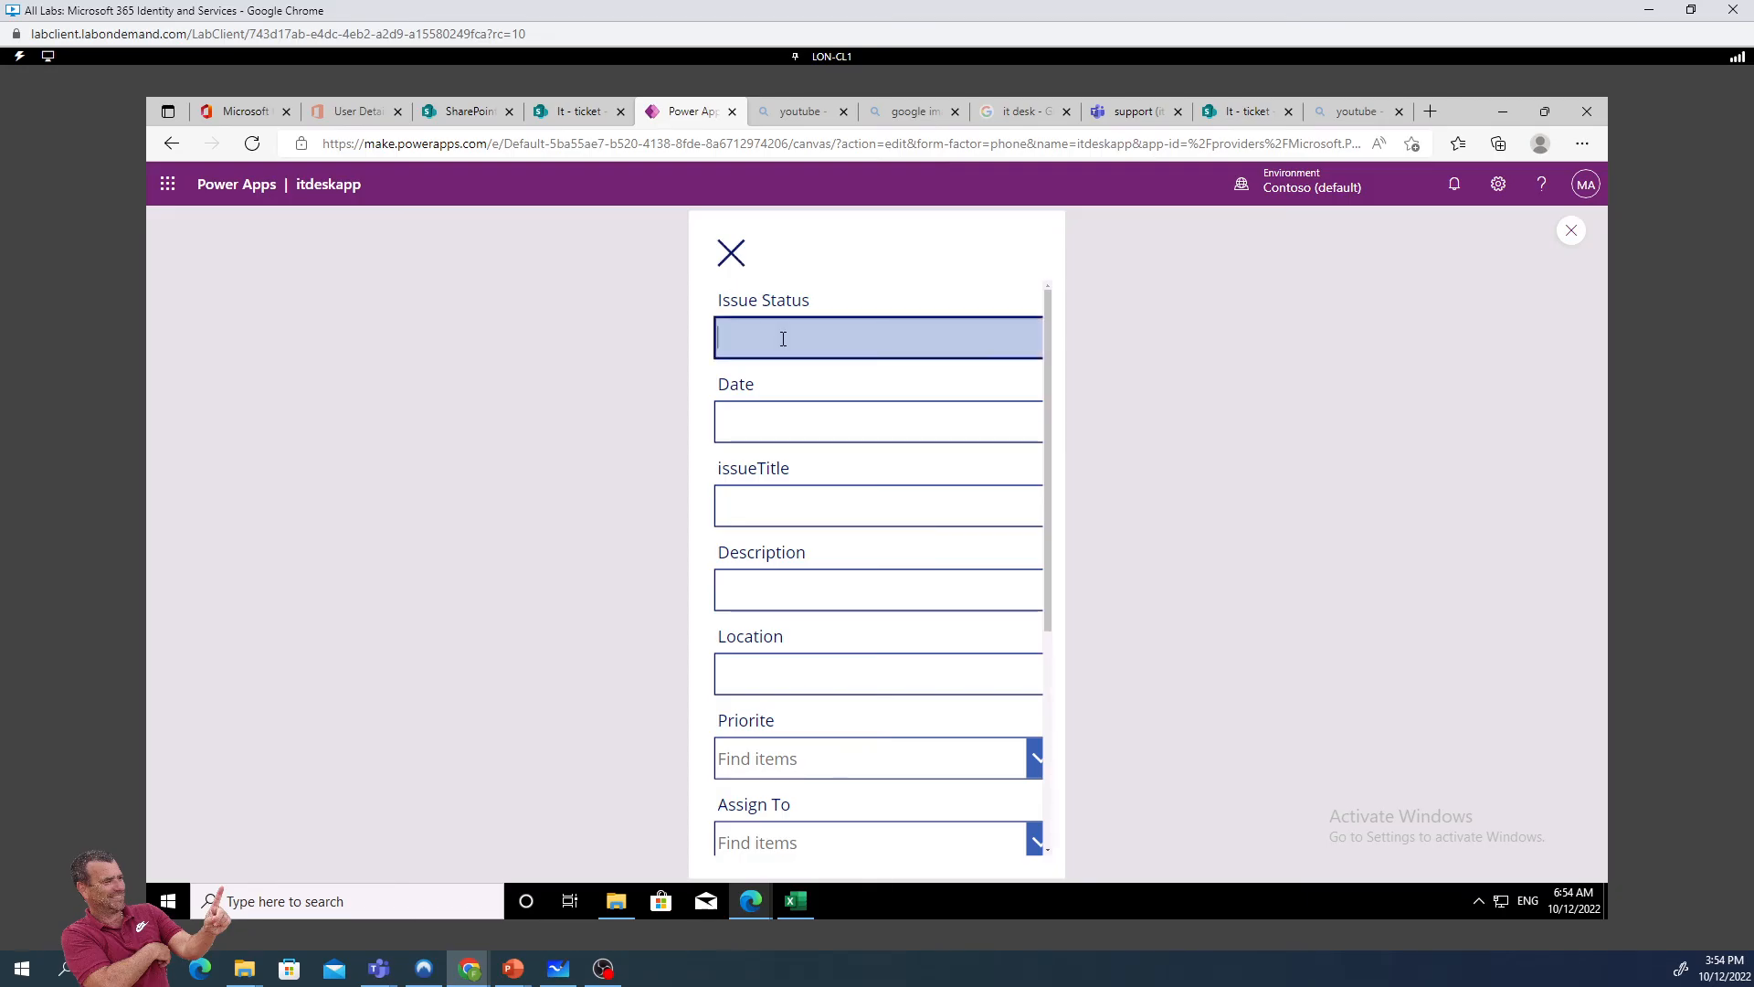
pyautogui.write('disk')
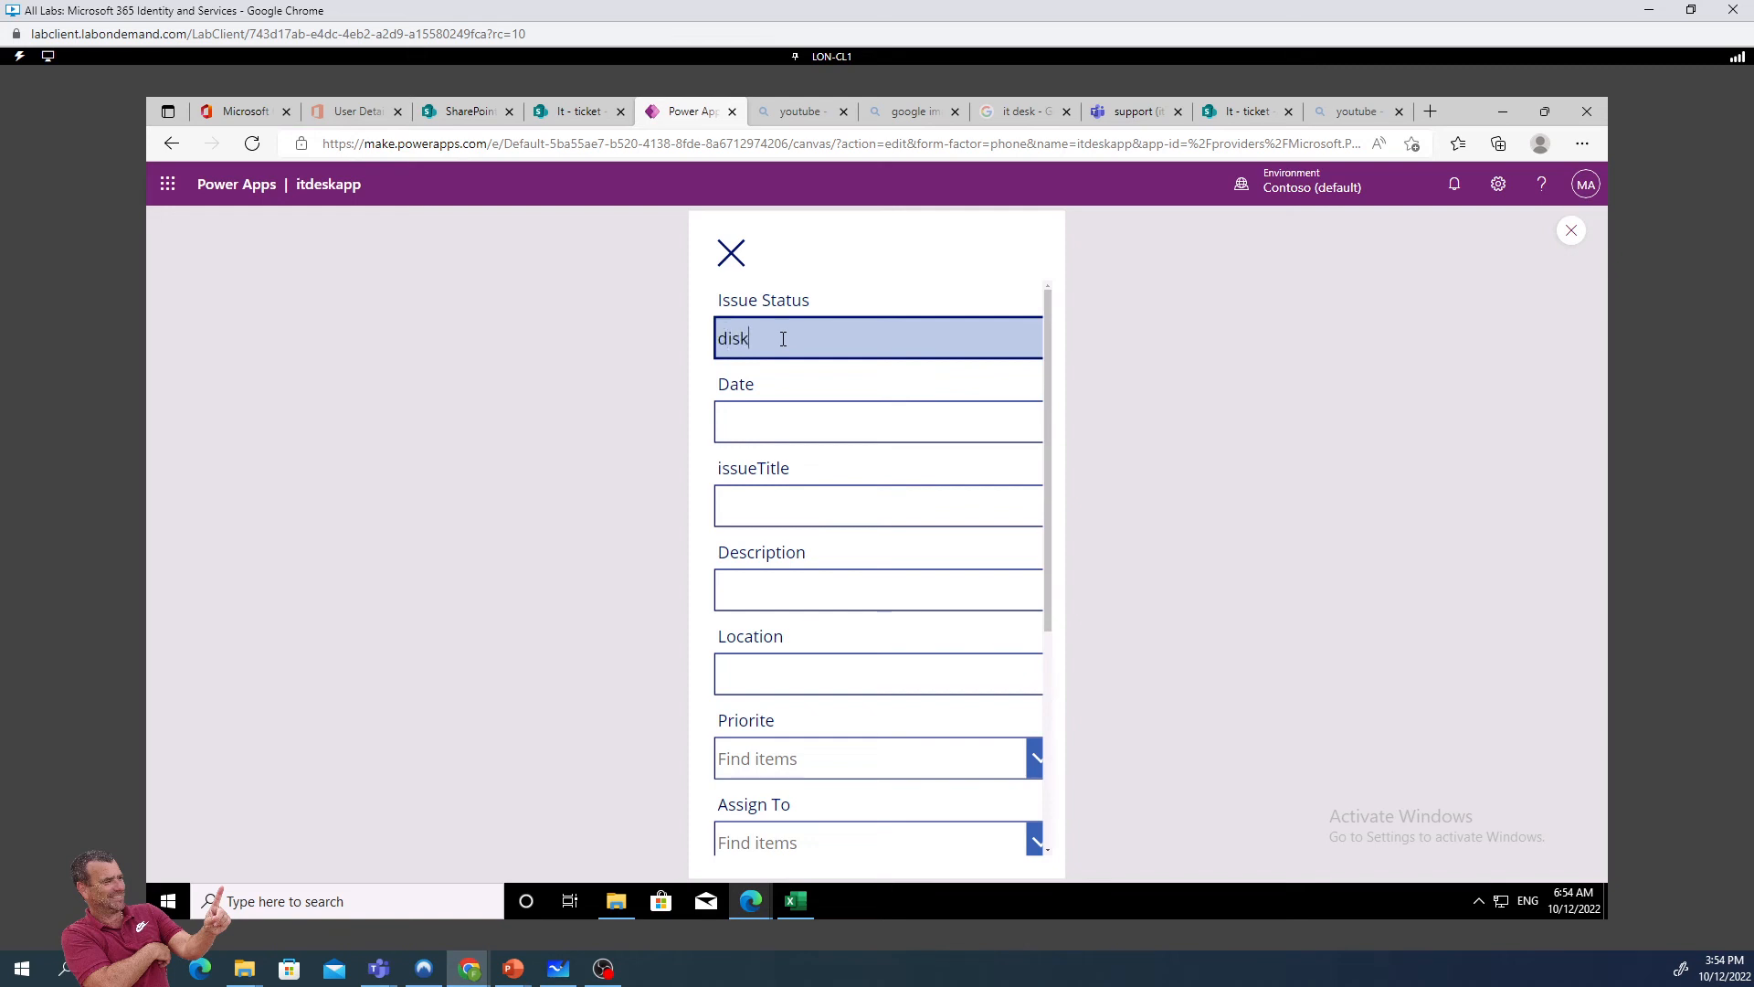
pyautogui.click(796, 493)
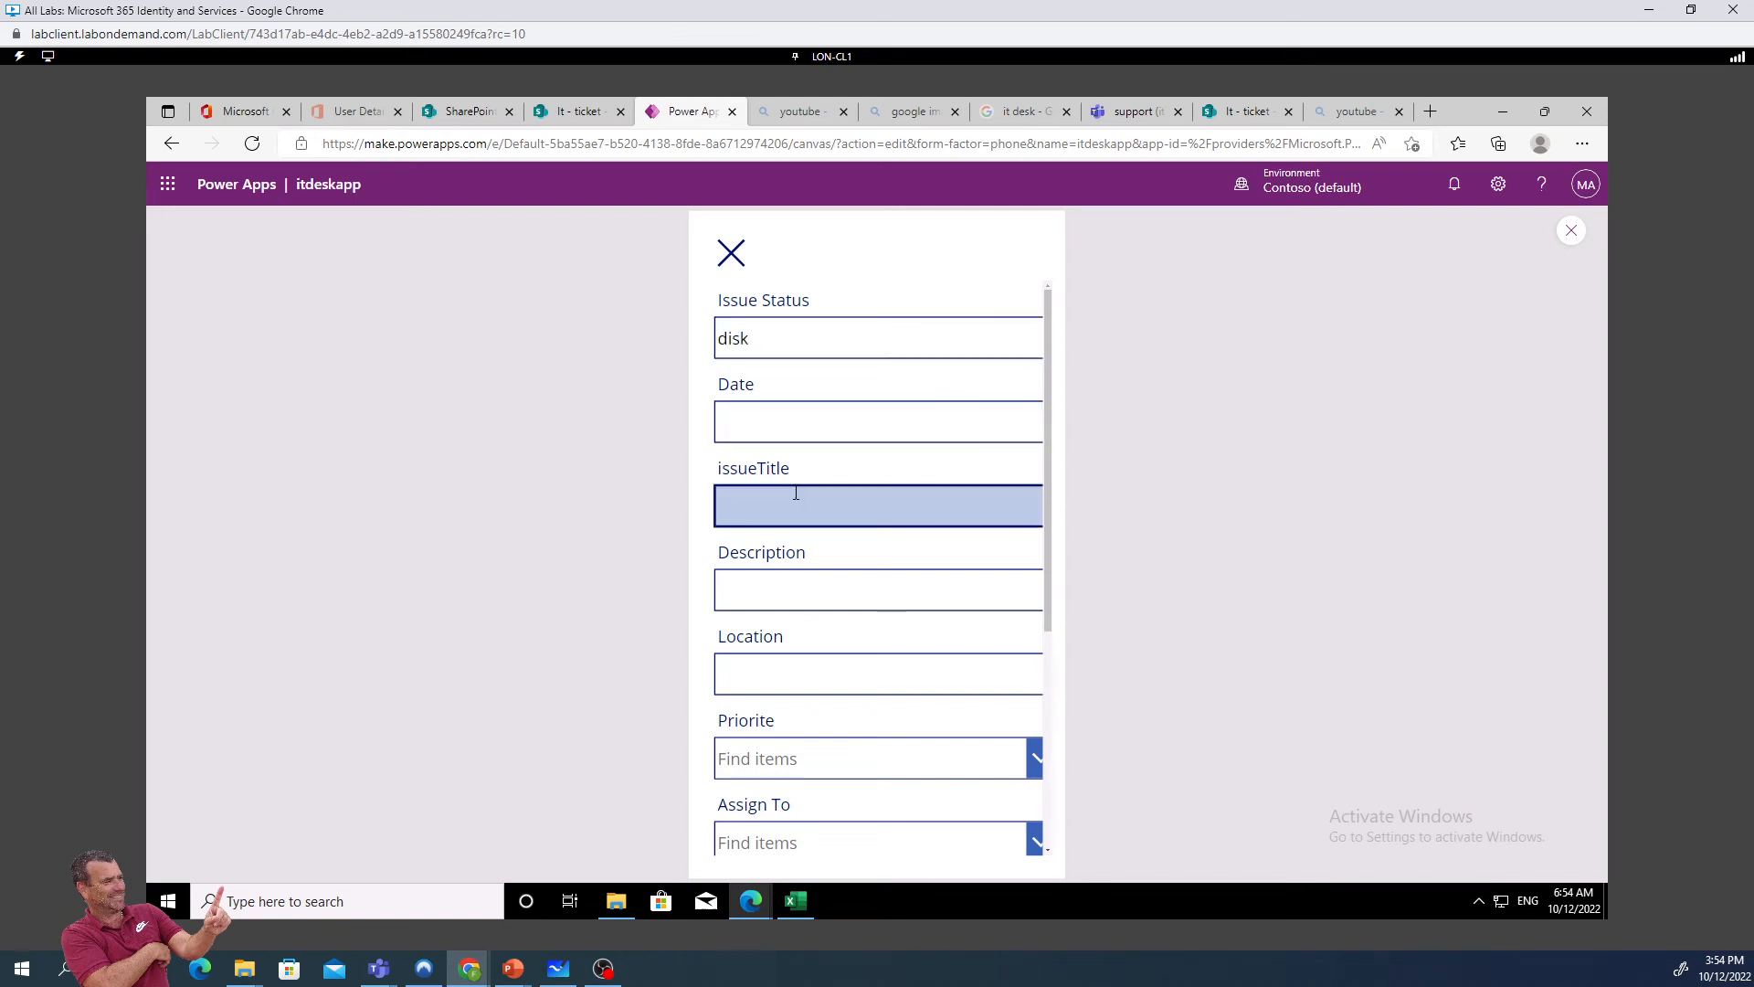
pyautogui.write('disk ssd')
pyautogui.click(812, 590)
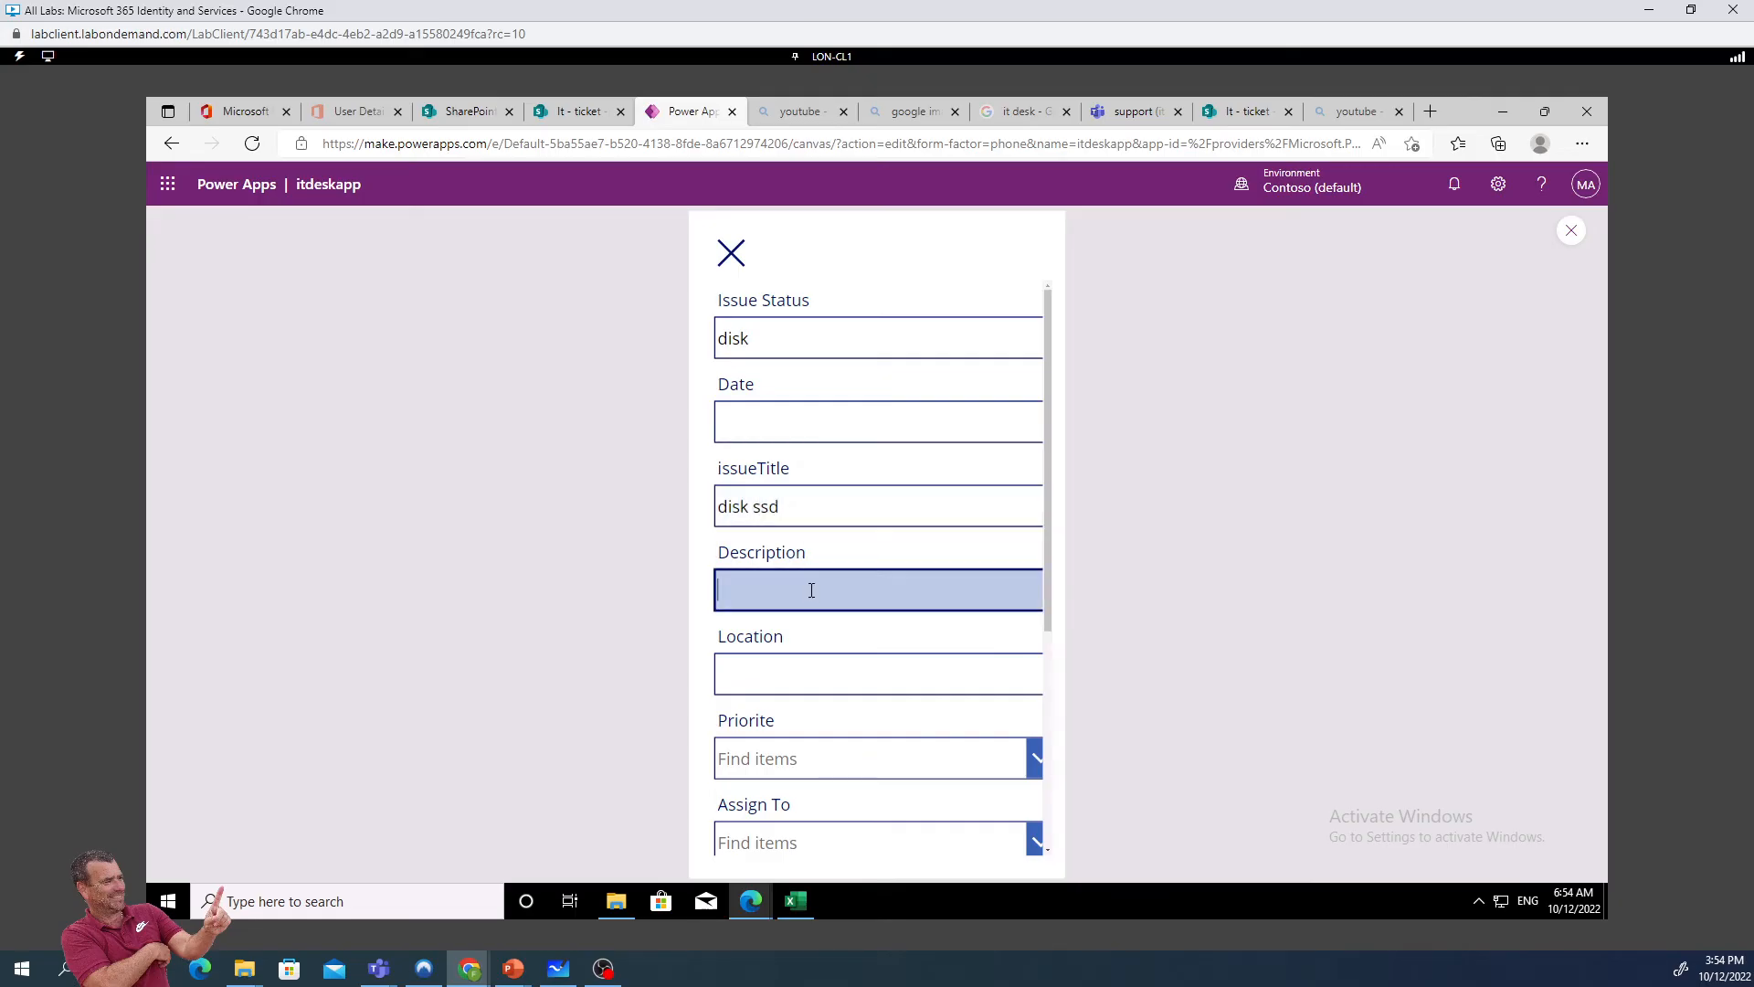
pyautogui.scroll(-3, 811, 590)
pyautogui.click(827, 482)
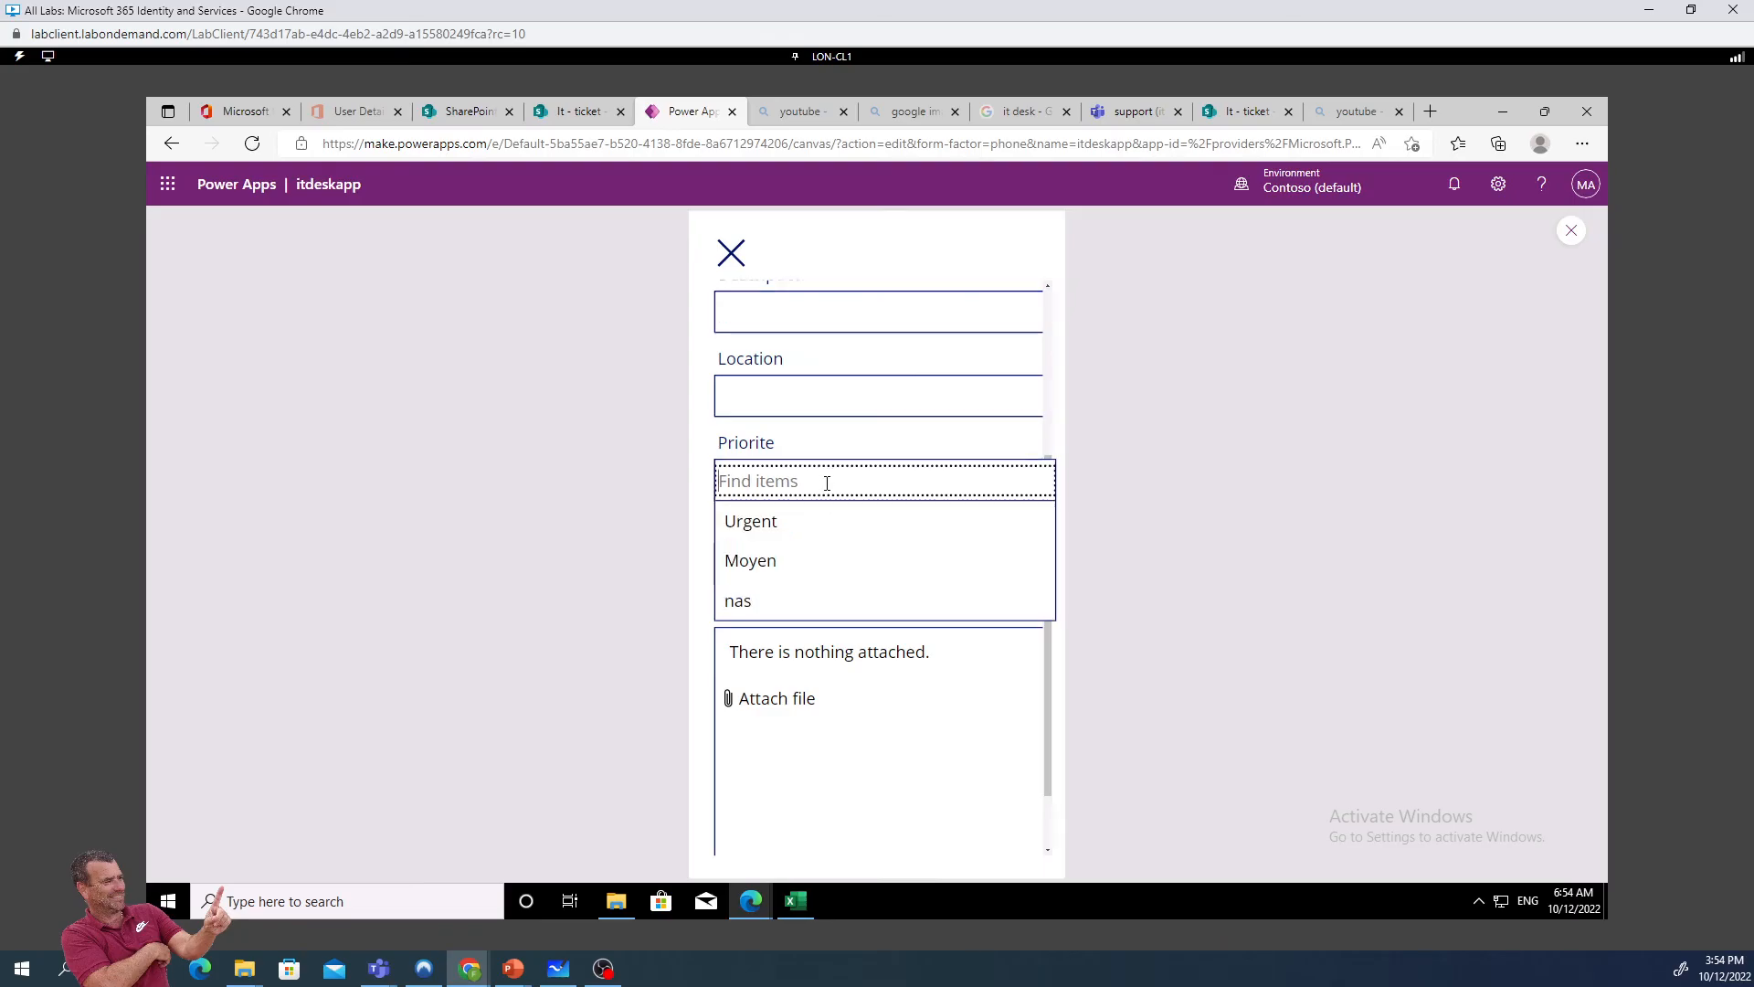
pyautogui.click(781, 523)
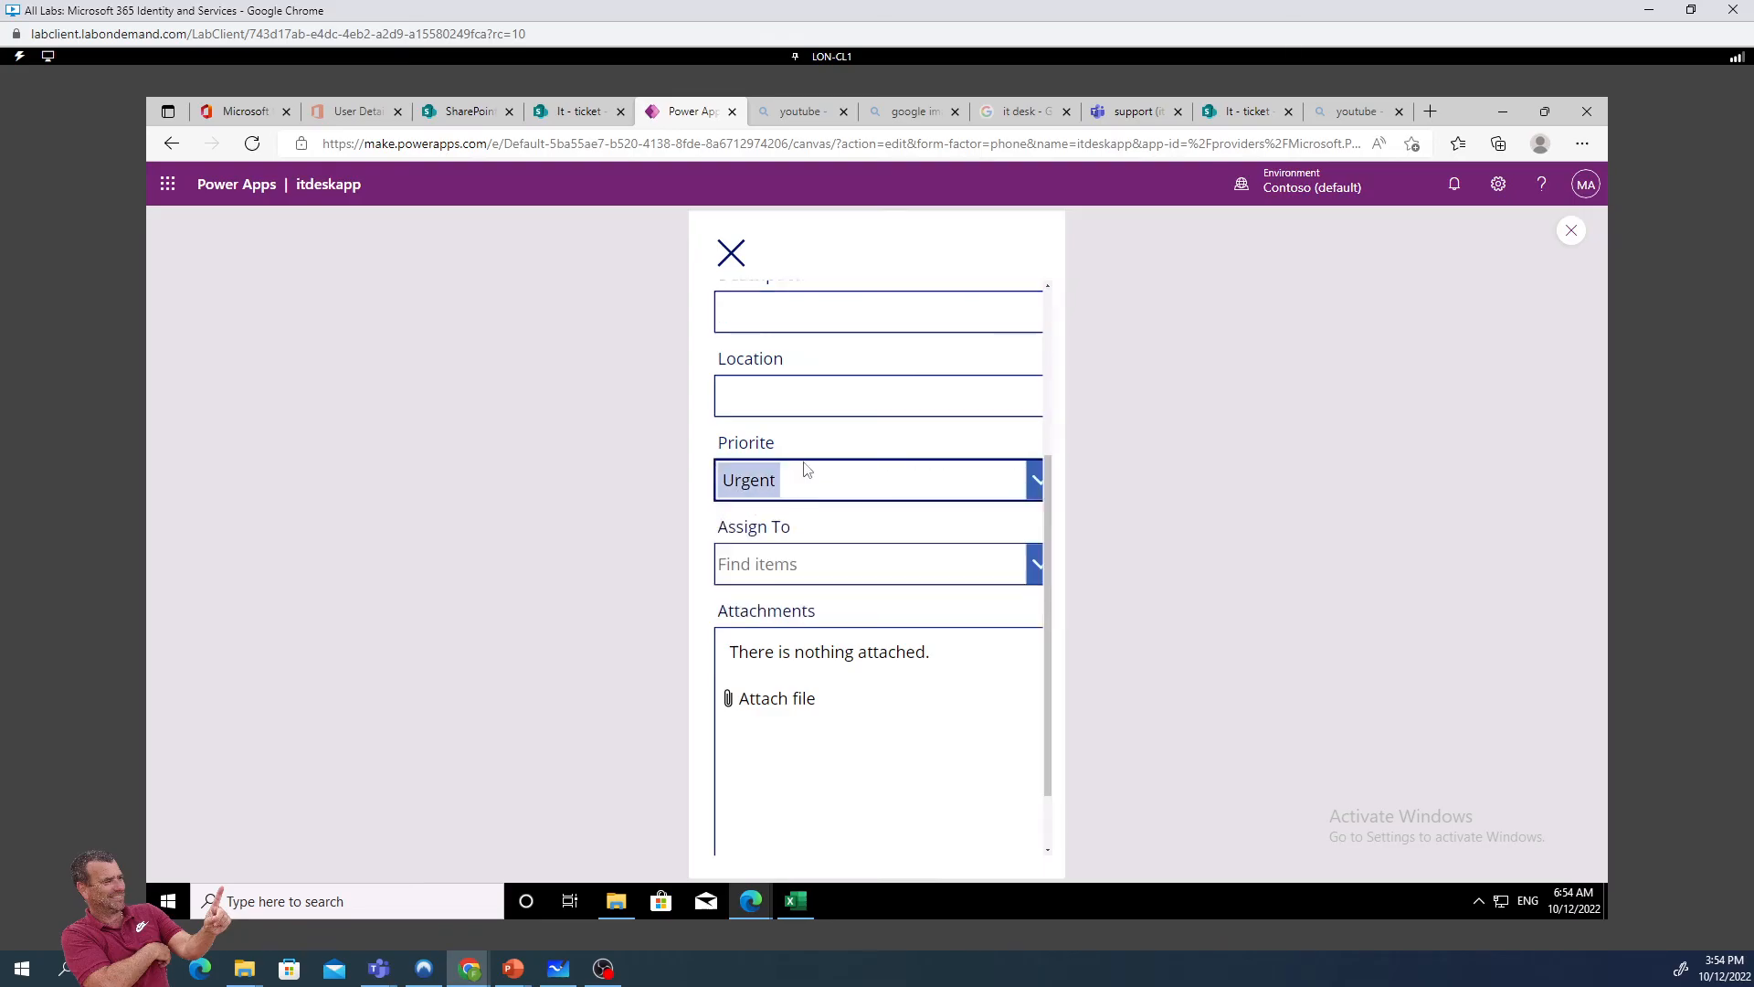
# Try the Assign To field, review the ticket form down to Attachments, and cancel the new ticket
pyautogui.click(798, 565)
pyautogui.write('a')
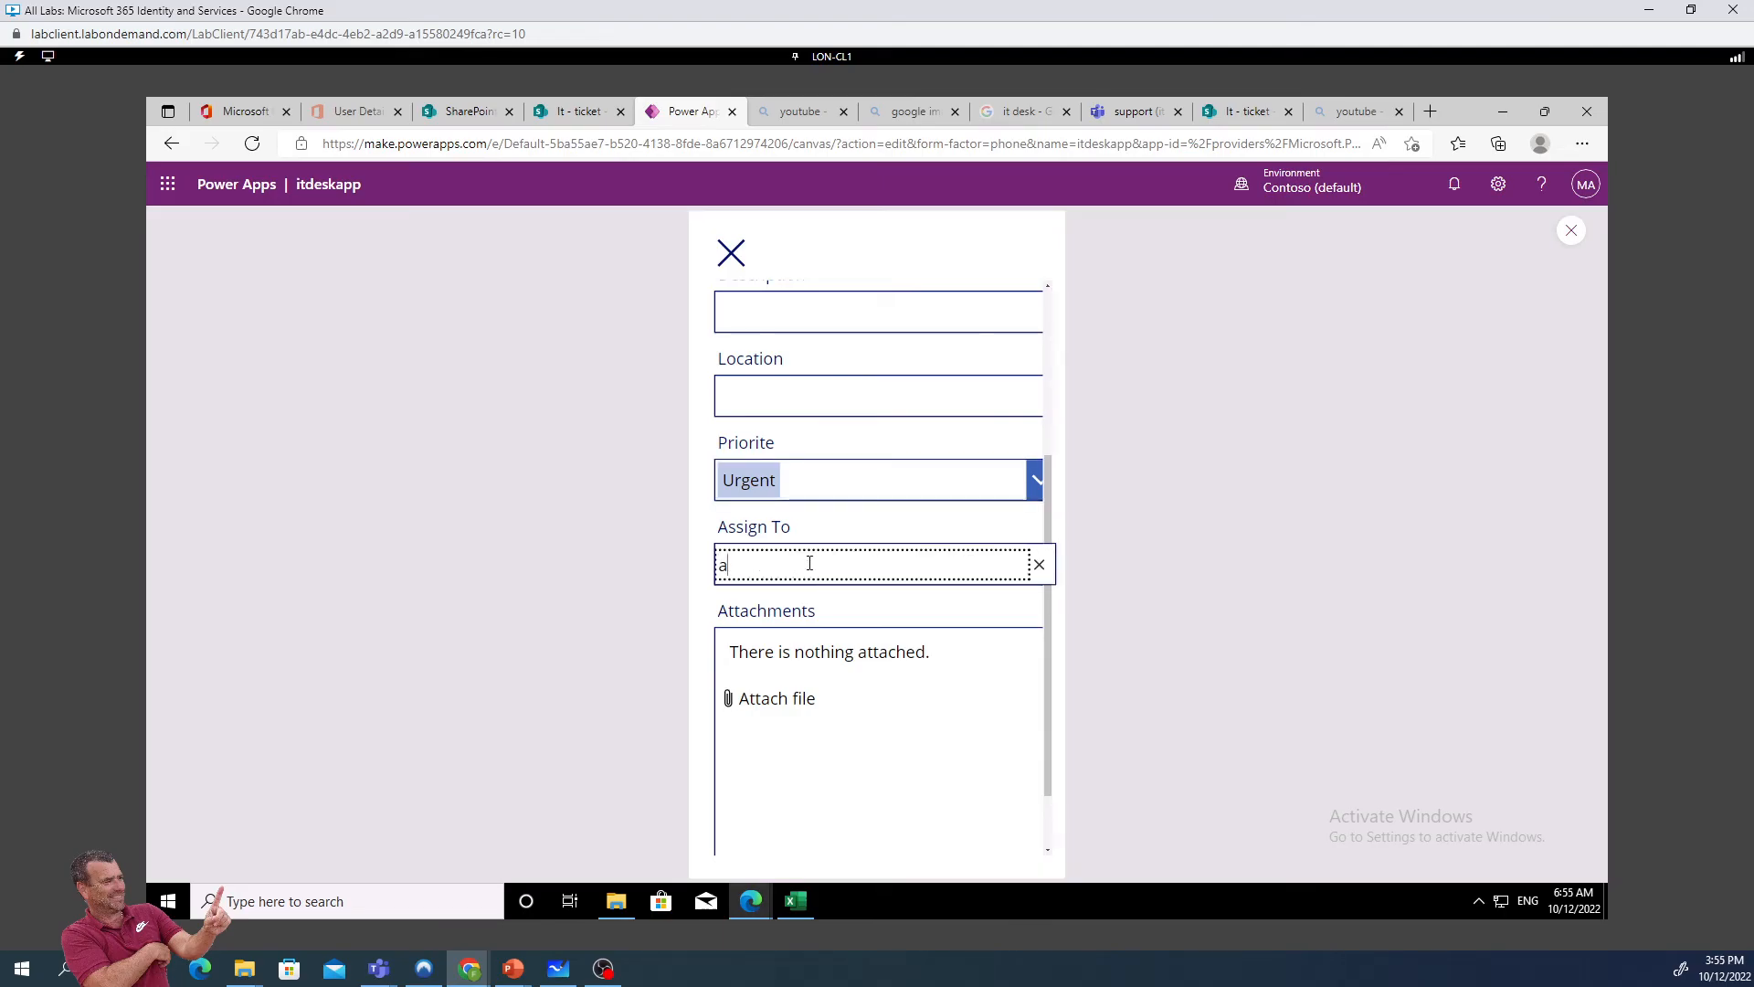
pyautogui.press('BackSpace')
pyautogui.scroll(-1, 834, 654)
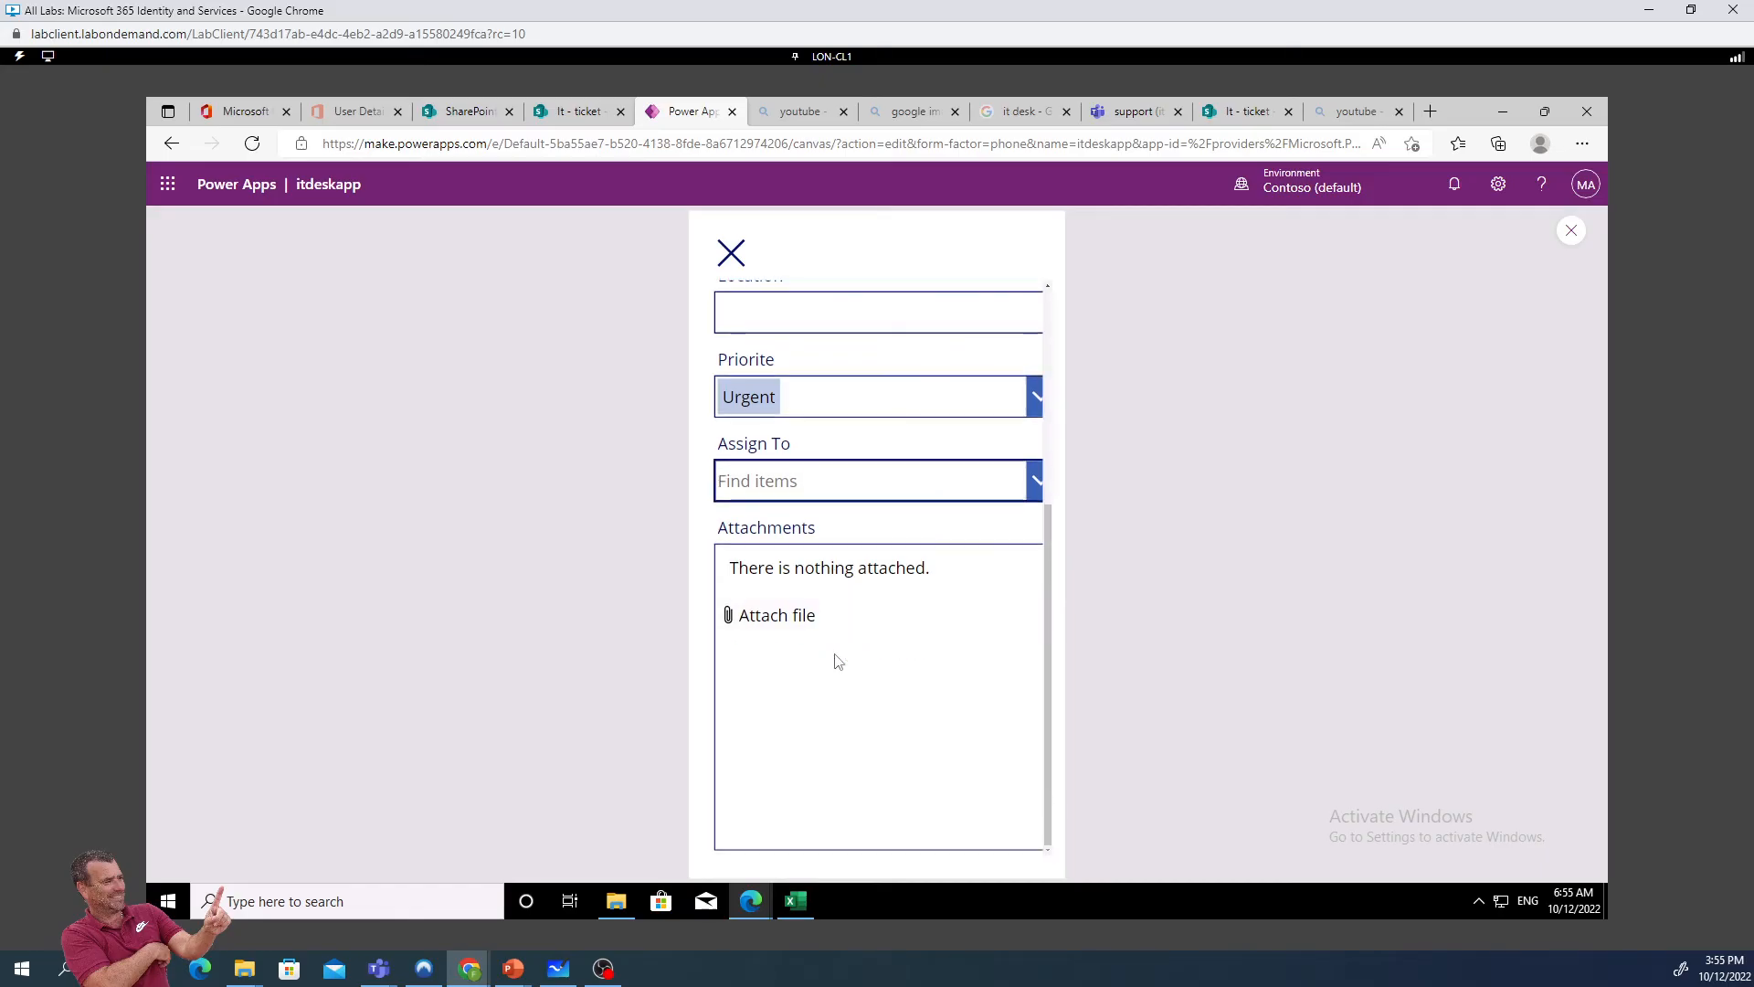
pyautogui.scroll(4, 838, 661)
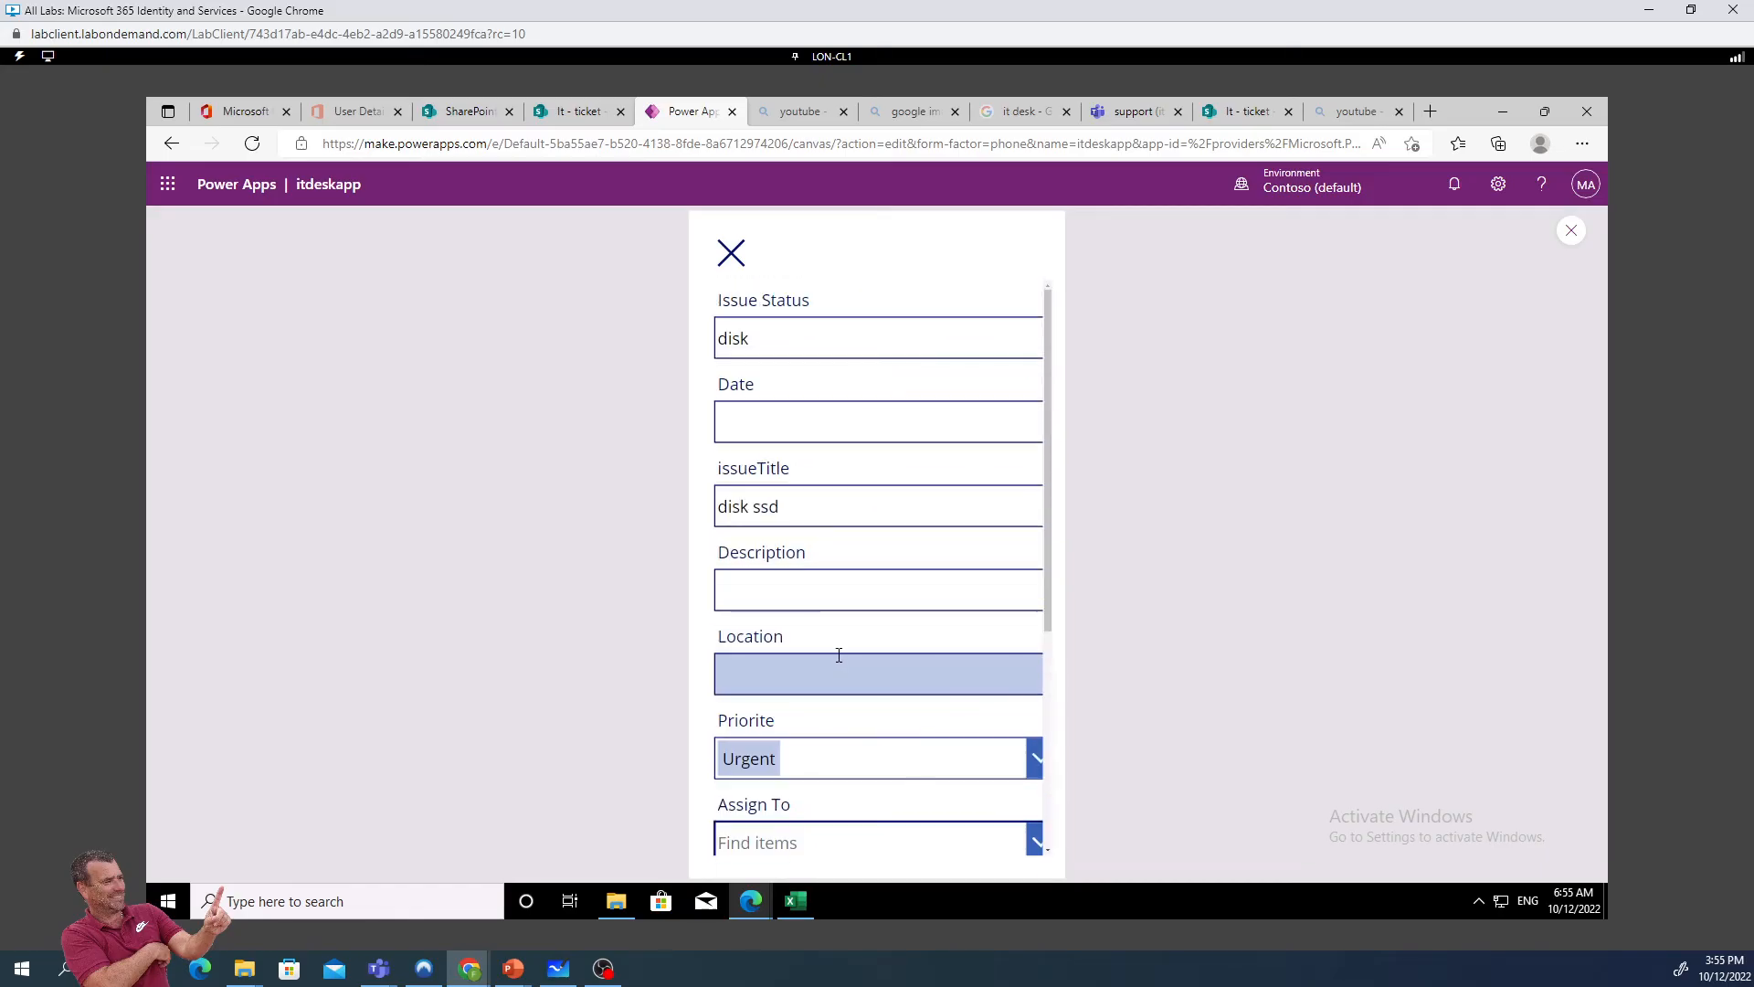
pyautogui.scroll(-4, 850, 581)
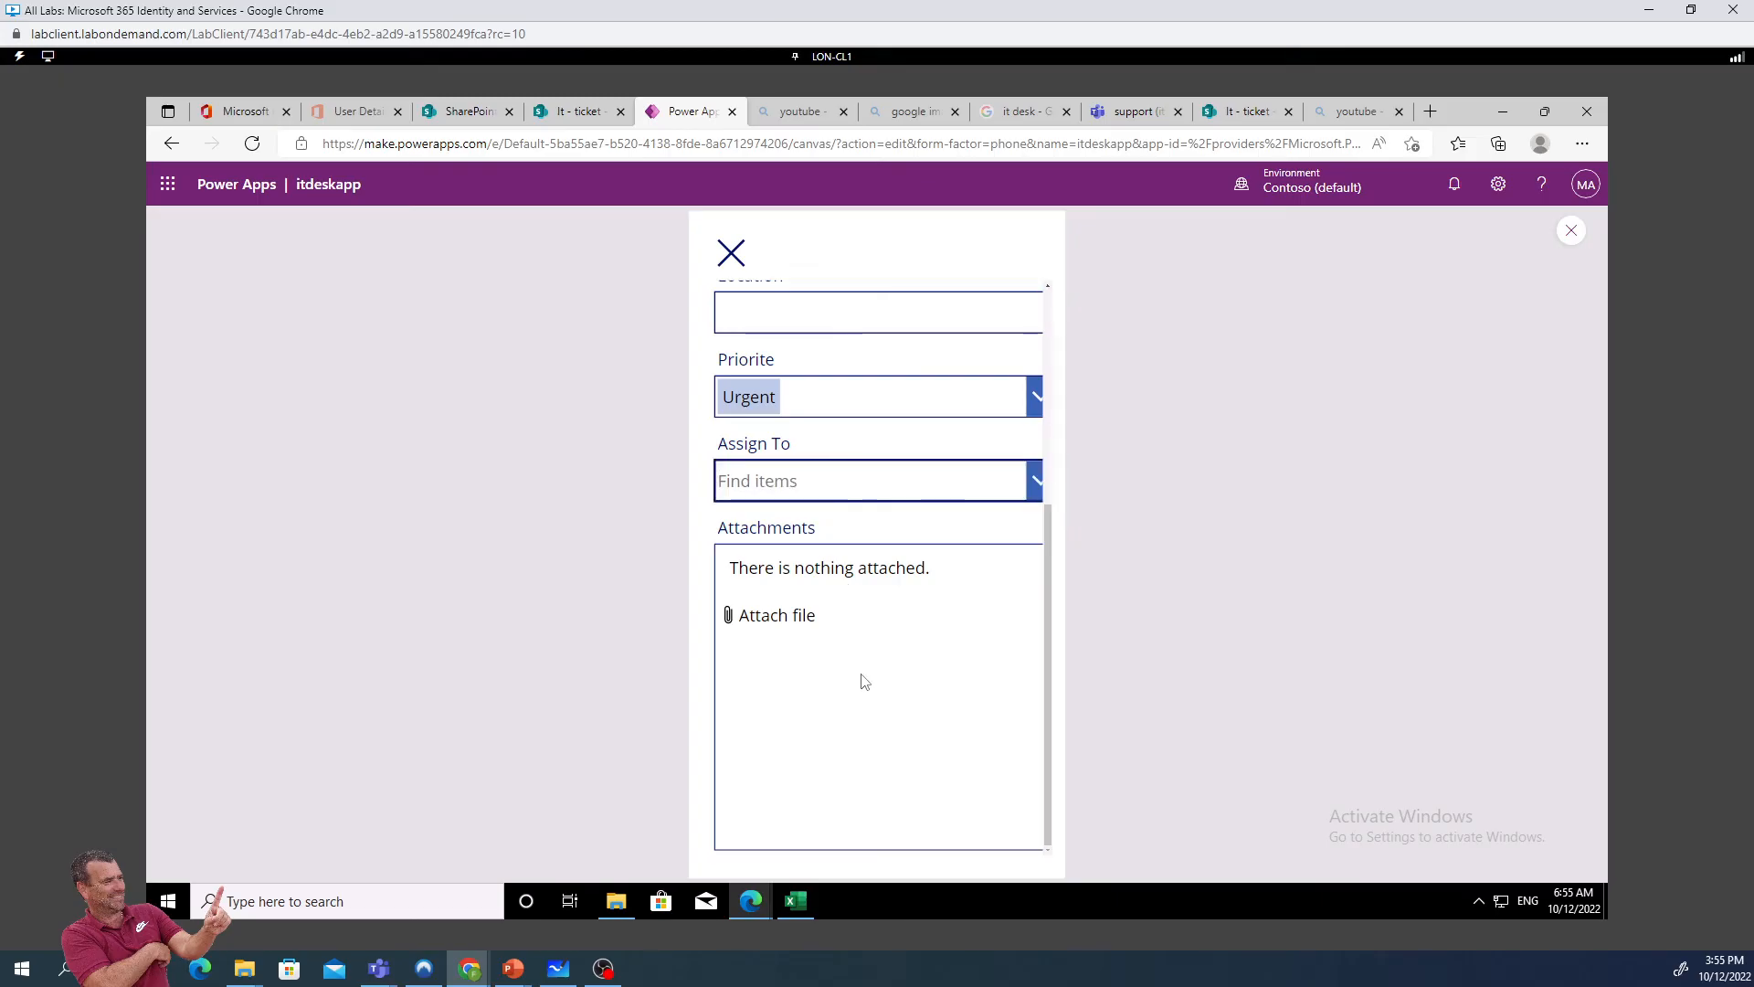
pyautogui.scroll(4, 862, 676)
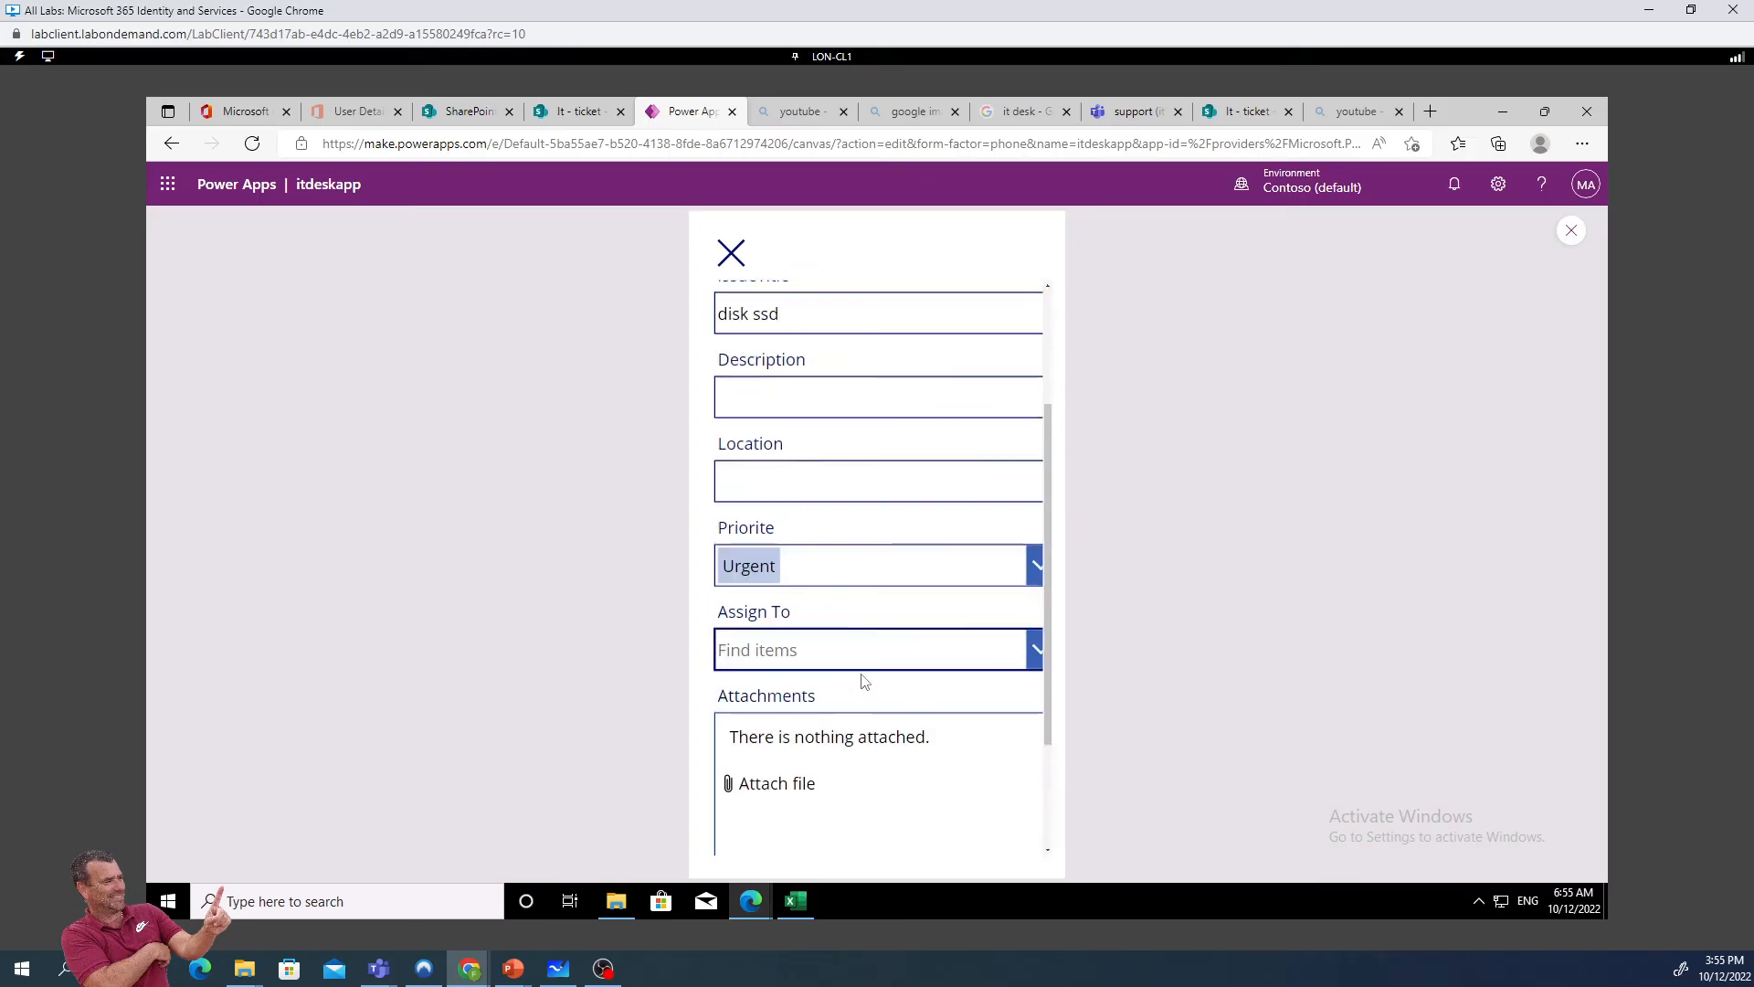
pyautogui.click(731, 253)
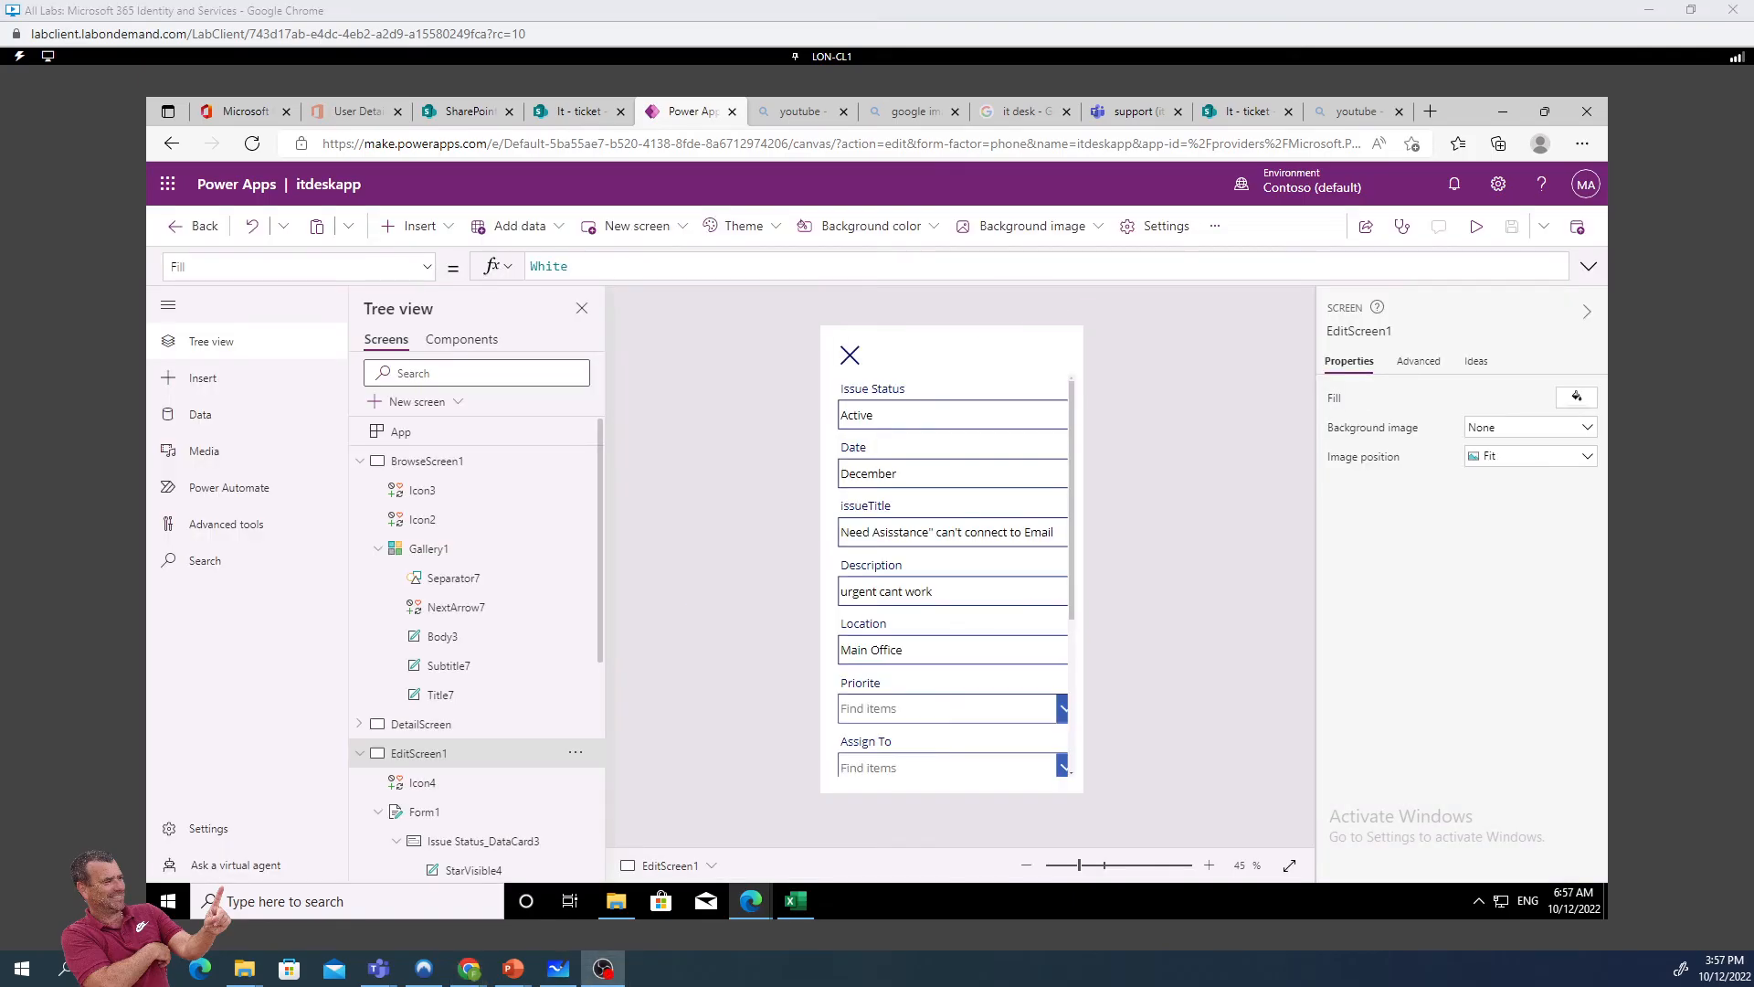
# Insert a Check icon on EditScreen1 and place it beside the Cancel icon at about X 182, Y 40
pyautogui.hotkey('alt', 'Tab')
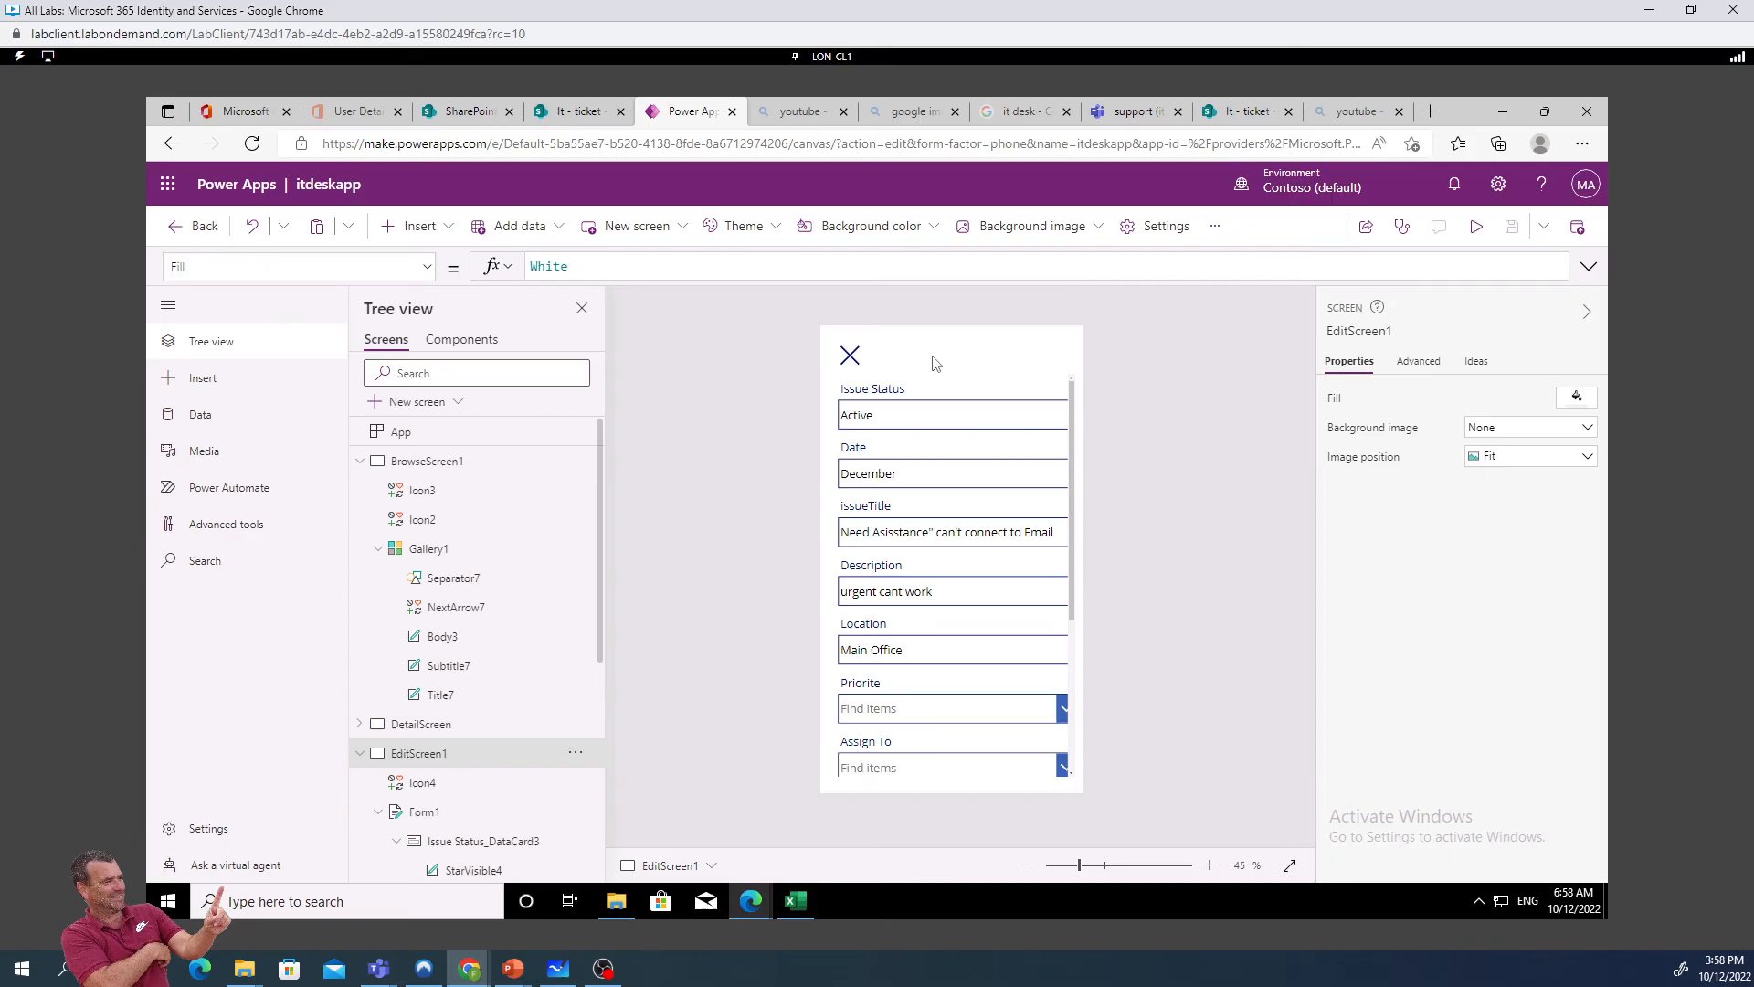
pyautogui.click(435, 232)
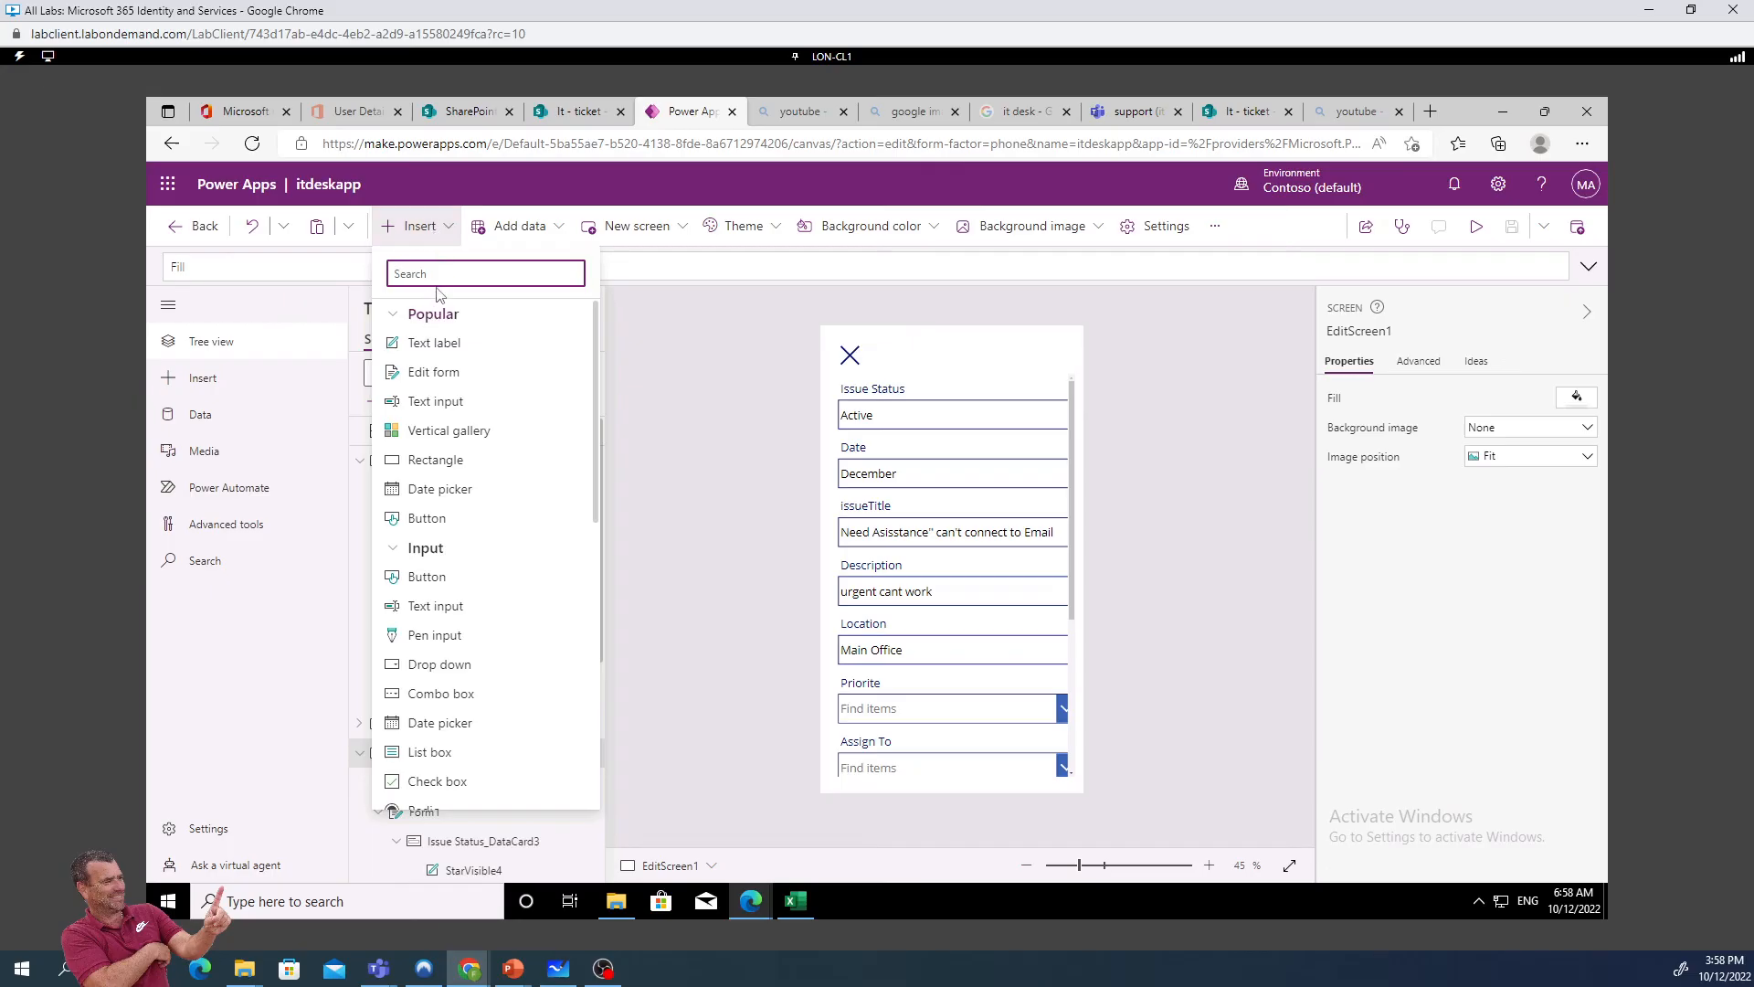
pyautogui.write('che')
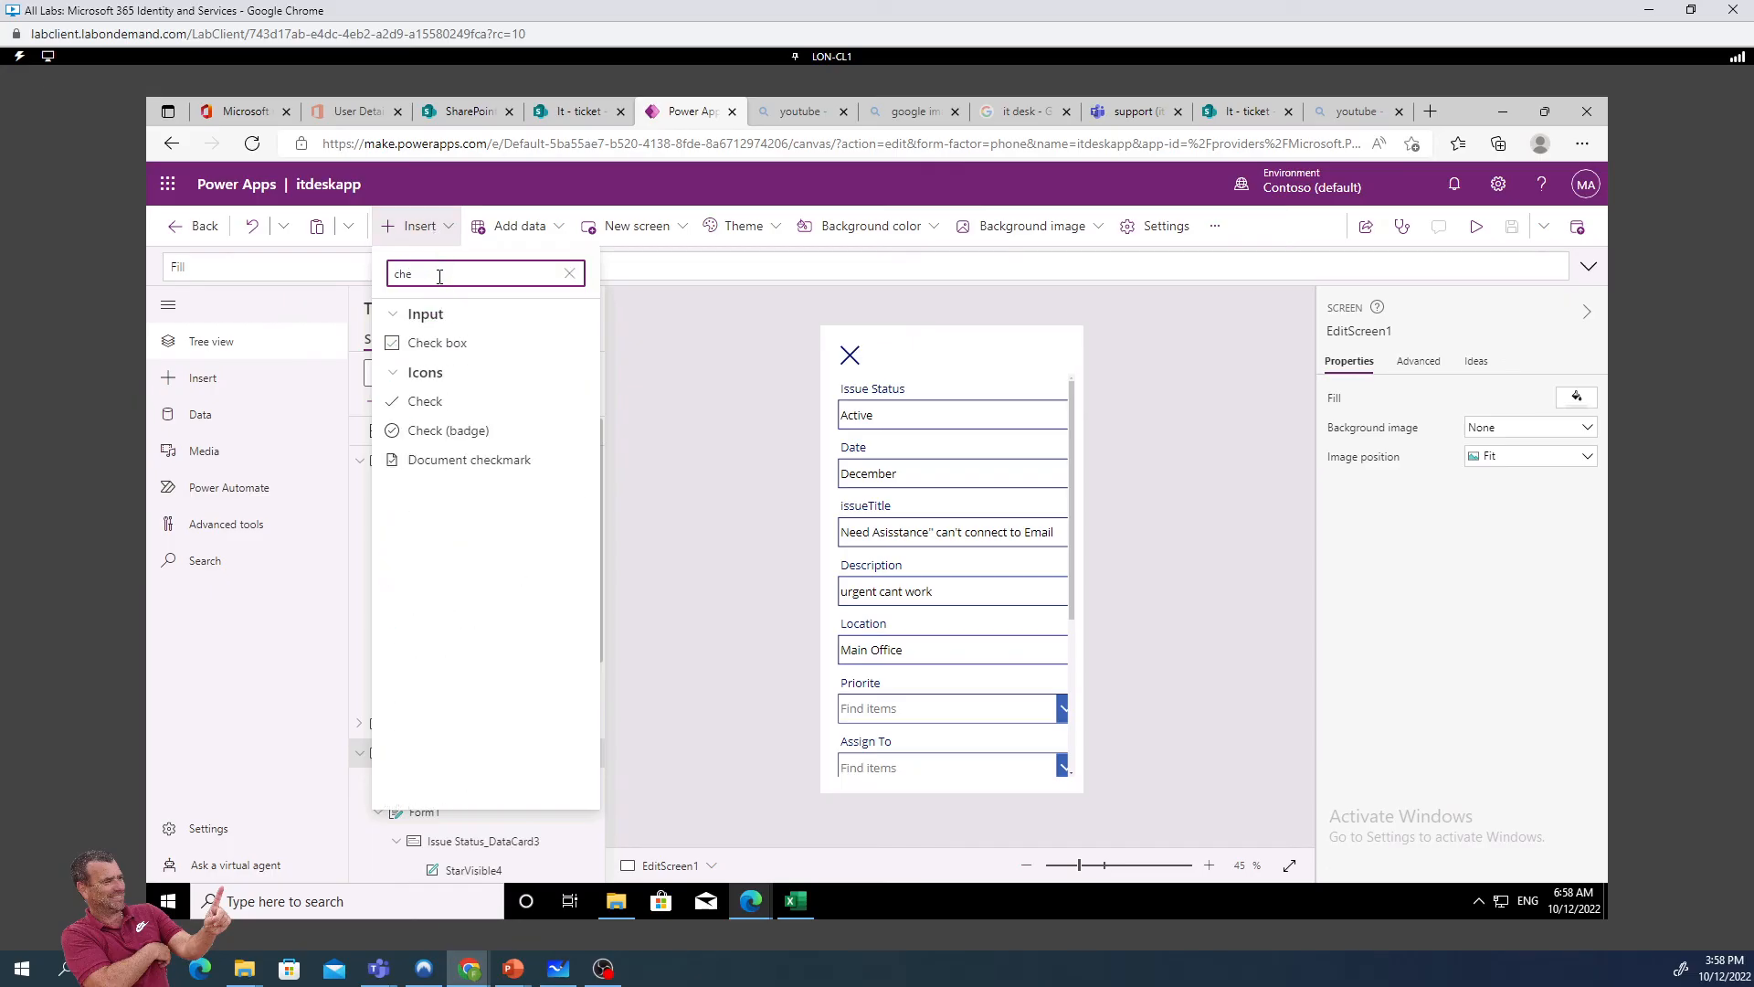
pyautogui.click(427, 402)
pyautogui.moveTo(863, 358); pyautogui.dragTo(907, 359)
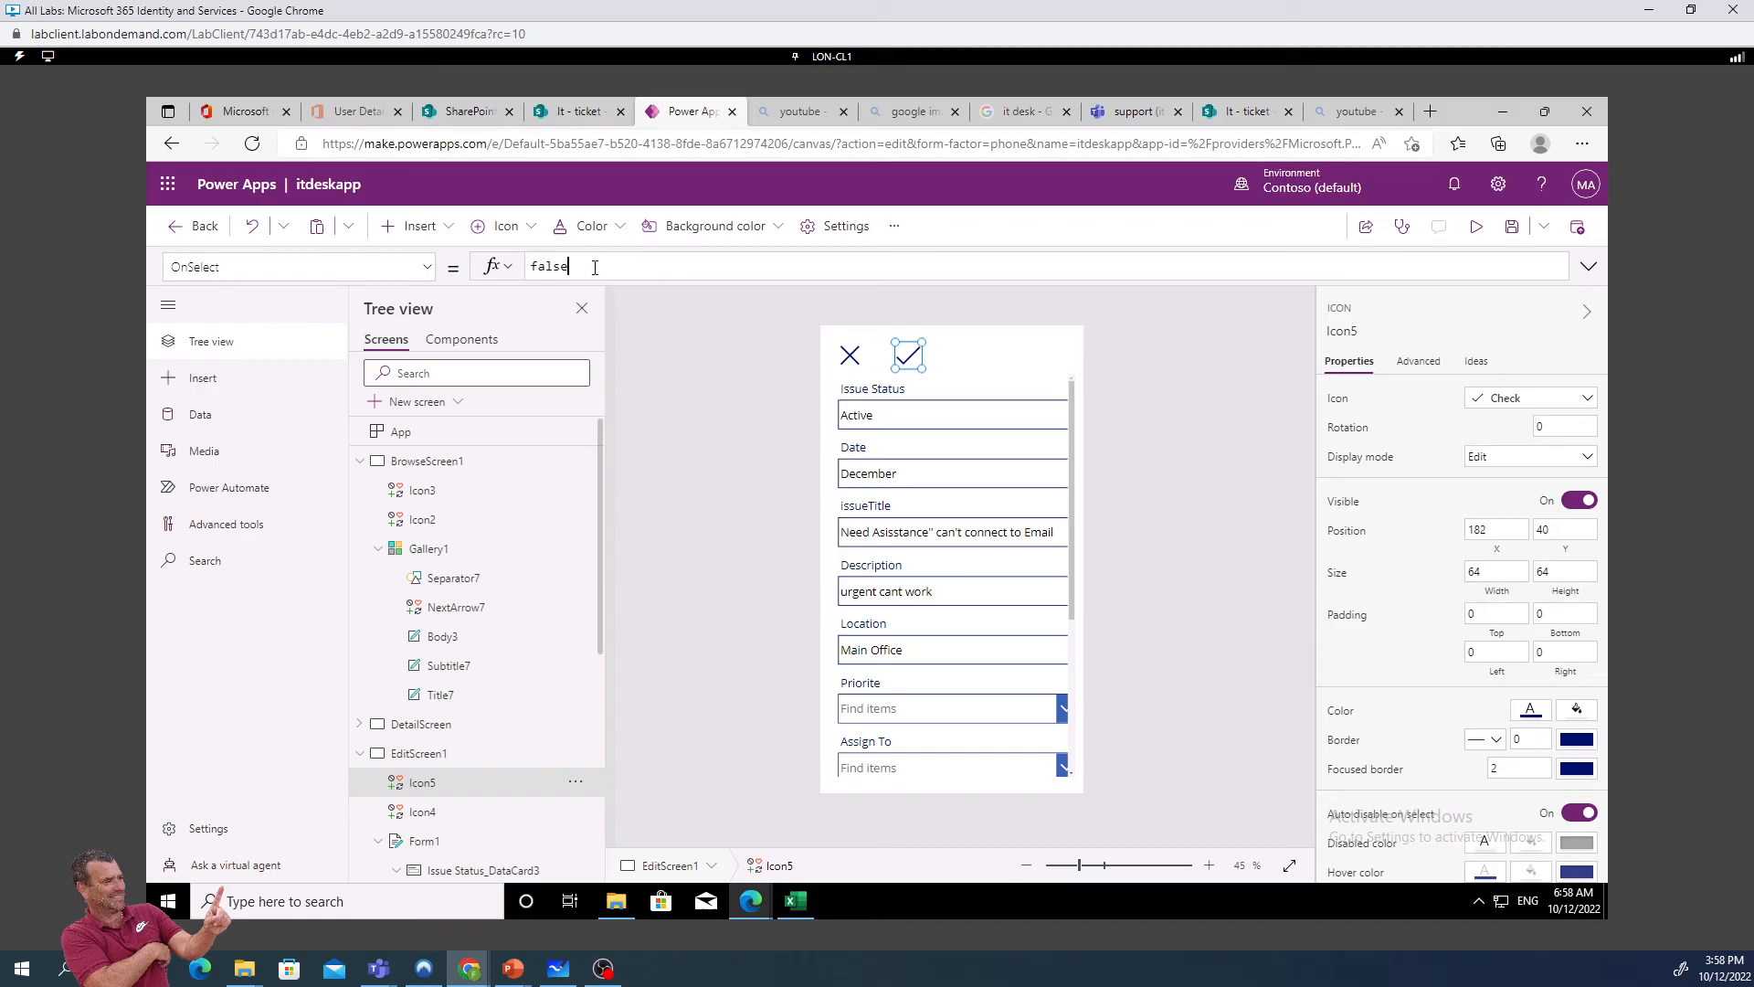
# Replace the OnSelect formula of the Check icon on EditScreen1 with SubmitForm(Form1)
pyautogui.write('s')
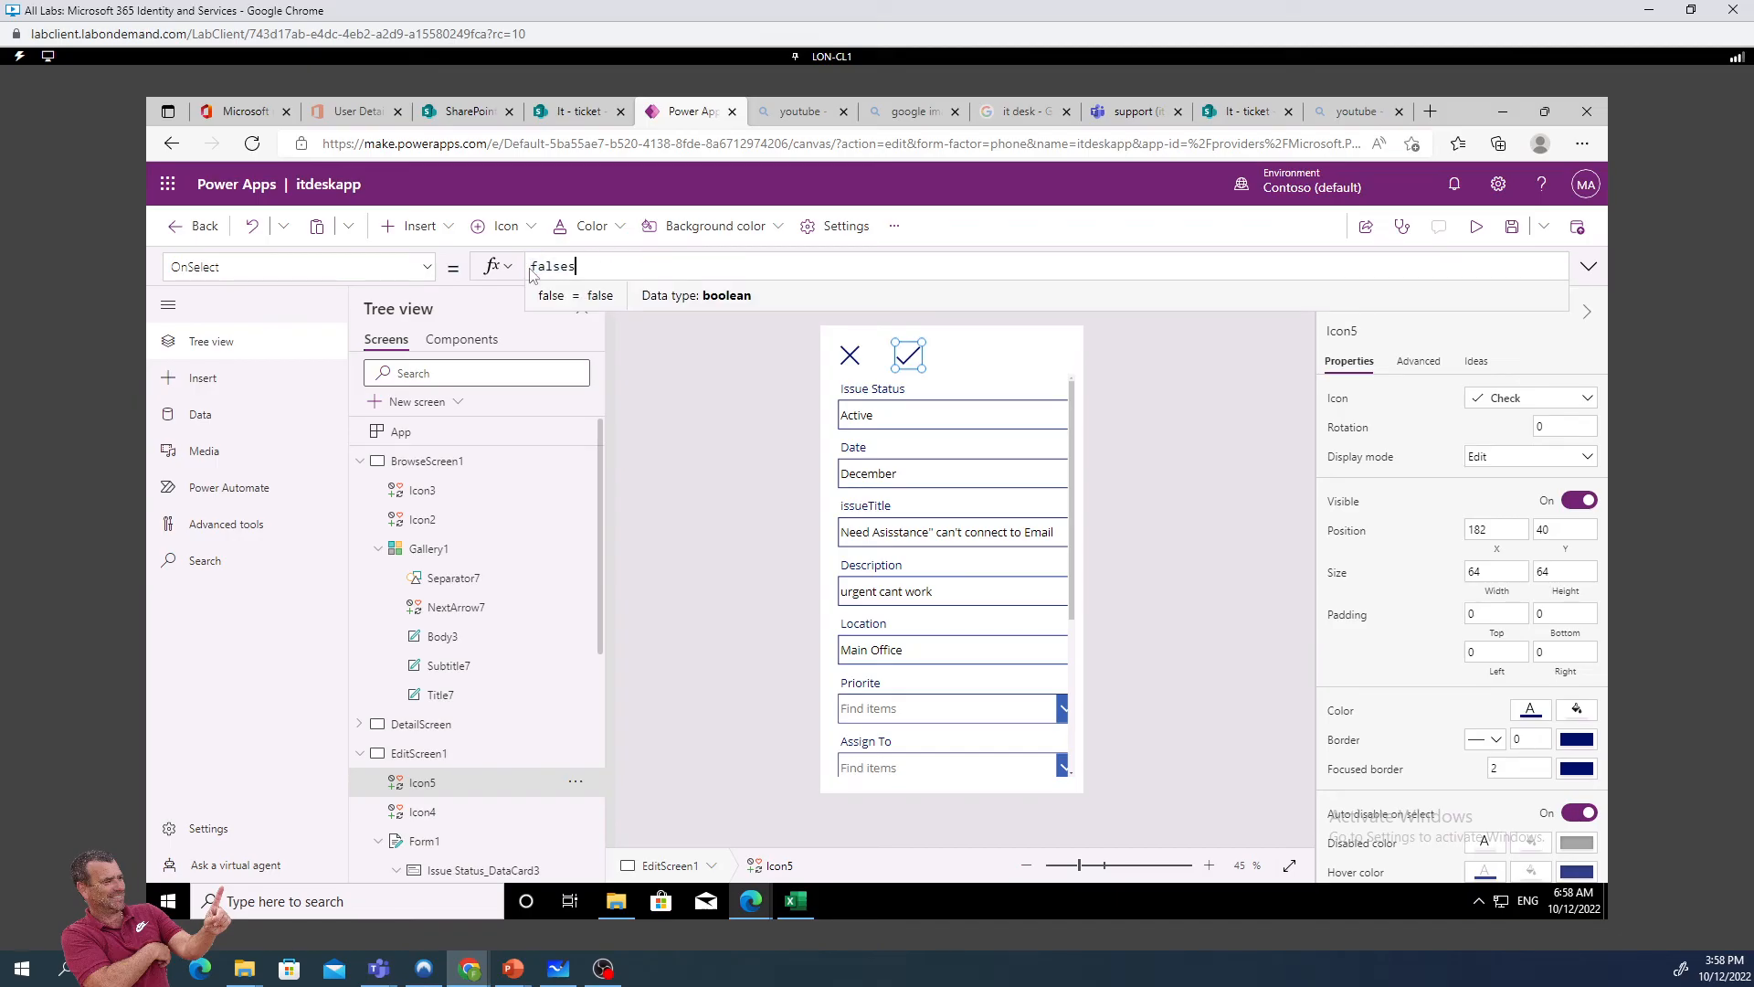
pyautogui.write('ub')
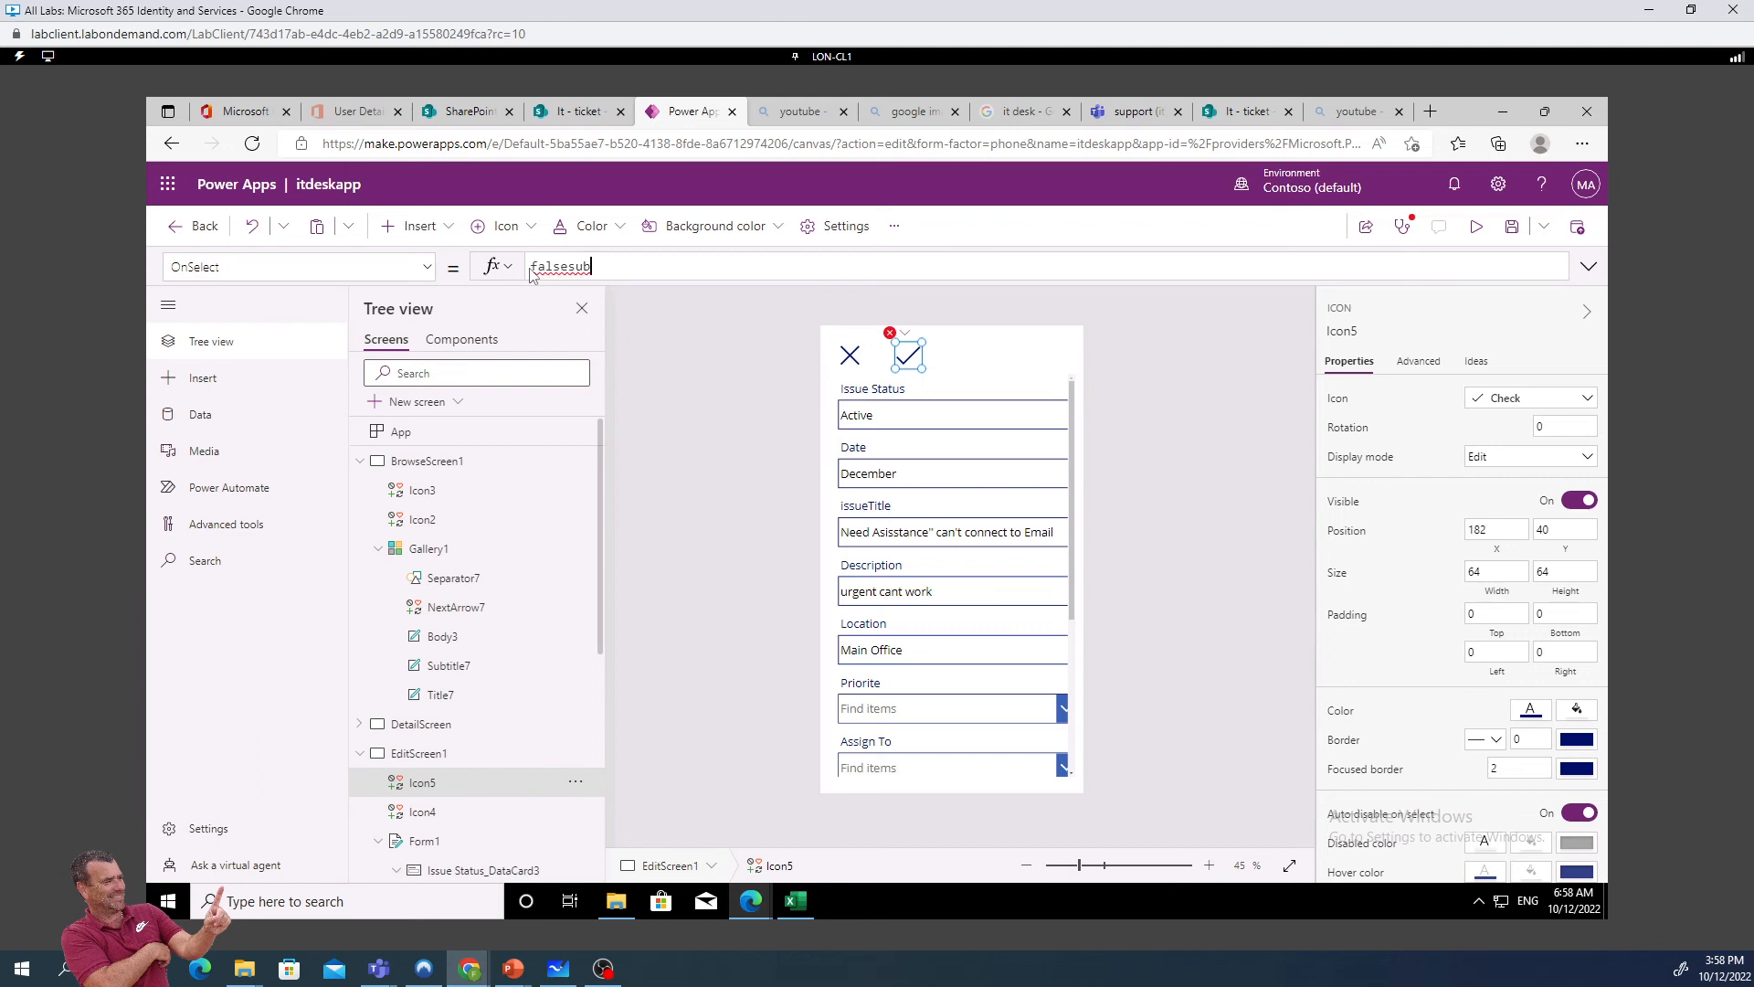
pyautogui.hotkey('ctrl', 'a')
pyautogui.write('sub')
pyautogui.click(571, 298)
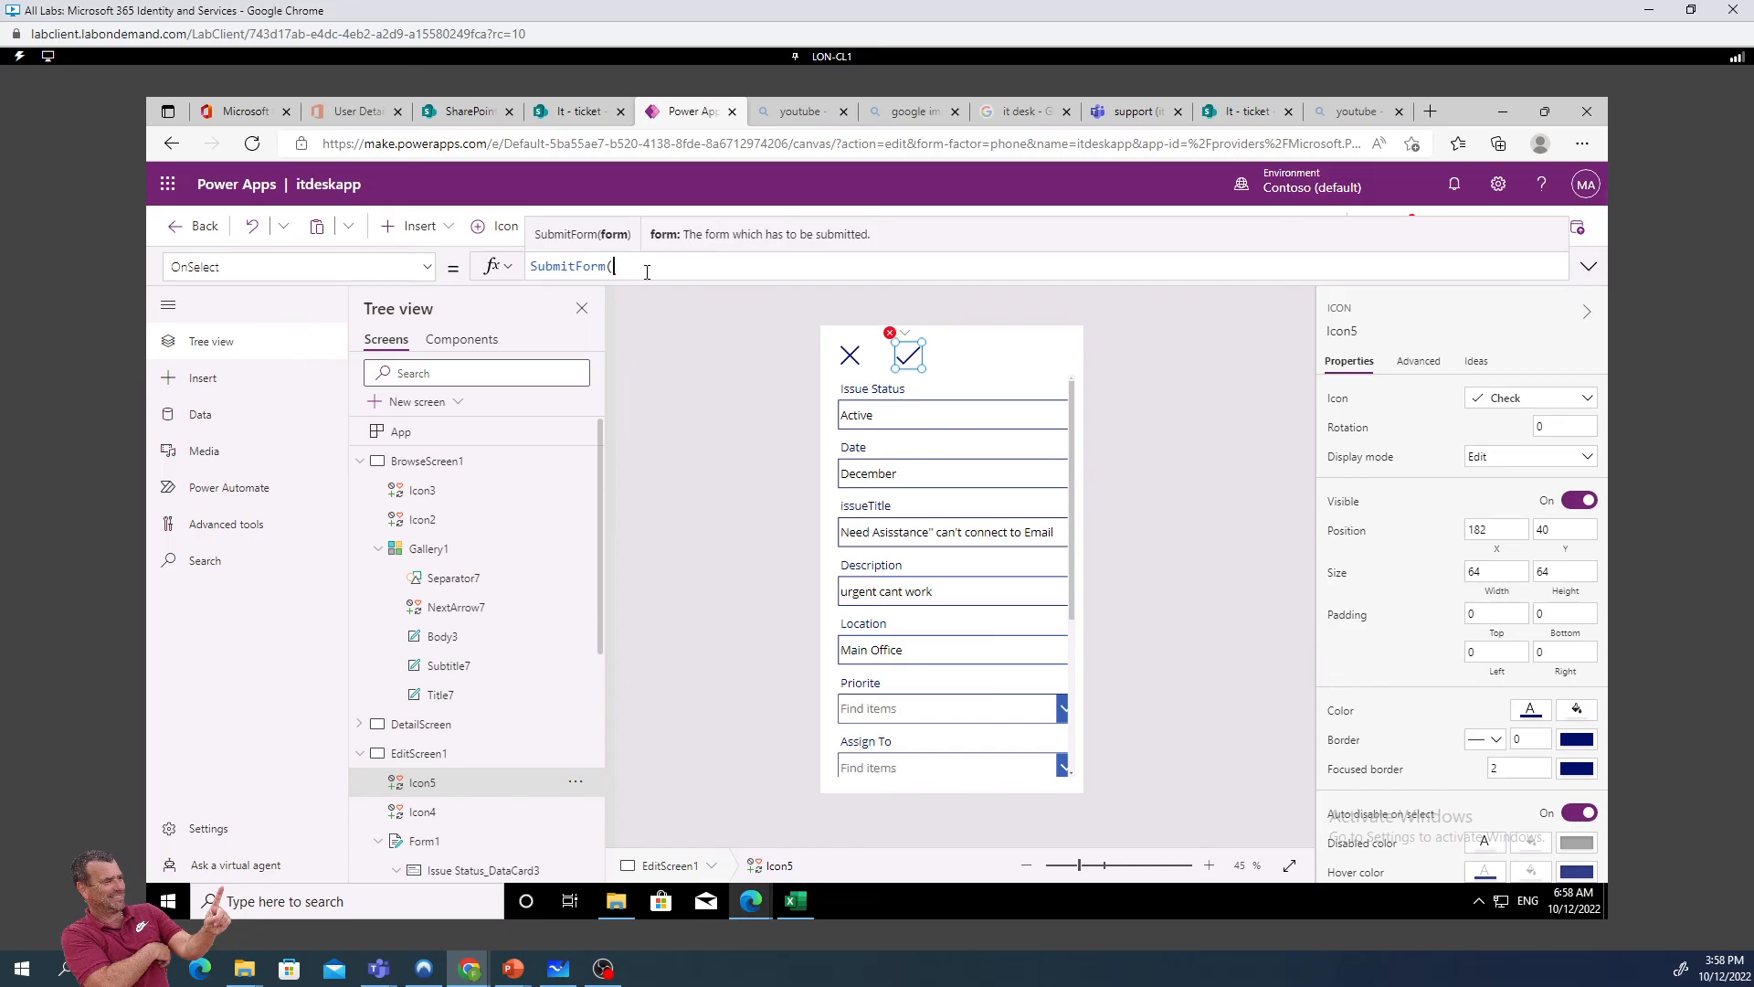
pyautogui.write('form1')
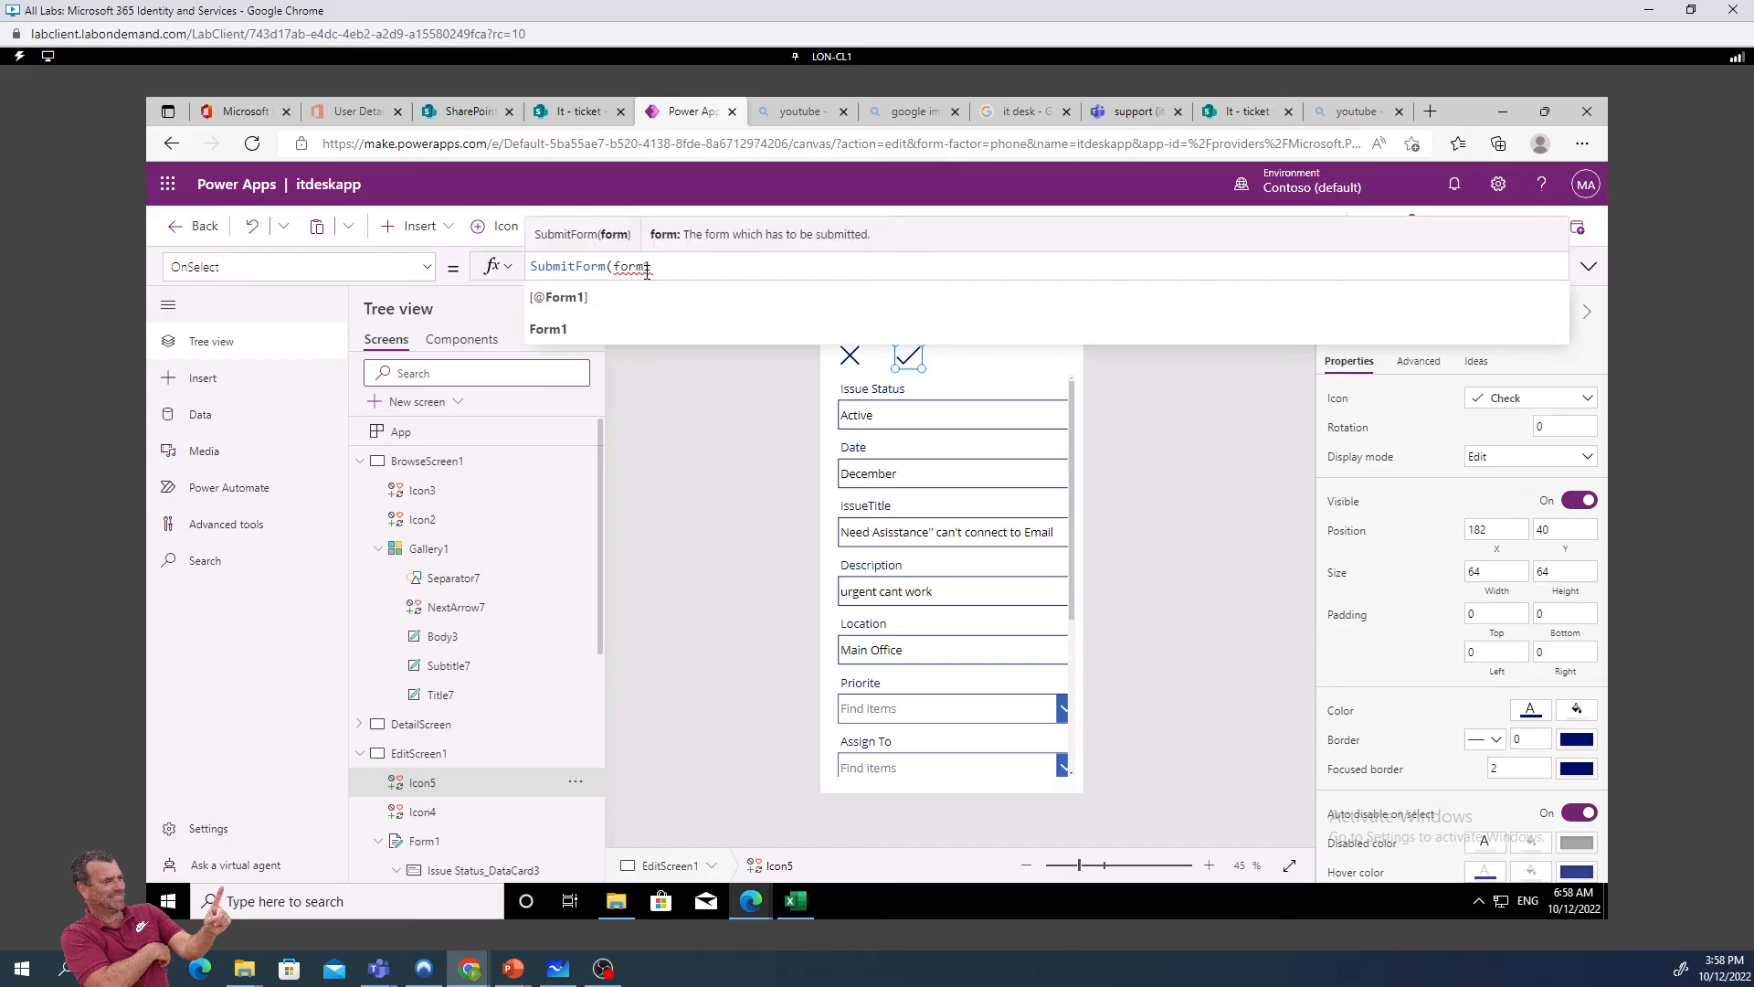
pyautogui.click(590, 324)
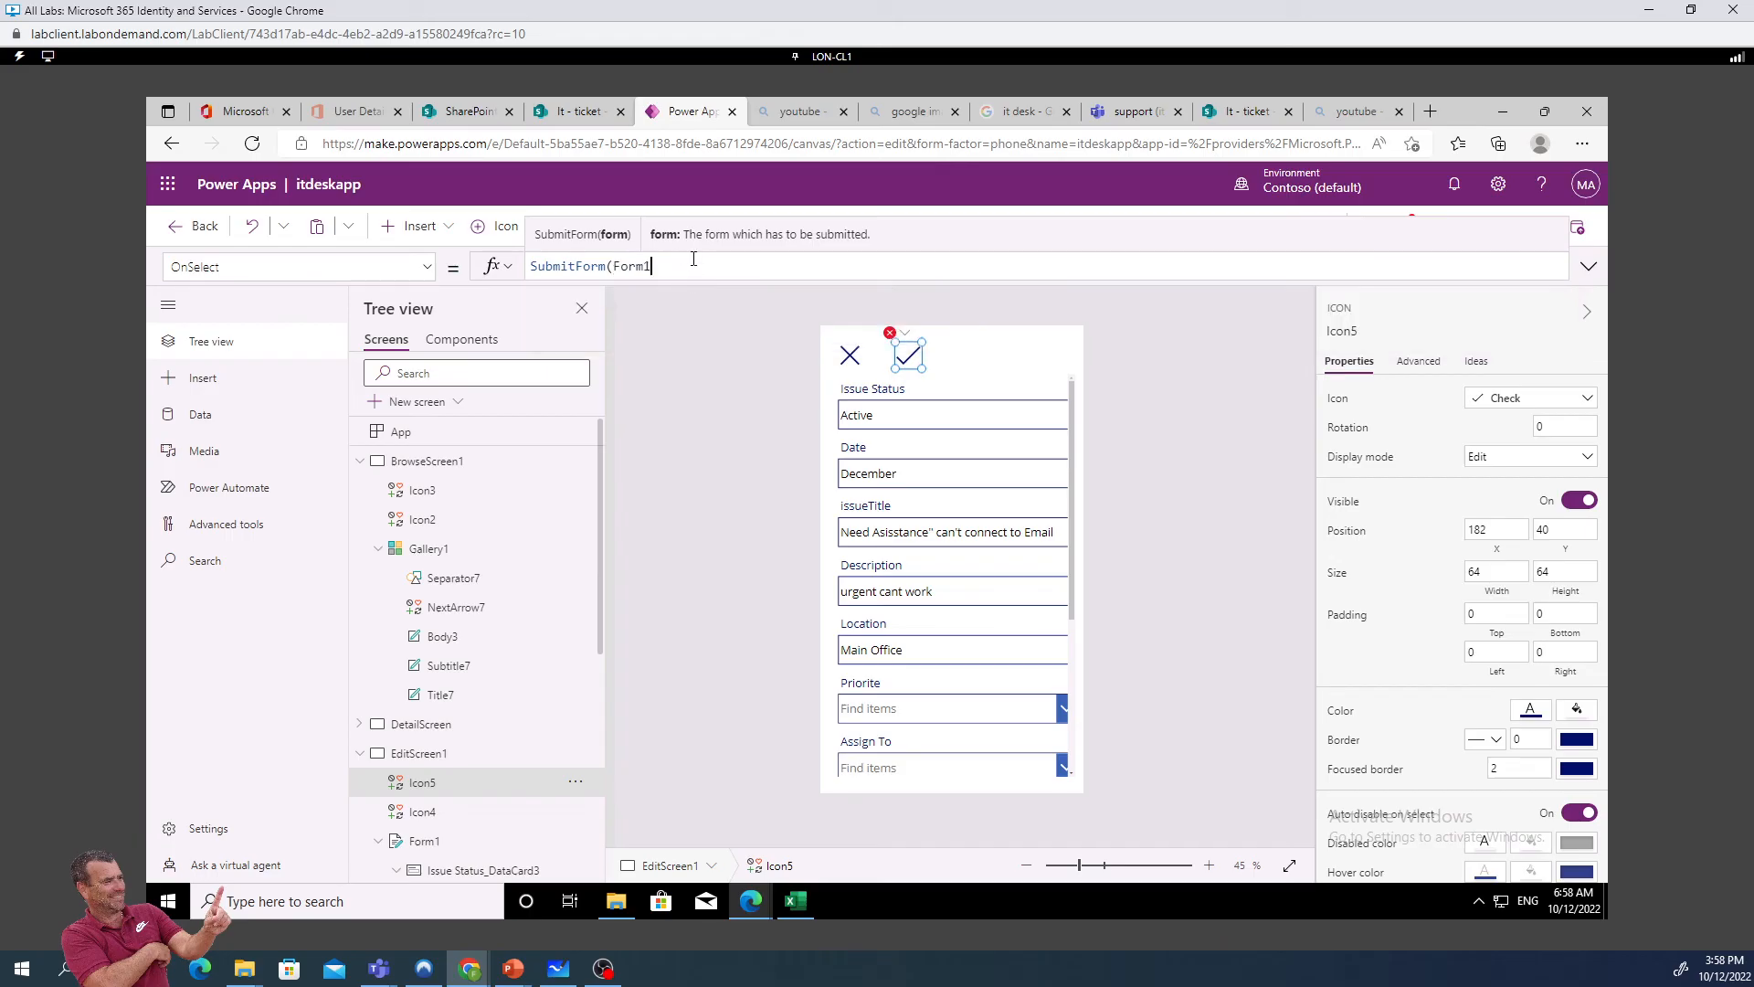
pyautogui.write(')')
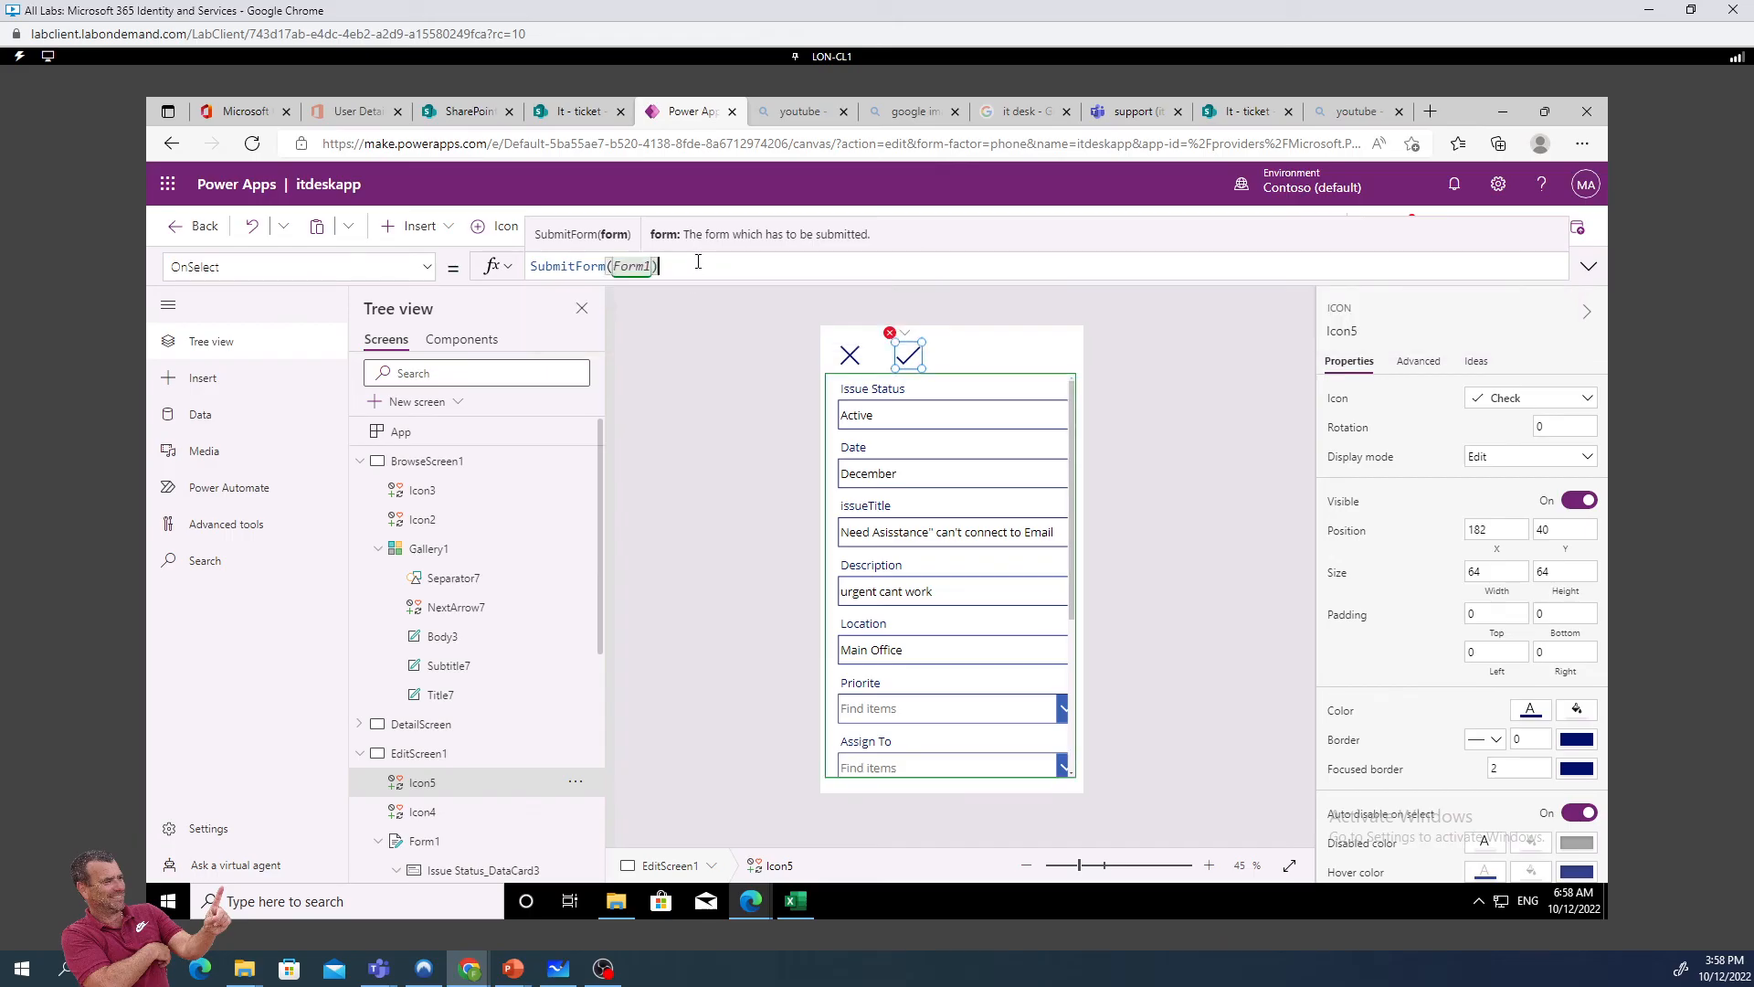
pyautogui.click(697, 370)
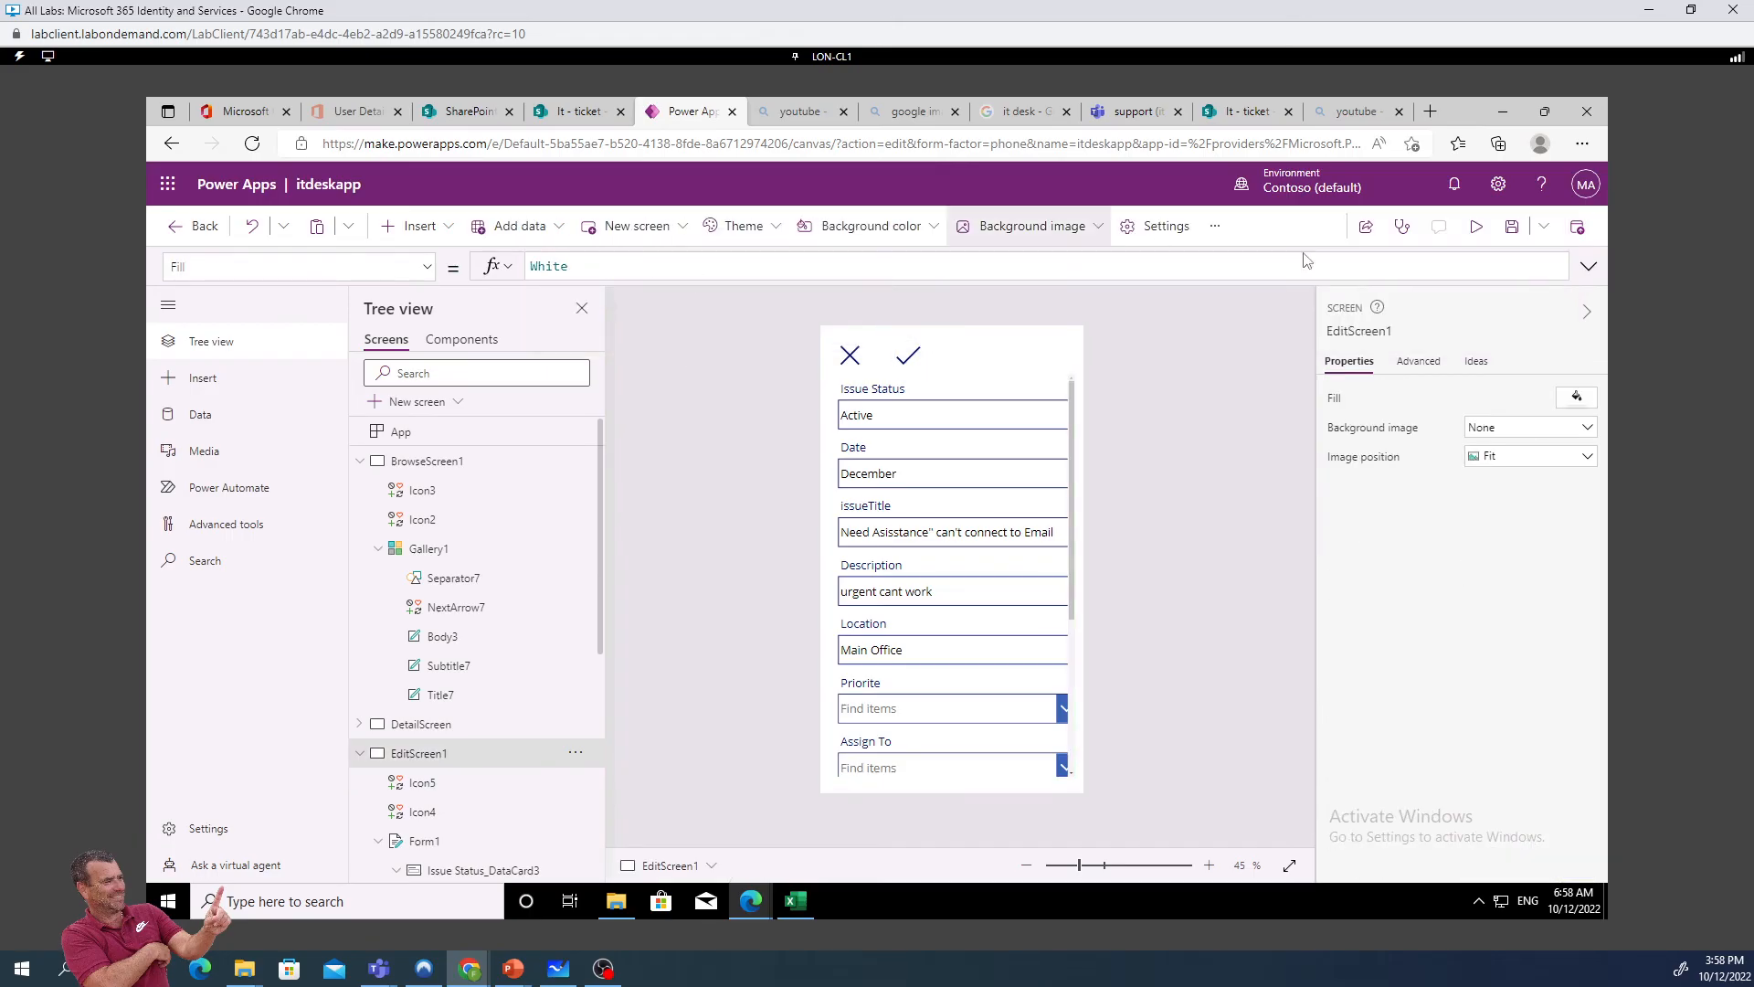
# Delete the Check icon from BrowseScreen1
pyautogui.click(447, 460)
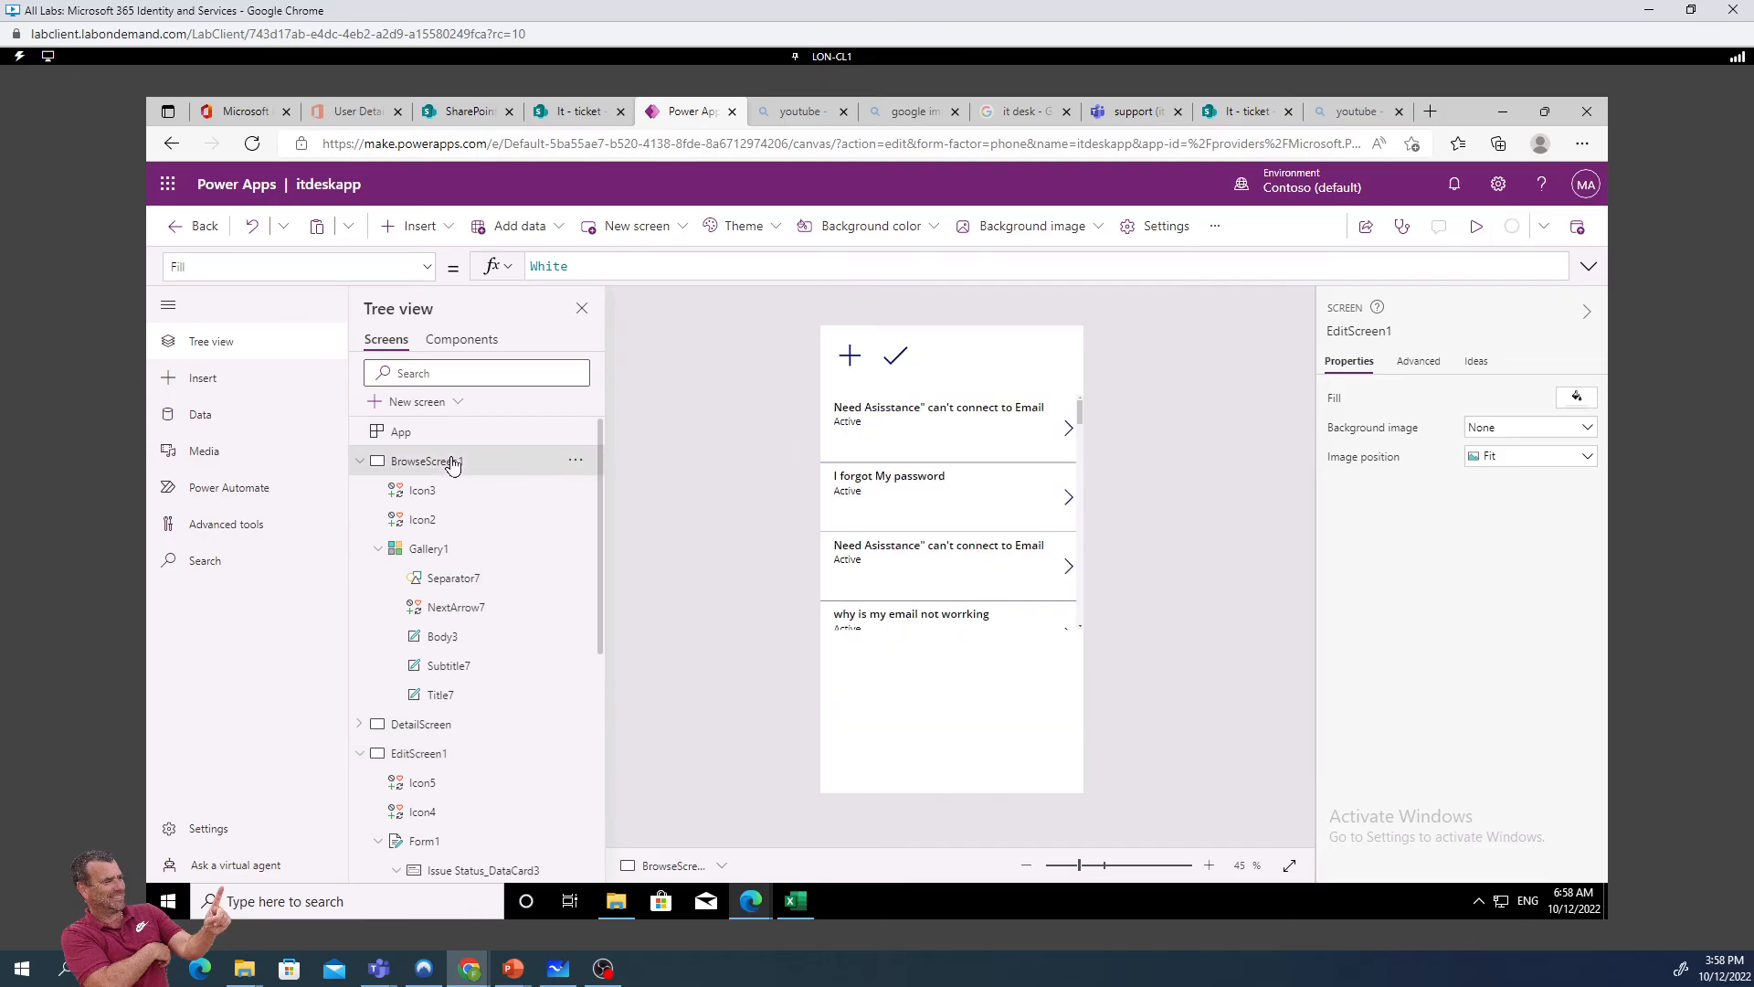
pyautogui.click(896, 357)
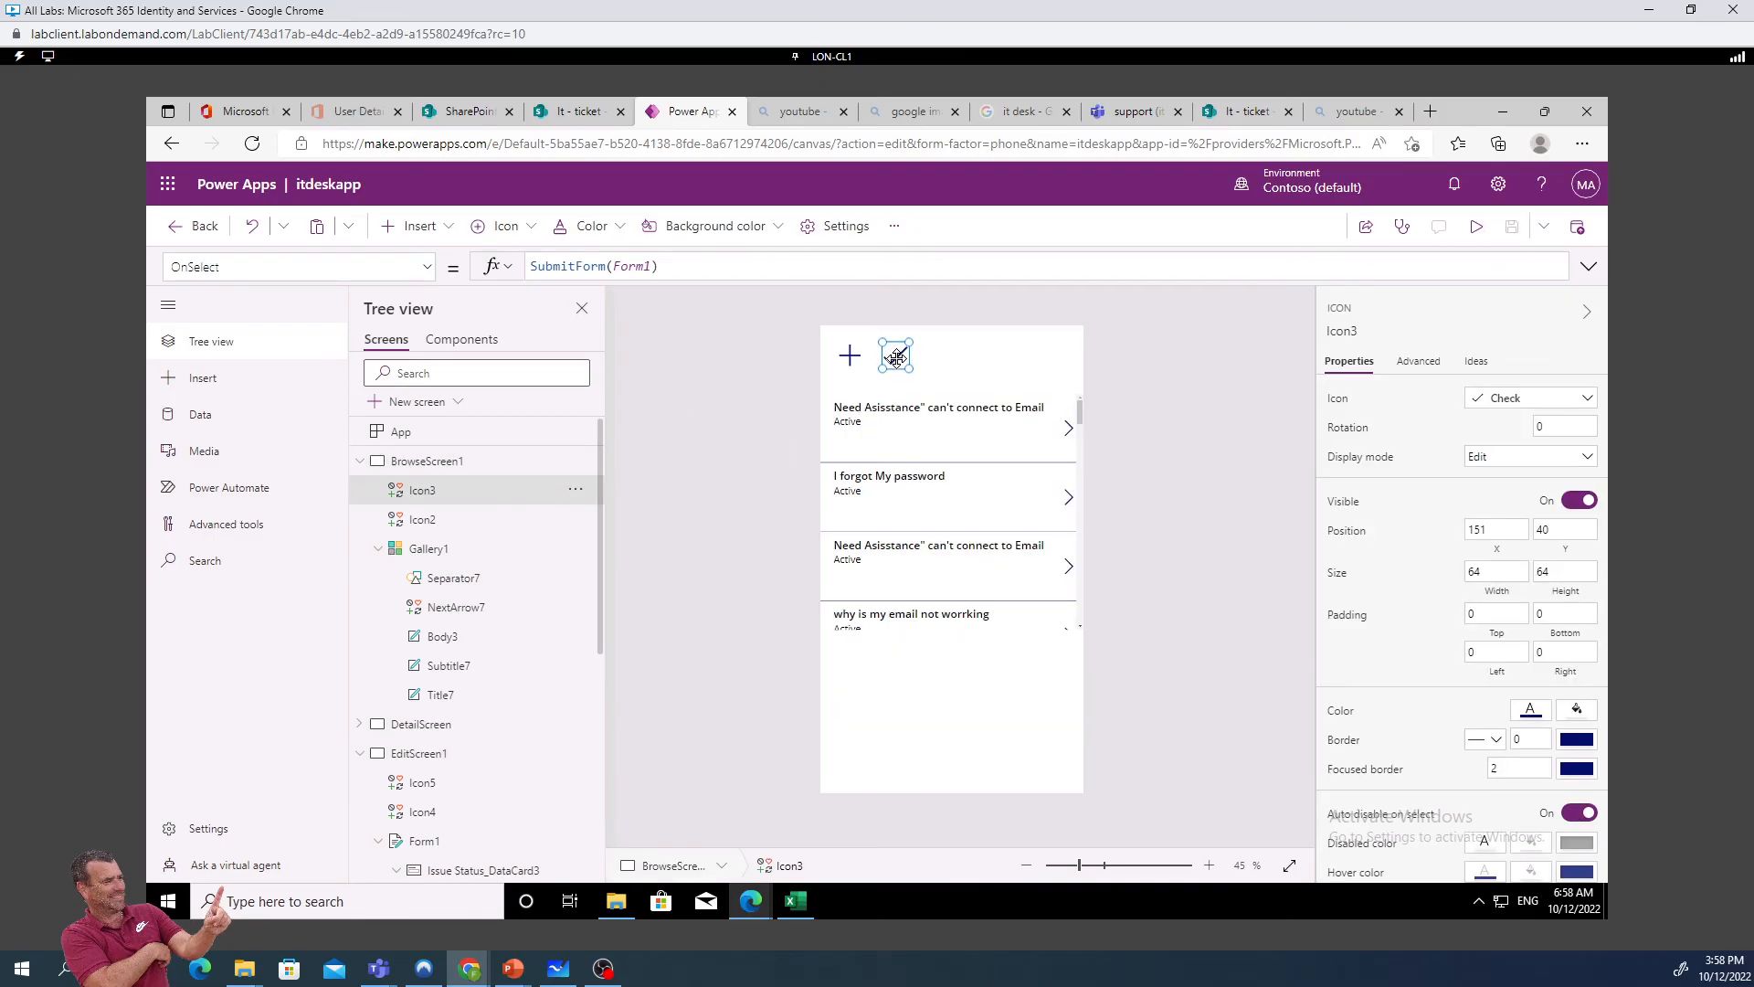
pyautogui.press('Delete')
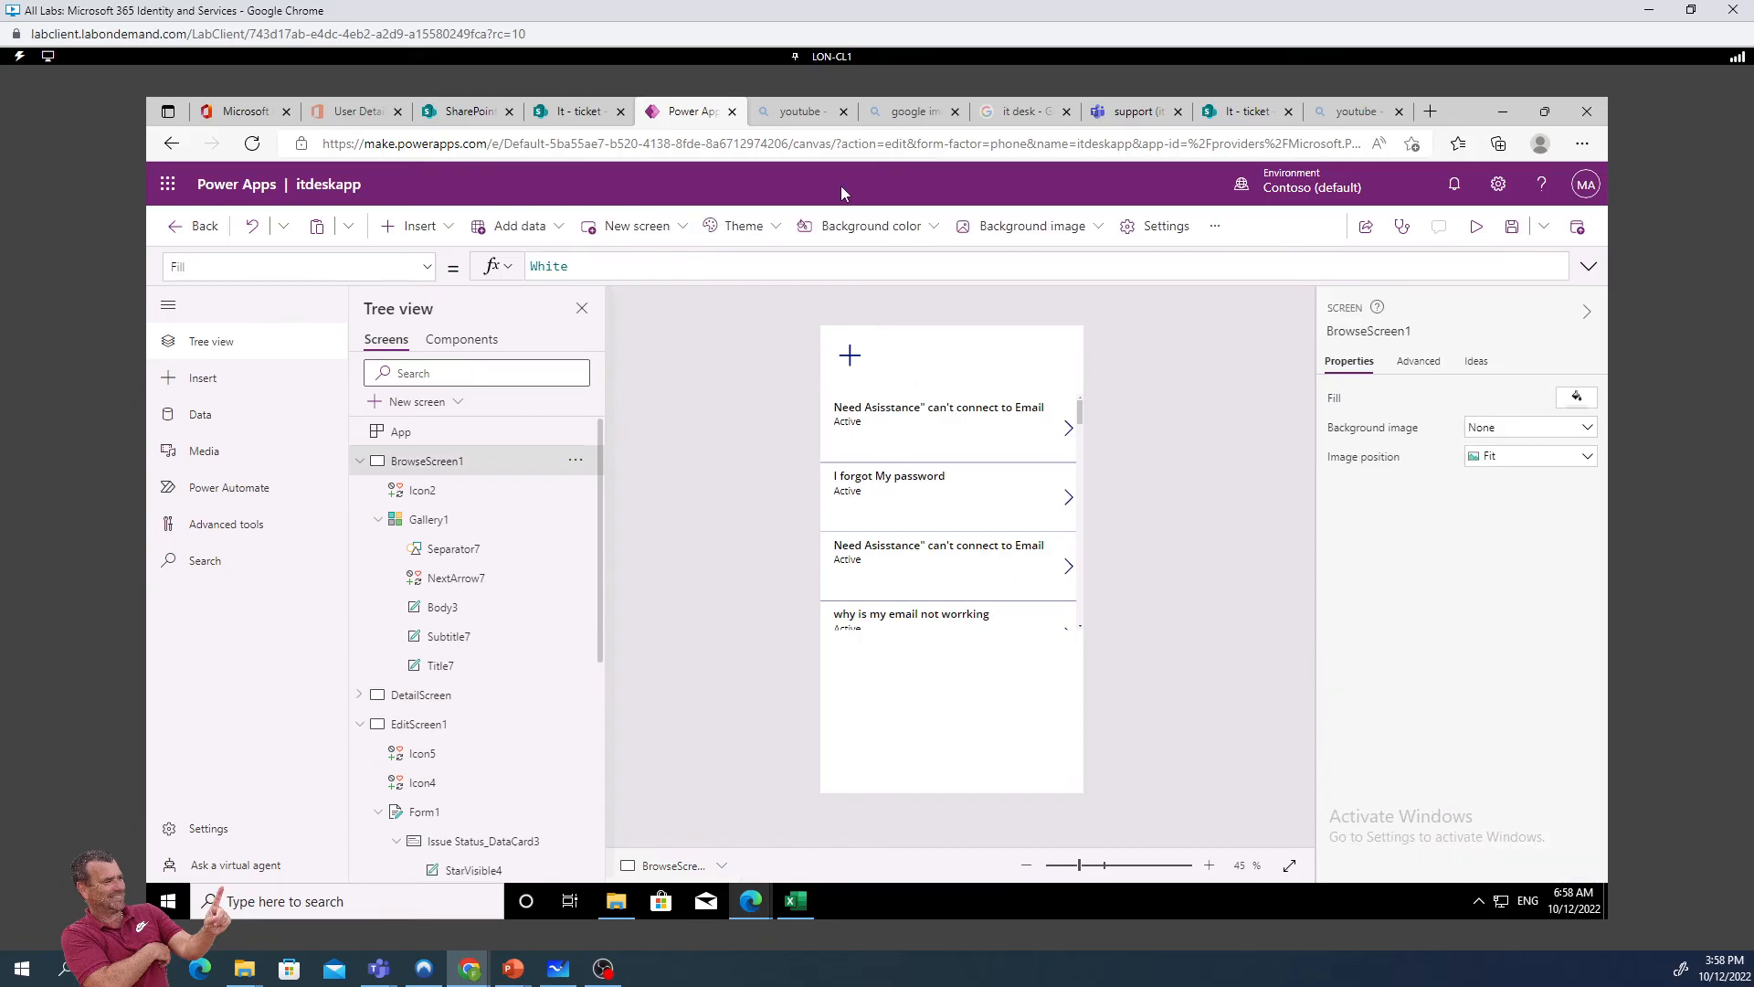
# Set the color of the Add icon on BrowseScreen1 to a dark orange theme color
pyautogui.click(849, 352)
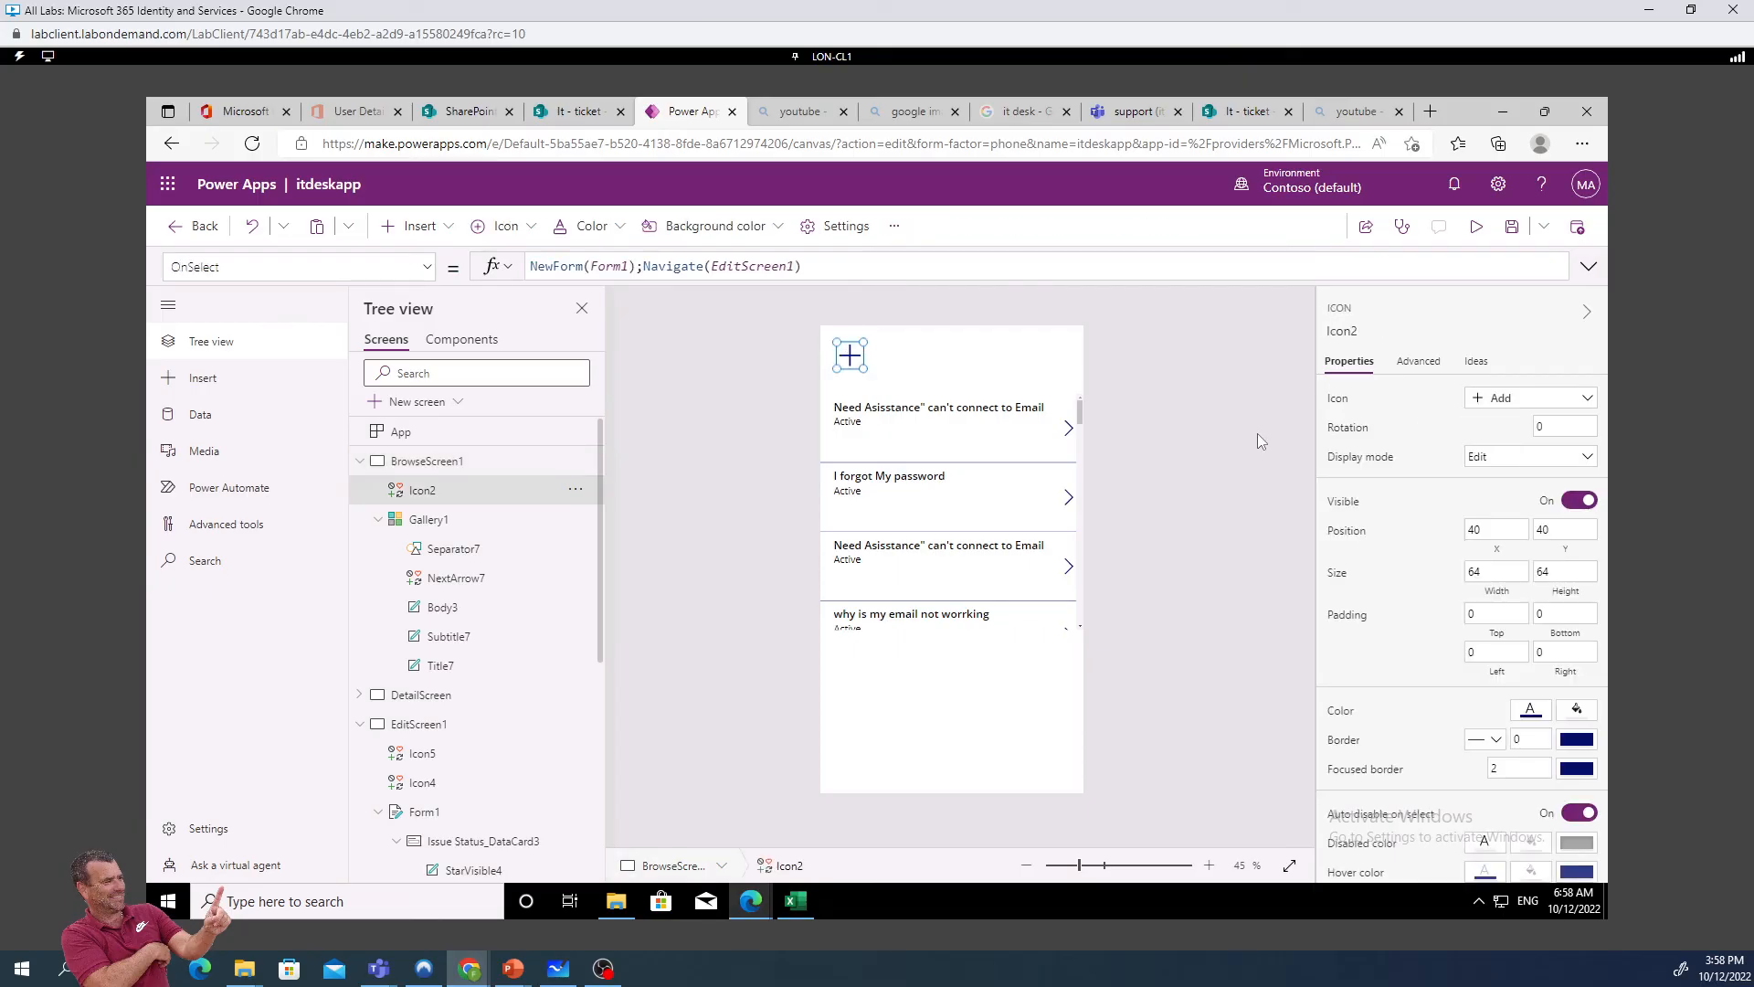
pyautogui.click(1532, 714)
pyautogui.click(1439, 690)
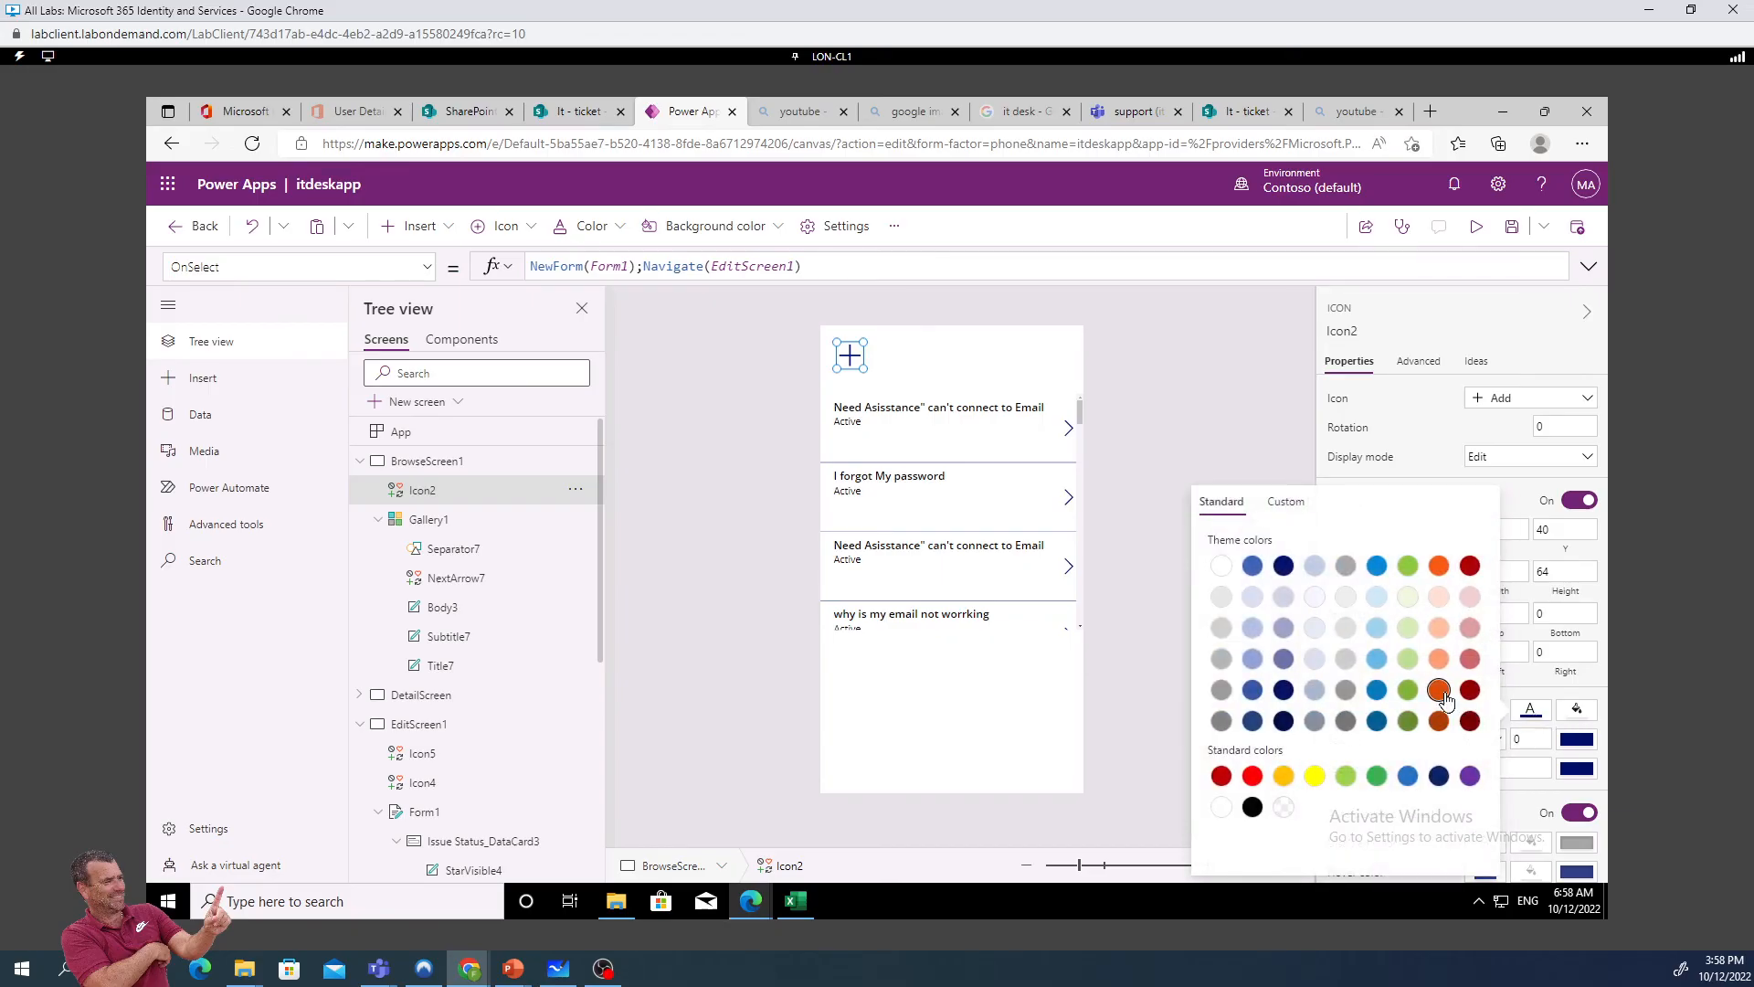
pyautogui.click(1137, 371)
pyautogui.click(1136, 371)
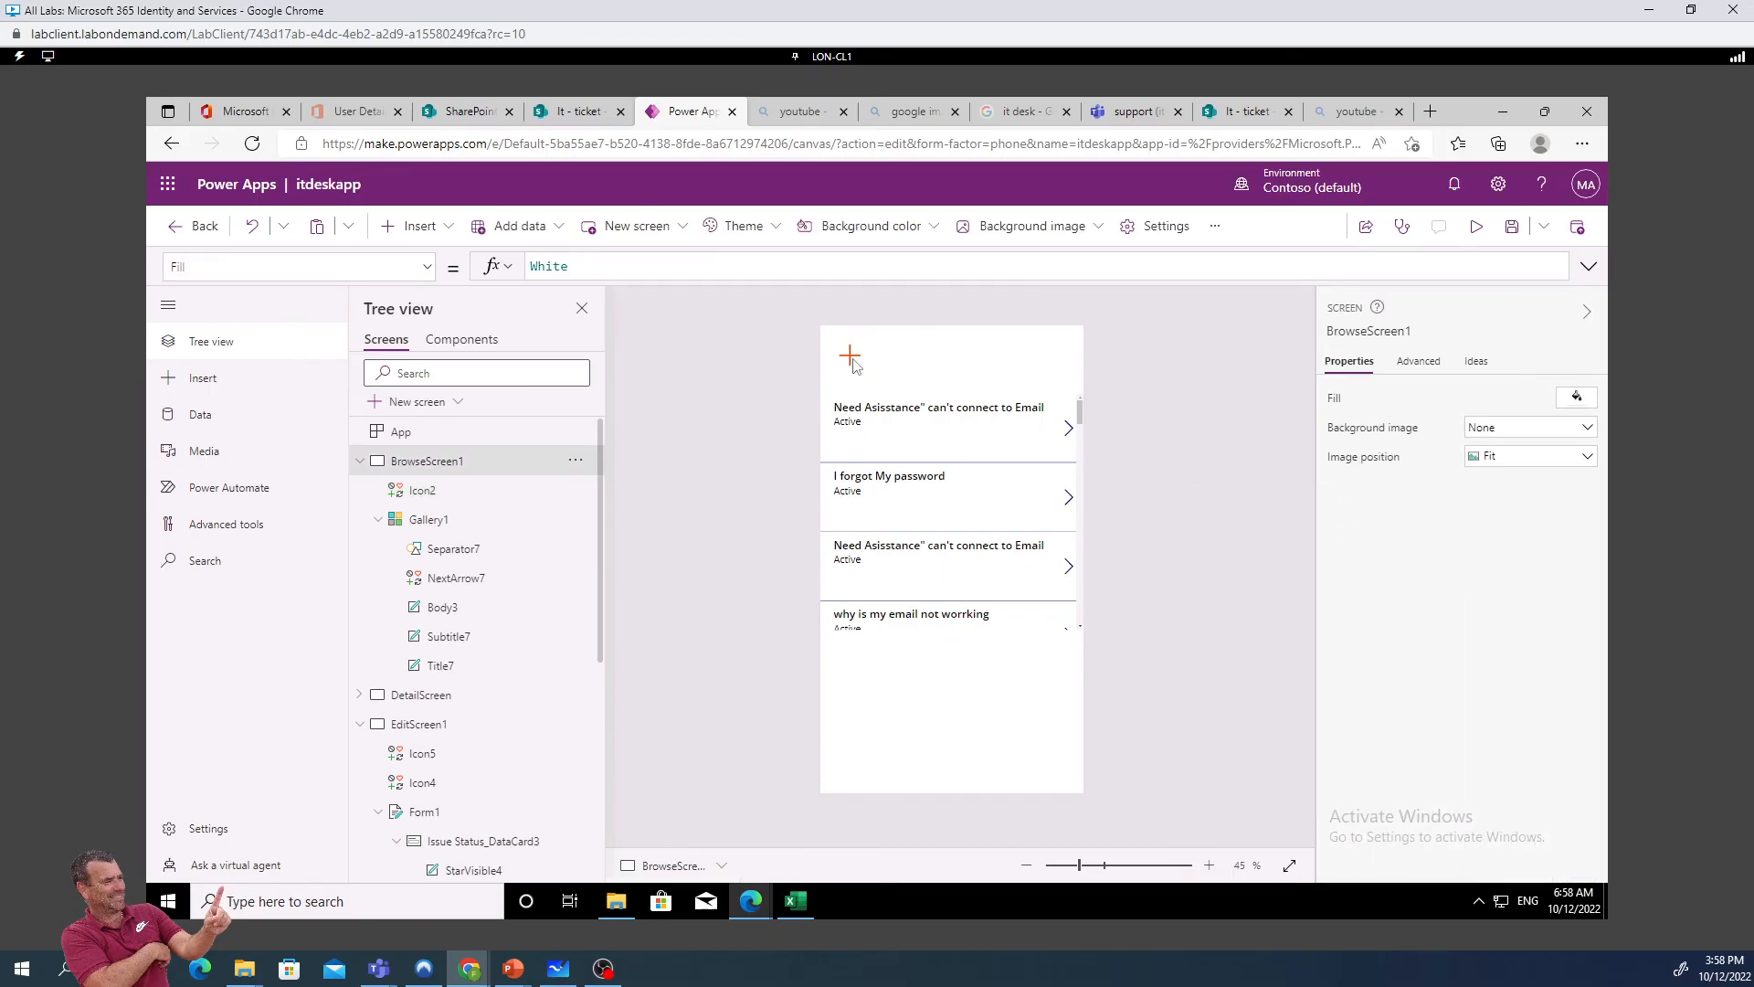
# Preview the app and test the Add icon, submitting the blank new-ticket form once and cancelling it once
pyautogui.click(1478, 228)
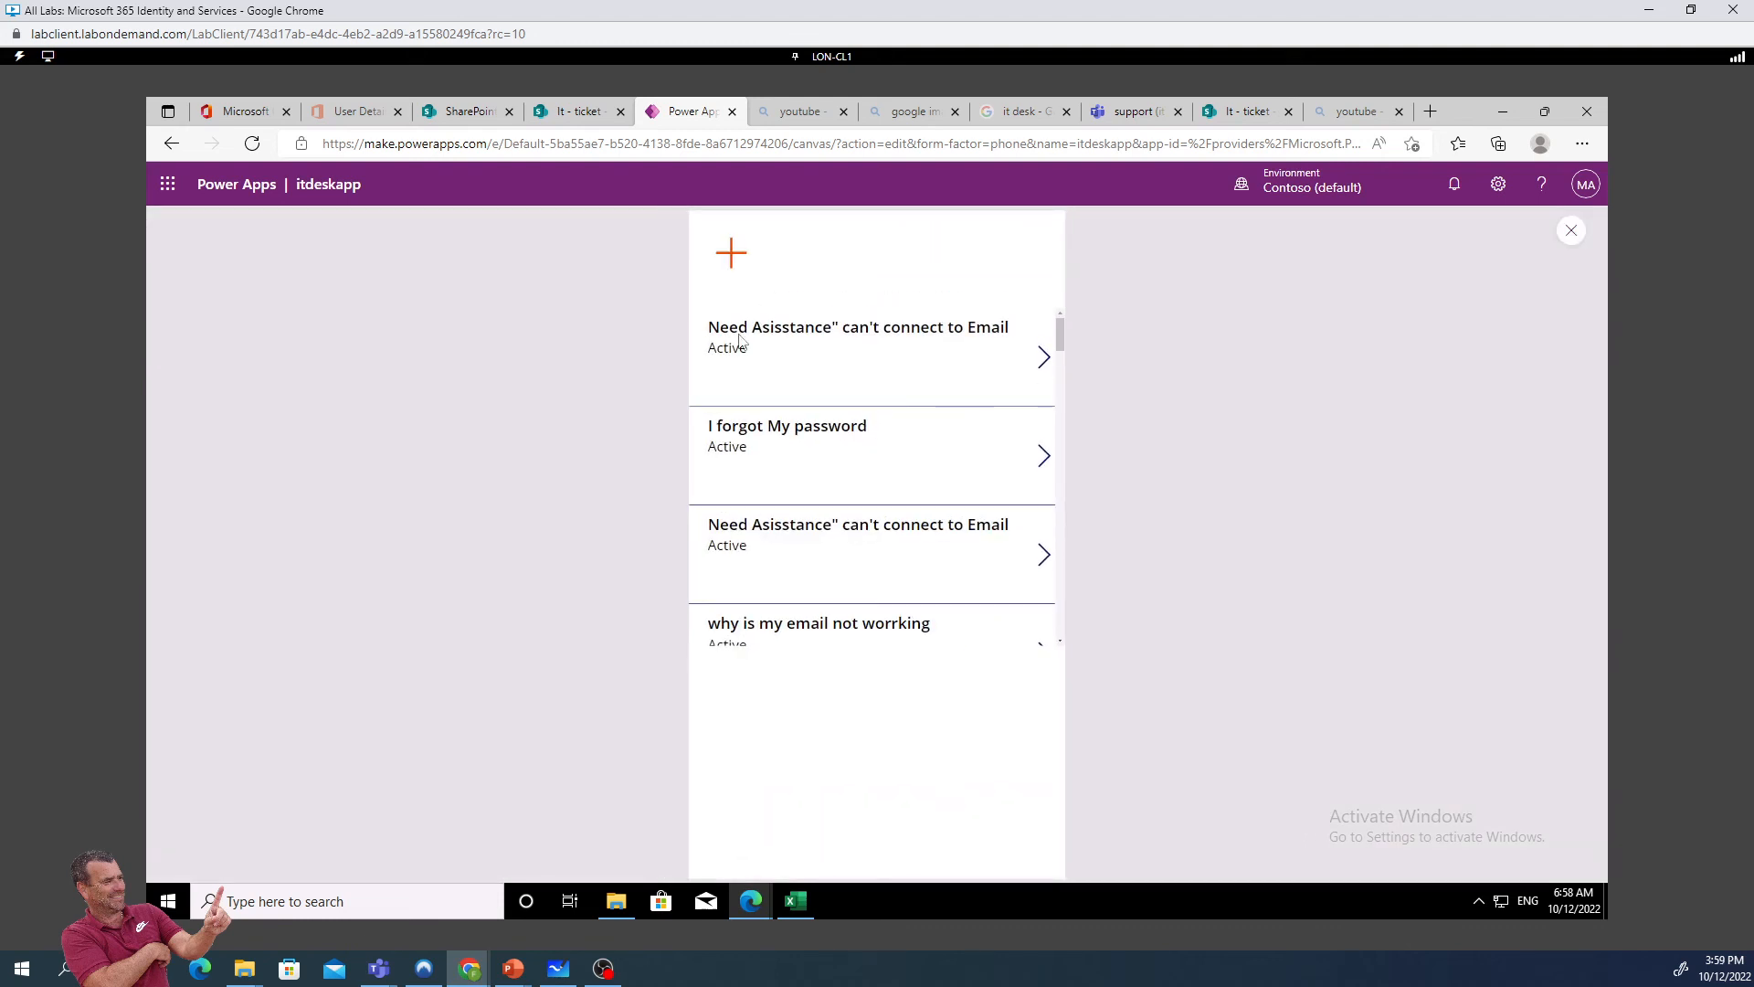
pyautogui.click(731, 254)
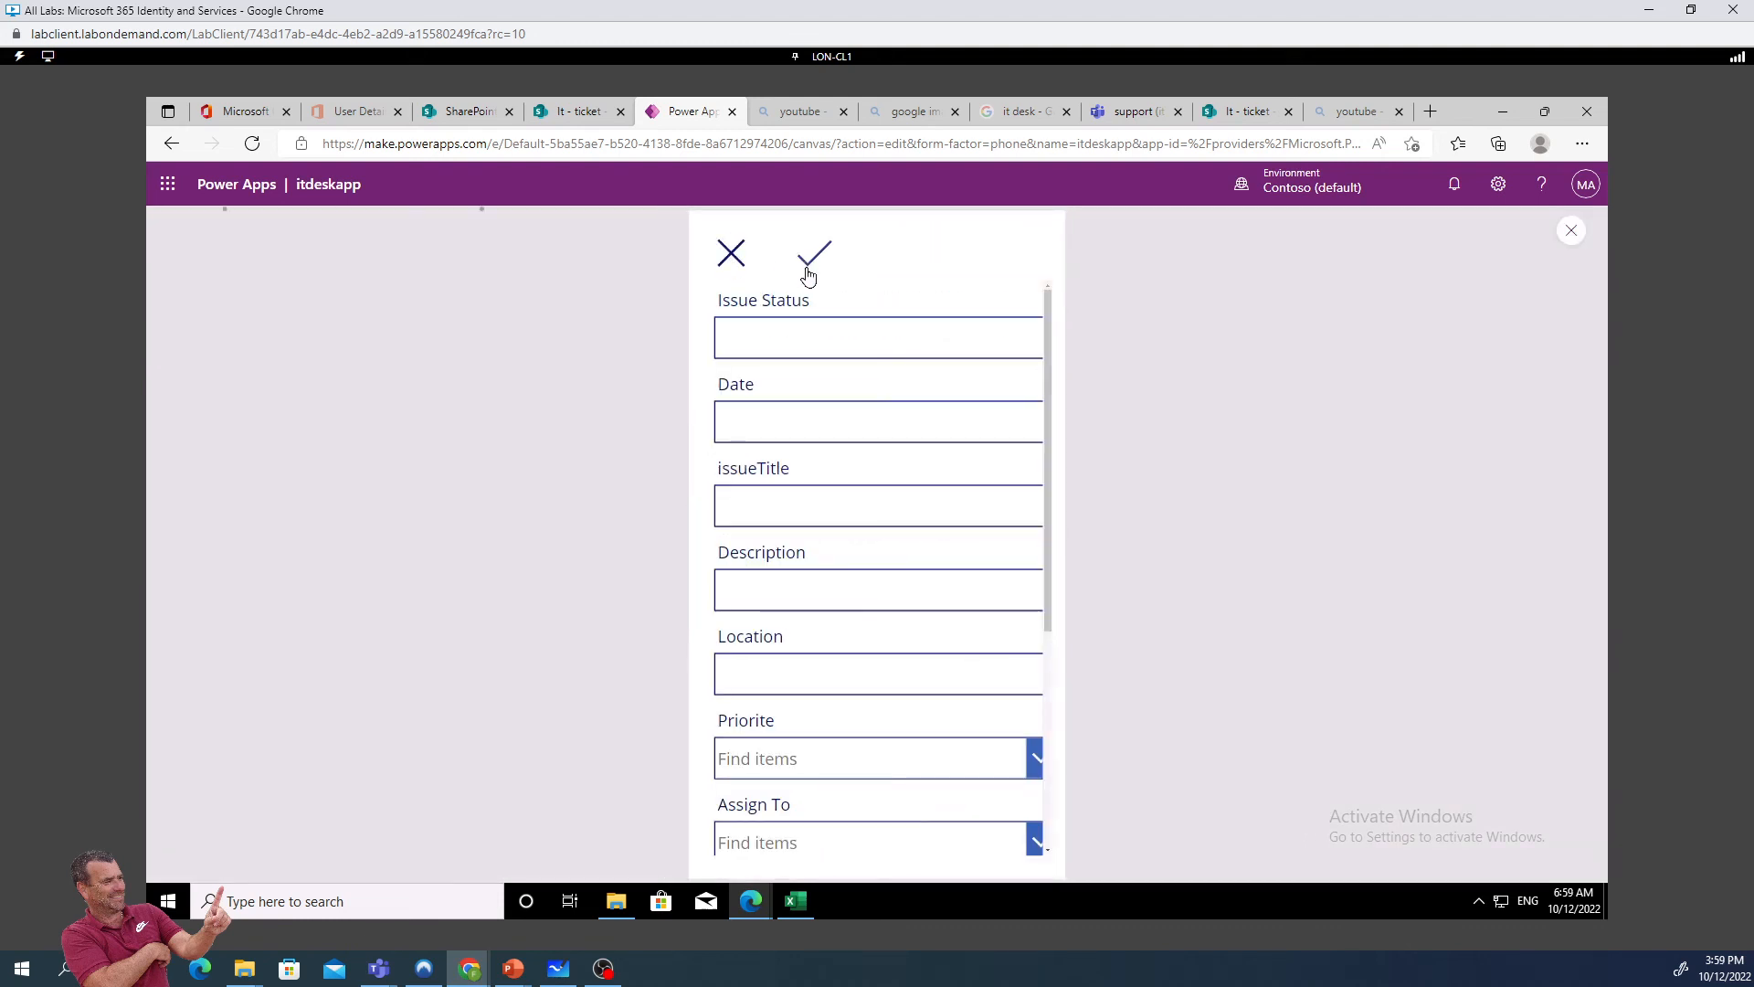
pyautogui.click(827, 290)
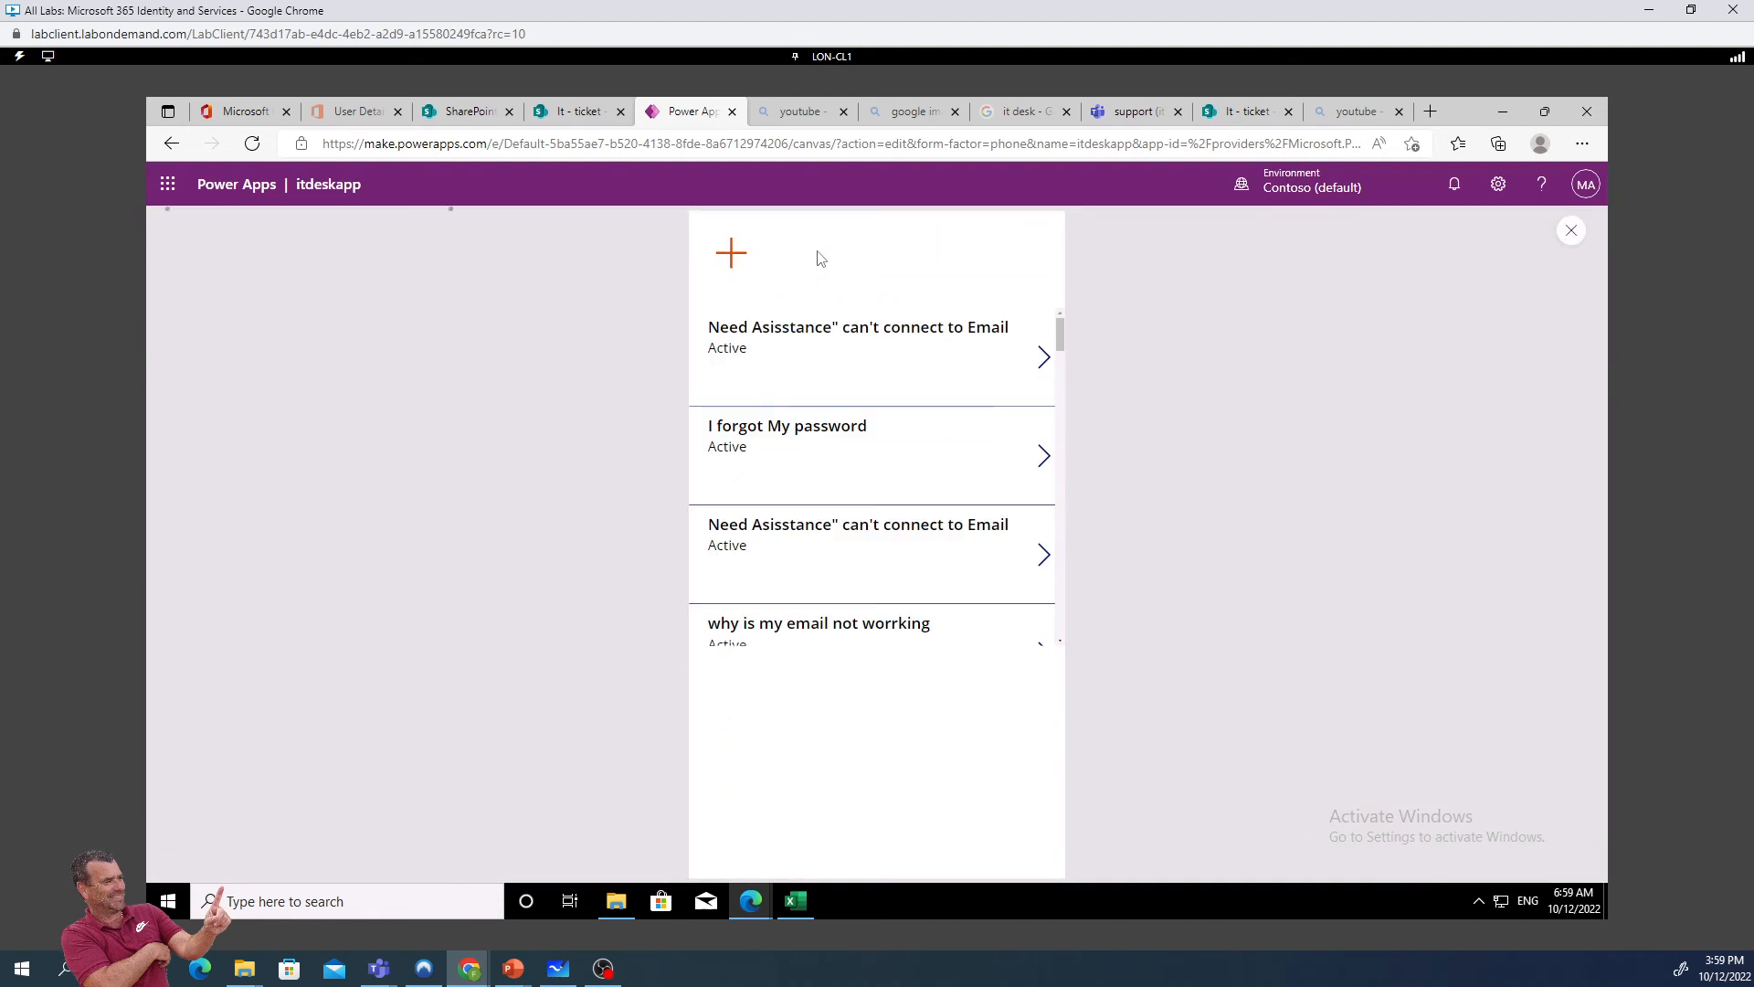
pyautogui.click(731, 256)
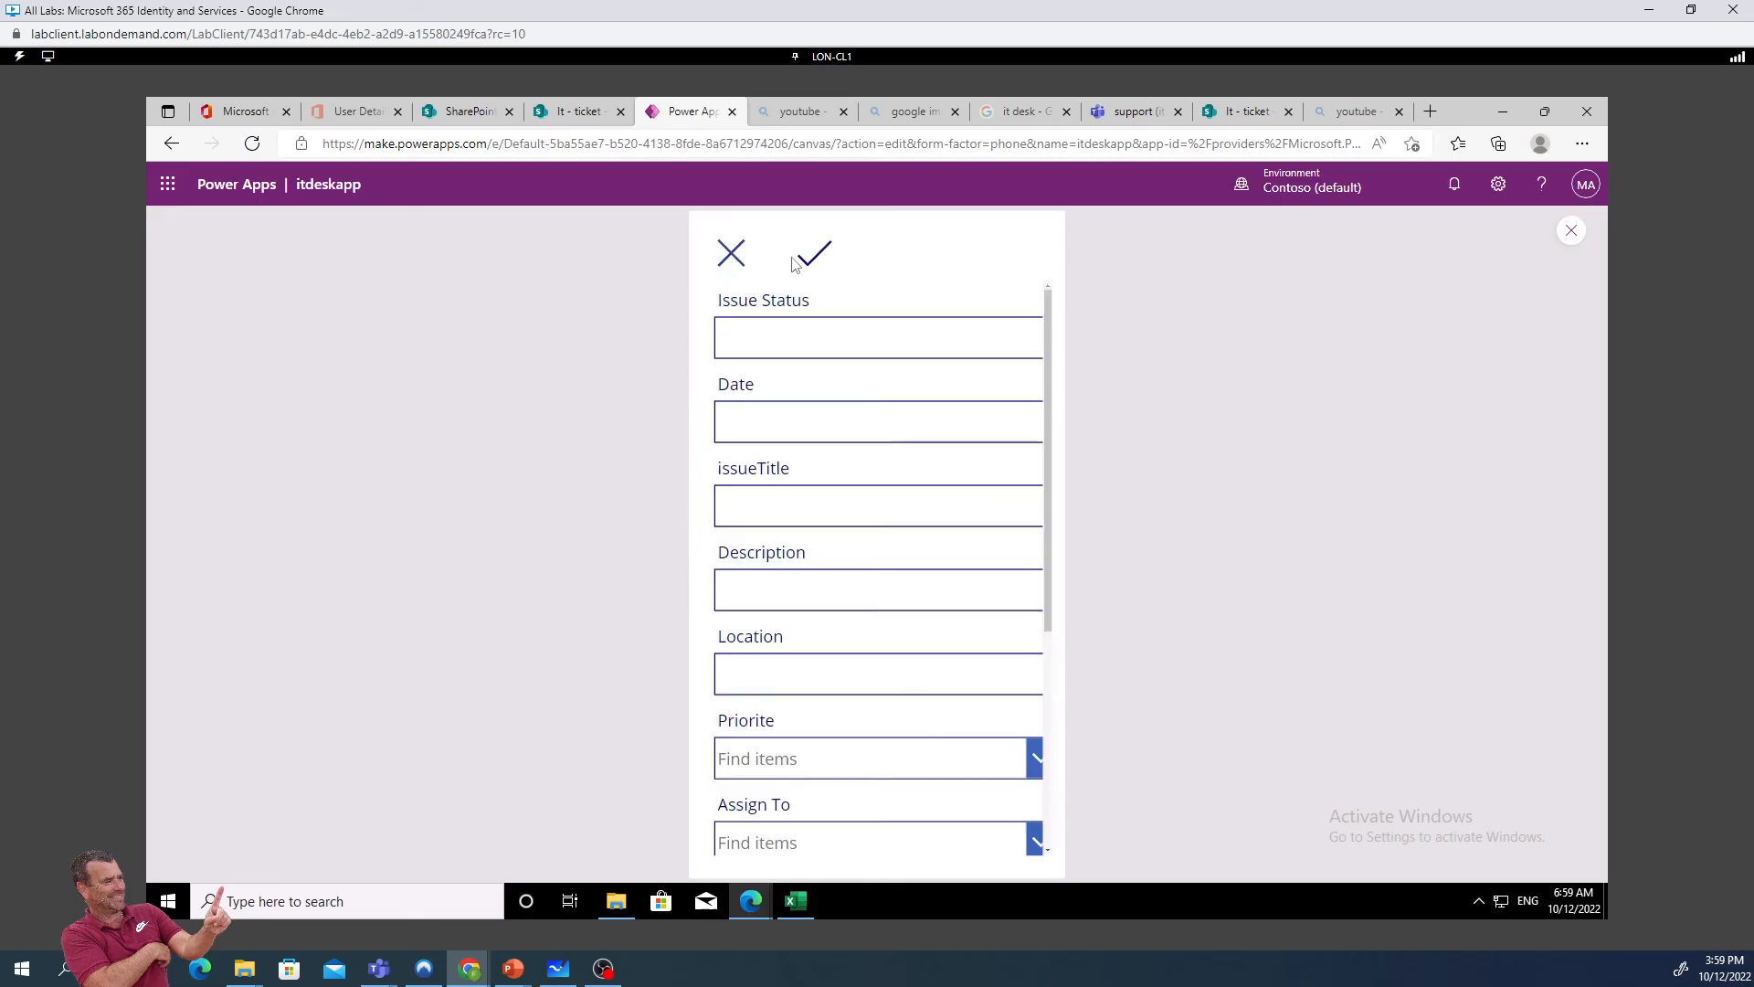
pyautogui.click(730, 252)
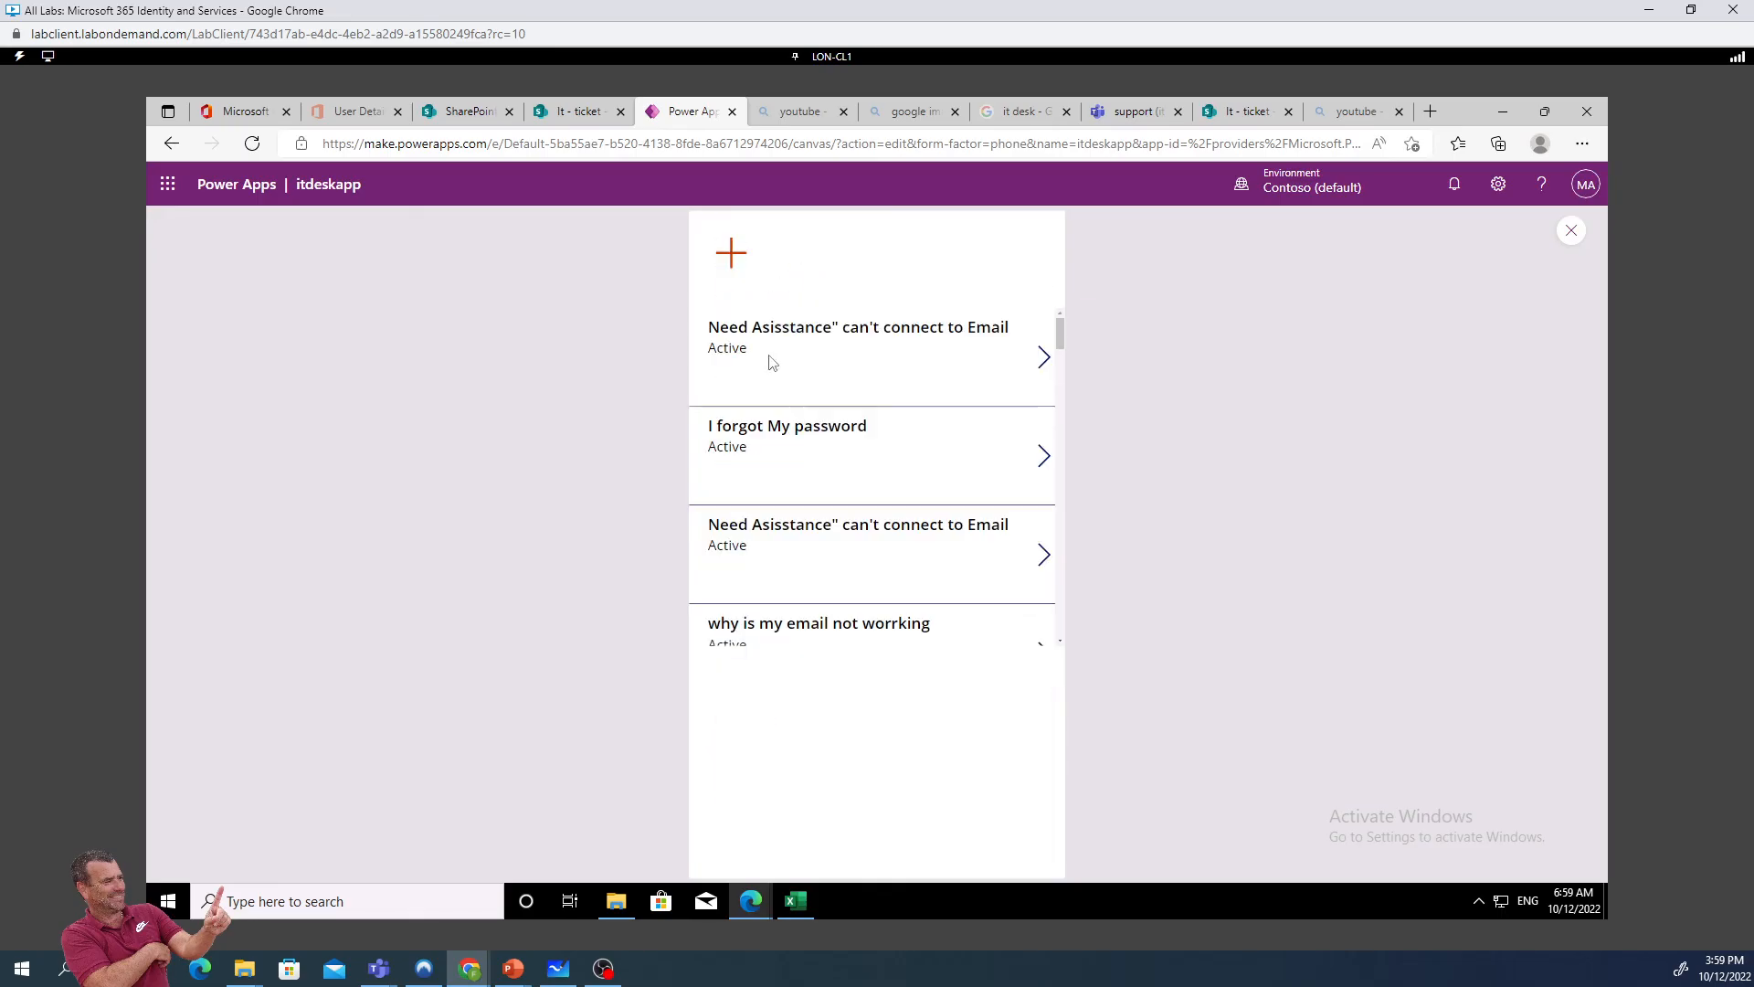
# Test opening two tickets from the gallery and going back, and cancel another new-ticket form
pyautogui.click(820, 339)
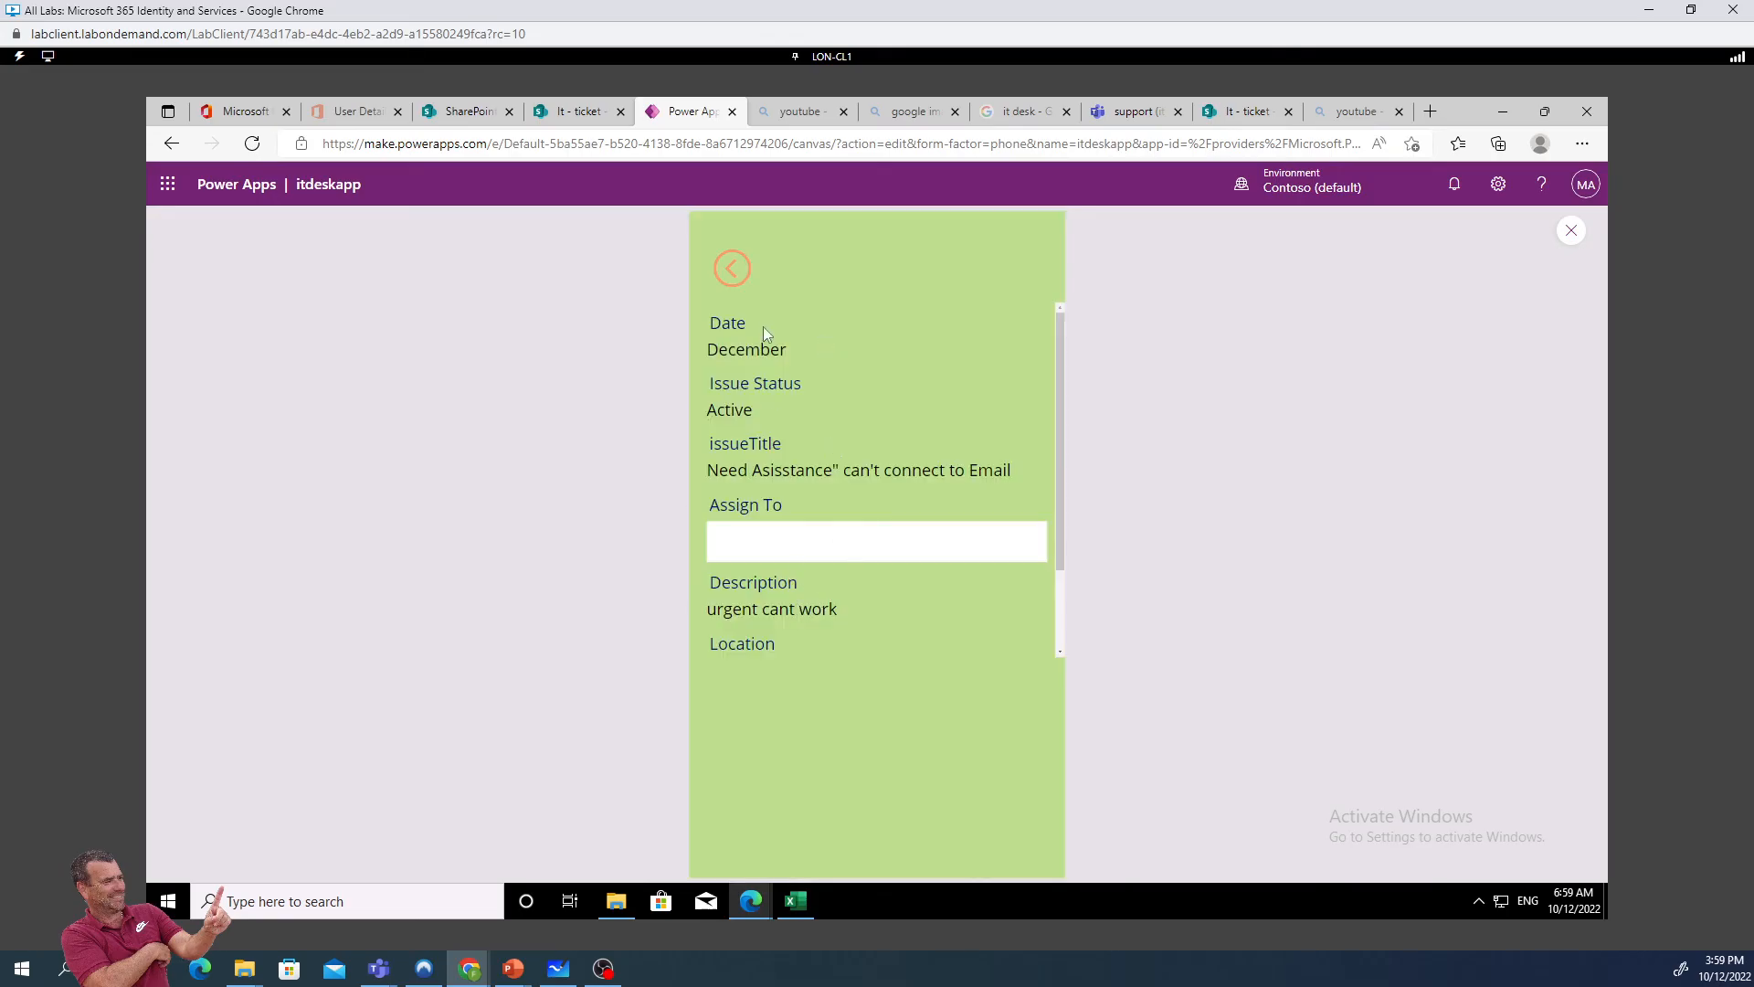
pyautogui.click(734, 270)
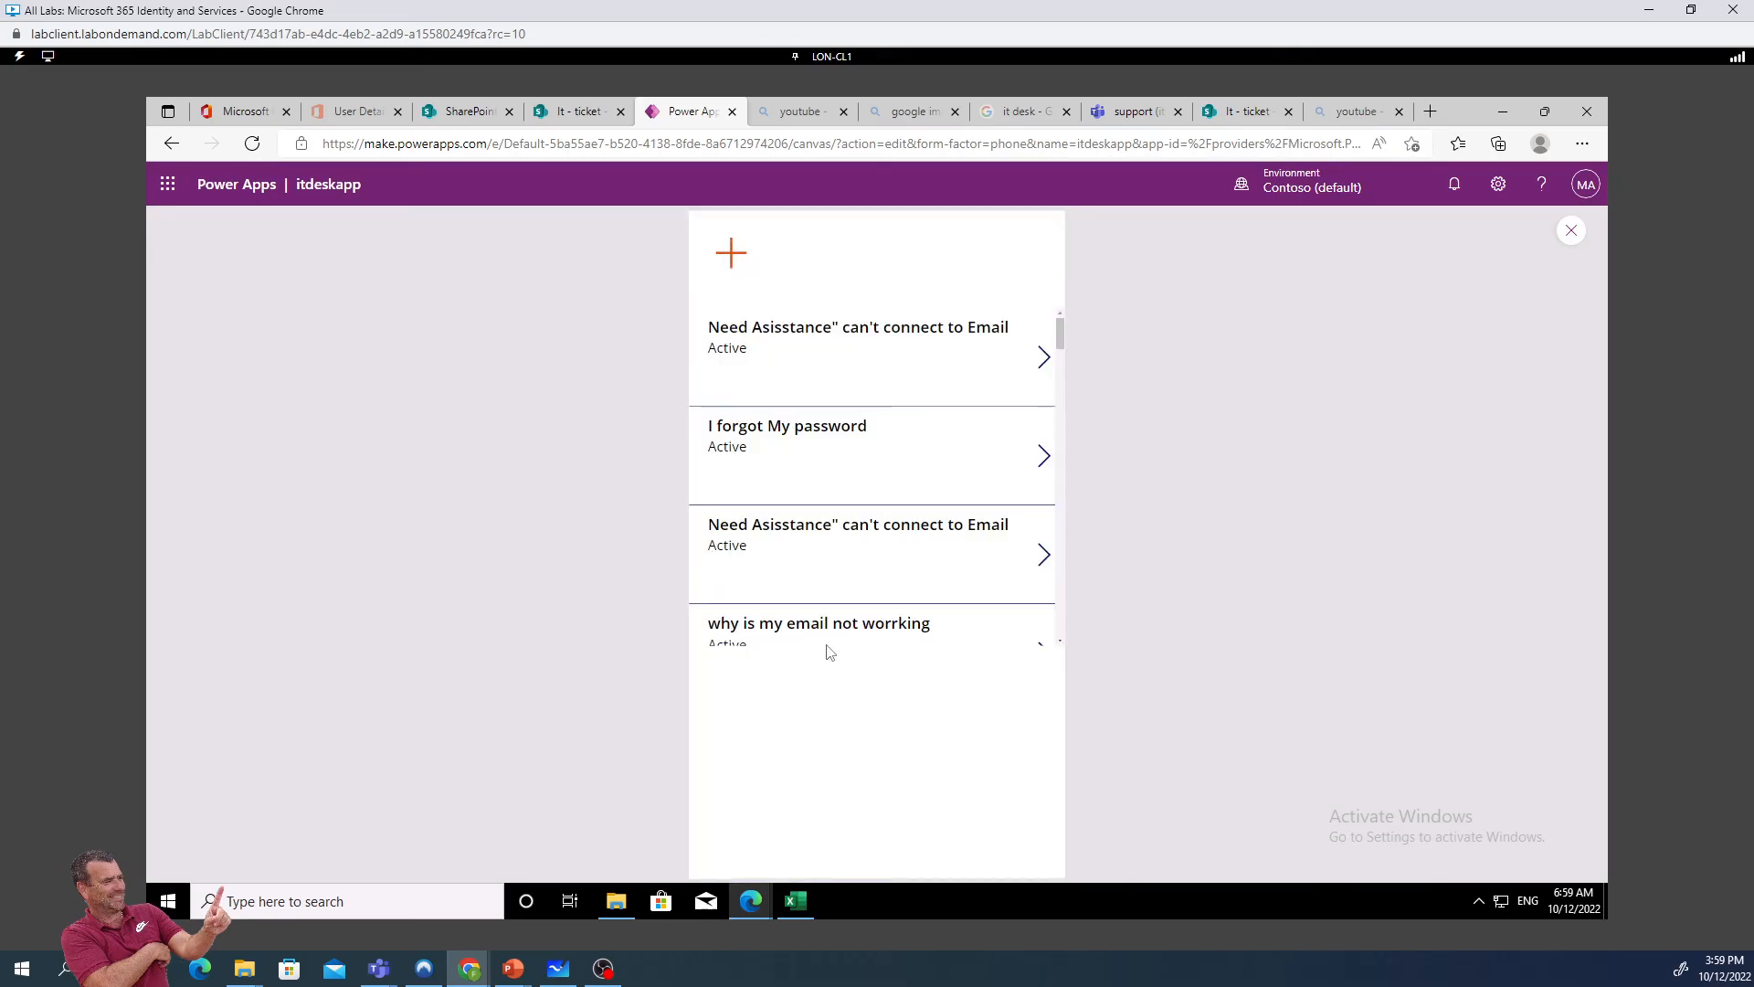
pyautogui.scroll(-2, 808, 548)
pyautogui.click(804, 498)
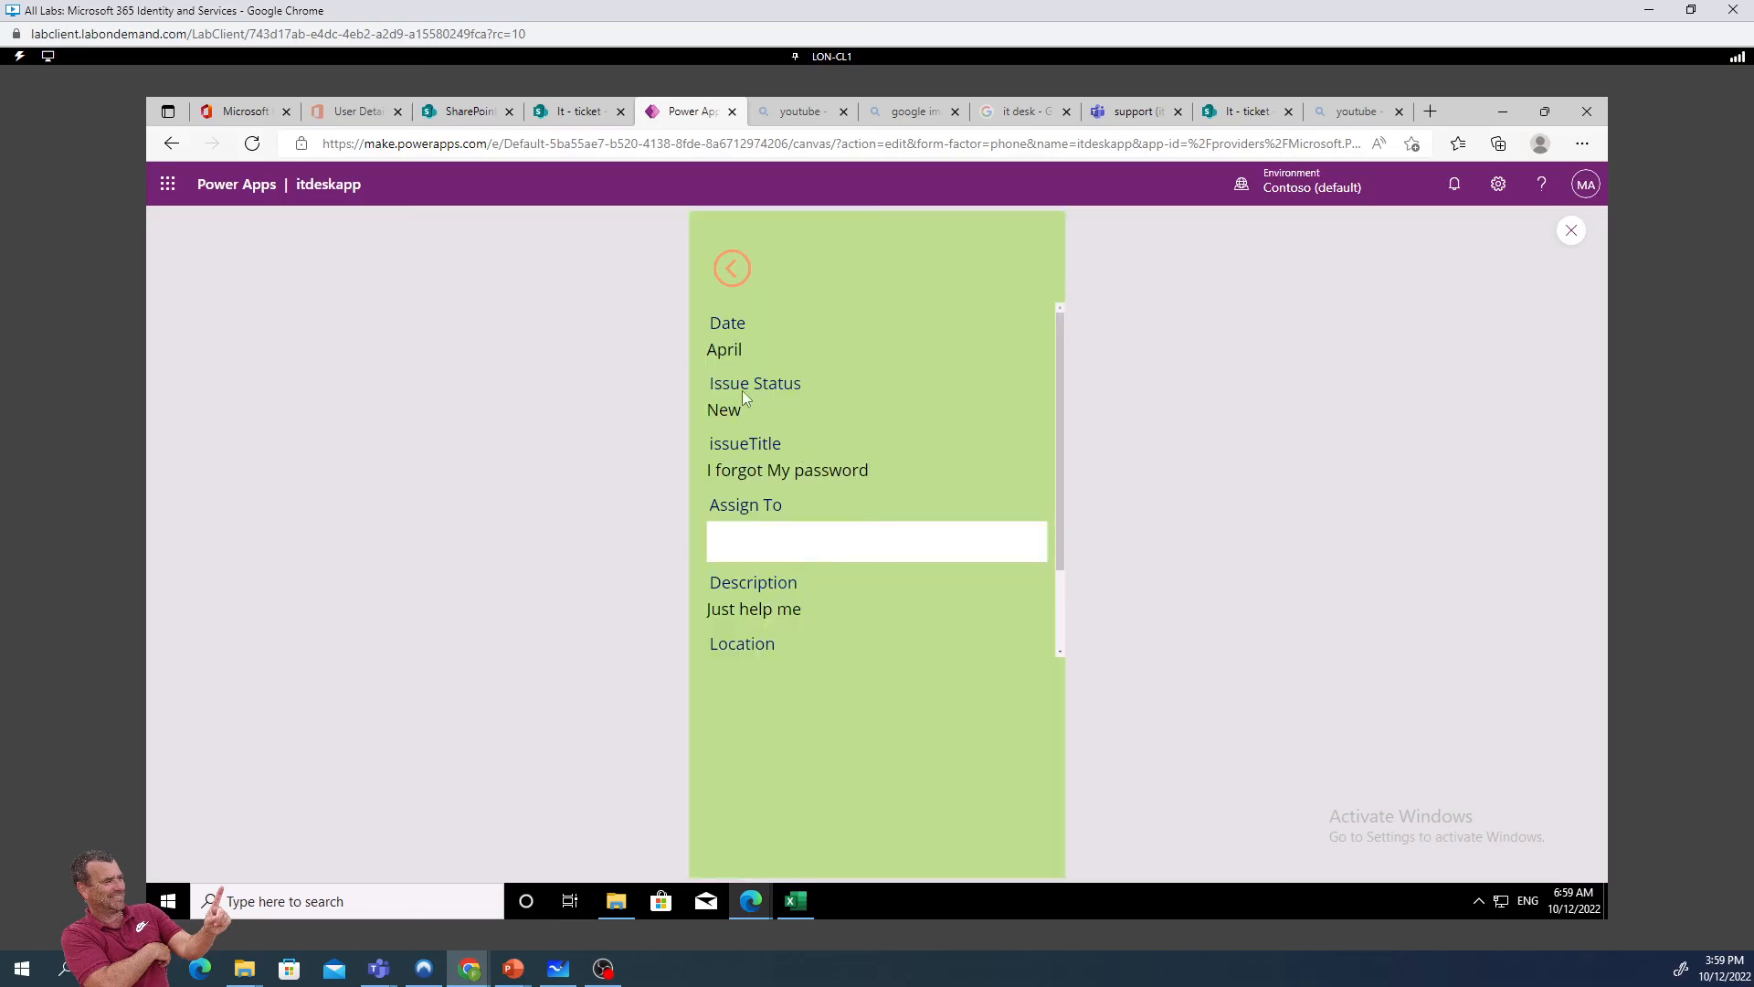
pyautogui.click(742, 274)
pyautogui.click(731, 256)
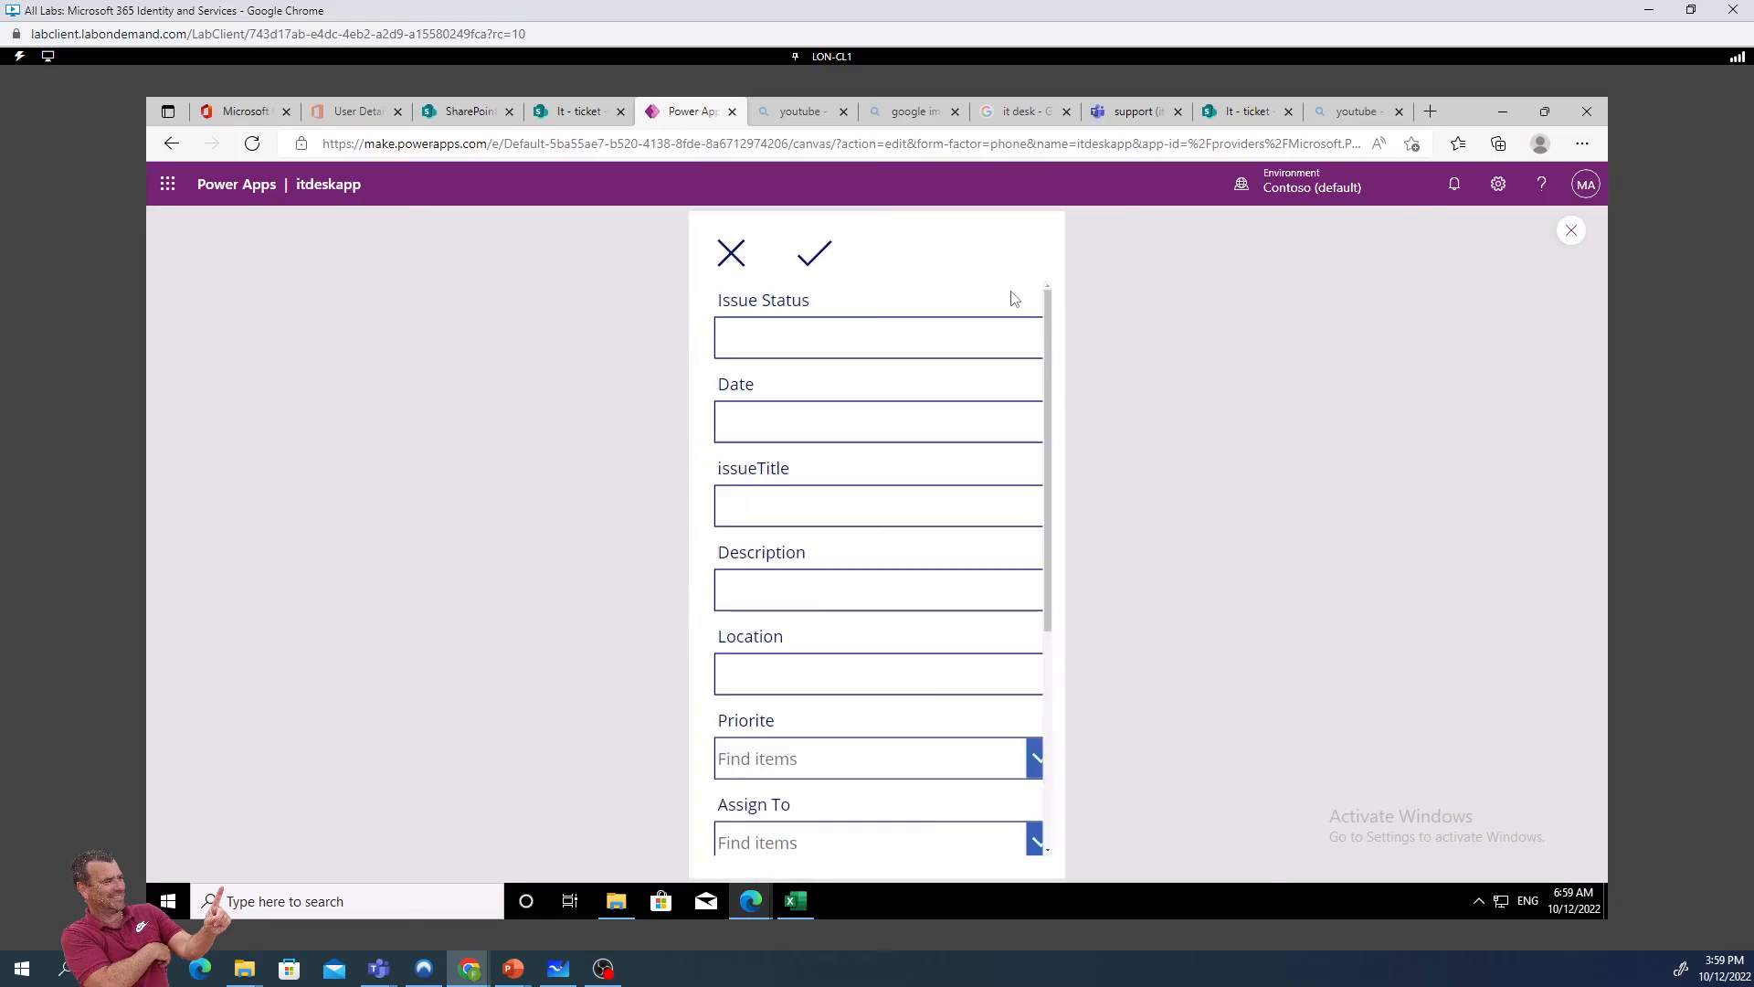
pyautogui.click(739, 261)
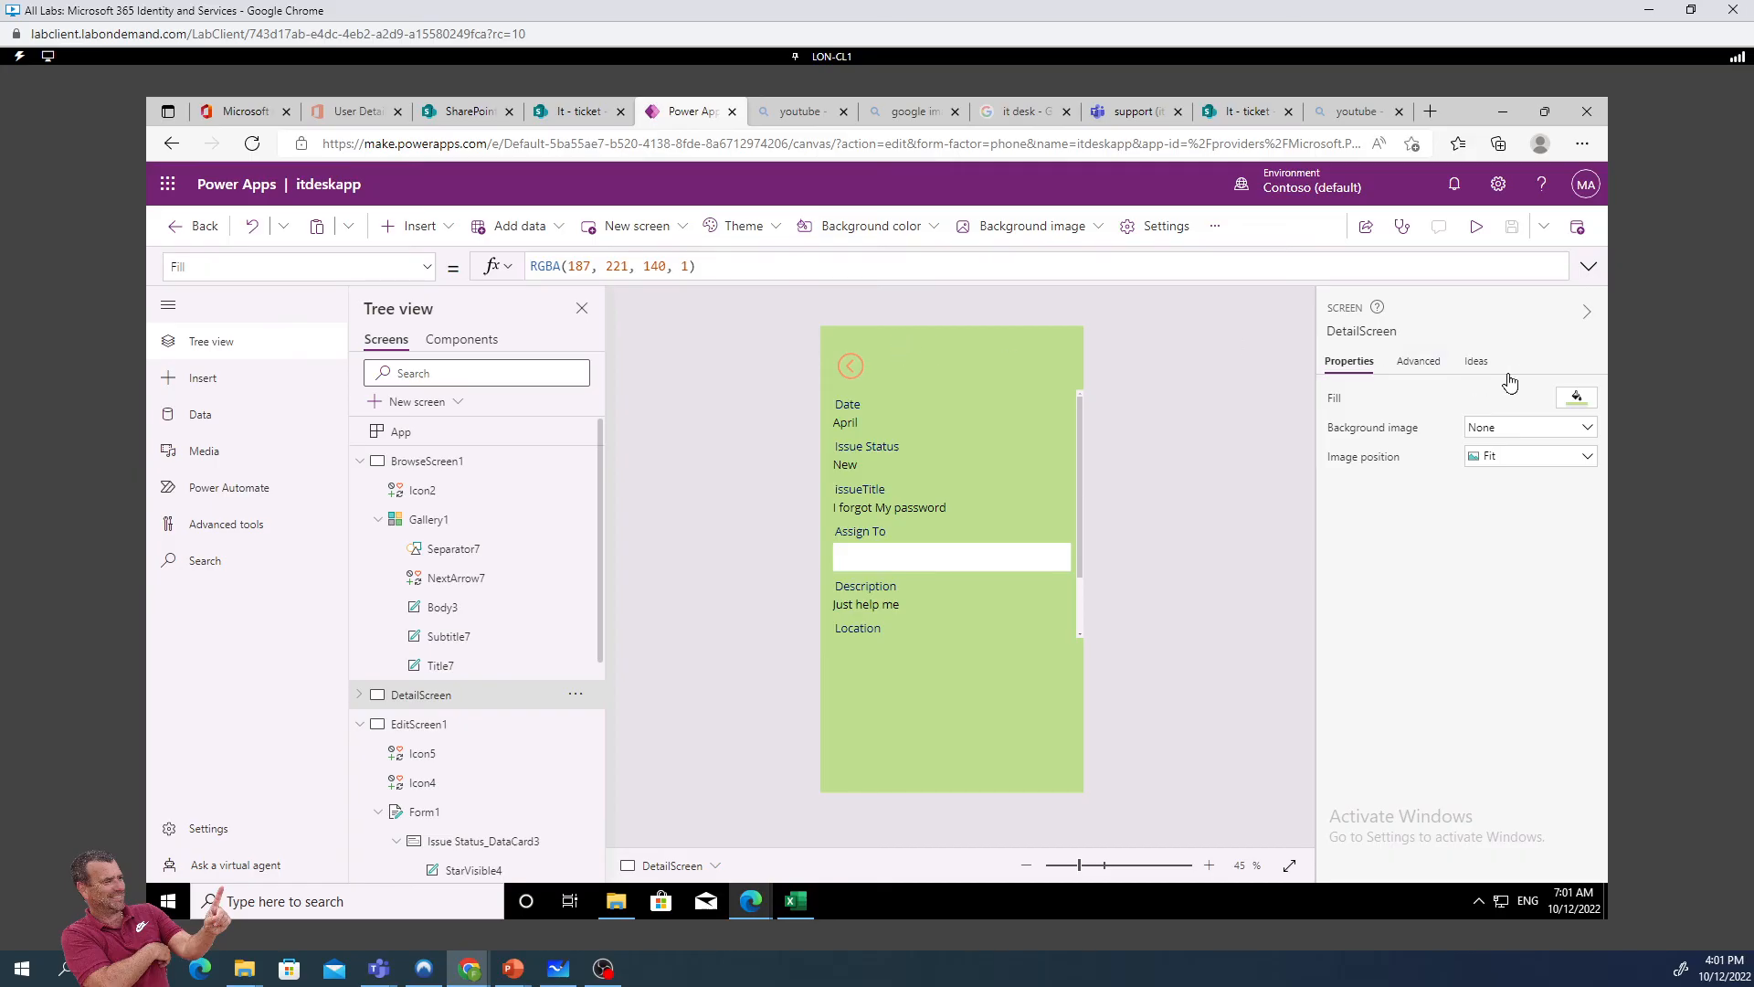
# Set the DetailScreen fill to the light gray theme color RGBA(219, 219, 219, 1)
pyautogui.click(1576, 397)
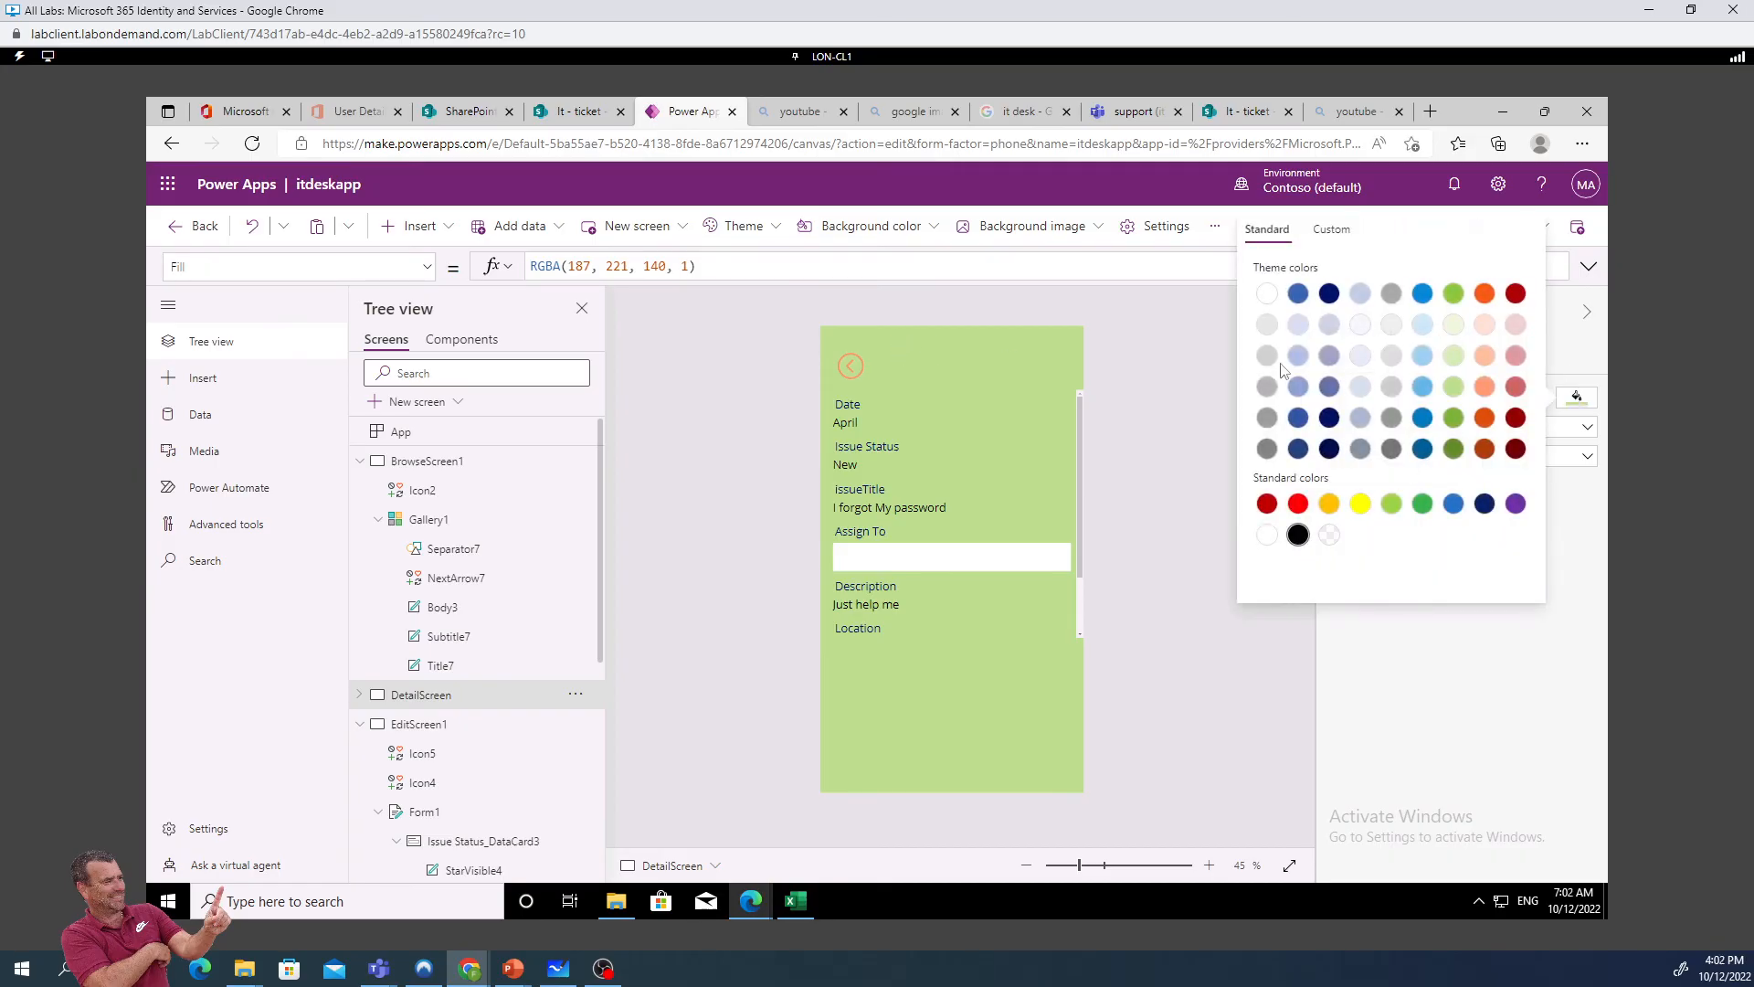
pyautogui.click(1392, 355)
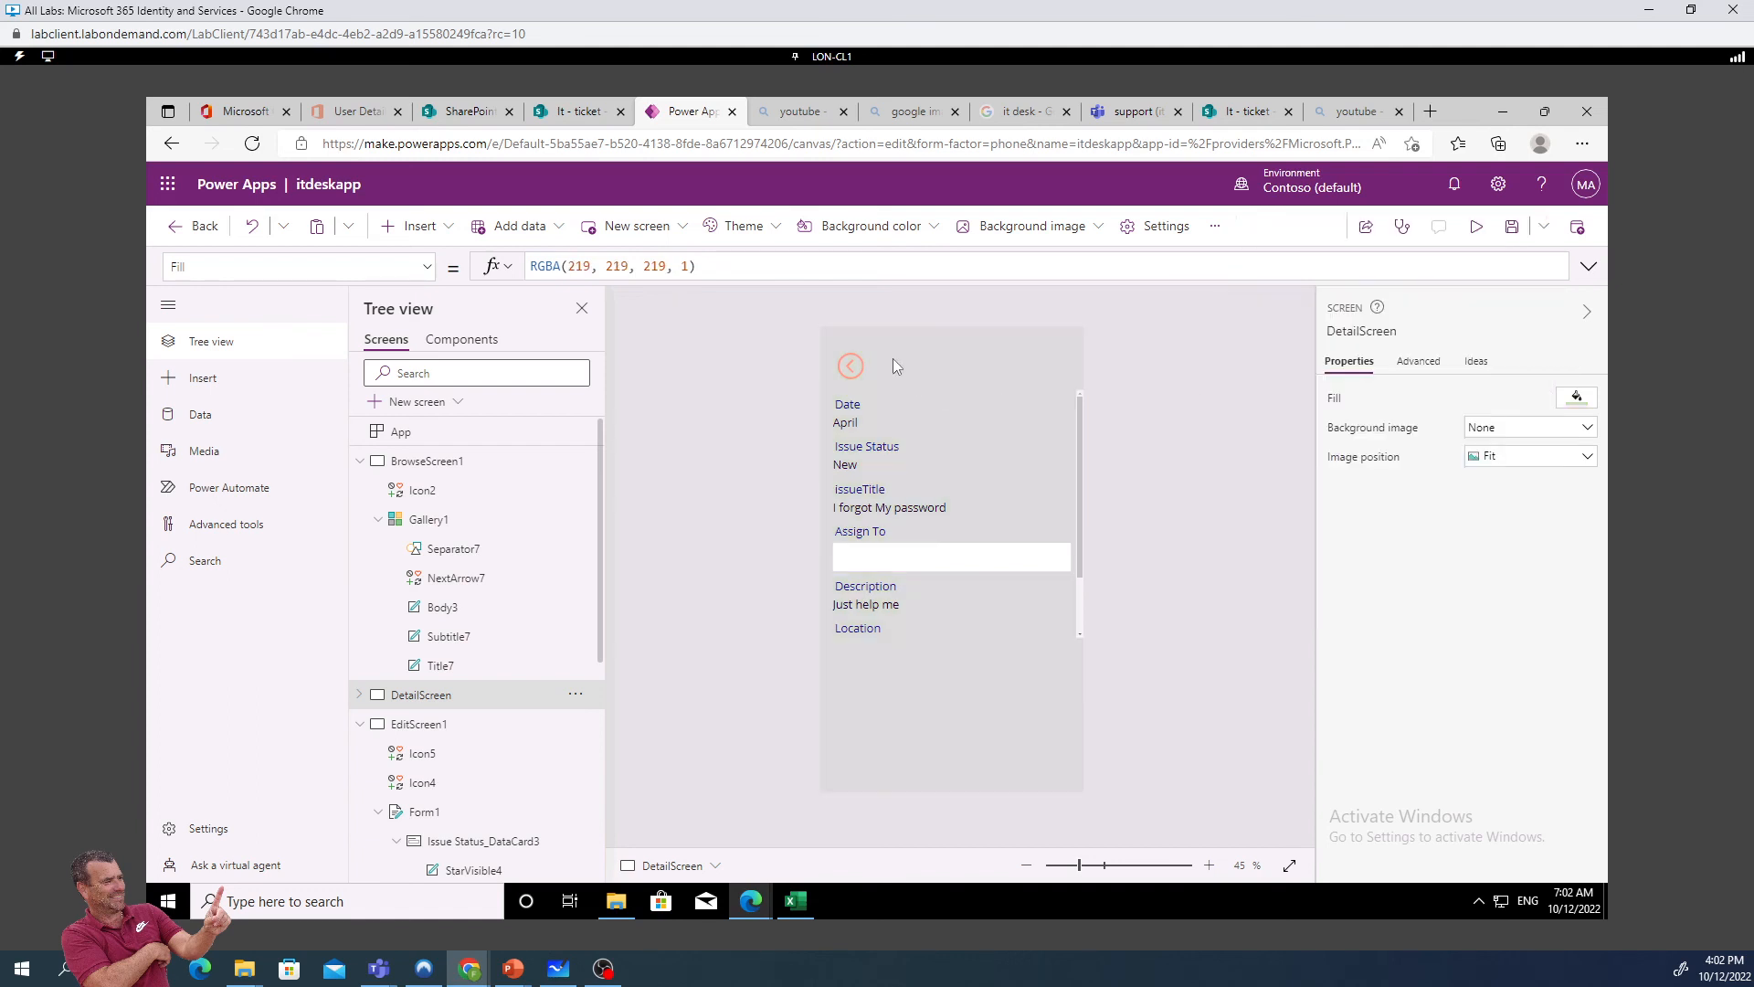
# Preview the recolored detail screen with the "why is my email not worrking" ticket, return to the gallery and exit the preview
pyautogui.click(1476, 227)
pyautogui.click(734, 269)
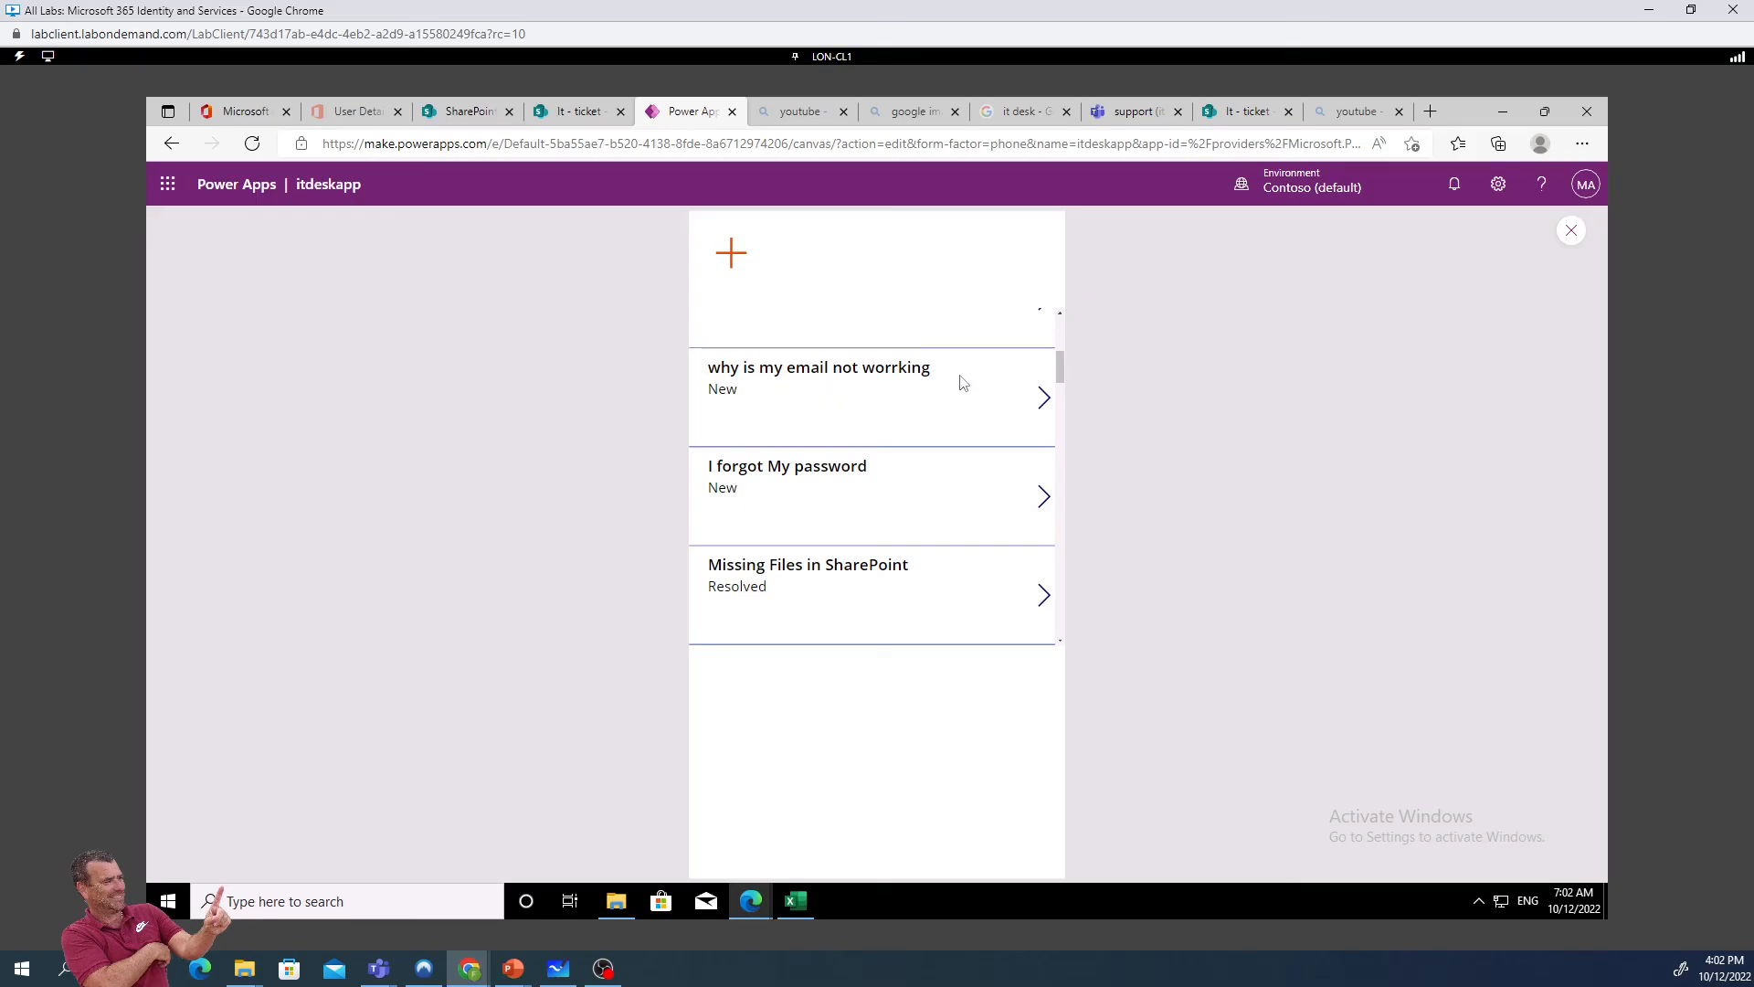
pyautogui.click(853, 390)
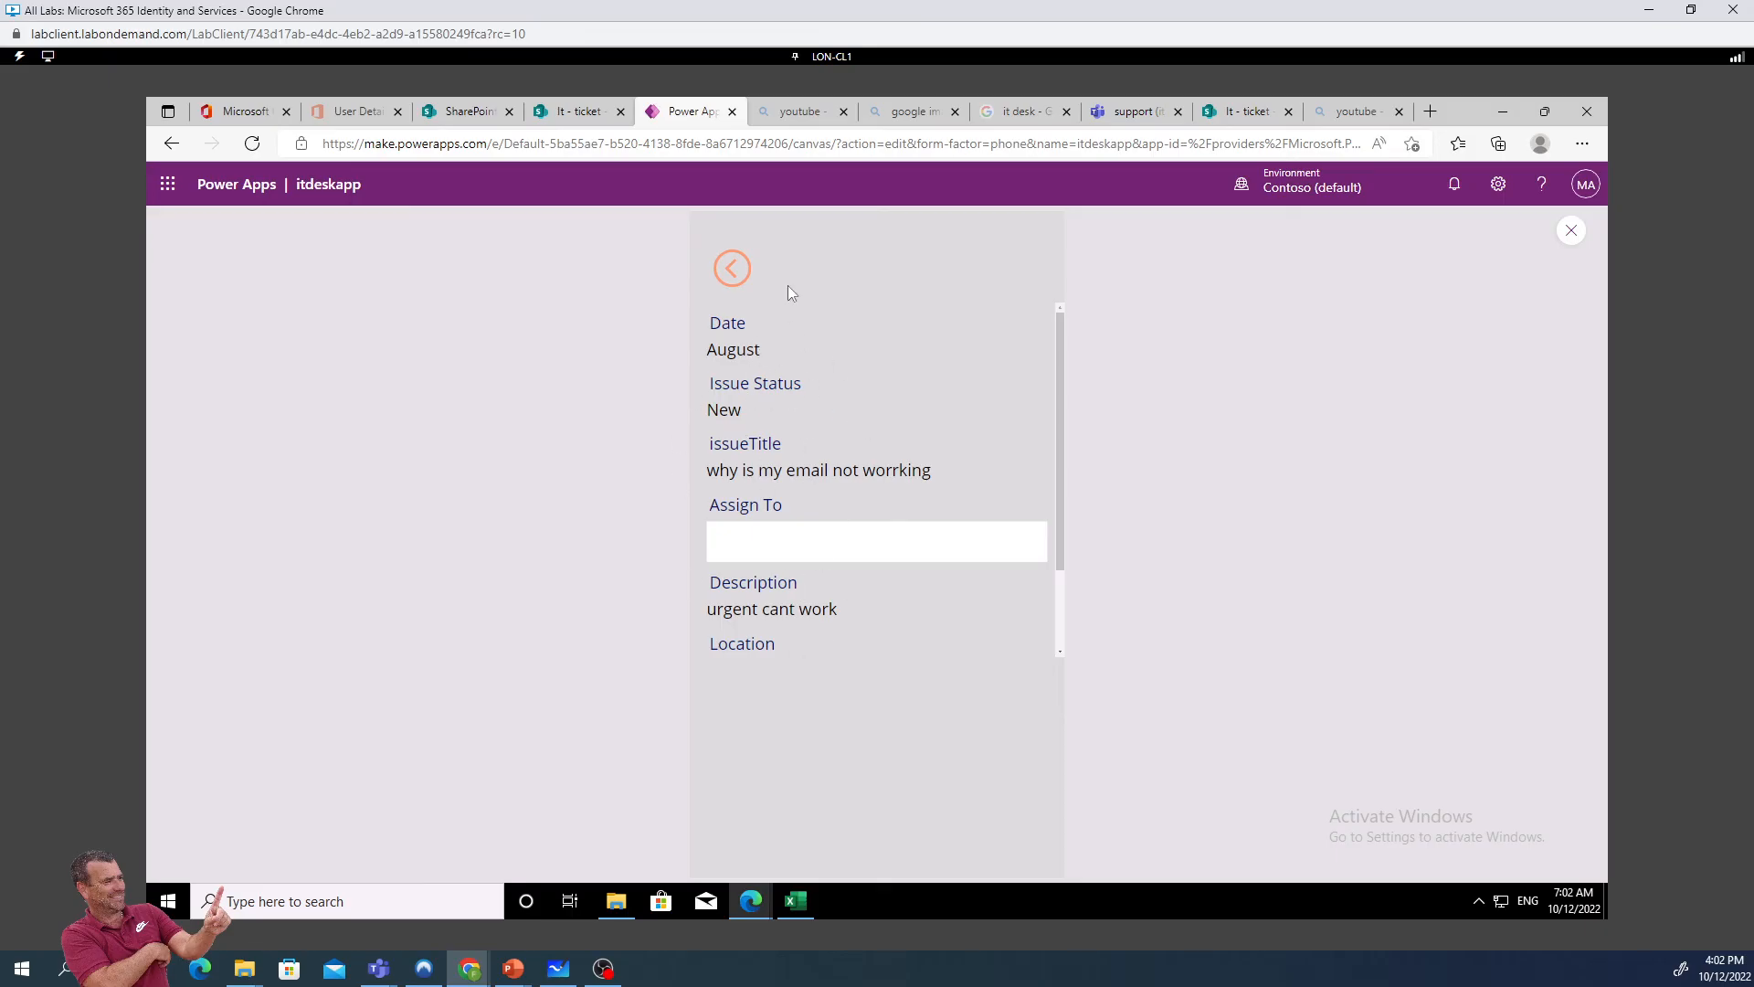
pyautogui.click(748, 269)
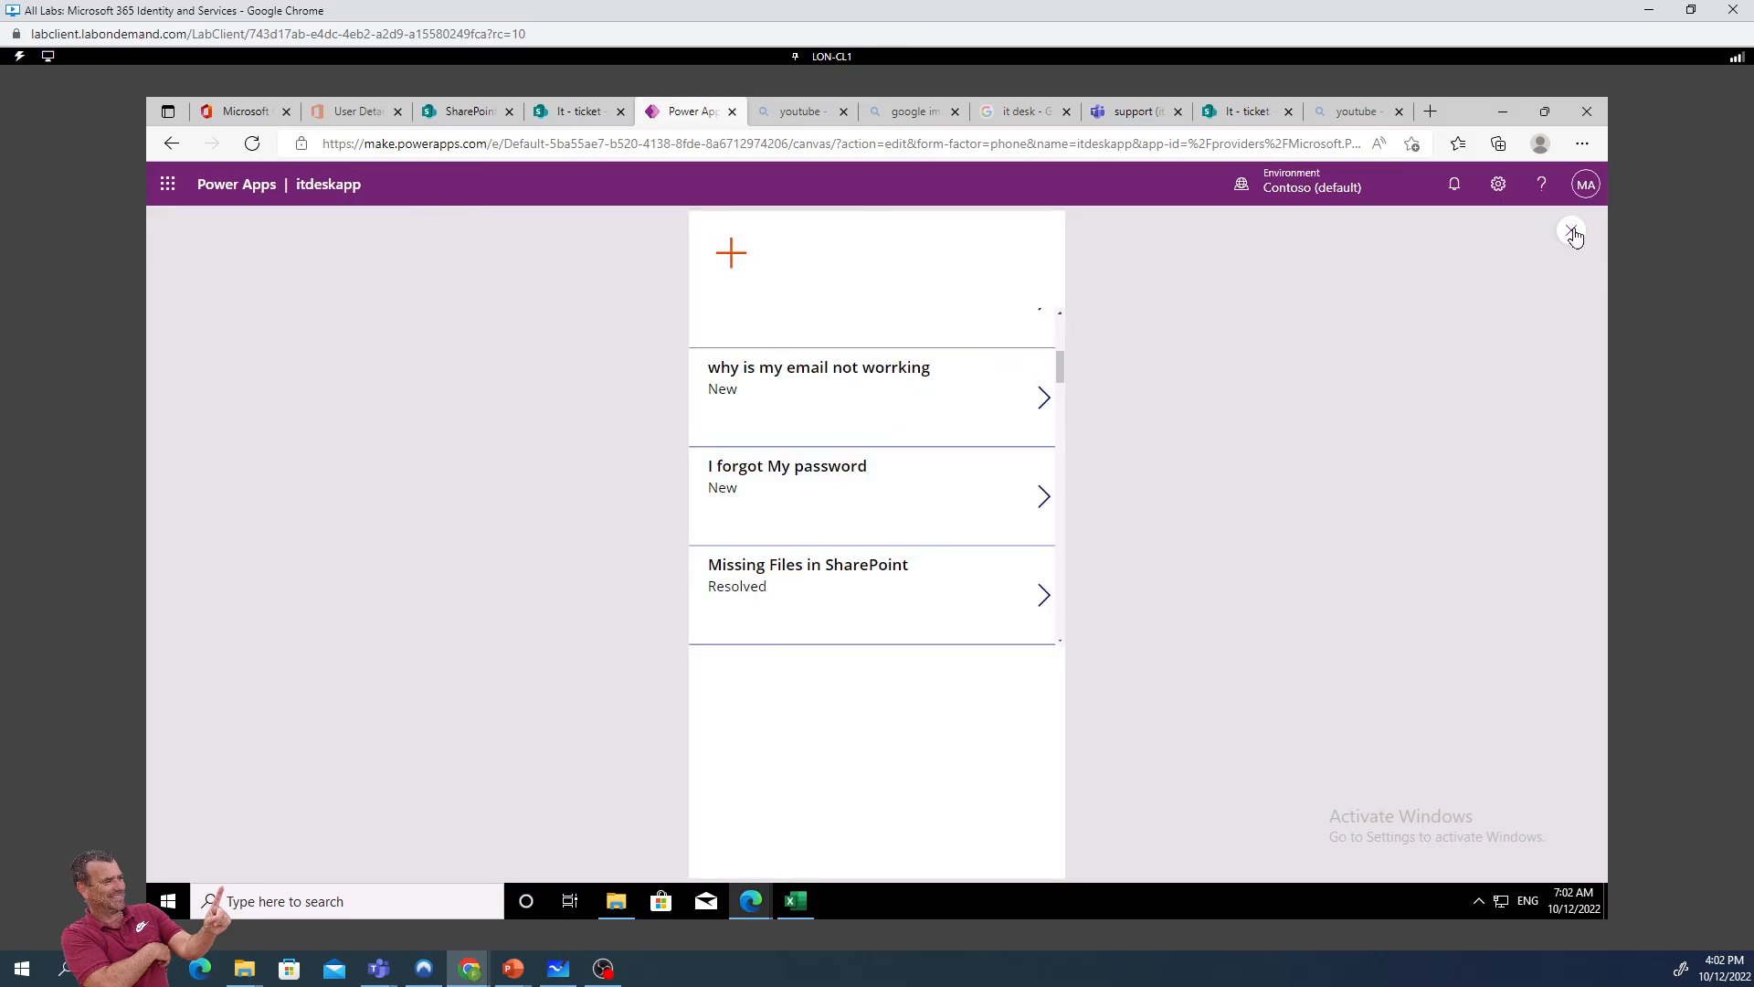
pyautogui.click(1572, 231)
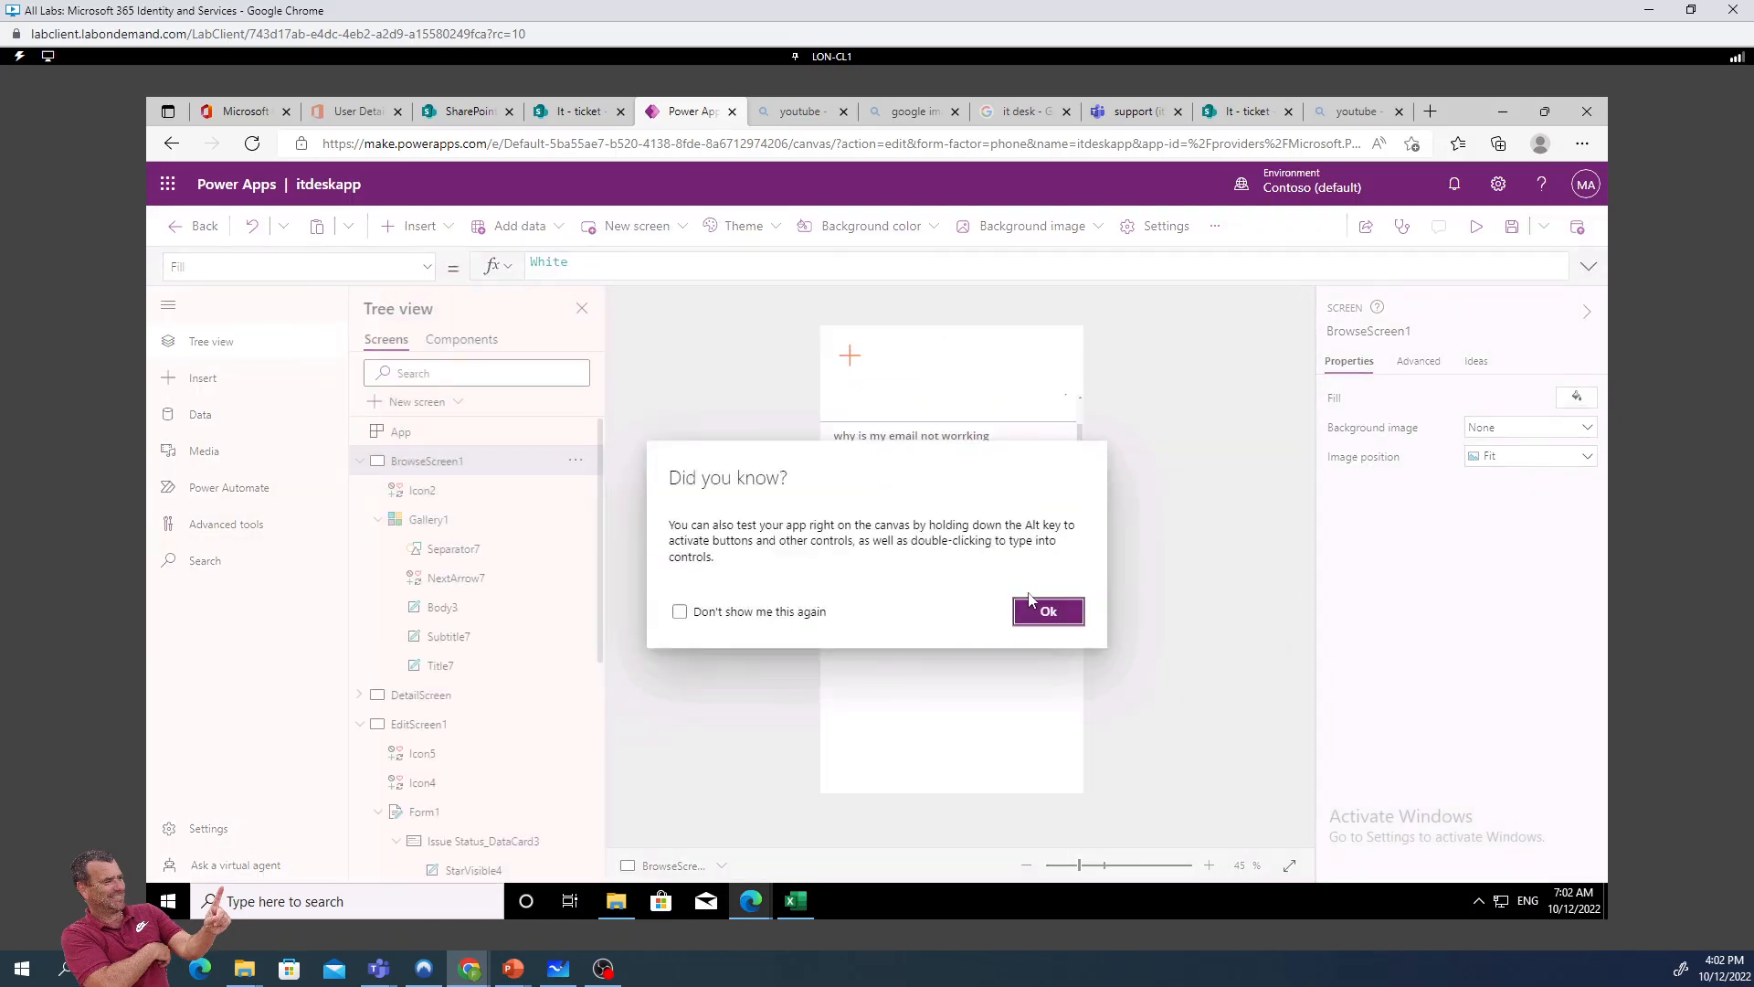
pyautogui.click(1047, 611)
# Insert an Edit icon on DetailScreen and place it beside the back icon at about X 173, Y 66
pyautogui.click(441, 696)
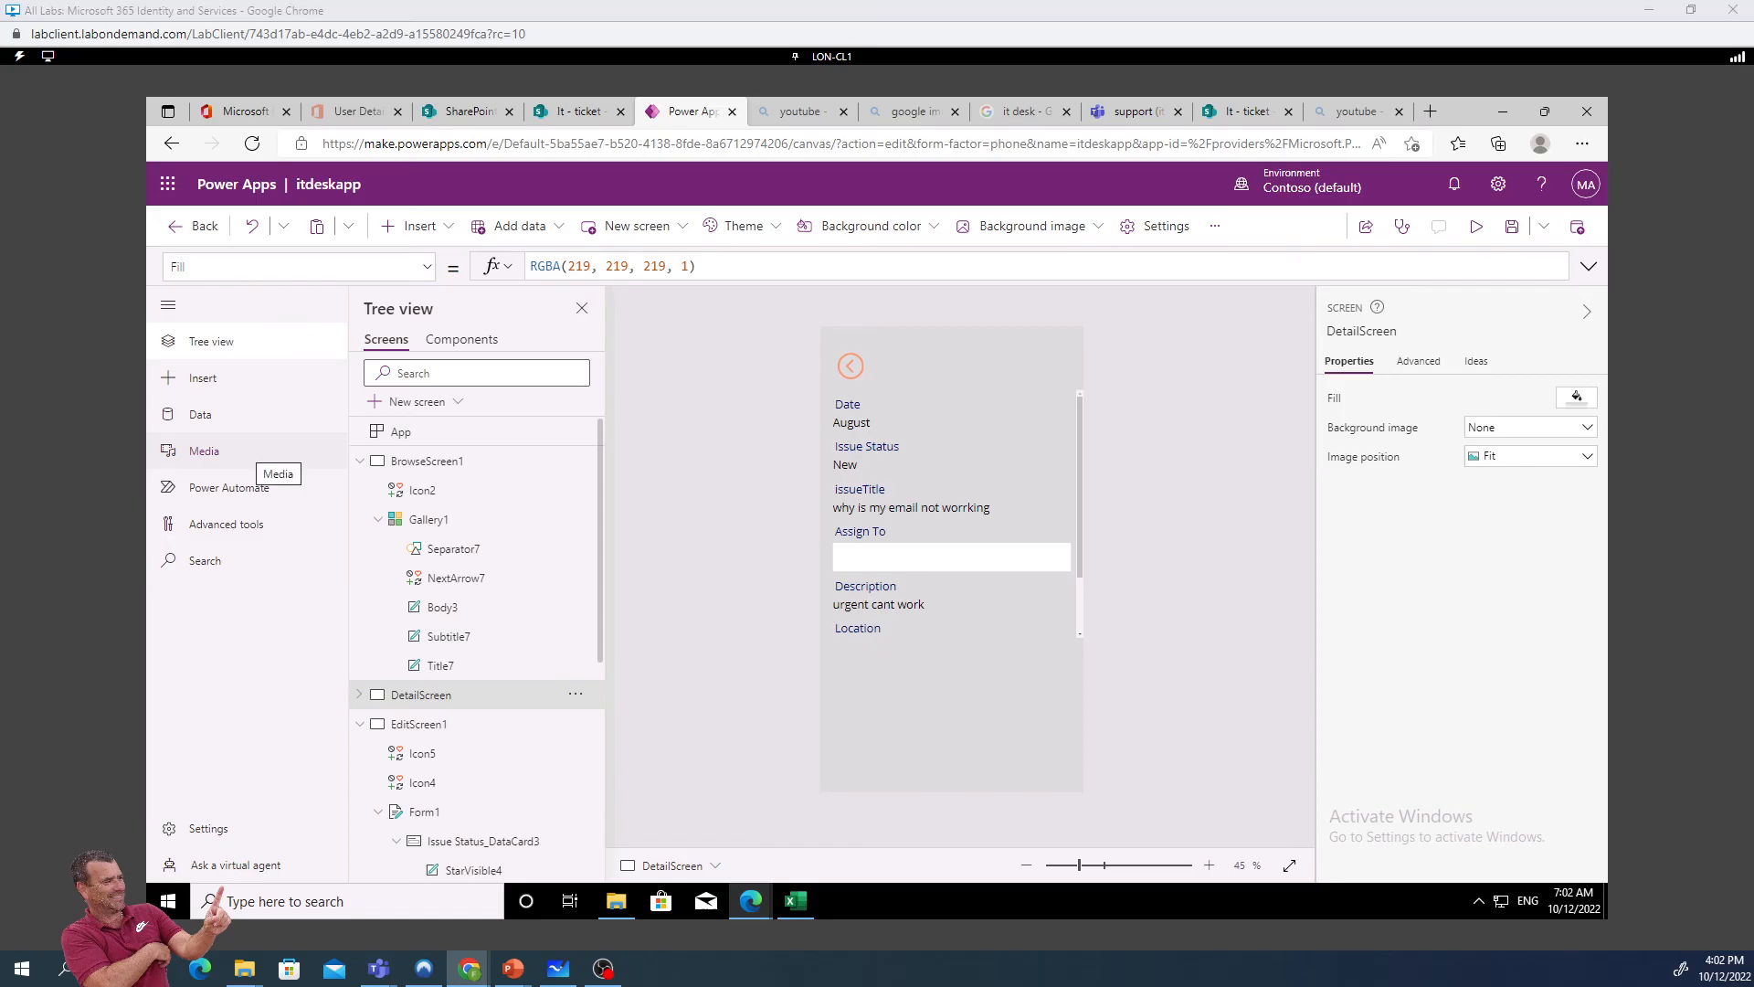
pyautogui.click(444, 239)
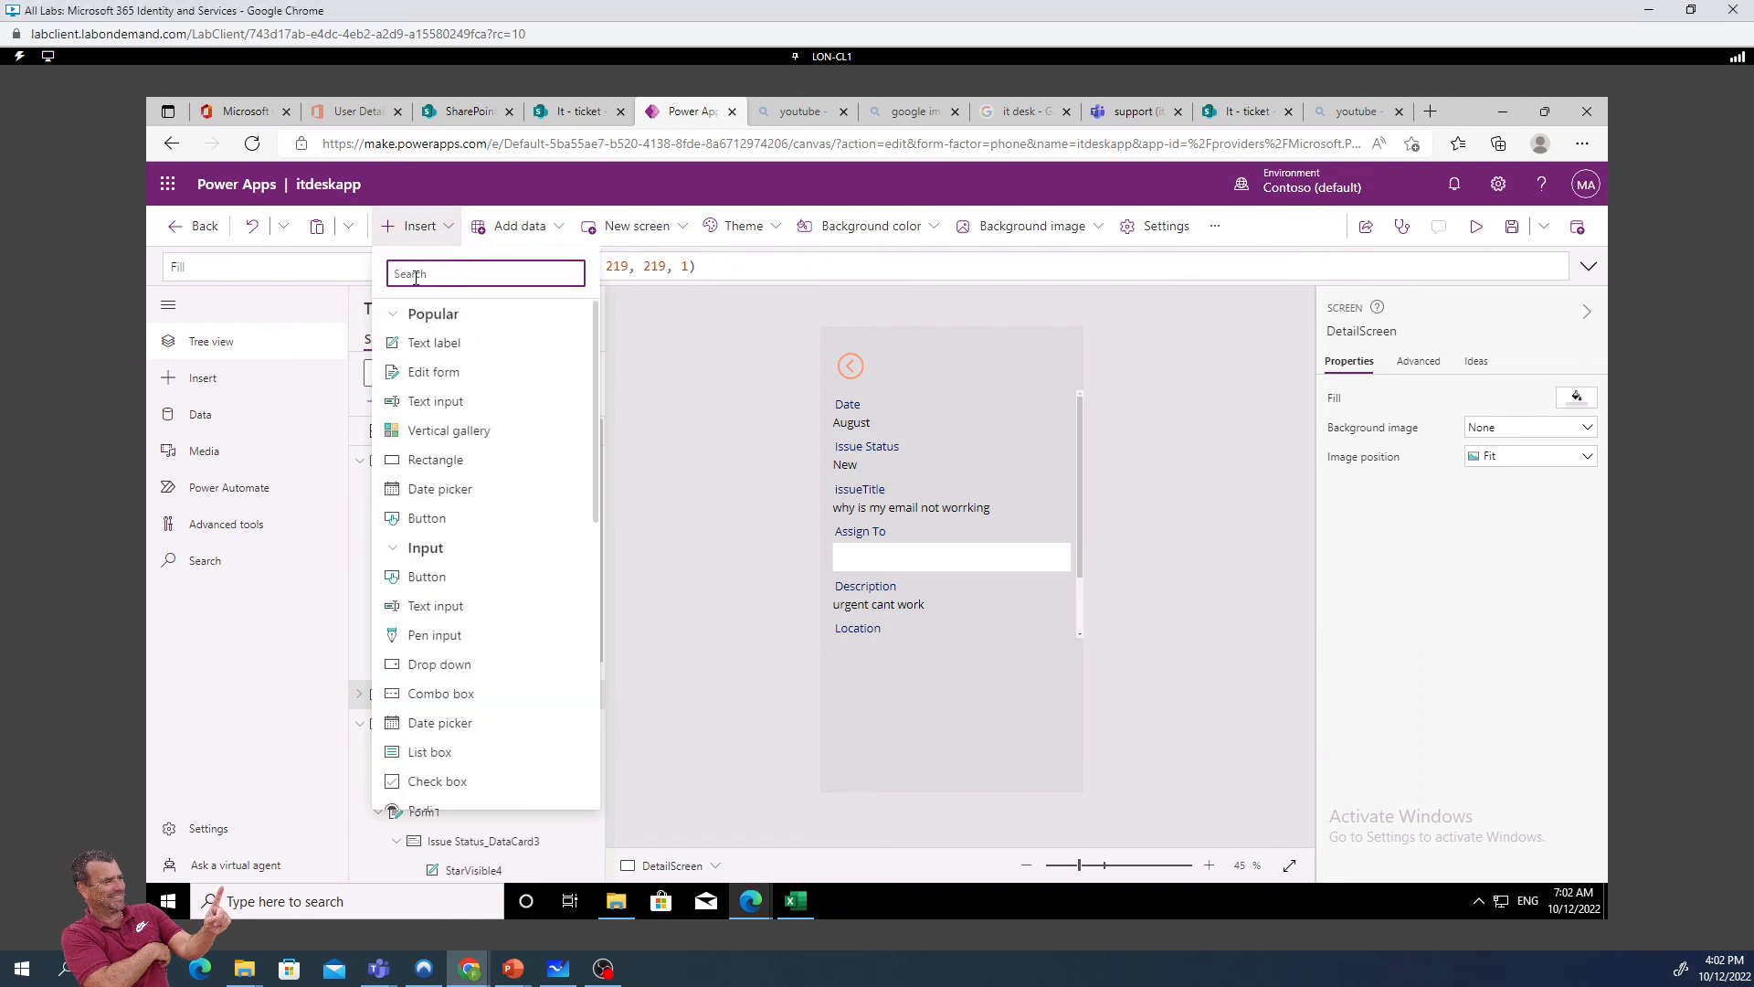
pyautogui.write('edit')
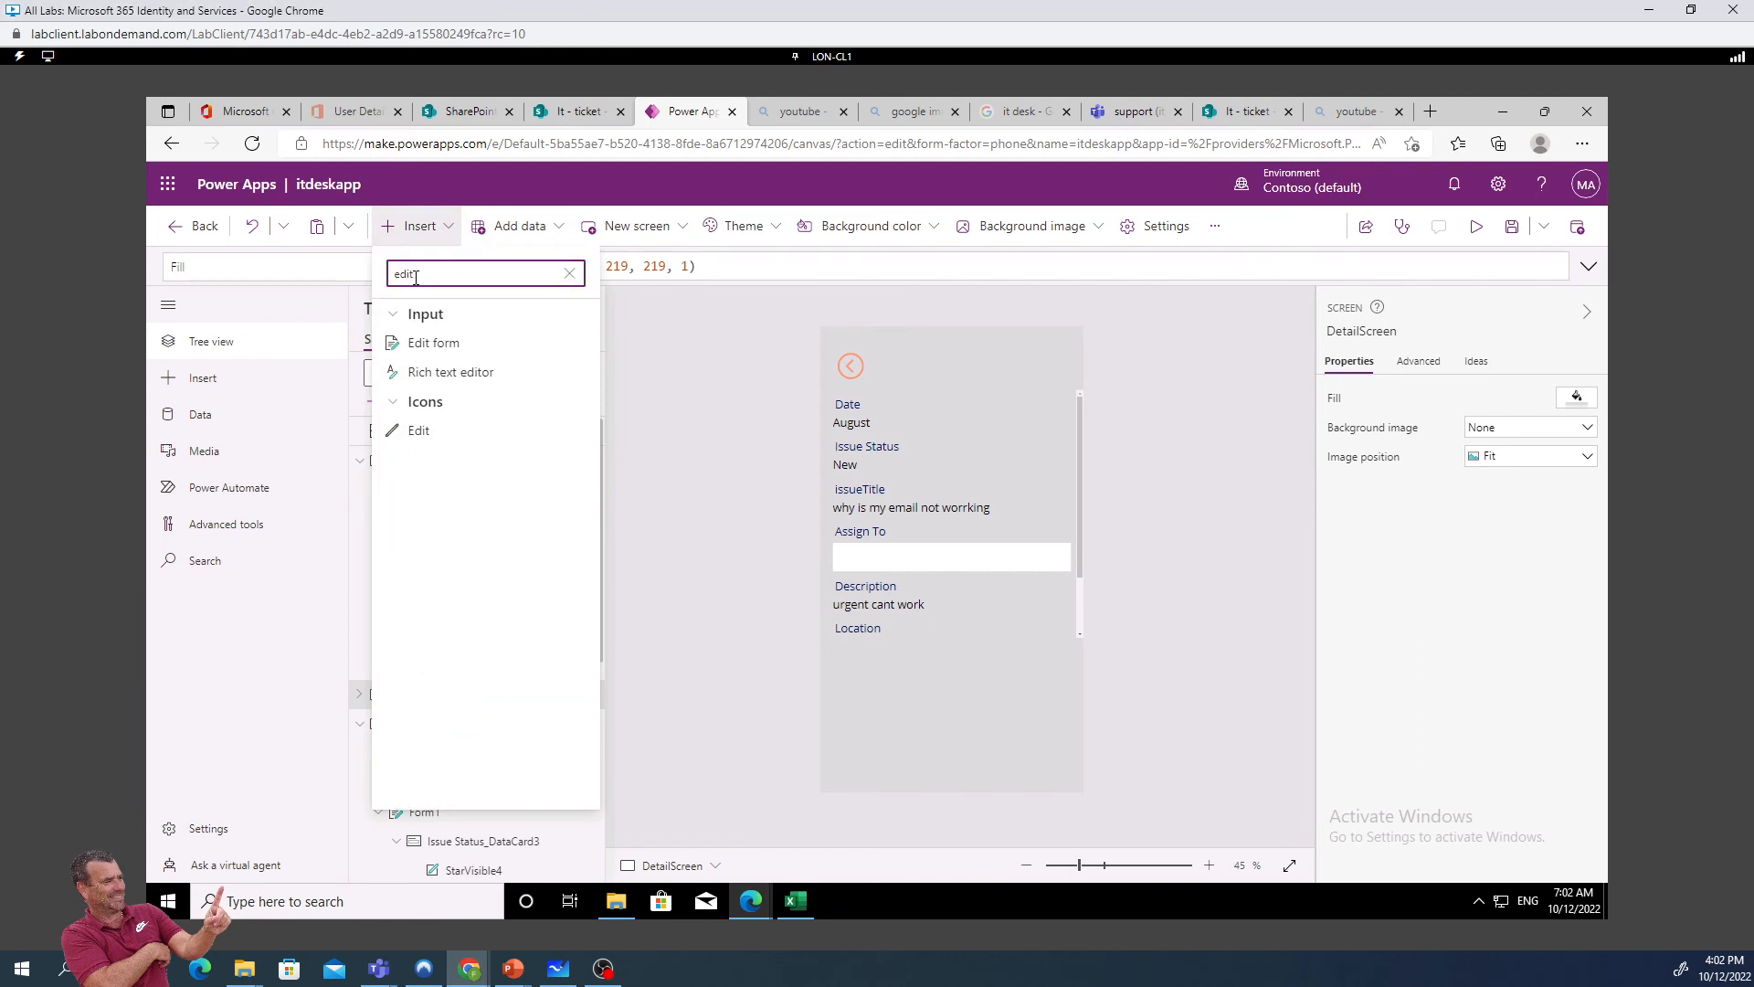
pyautogui.click(436, 433)
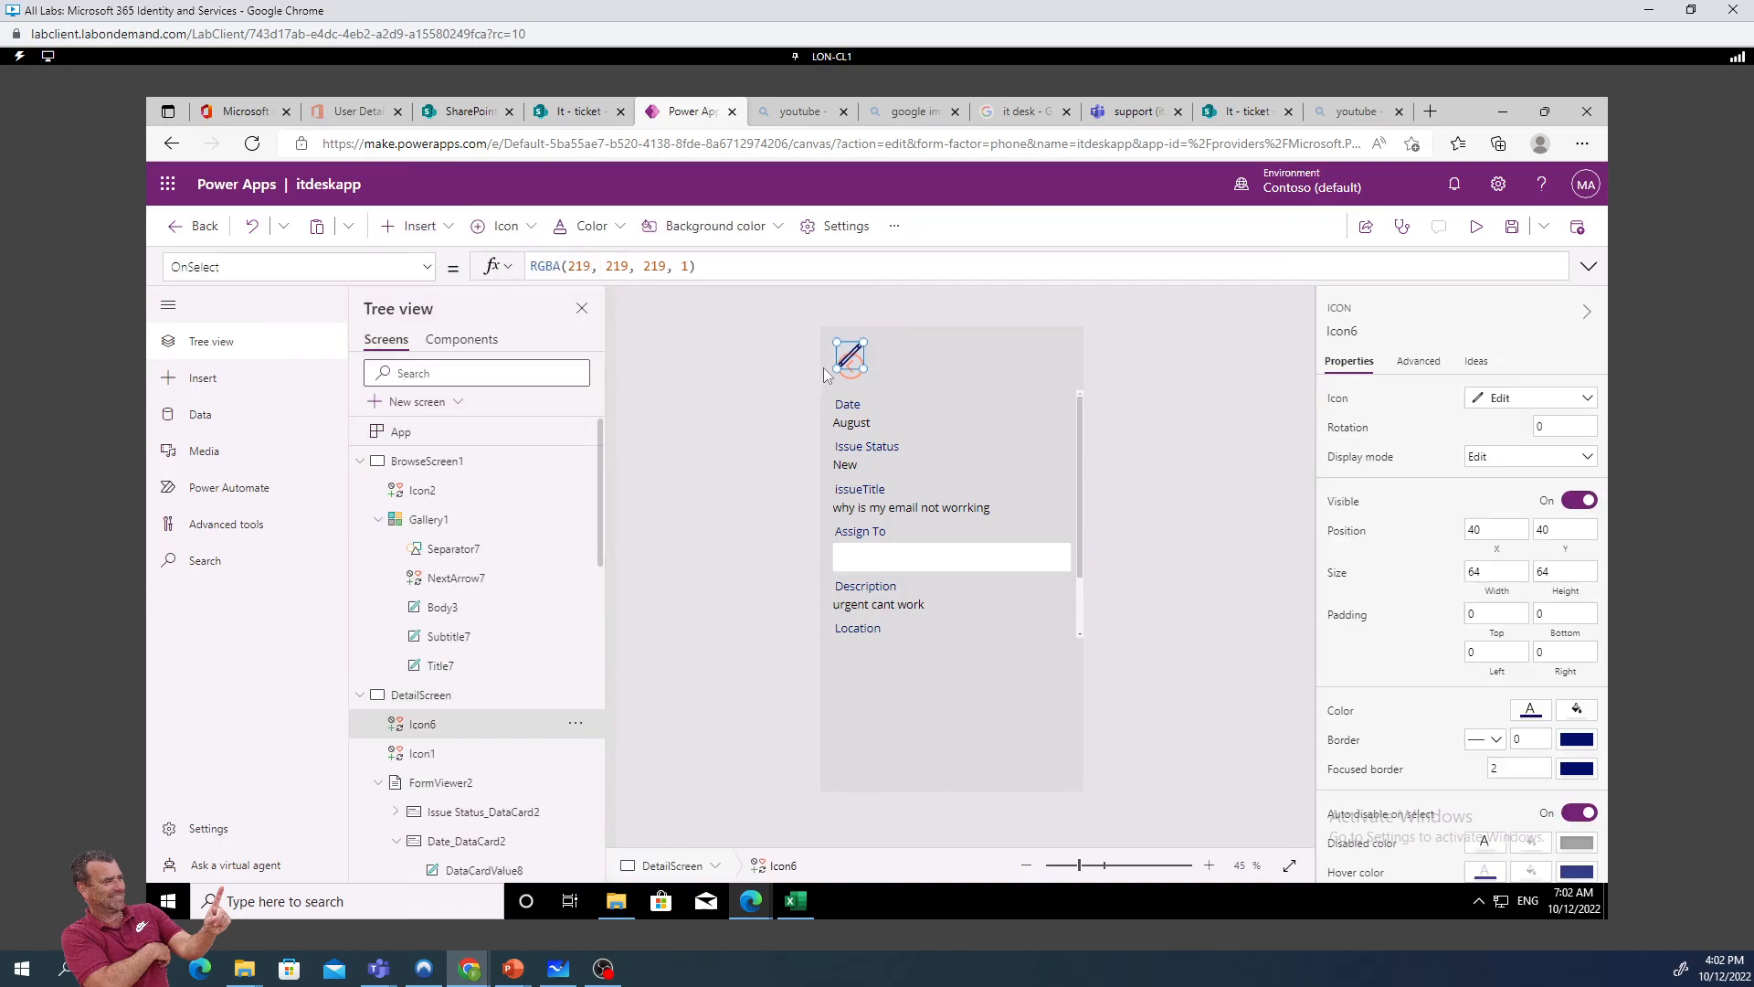
pyautogui.moveTo(846, 350); pyautogui.dragTo(900, 359)
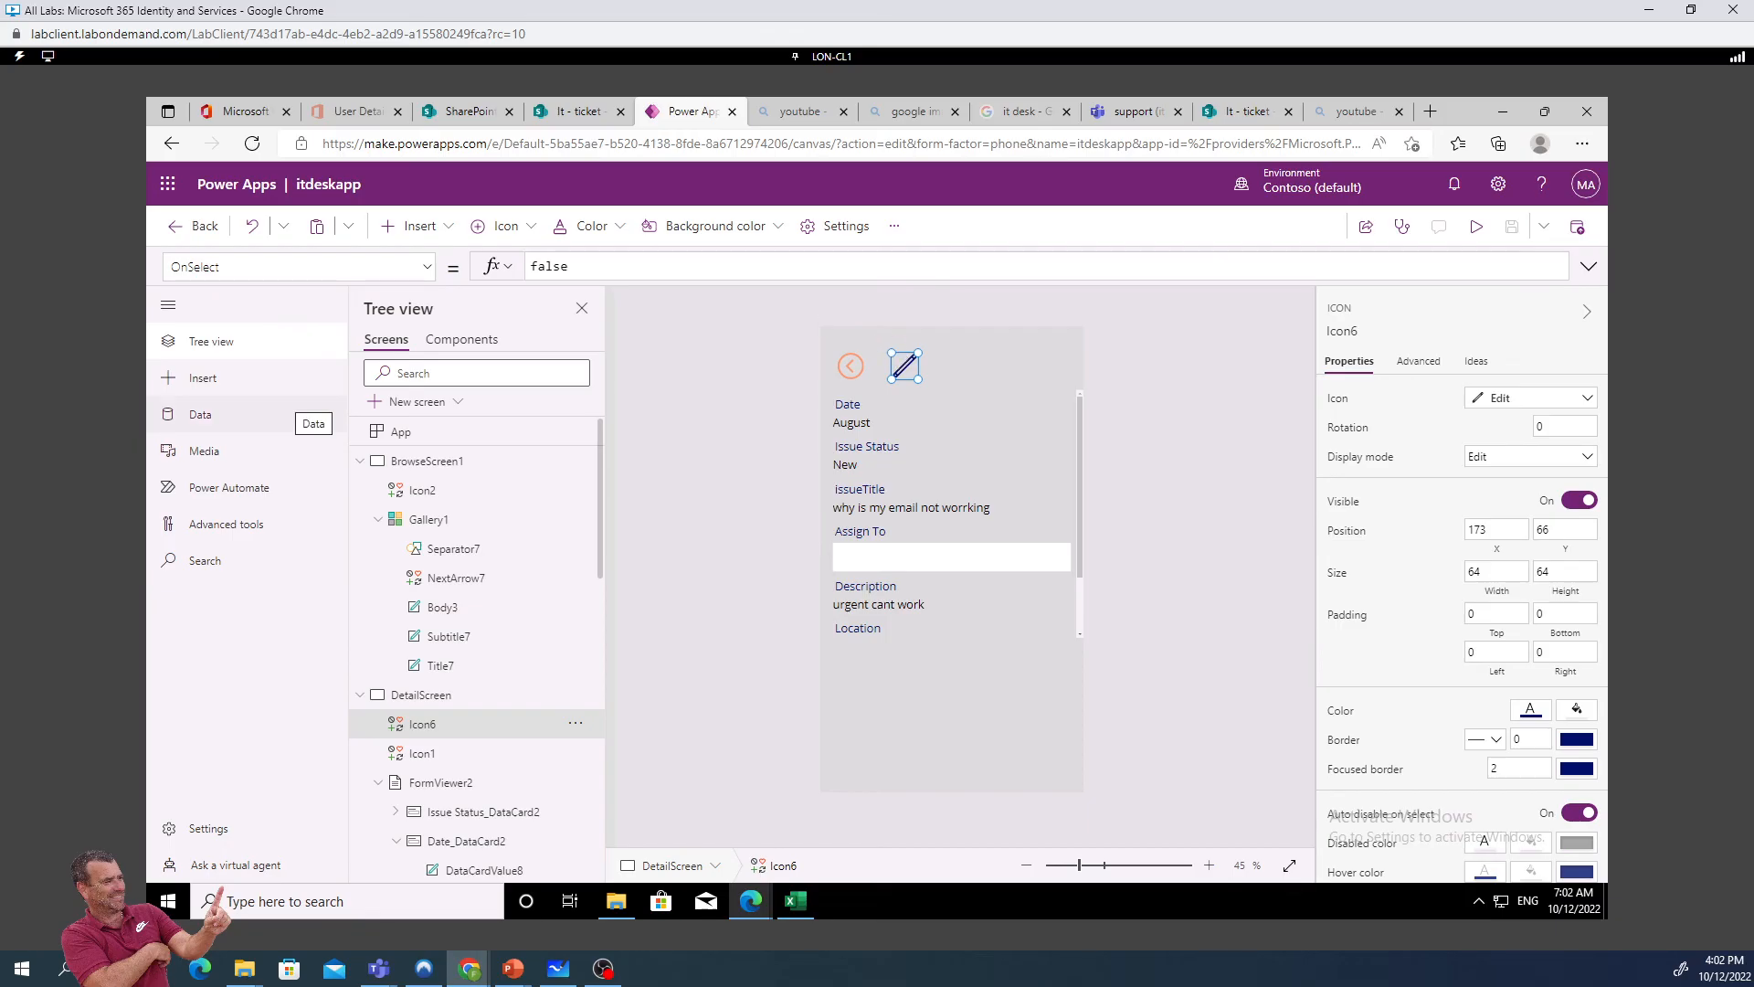
# Replace the OnSelect formula of the Edit icon on DetailScreen with EditForm(Form1);Navigate(EditScreen1)
pyautogui.click(590, 264)
pyautogui.press('BackSpace')
pyautogui.press('BackSpace')
pyautogui.press('BackSpace')
pyautogui.press('BackSpace')
pyautogui.press('BackSpace')
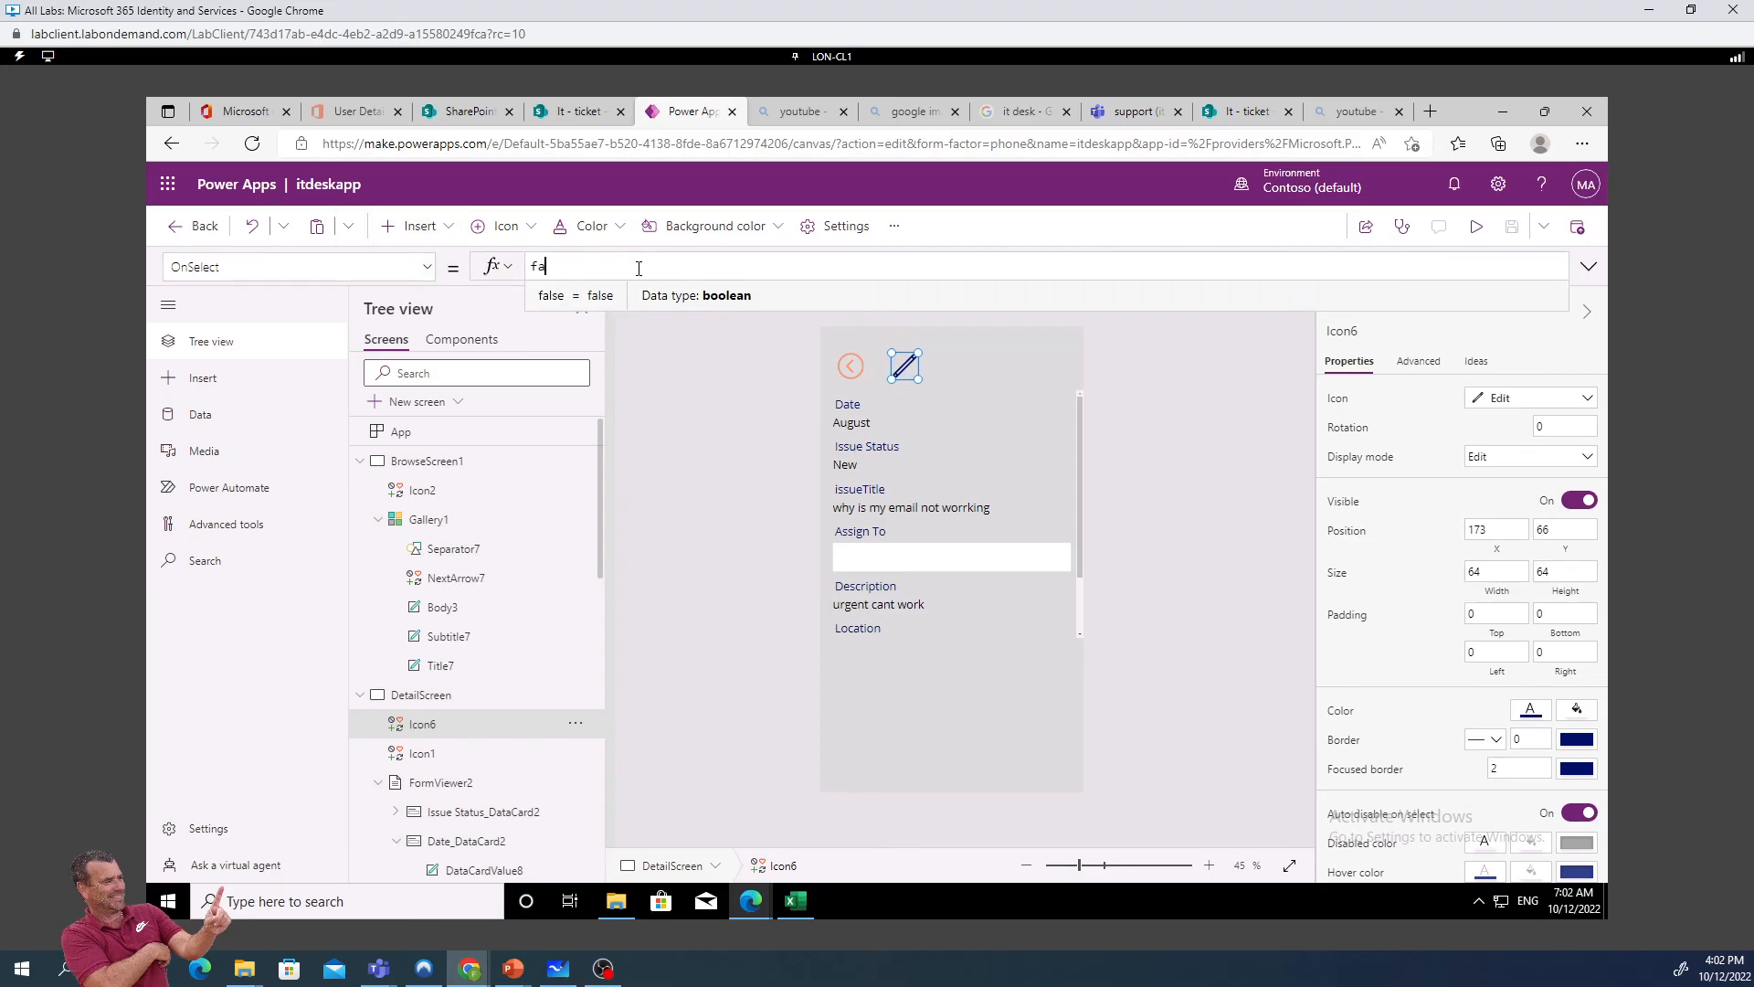
pyautogui.write('ed')
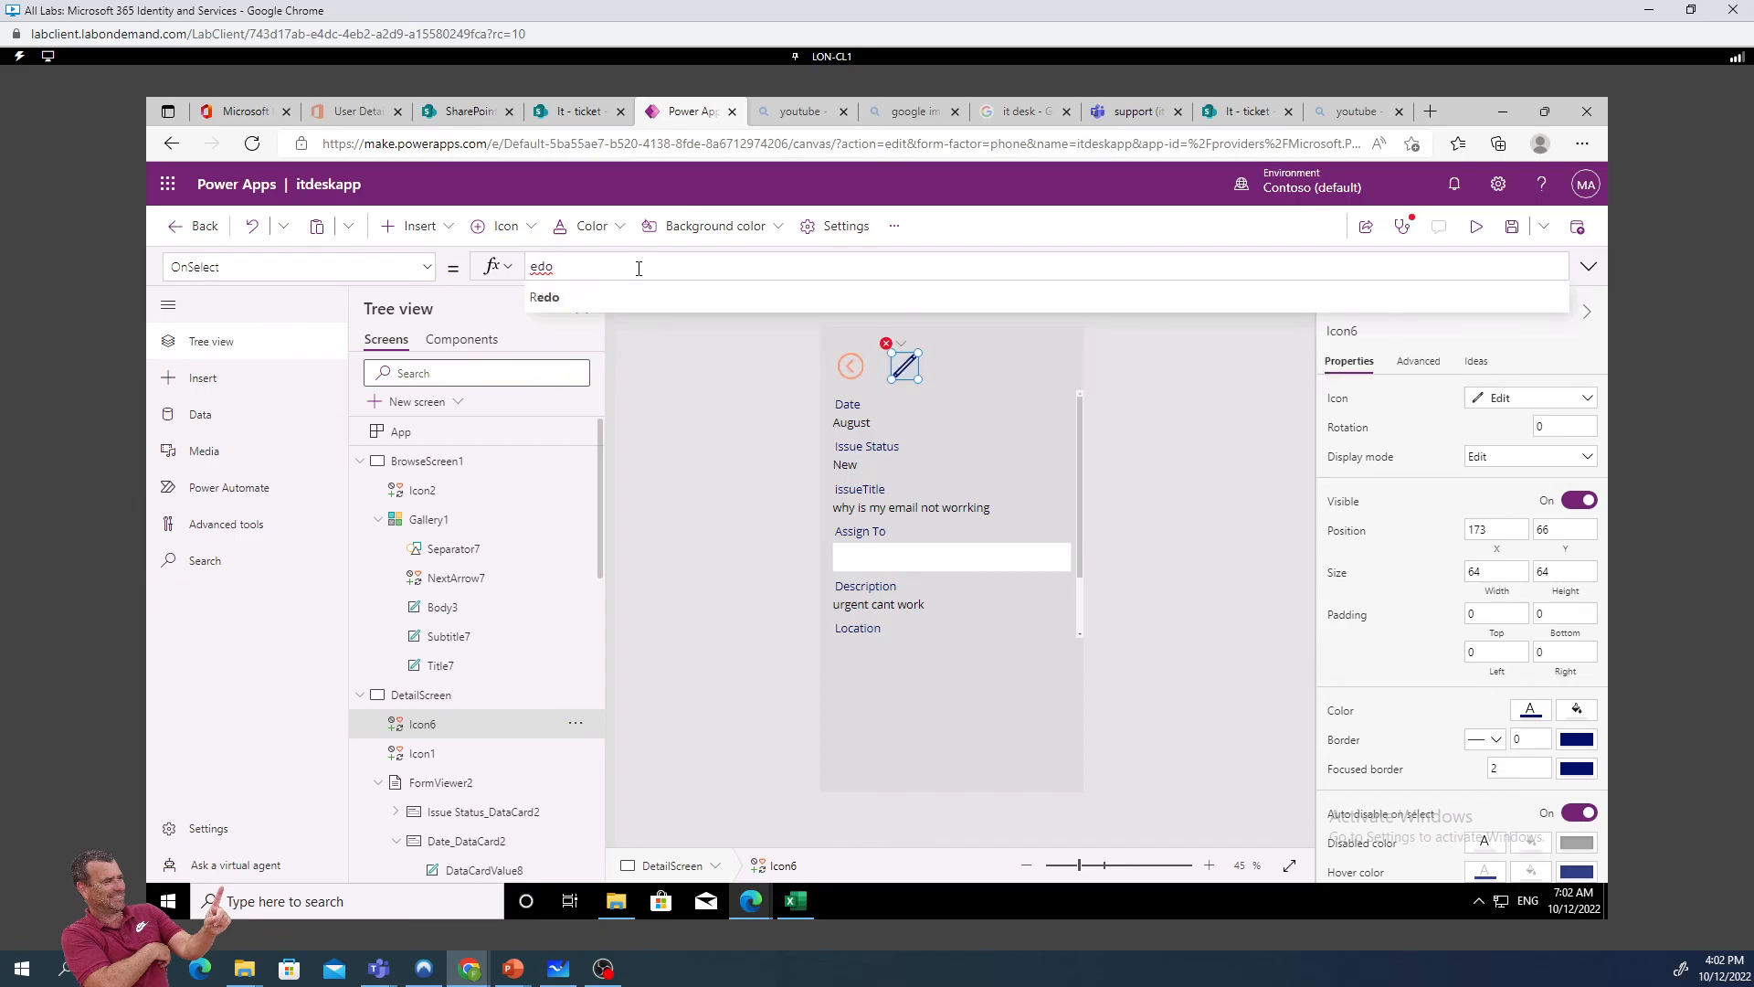
pyautogui.write('itfo')
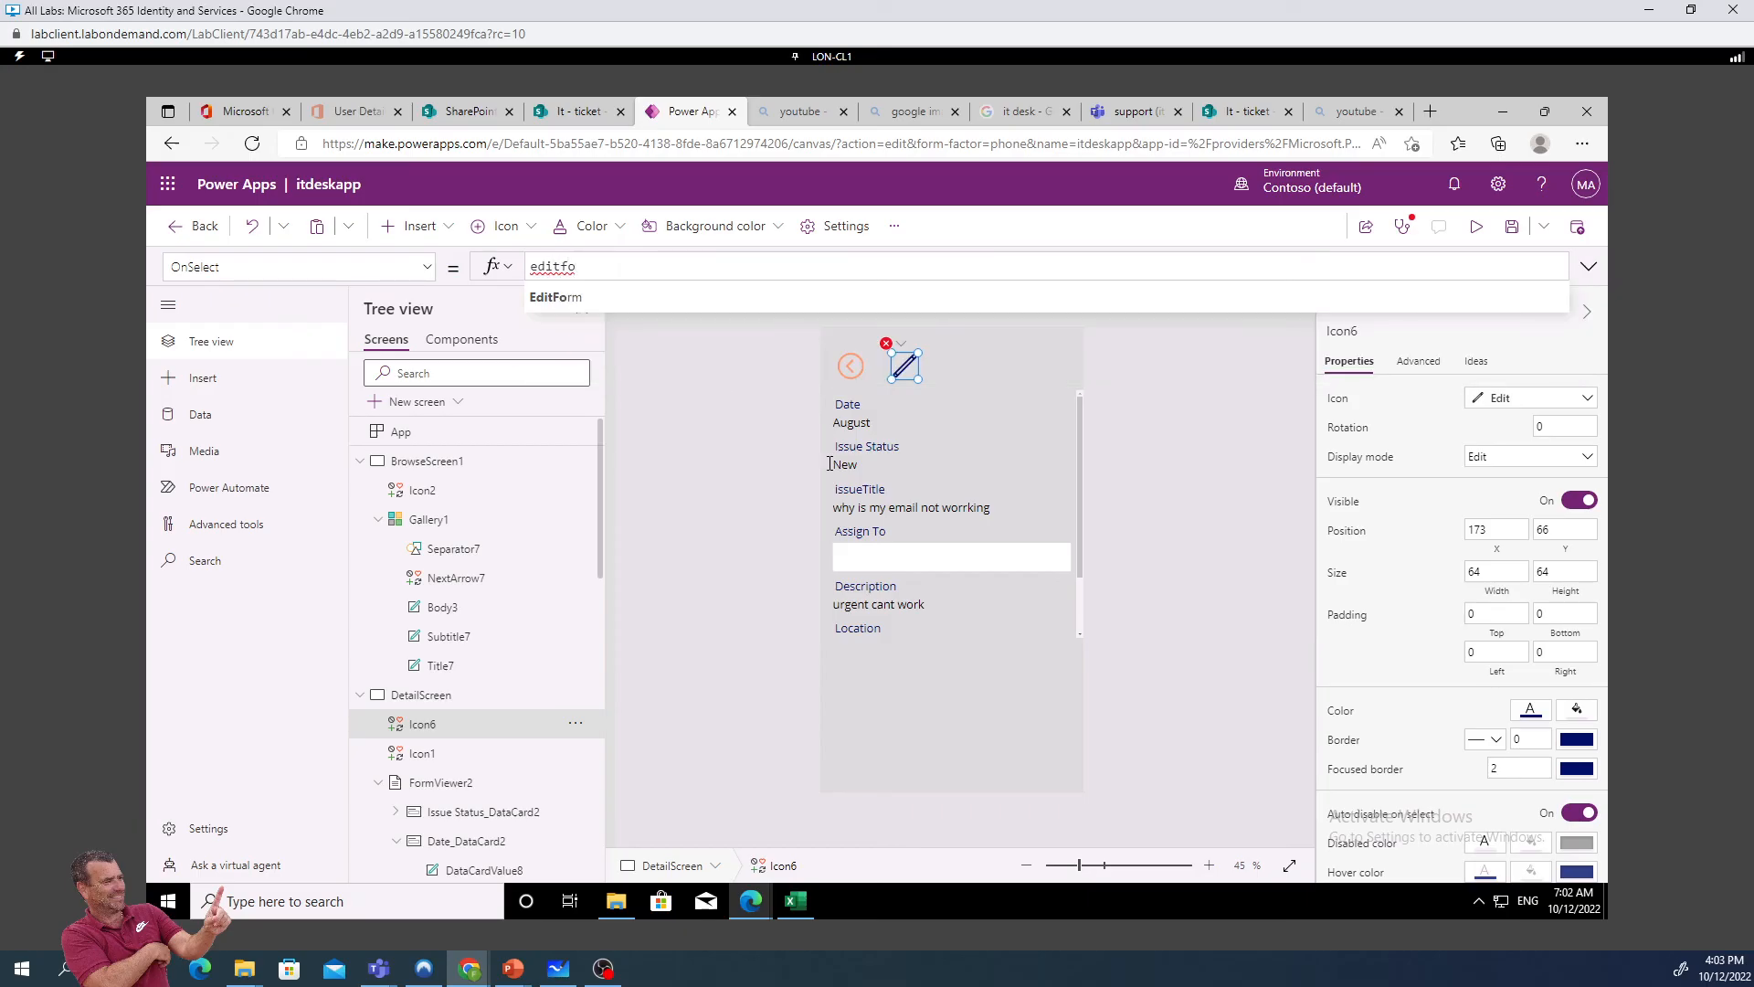
pyautogui.click(585, 298)
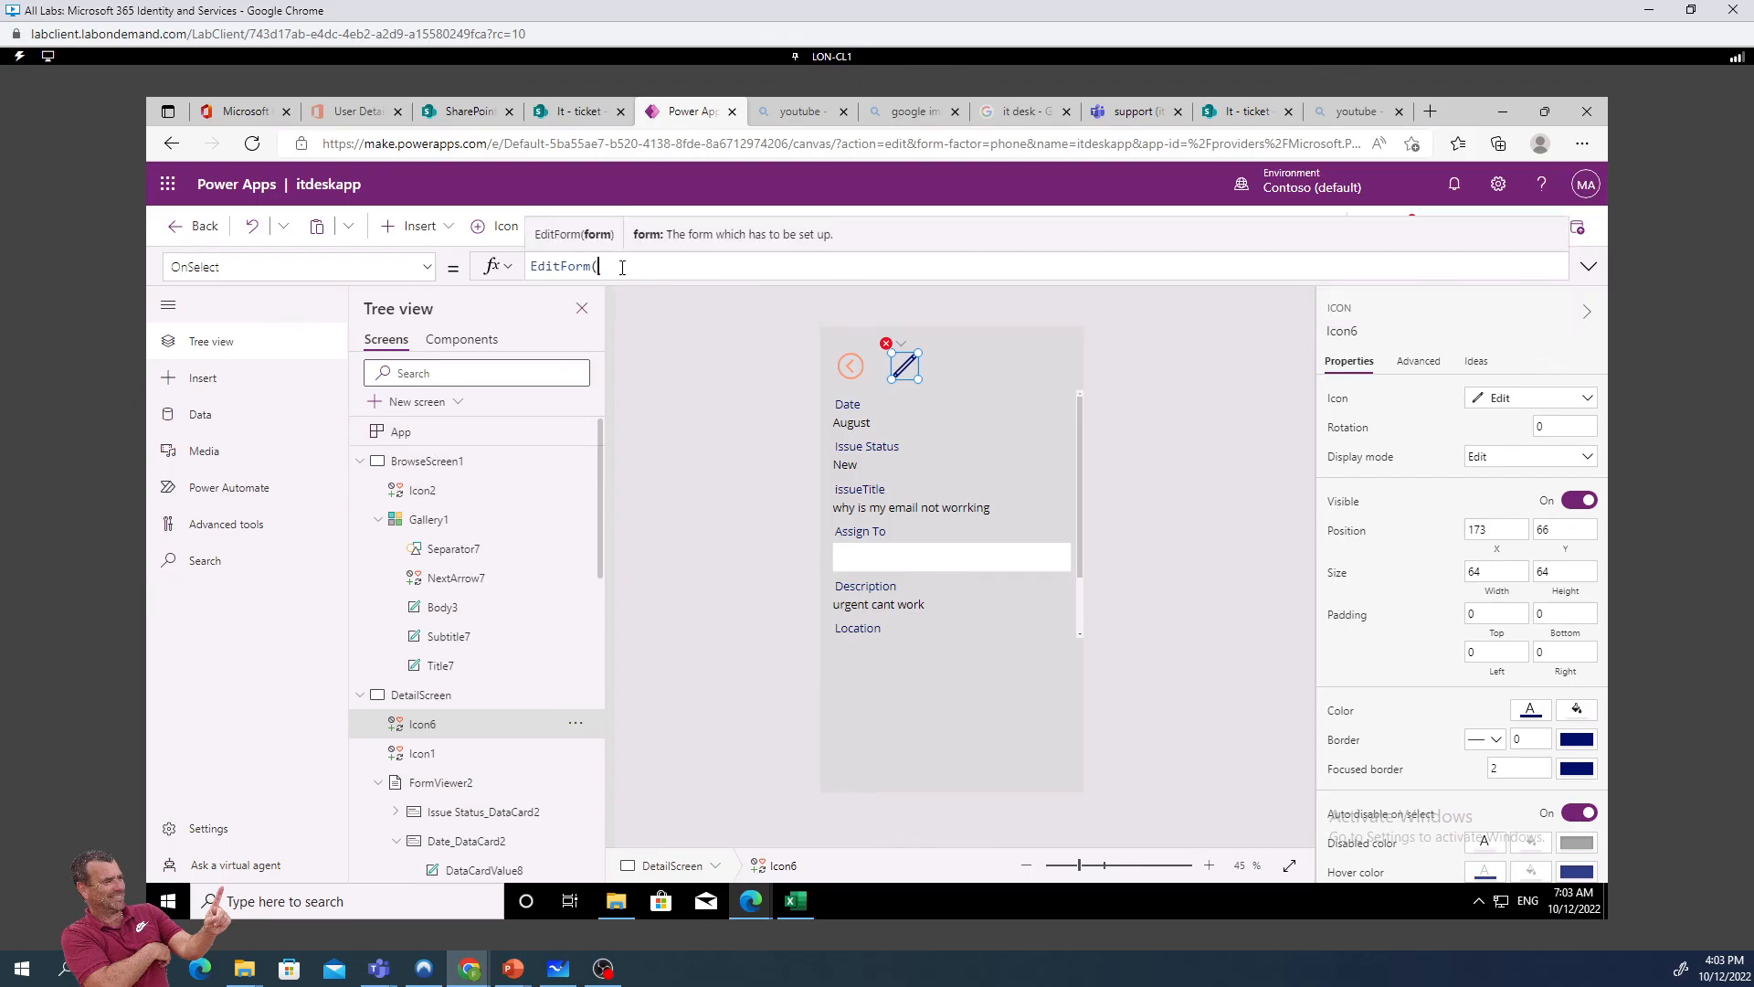
pyautogui.write('for')
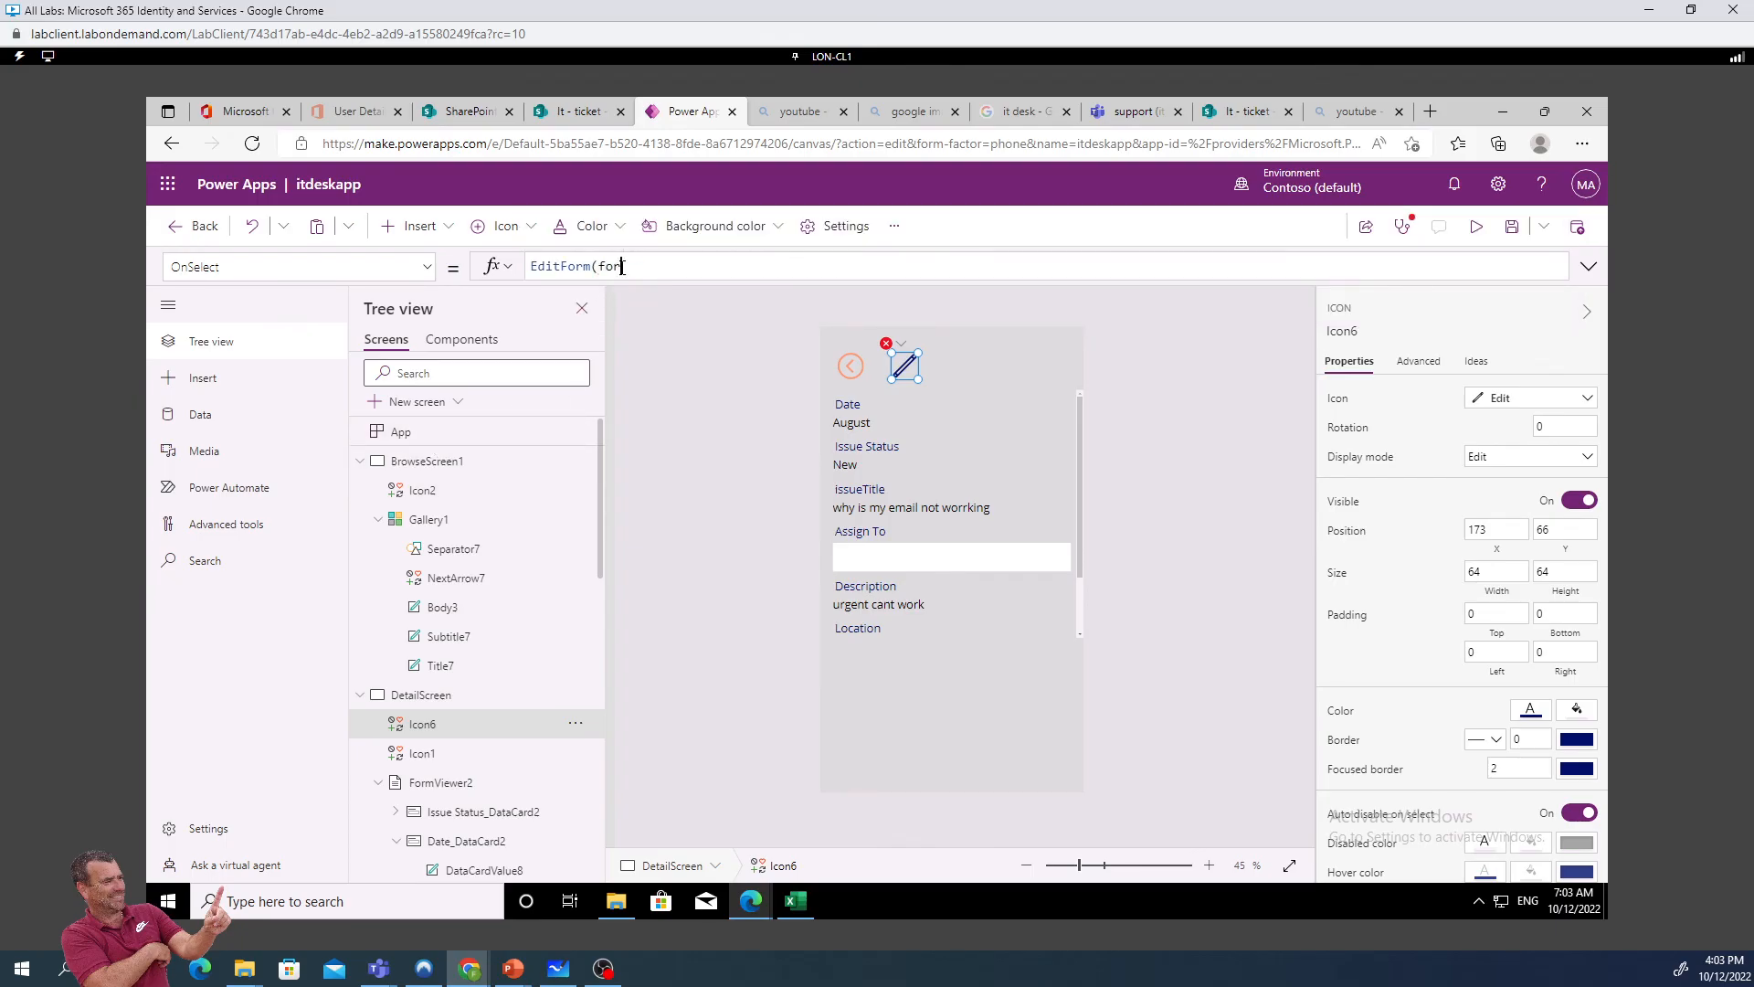
pyautogui.write('m1);na')
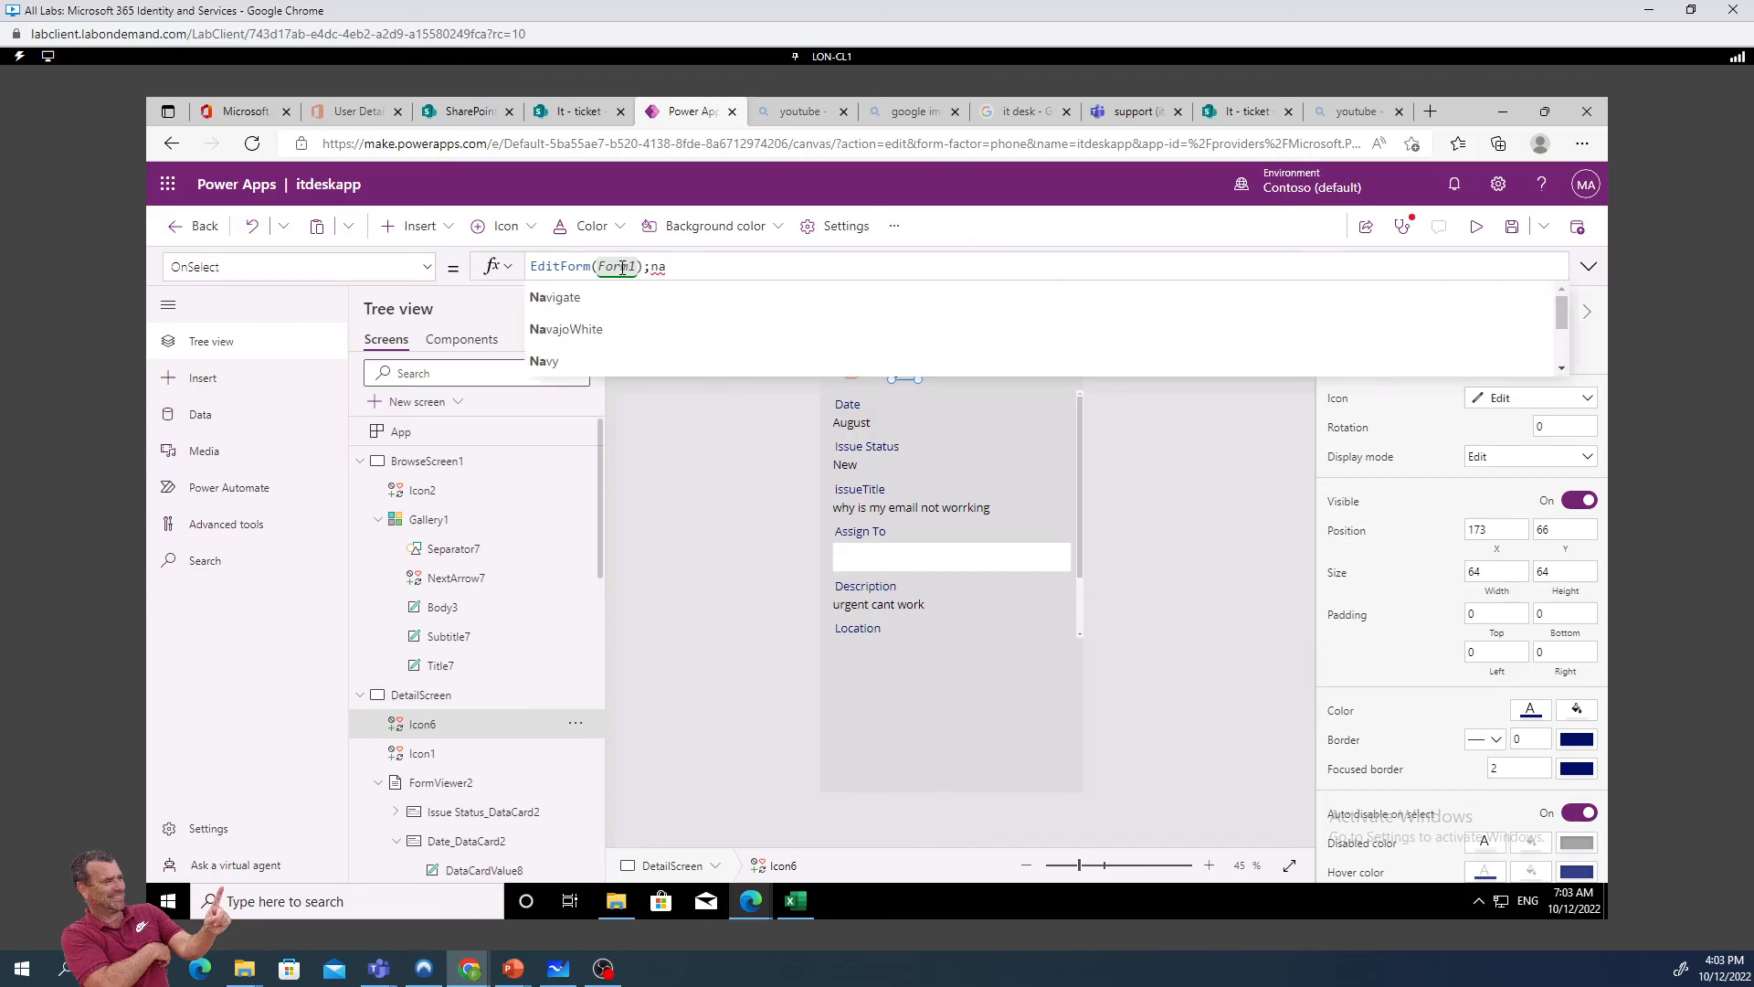
pyautogui.write('vi')
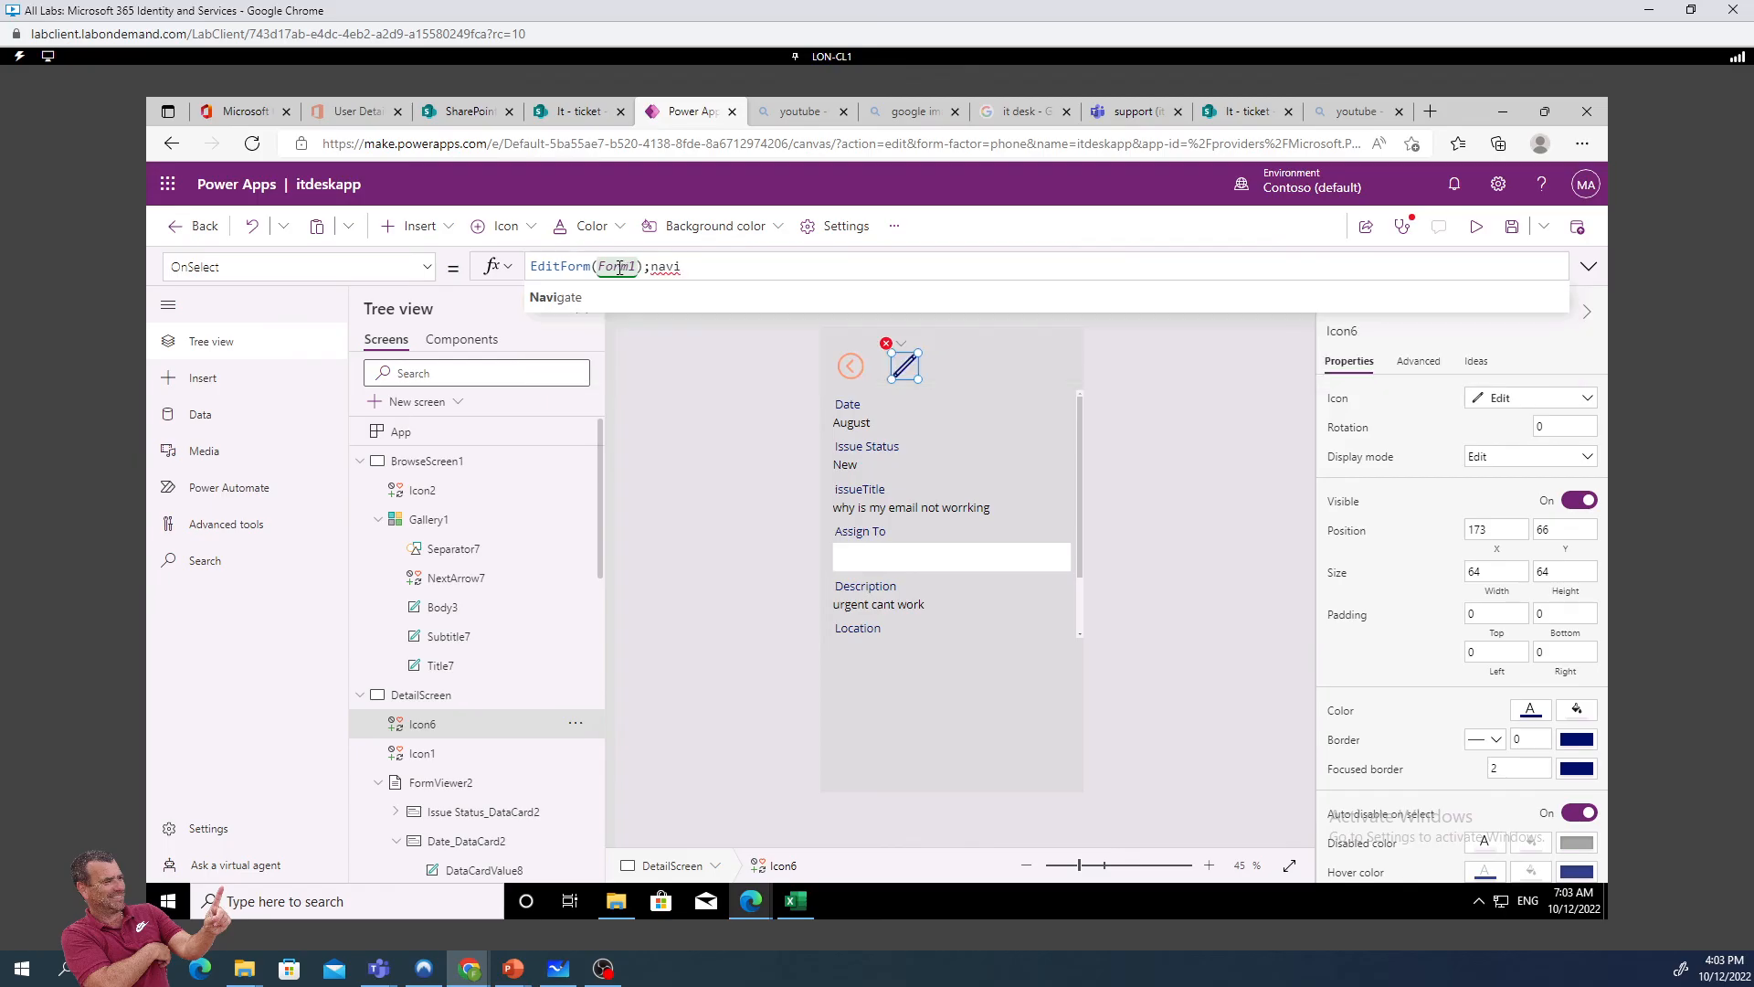
pyautogui.press('Tab')
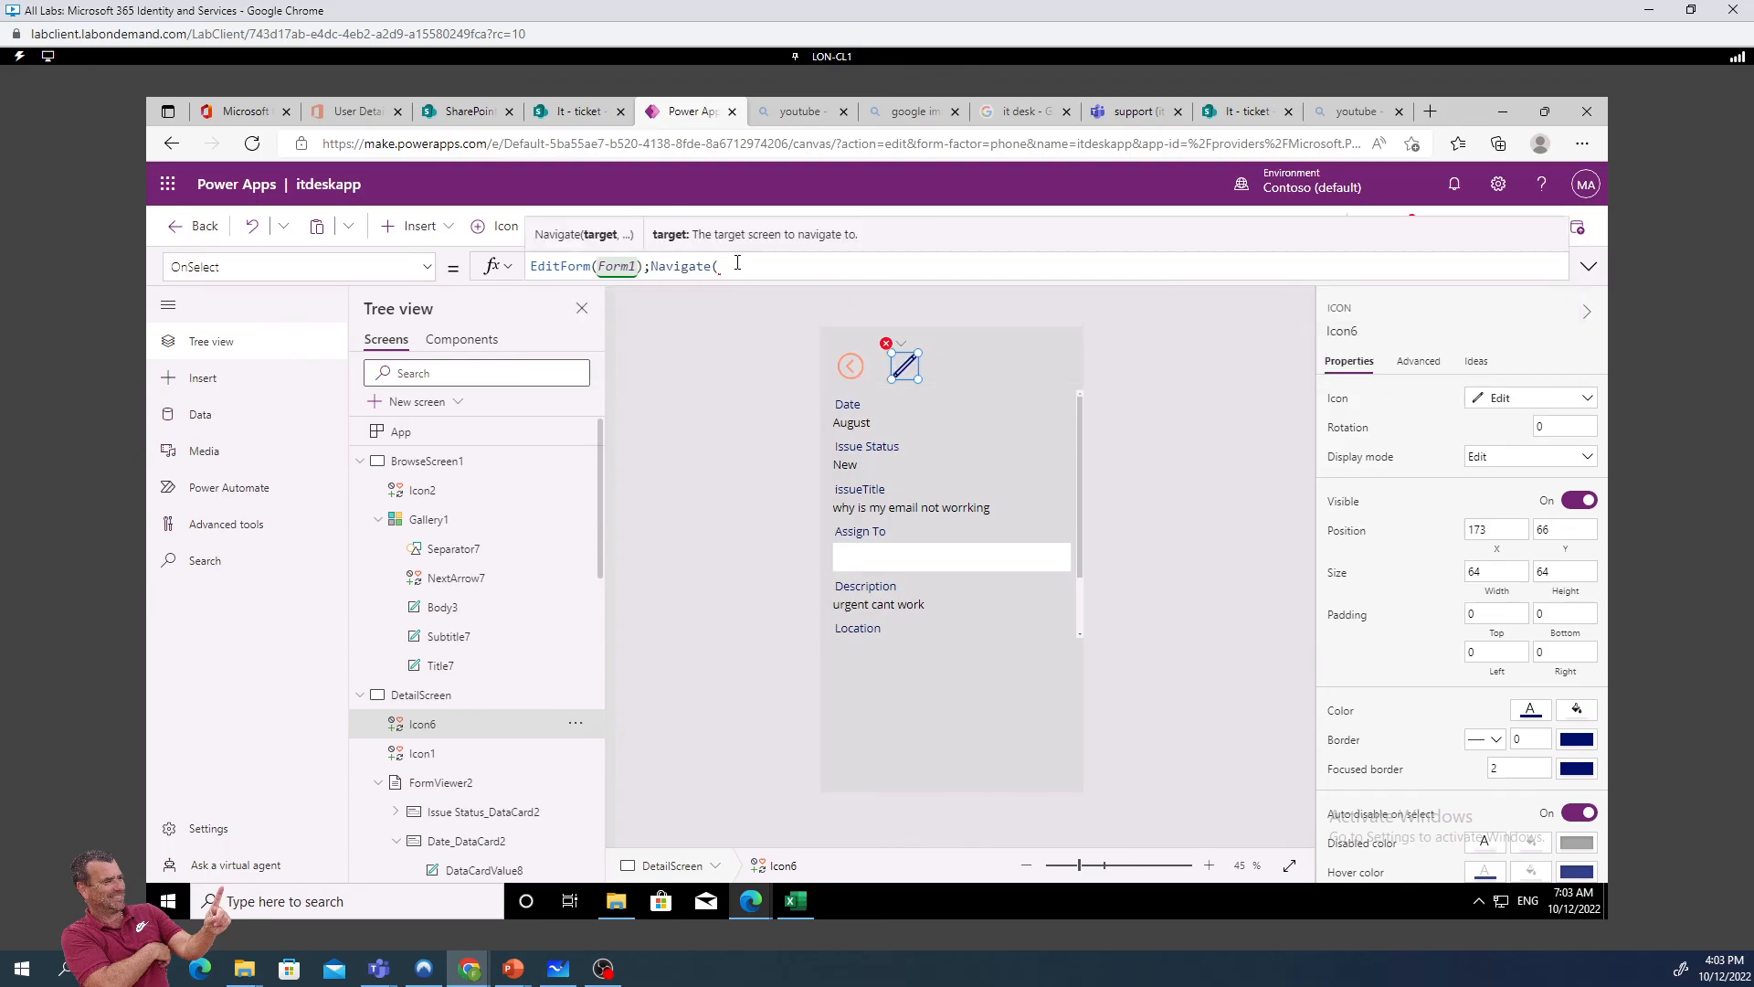
pyautogui.write('edit')
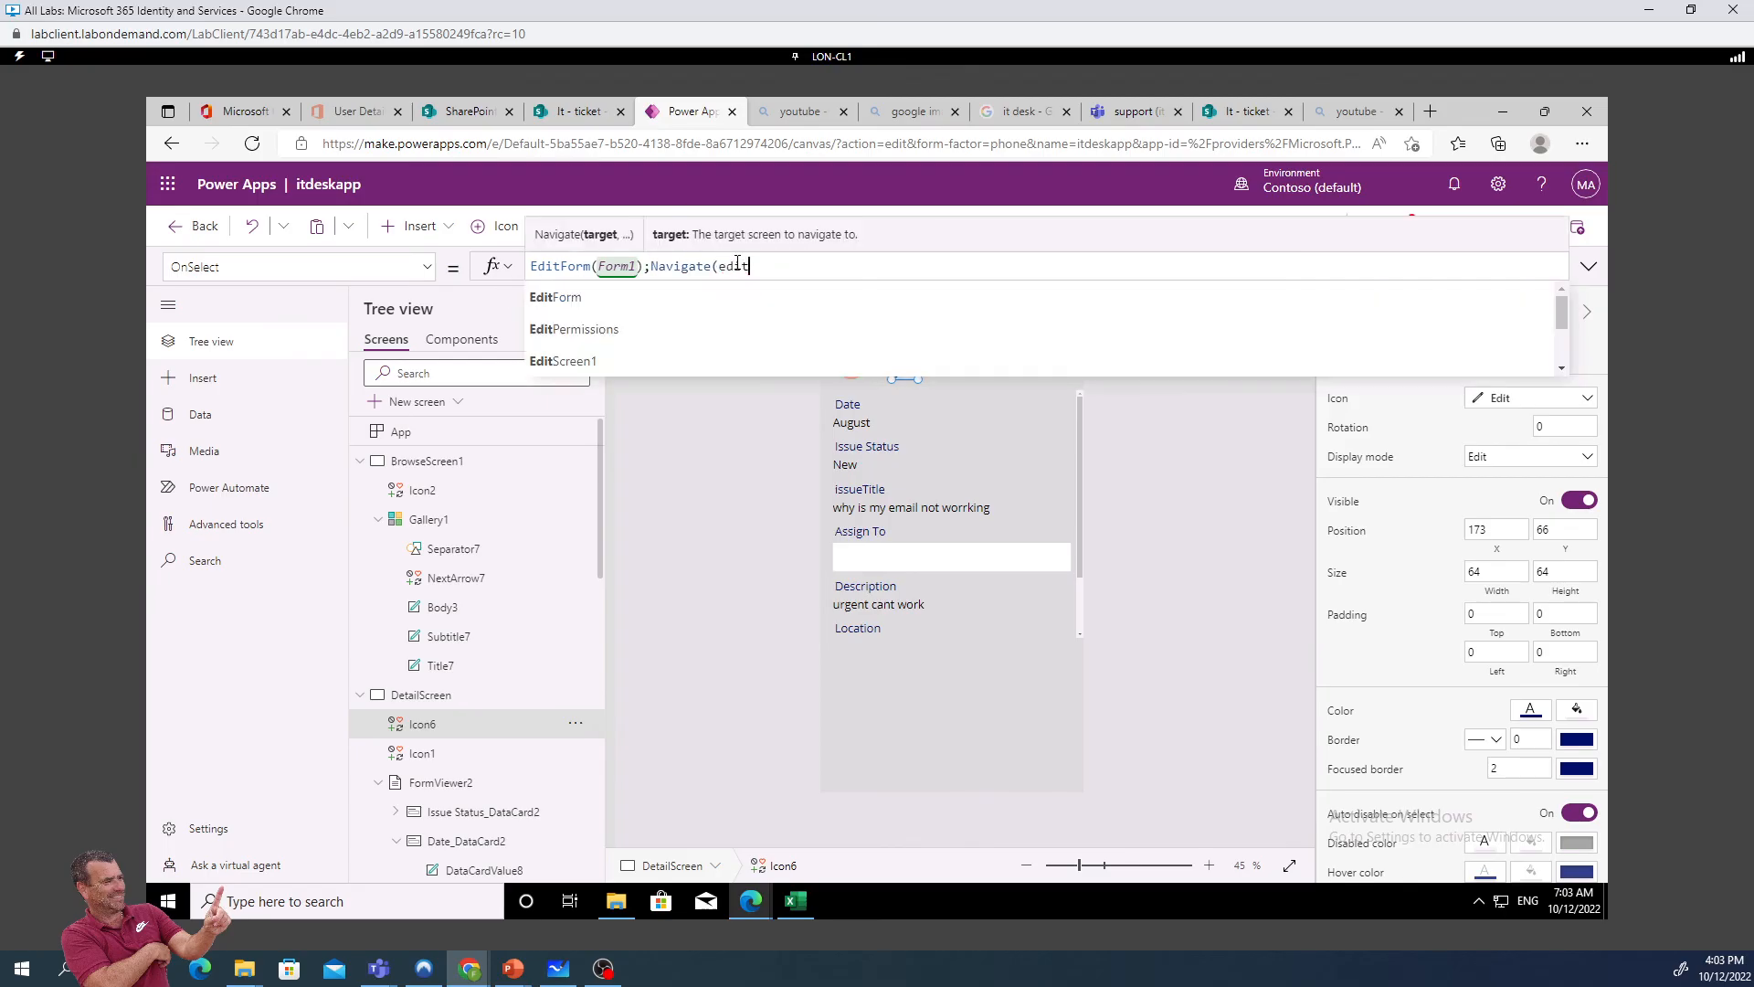
pyautogui.click(593, 361)
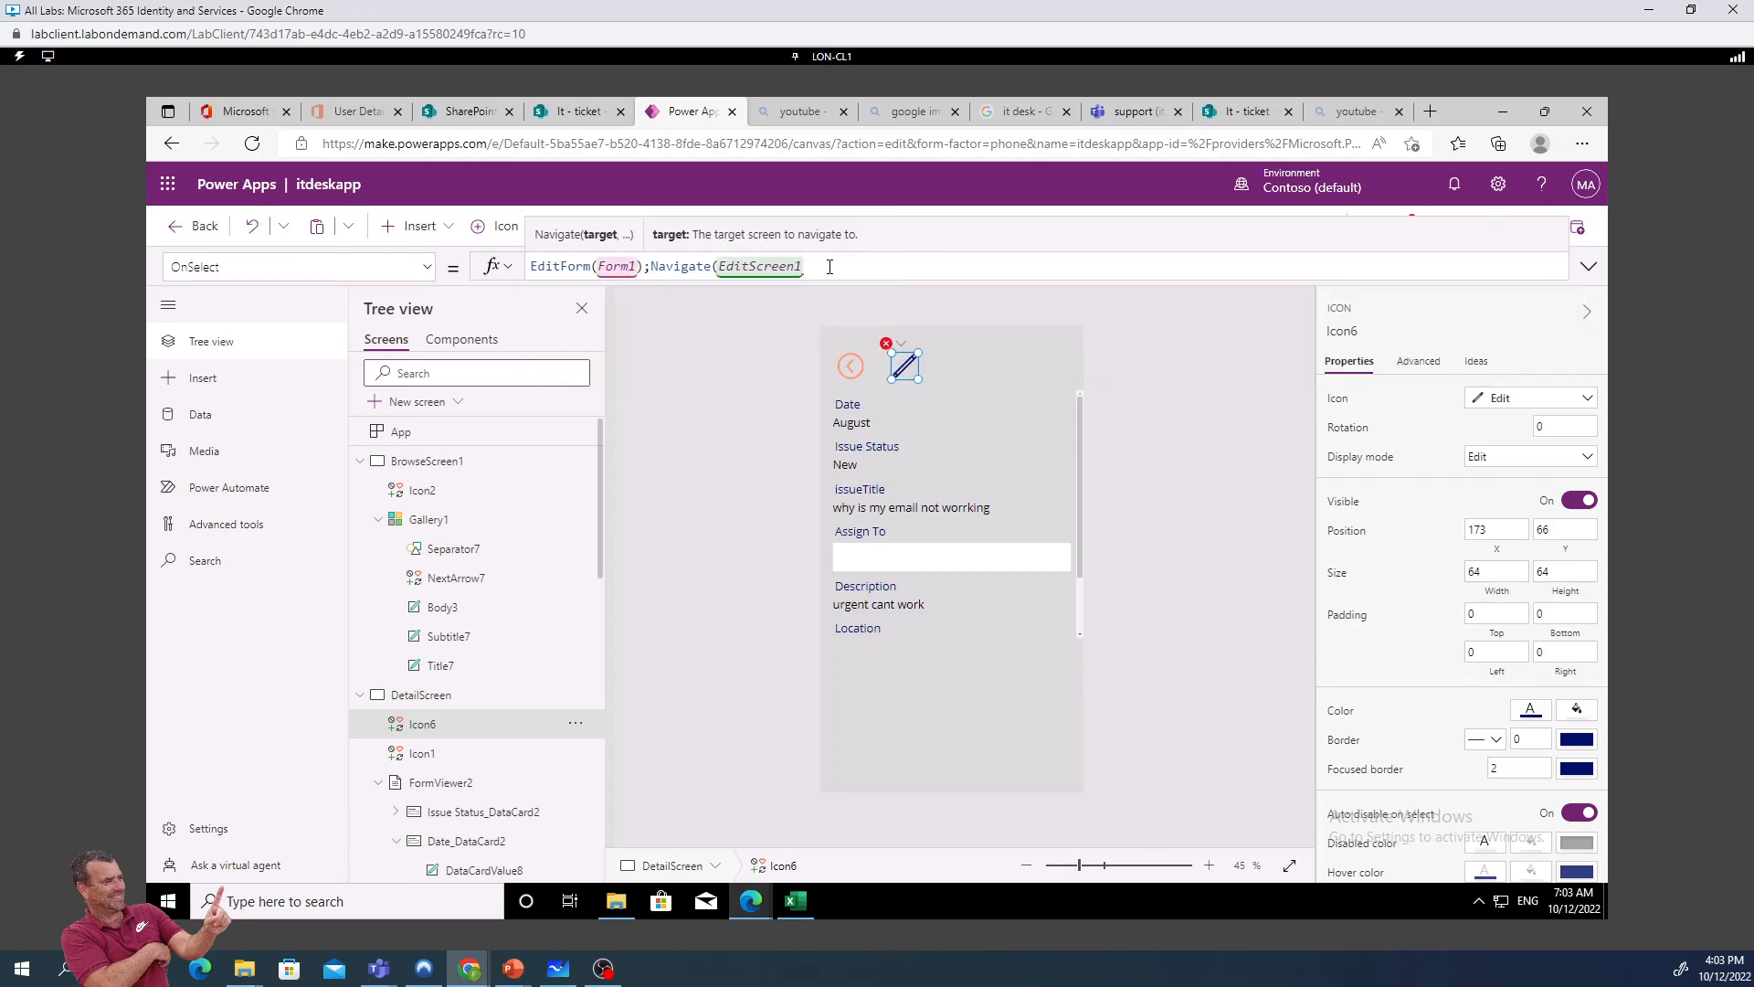
pyautogui.write(')')
pyautogui.click(765, 347)
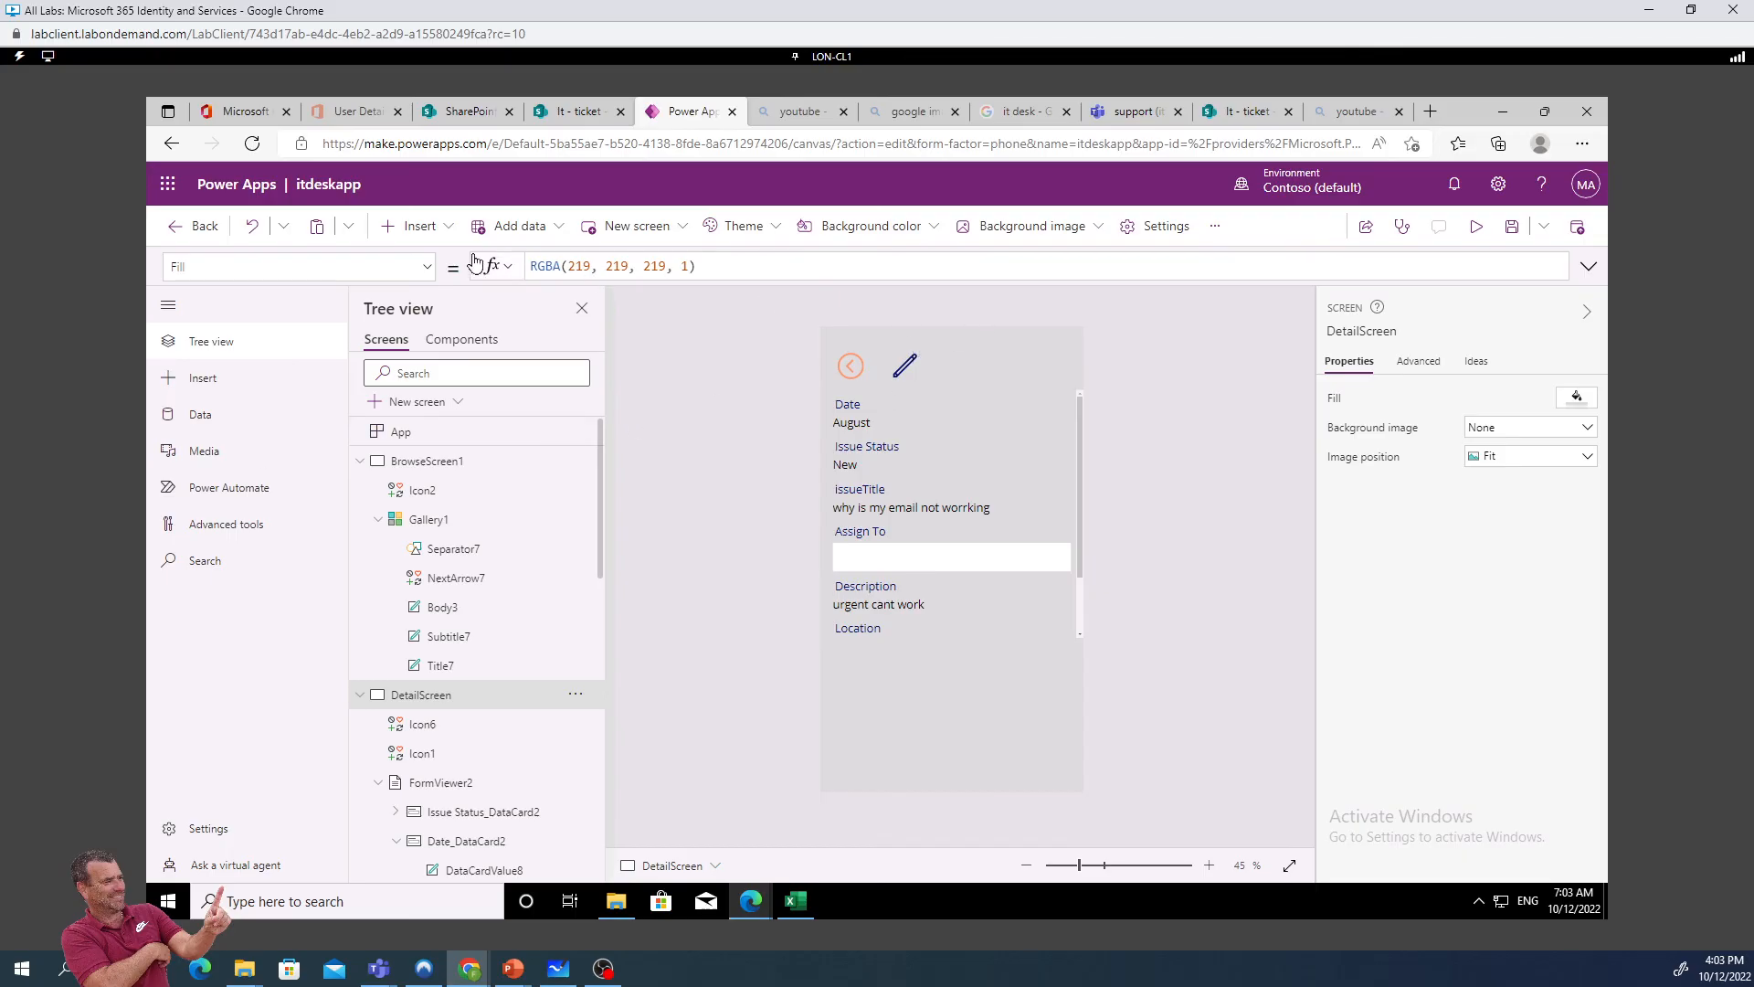
# Insert a Trash icon on DetailScreen and place it beside the Edit icon at about X 330, Y 66
pyautogui.click(449, 241)
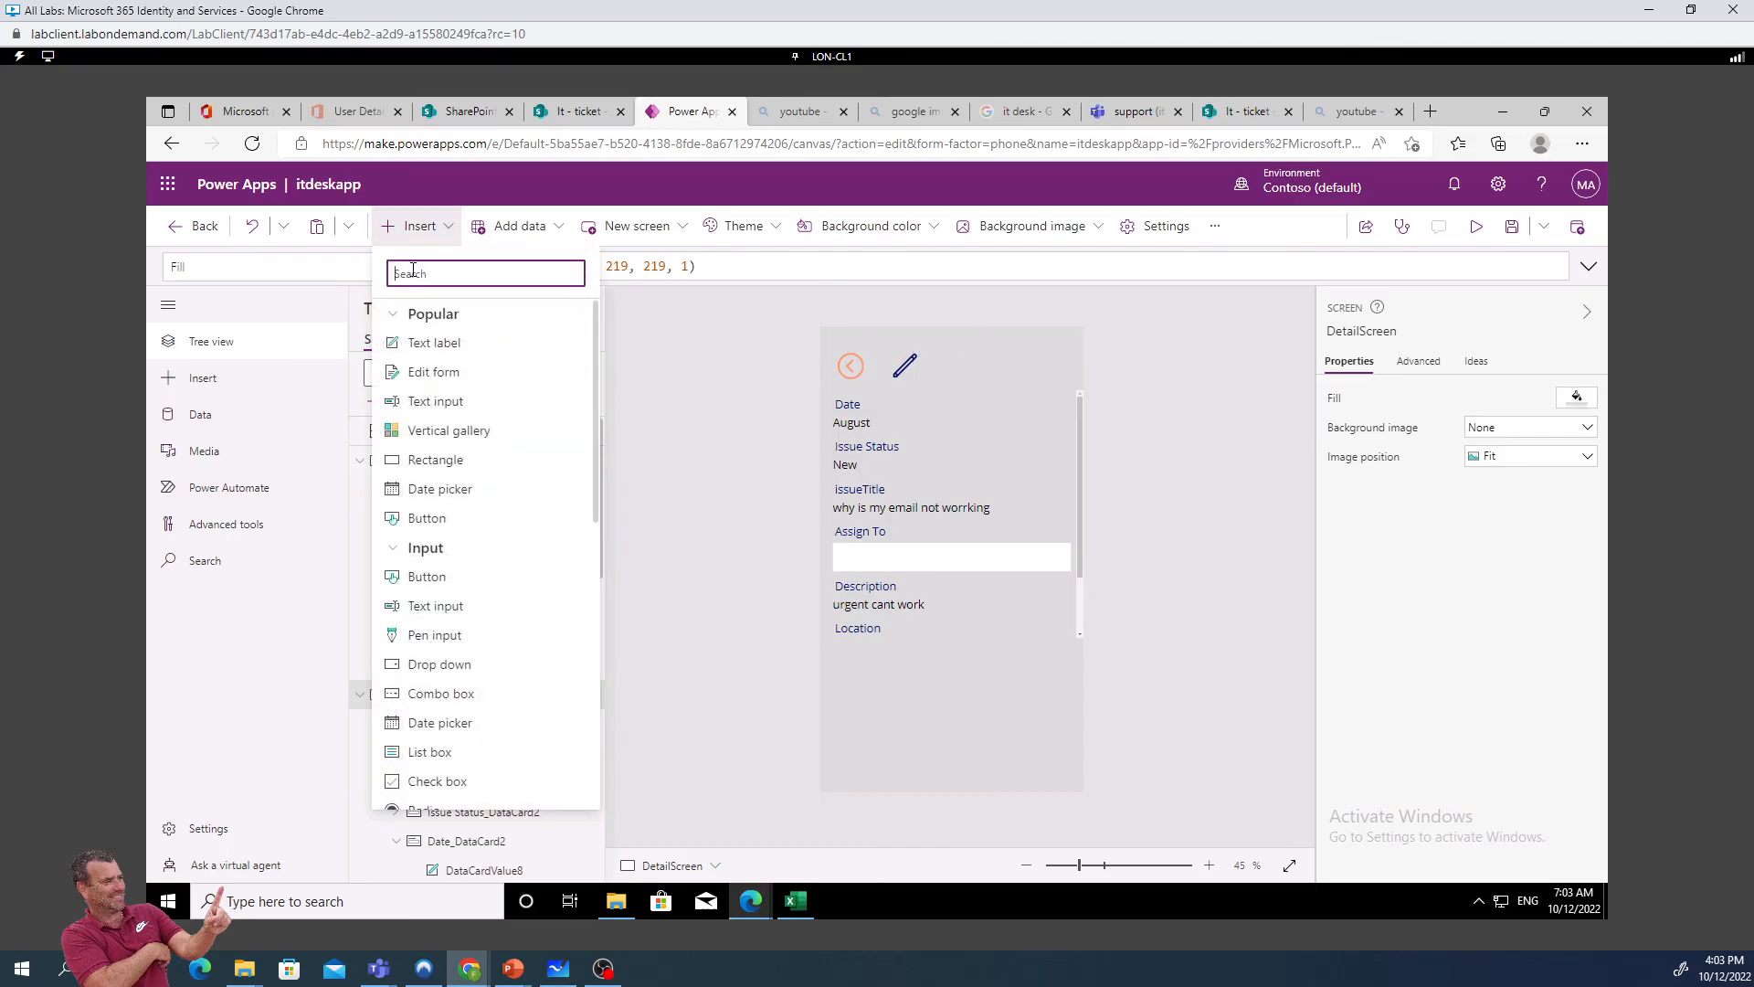
pyautogui.write('tra')
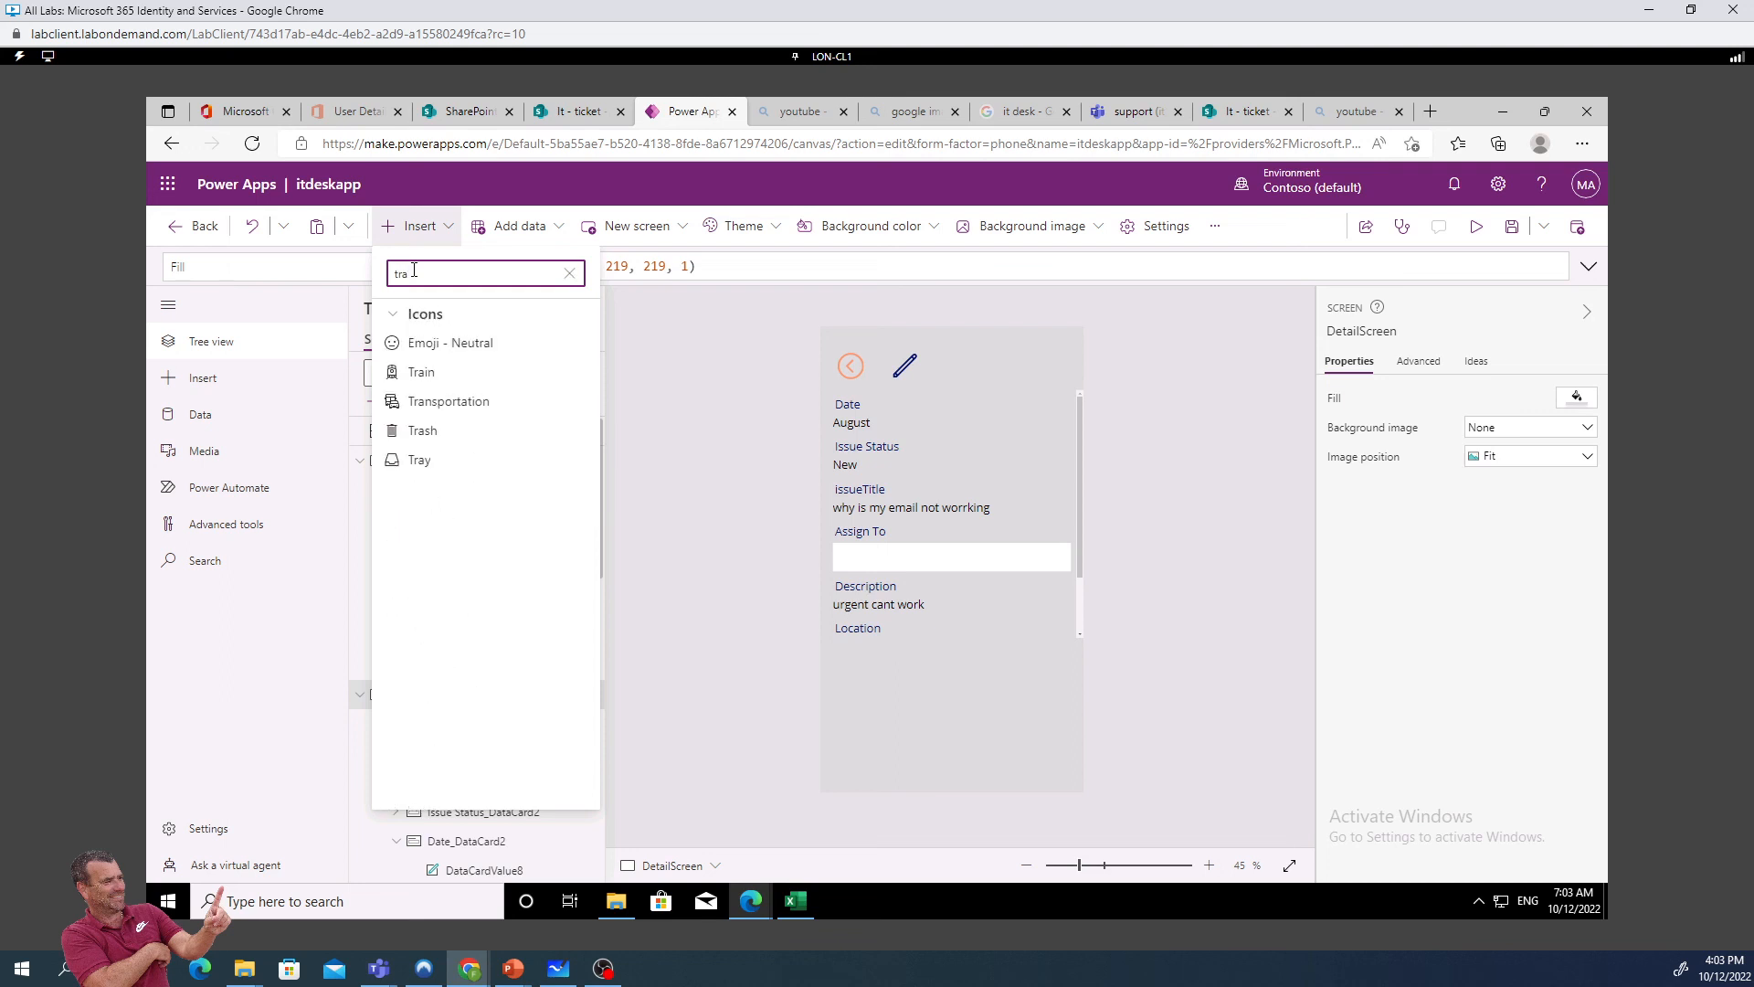
pyautogui.click(446, 443)
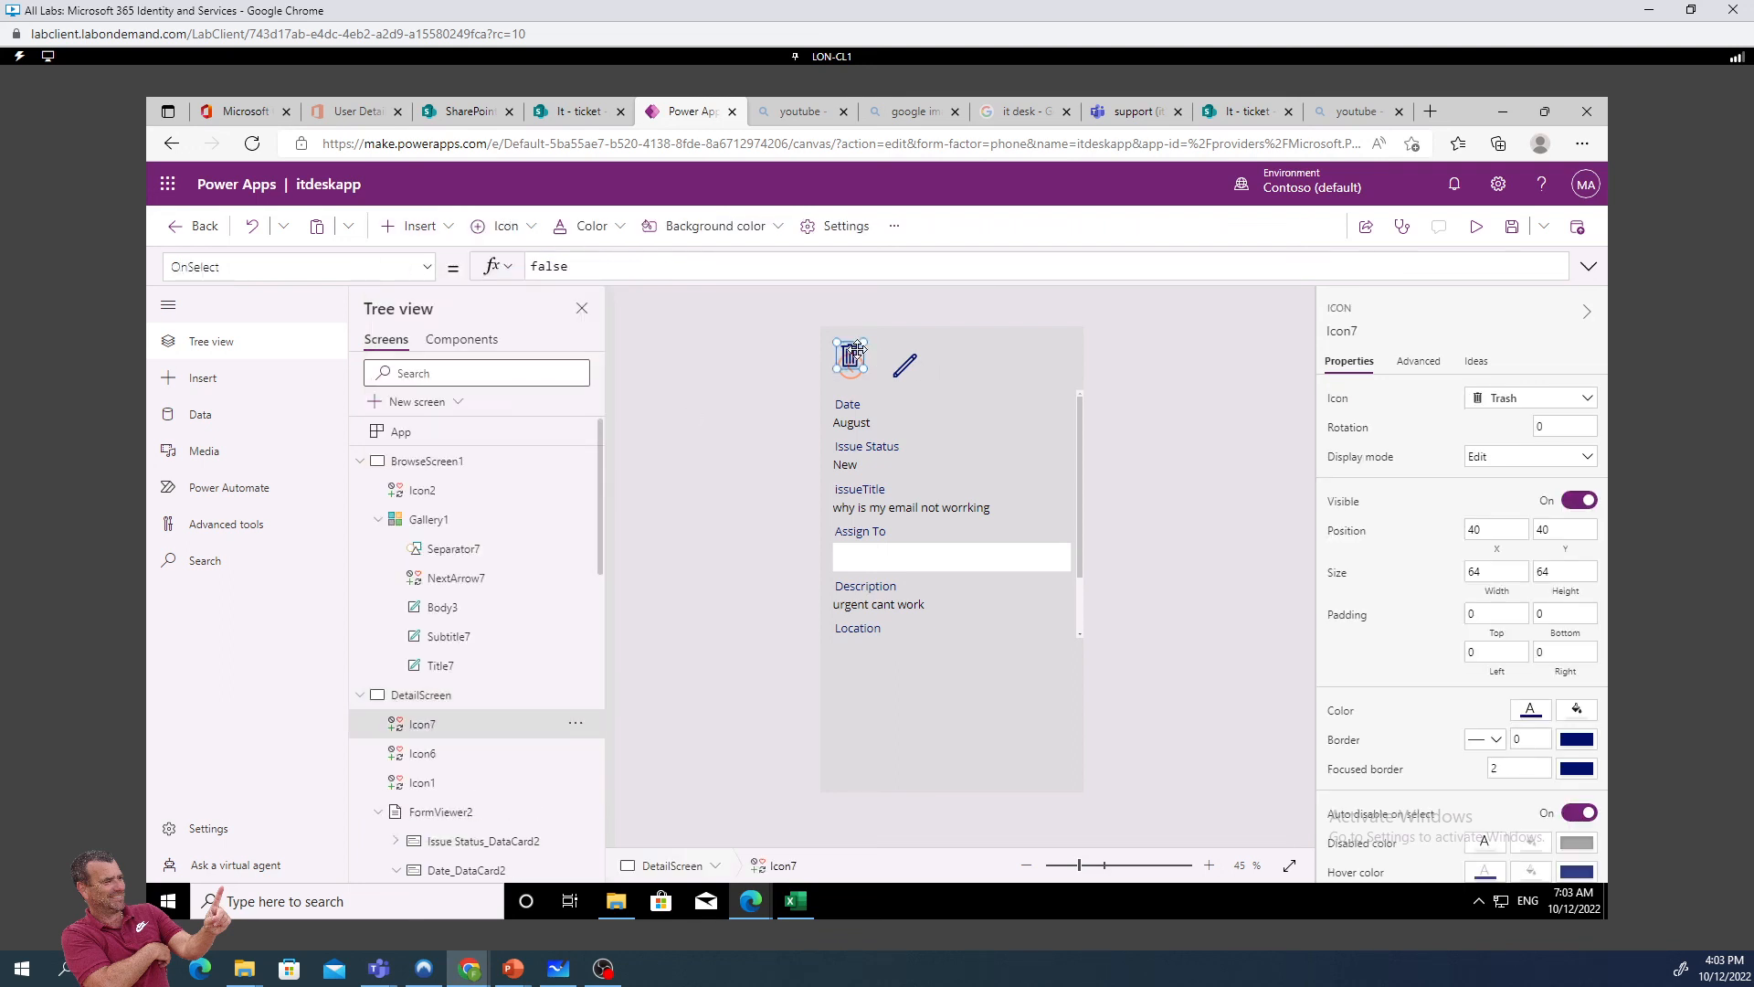
pyautogui.moveTo(971, 356)
pyautogui.mouseDown()
pyautogui.moveTo(980, 373)
pyautogui.moveTo(973, 359)
pyautogui.mouseUp()
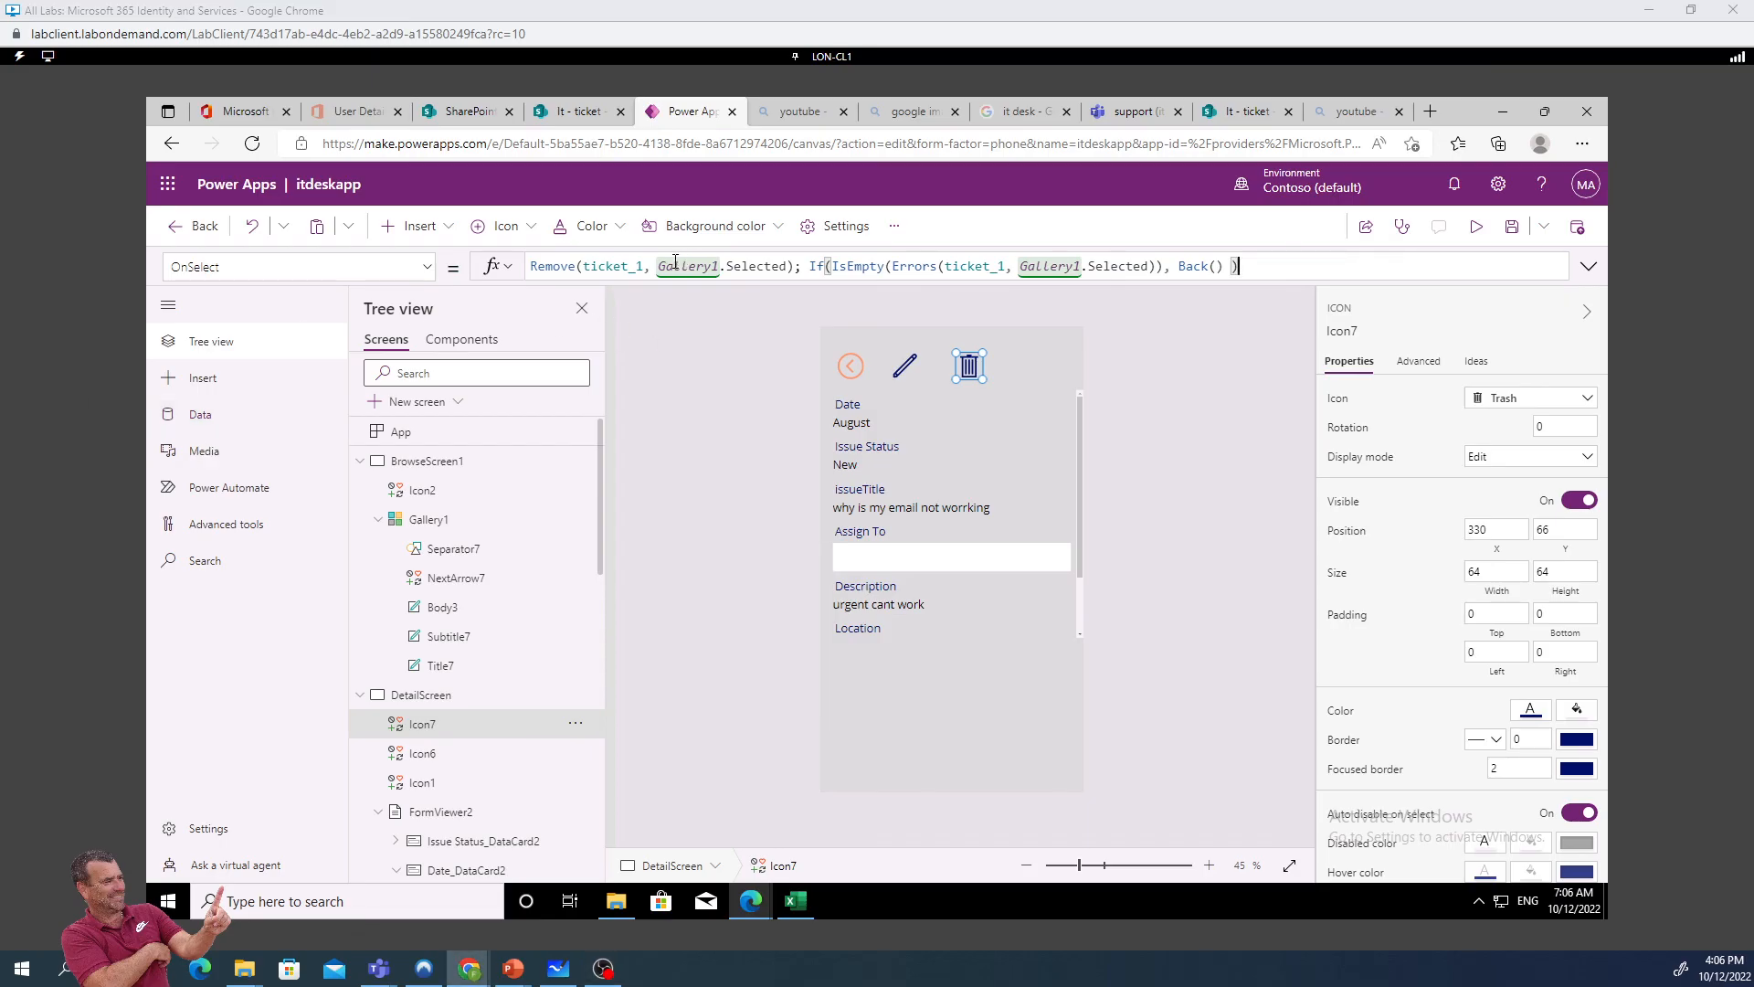
# Set the Trash icon's OnSelect formula to Remove(ticket_1, Gallery1.Selected); If(IsEmpty(Errors(ticket_1, Gallery1.Selected)), Back() ) and save the app
pyautogui.click(621, 265)
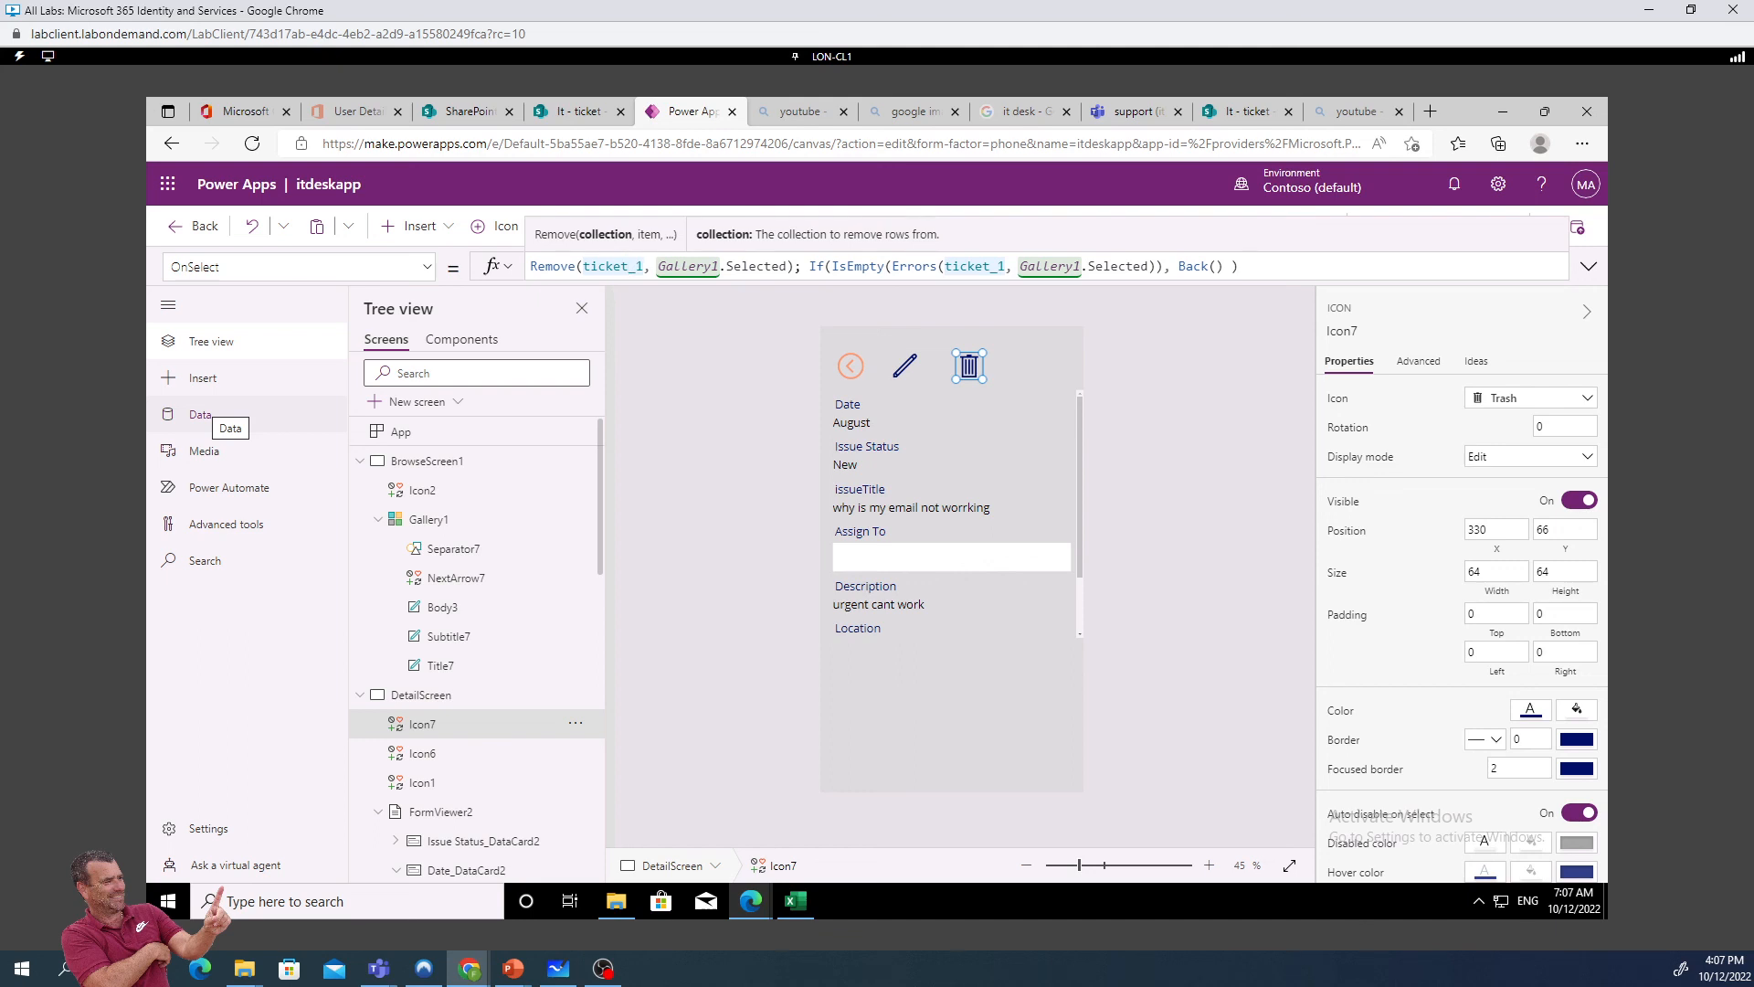
pyautogui.click(1279, 267)
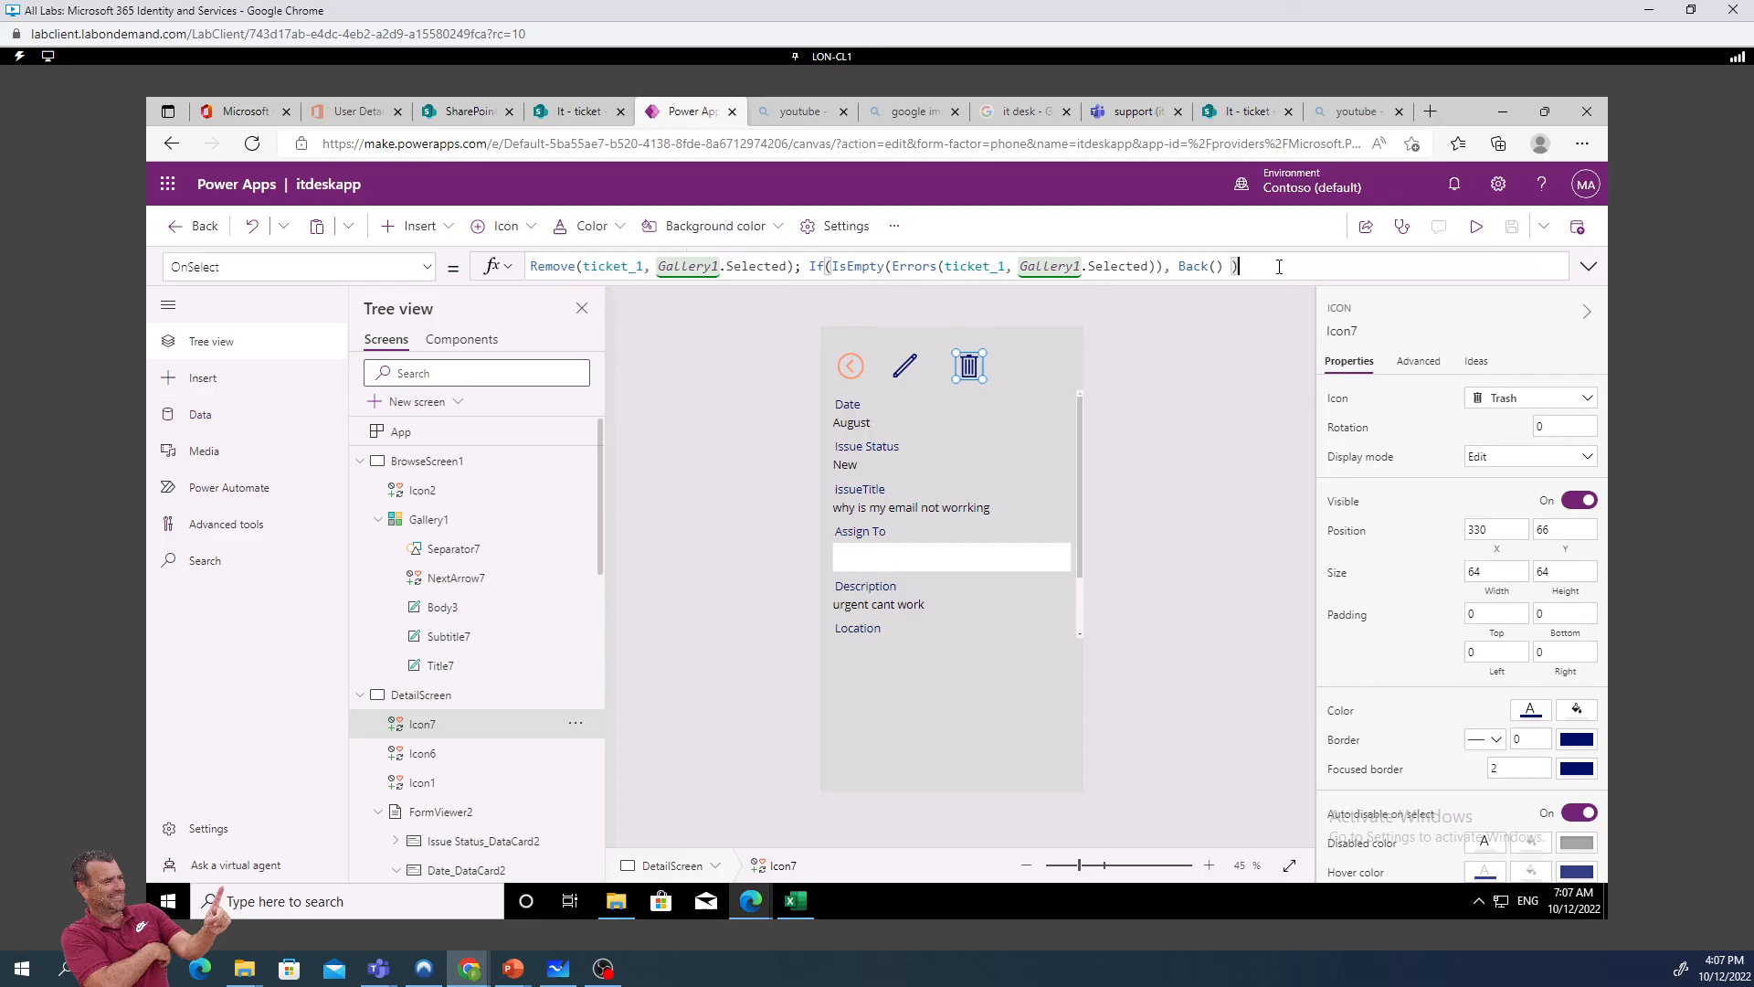
pyautogui.click(1181, 341)
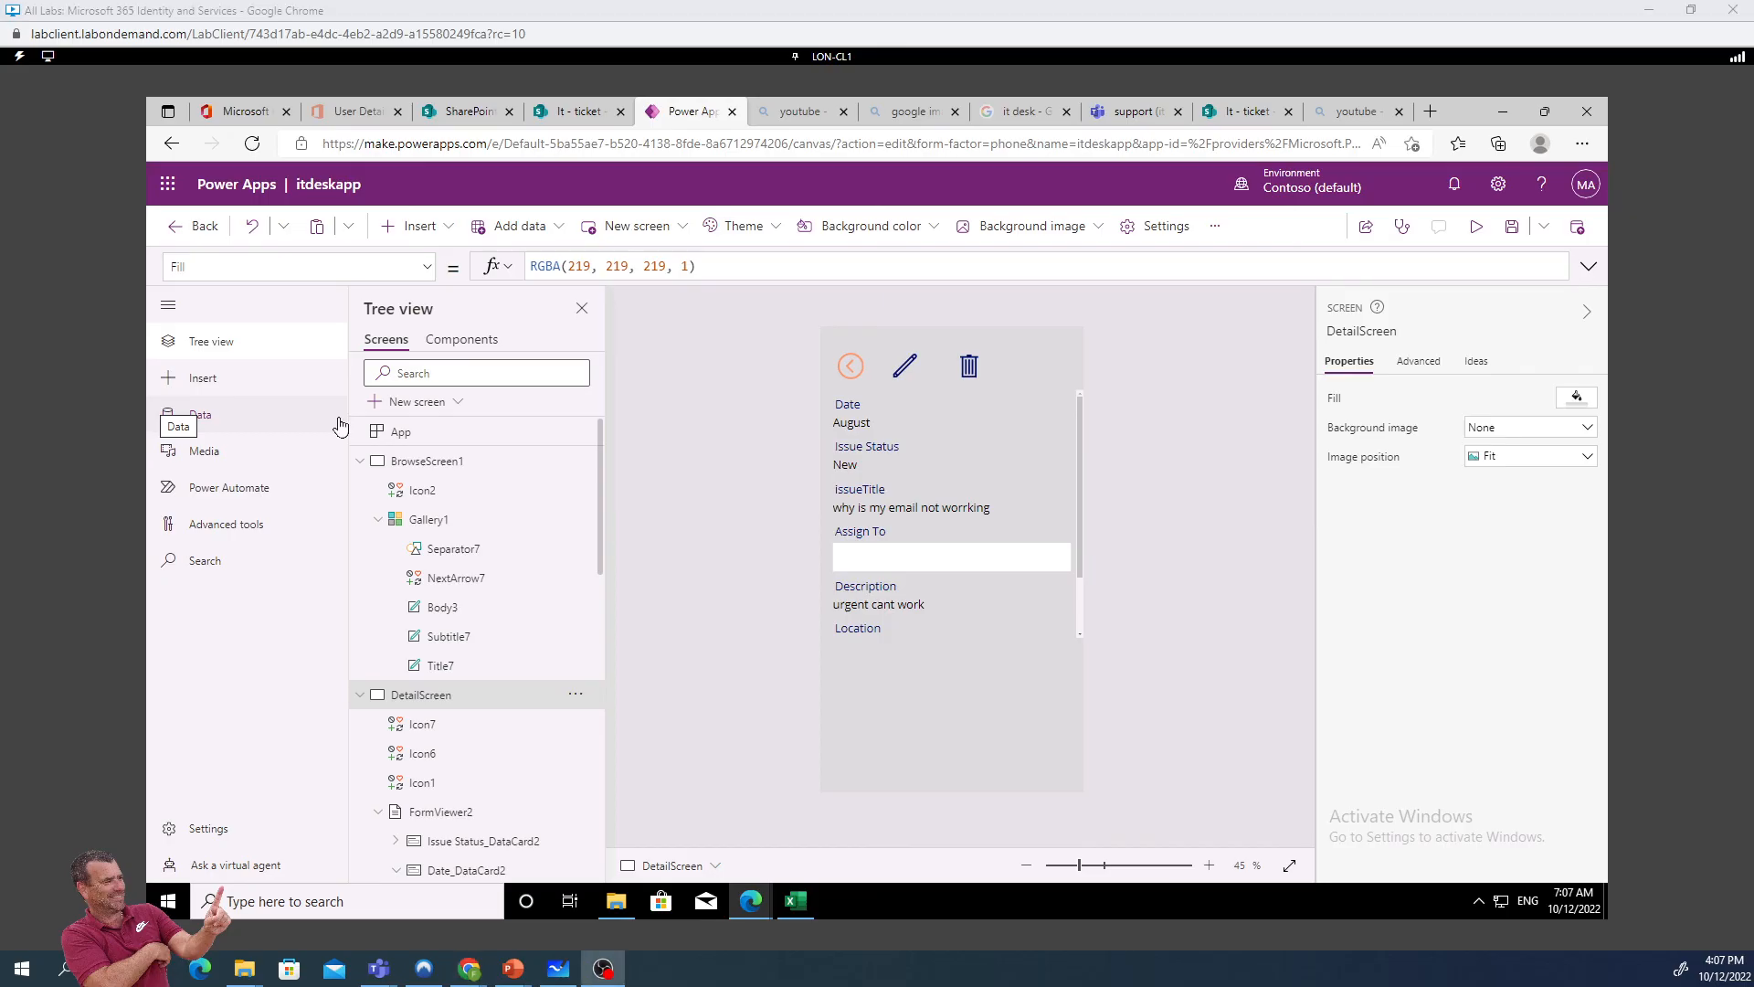
pyautogui.click(1514, 234)
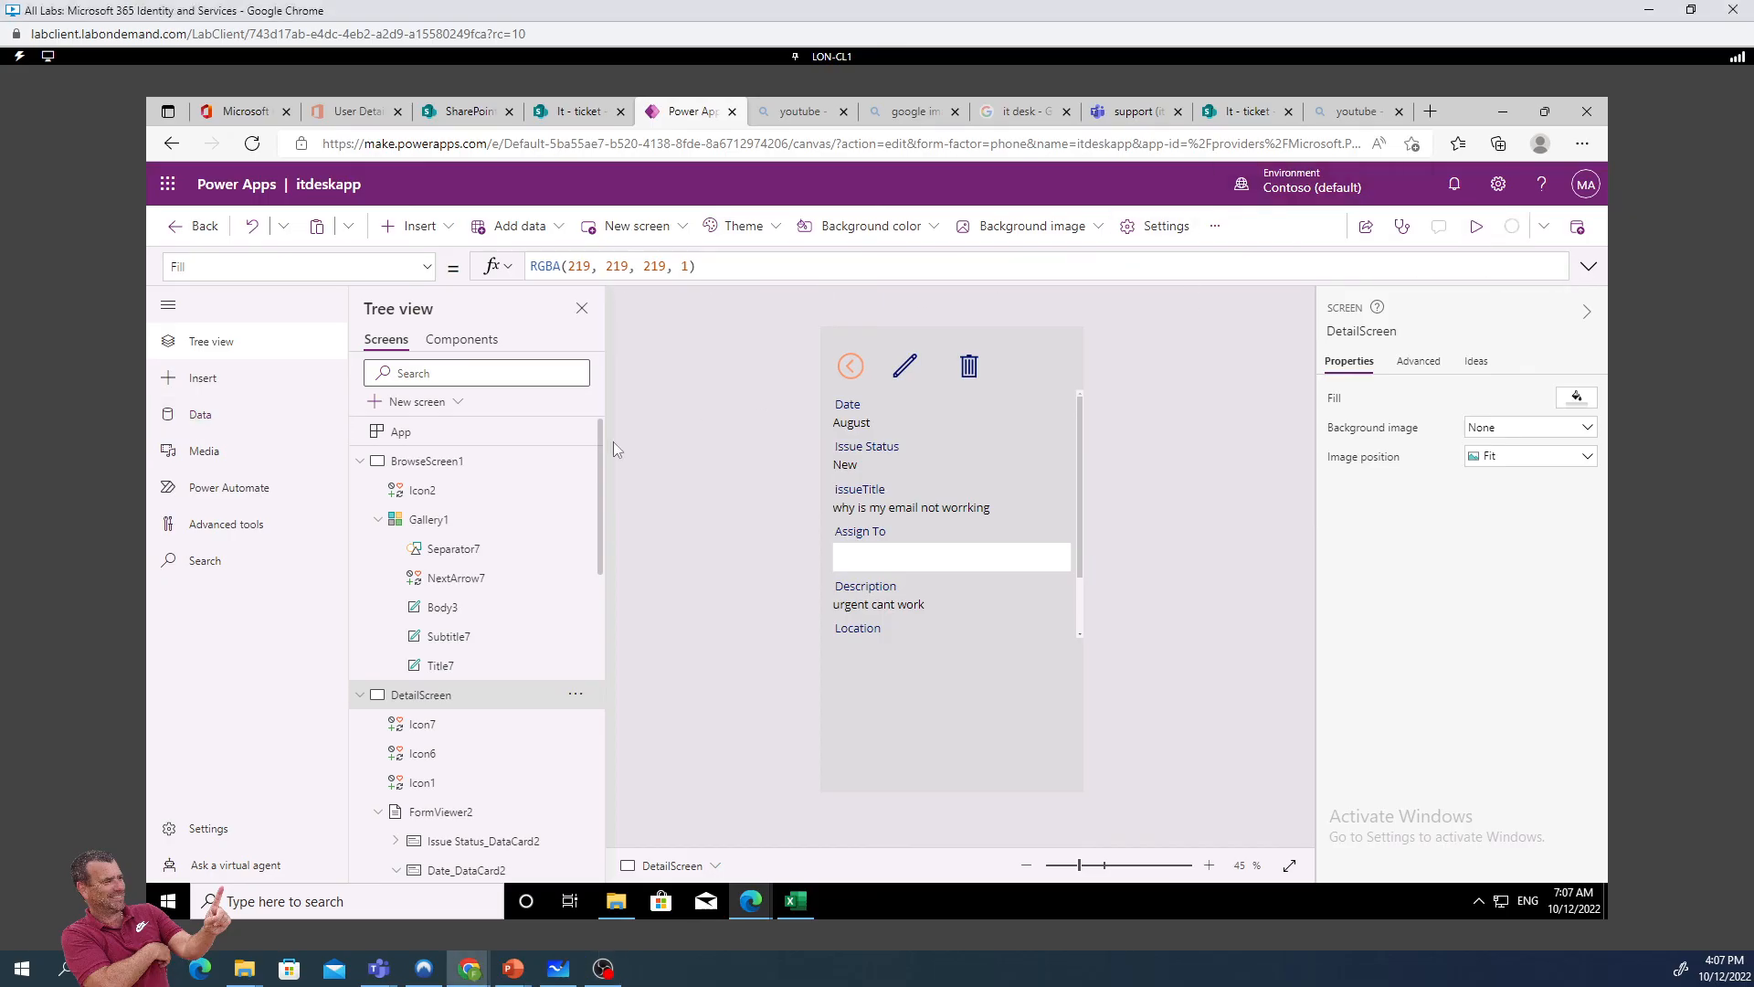
# Preview the app from BrowseScreen1, open the first "can't connect to Email" ticket in the edit form and submit it without changes
pyautogui.click(427, 460)
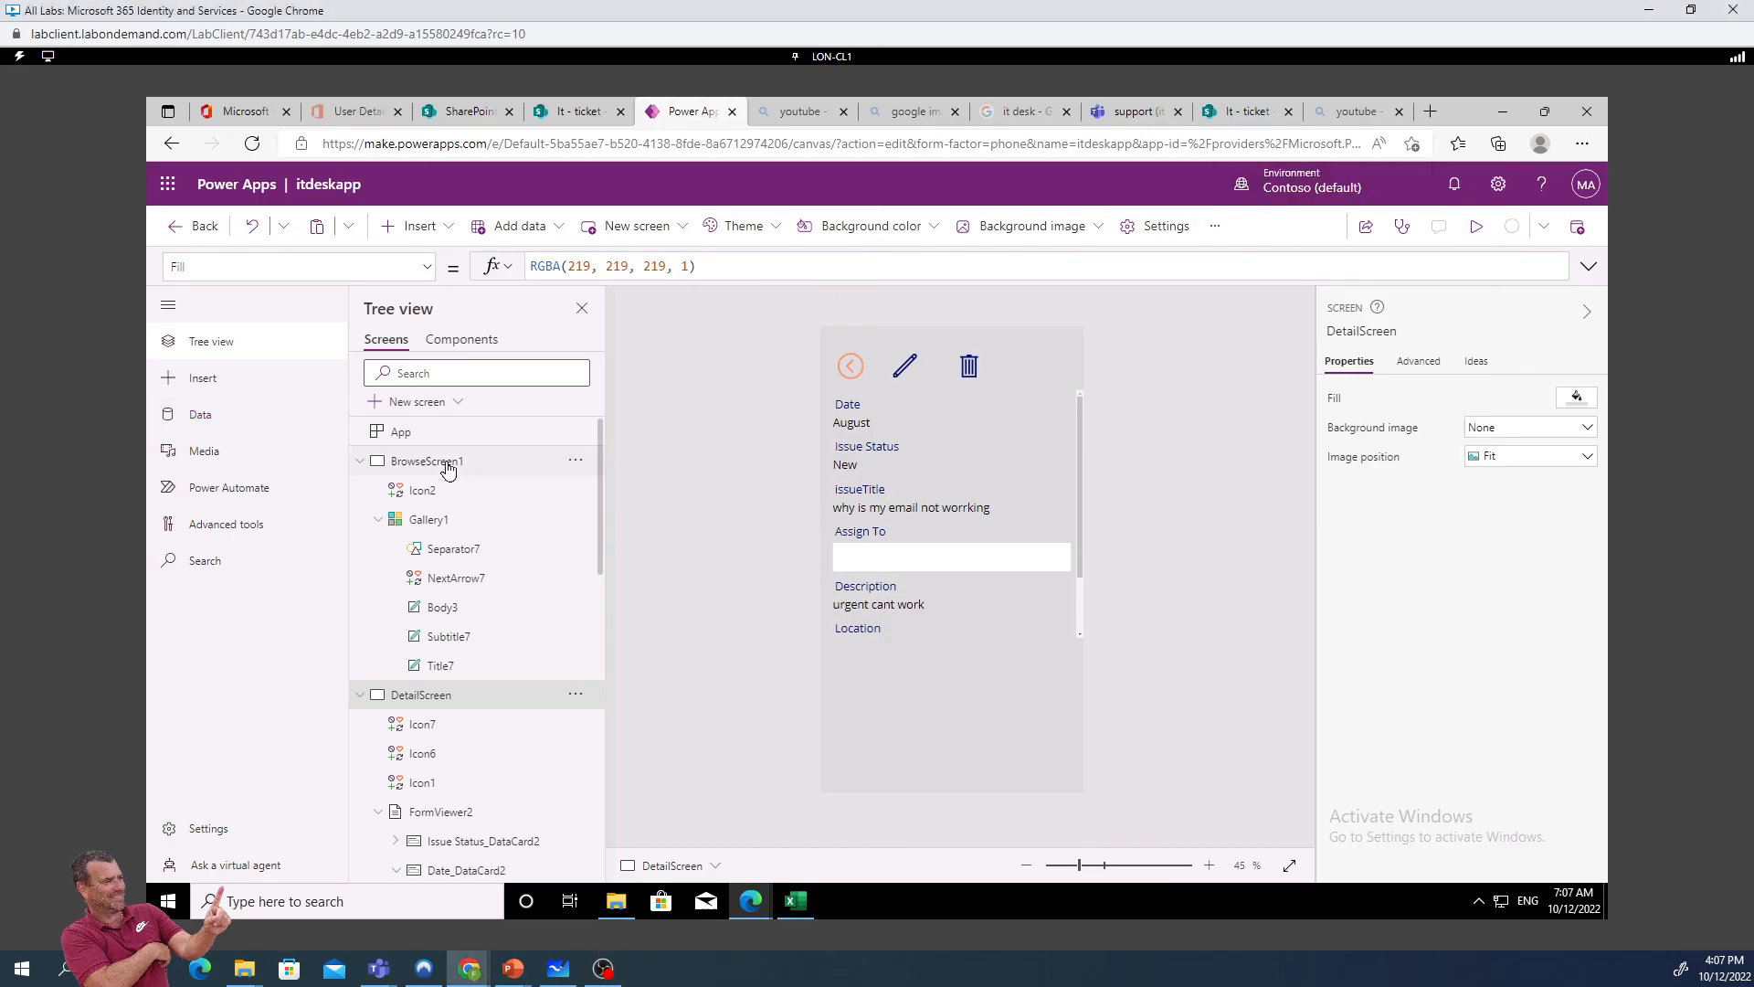
pyautogui.click(1476, 226)
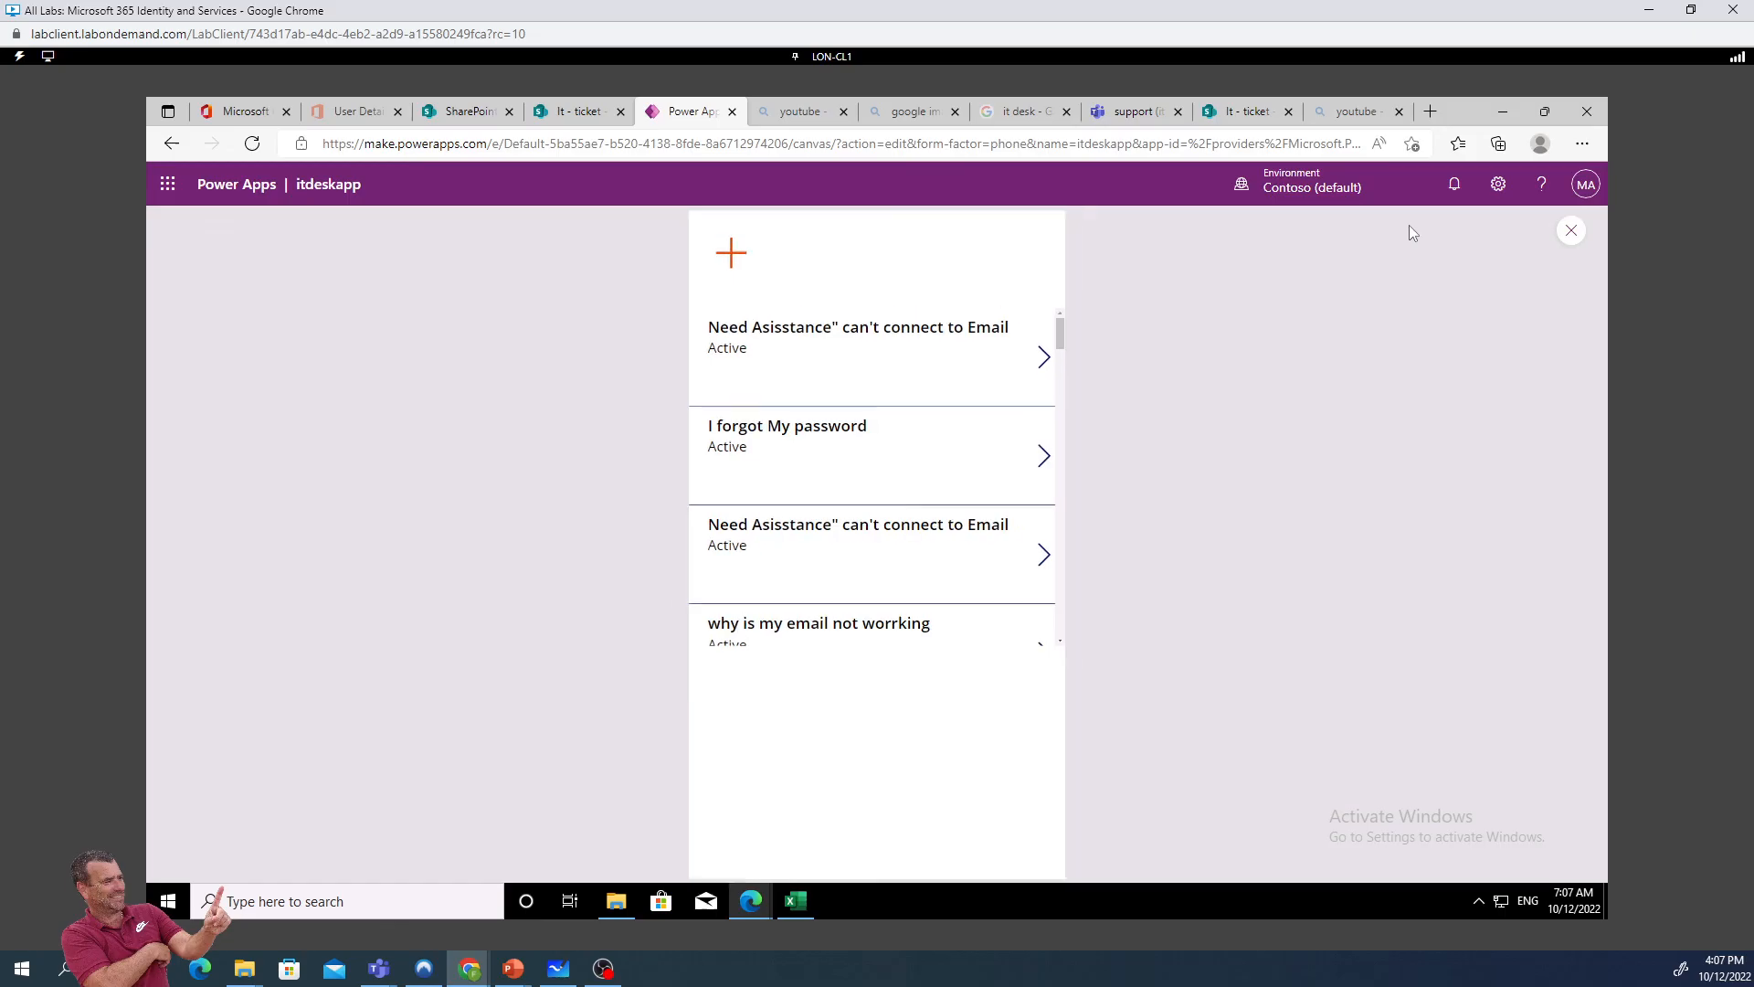
pyautogui.click(837, 327)
pyautogui.click(804, 274)
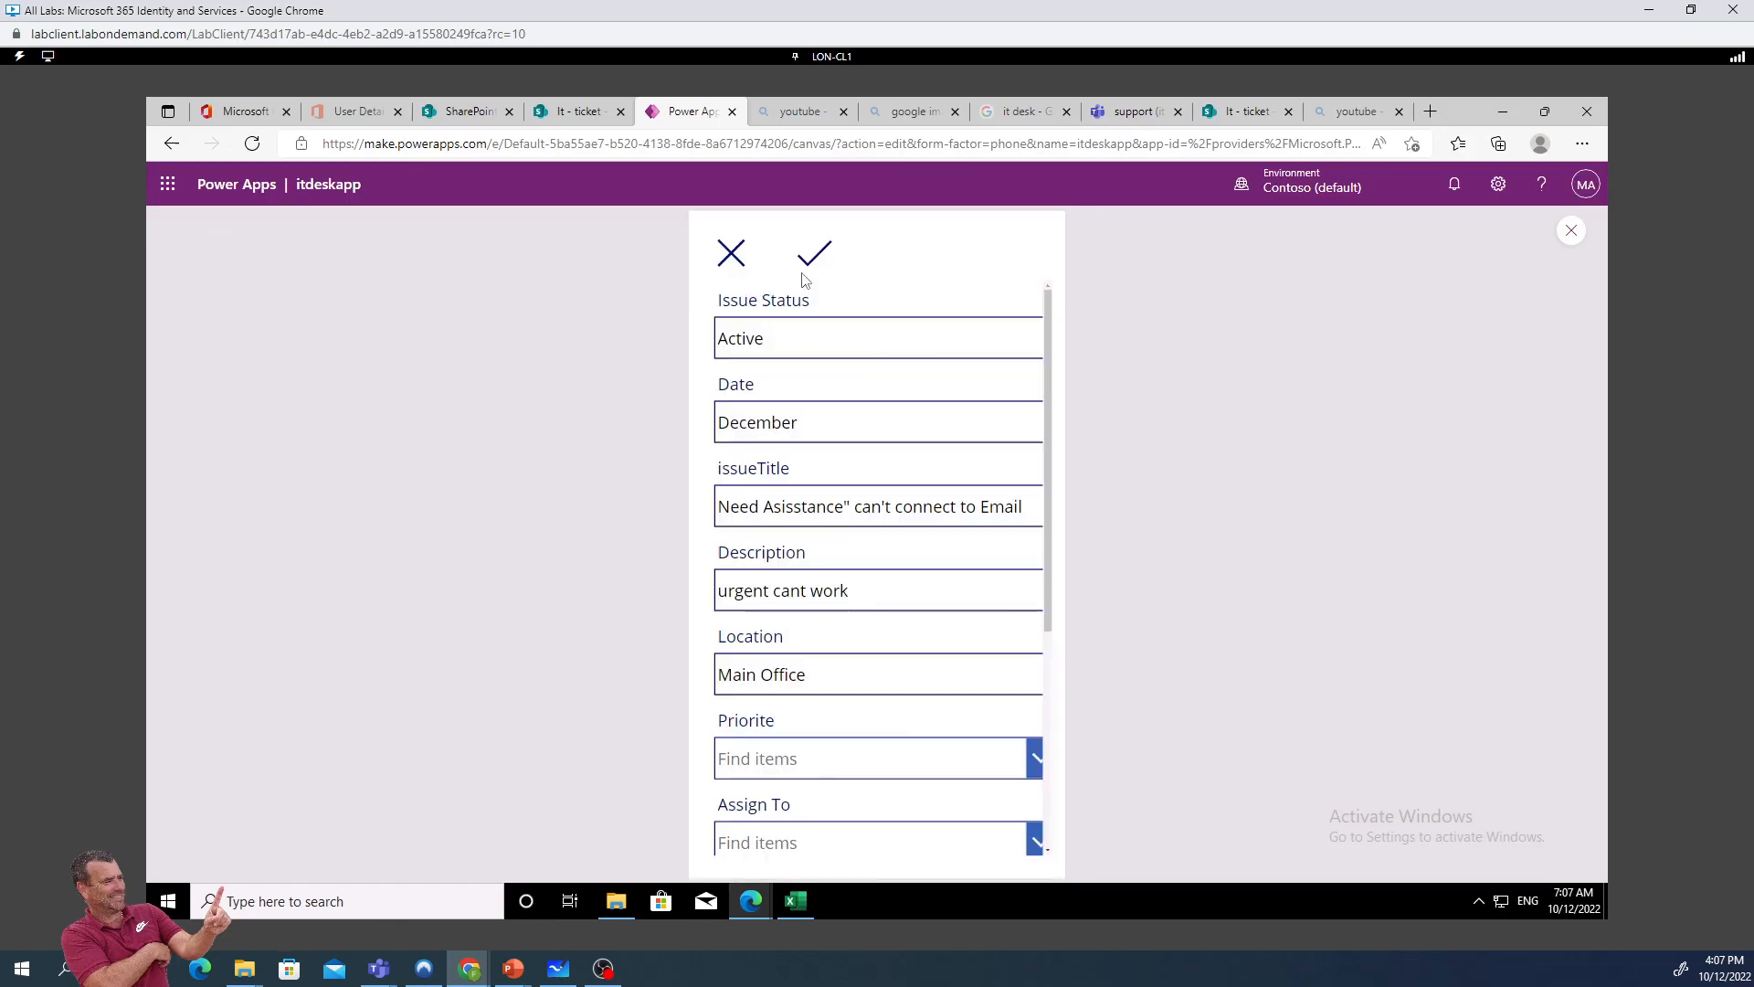
pyautogui.click(816, 275)
# Delete the previewed "can't connect to Email" ticket with the Trash icon, exit the preview and dismiss the testing tip
pyautogui.click(896, 270)
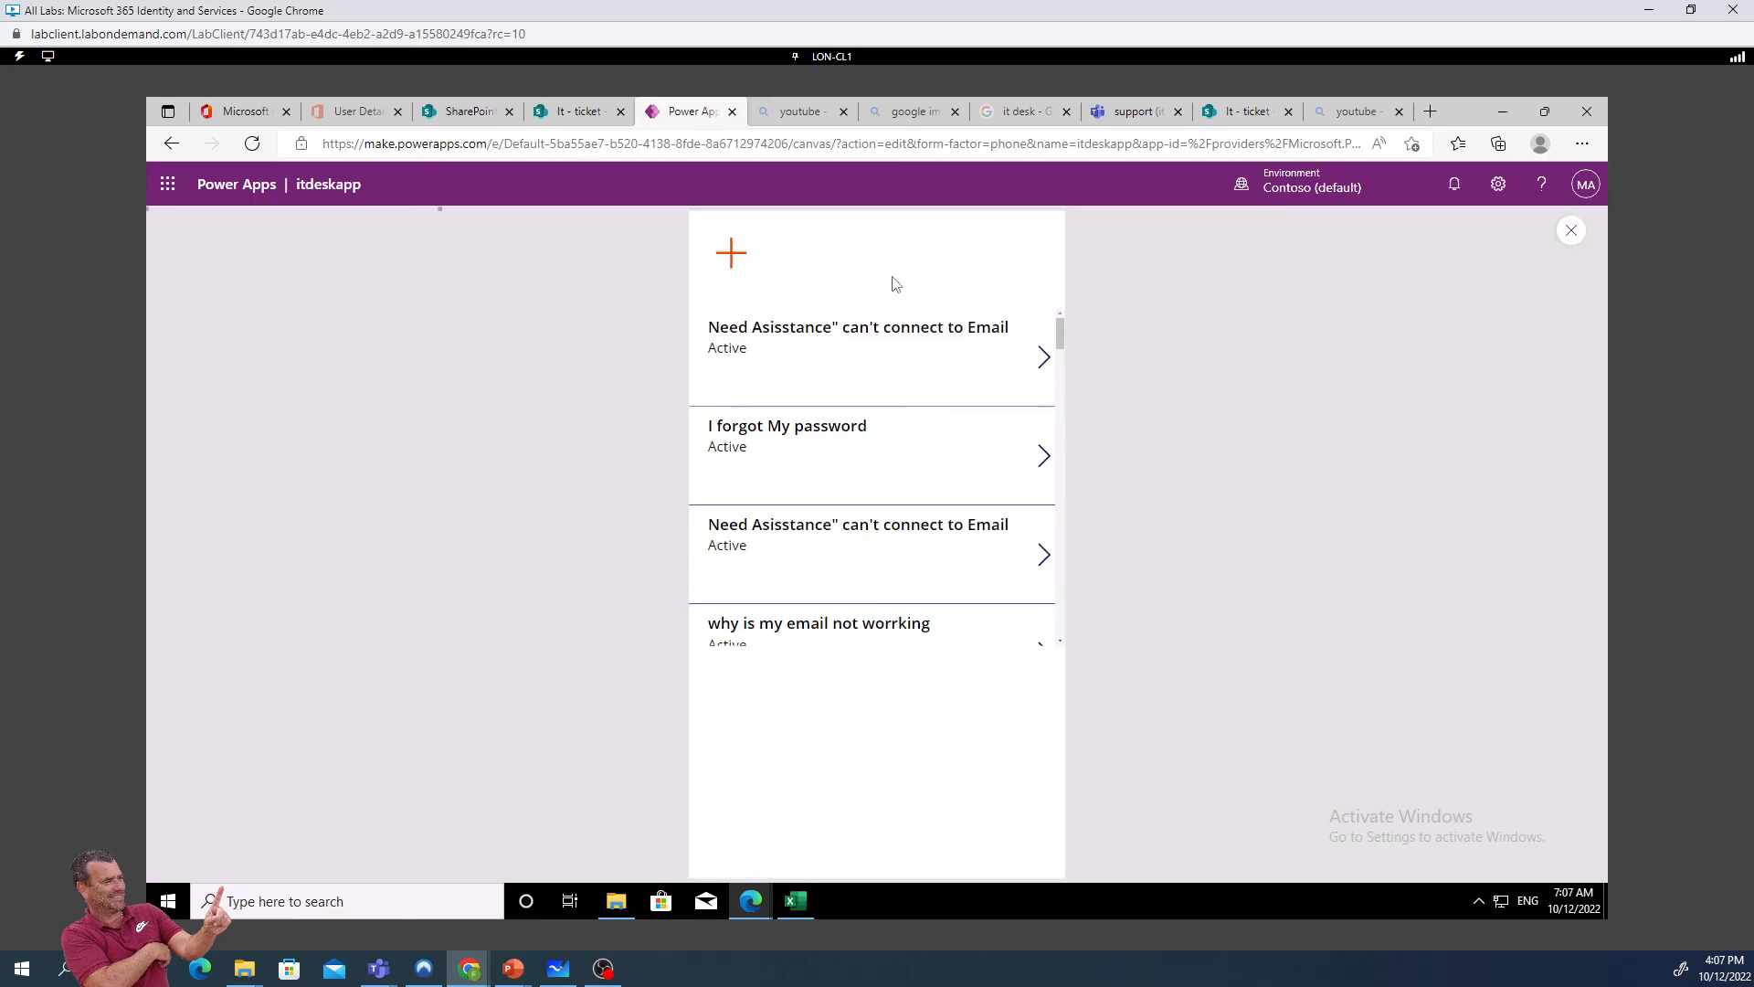
pyautogui.click(1571, 232)
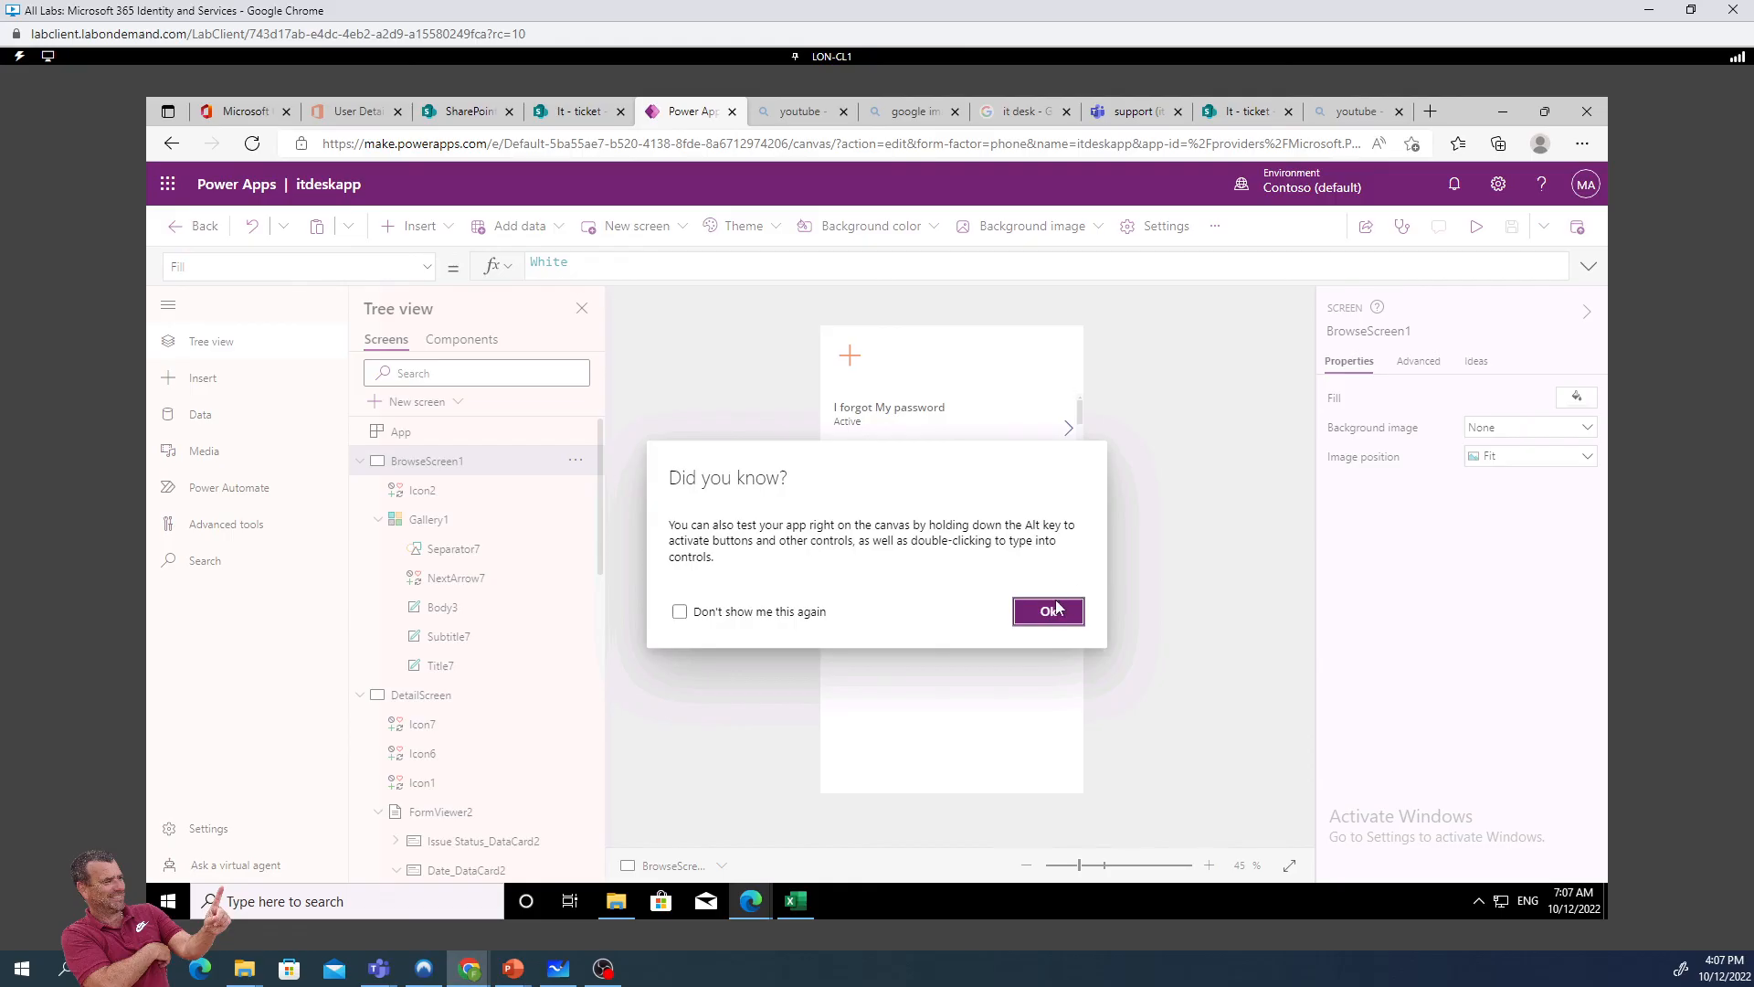
pyautogui.click(1051, 610)
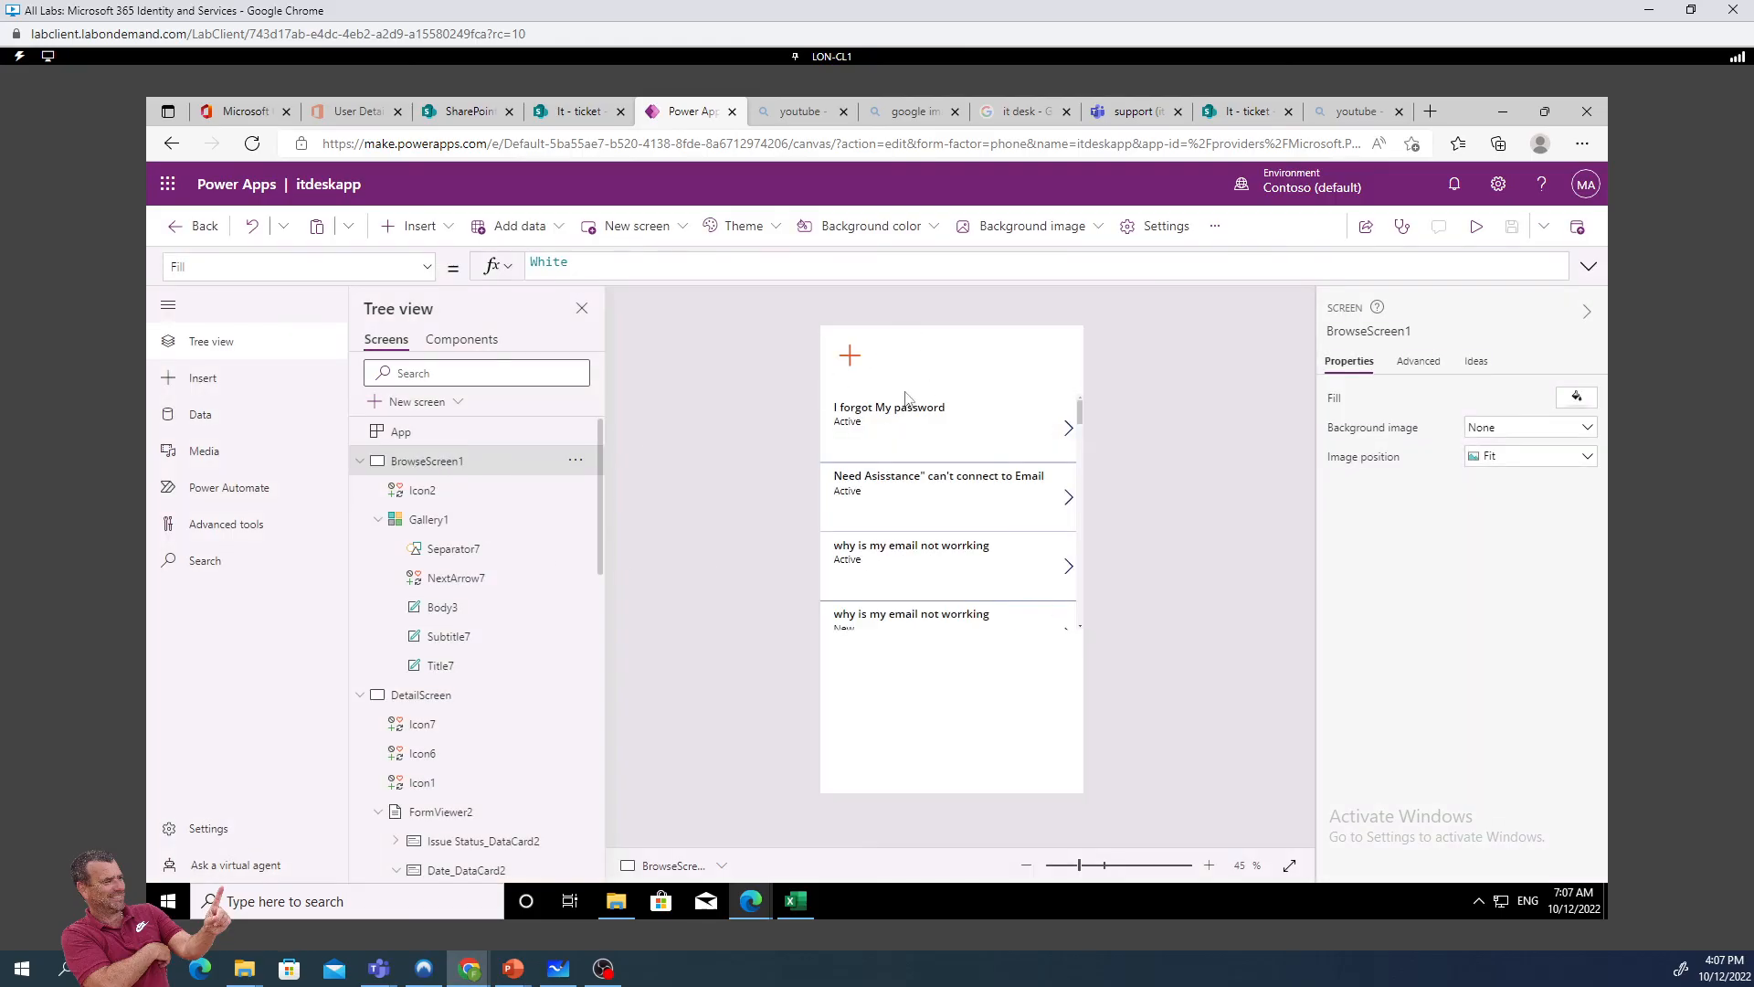
# Move Gallery1 down to about Y 368 and insert an image control above it, about 310 by 246 at X 176, Y 72
pyautogui.click(957, 563)
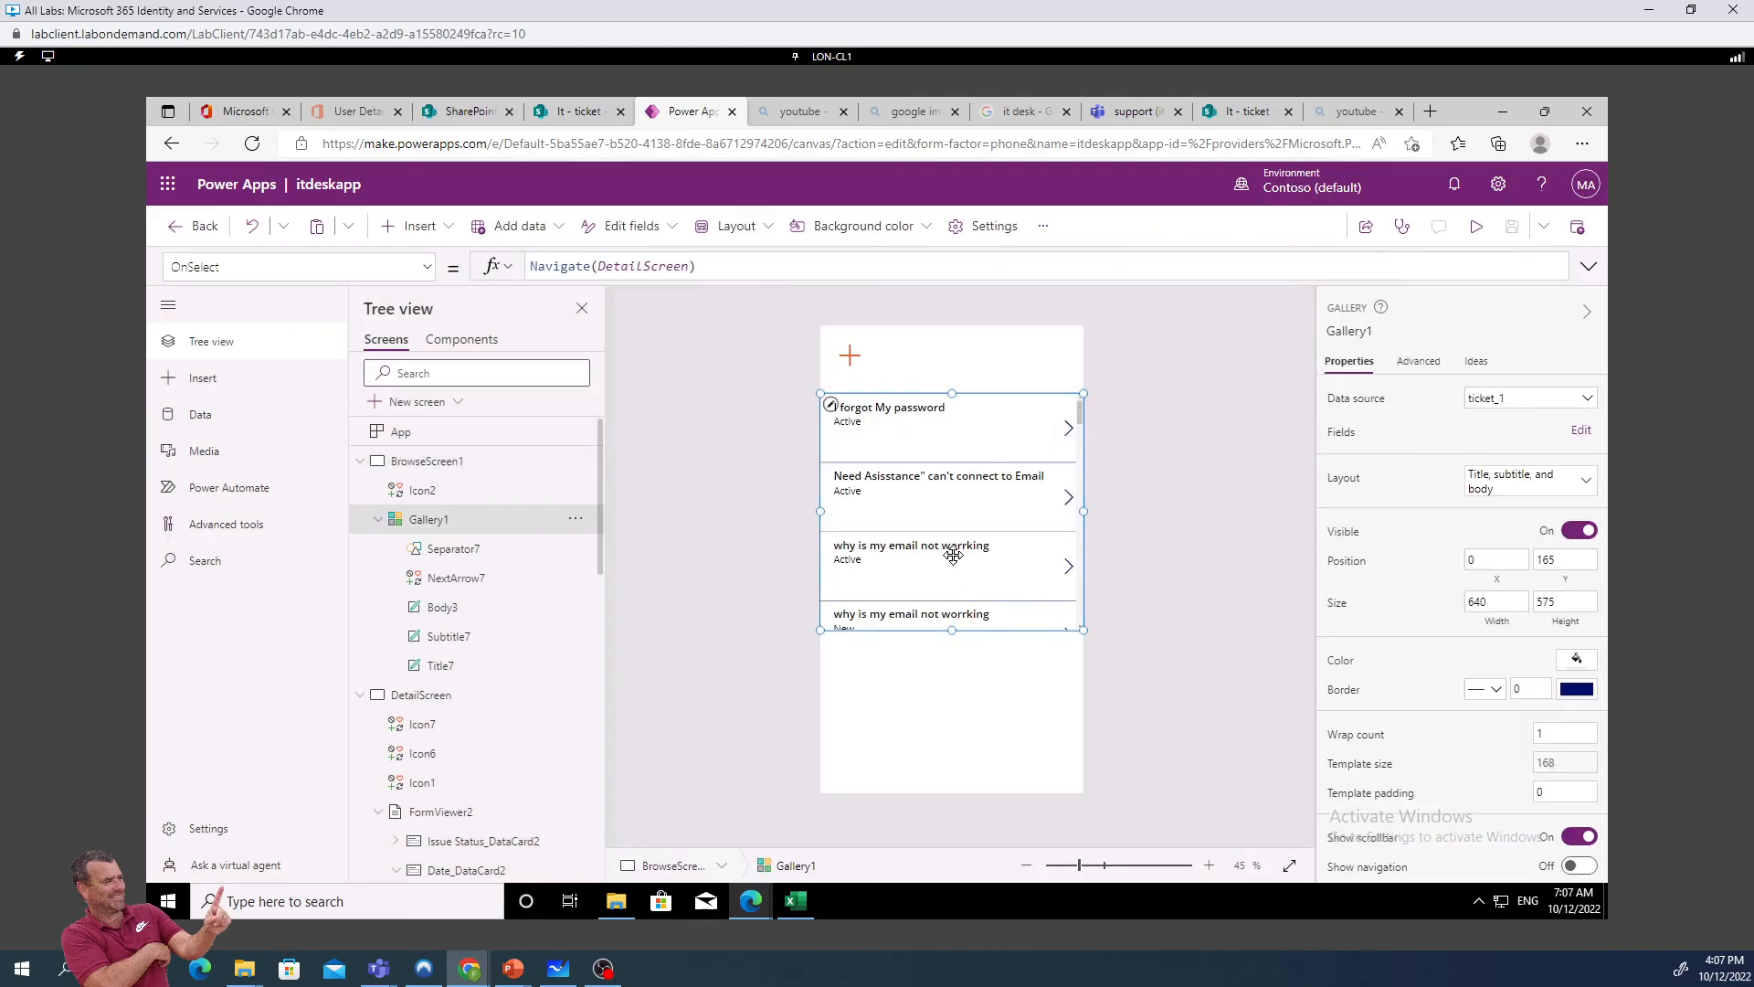
pyautogui.moveTo(925, 408); pyautogui.dragTo(928, 471)
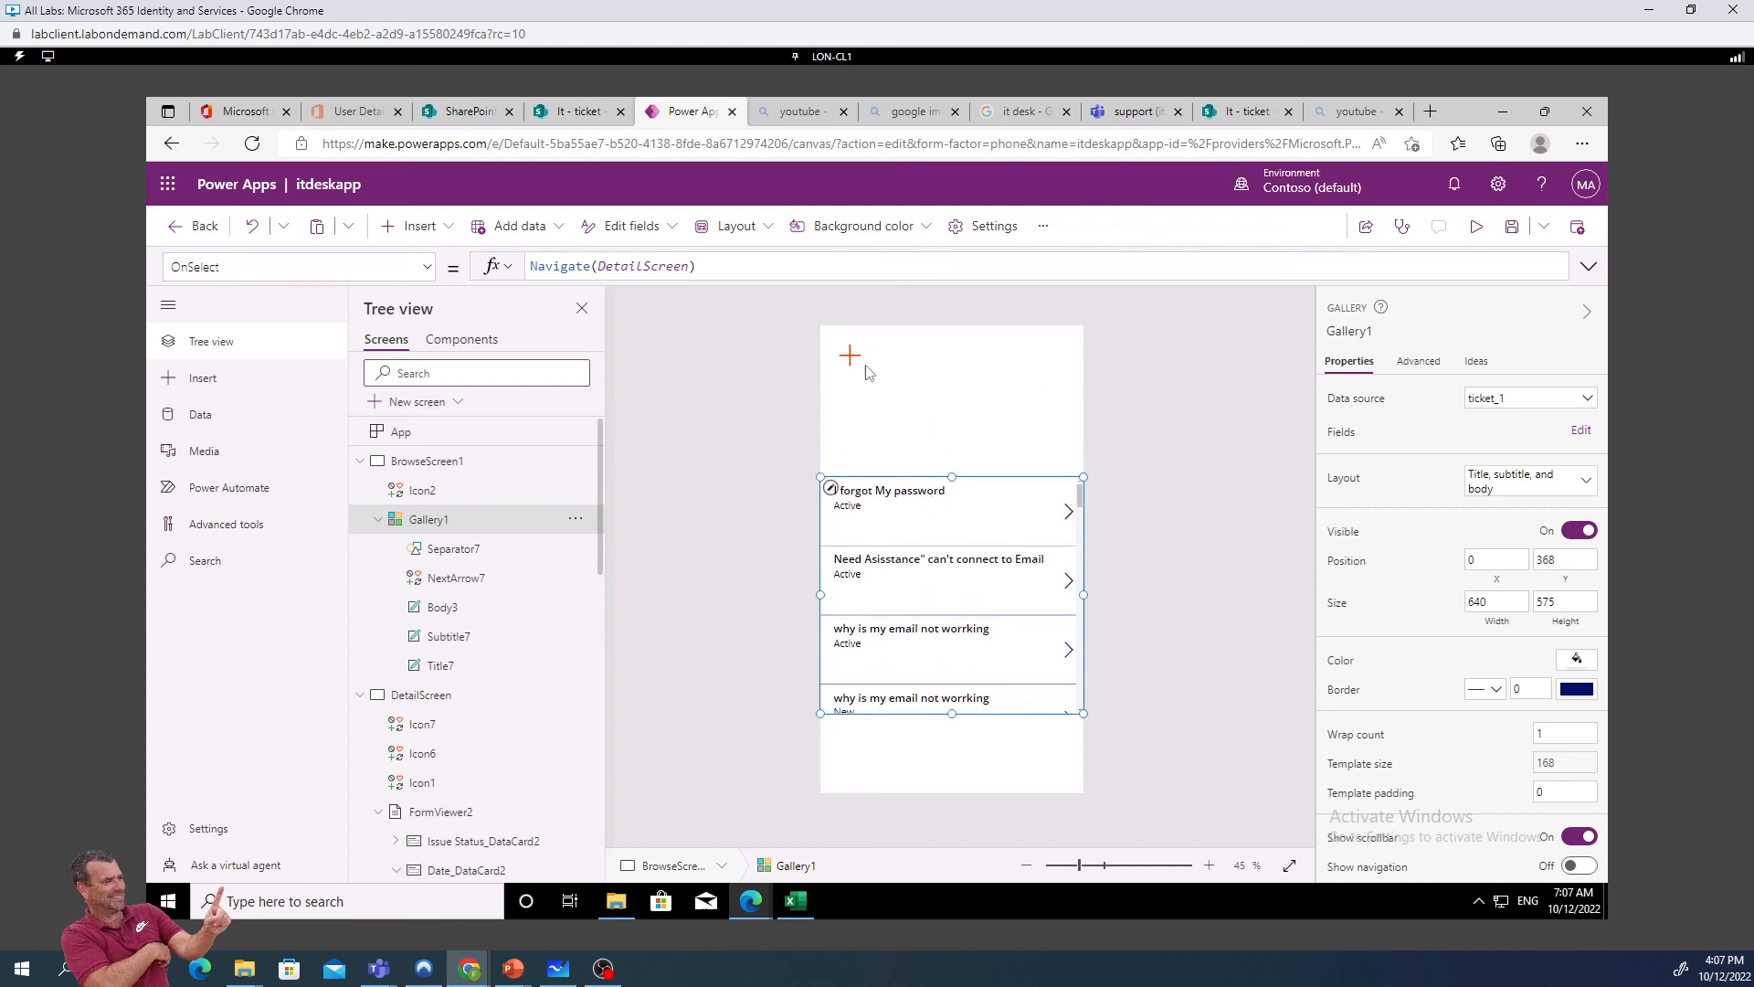
pyautogui.click(418, 228)
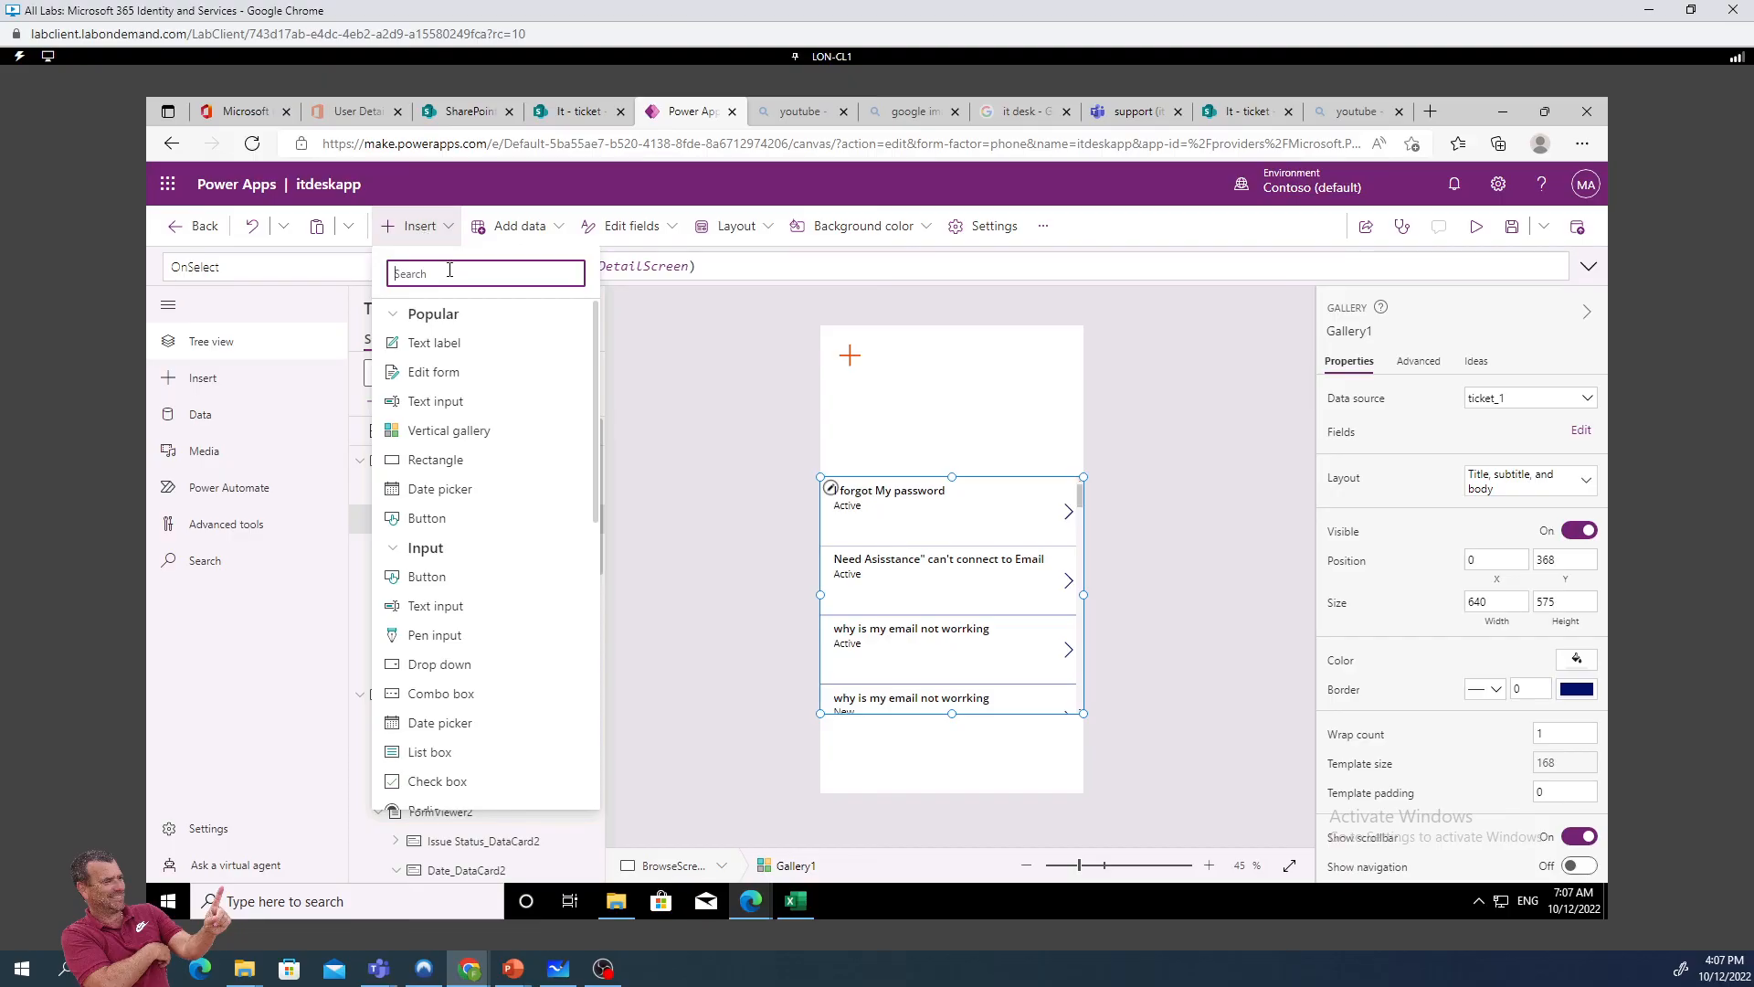
pyautogui.write('im')
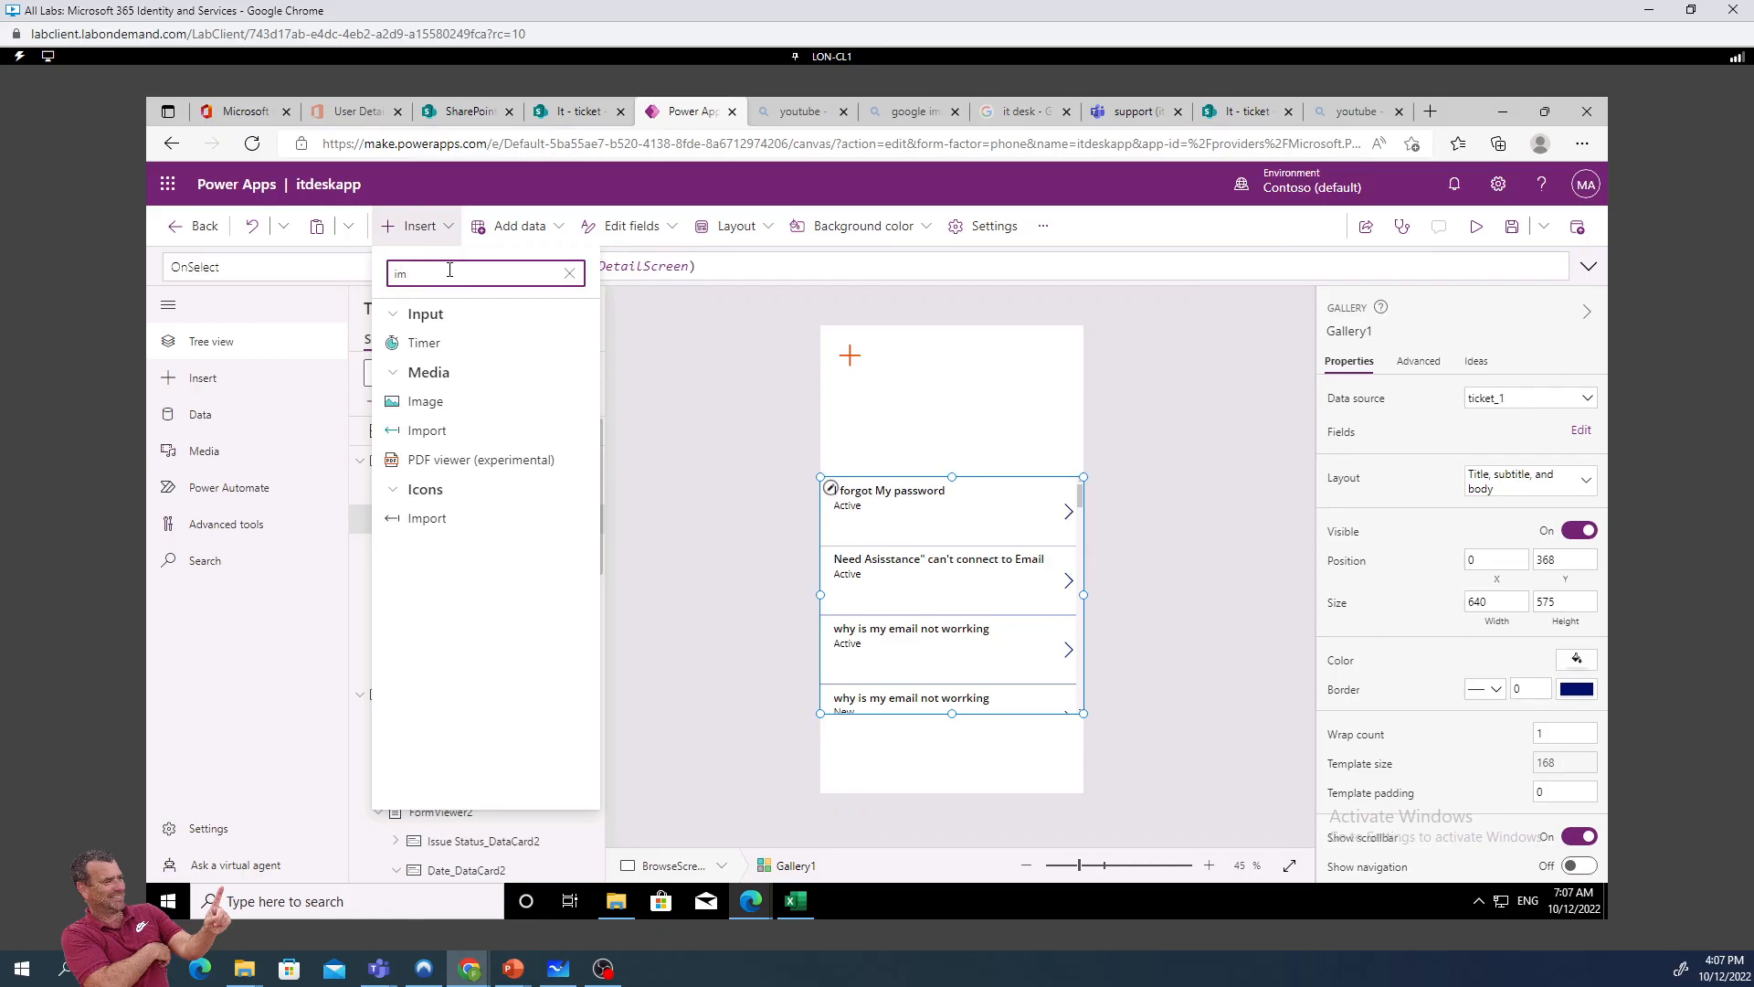
pyautogui.click(424, 402)
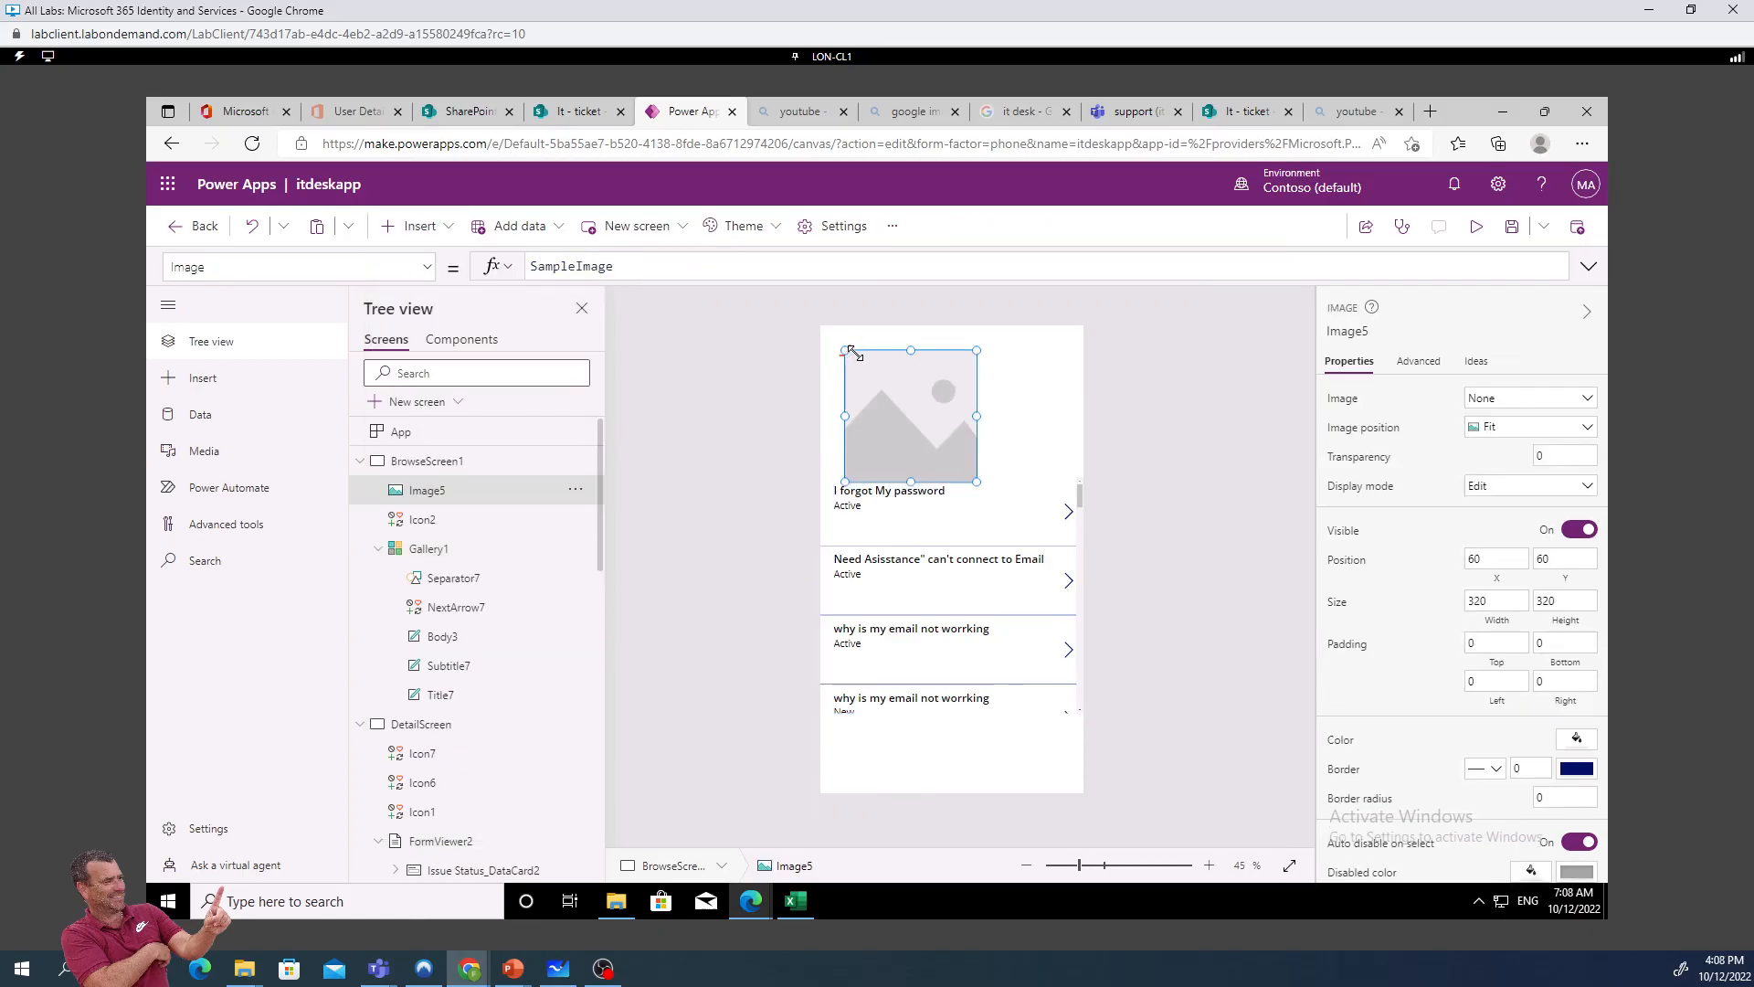
pyautogui.moveTo(855, 354); pyautogui.dragTo(1014, 405)
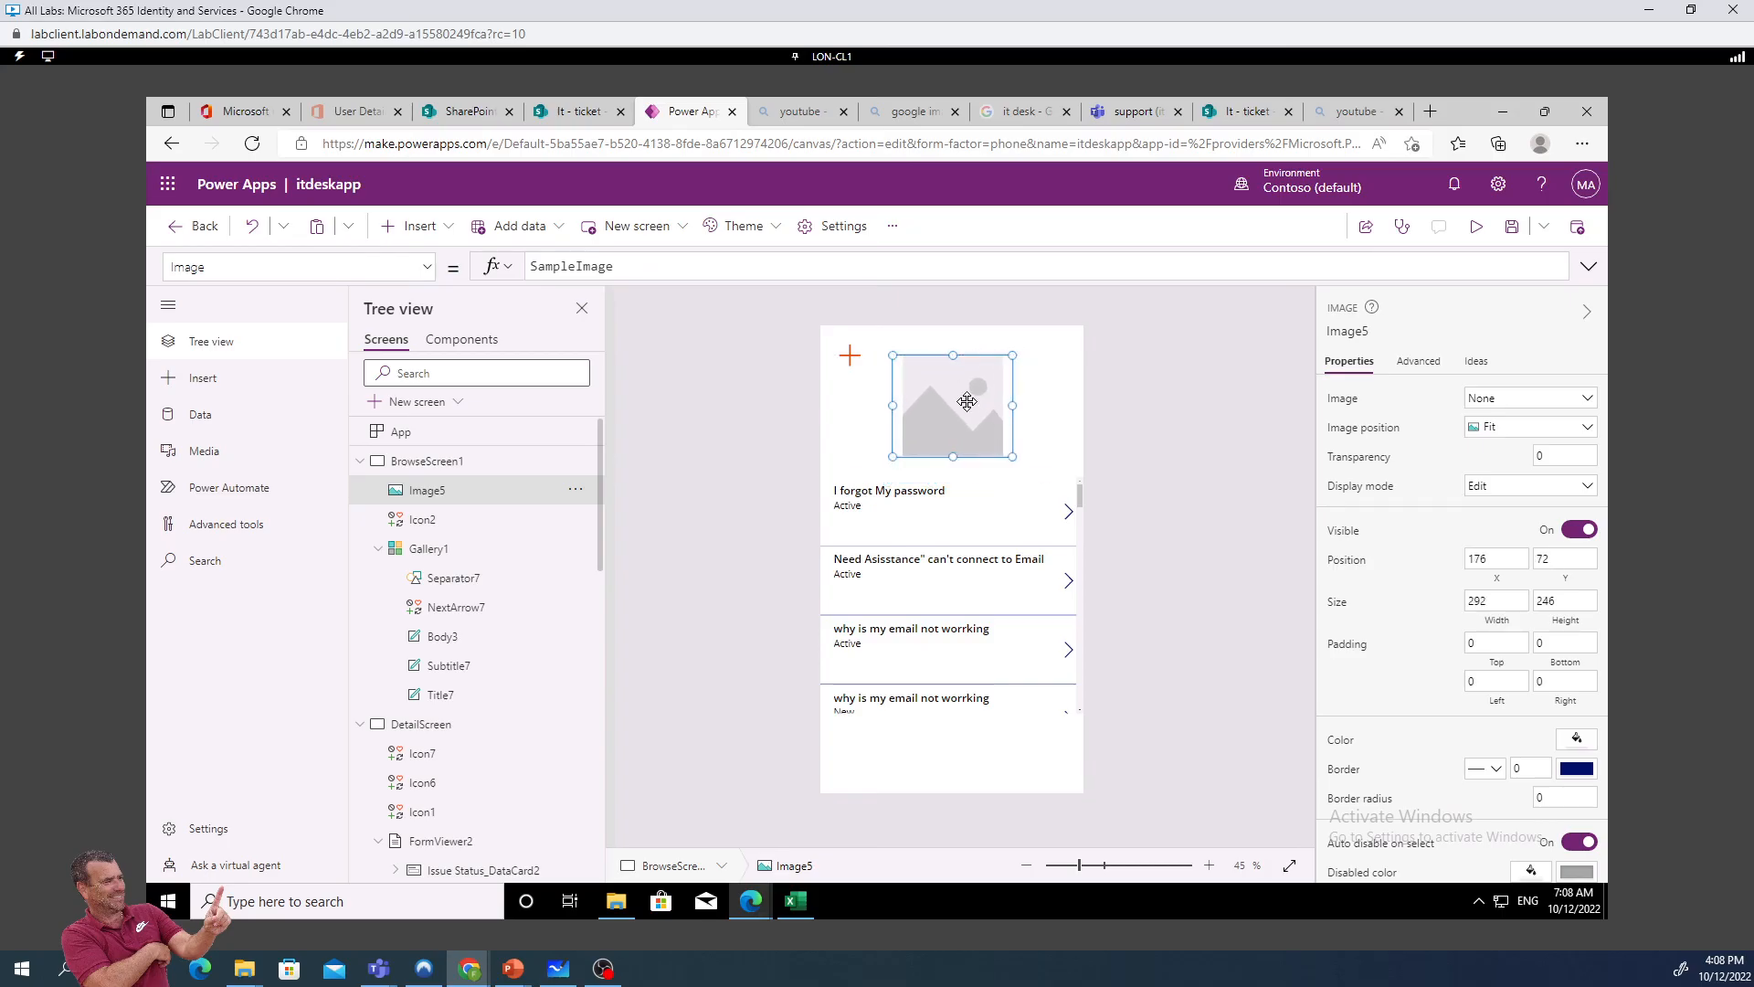
# Load desk.jpg from Downloads into the new image control and move the picture to about X 165, Y 104
pyautogui.click(1505, 399)
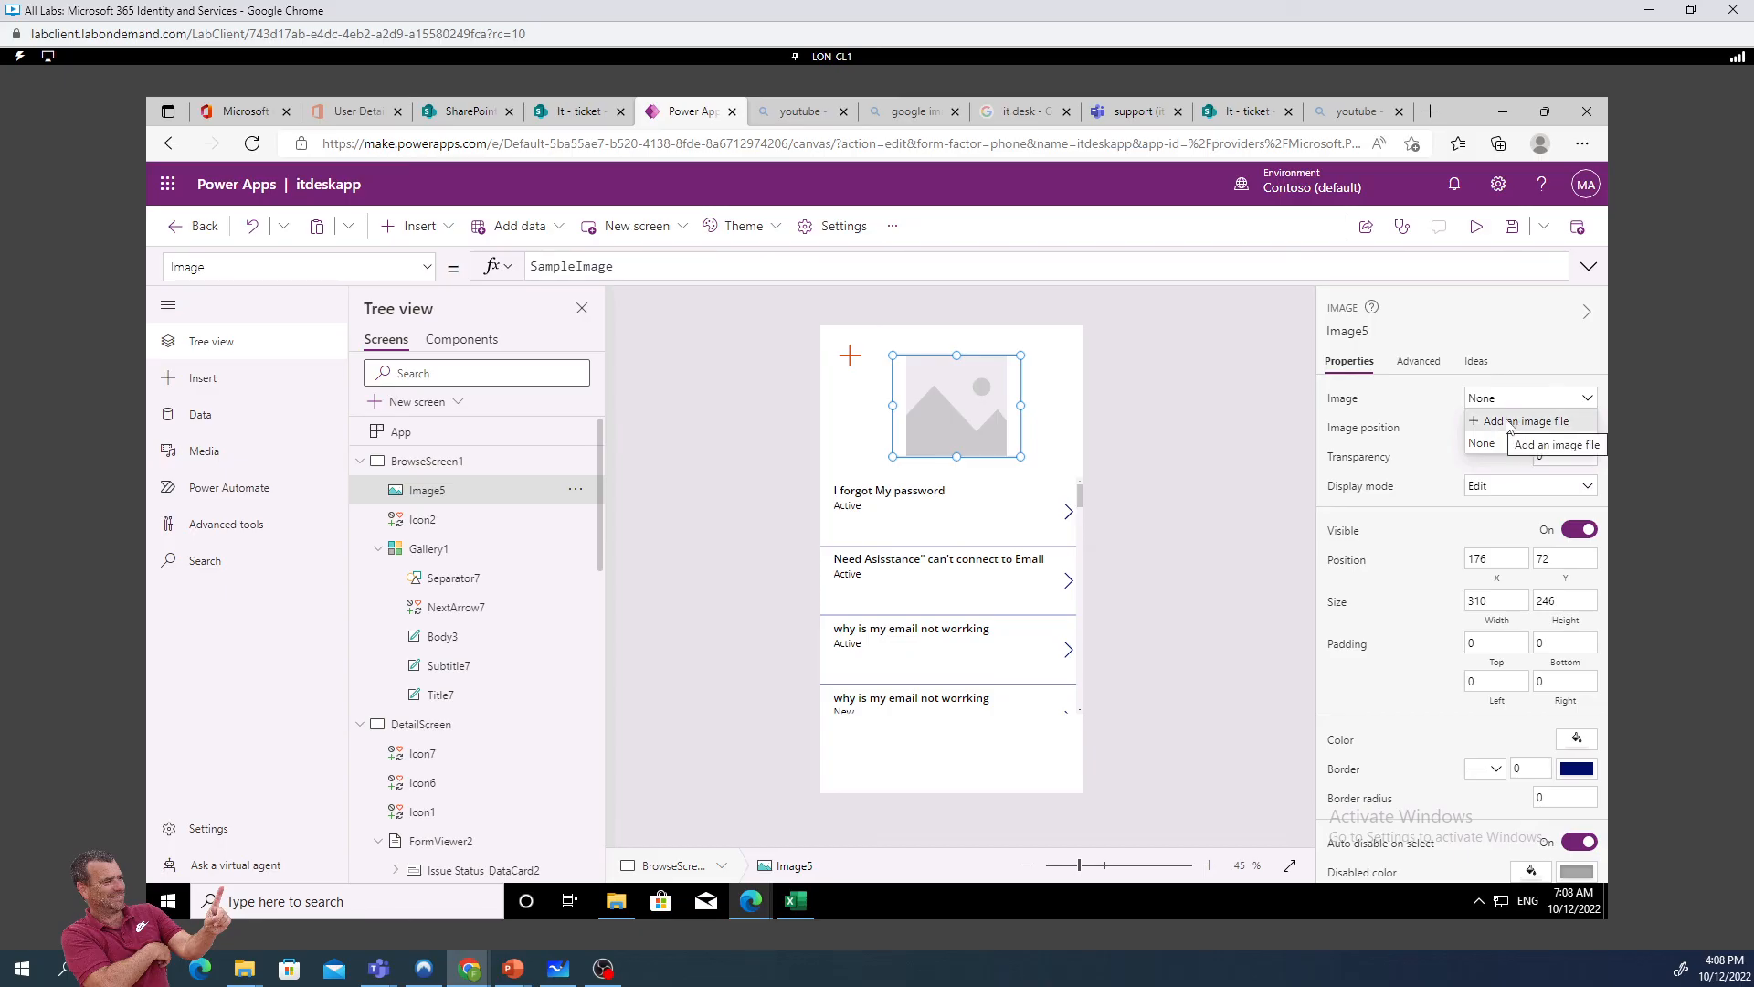
pyautogui.click(1505, 422)
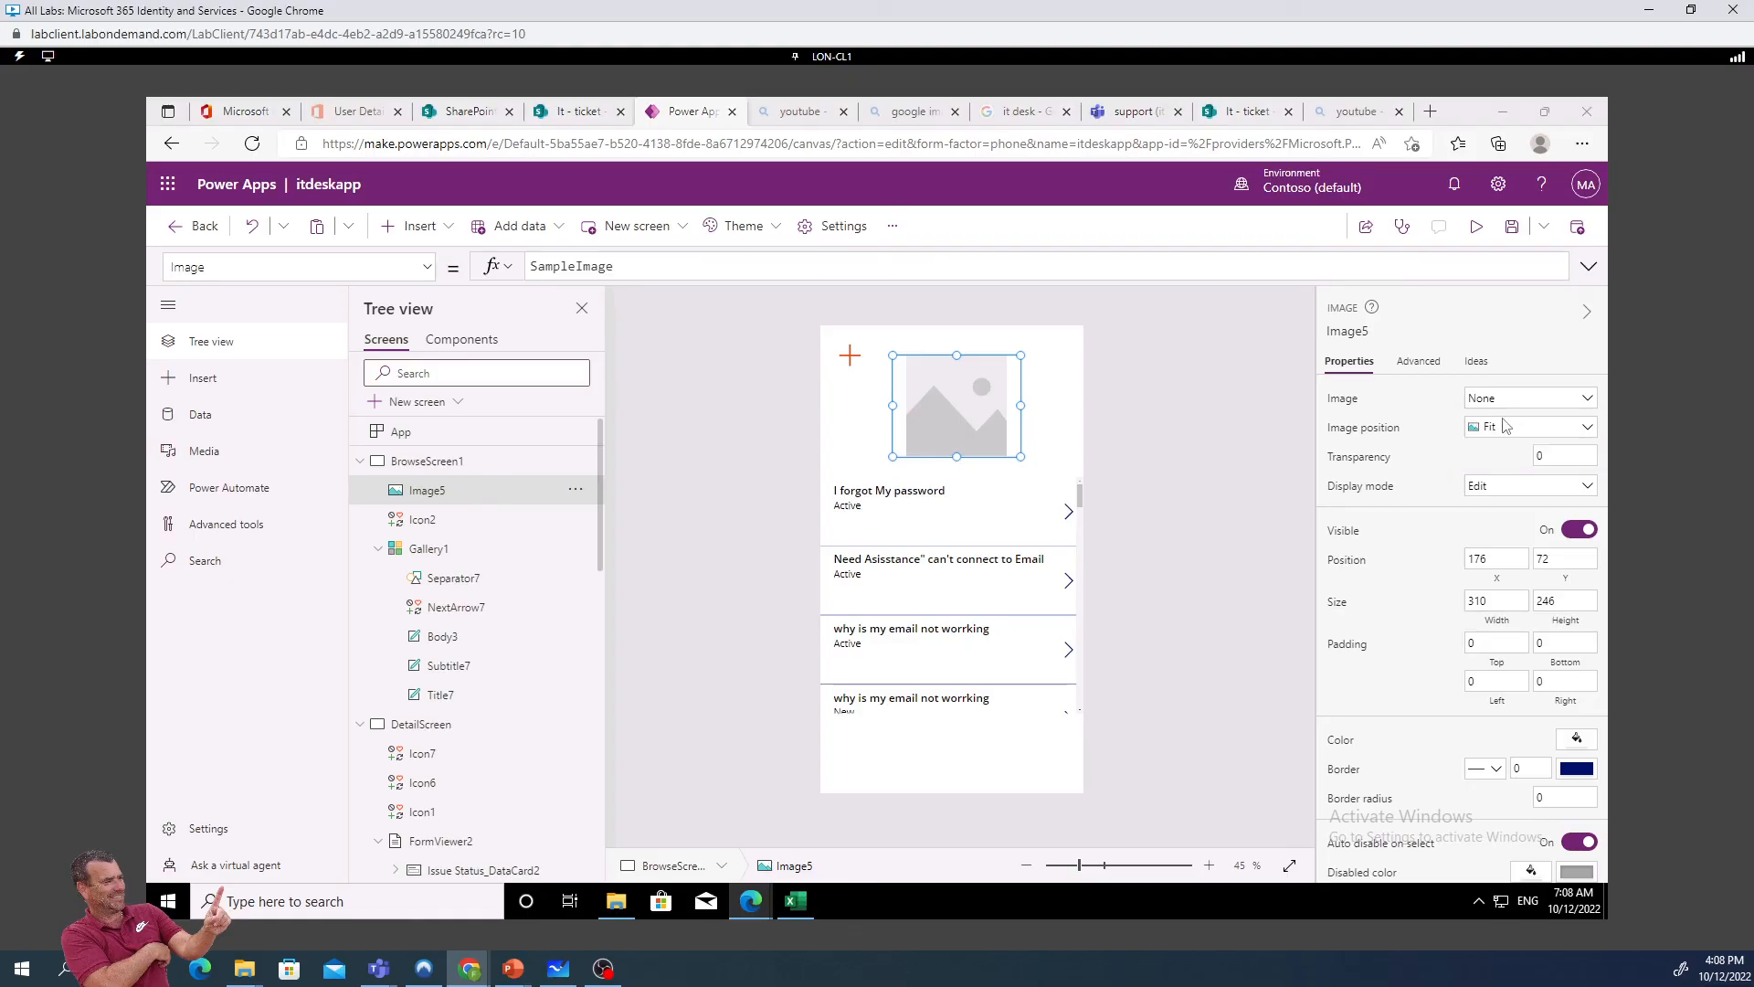
pyautogui.click(365, 256)
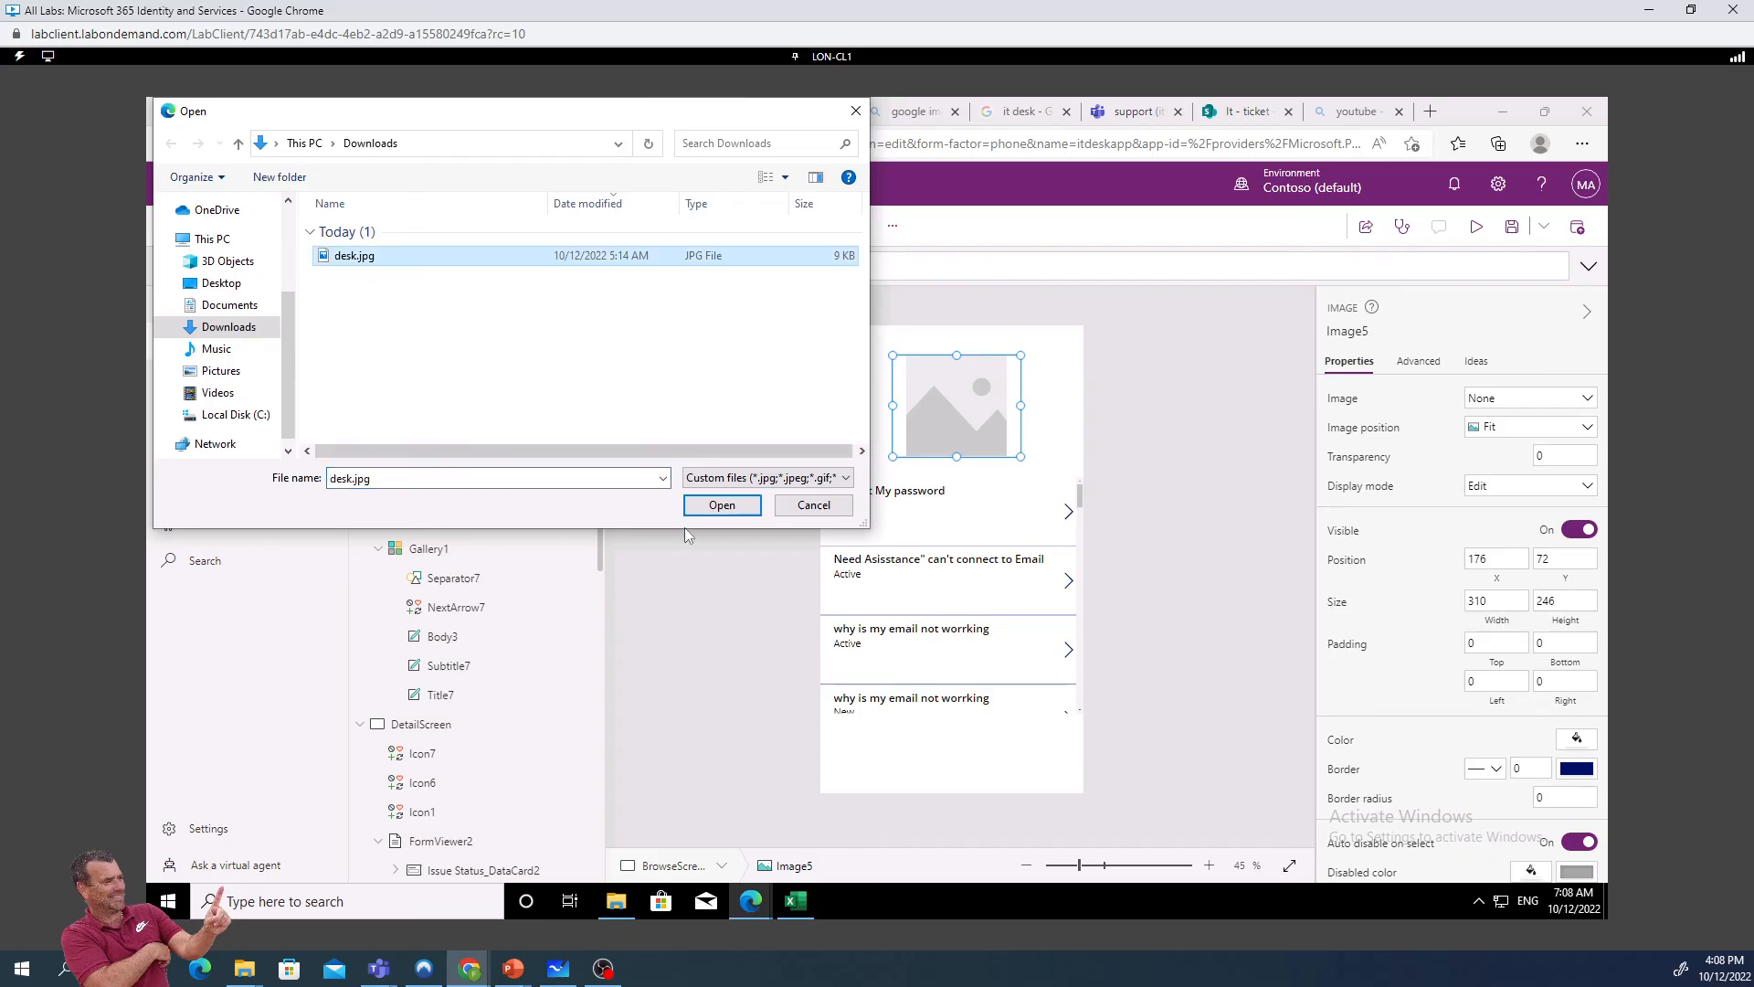
pyautogui.click(722, 506)
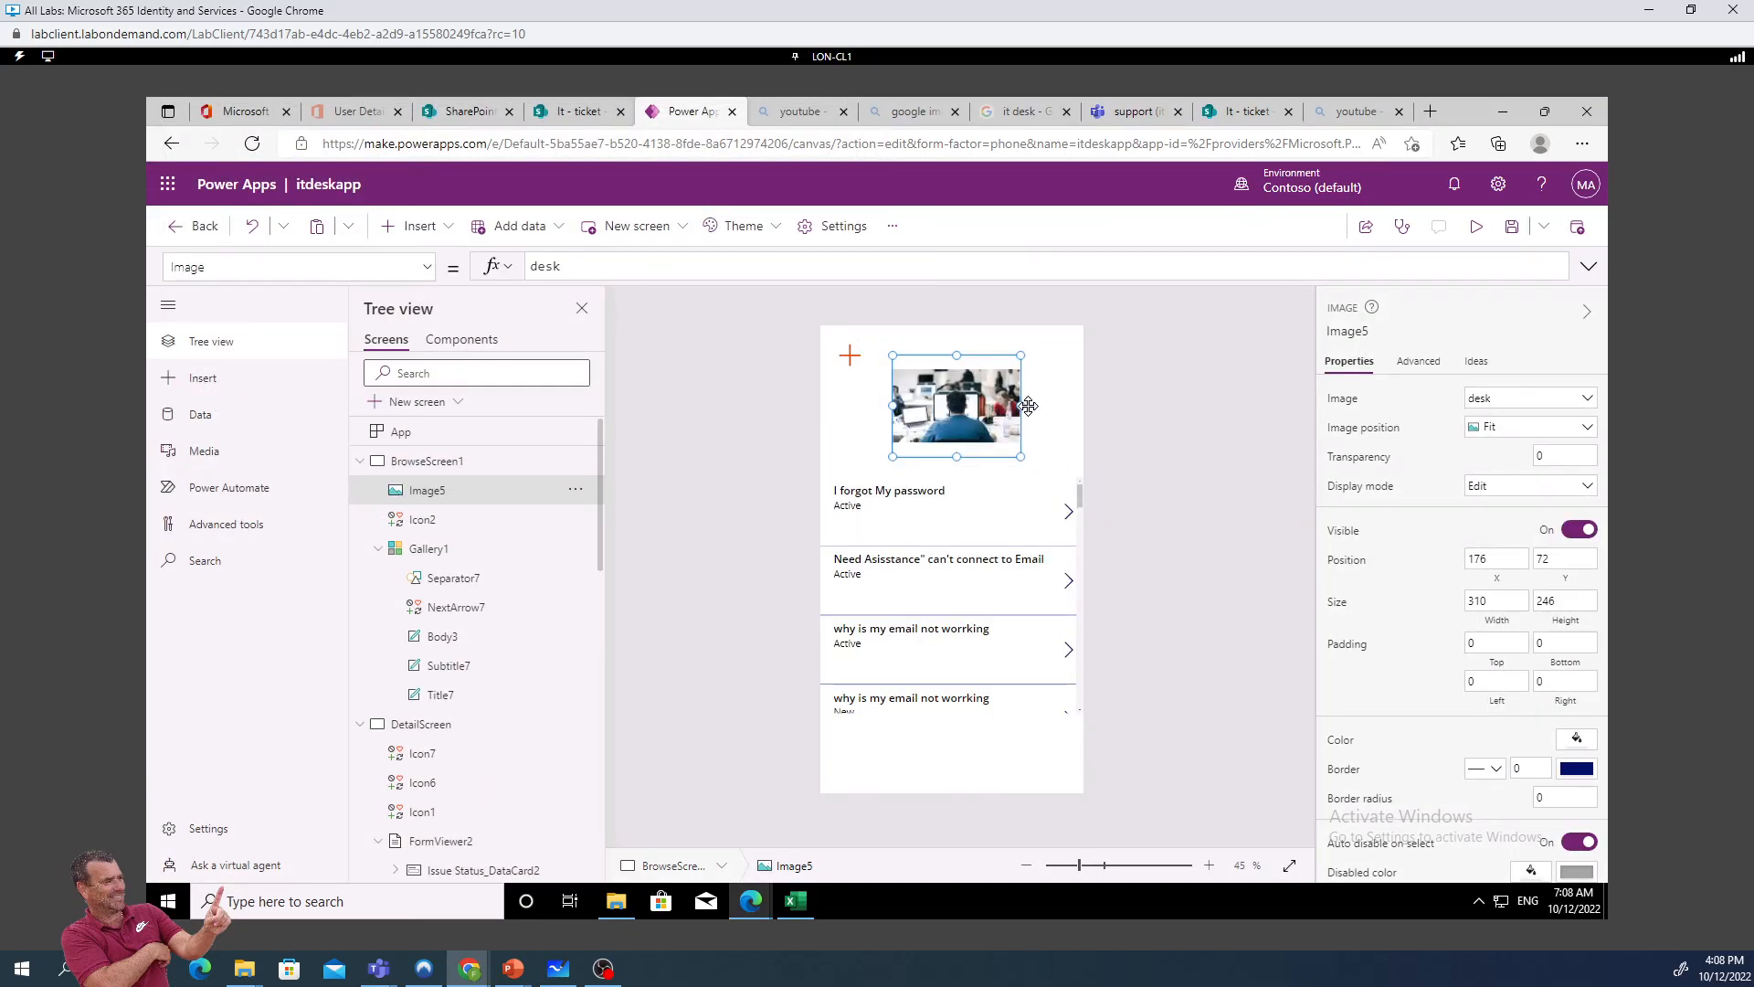
pyautogui.click(1039, 413)
pyautogui.click(921, 414)
pyautogui.moveTo(940, 401); pyautogui.dragTo(939, 414)
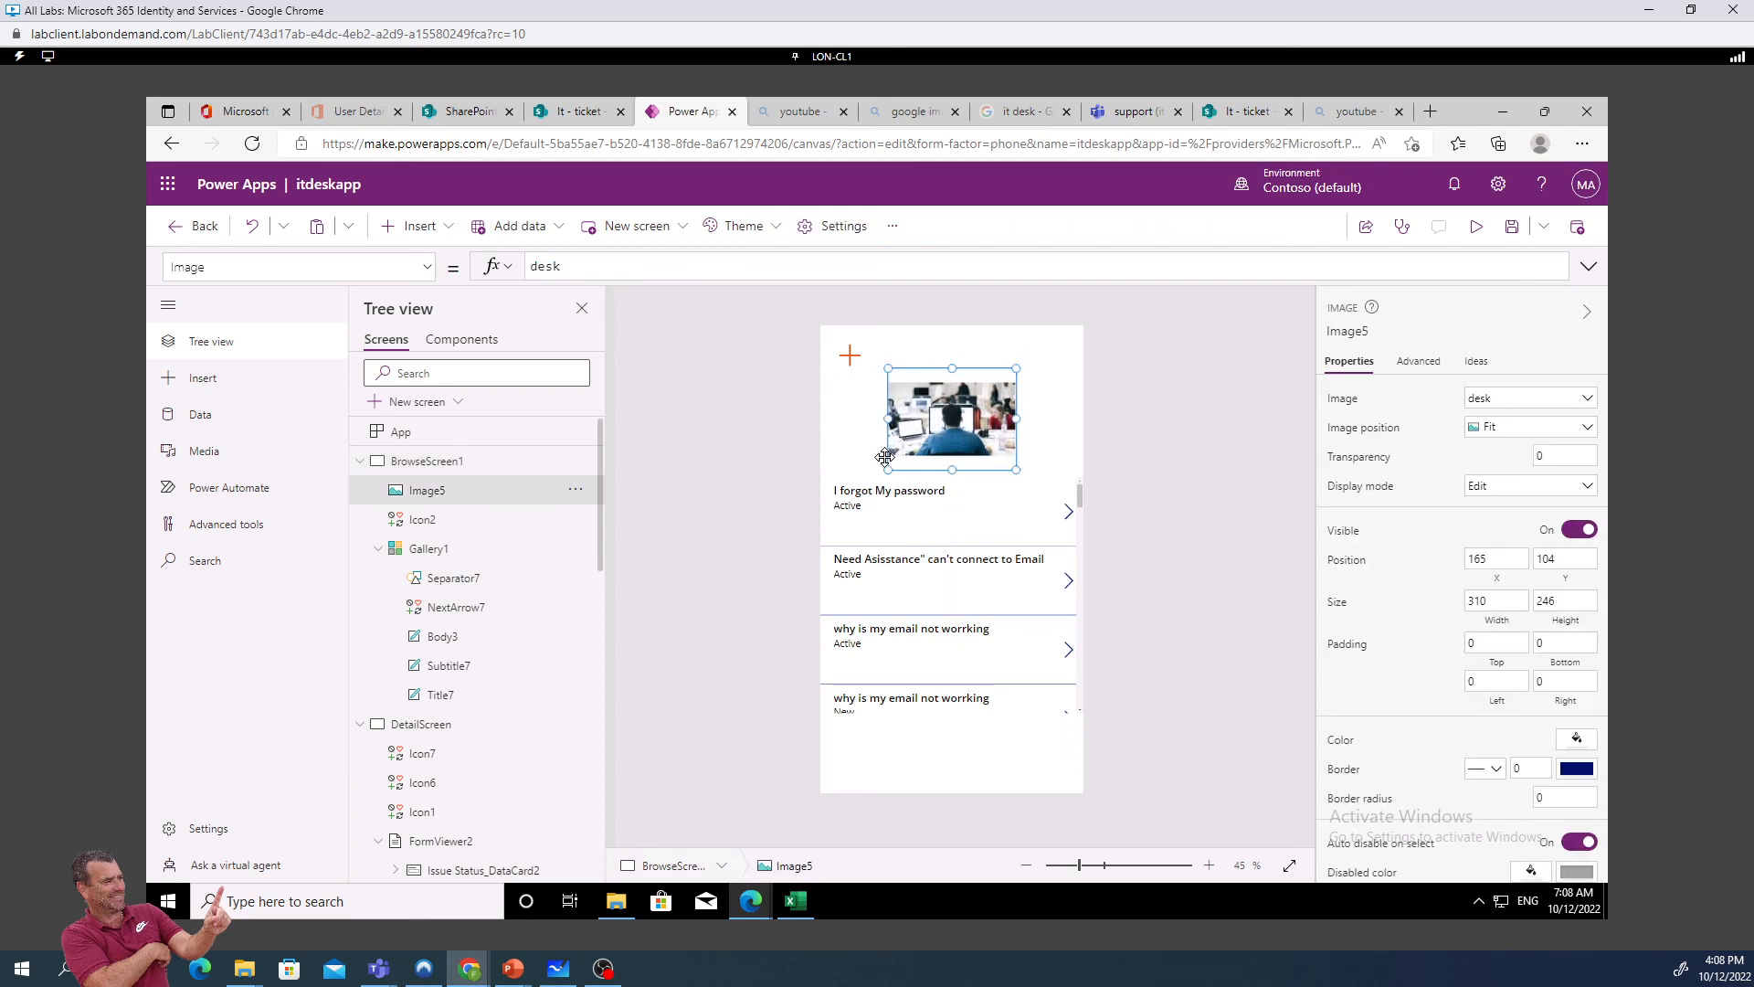
# Move Gallery1 down to about Y 443 and increase its height to about 637
pyautogui.click(884, 488)
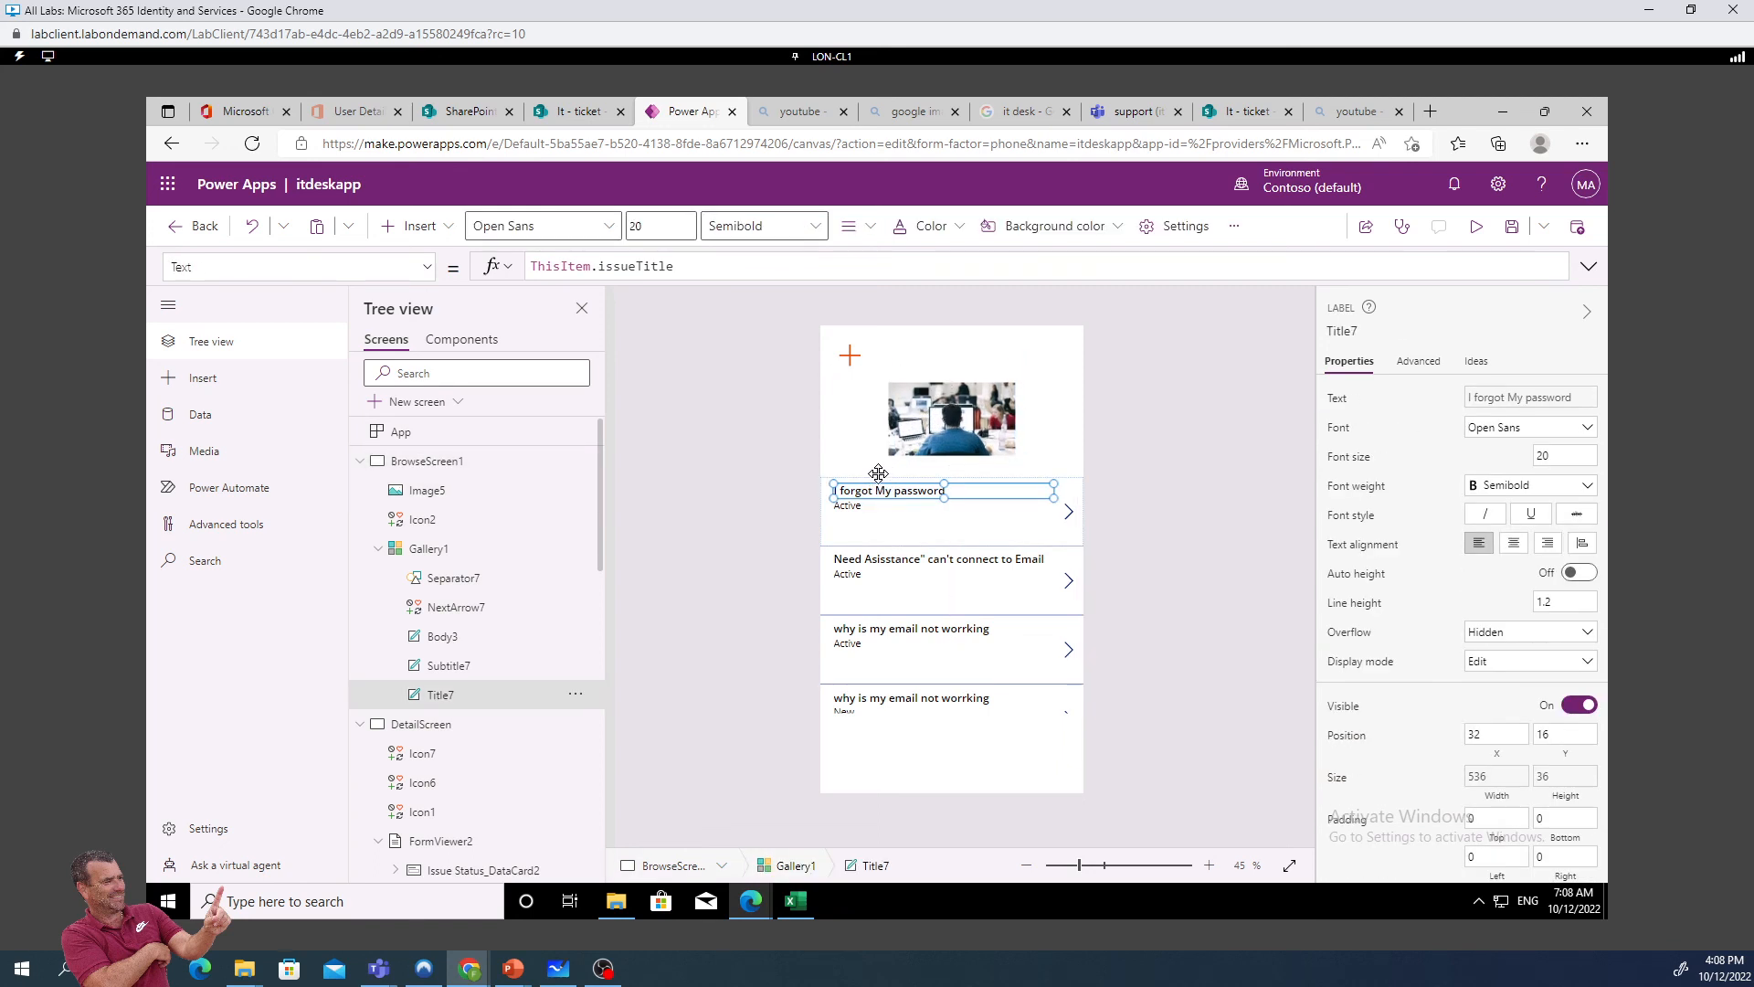
pyautogui.click(875, 469)
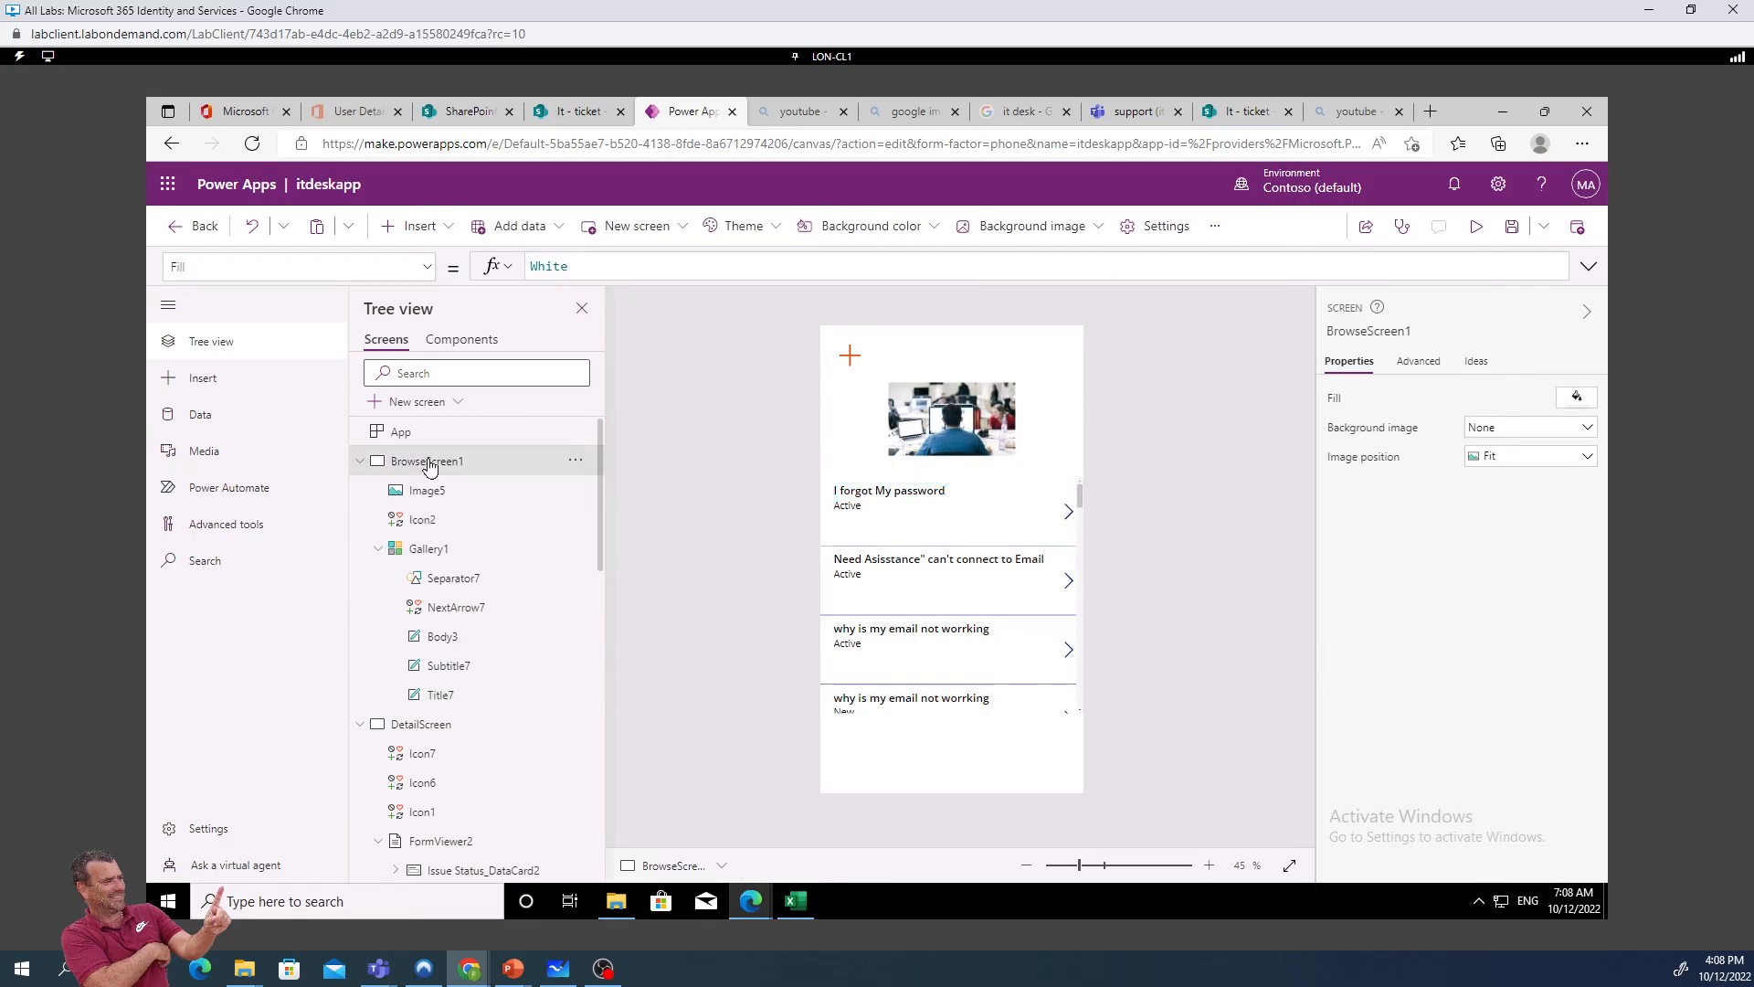
pyautogui.click(444, 550)
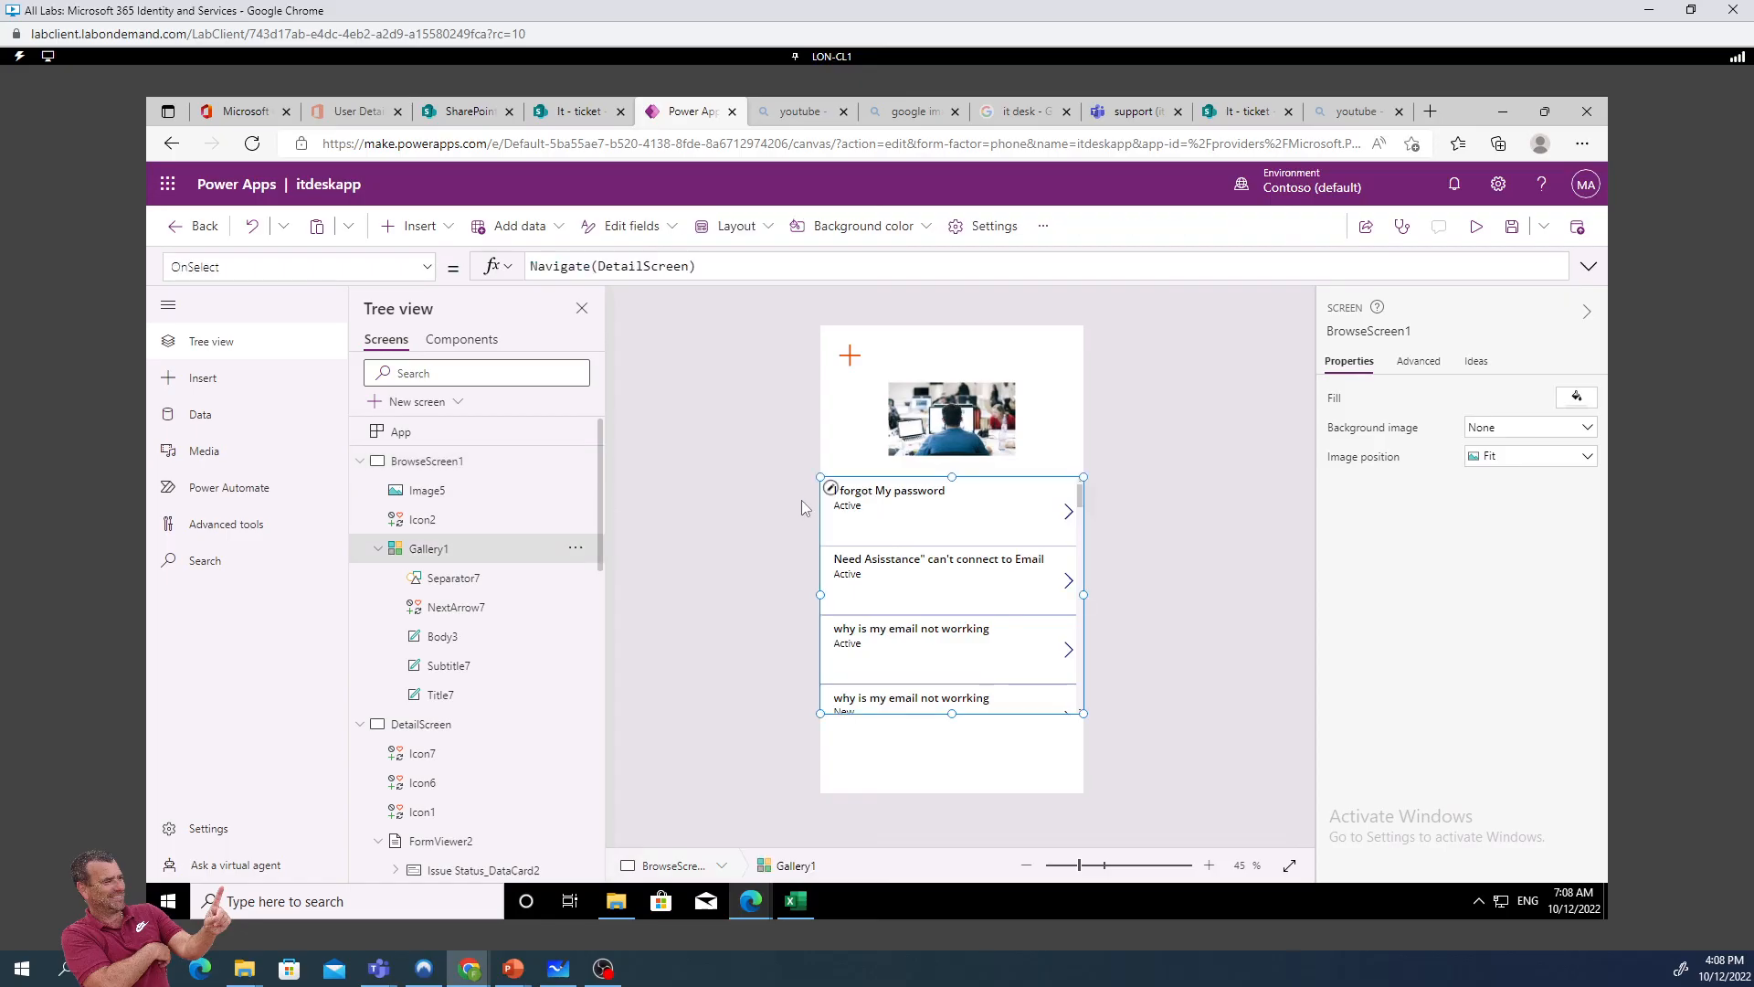
pyautogui.moveTo(854, 475); pyautogui.dragTo(854, 507)
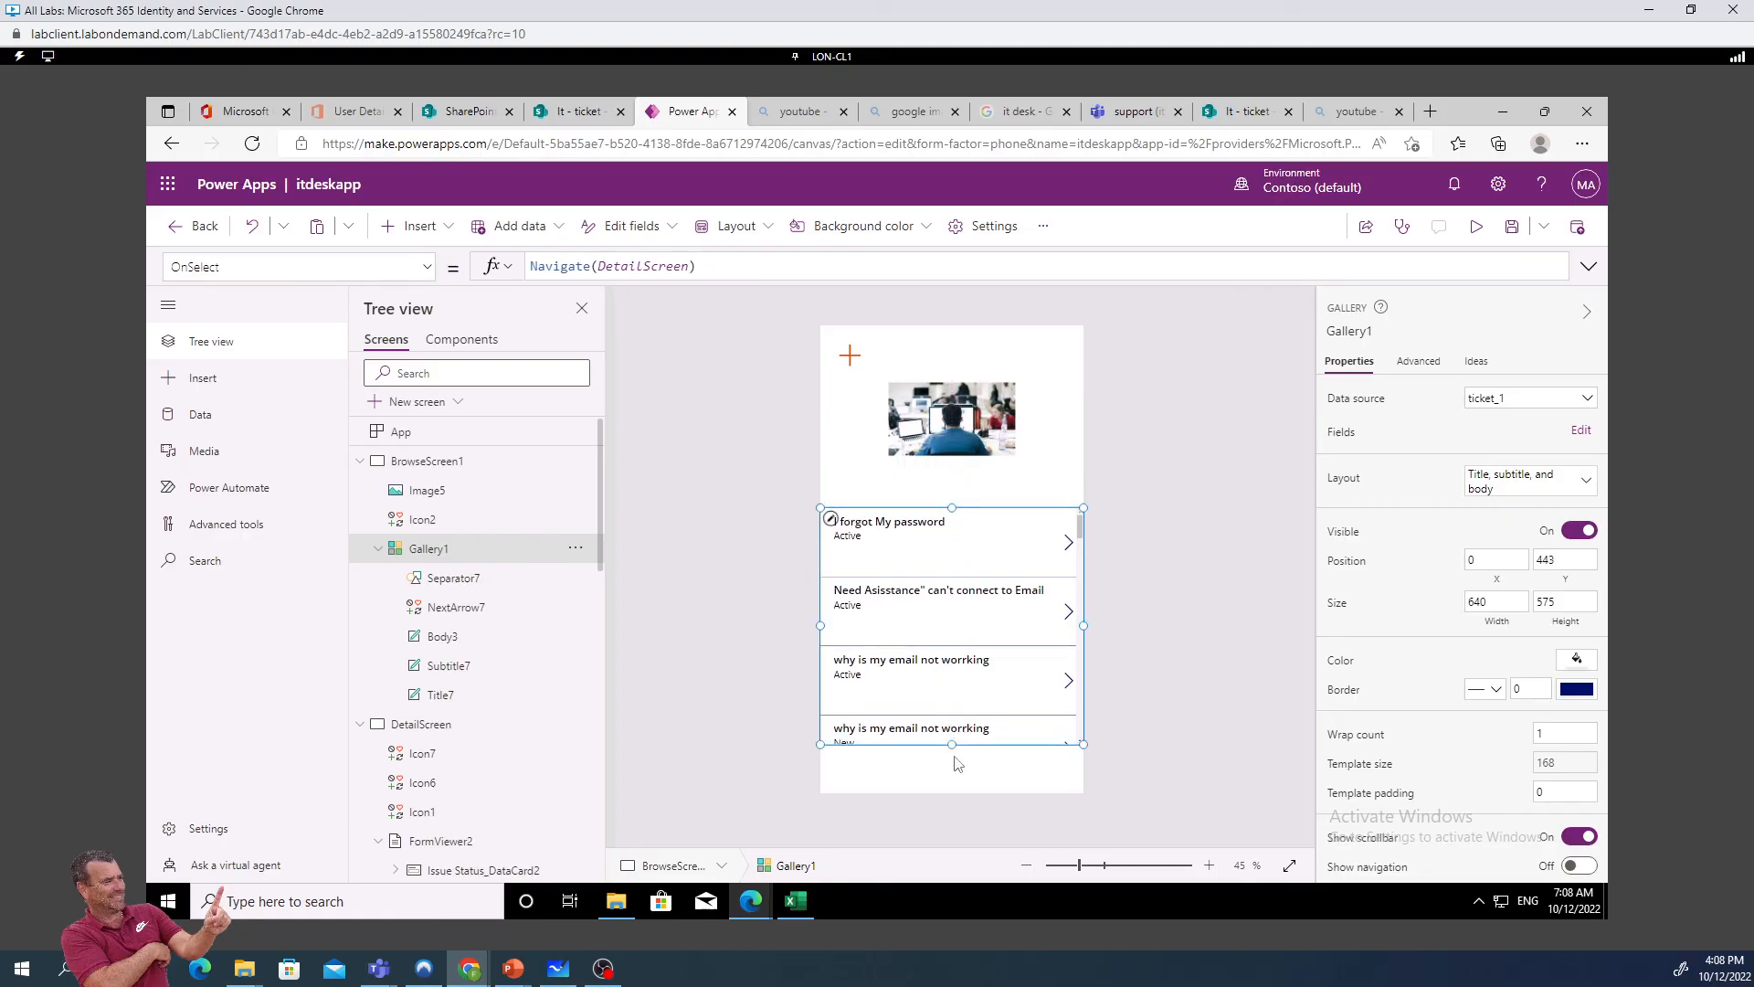
pyautogui.moveTo(952, 744); pyautogui.dragTo(954, 773)
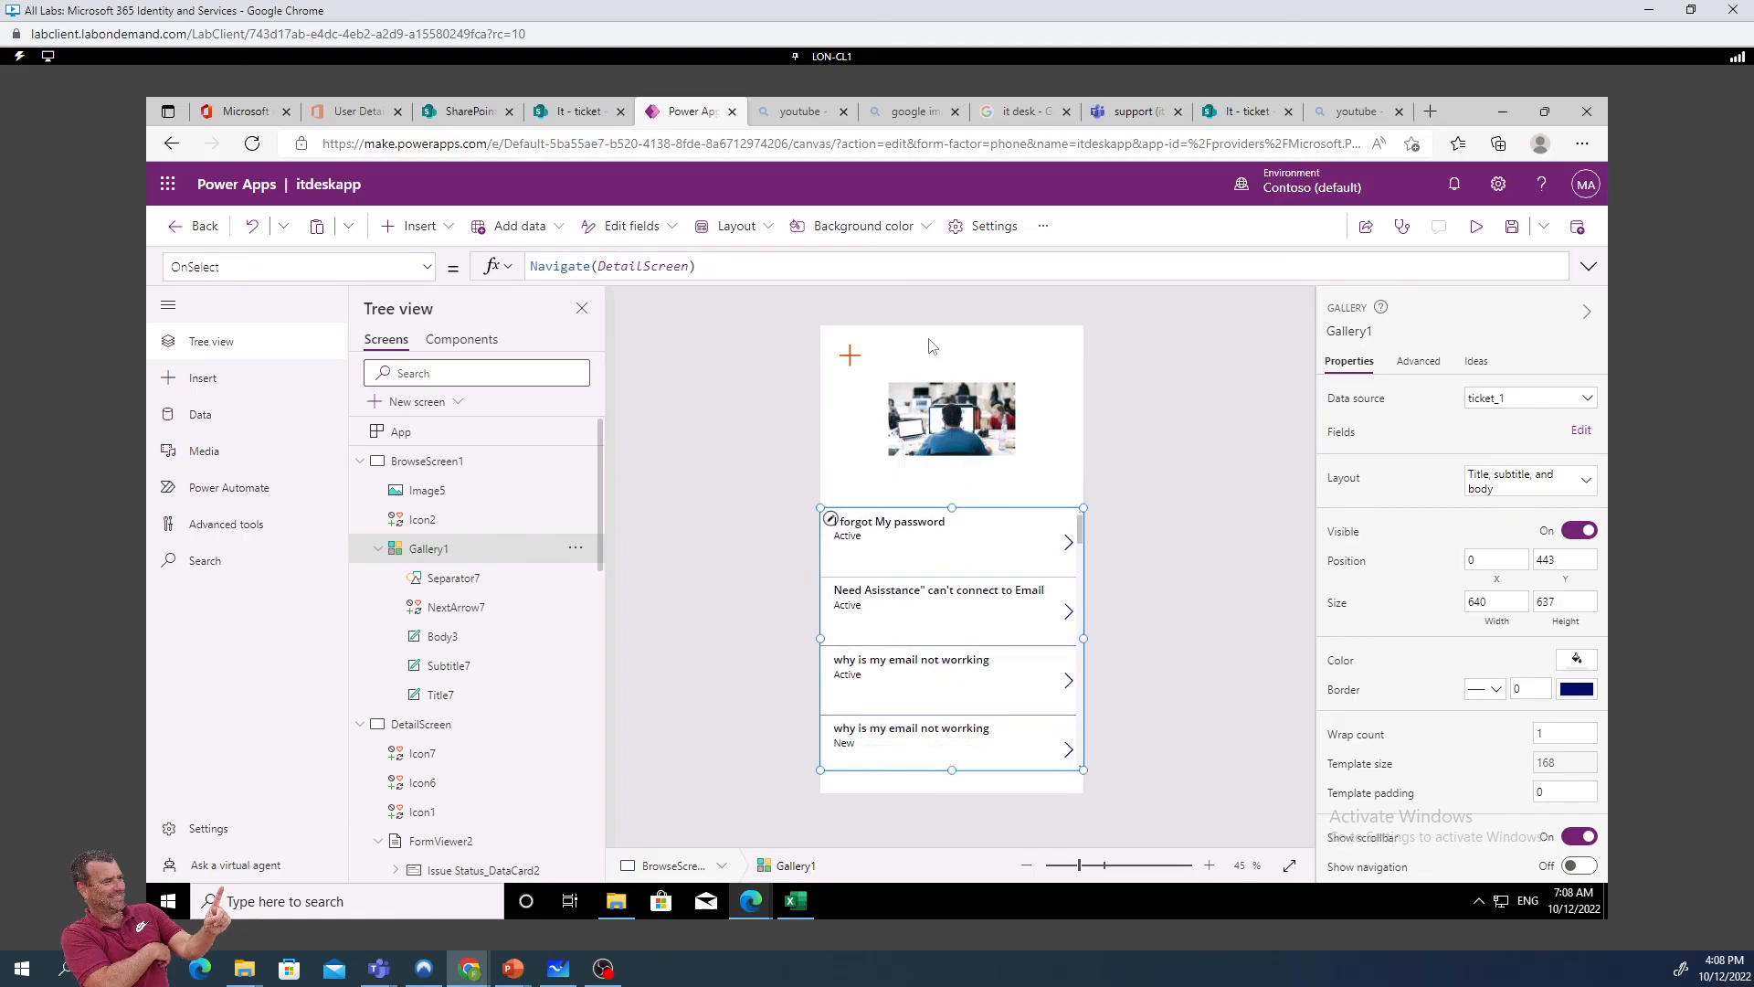
# Shift the Add icon on BrowseScreen1 slightly closer to the screen's upper-left corner
pyautogui.click(850, 353)
pyautogui.click(848, 353)
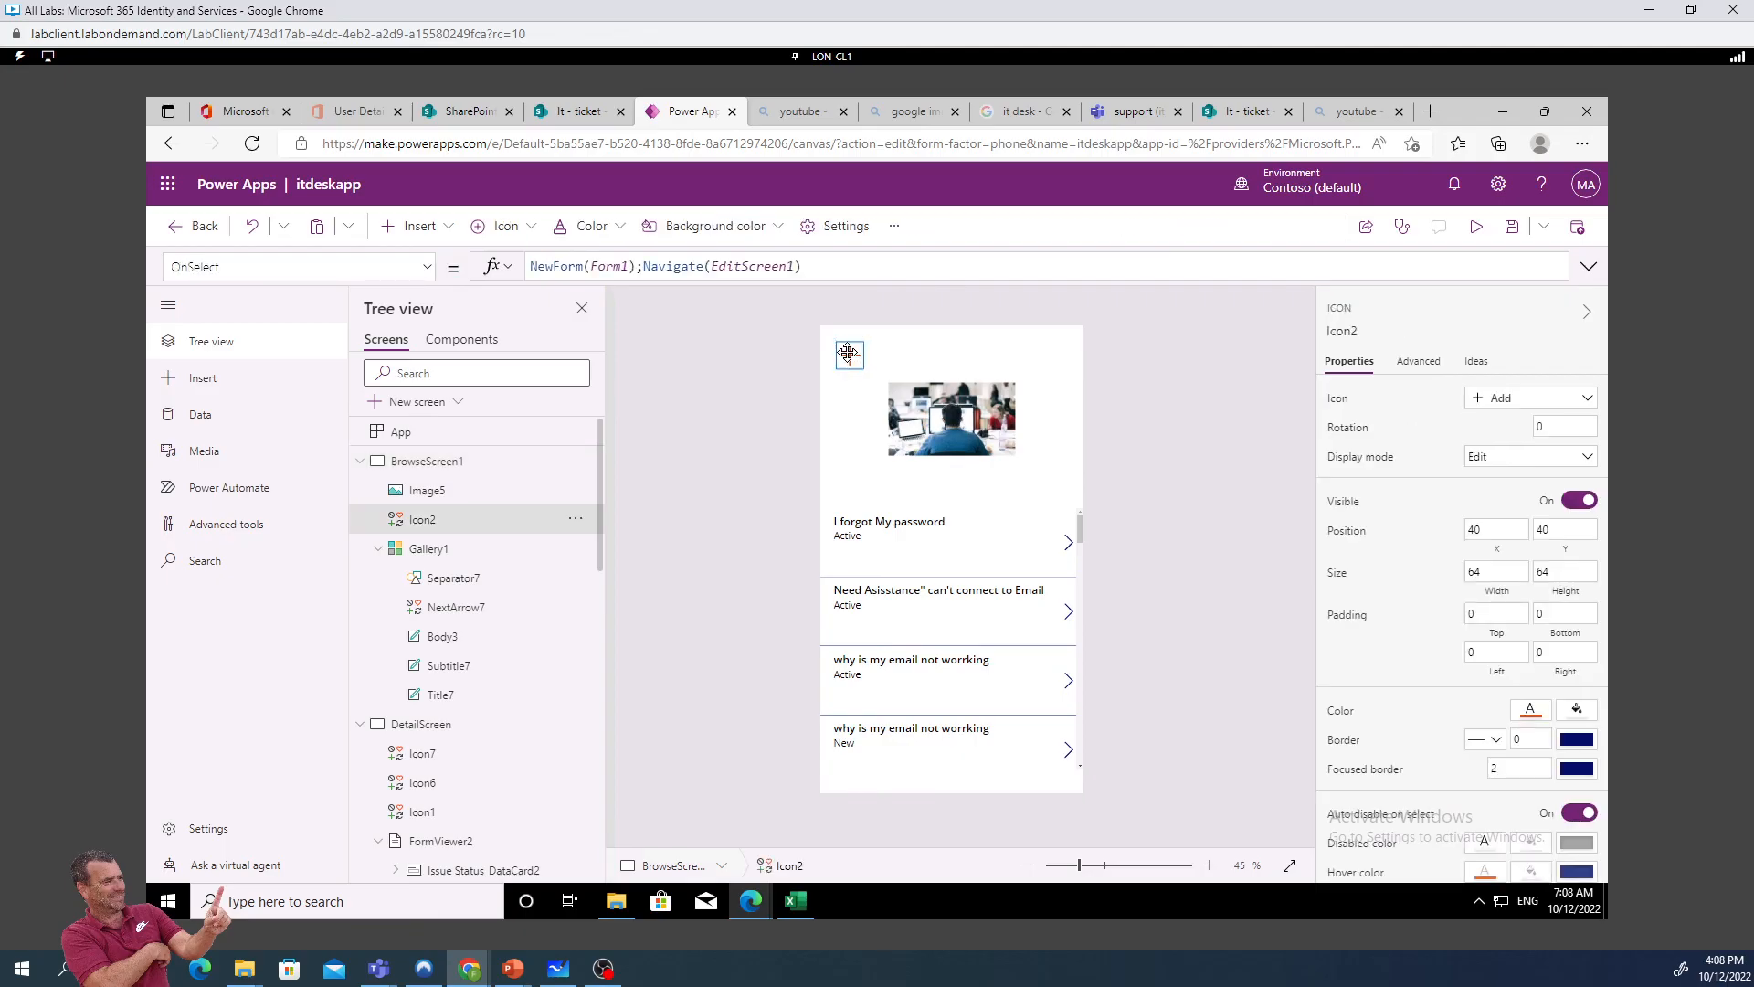
pyautogui.click(908, 359)
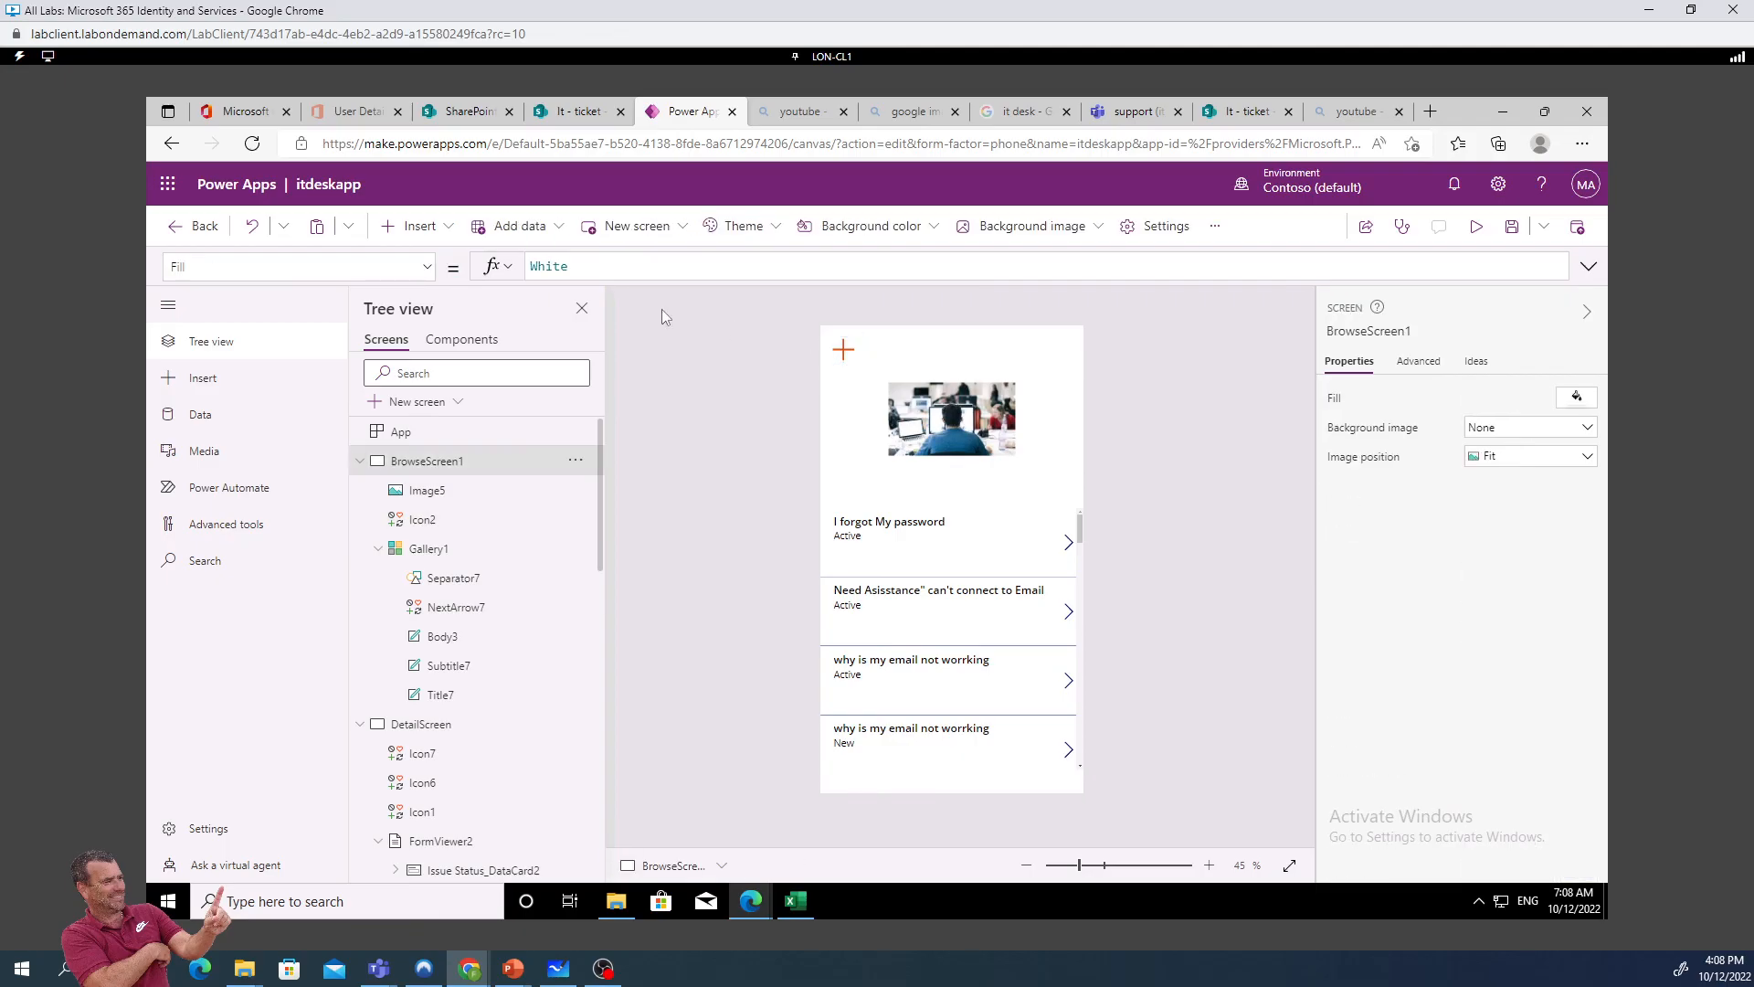
# Insert a text label on BrowseScreen1 and place it beside the Add icon at about X 80, Y 26
pyautogui.click(446, 229)
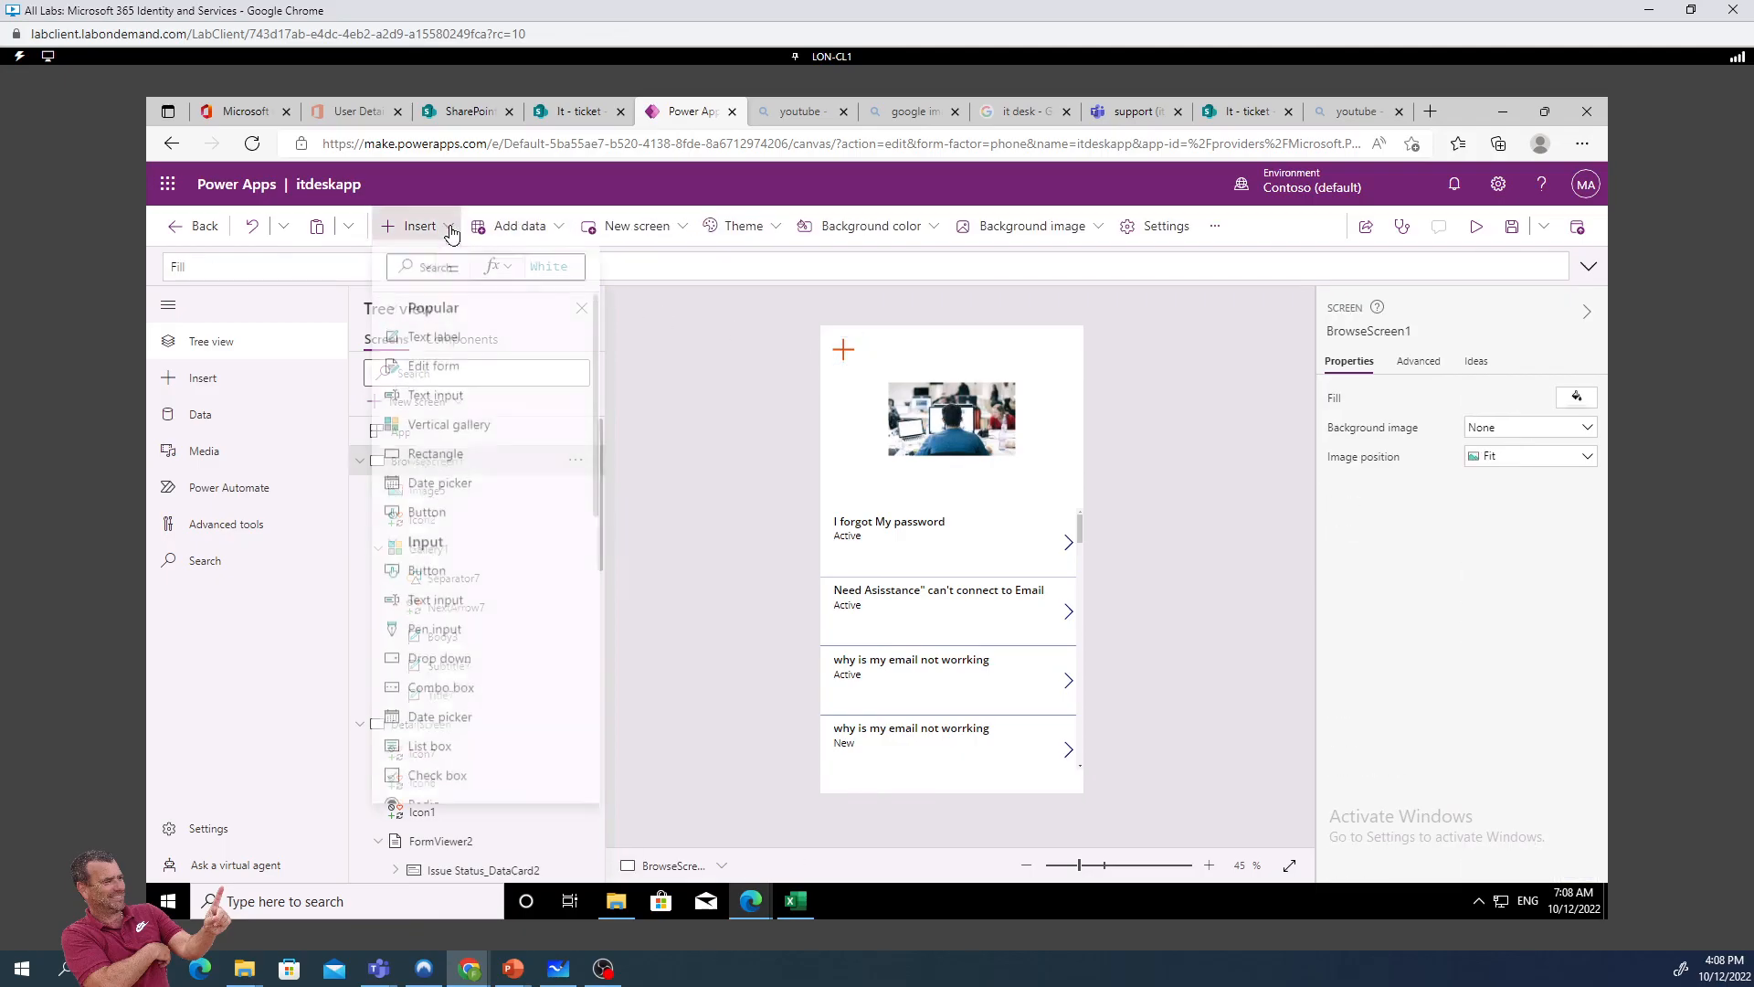
pyautogui.click(437, 355)
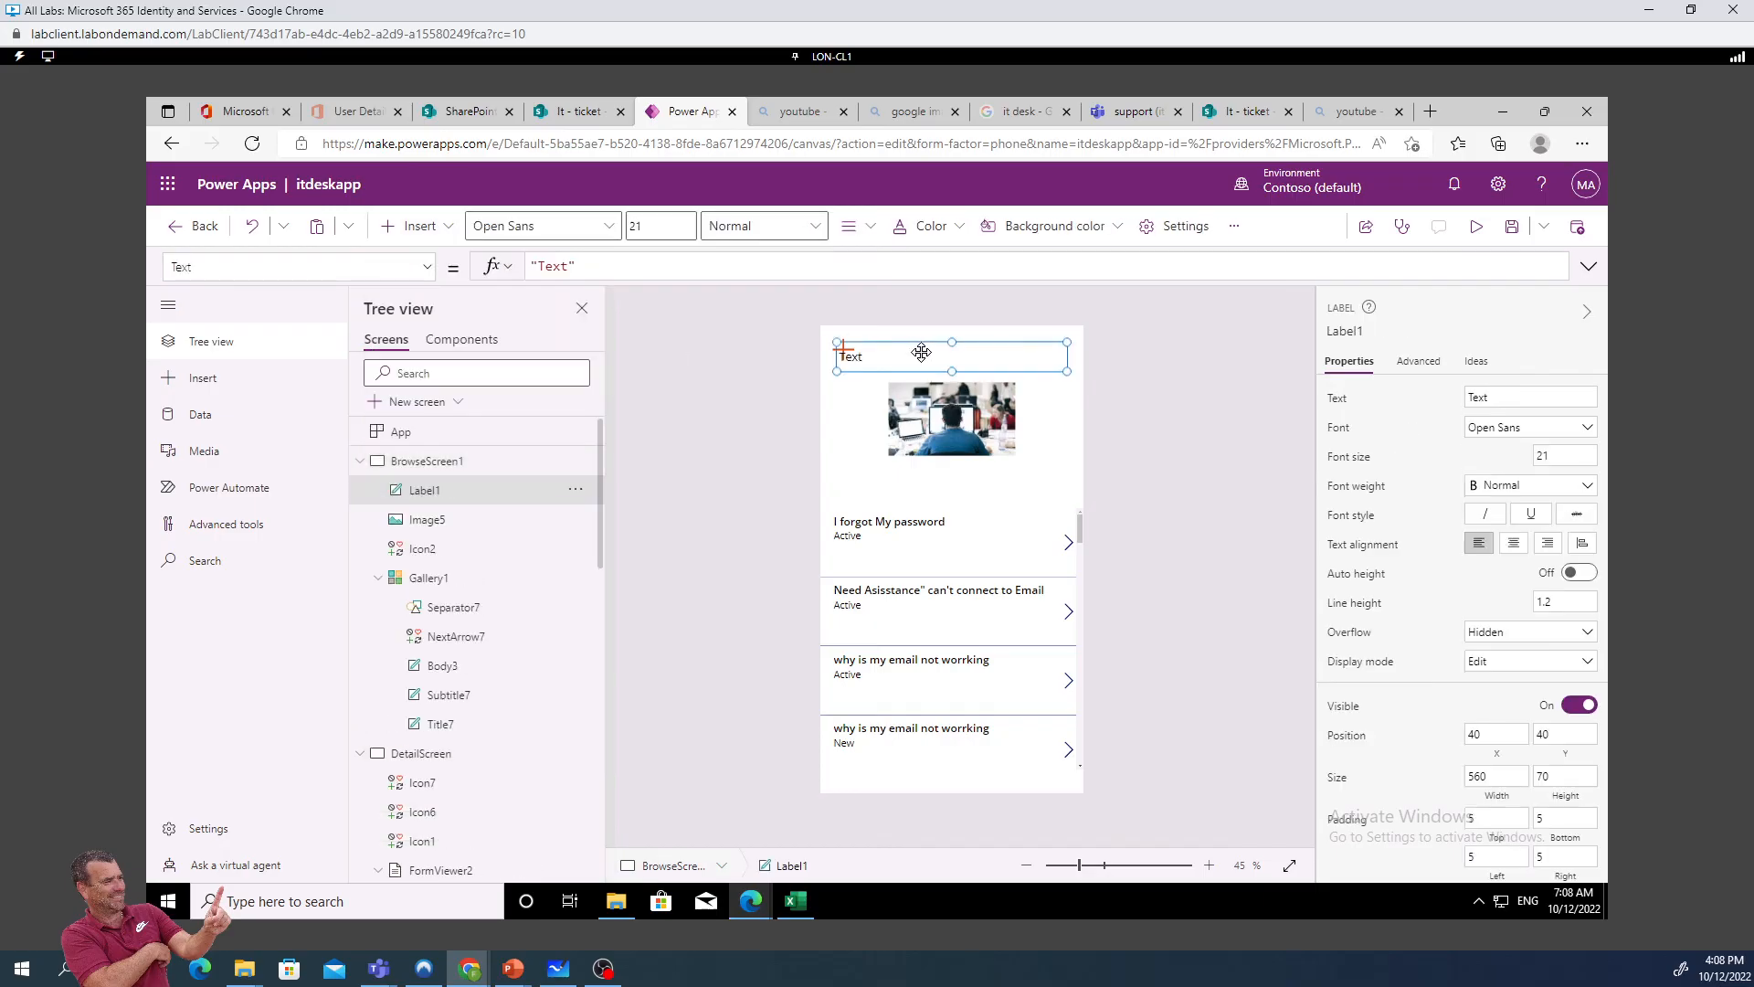
pyautogui.moveTo(921, 352); pyautogui.dragTo(940, 346)
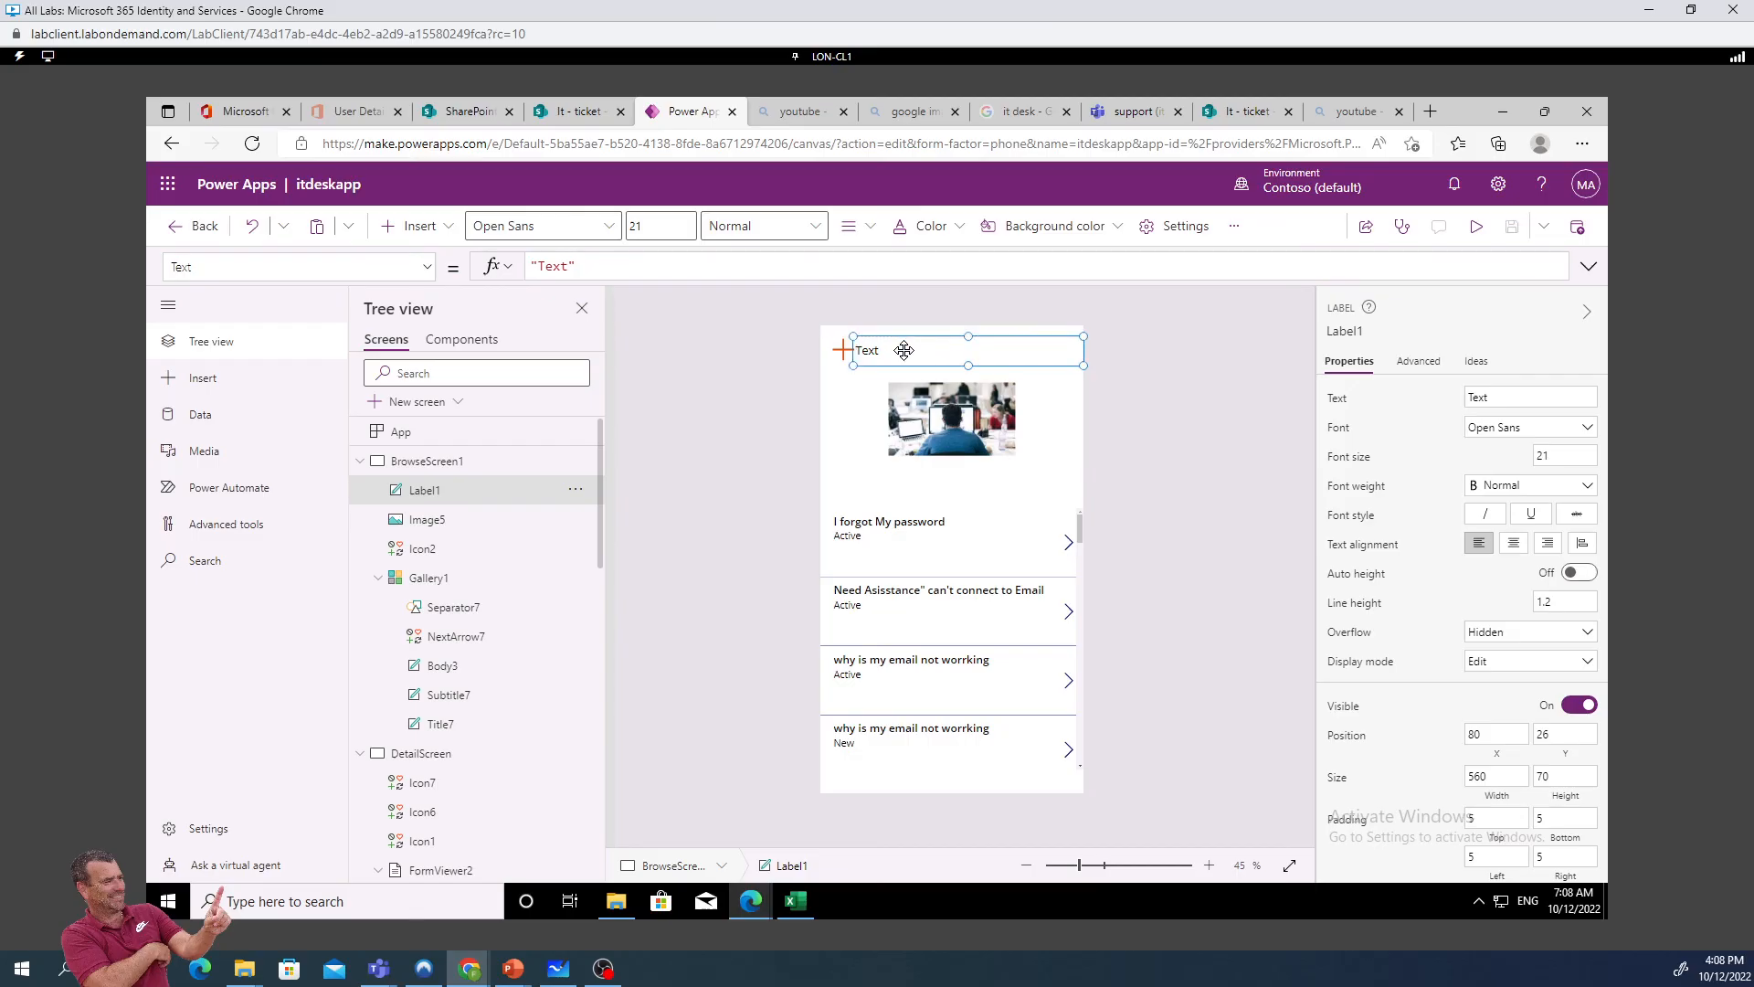
# Change the new label's text on BrowseScreen1 to "IT Ticket system" and set its font weight to Bold
pyautogui.doubleClick(905, 351)
pyautogui.write('It')
pyautogui.write('IT Tick')
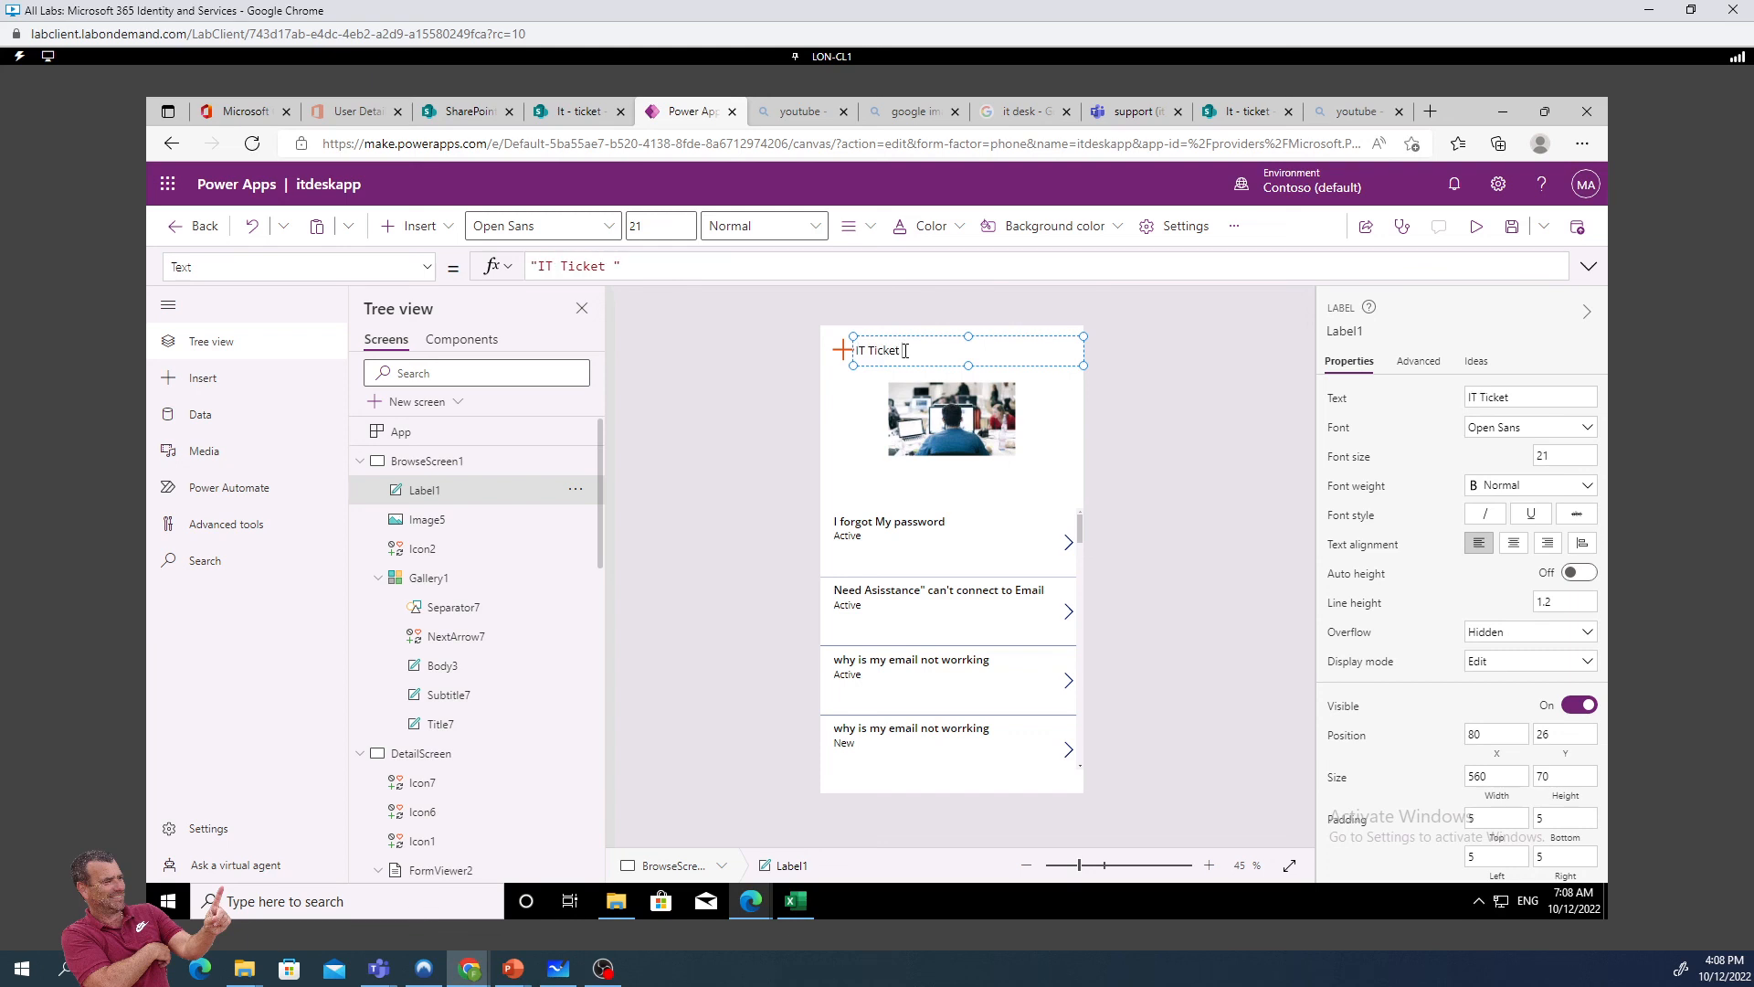
pyautogui.write('et system')
pyautogui.click(1582, 485)
pyautogui.click(1498, 508)
pyautogui.click(966, 331)
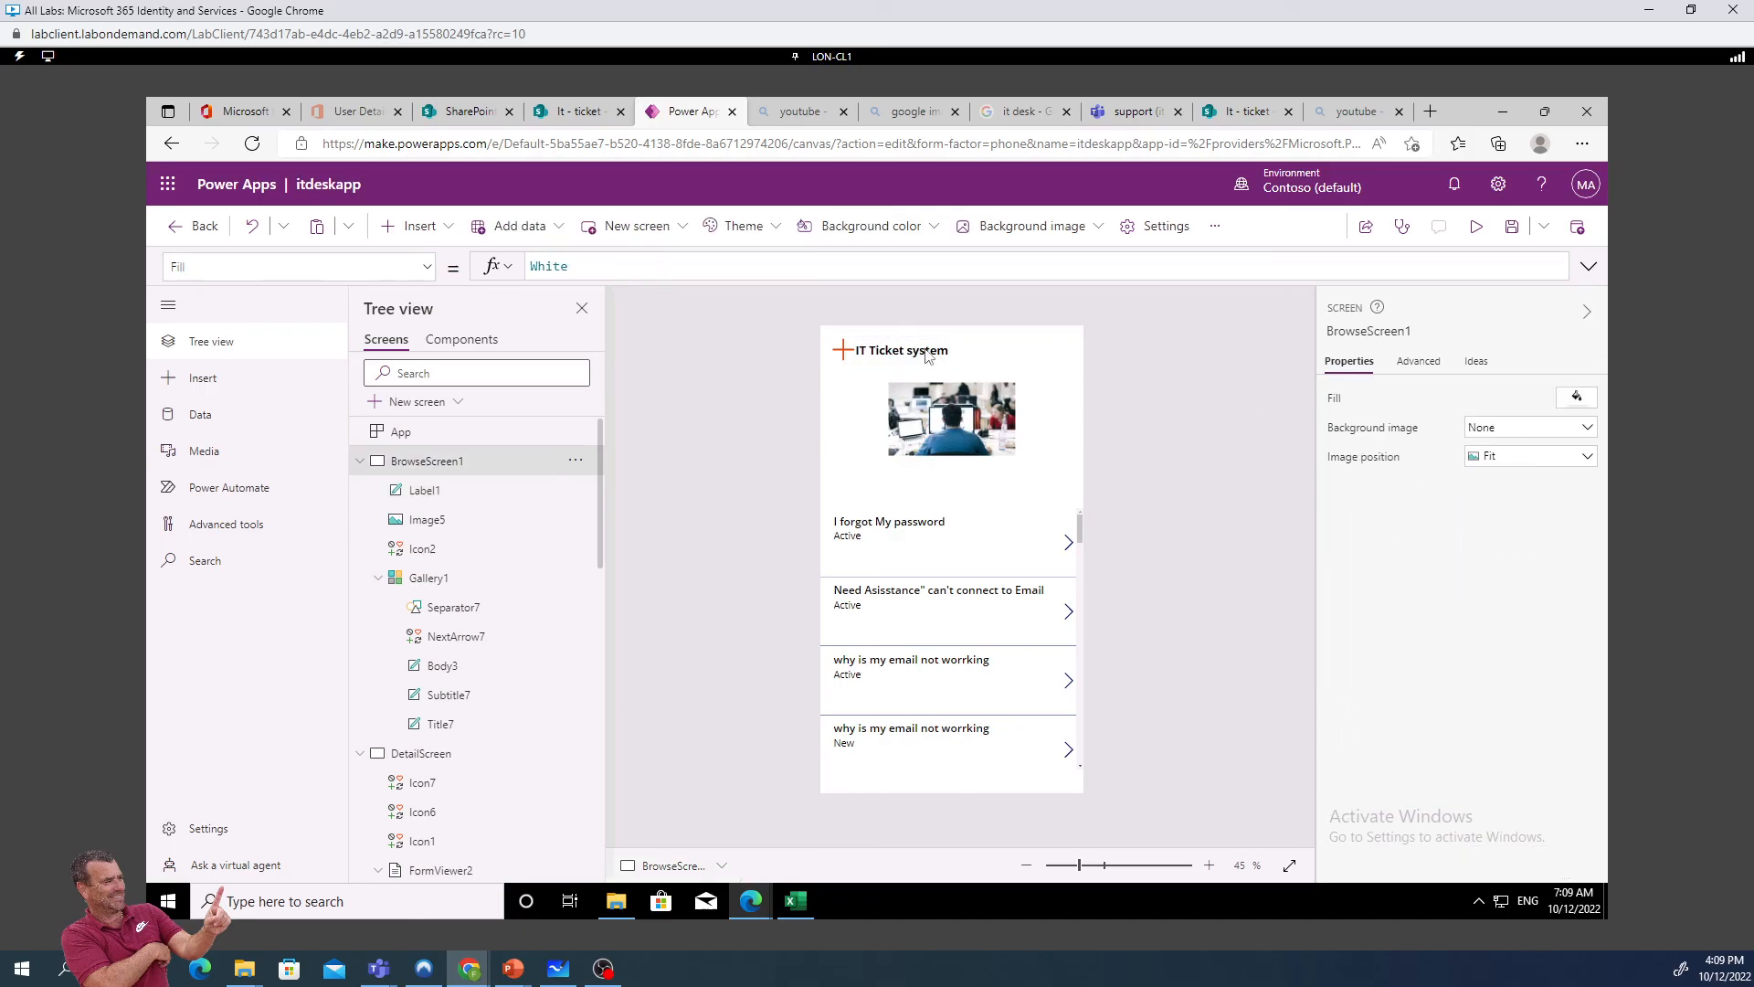
# Shrink the title label from its lower-left corner to about 455 by 50, starting at about X 184, Y 26
pyautogui.click(919, 350)
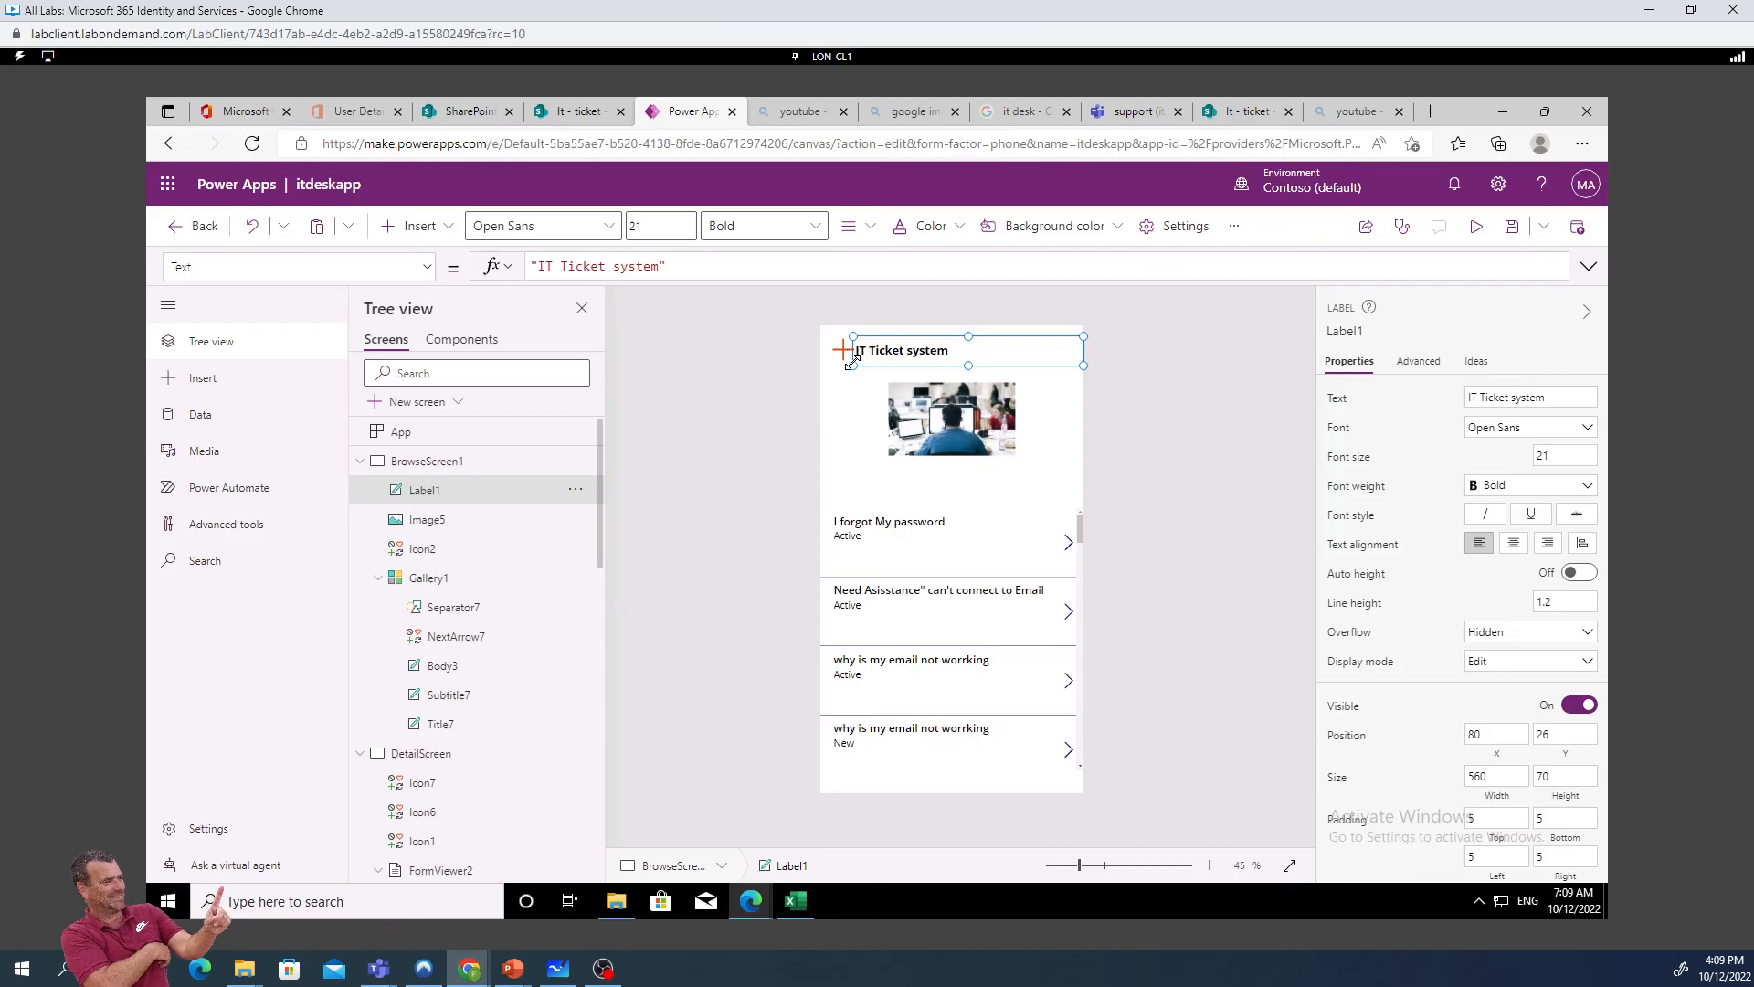
pyautogui.moveTo(864, 363); pyautogui.dragTo(896, 358)
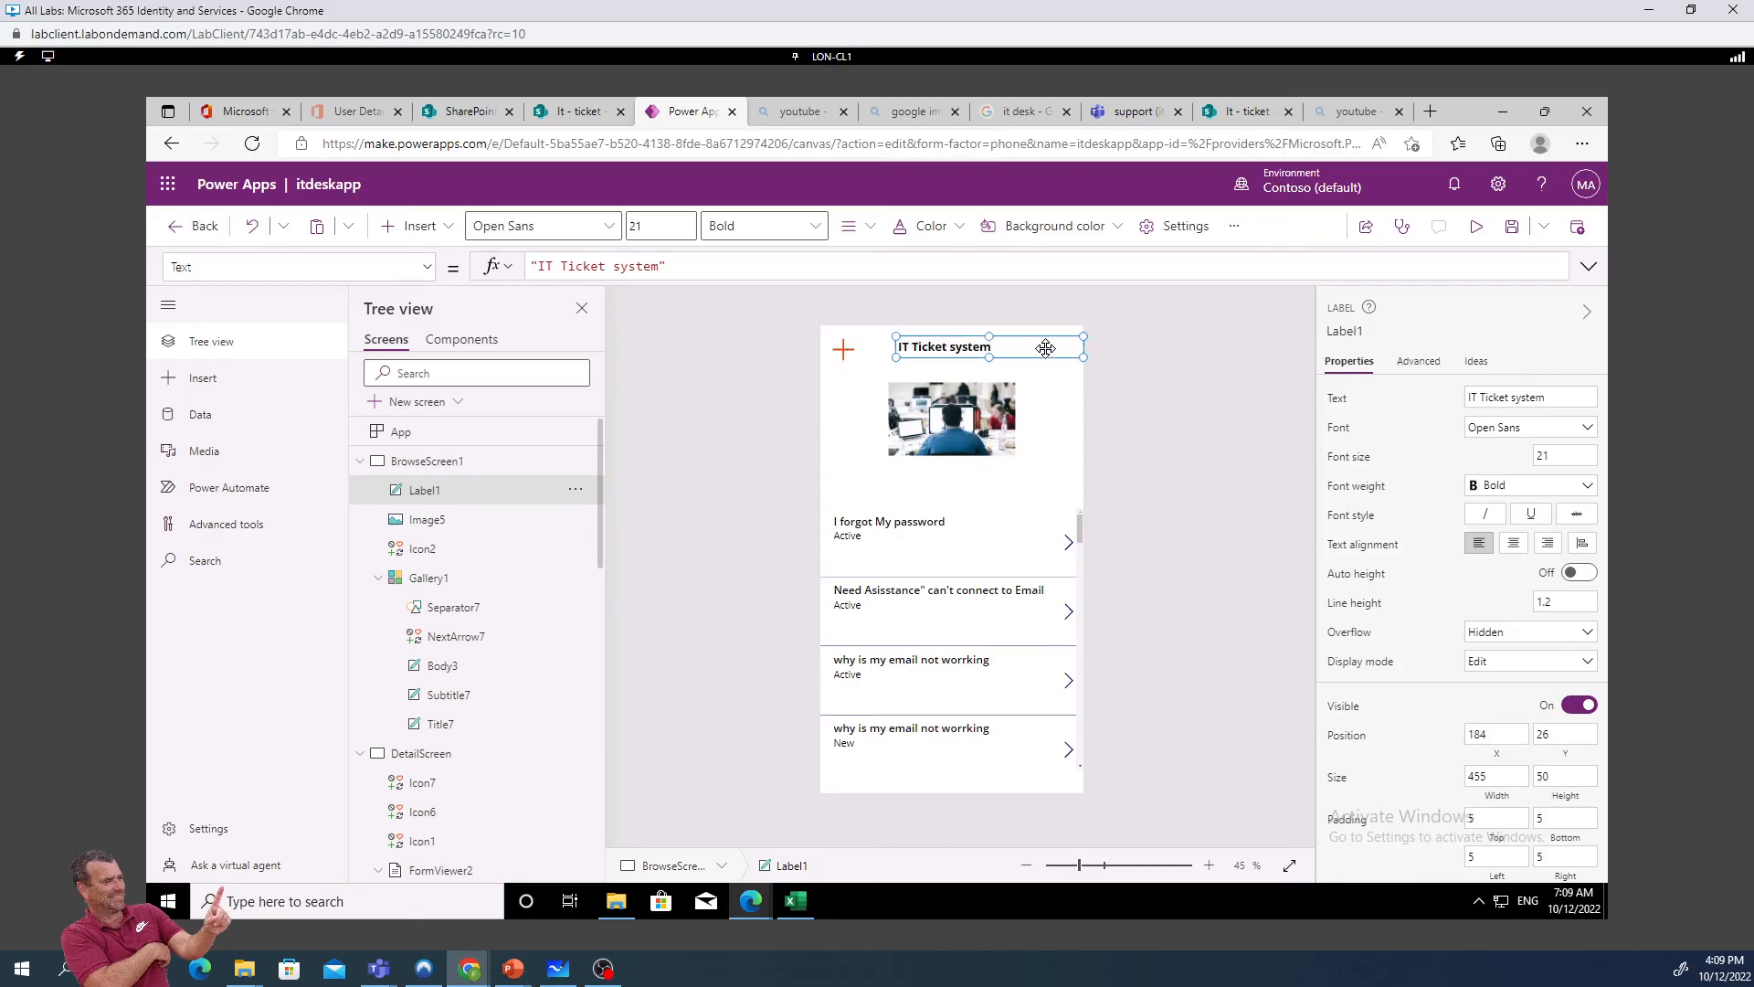
pyautogui.click(1117, 402)
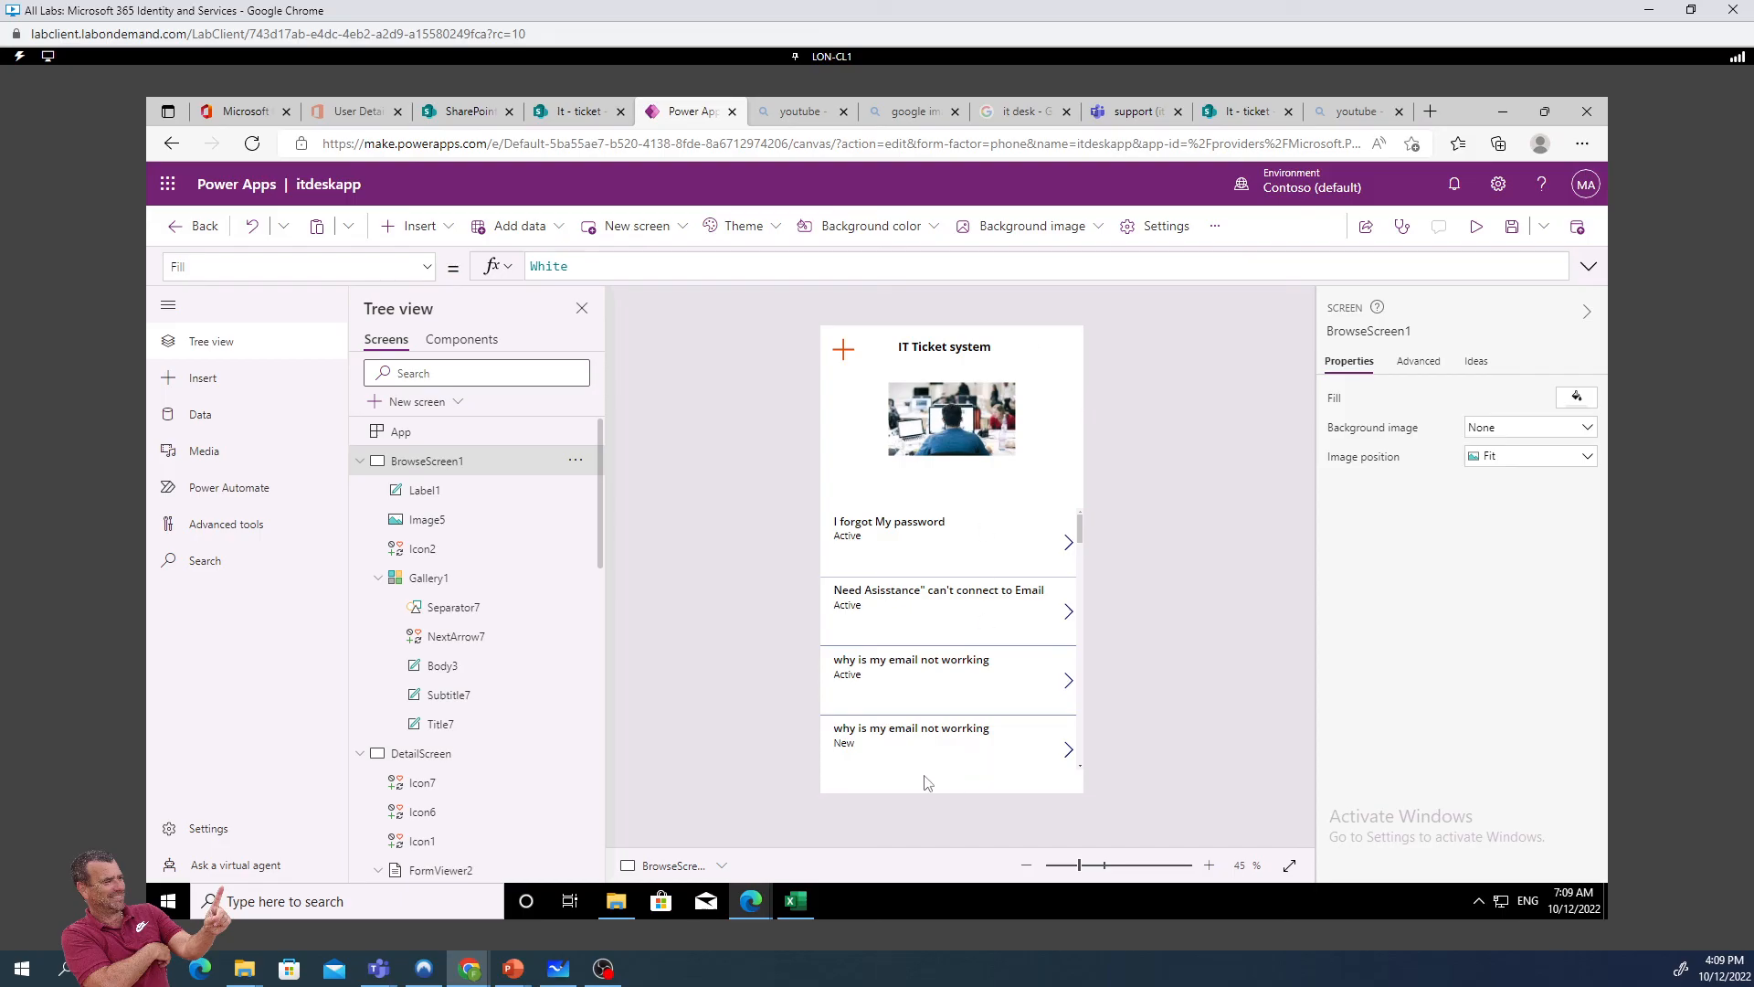
pyautogui.click(415, 226)
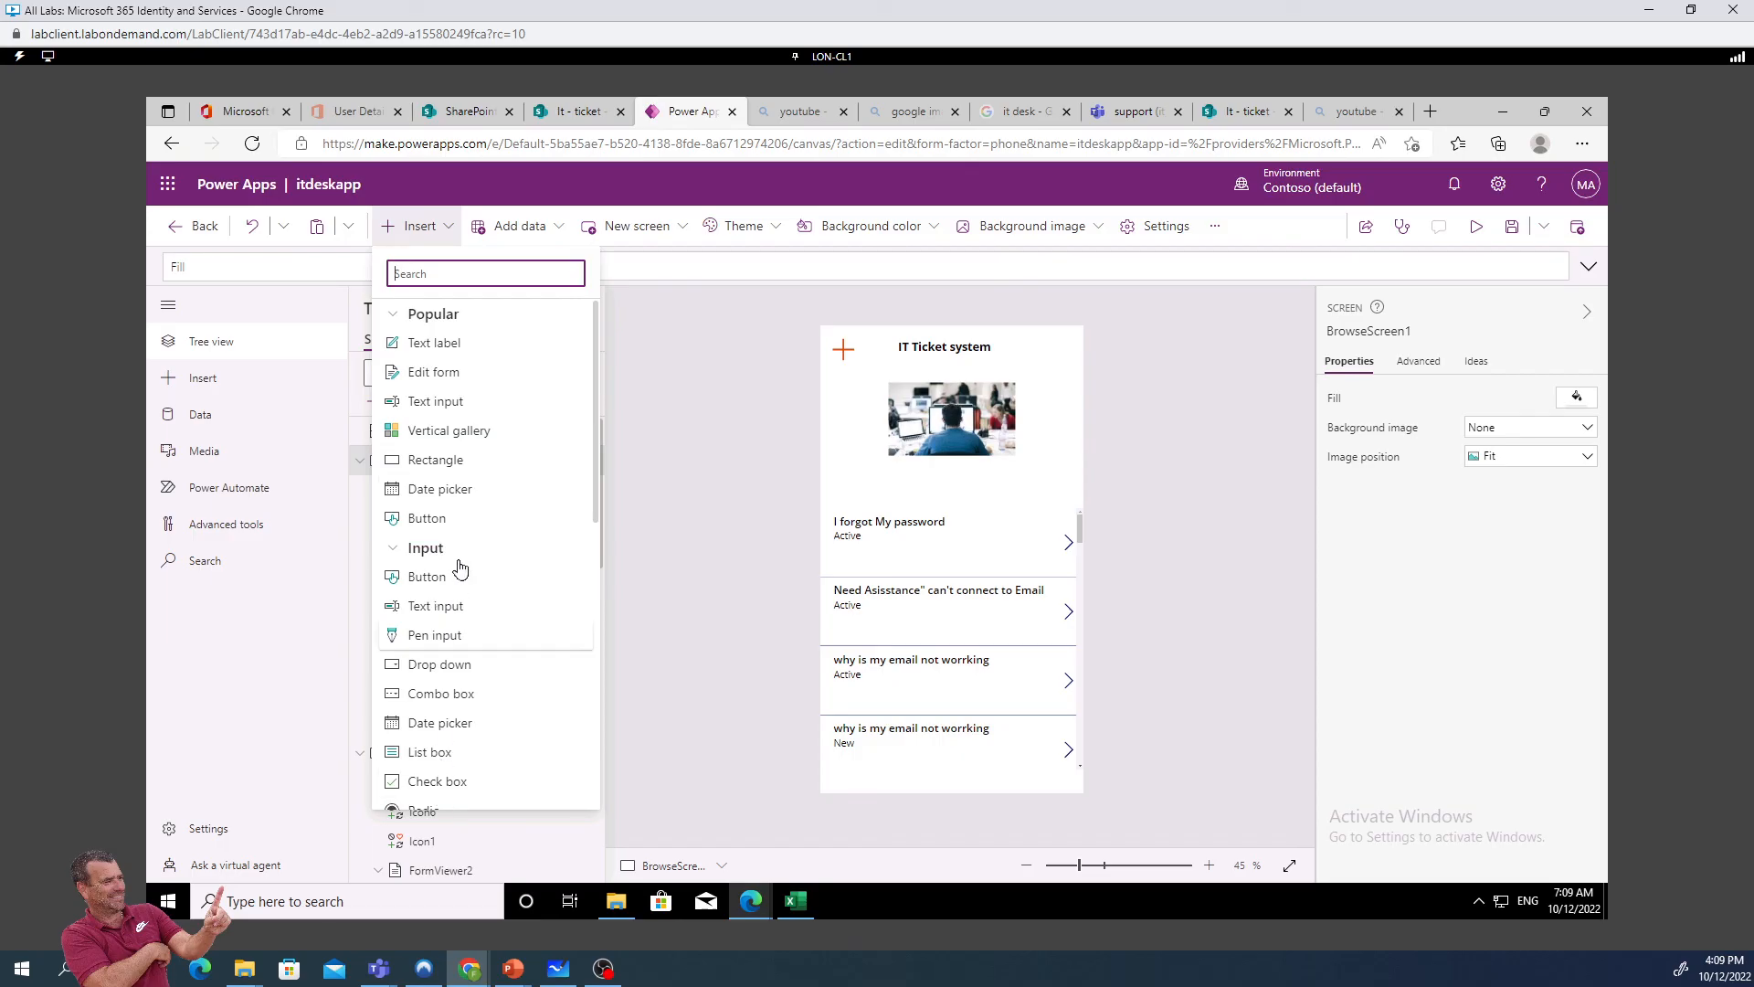
pyautogui.click(1197, 510)
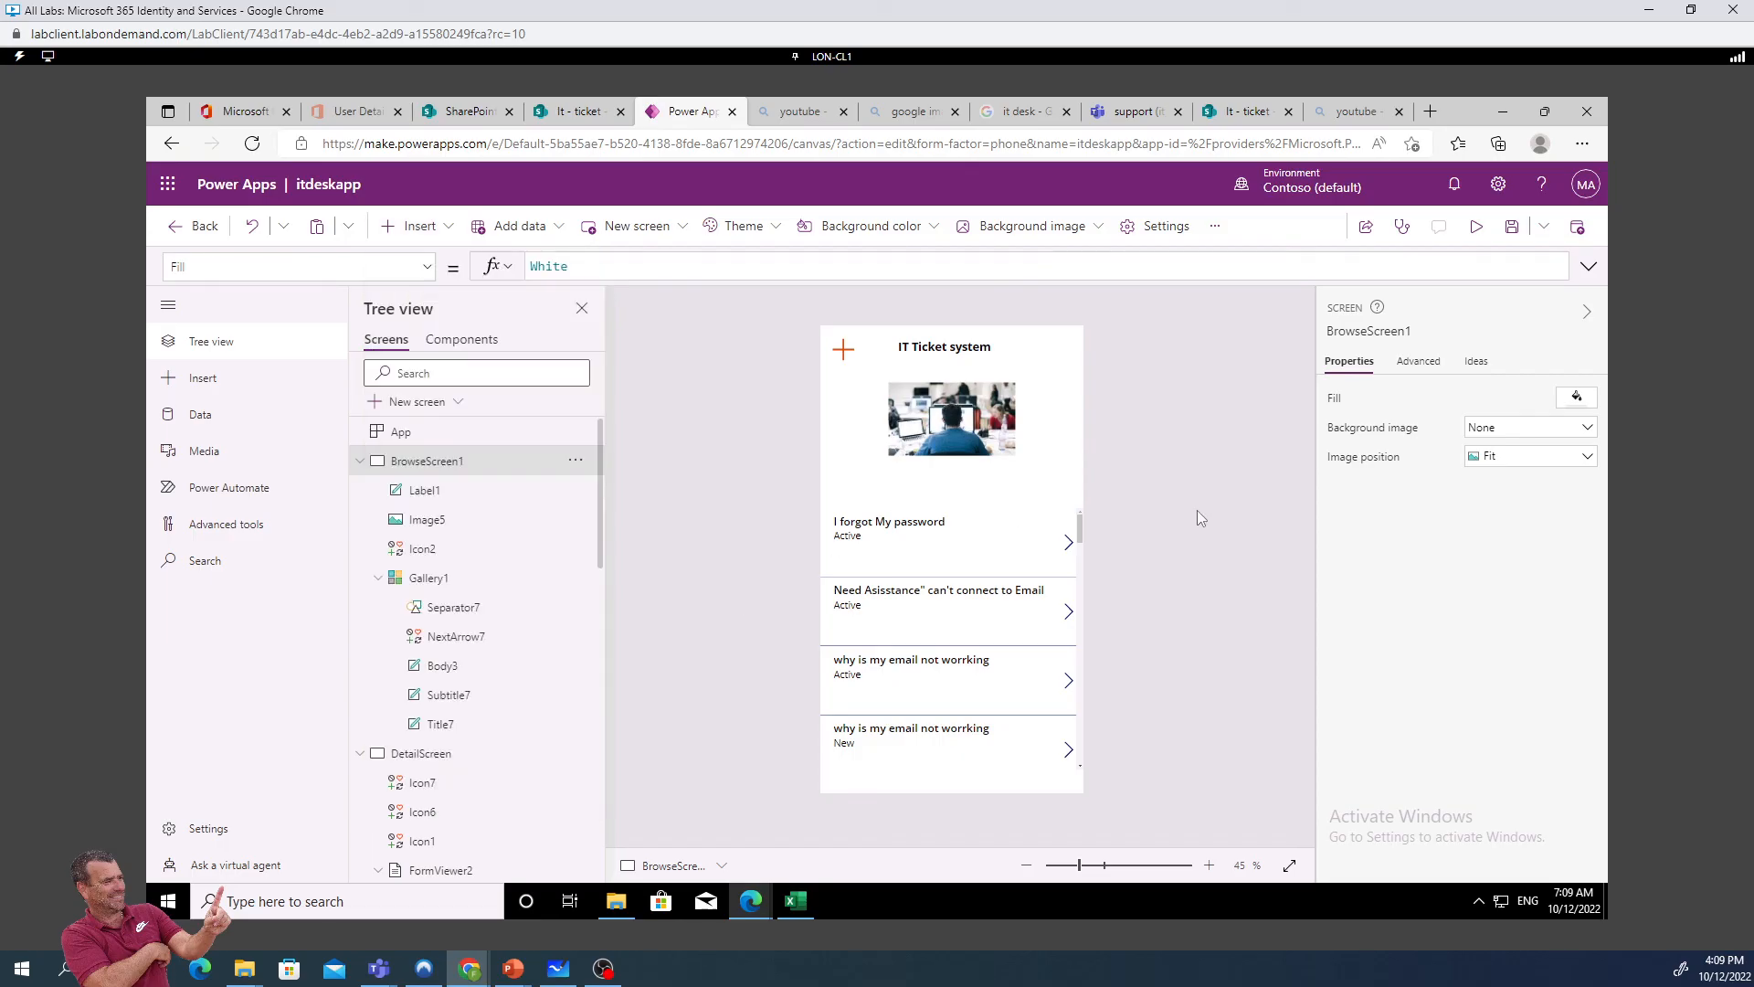